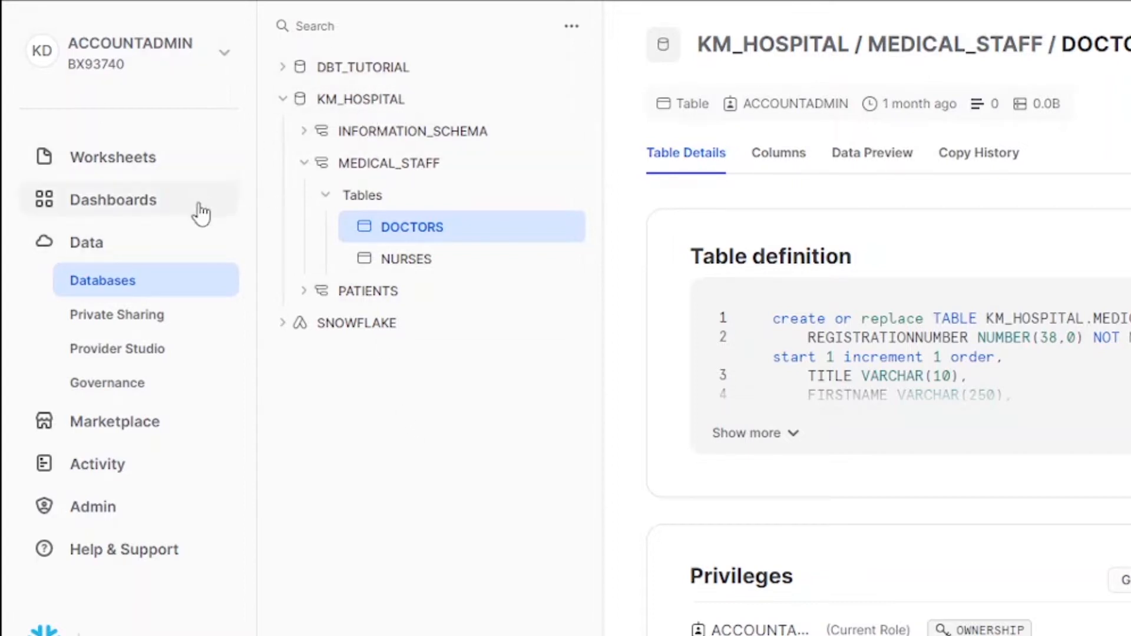
Step: Review query history, then cost management's Consumption, Budgets and Resource Monitors tabs
{"action": "left_click", "coordinate": [97, 465]}
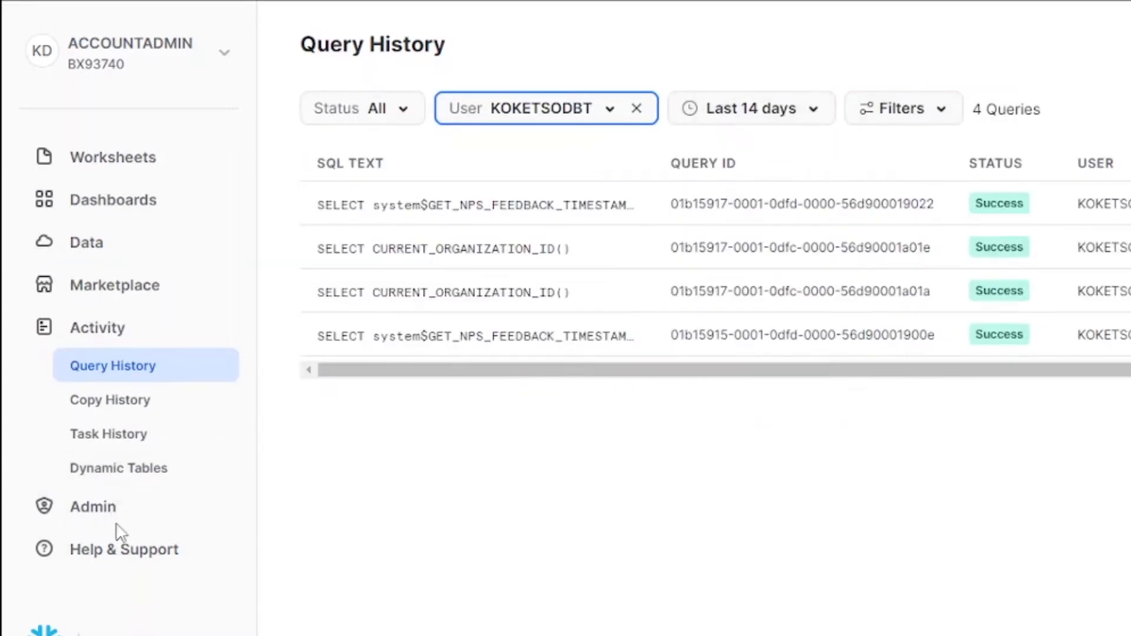
{"action": "left_click", "coordinate": [116, 518]}
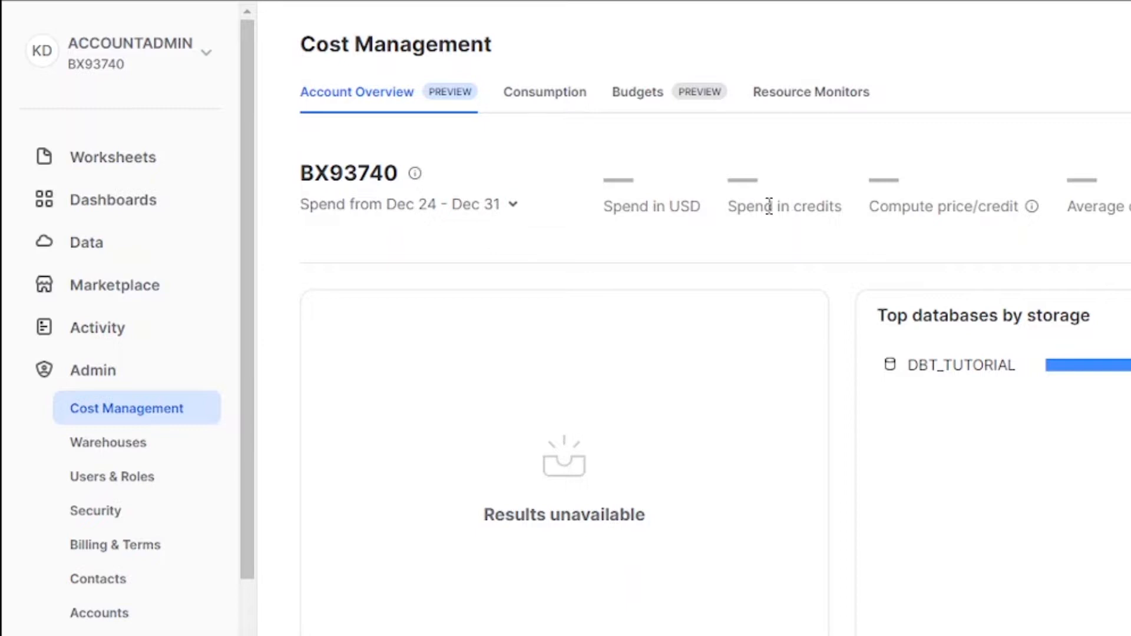
{"action": "left_click_drag", "start_coordinate": [701, 208], "coordinate": [667, 210]}
{"action": "left_click", "coordinate": [530, 94]}
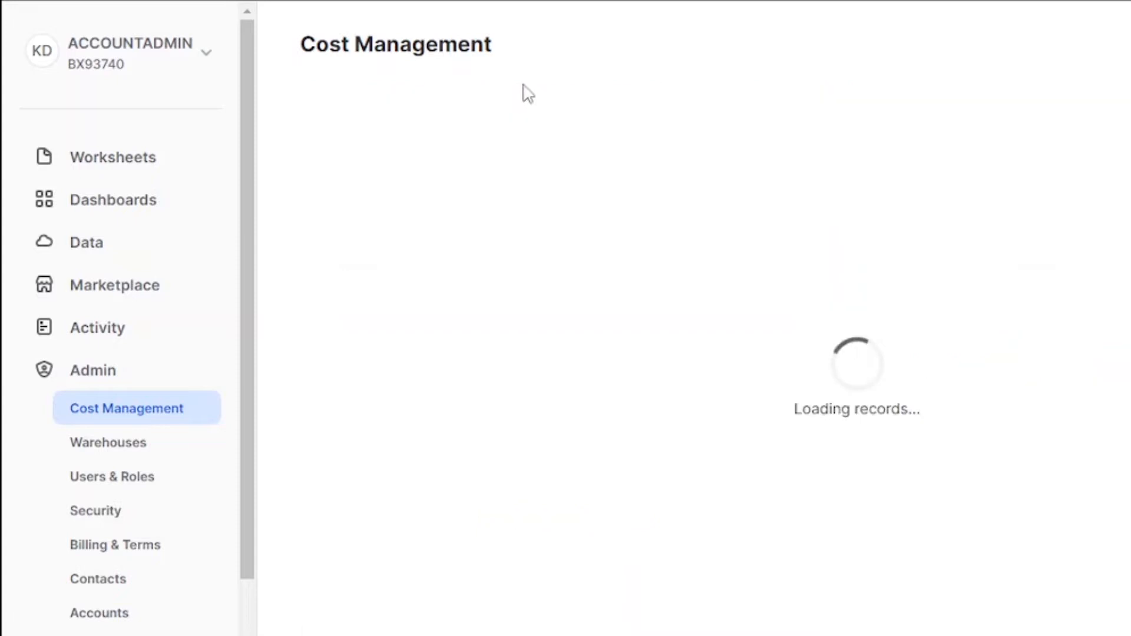
{"action": "left_click", "coordinate": [639, 94]}
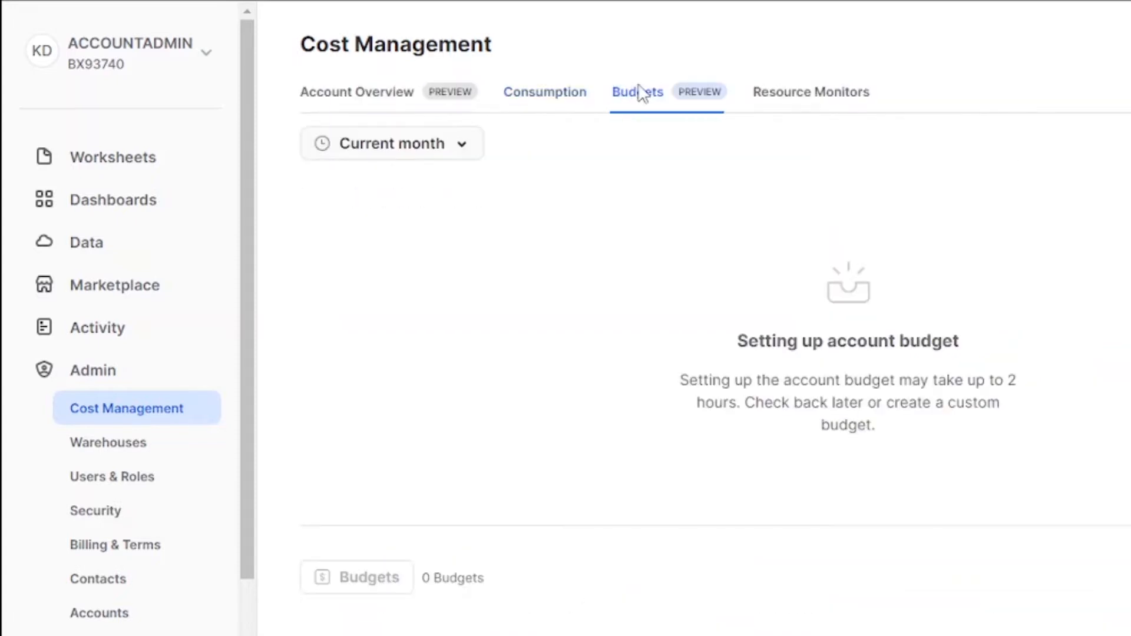
{"action": "left_click", "coordinate": [841, 98]}
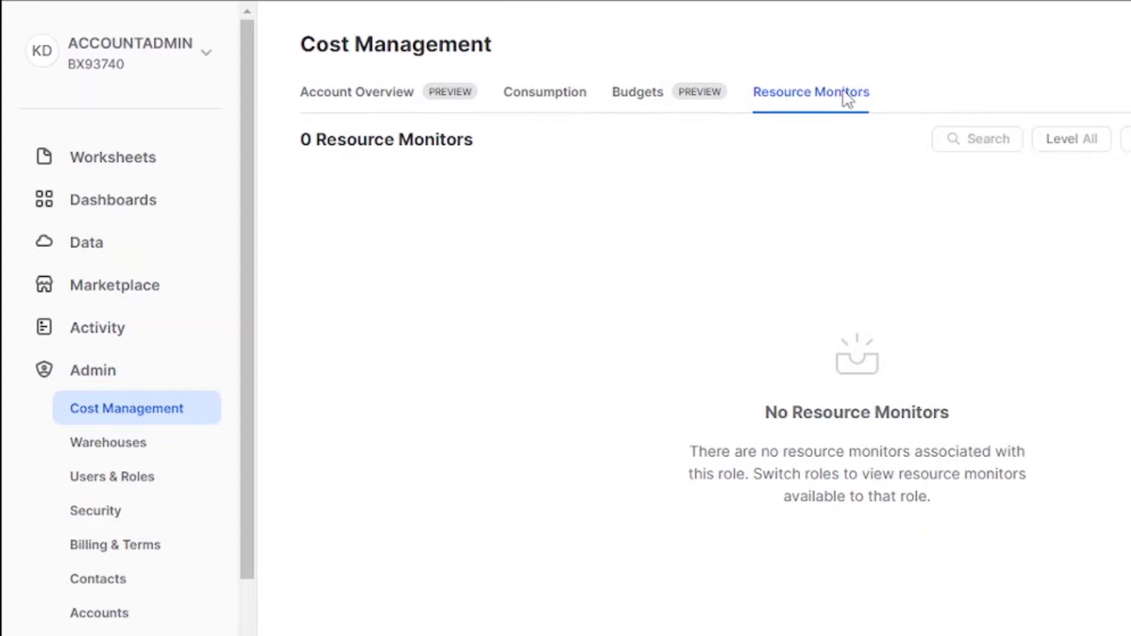
Step: Look over the Billing & Terms page, then bring up the Databases overview
{"action": "scroll", "coordinate": [96, 558], "scroll_direction": "down", "scroll_amount": 2}
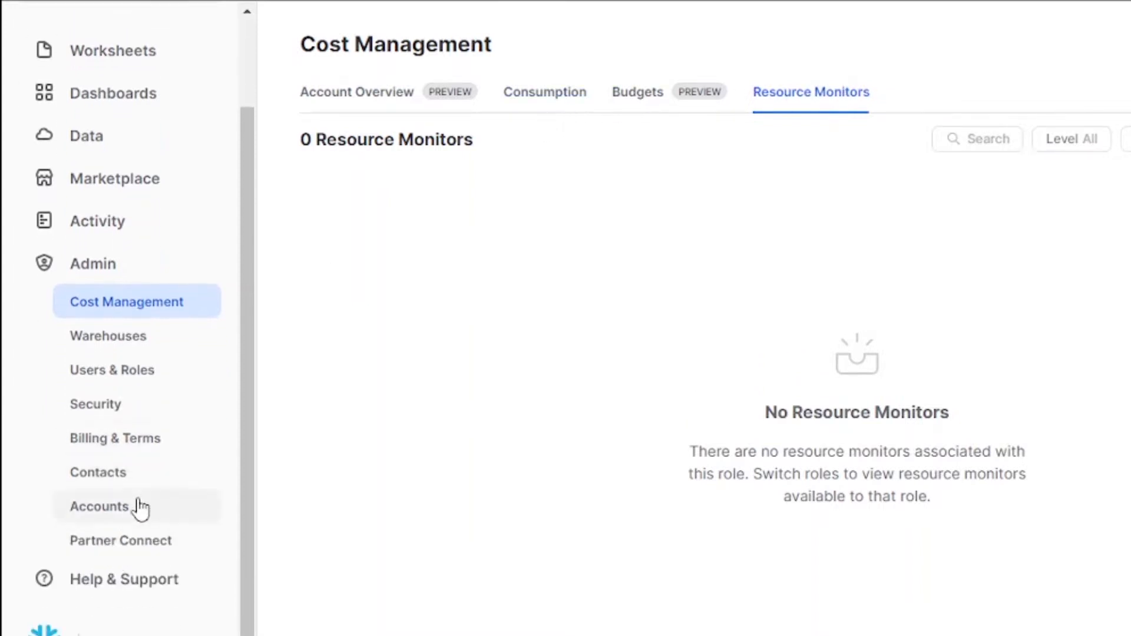
{"action": "left_click", "coordinate": [169, 442]}
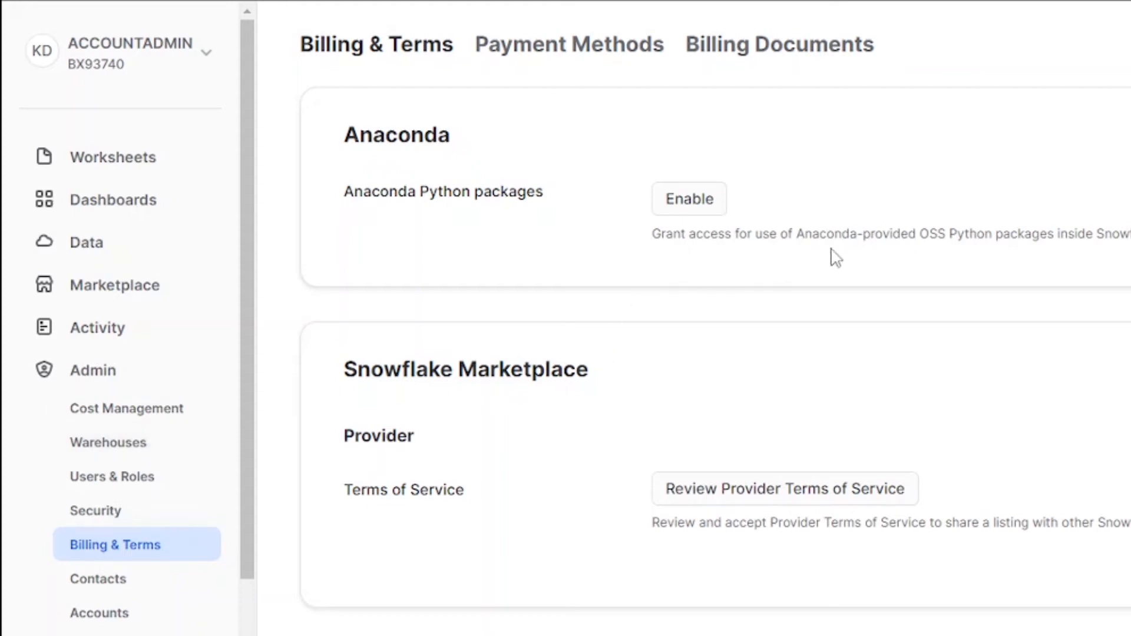
{"action": "scroll", "coordinate": [76, 586], "scroll_direction": "down", "scroll_amount": 2}
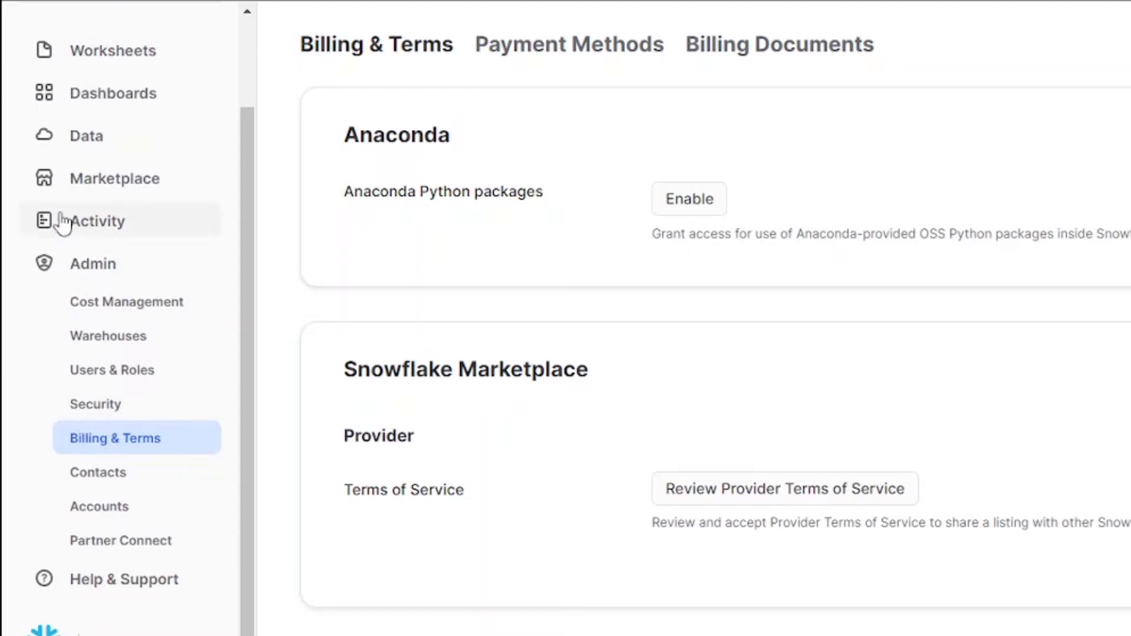
{"action": "left_click", "coordinate": [93, 141]}
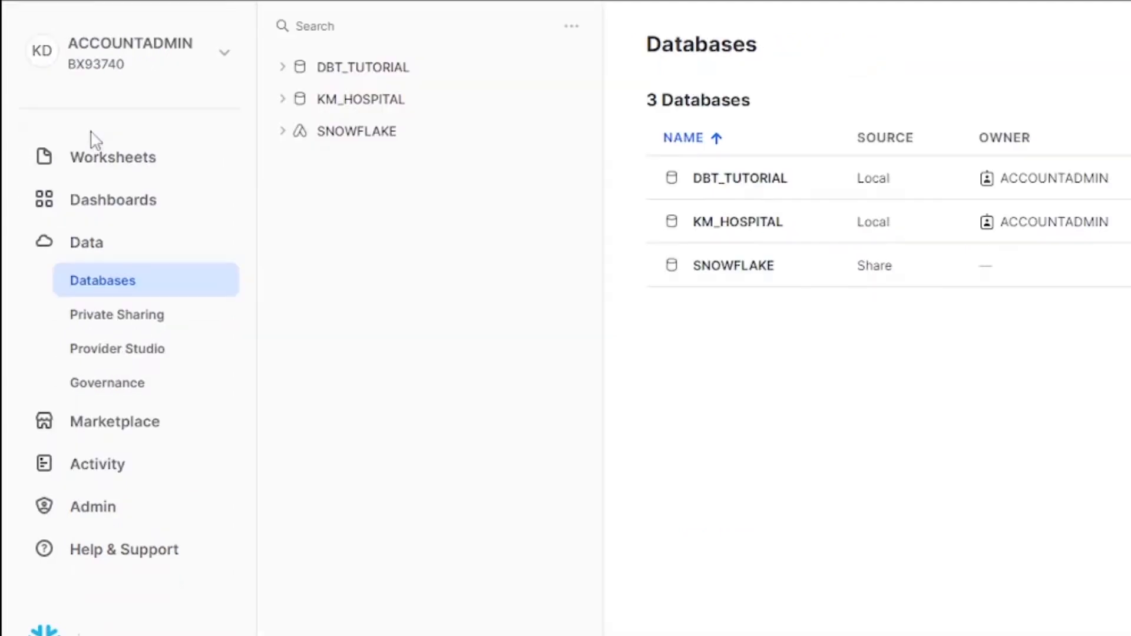
Step: Expand KM_HOSPITAL and DBT_TUTORIAL, then MEDICAL_STAFF's Tables node
{"action": "left_click", "coordinate": [282, 101]}
{"action": "left_click", "coordinate": [283, 69]}
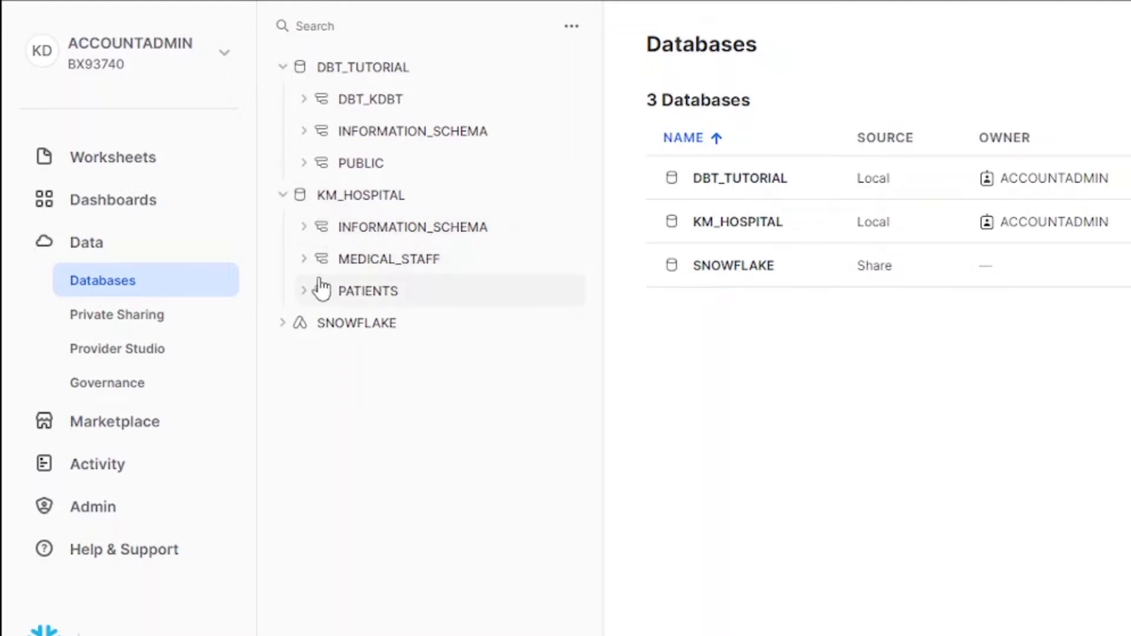
{"action": "left_click", "coordinate": [422, 266]}
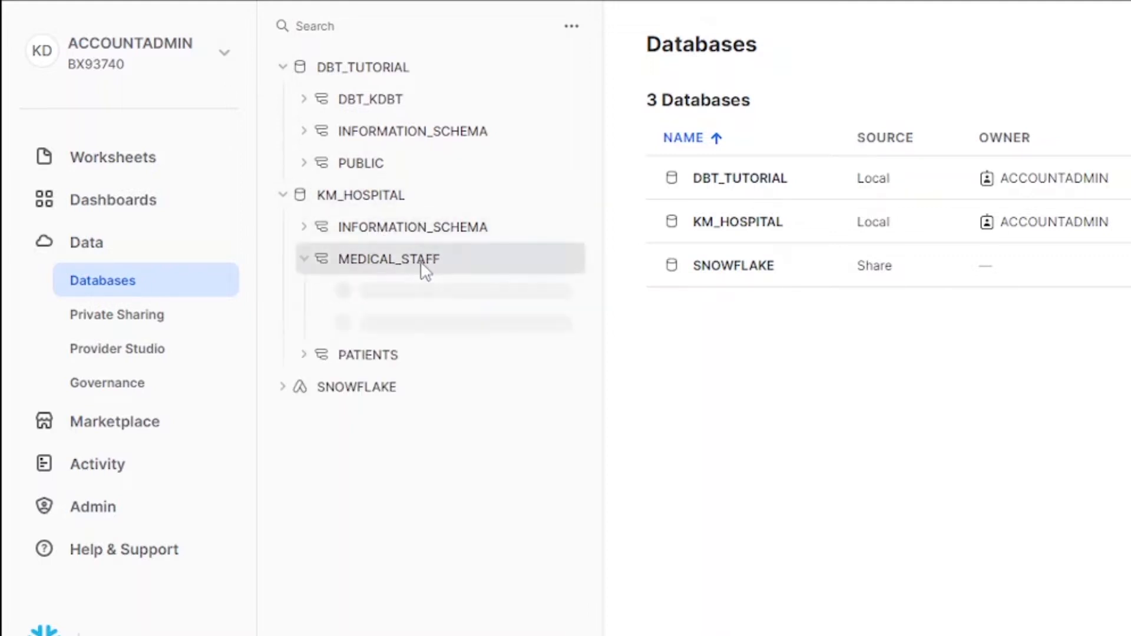
{"action": "left_click", "coordinate": [390, 293]}
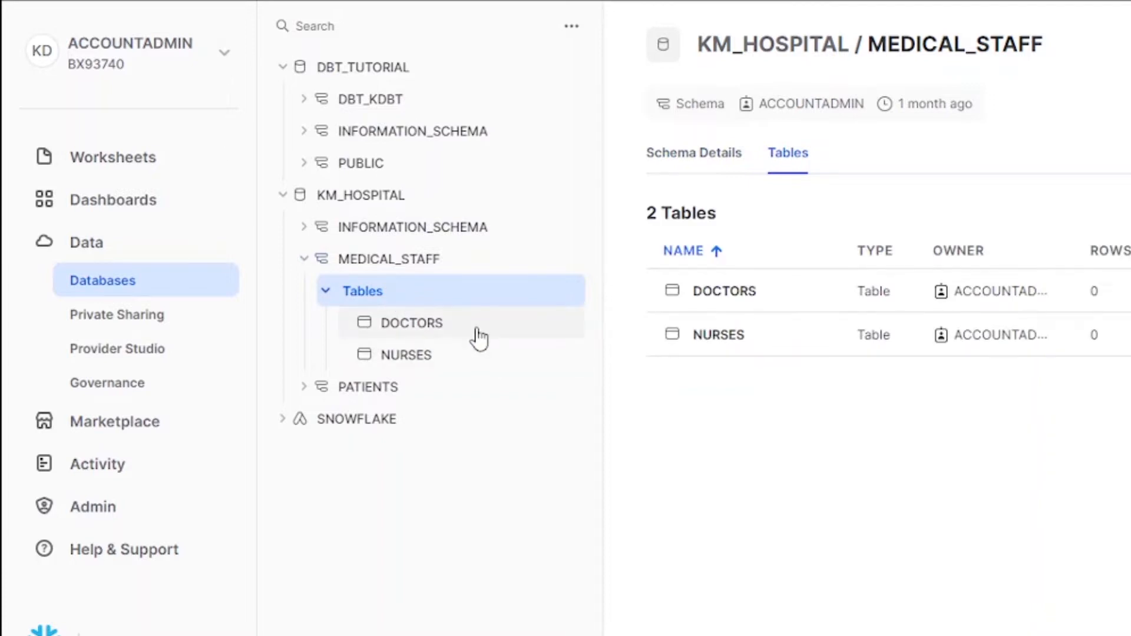
Step: Review the NURSES table's 11 columns, then open the DOCTORS table details
{"action": "left_click", "coordinate": [460, 357]}
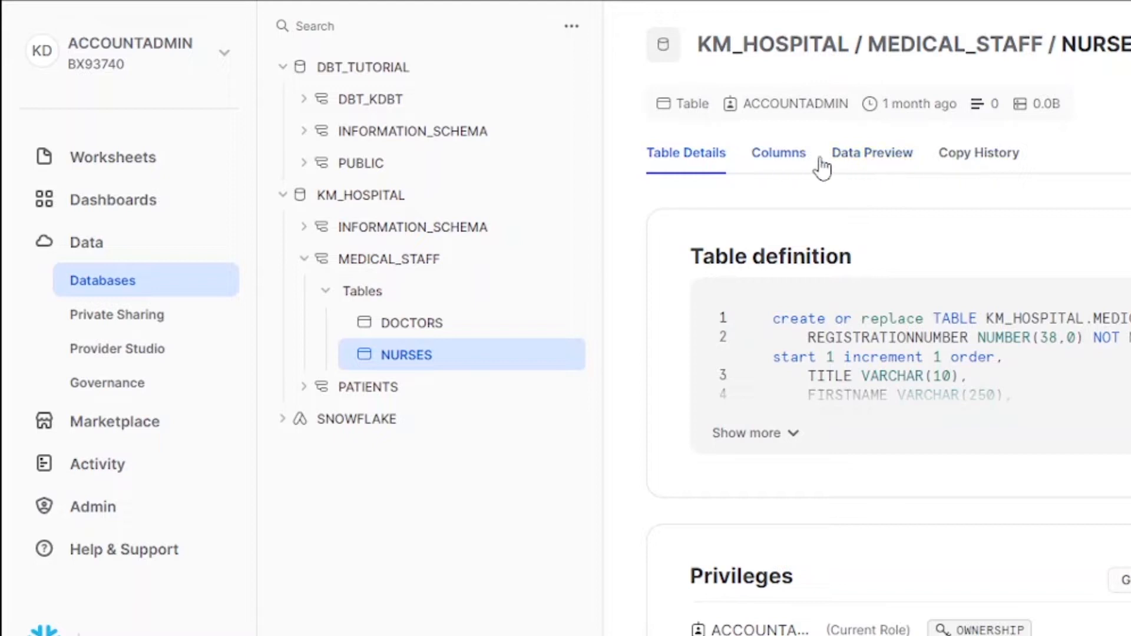
{"action": "left_click", "coordinate": [891, 164]}
{"action": "left_click", "coordinate": [777, 163]}
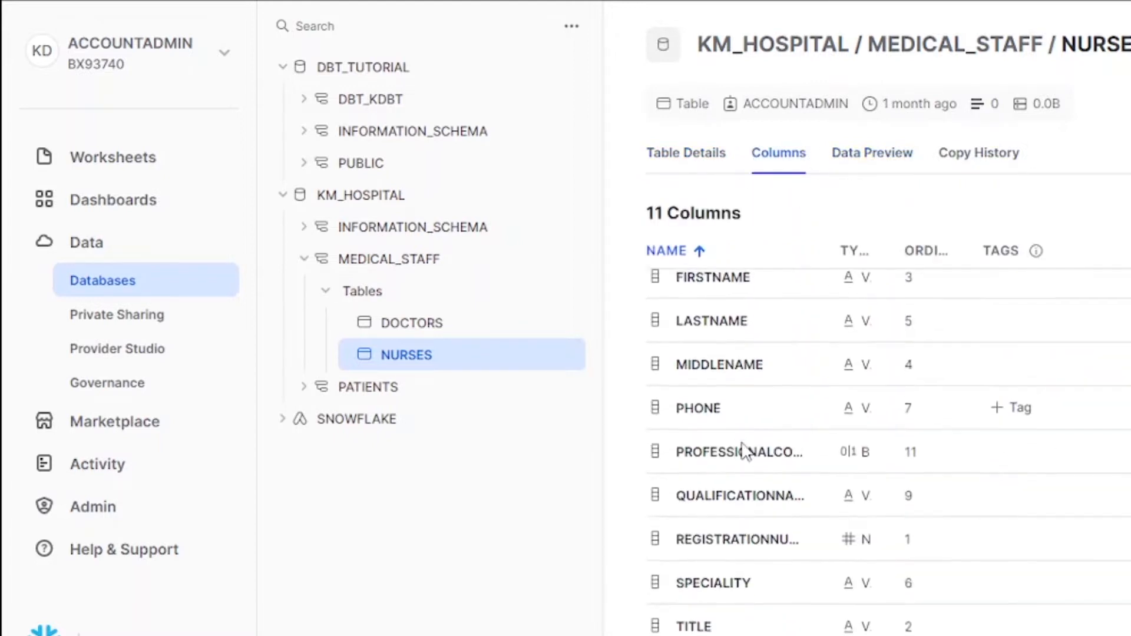
{"action": "scroll", "coordinate": [743, 451], "scroll_direction": "down", "scroll_amount": 2}
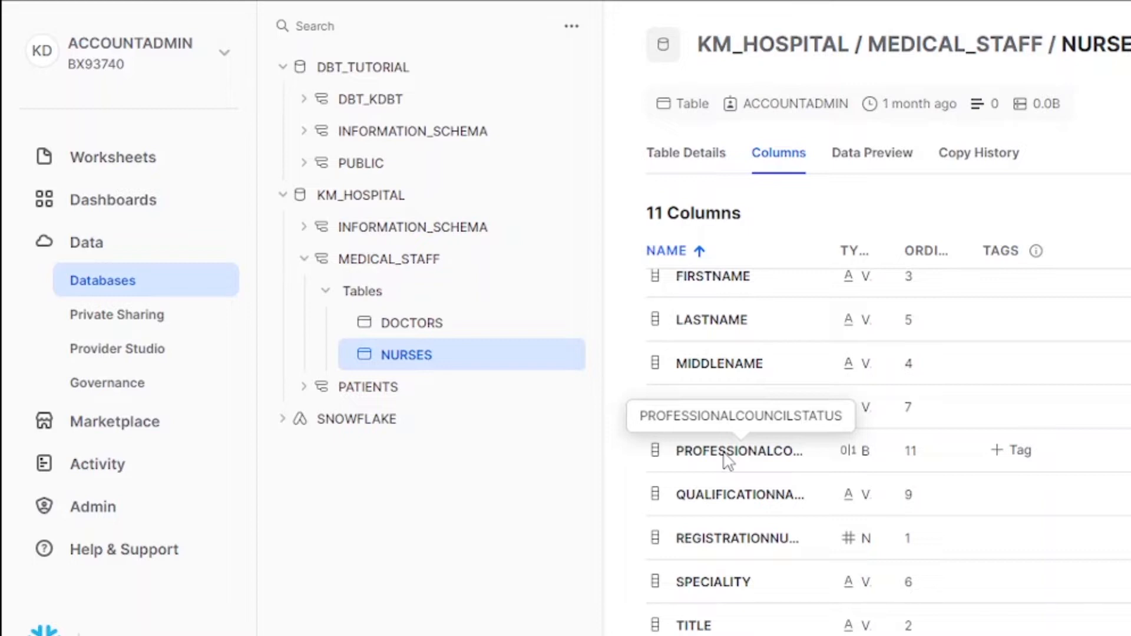
{"action": "scroll", "coordinate": [819, 395], "scroll_direction": "up", "scroll_amount": 2}
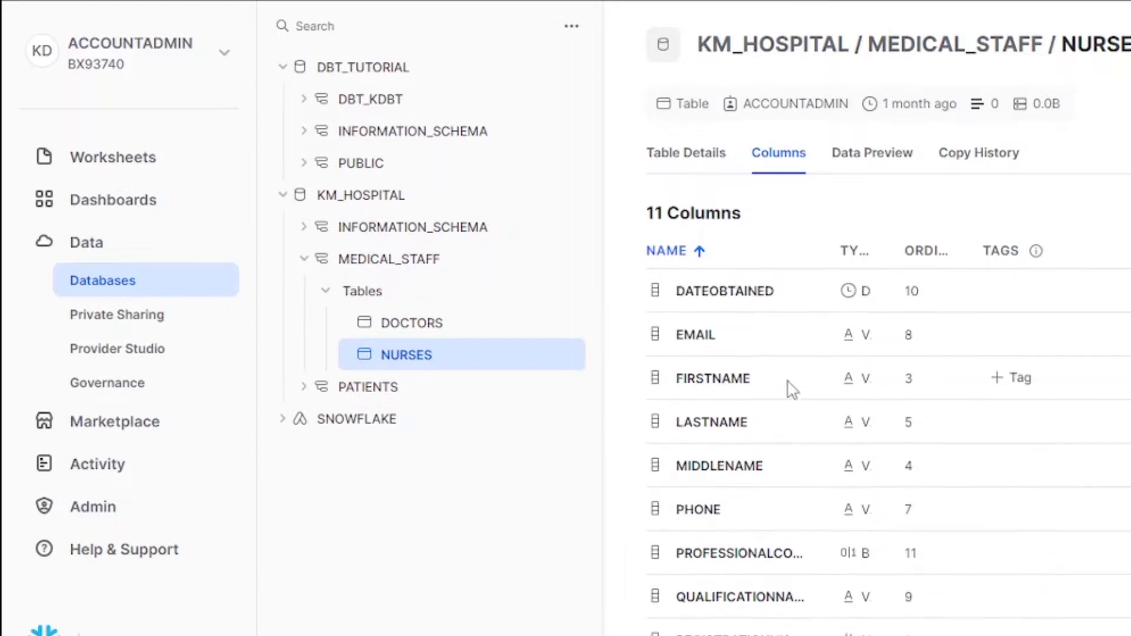
{"action": "left_click", "coordinate": [447, 332]}
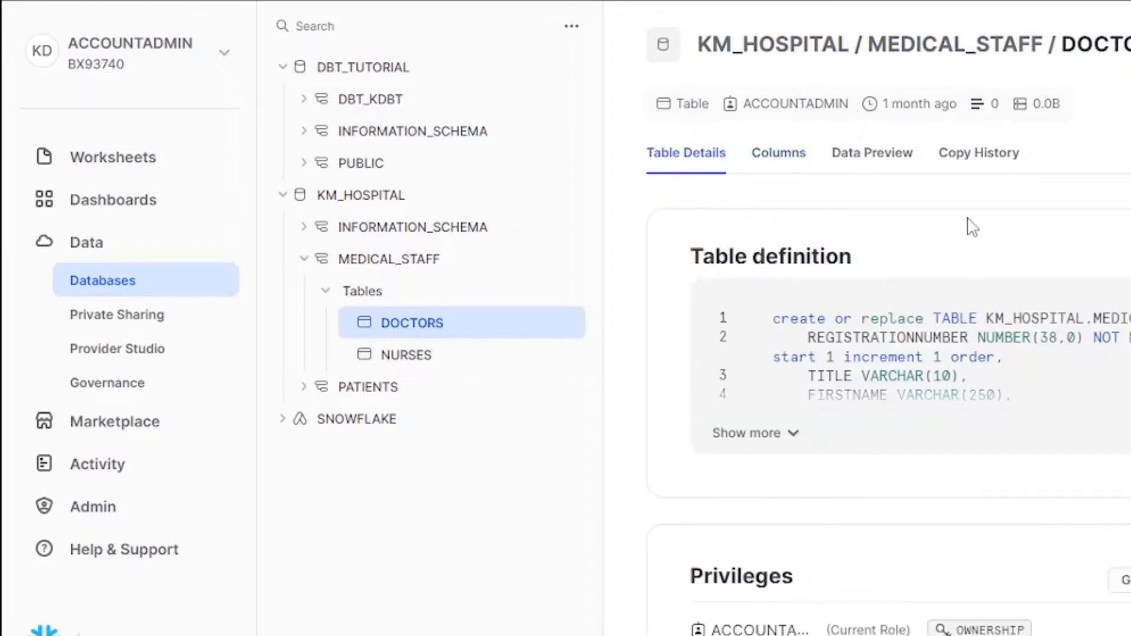
{"action": "left_click", "coordinate": [794, 157]}
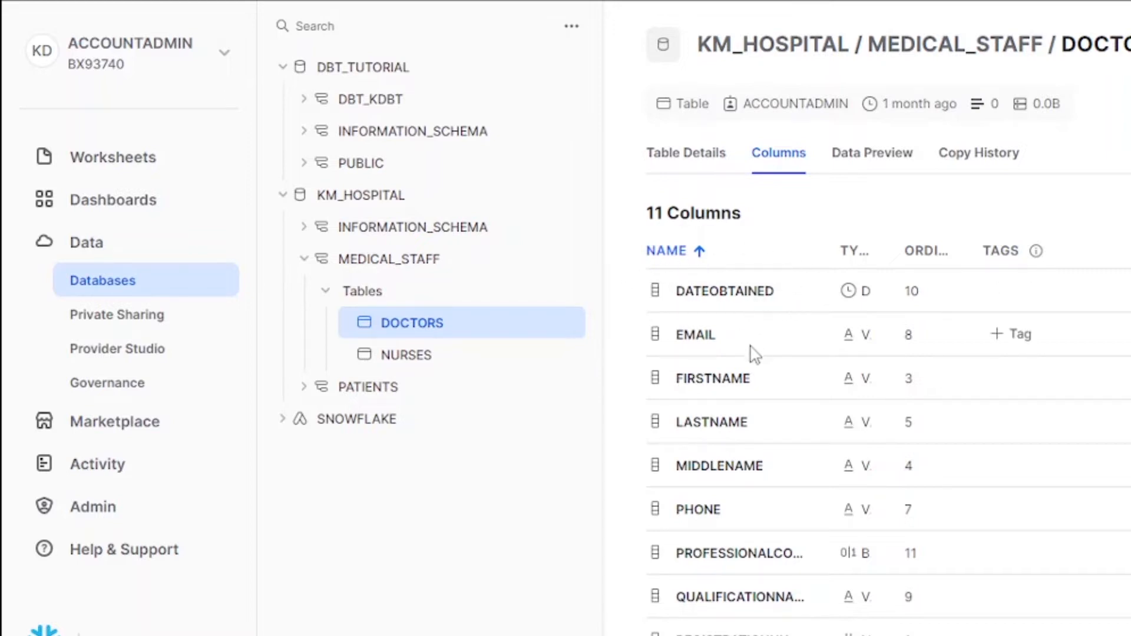
{"action": "scroll", "coordinate": [756, 355], "scroll_direction": "down", "scroll_amount": 2}
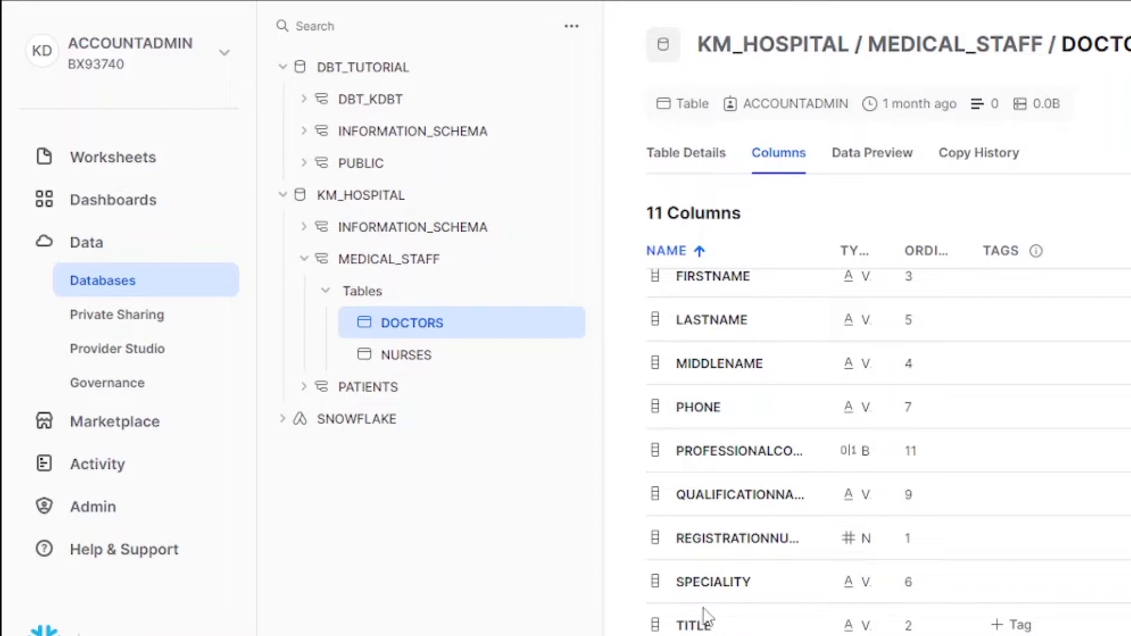
{"action": "scroll", "coordinate": [705, 617], "scroll_direction": "up", "scroll_amount": 2}
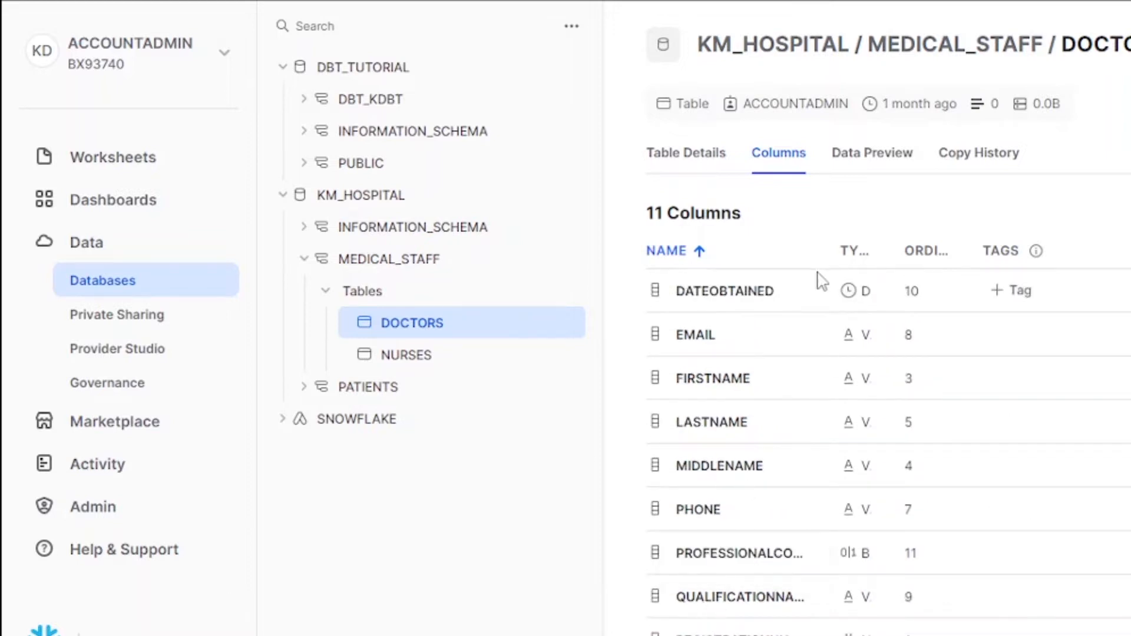
{"action": "left_click", "coordinate": [711, 161]}
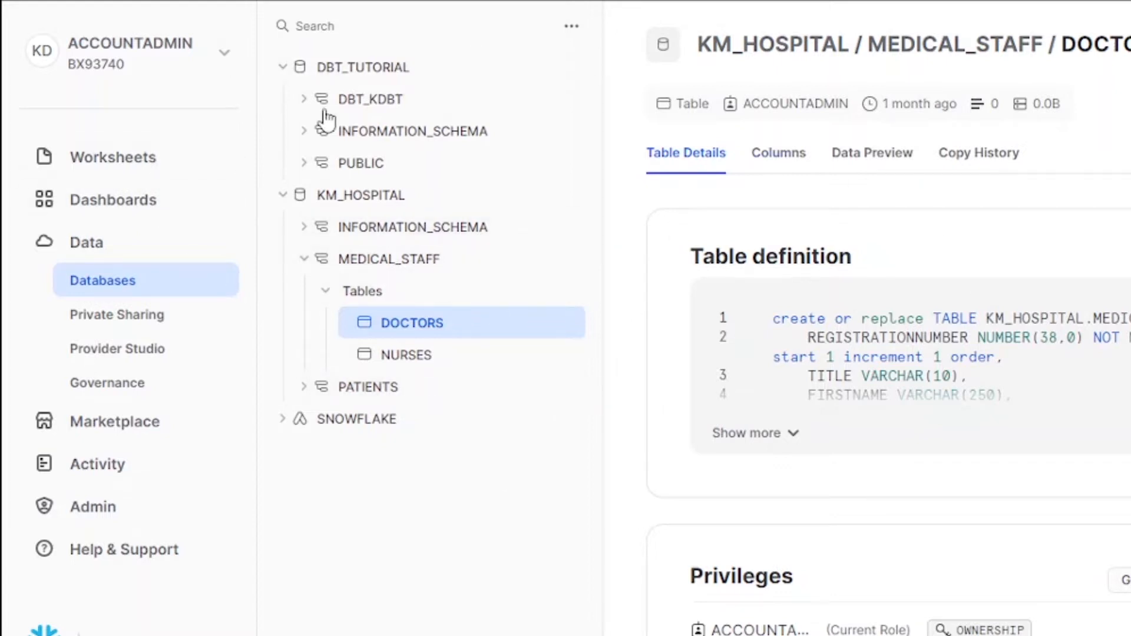
Step: Expand the PATIENTS schema to list APPOINTMENTS and PATIENT_DETAILS
{"action": "left_click", "coordinate": [305, 389]}
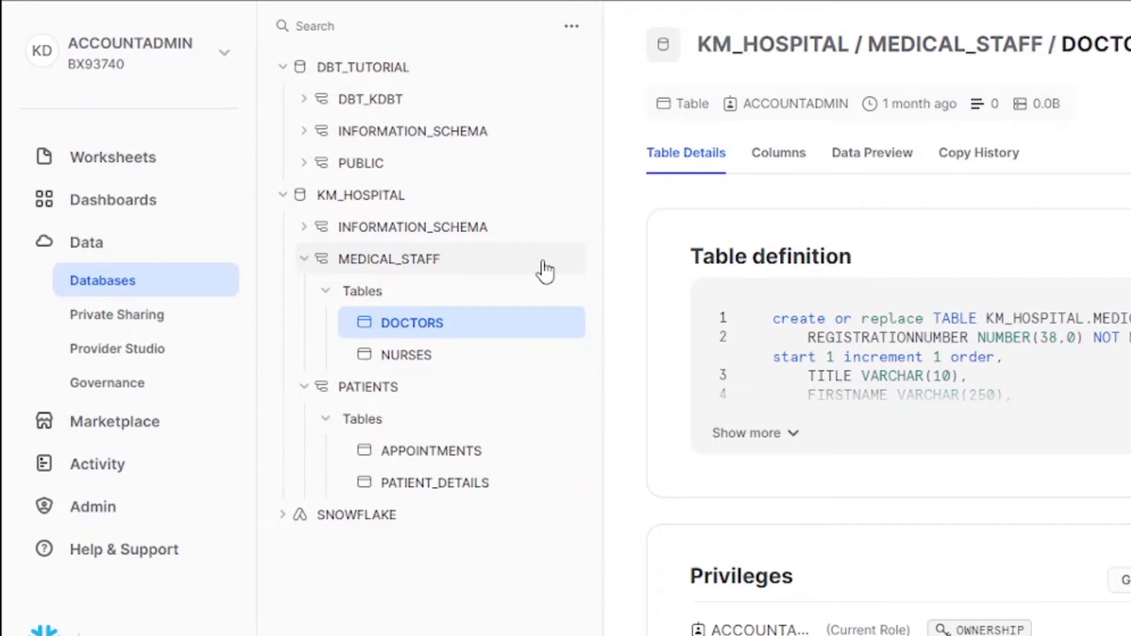
{"action": "key", "text": "ctrl+t"}
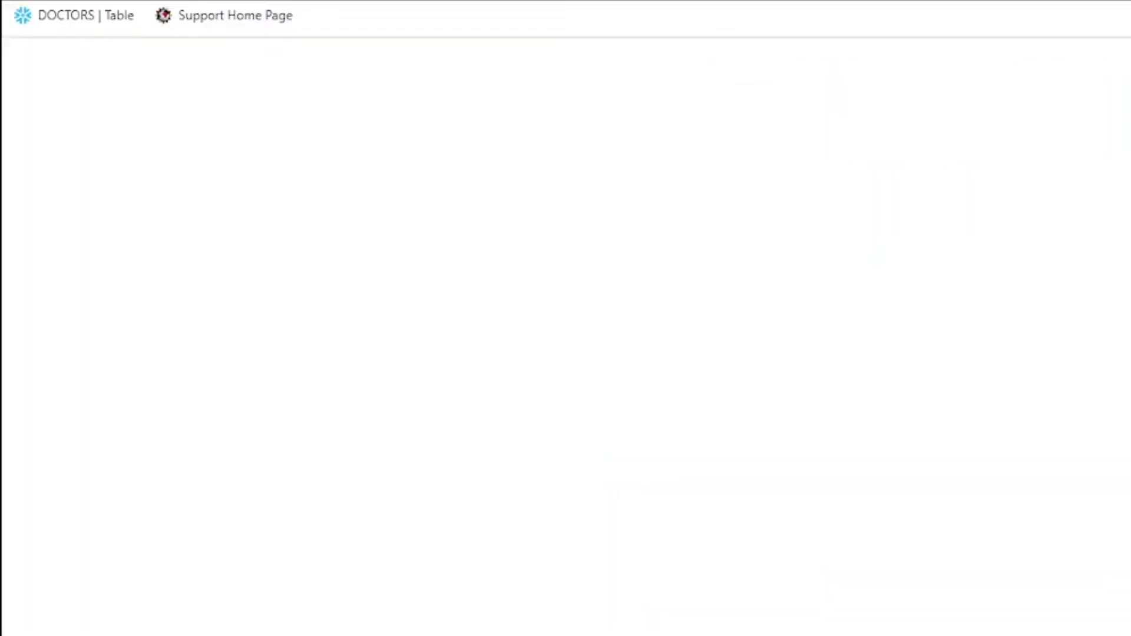
{"action": "type", "text": "hos"}
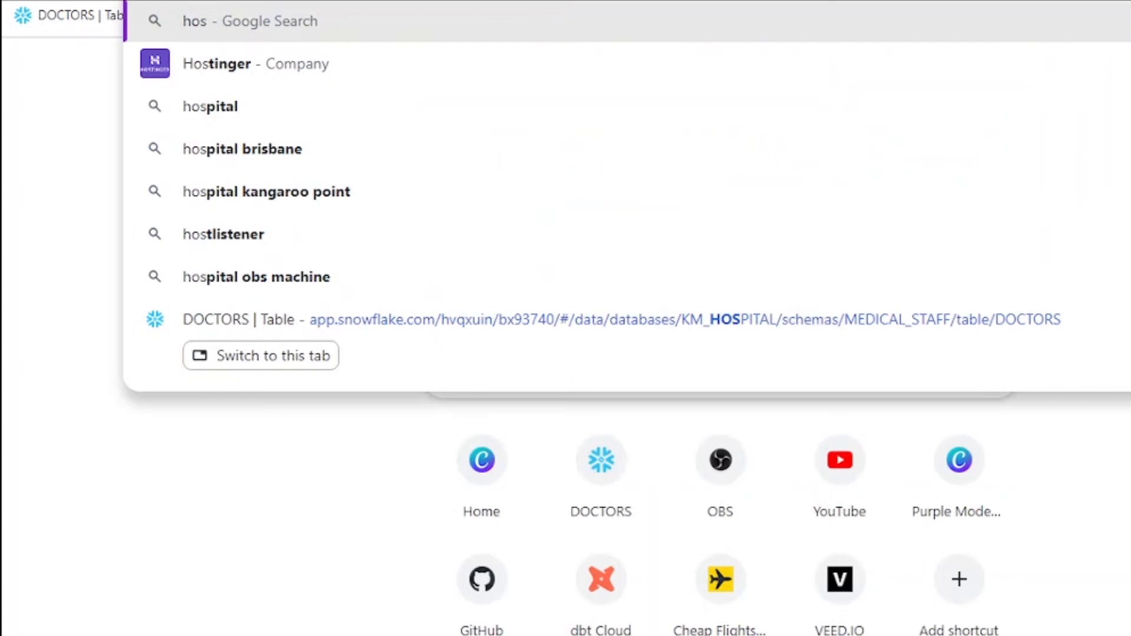
{"action": "type", "text": "pital ma"}
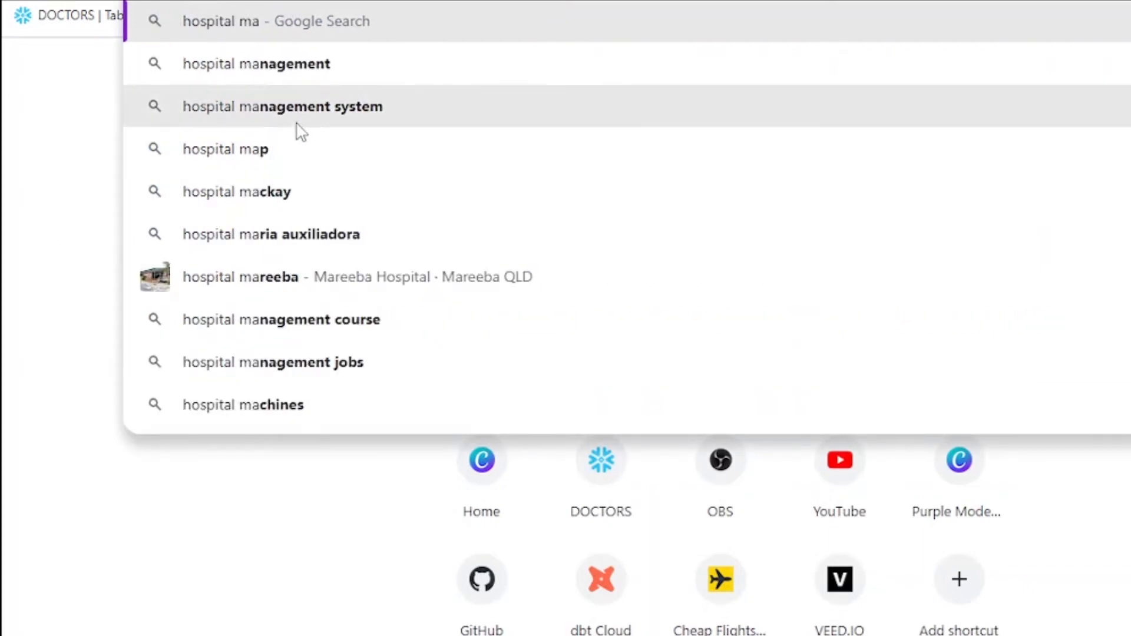
{"action": "left_click", "coordinate": [298, 115]}
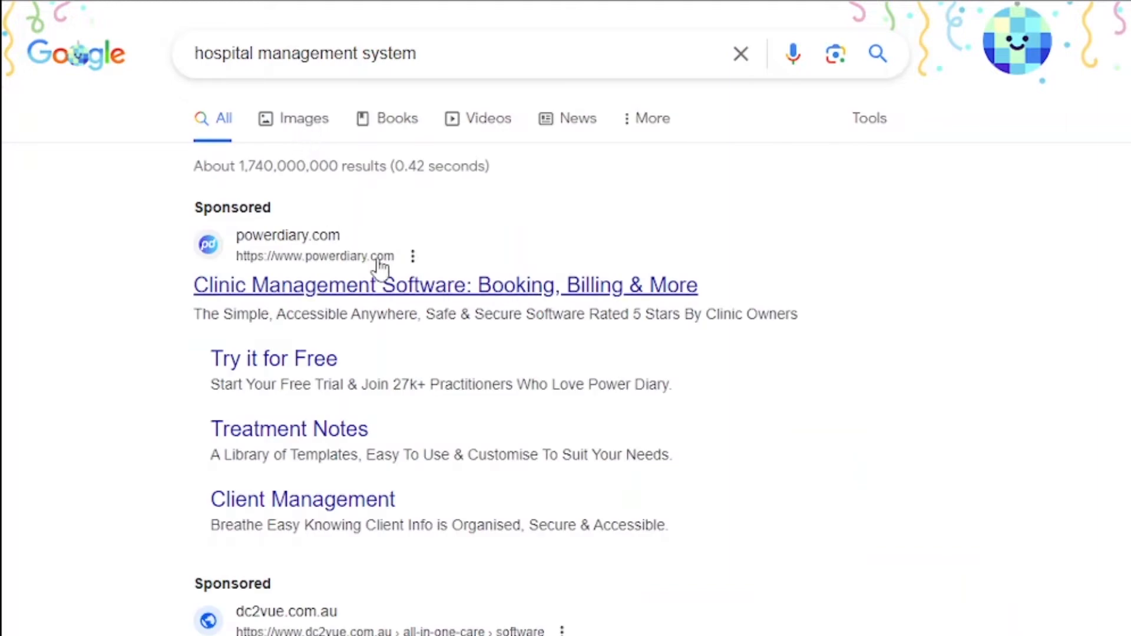
{"action": "scroll", "coordinate": [497, 460], "scroll_direction": "down", "scroll_amount": 5}
{"action": "scroll", "coordinate": [497, 460], "scroll_direction": "down", "scroll_amount": 6}
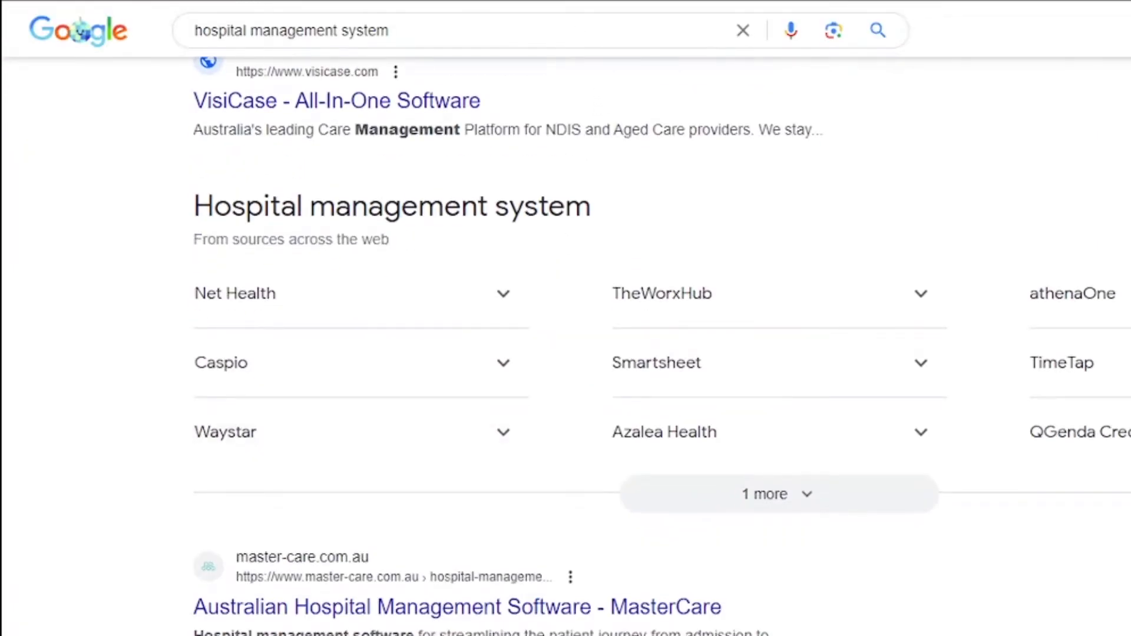
{"action": "triple_click", "coordinate": [489, 37]}
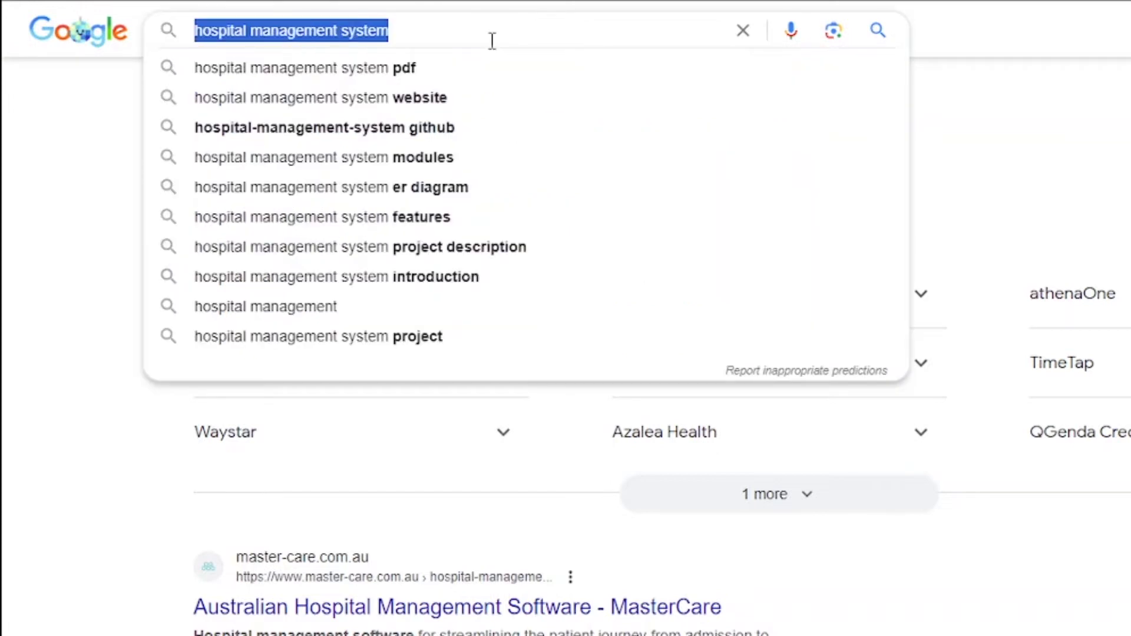
{"action": "type", "text": "erp"}
{"action": "key", "text": "Return"}
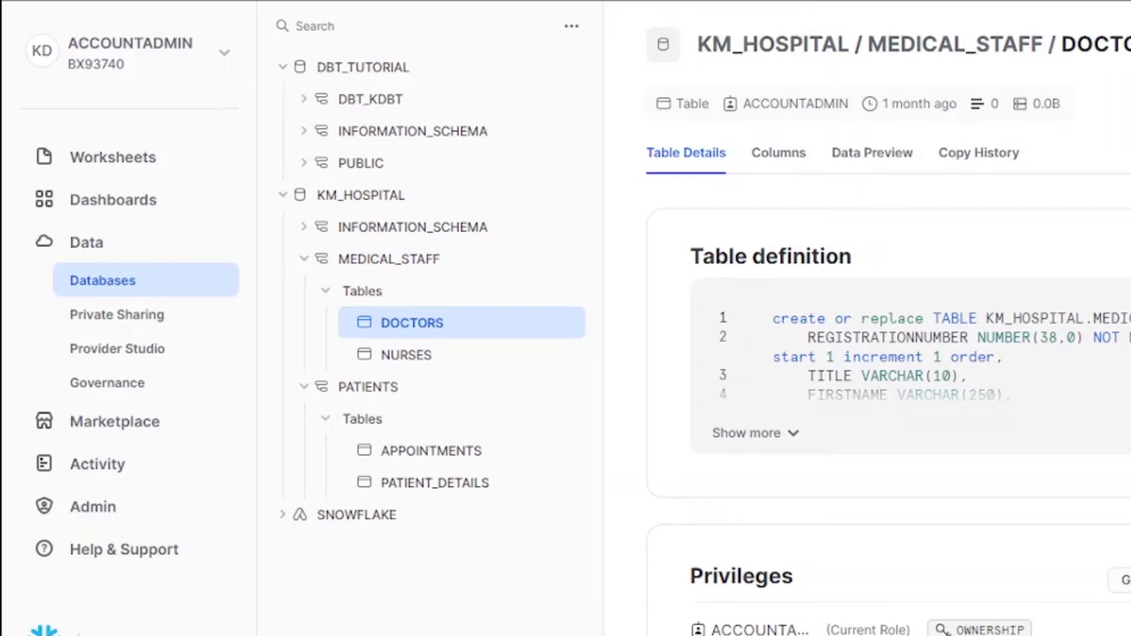
Step: Open doctors_dataset.csv from the datasets folder in the spreadsheet program
{"action": "left_click", "coordinate": [277, 635]}
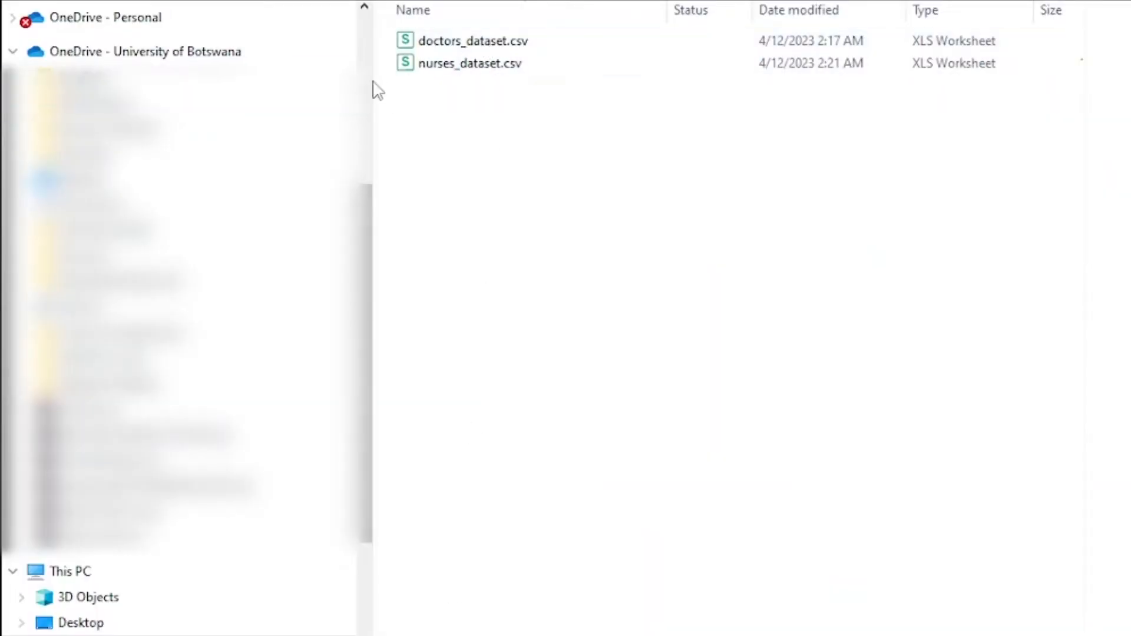
{"action": "left_click_drag", "start_coordinate": [377, 81], "coordinate": [7, 63]}
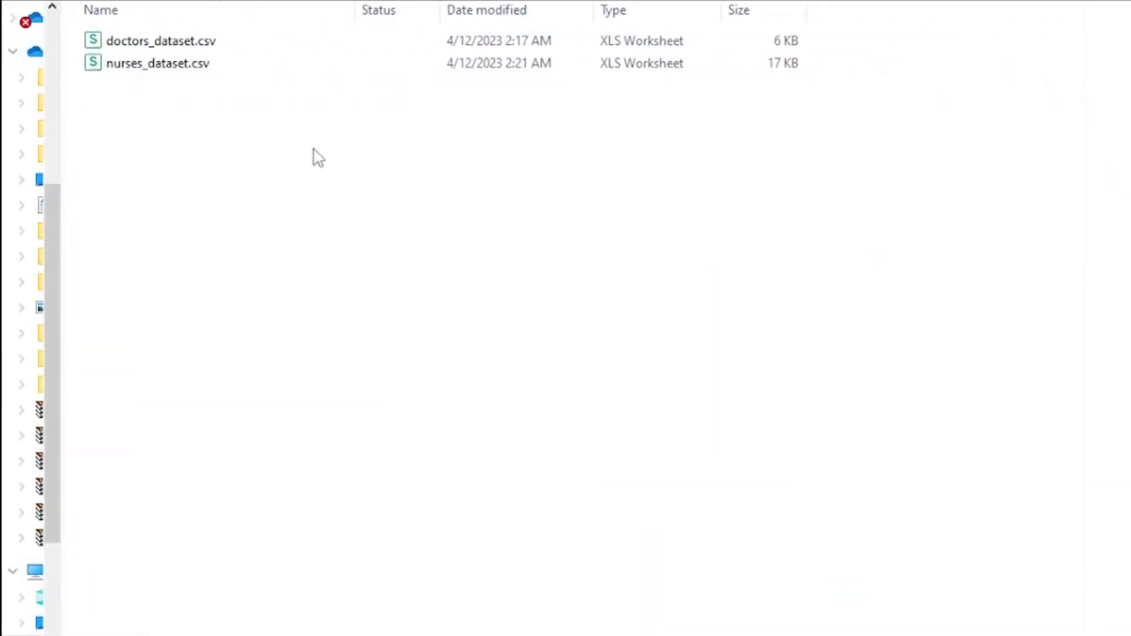
{"action": "left_click", "coordinate": [181, 53]}
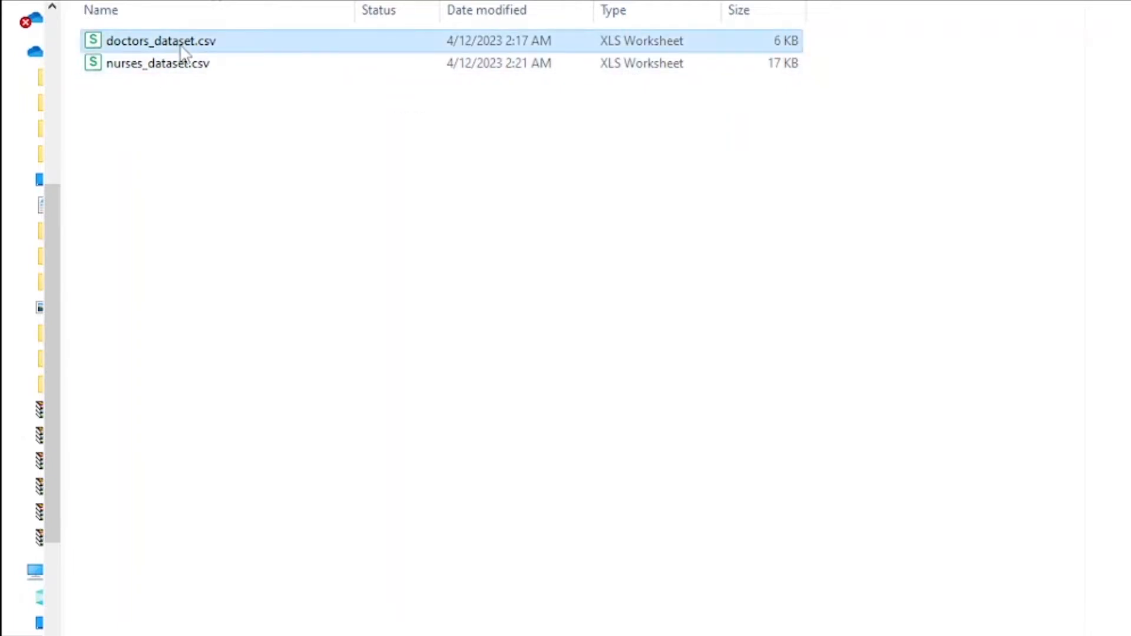
{"action": "double_click", "coordinate": [182, 44]}
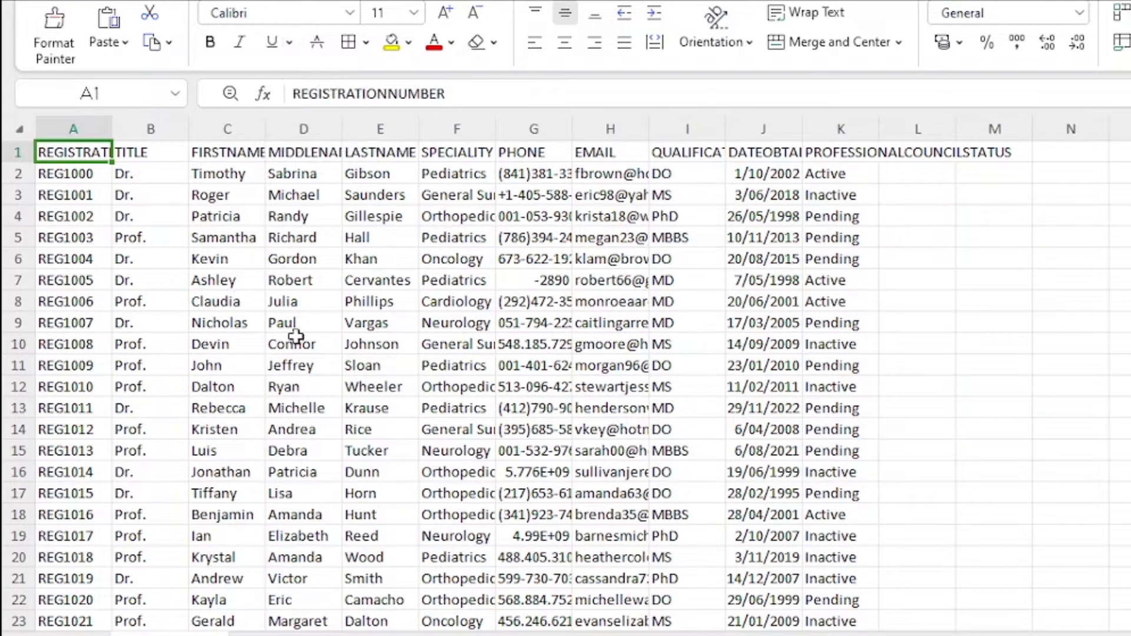
Step: Scroll through the doctors data rows
{"action": "scroll", "coordinate": [277, 365], "scroll_direction": "down", "scroll_amount": 7}
{"action": "scroll", "coordinate": [271, 379], "scroll_direction": "down", "scroll_amount": 12}
{"action": "scroll", "coordinate": [155, 333], "scroll_direction": "up", "scroll_amount": 4}
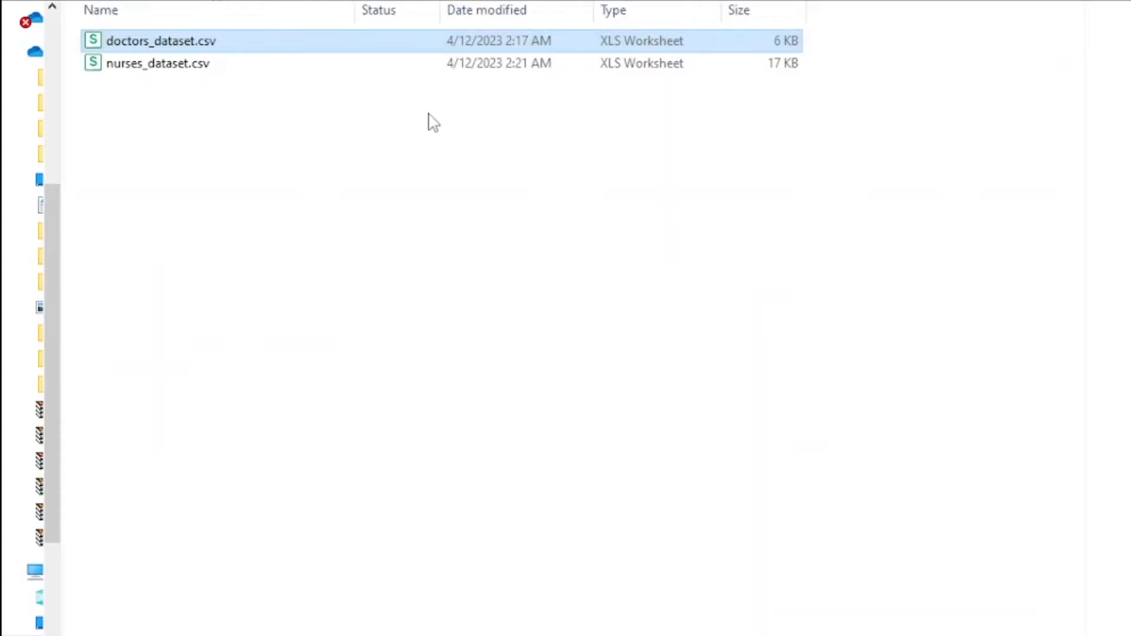
Step: Open nurses_dataset.csv and scroll through its rows
{"action": "double_click", "coordinate": [258, 62]}
{"action": "scroll", "coordinate": [259, 412], "scroll_direction": "down", "scroll_amount": 18}
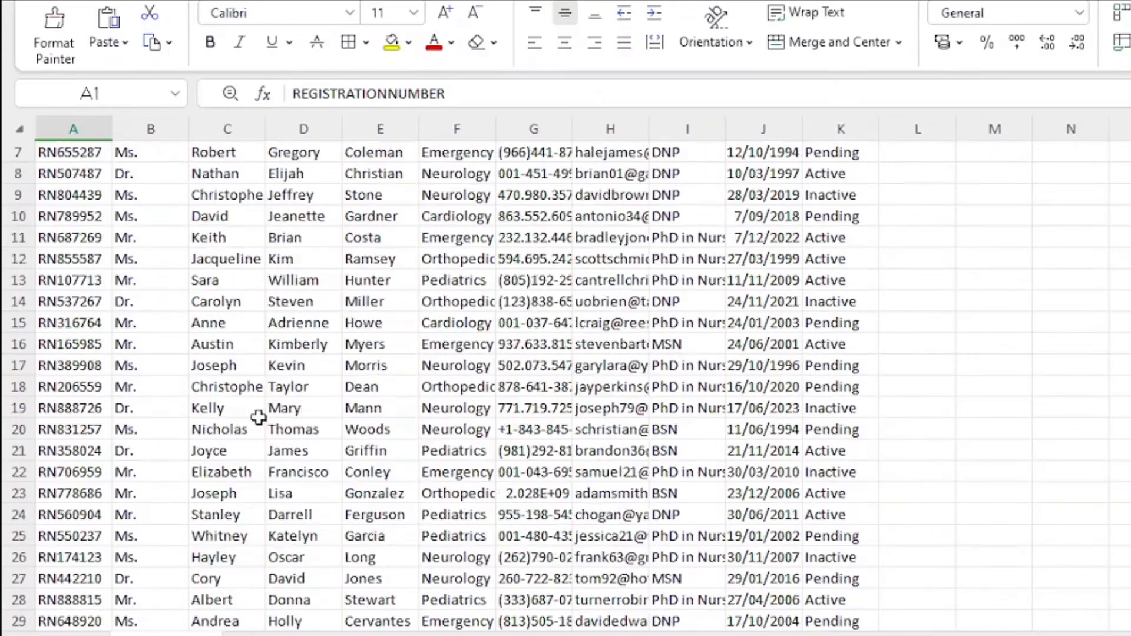
{"action": "scroll", "coordinate": [272, 461], "scroll_direction": "down", "scroll_amount": 20}
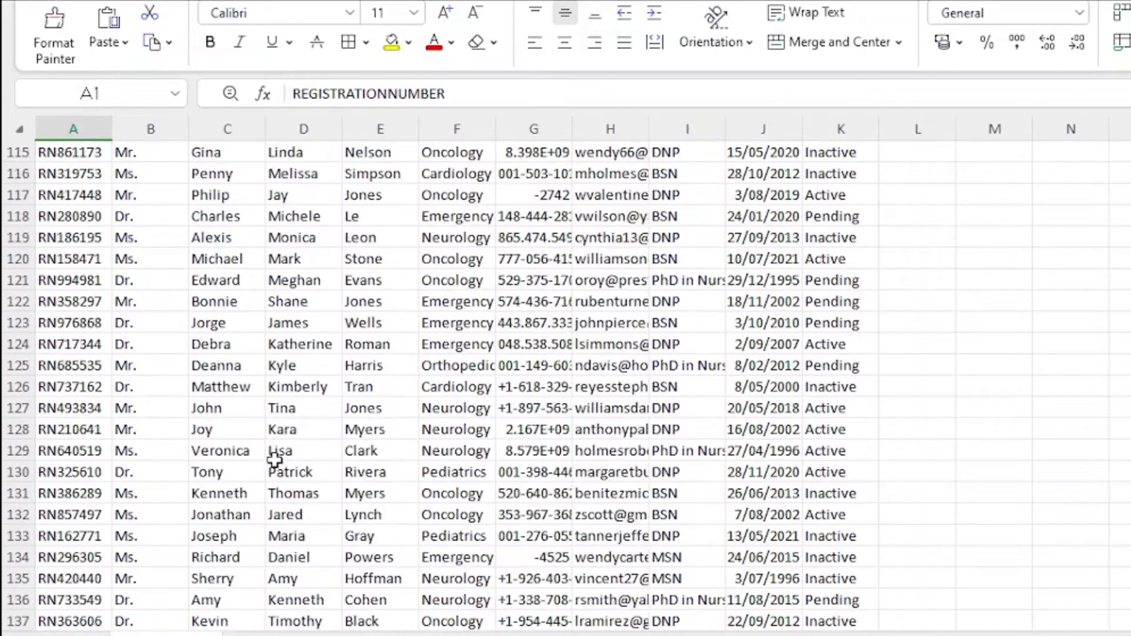
{"action": "scroll", "coordinate": [276, 480], "scroll_direction": "up", "scroll_amount": 1}
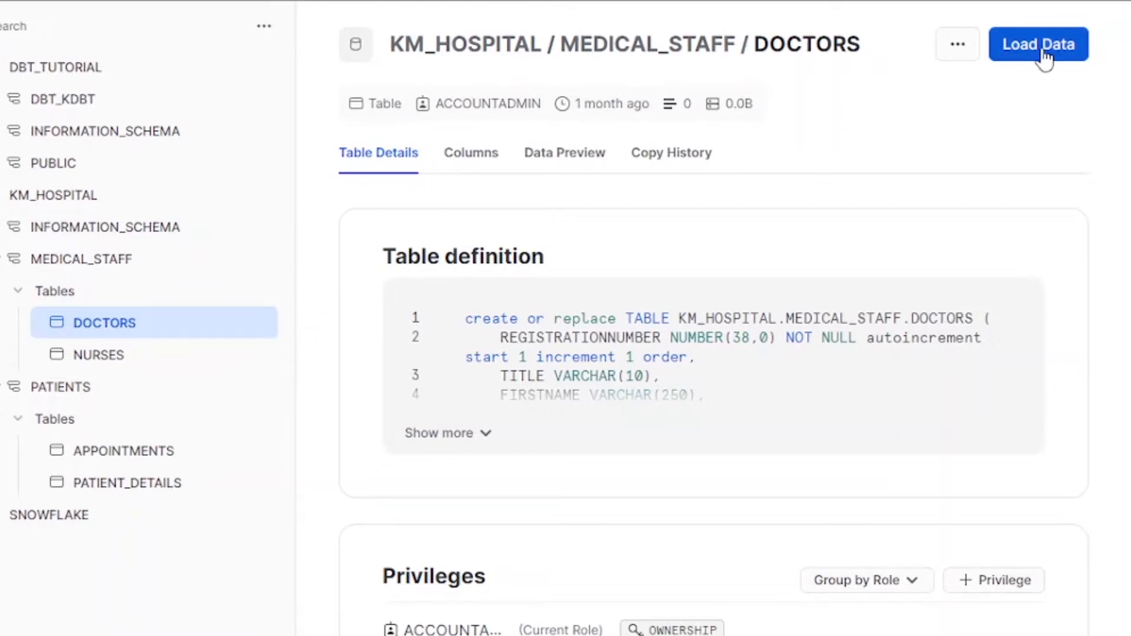
Step: Start Load Data for DOCTORS and browse the computer for an upload file
{"action": "left_click", "coordinate": [1043, 56]}
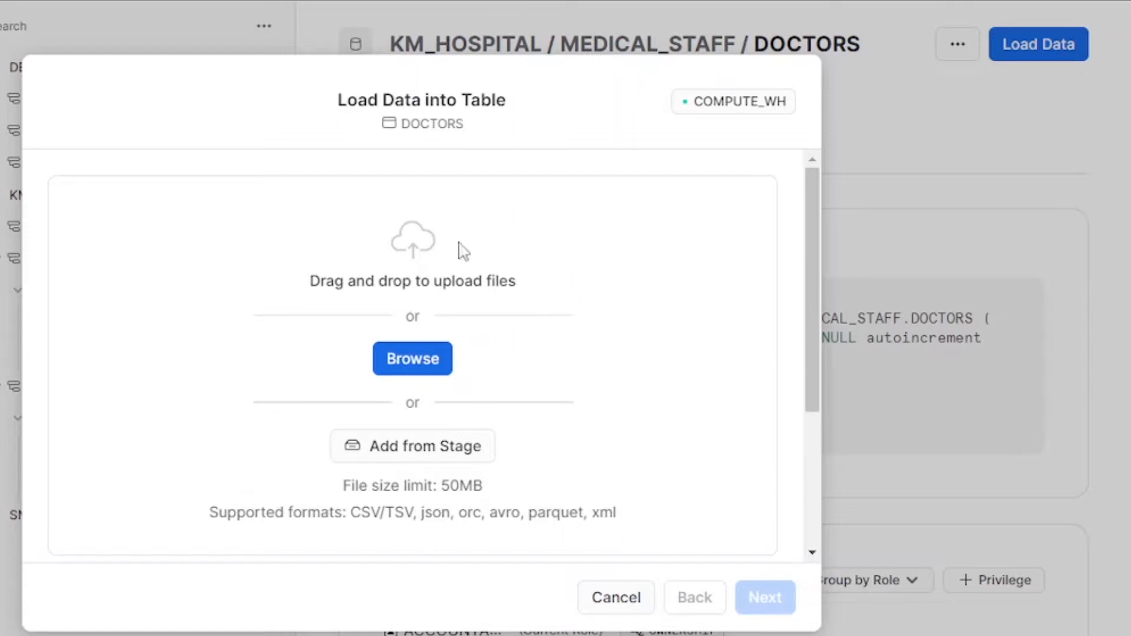
{"action": "left_click", "coordinate": [418, 366]}
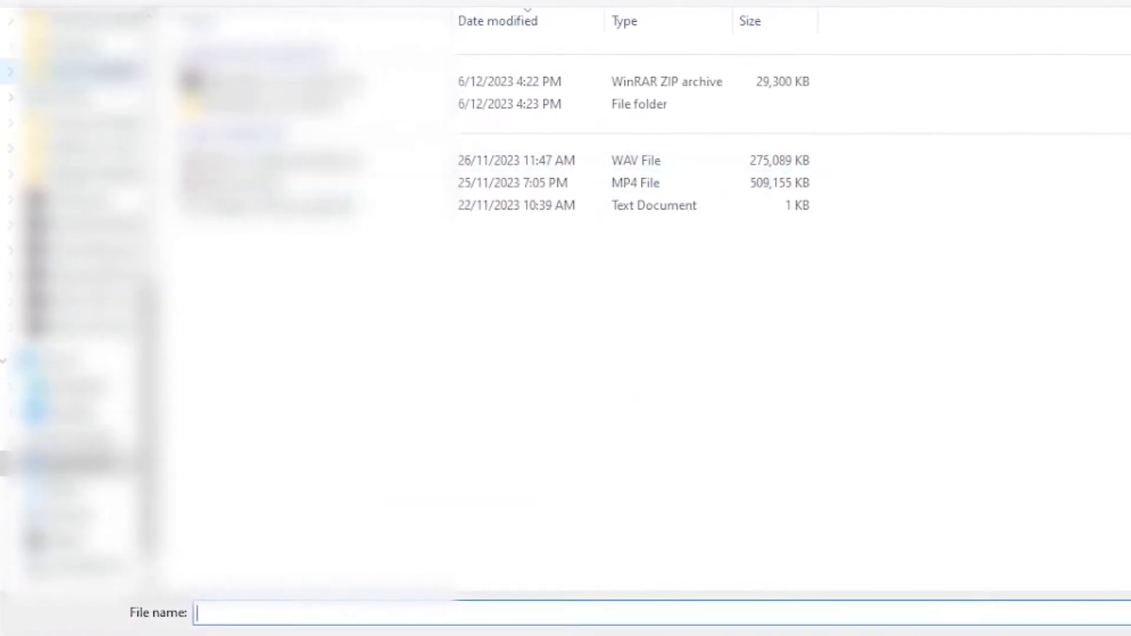
Step: Navigate to the datasets folder and pick doctors_dataset.csv in the Open dialog
{"action": "scroll", "coordinate": [95, 88], "scroll_direction": "up", "scroll_amount": 5}
{"action": "scroll", "coordinate": [97, 110], "scroll_direction": "up", "scroll_amount": 2}
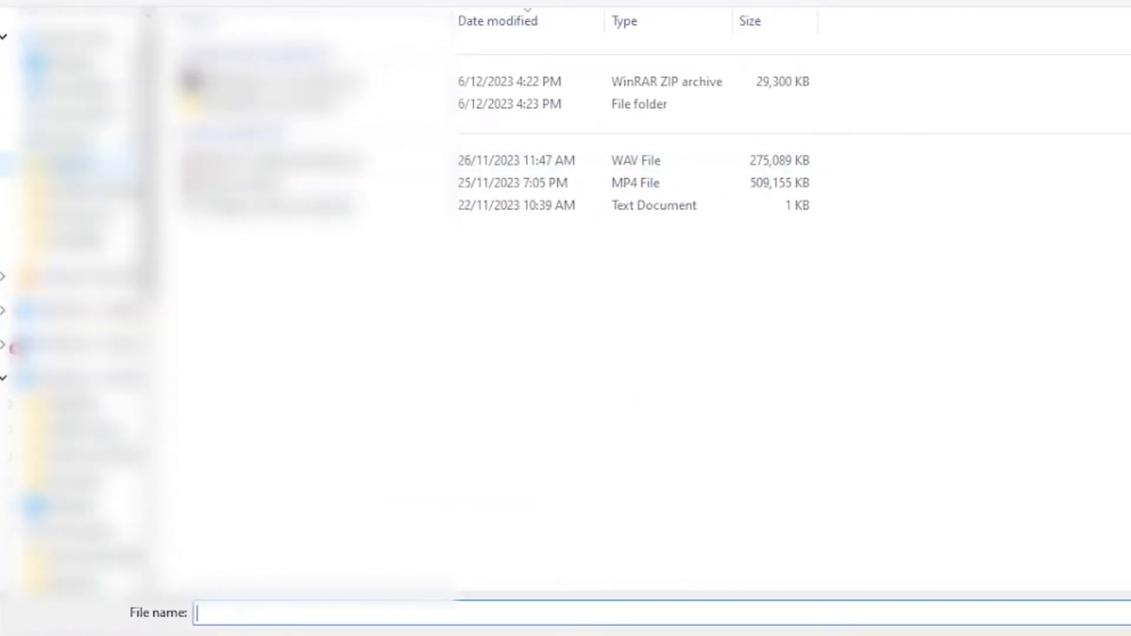
{"action": "left_click", "coordinate": [93, 118]}
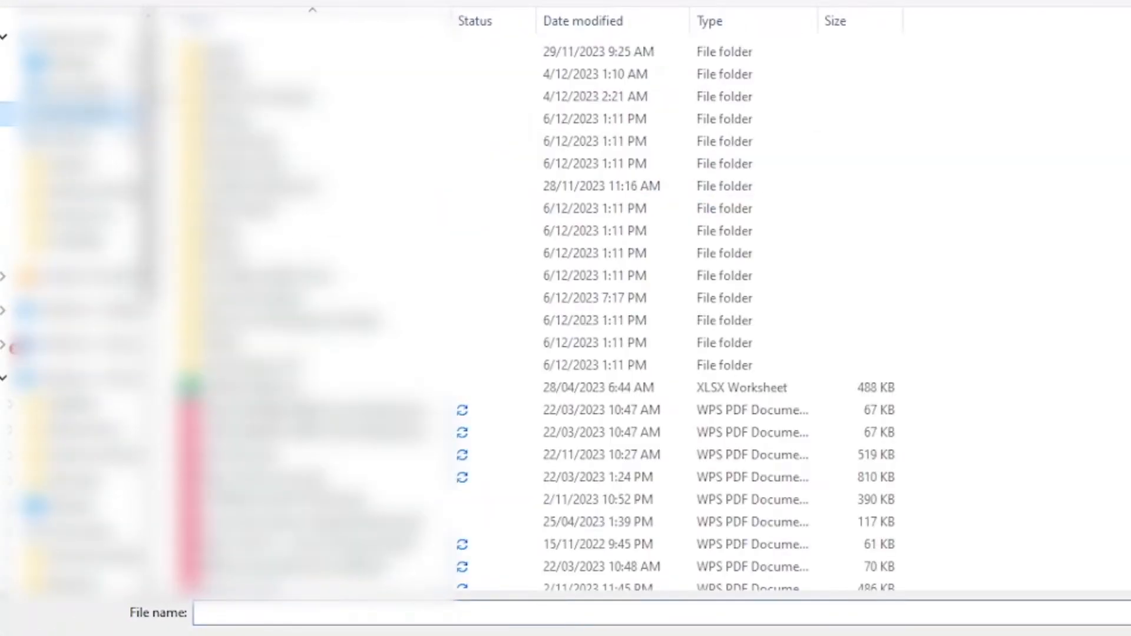
{"action": "left_click_drag", "start_coordinate": [159, 117], "coordinate": [100, 116]}
{"action": "double_click", "coordinate": [203, 99]}
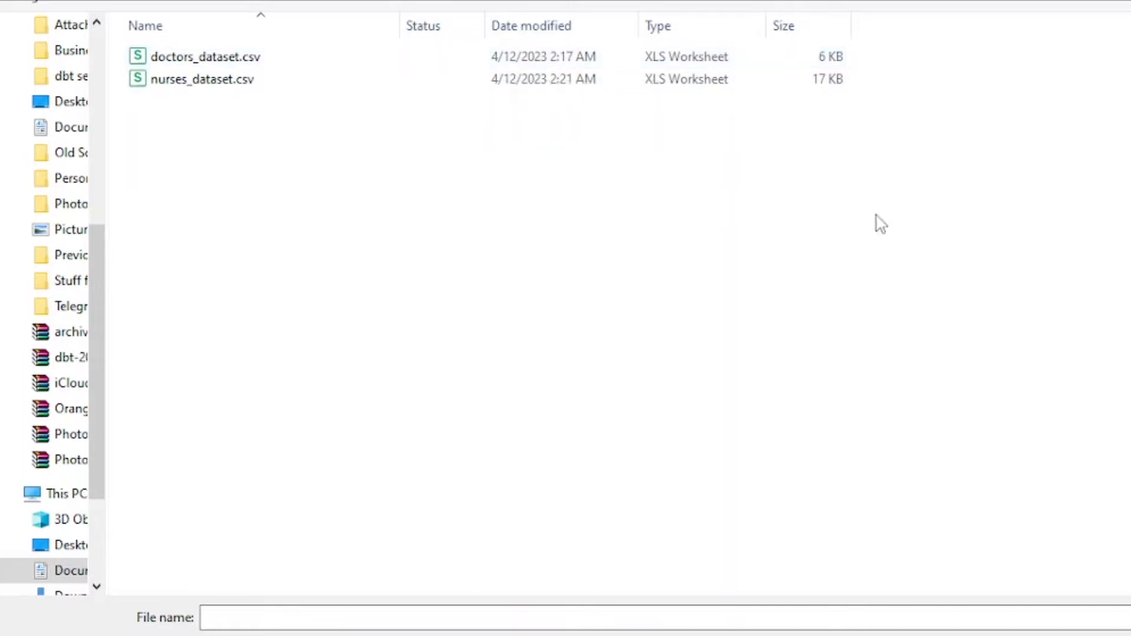
{"action": "left_click", "coordinate": [277, 65]}
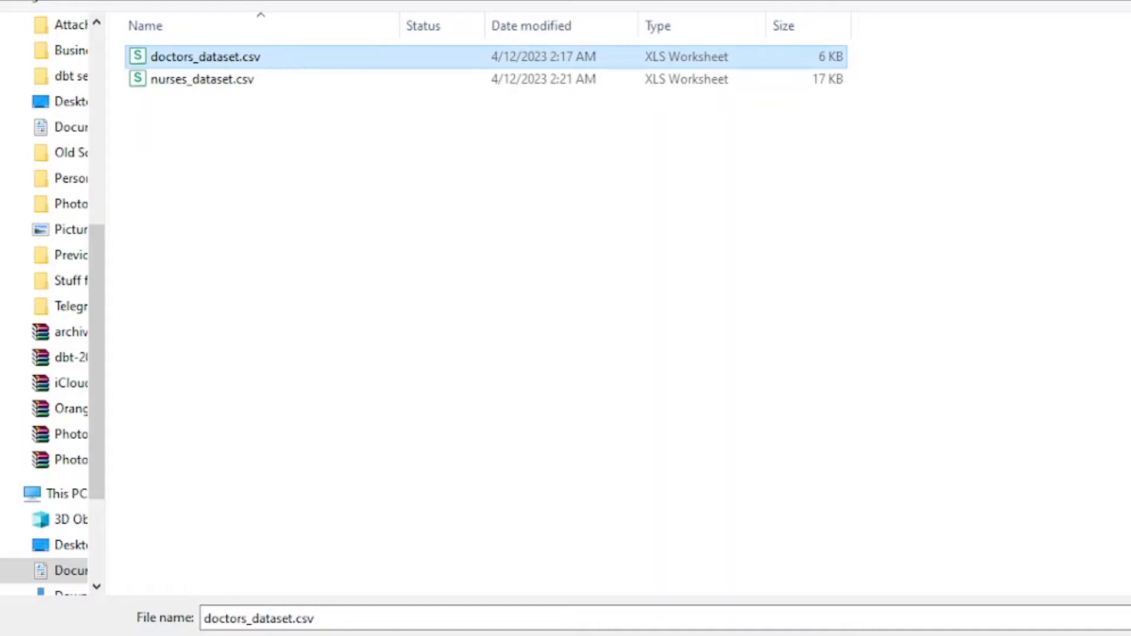
{"action": "left_click_drag", "start_coordinate": [557, 0], "coordinate": [607, 192]}
Step: Confirm doctors_dataset.csv, target schema KM_HOSPITAL.MEDICAL_STAFF and the existing DOCTORS table
{"action": "key", "text": "Return"}
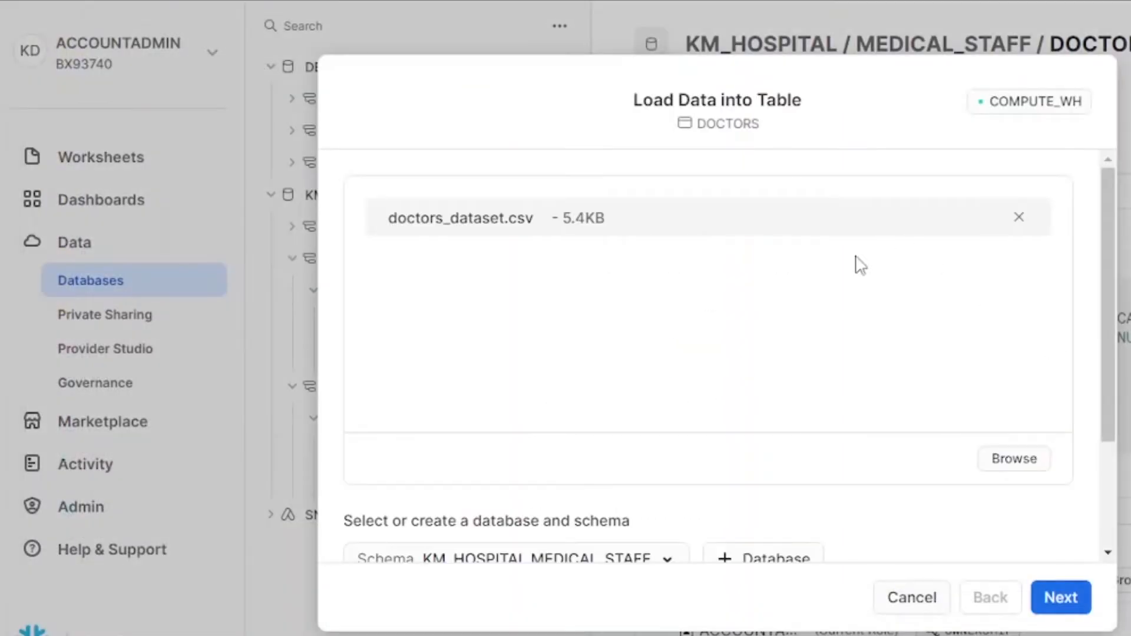
{"action": "scroll", "coordinate": [833, 384], "scroll_direction": "down", "scroll_amount": 3}
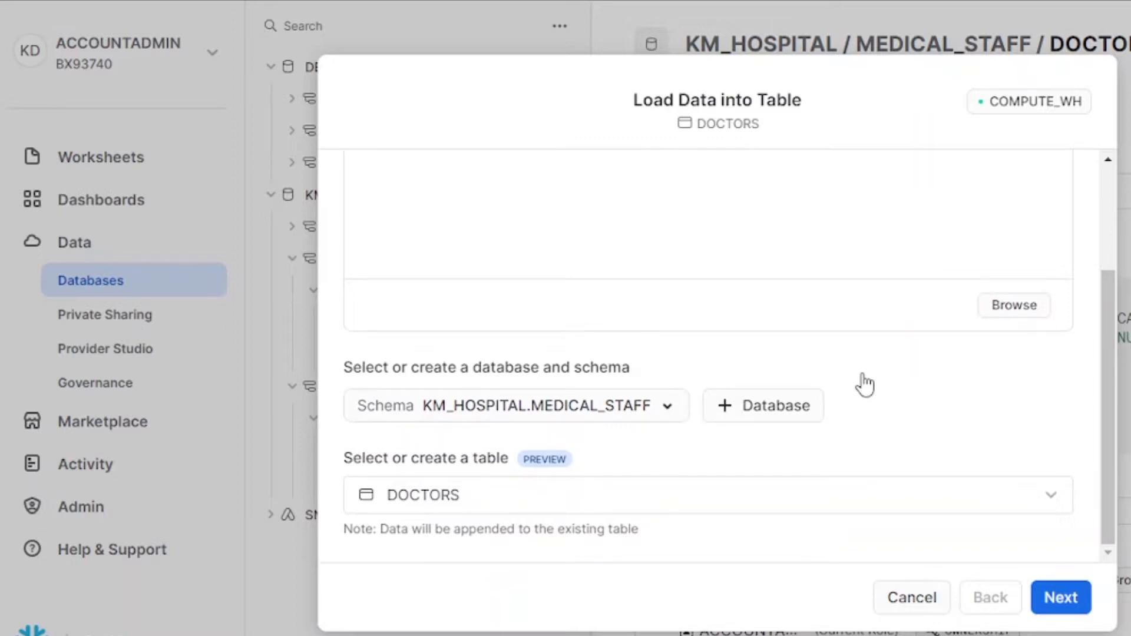
{"action": "left_click", "coordinate": [651, 407]}
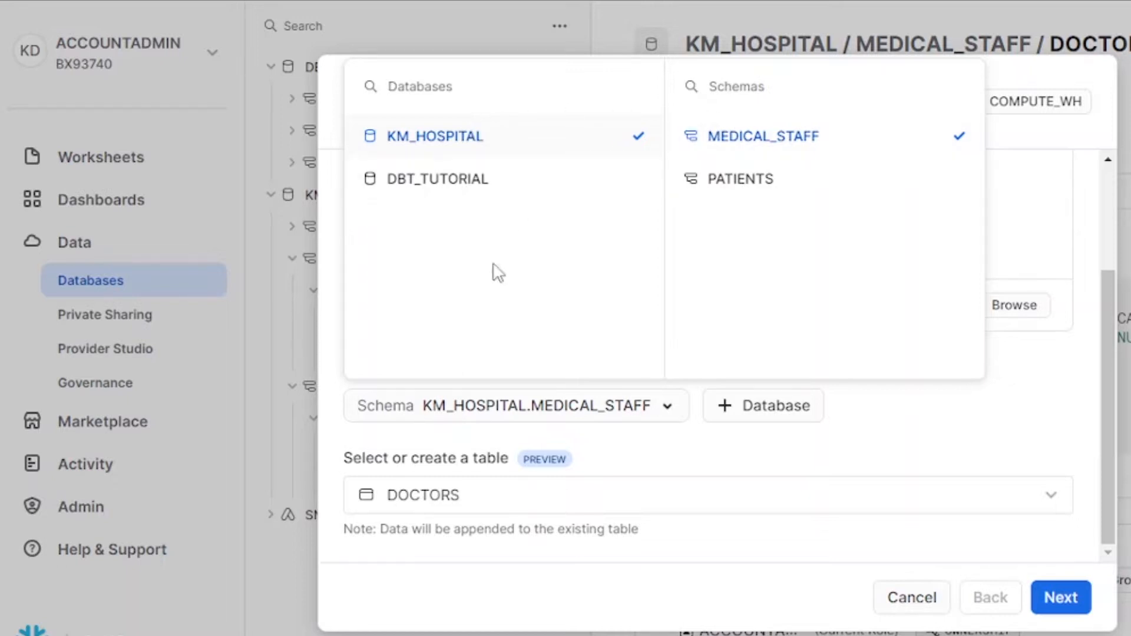
{"action": "left_click", "coordinate": [694, 448]}
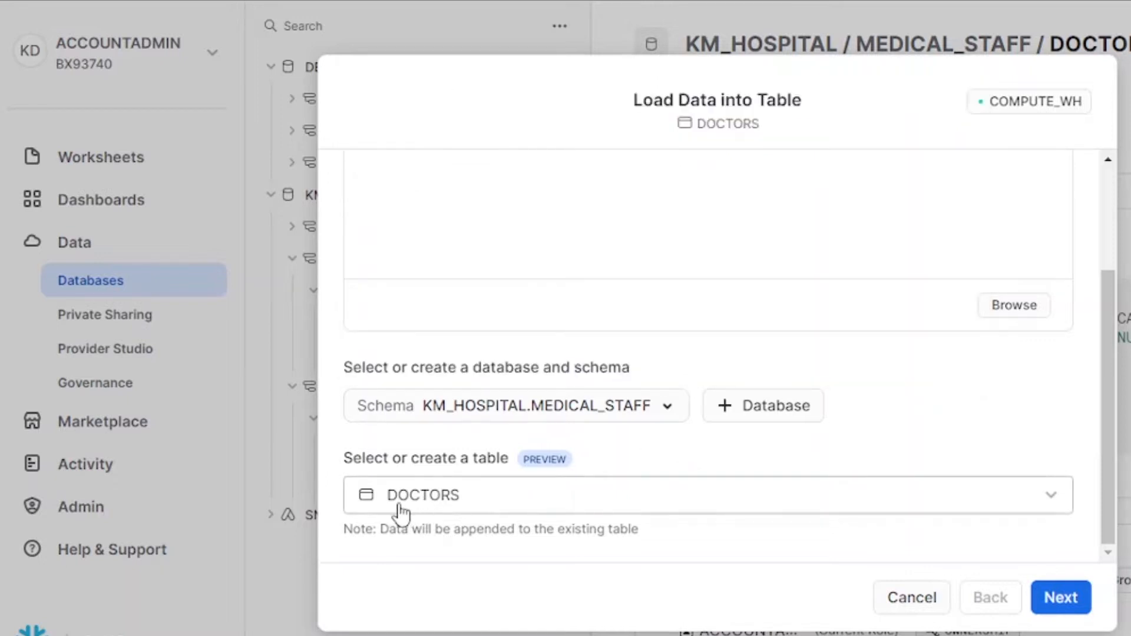
{"action": "left_click", "coordinate": [809, 496]}
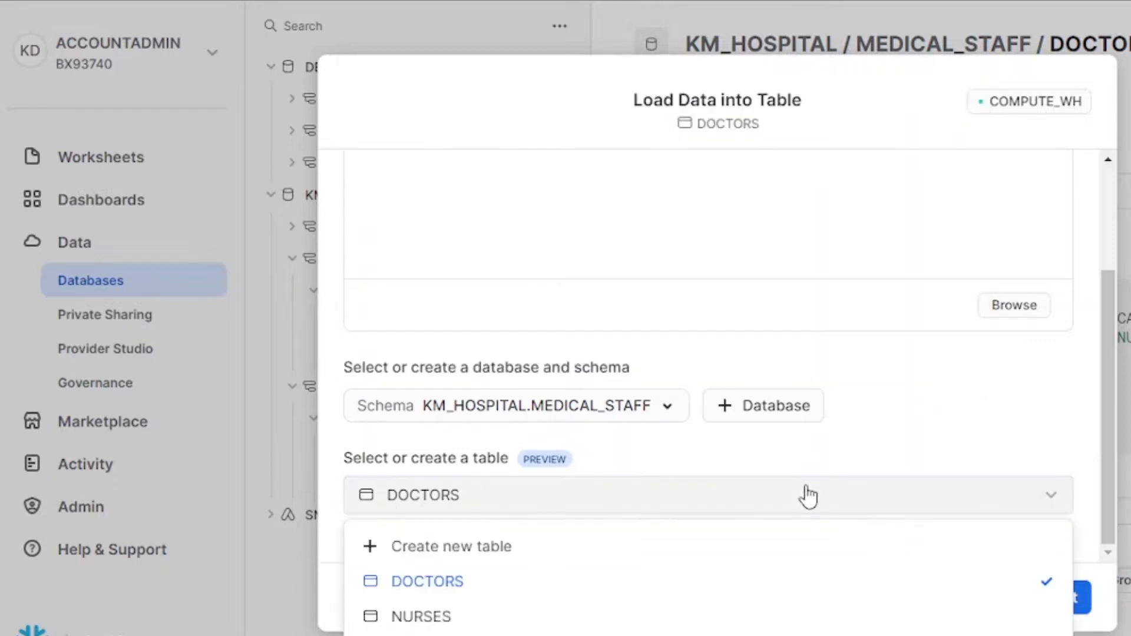
{"action": "left_click", "coordinate": [435, 585]}
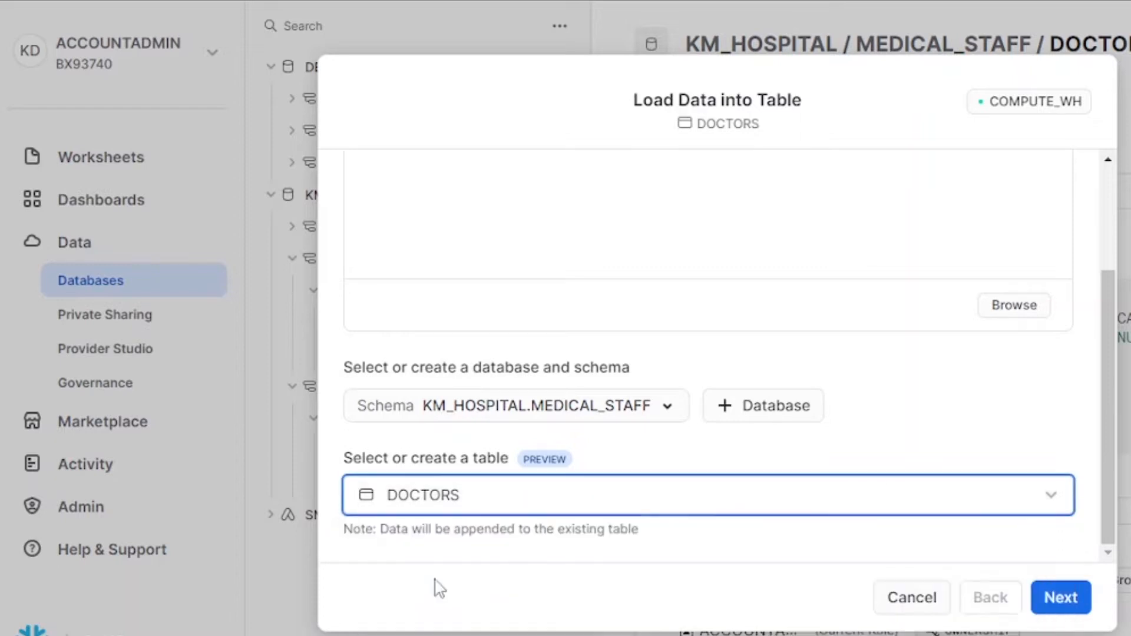
Step: Reach the File format step (Delimited Files) and inspect the CSV's REGISTRATIONNUMBER and TITLE headers
{"action": "left_click", "coordinate": [1064, 596]}
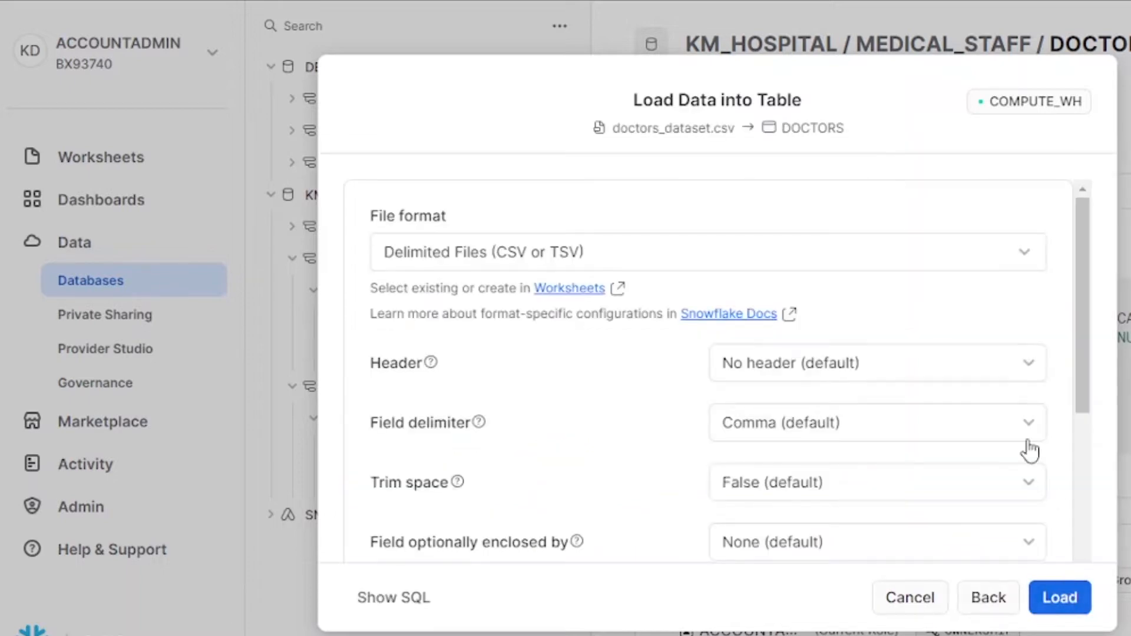
{"action": "left_click", "coordinate": [781, 263]}
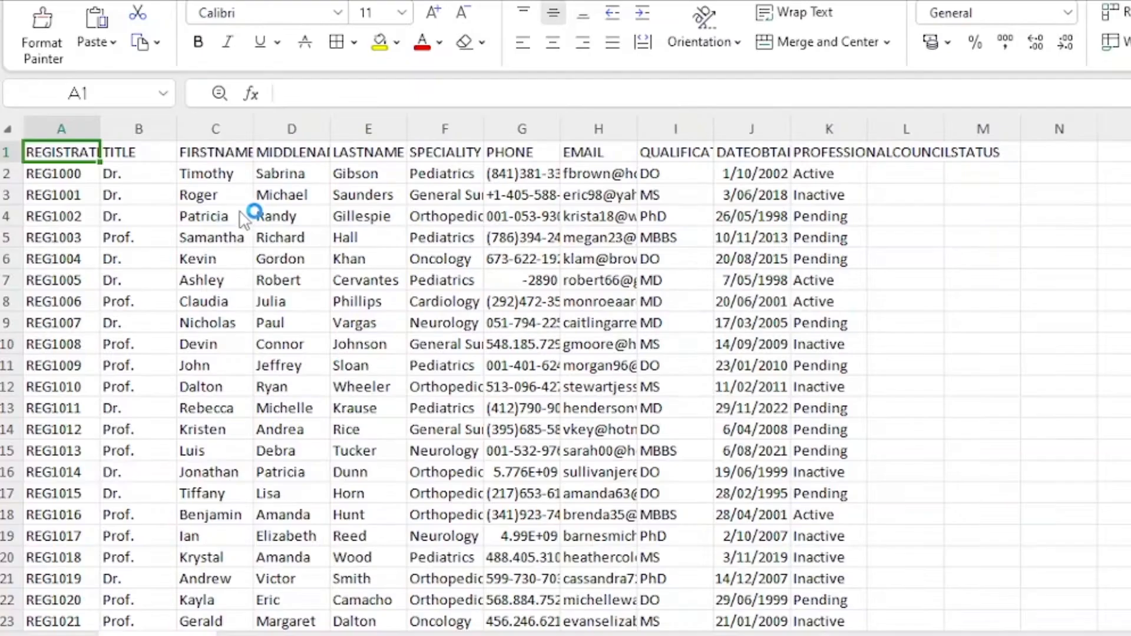
{"action": "left_click", "coordinate": [224, 152]}
{"action": "left_click", "coordinate": [9, 152]}
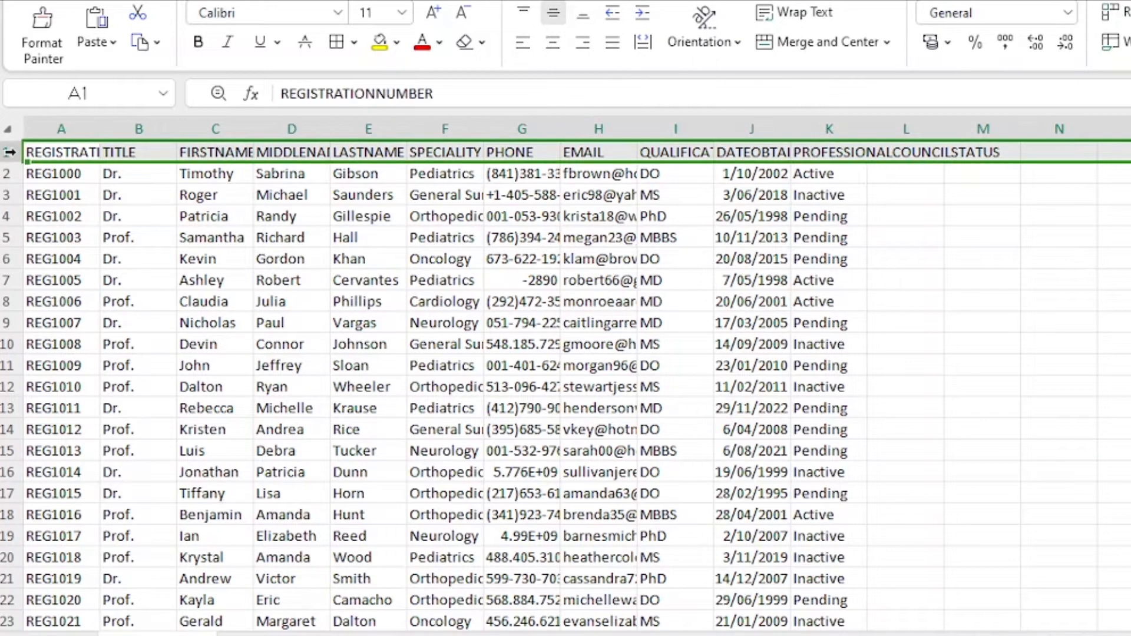
{"action": "left_click", "coordinate": [72, 153]}
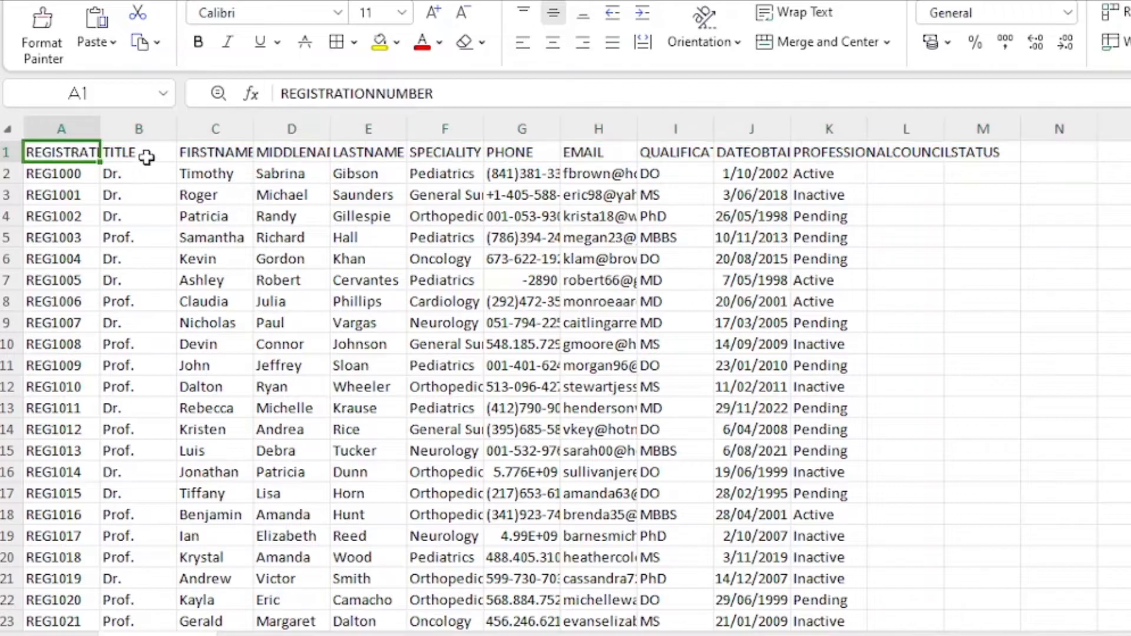
{"action": "left_click", "coordinate": [144, 155]}
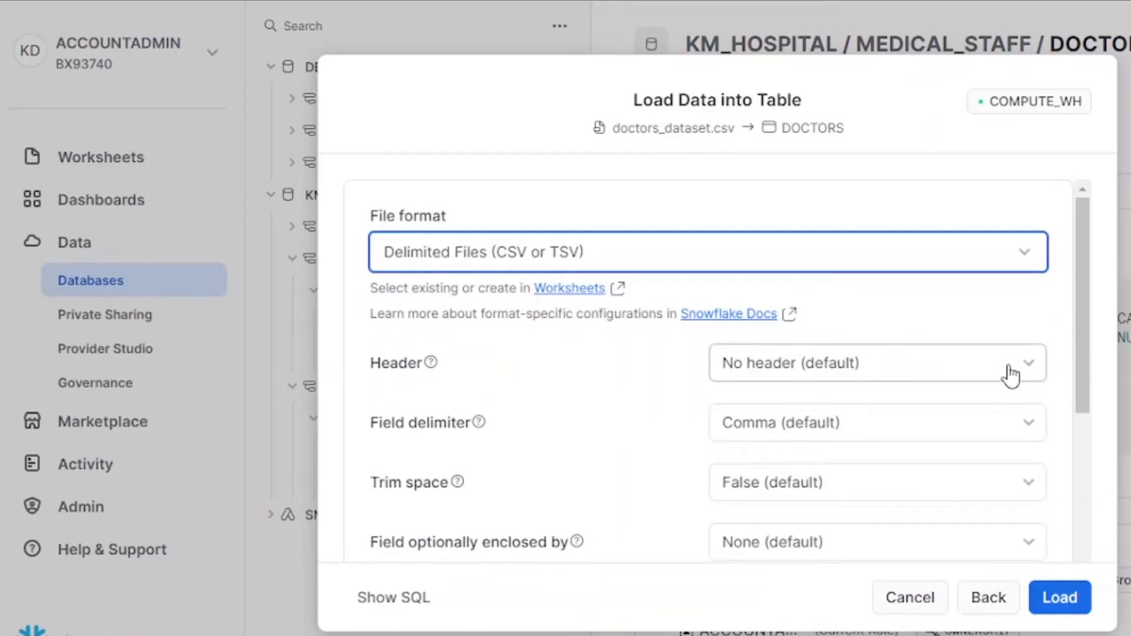
Step: Set Header to 'Skip first line' and keep Comma as the field delimiter
{"action": "left_click", "coordinate": [1005, 376]}
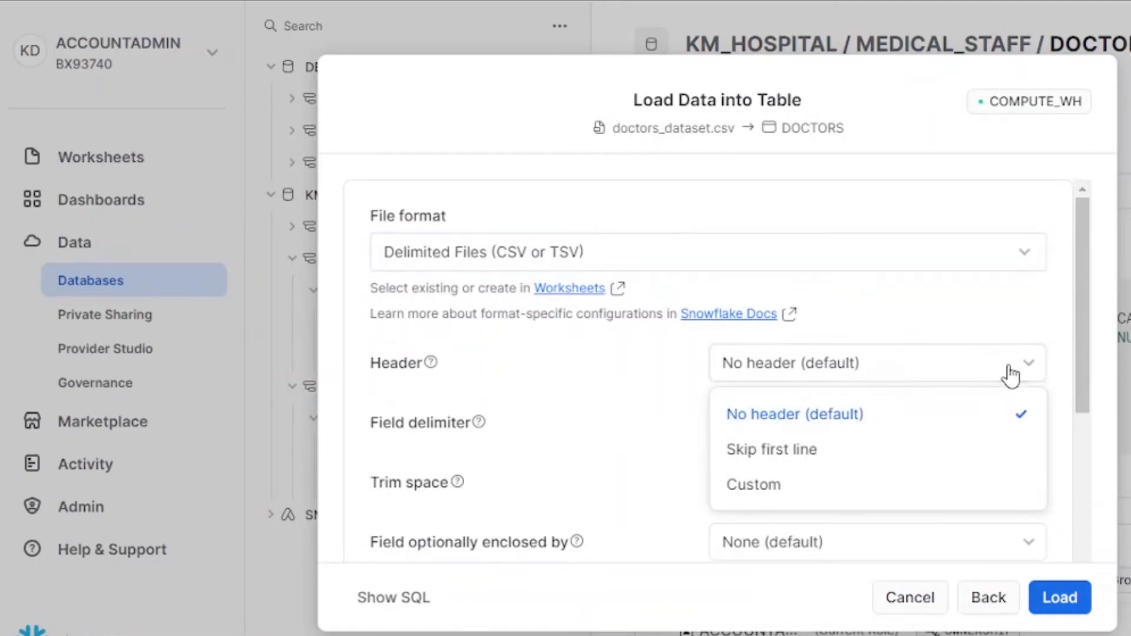
{"action": "left_click", "coordinate": [875, 460]}
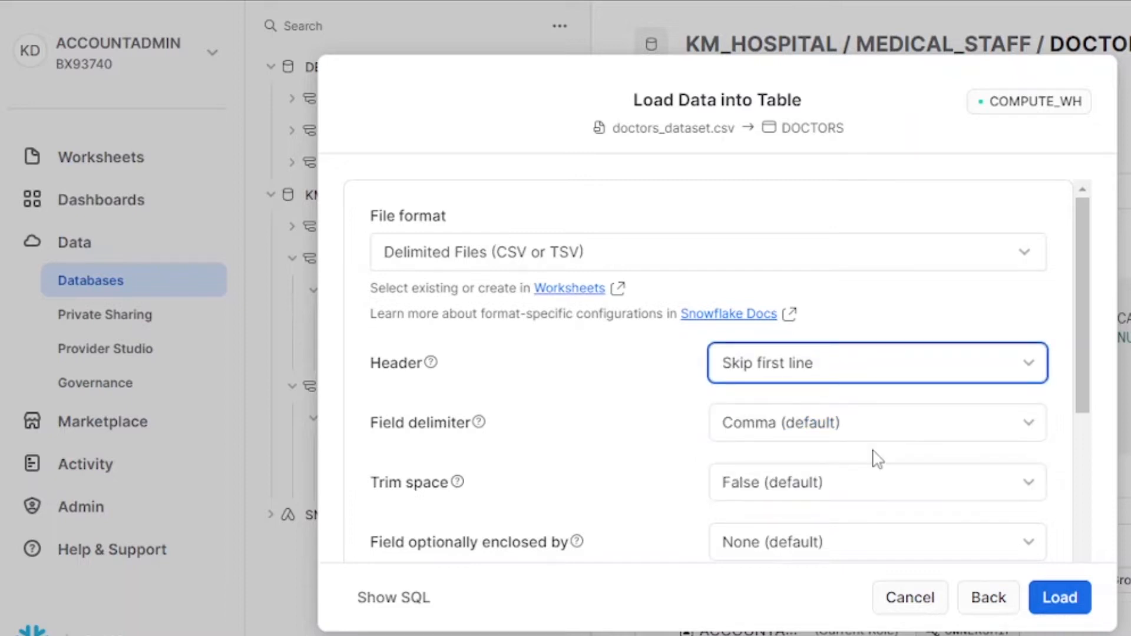
{"action": "left_click", "coordinate": [921, 435]}
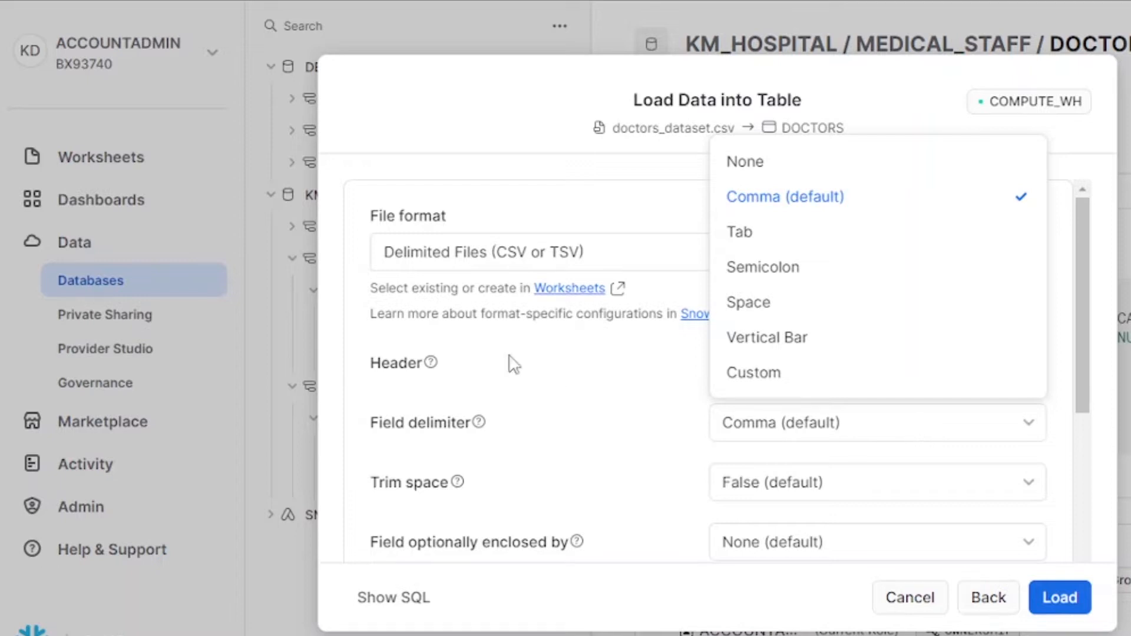
{"action": "left_click", "coordinate": [533, 399]}
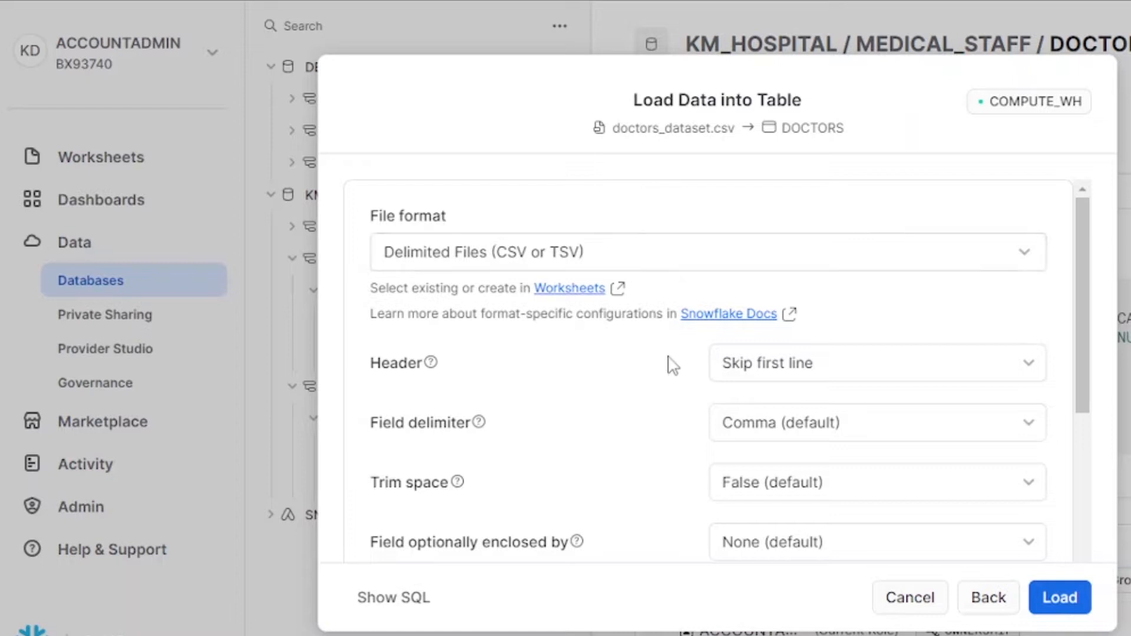
Step: Set Trim space to True so whitespace is stripped from every field
{"action": "scroll", "coordinate": [671, 377], "scroll_direction": "down", "scroll_amount": 2}
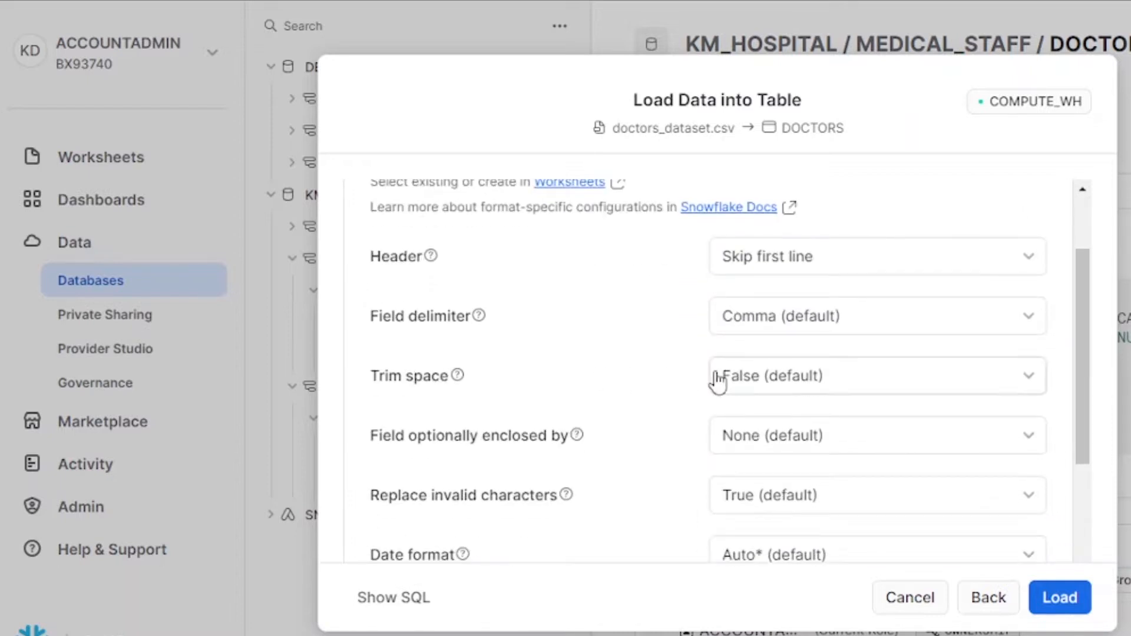
{"action": "mouse_move", "coordinate": [457, 378]}
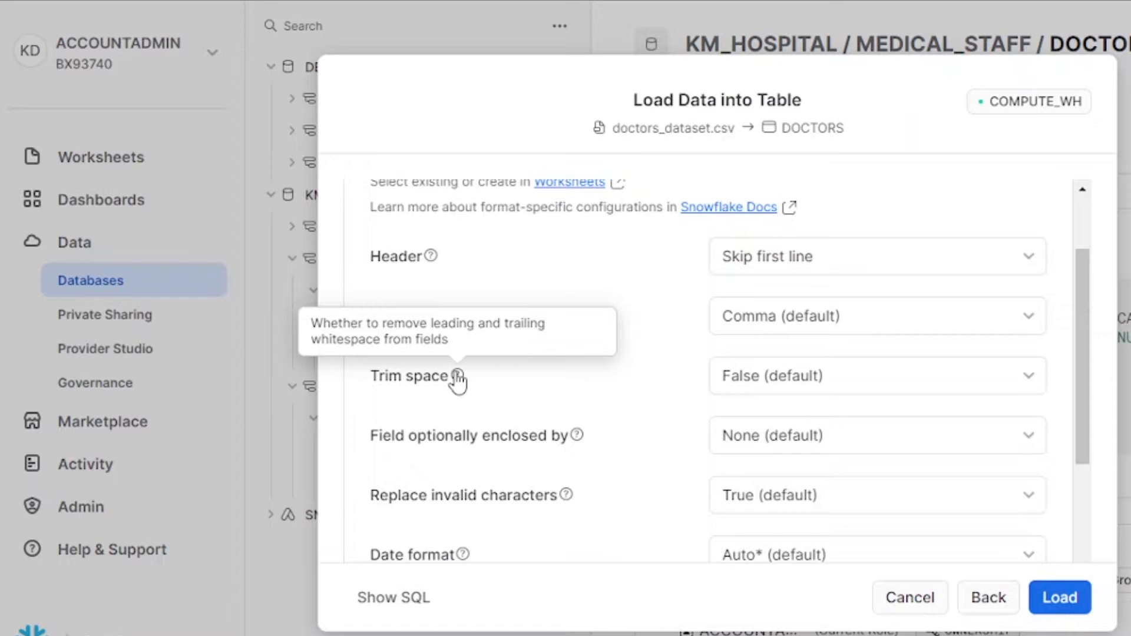
{"action": "left_click", "coordinate": [858, 386]}
{"action": "left_click", "coordinate": [853, 437]}
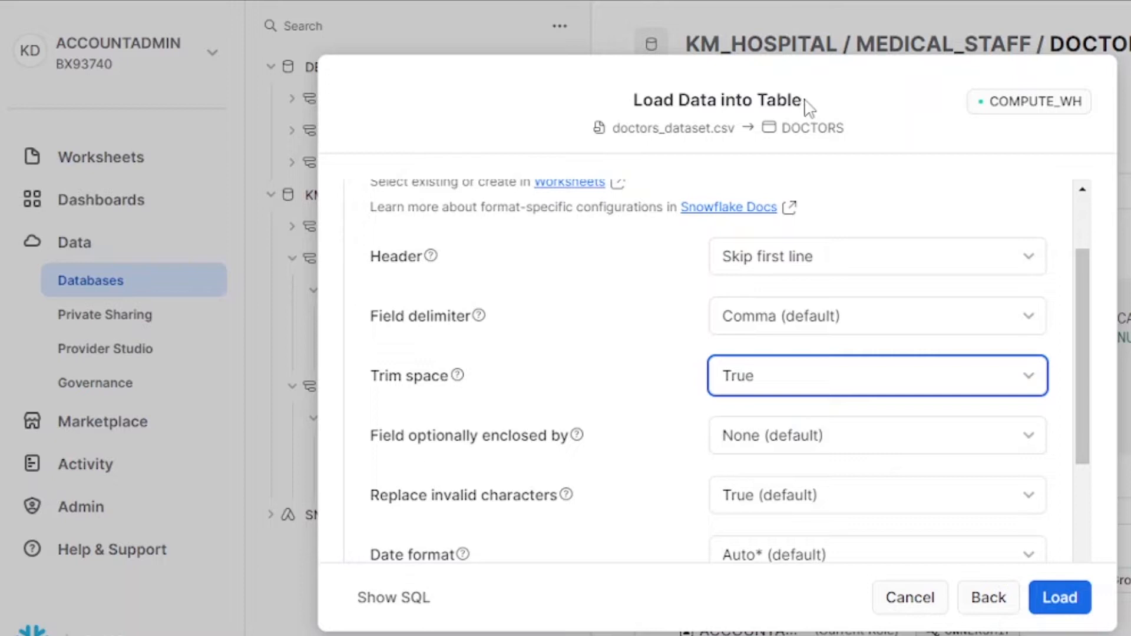
Step: Open the choices for the quote character that optionally encloses fields
{"action": "left_click_drag", "start_coordinate": [792, 101], "coordinate": [807, 104]}
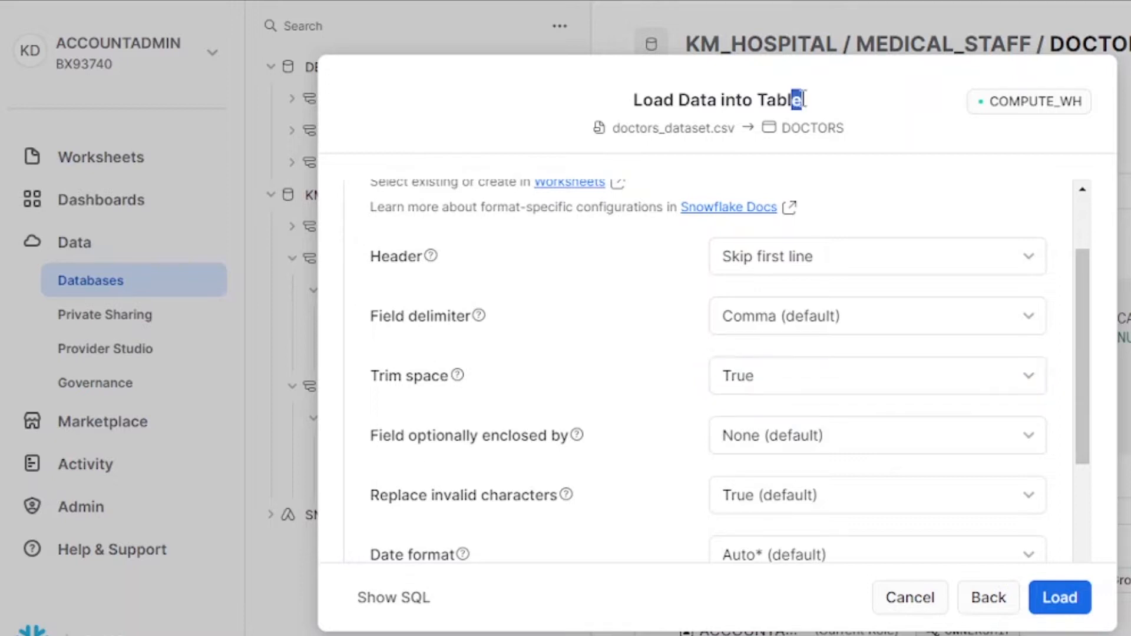
{"action": "left_click", "coordinate": [812, 114]}
{"action": "left_click_drag", "start_coordinate": [757, 100], "coordinate": [803, 100]}
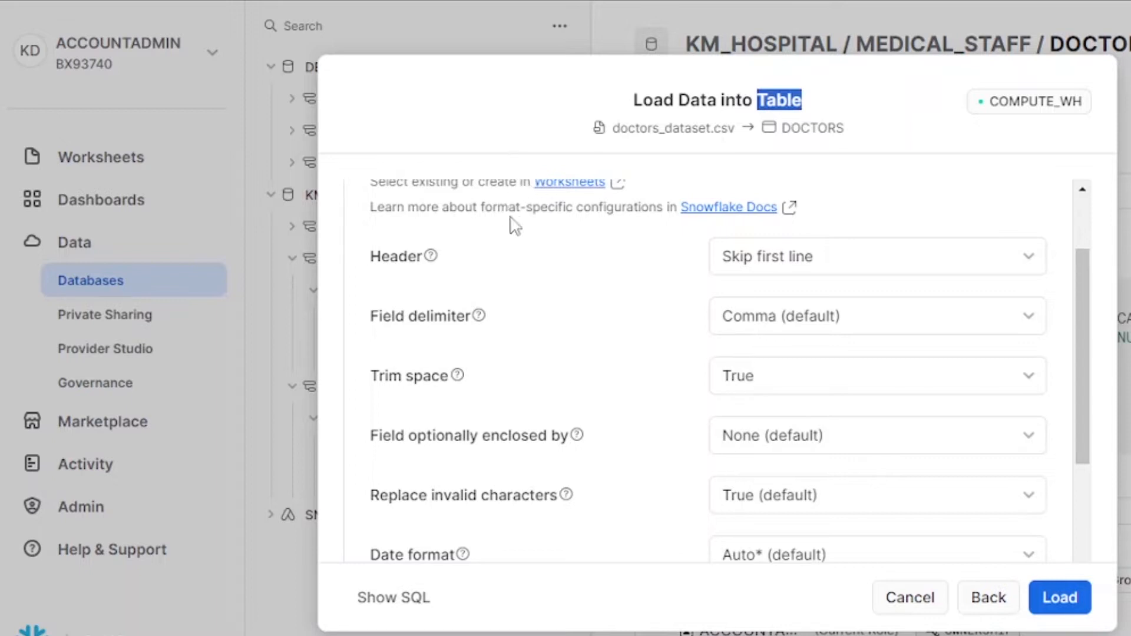
{"action": "mouse_move", "coordinate": [481, 321]}
{"action": "mouse_move", "coordinate": [582, 440]}
{"action": "left_click", "coordinate": [925, 436]}
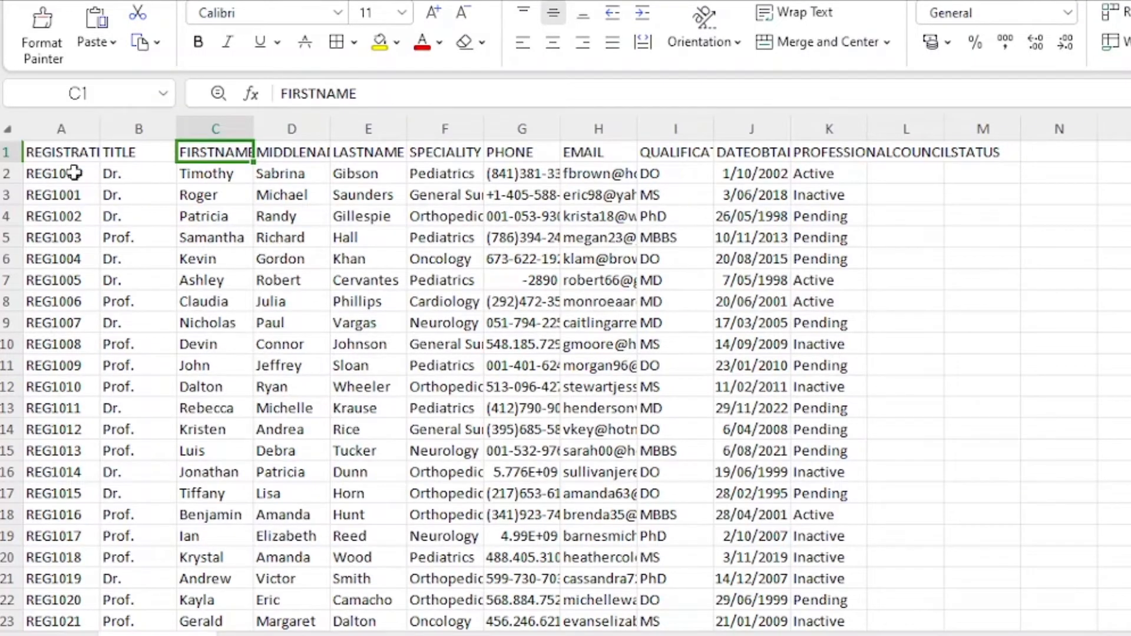
Step: Check the registration numbers, middle and last names, and the Pediatrics speciality in the doctor records
{"action": "left_click", "coordinate": [54, 175]}
{"action": "left_click", "coordinate": [56, 197]}
{"action": "left_click", "coordinate": [54, 237]}
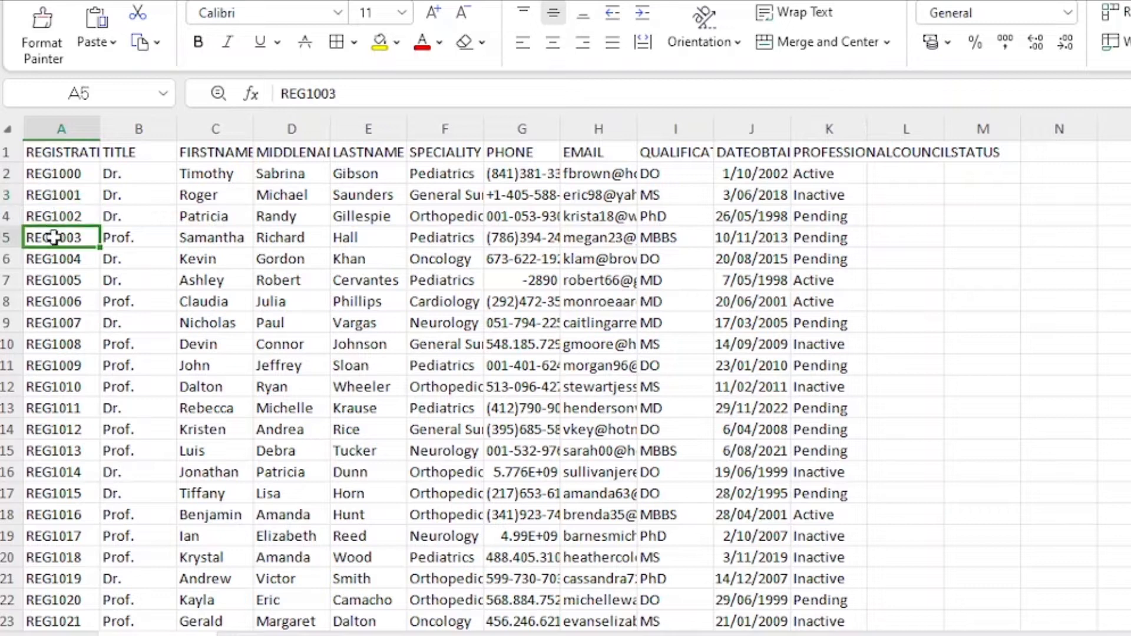
{"action": "left_click", "coordinate": [53, 280]}
{"action": "left_click", "coordinate": [53, 347]}
{"action": "left_click", "coordinate": [288, 240]}
{"action": "left_click", "coordinate": [364, 280]}
{"action": "left_click", "coordinate": [457, 368]}
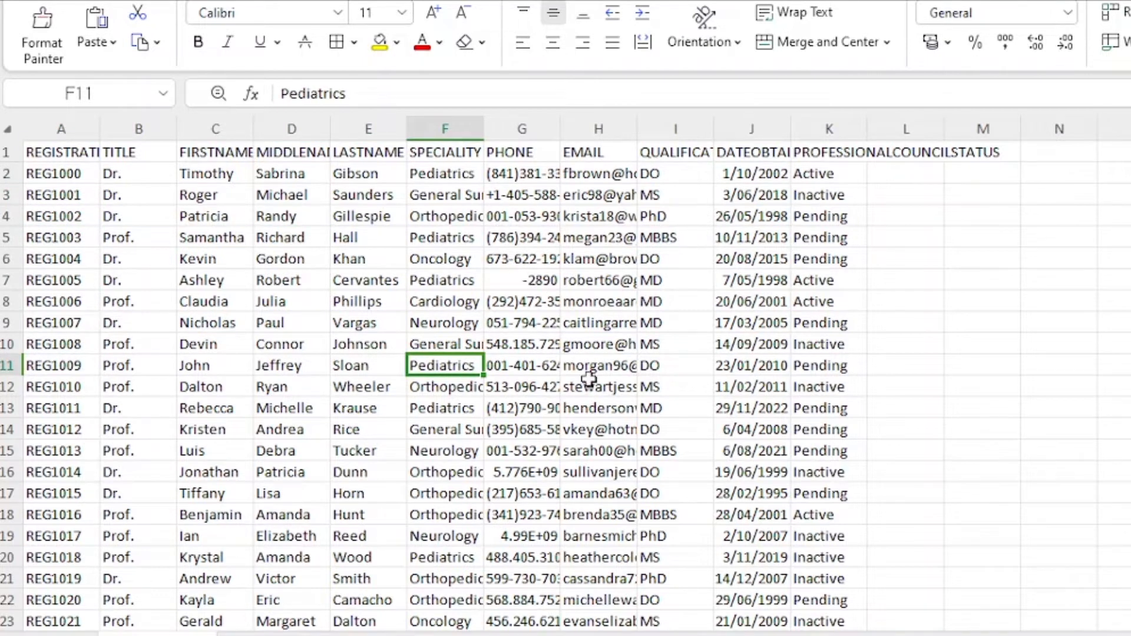
Step: Widen the PHONE column and inspect odd phone values such as -2890 and one with an extension
{"action": "left_click_drag", "start_coordinate": [559, 123], "coordinate": [649, 126]}
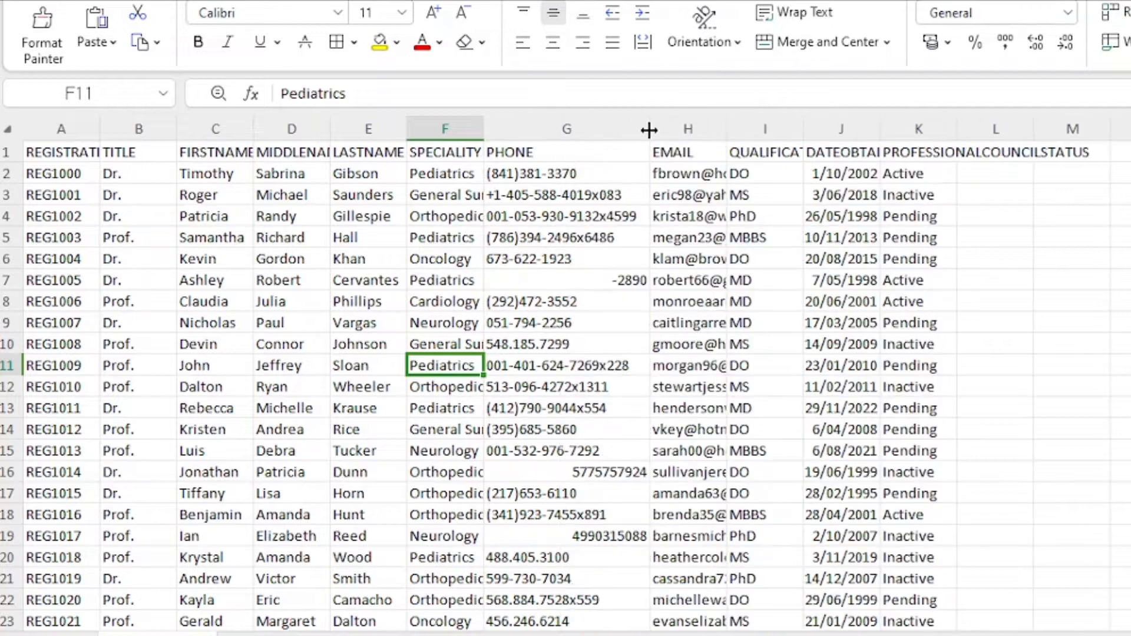
{"action": "left_click", "coordinate": [561, 284]}
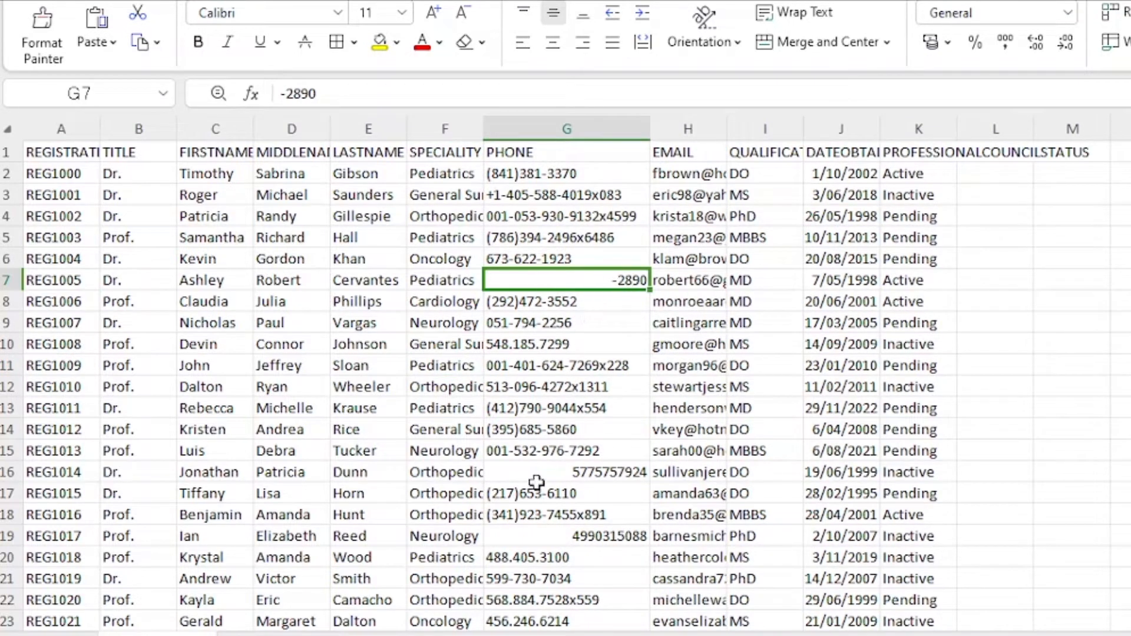
{"action": "left_click", "coordinate": [510, 432]}
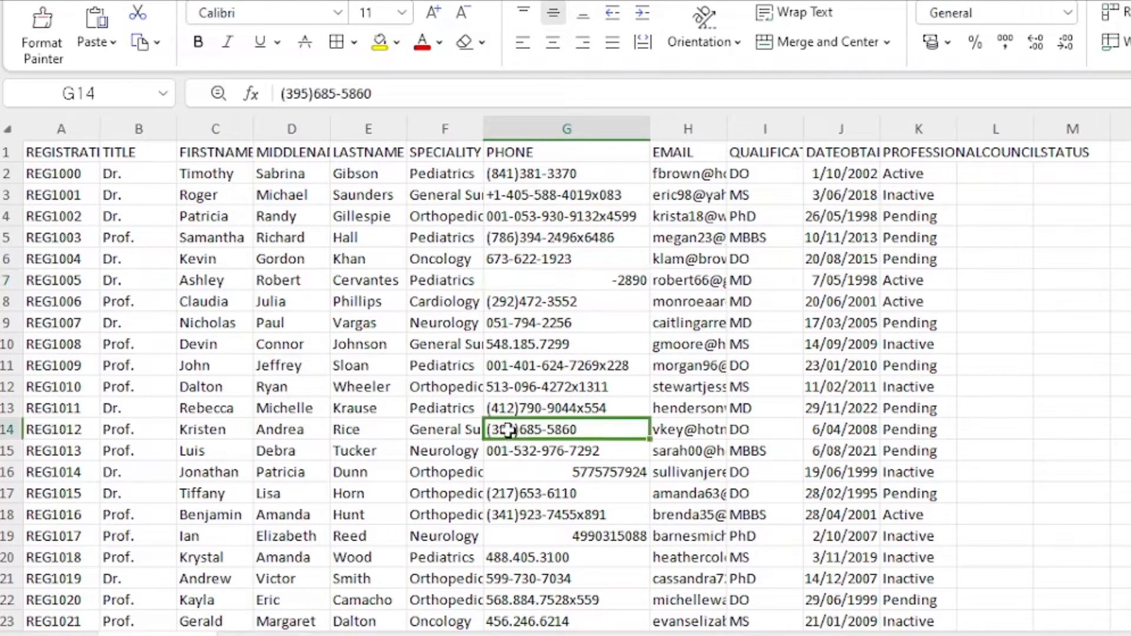
{"action": "left_click", "coordinate": [510, 407]}
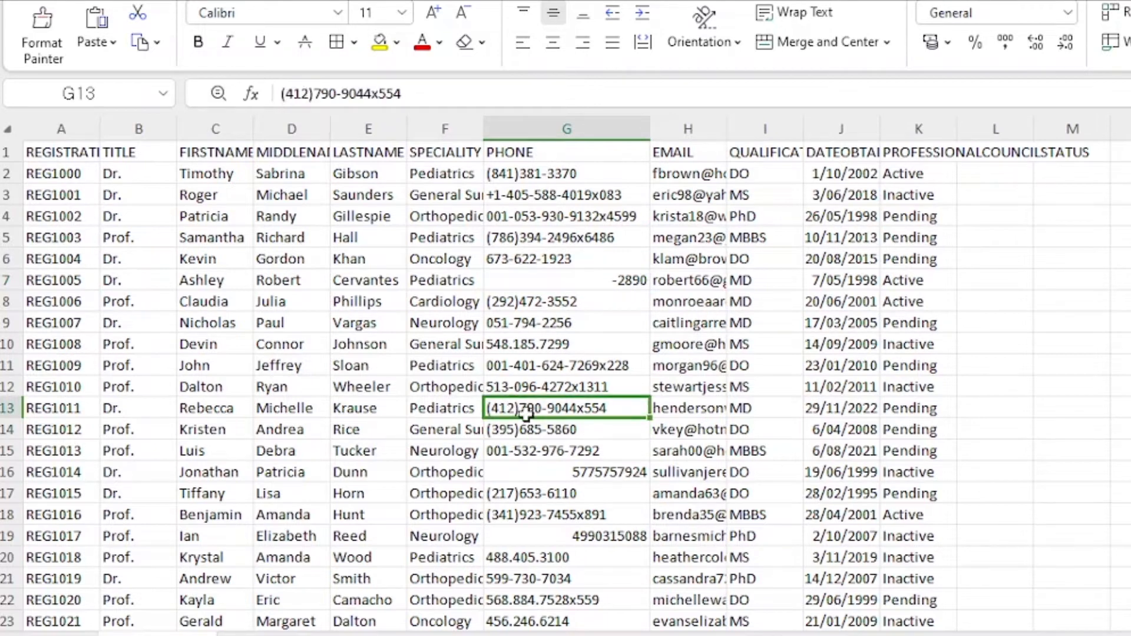
Step: Select the doctor records A2:K22 and A33:K51 to review them
{"action": "scroll", "coordinate": [524, 412], "scroll_direction": "down", "scroll_amount": 6}
{"action": "scroll", "coordinate": [527, 415], "scroll_direction": "down", "scroll_amount": 5}
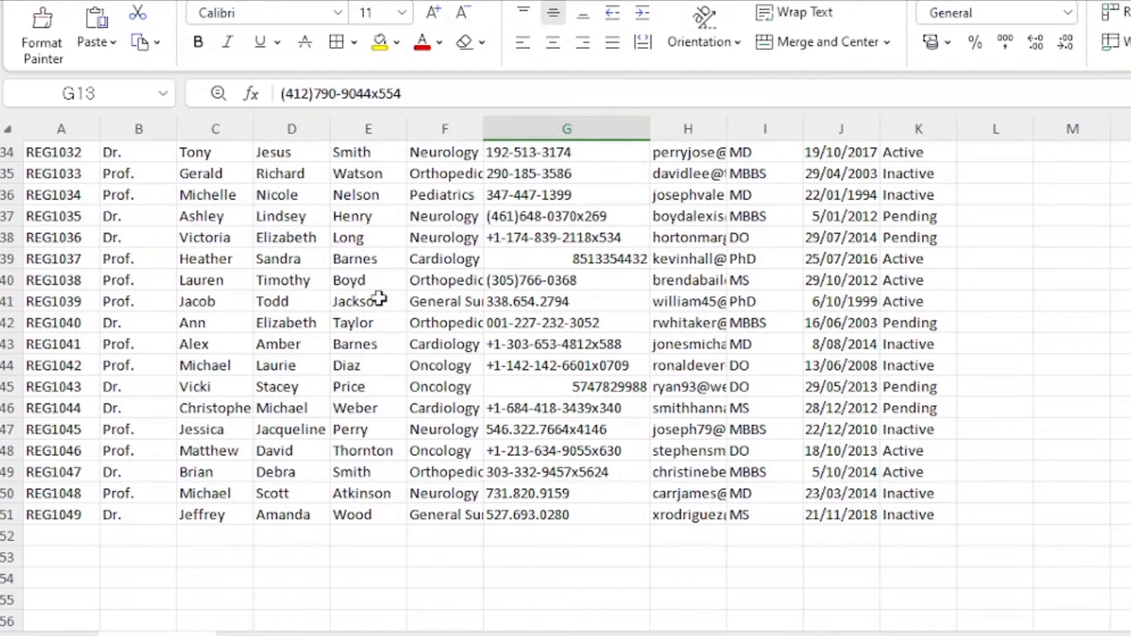
{"action": "scroll", "coordinate": [548, 451], "scroll_direction": "up", "scroll_amount": 11}
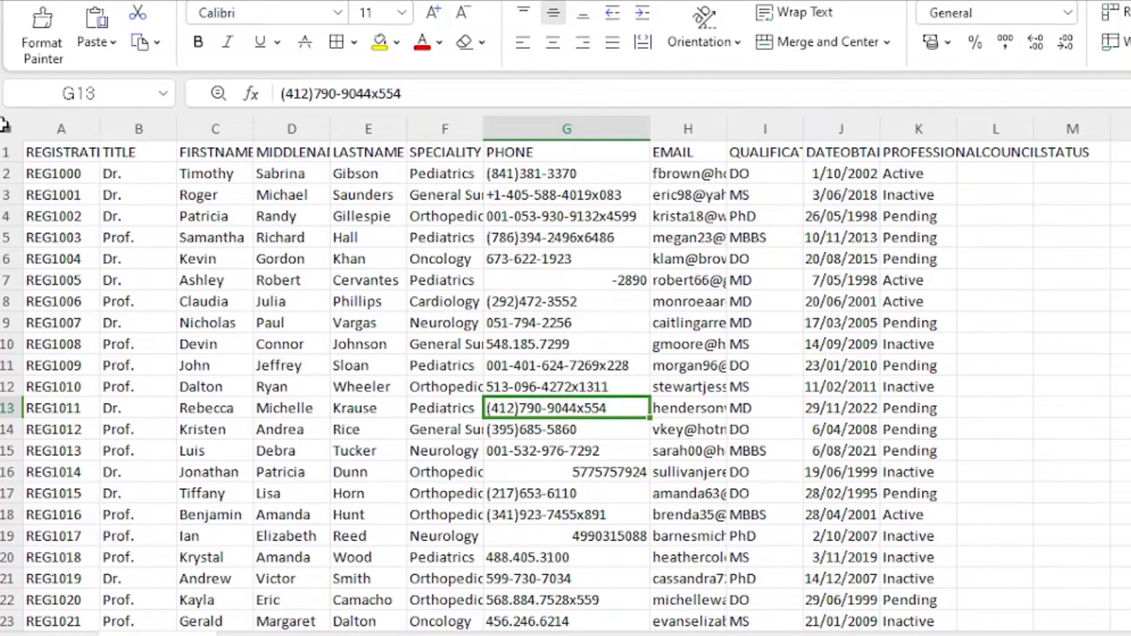
{"action": "left_click_drag", "start_coordinate": [62, 173], "coordinate": [953, 610]}
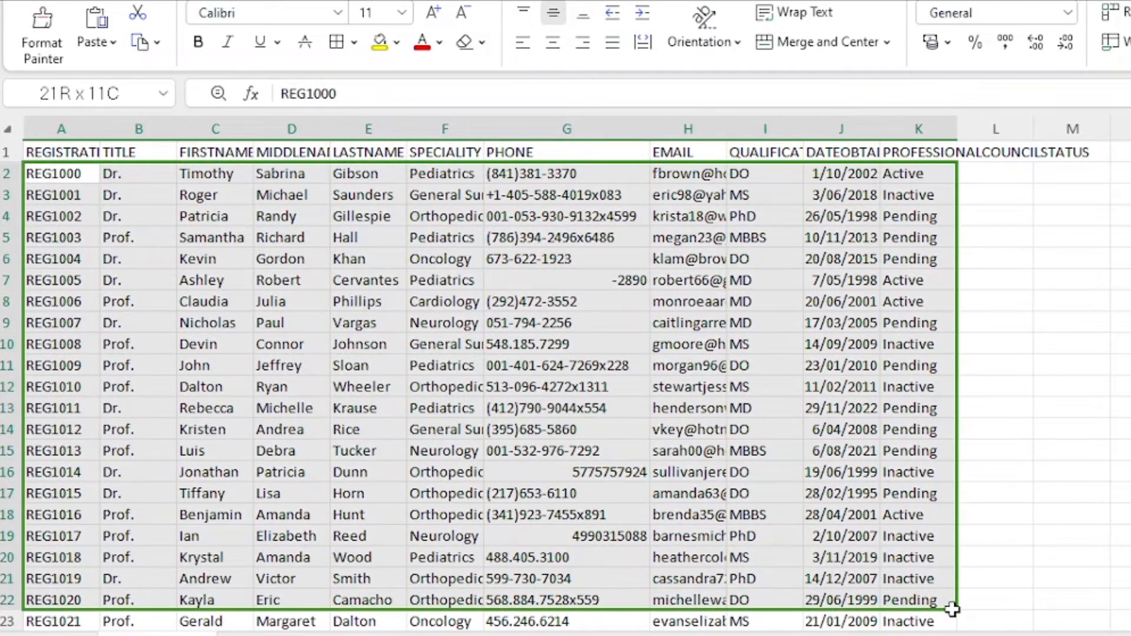
{"action": "scroll", "coordinate": [639, 515], "scroll_direction": "down", "scroll_amount": 11}
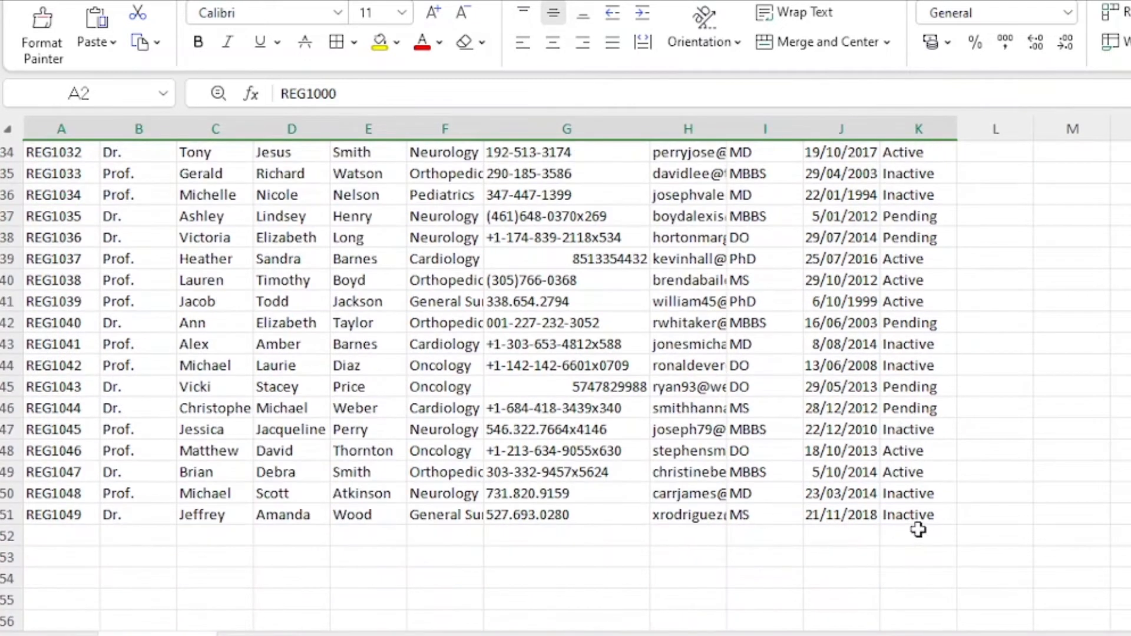
{"action": "left_click_drag", "start_coordinate": [919, 519], "coordinate": [87, 93]}
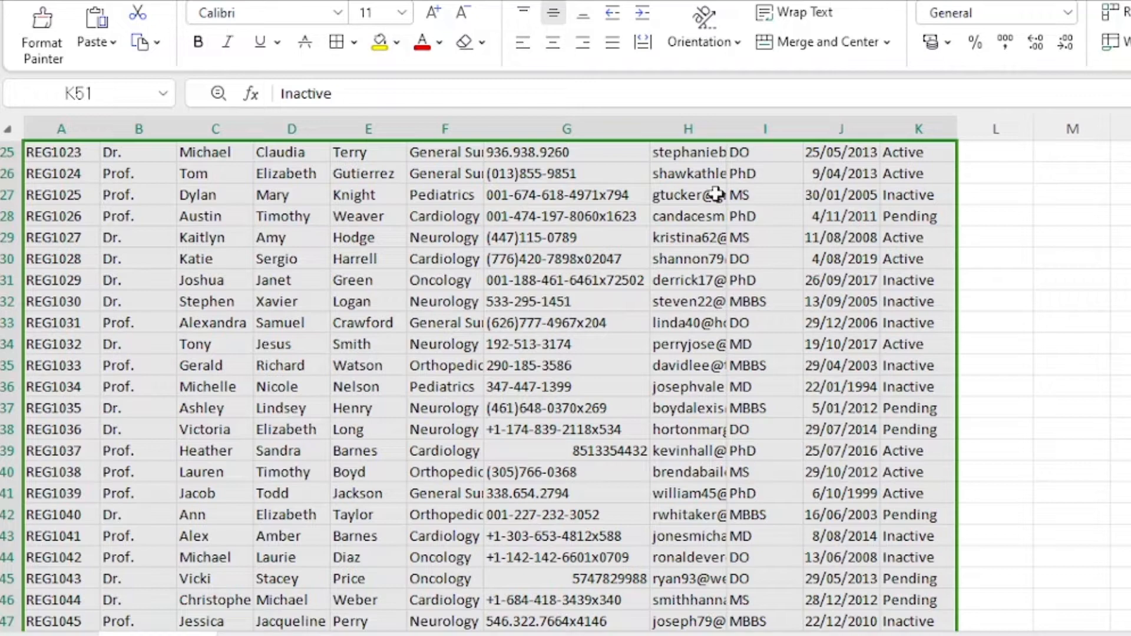
{"action": "scroll", "coordinate": [744, 439], "scroll_direction": "up", "scroll_amount": 8}
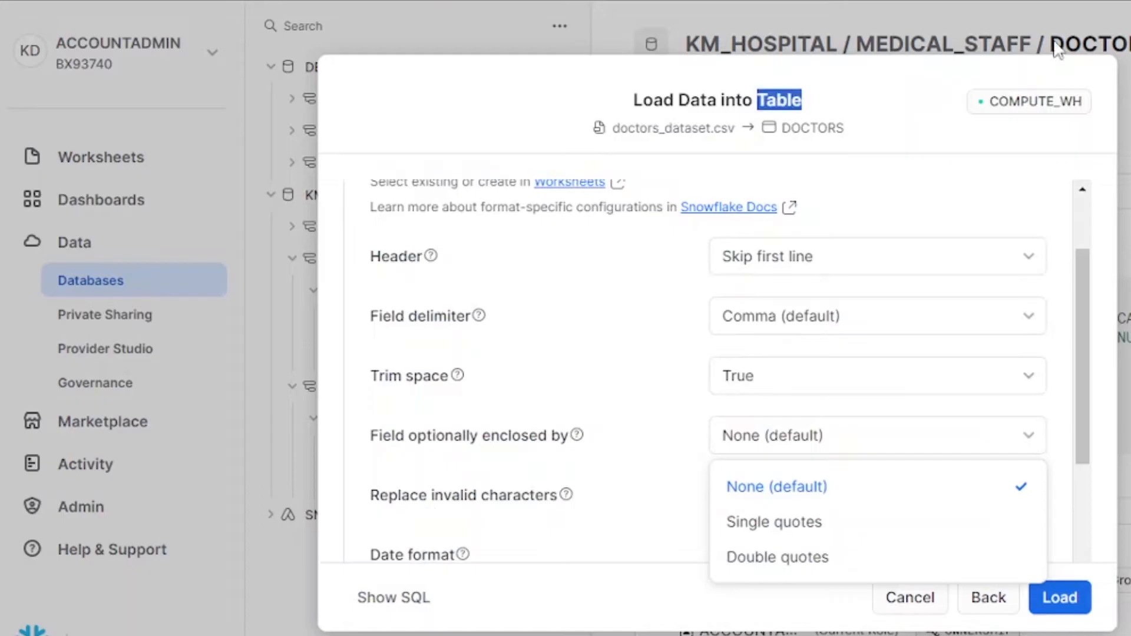
{"action": "left_click", "coordinate": [849, 492]}
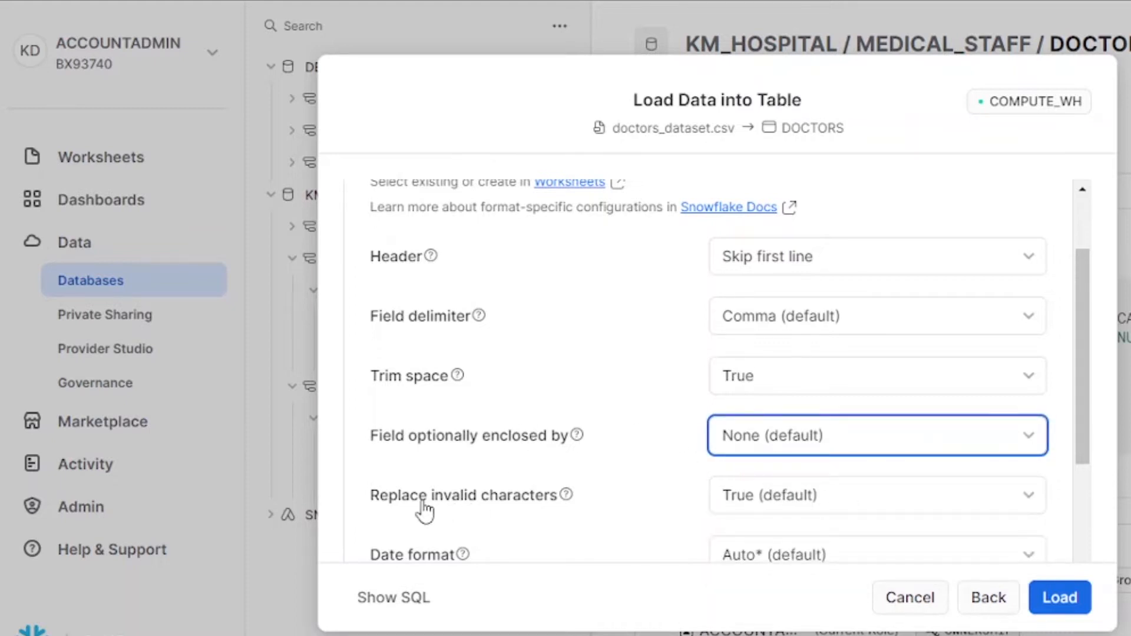
{"action": "mouse_move", "coordinate": [568, 495]}
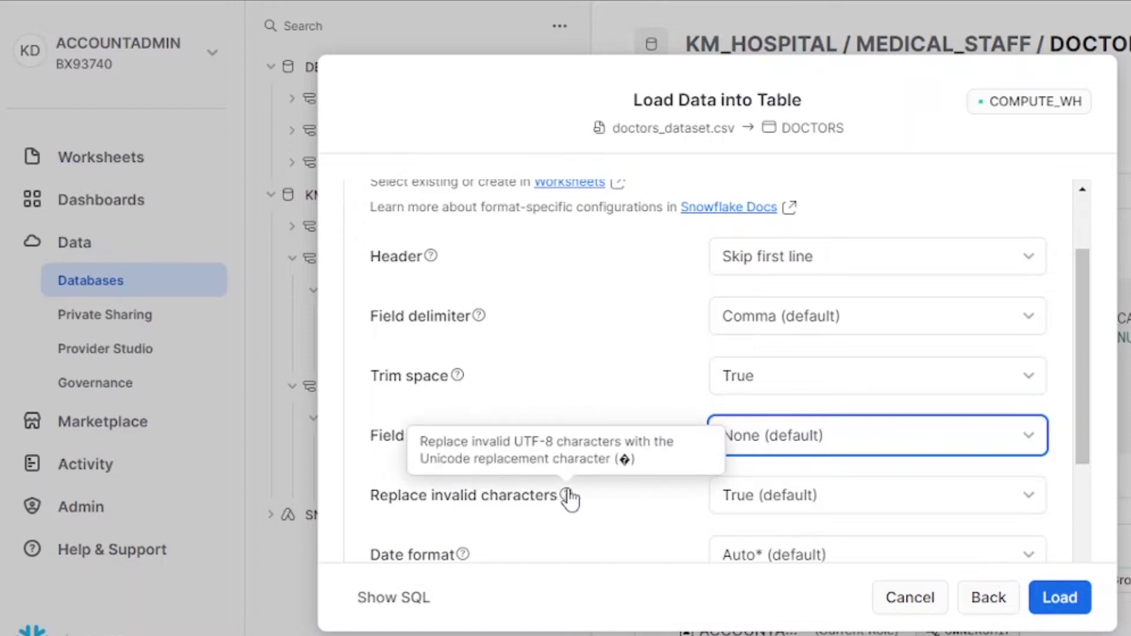
{"action": "left_click", "coordinate": [986, 508]}
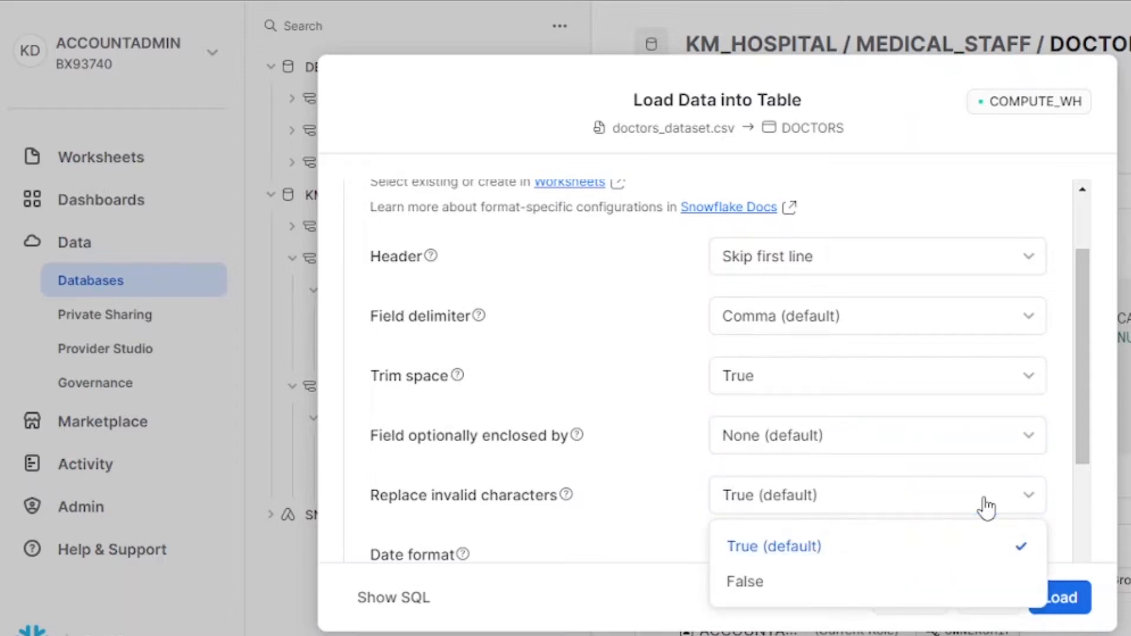
{"action": "left_click", "coordinate": [973, 583]}
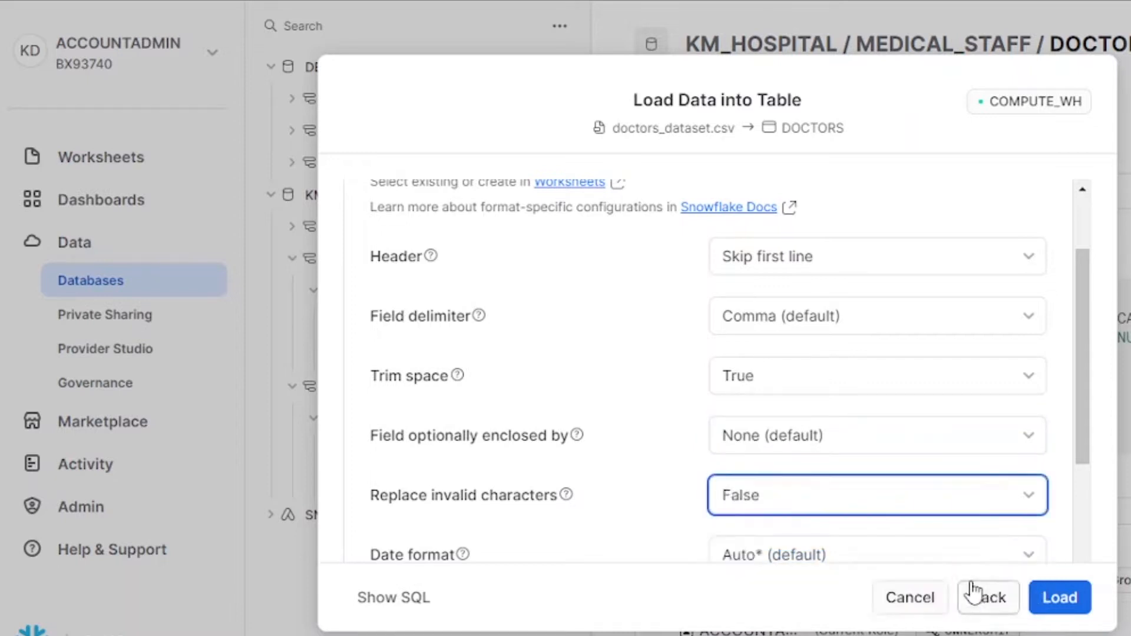
{"action": "left_click", "coordinate": [902, 498]}
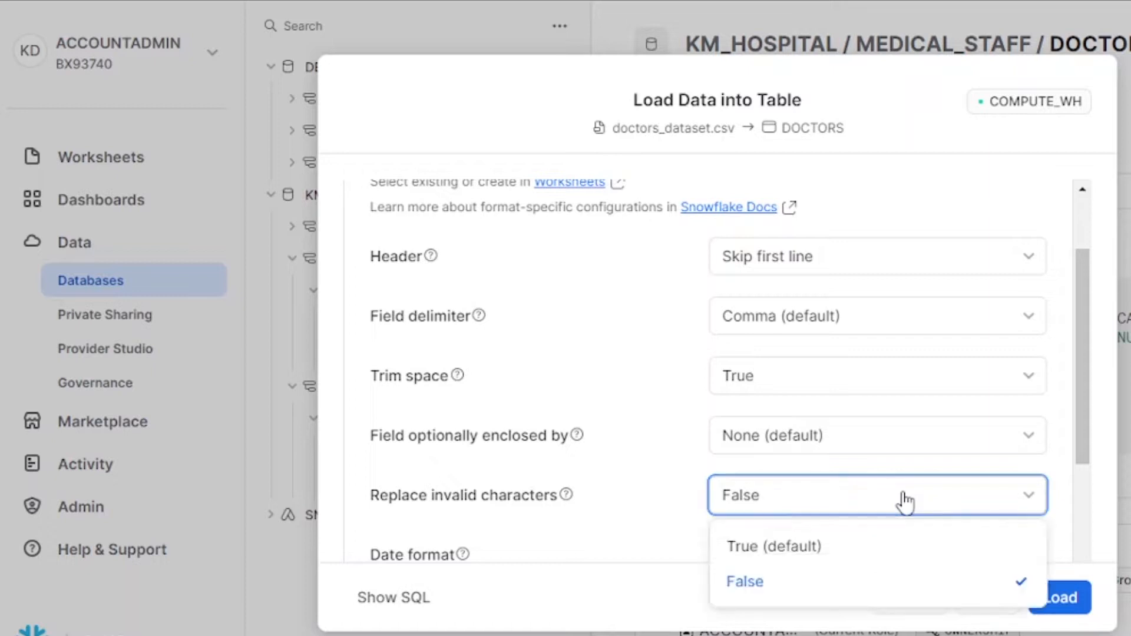
{"action": "left_click", "coordinate": [838, 548]}
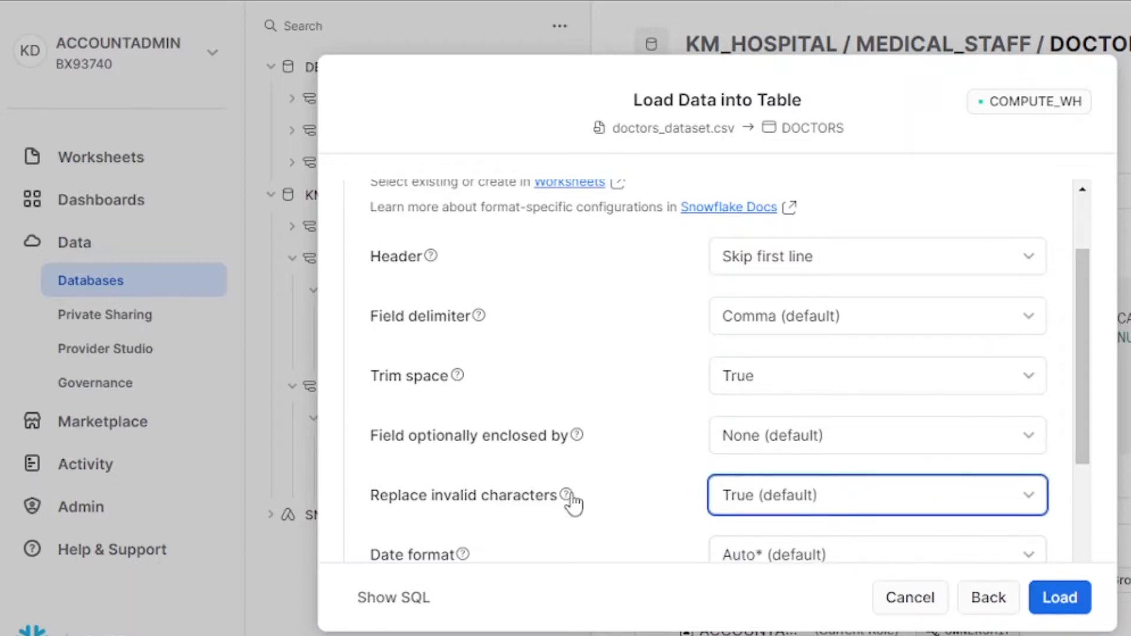
{"action": "mouse_move", "coordinate": [569, 499]}
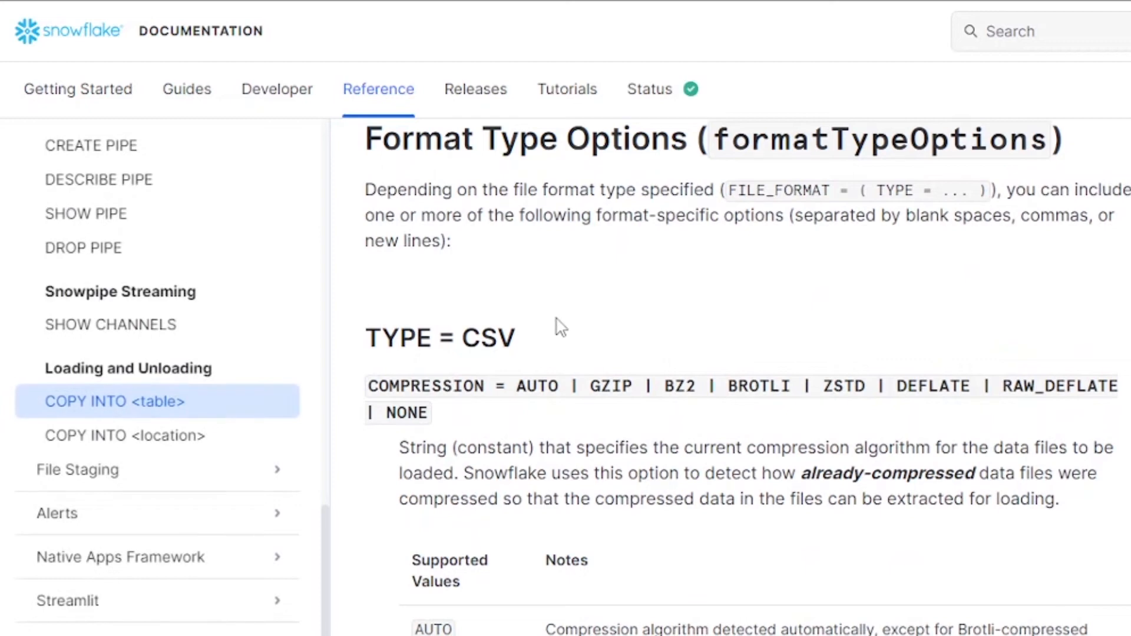
Step: Scroll the COPY INTO <table> CSV options from TYPE = CSV down to RECORD_DELIMITER
{"action": "scroll", "coordinate": [671, 354], "scroll_direction": "down", "scroll_amount": 10}
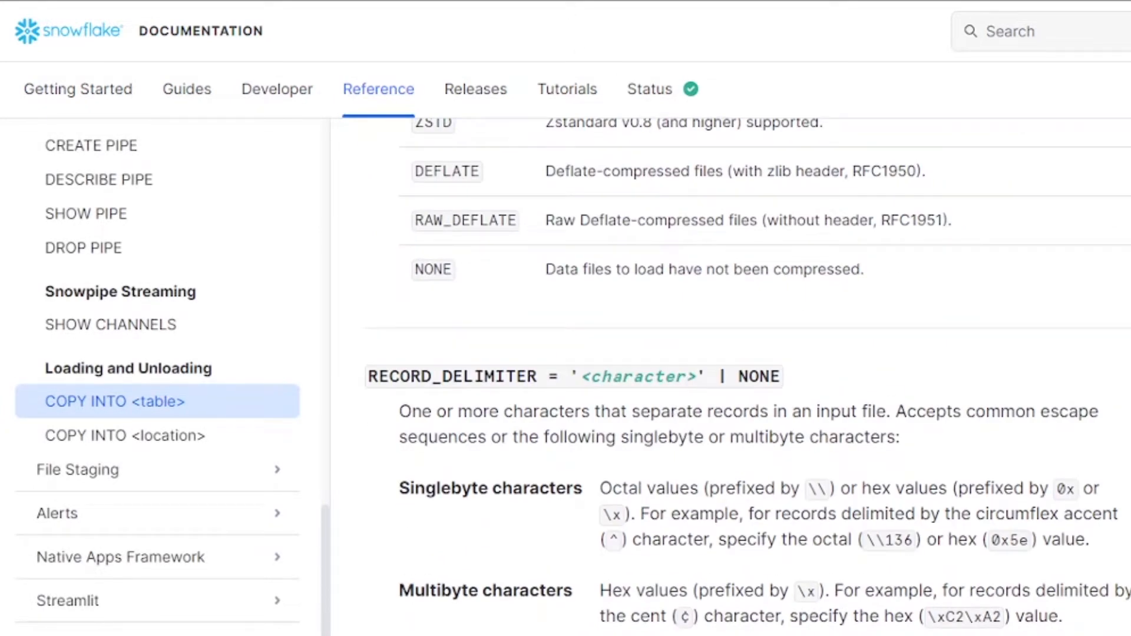
Step: Search Google for 'utf-8 characters' and expand the 'What are UTF-8 characters?' answer
{"action": "type", "text": "u"}
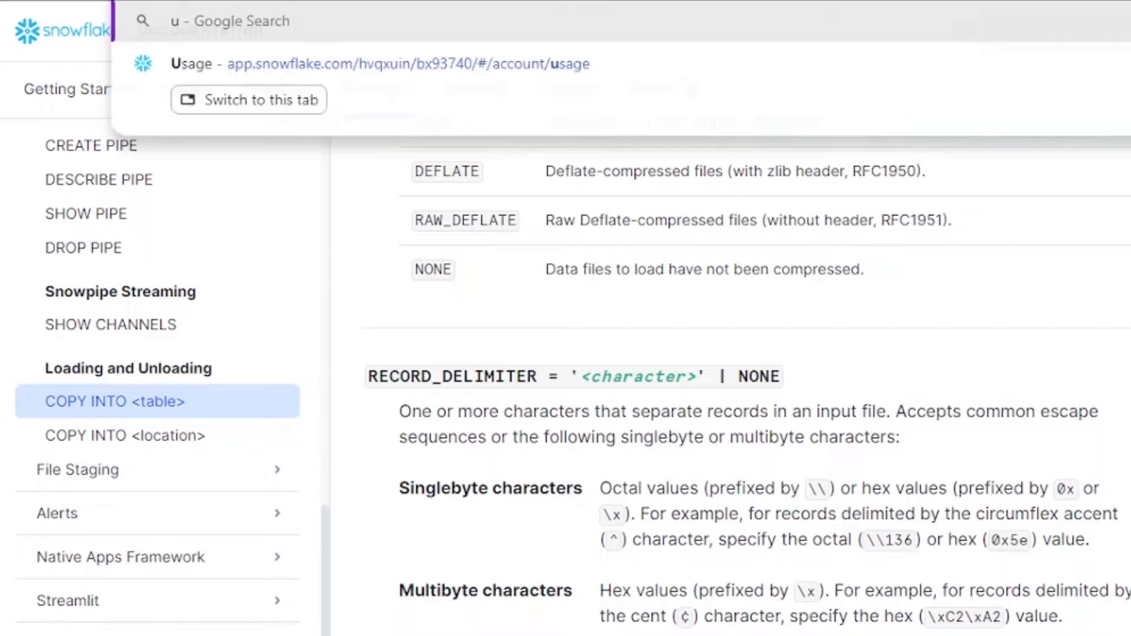
{"action": "type", "text": "tf-8"}
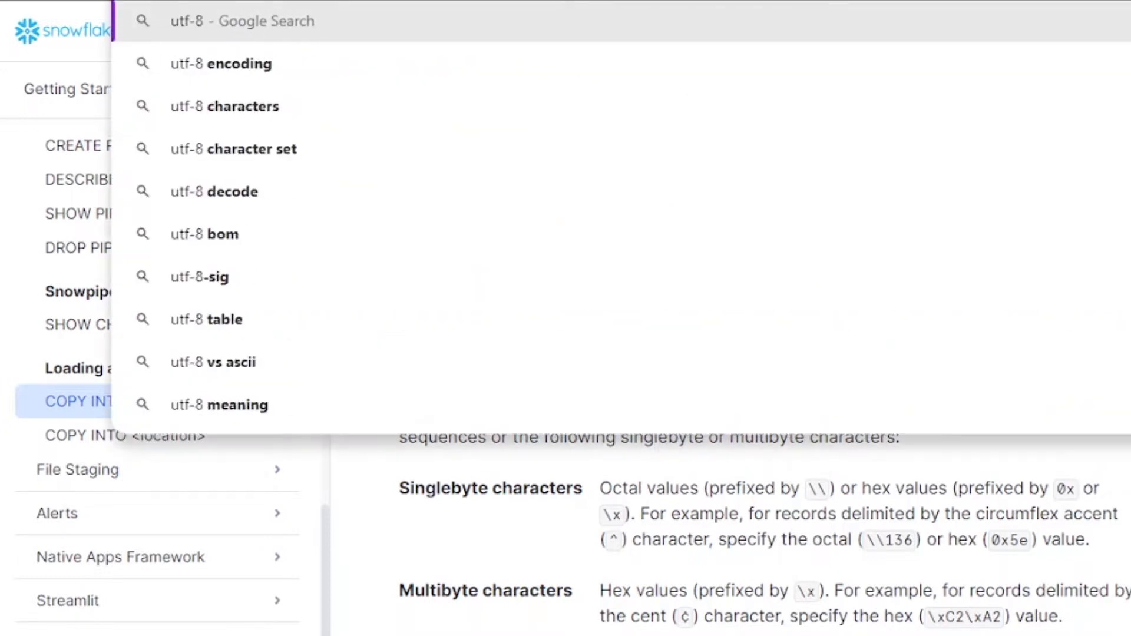
{"action": "left_click", "coordinate": [220, 109]}
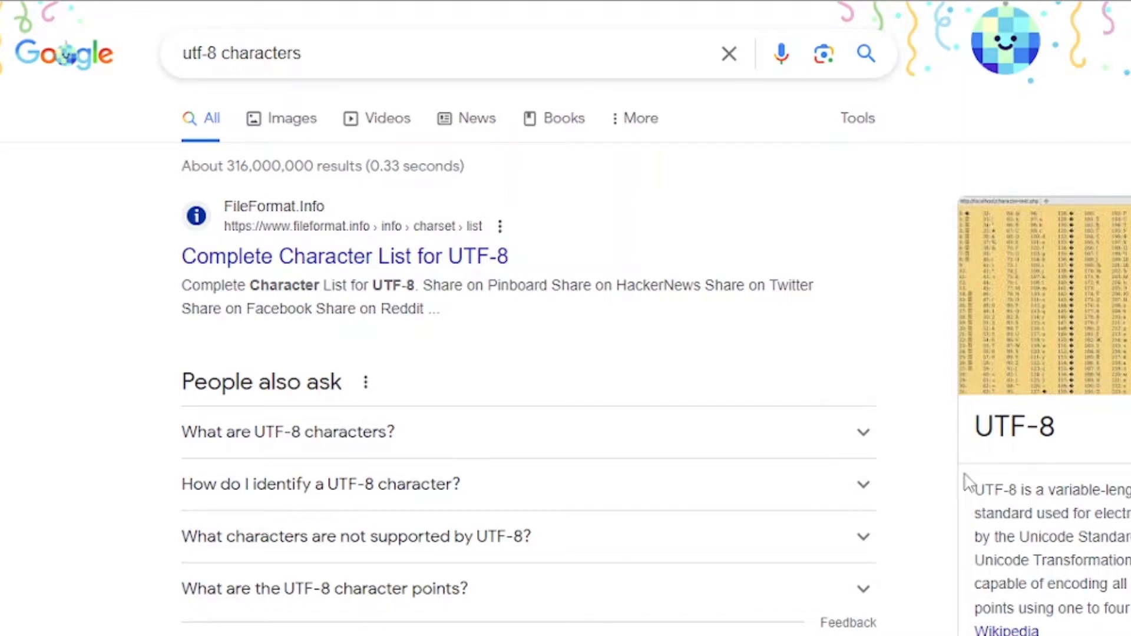
{"action": "left_click", "coordinate": [441, 443]}
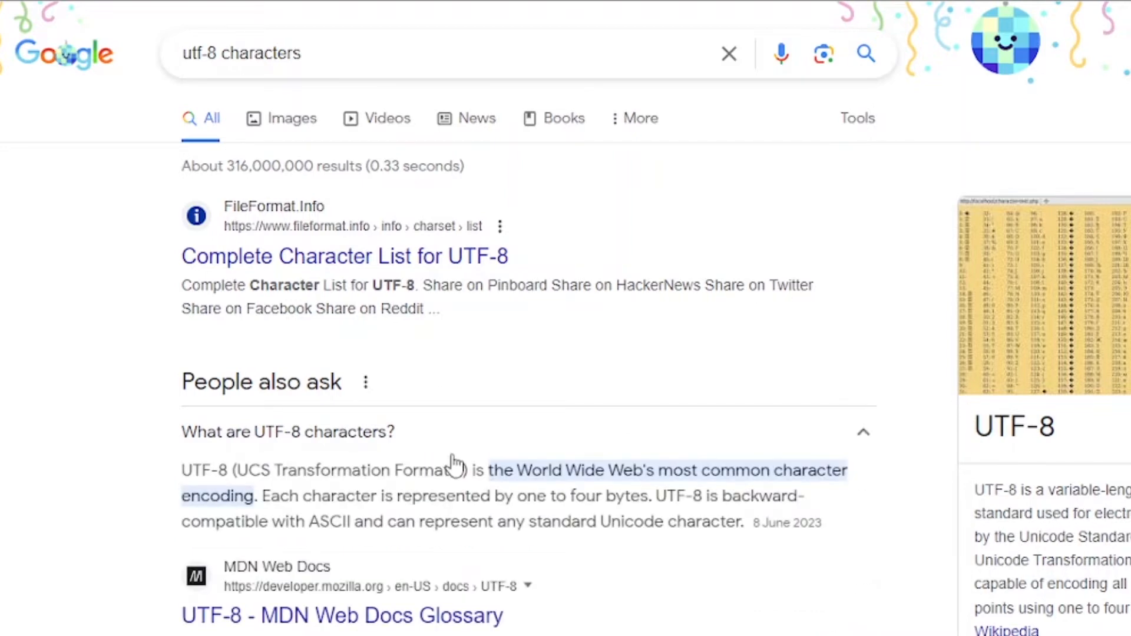
{"action": "scroll", "coordinate": [453, 465], "scroll_direction": "down", "scroll_amount": 3}
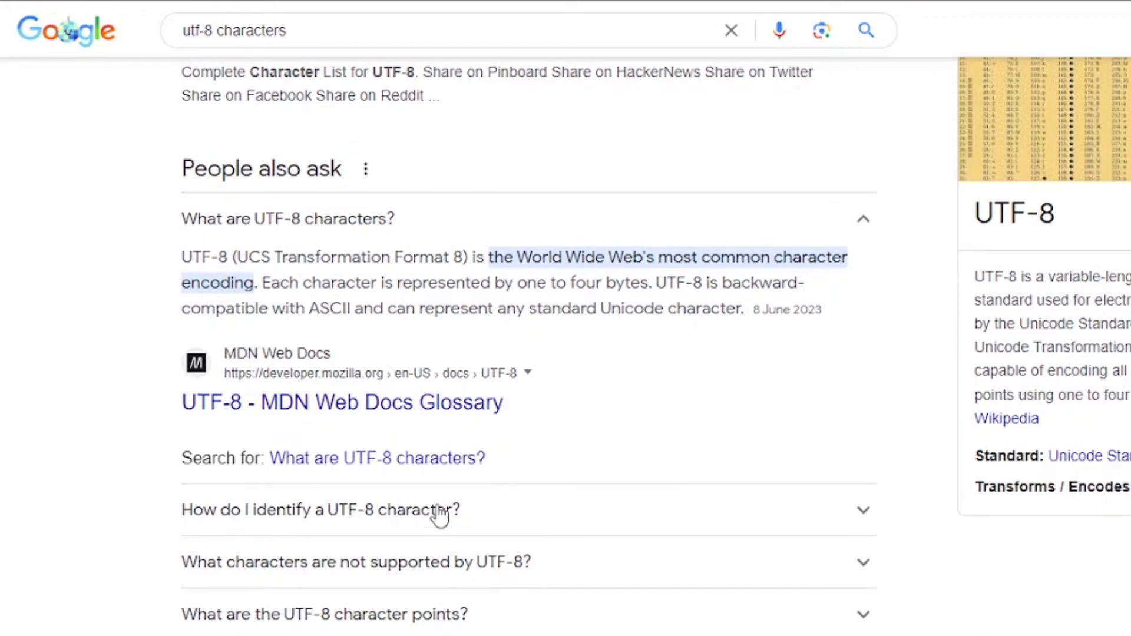
{"action": "scroll", "coordinate": [627, 483], "scroll_direction": "down", "scroll_amount": 15}
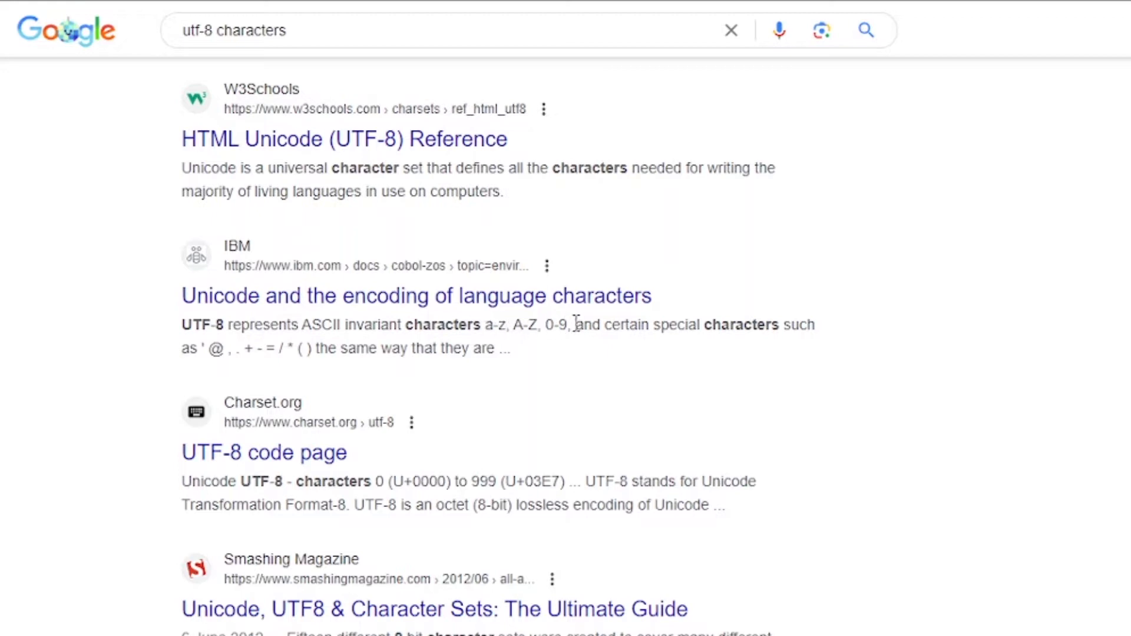
{"action": "left_click_drag", "start_coordinate": [576, 324], "coordinate": [487, 323]}
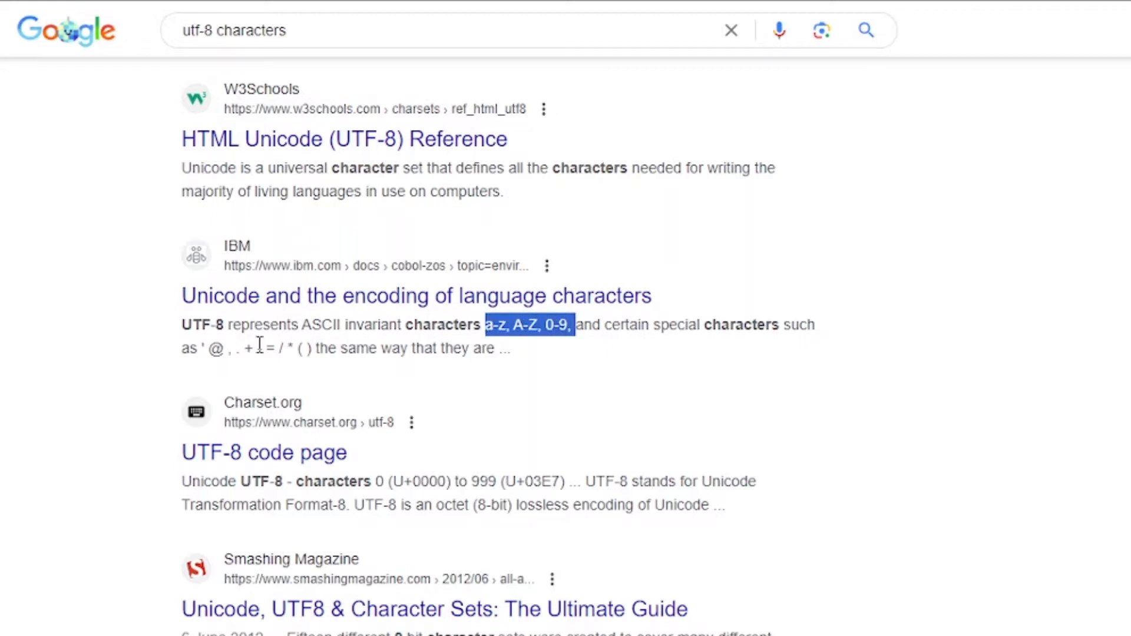
{"action": "left_click_drag", "start_coordinate": [202, 347], "coordinate": [300, 371]}
{"action": "scroll", "coordinate": [328, 546], "scroll_direction": "up", "scroll_amount": 10}
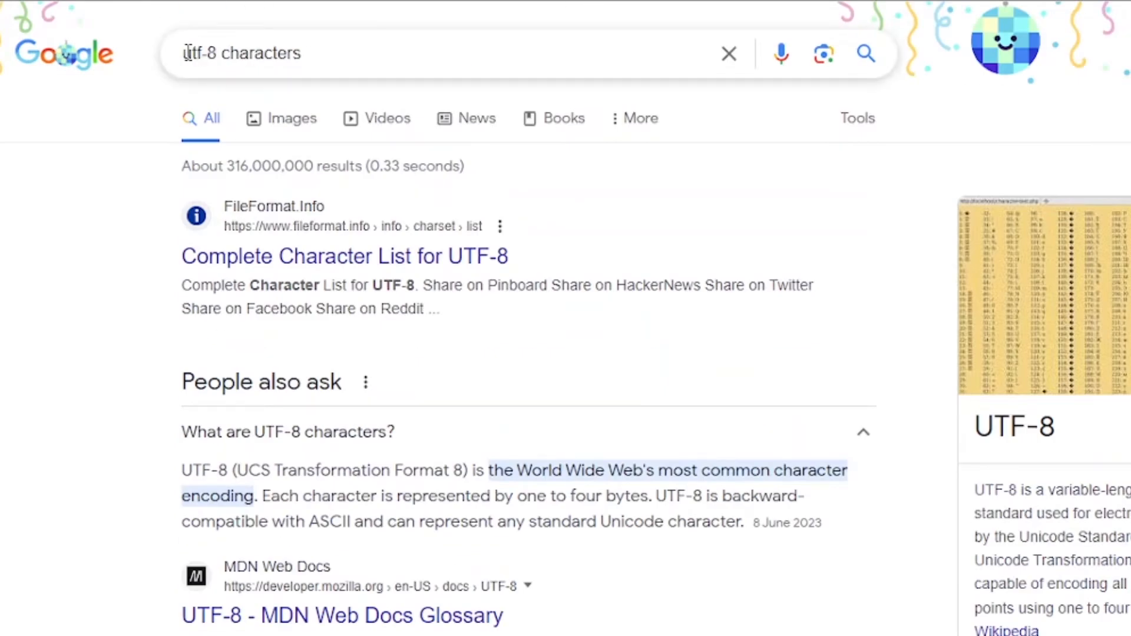
Step: Search 'invalid utf-8 characters example' and open the Stack Overflow question 'Example invalid utf8 string?'
{"action": "left_click", "coordinate": [186, 53]}
{"action": "type", "text": "inva"}
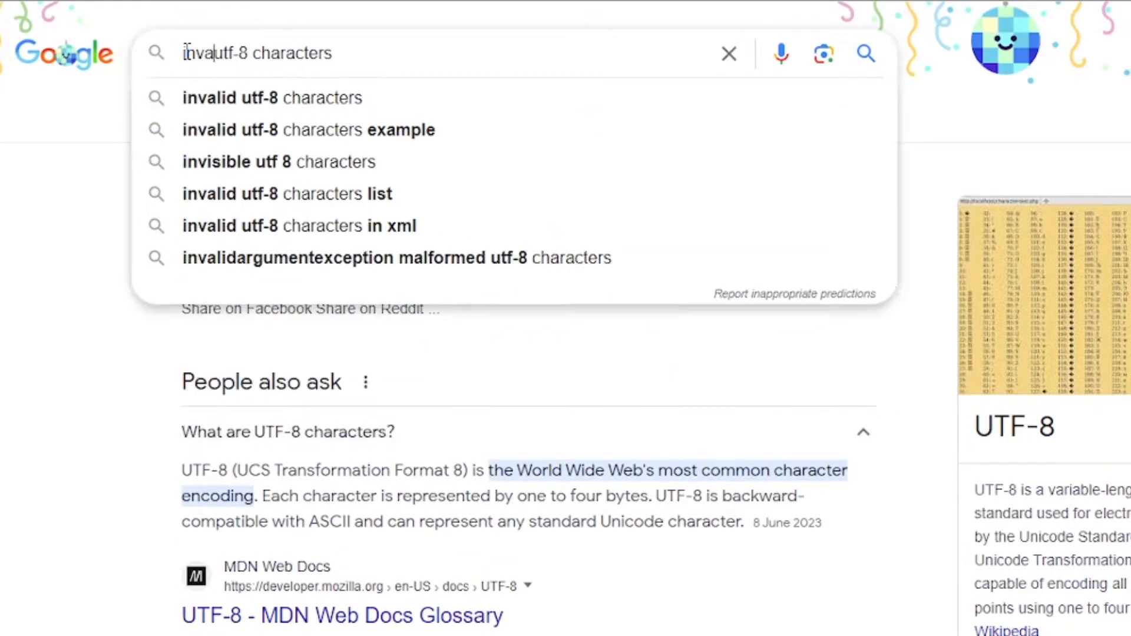
{"action": "type", "text": "l"}
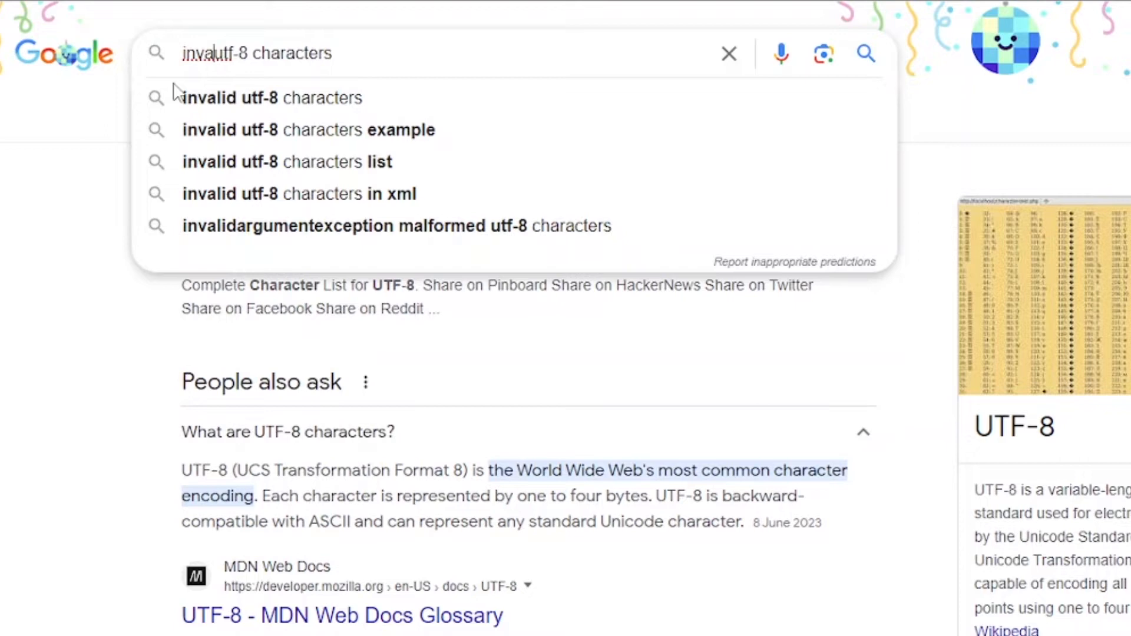
{"action": "left_click", "coordinate": [216, 131]}
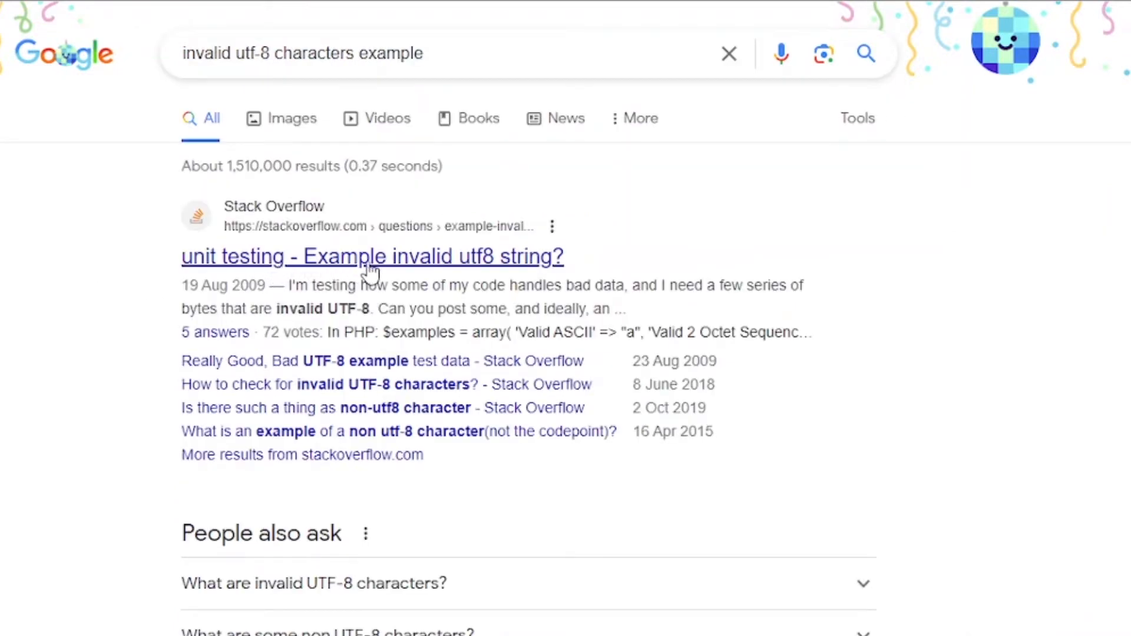
{"action": "left_click", "coordinate": [433, 259]}
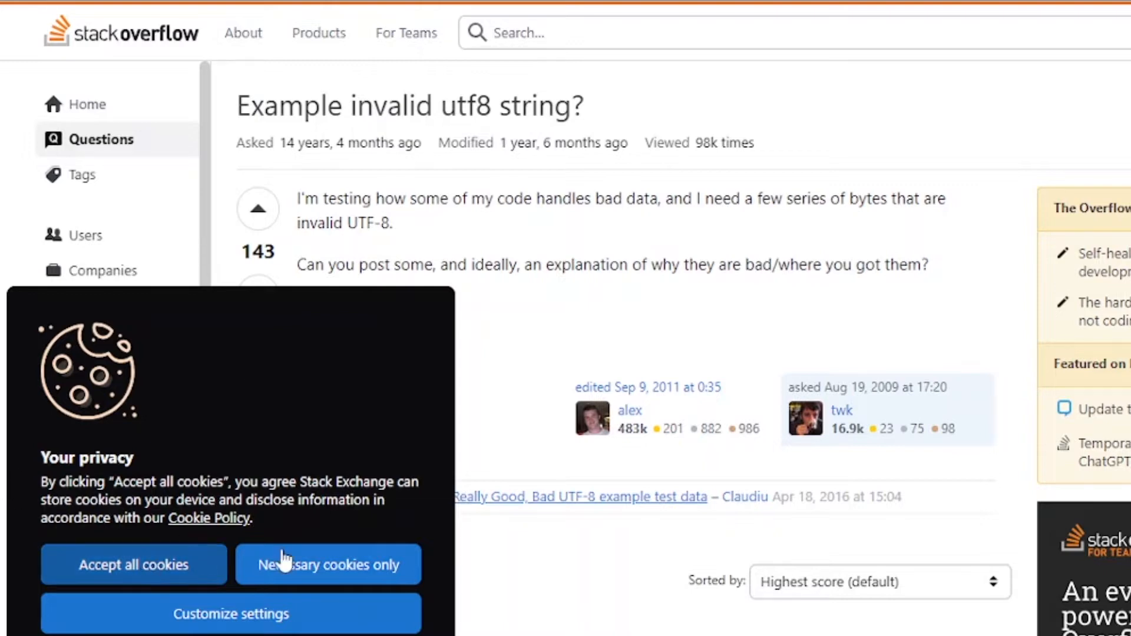
Step: Allow only necessary cookies, then read the invalid UTF-8 question and scroll through its answers
{"action": "left_click", "coordinate": [246, 566]}
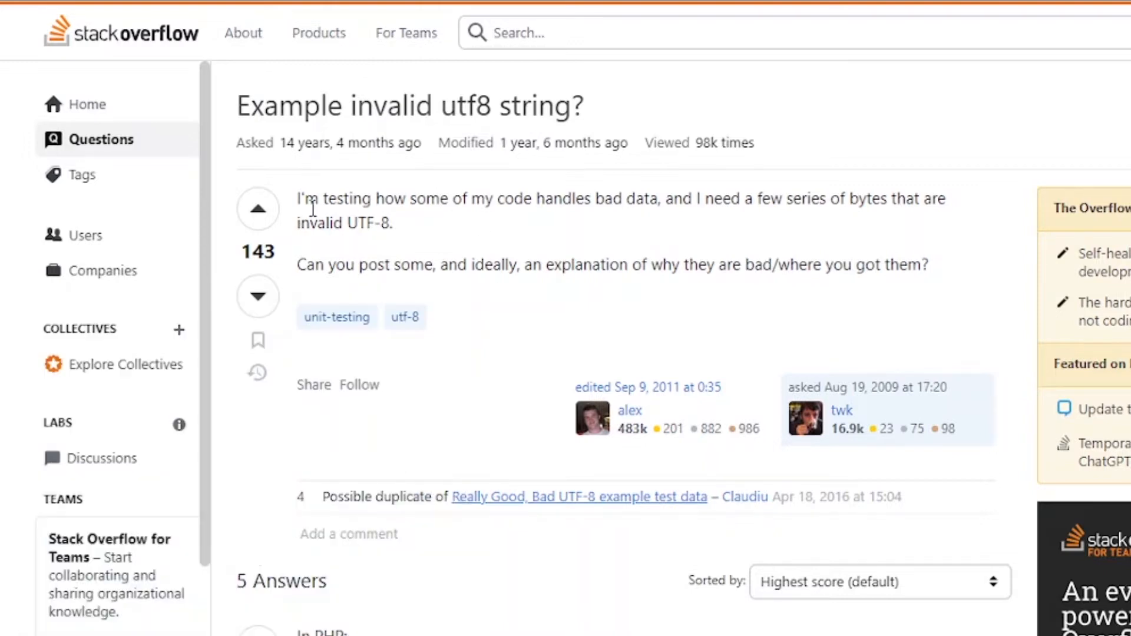
{"action": "left_click_drag", "start_coordinate": [315, 264], "coordinate": [949, 283]}
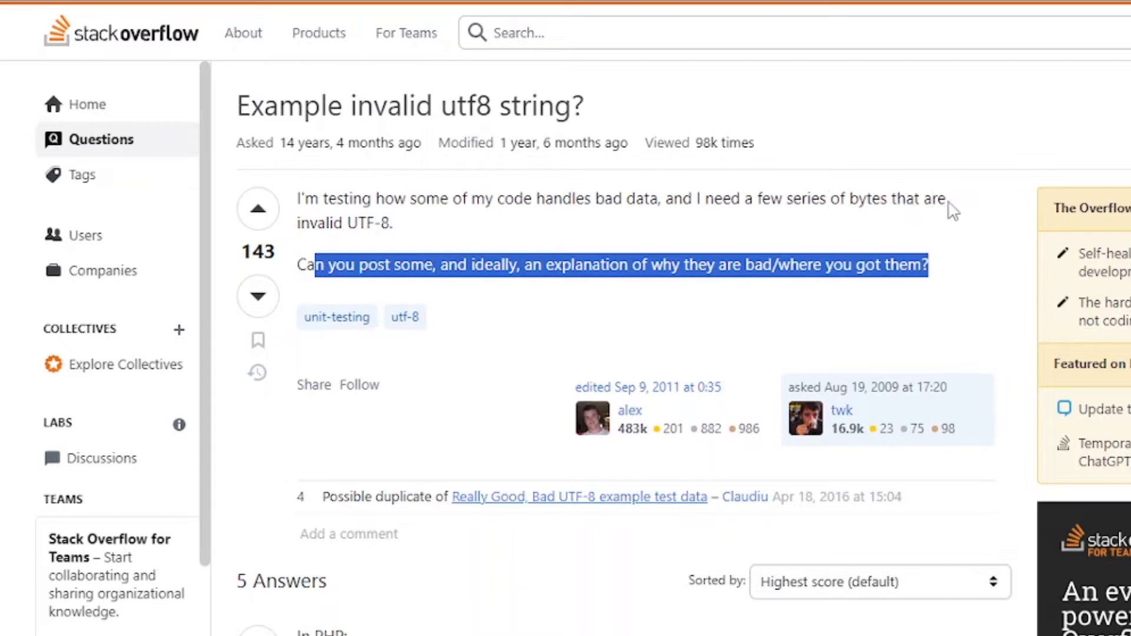
{"action": "left_click", "coordinate": [405, 230]}
{"action": "left_click_drag", "start_coordinate": [403, 223], "coordinate": [311, 223]}
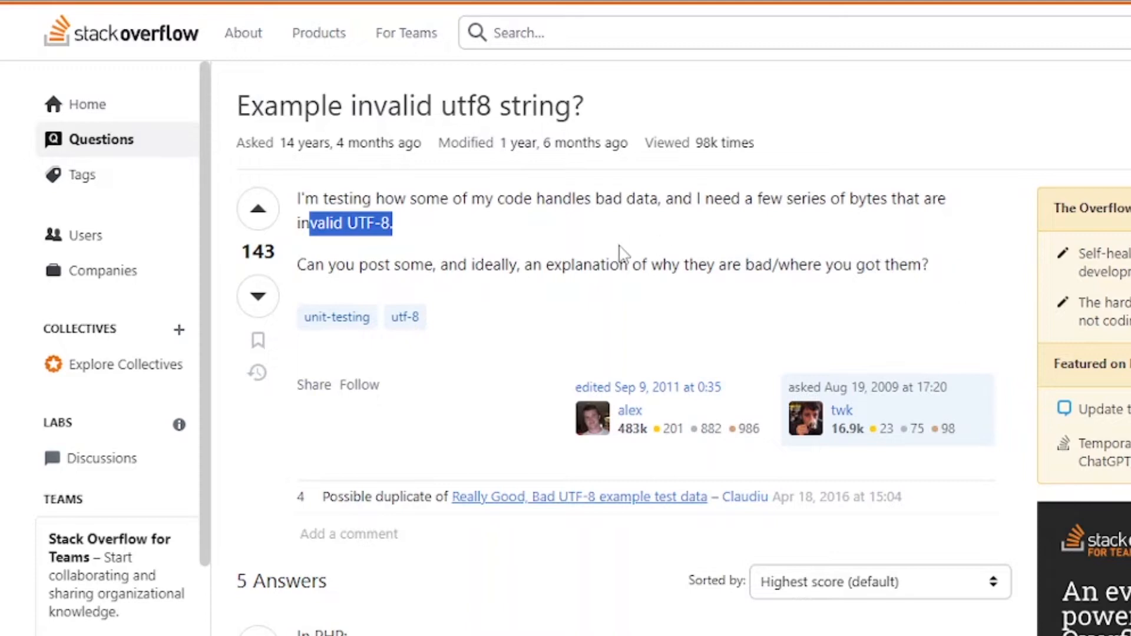
{"action": "scroll", "coordinate": [476, 318], "scroll_direction": "down", "scroll_amount": 7}
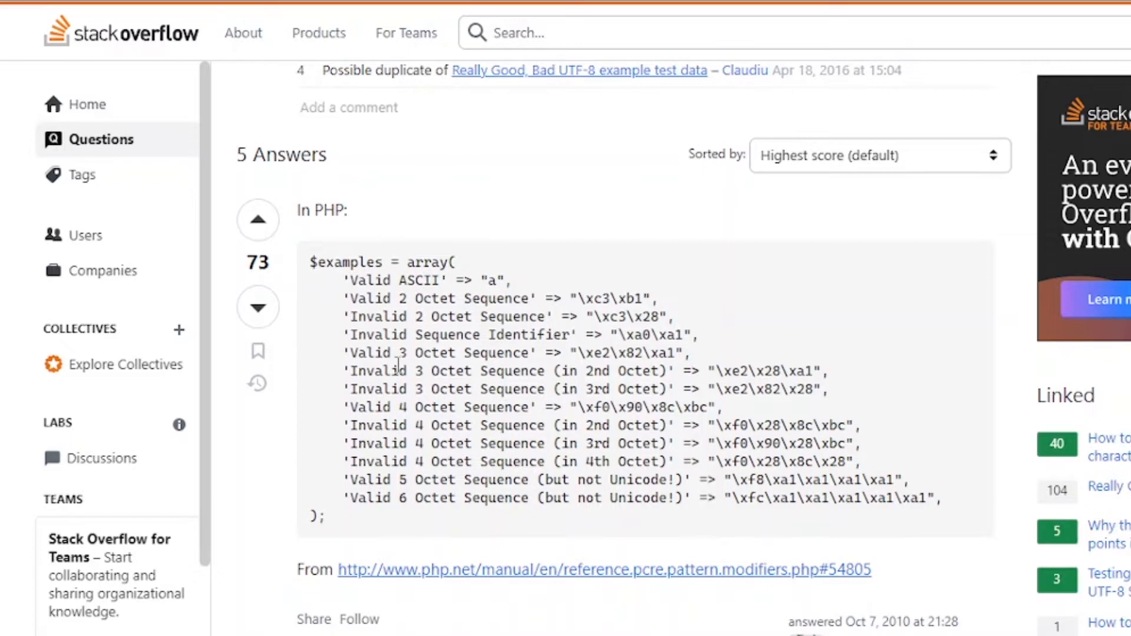
{"action": "scroll", "coordinate": [399, 367], "scroll_direction": "down", "scroll_amount": 20}
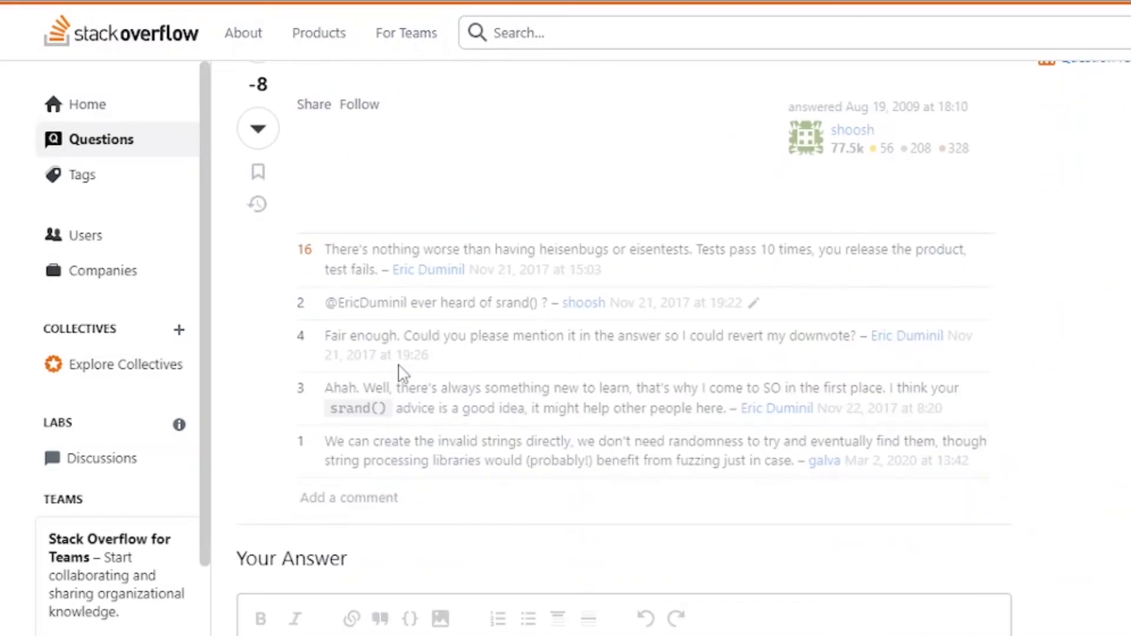
{"action": "scroll", "coordinate": [404, 366], "scroll_direction": "down", "scroll_amount": 10}
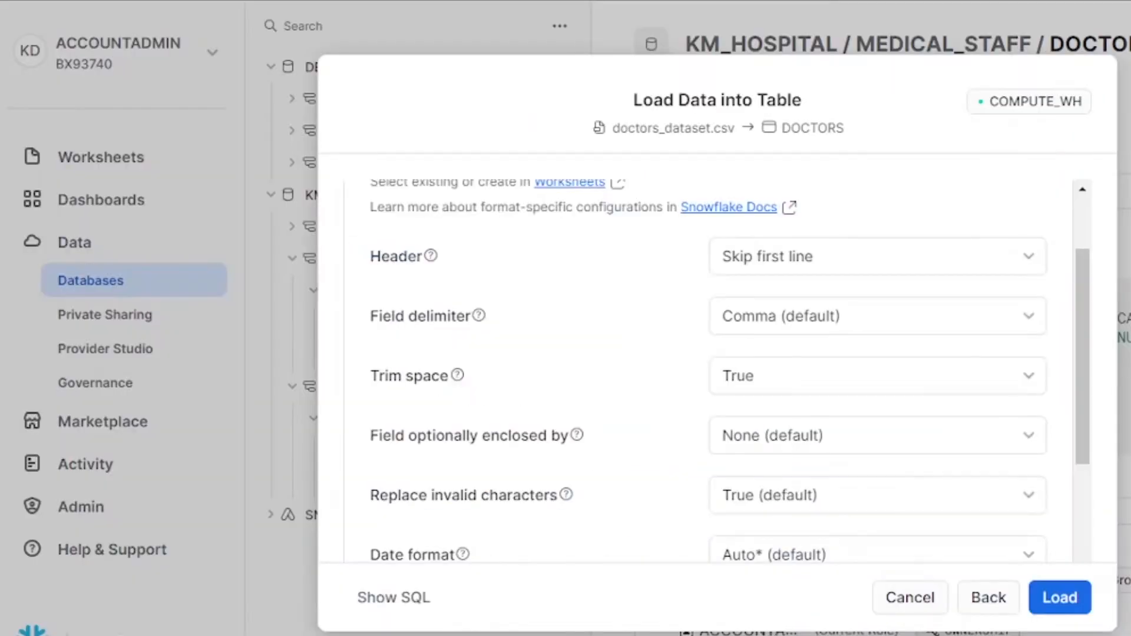
Step: Choose DD-MON-YYYY as the load's date format
{"action": "scroll", "coordinate": [793, 507], "scroll_direction": "down", "scroll_amount": 4}
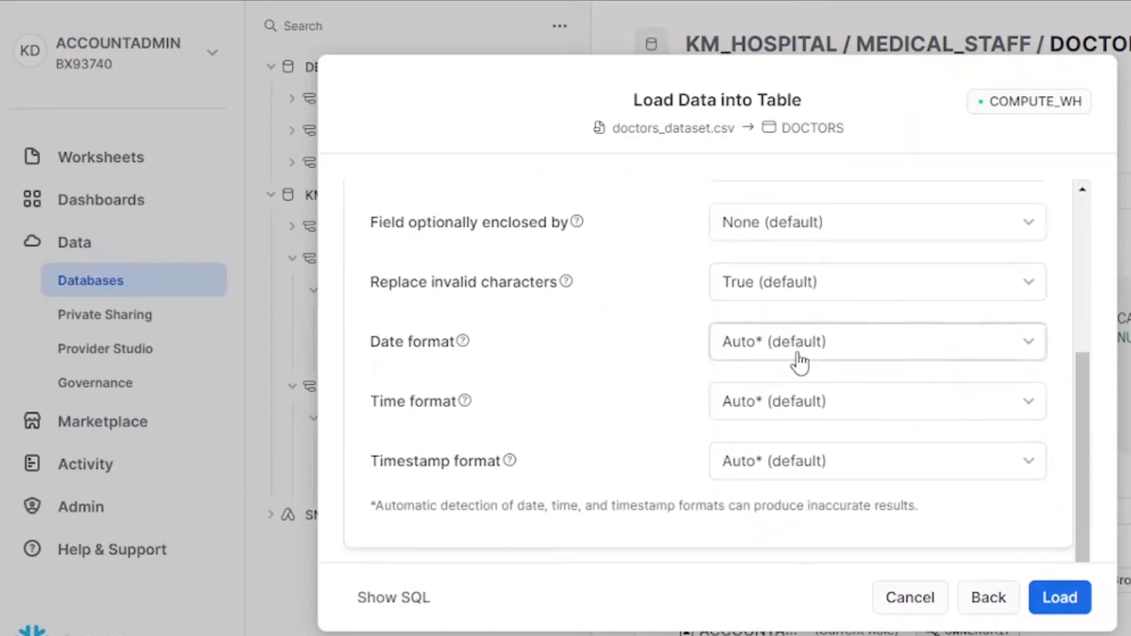
{"action": "left_click", "coordinate": [831, 355]}
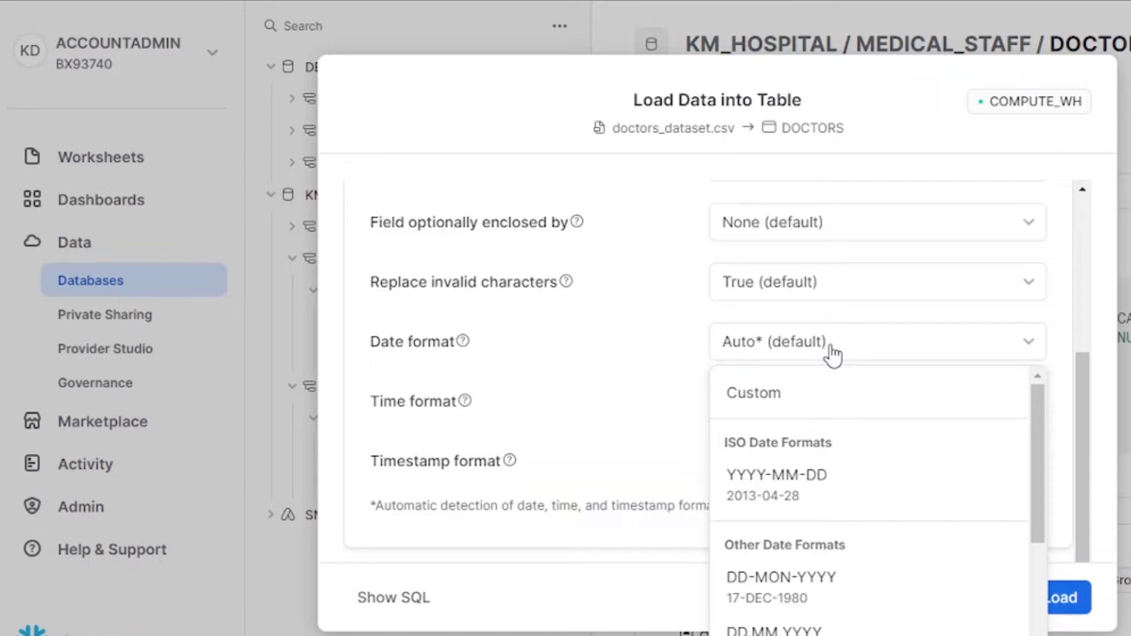
{"action": "scroll", "coordinate": [822, 472], "scroll_direction": "down", "scroll_amount": 2}
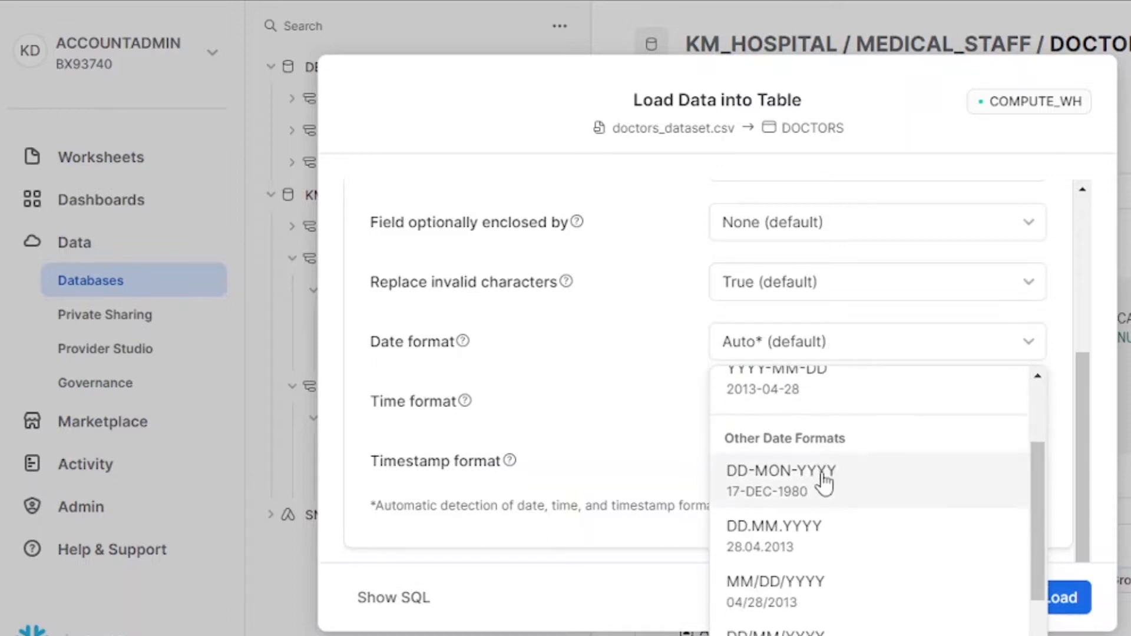
{"action": "left_click", "coordinate": [867, 495]}
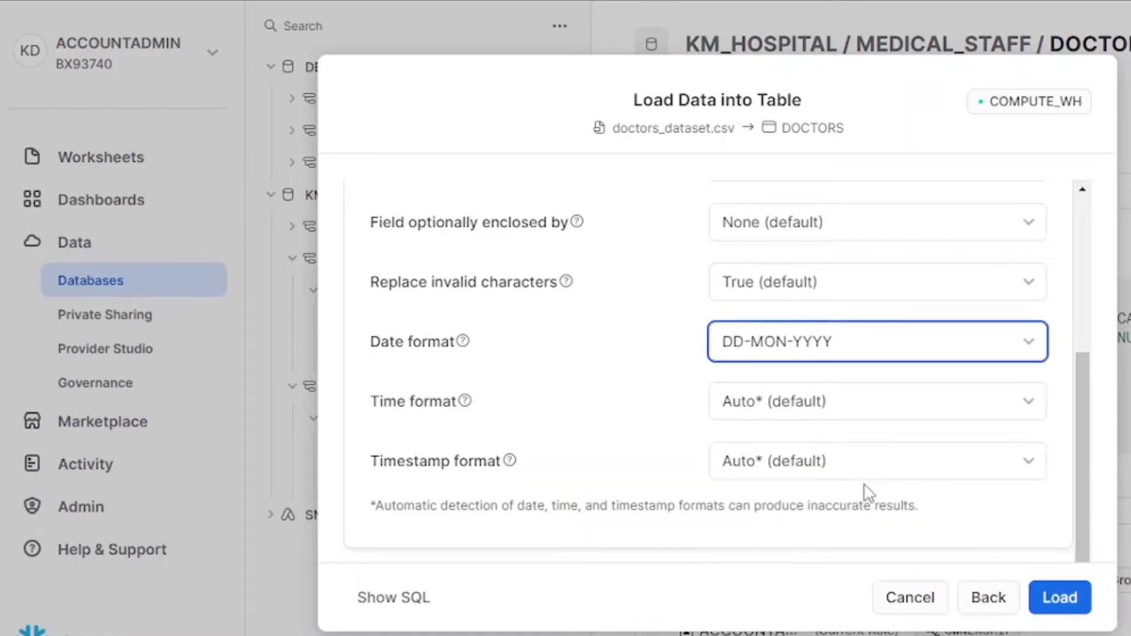
Step: Browse the available time format options
{"action": "left_click", "coordinate": [849, 403]}
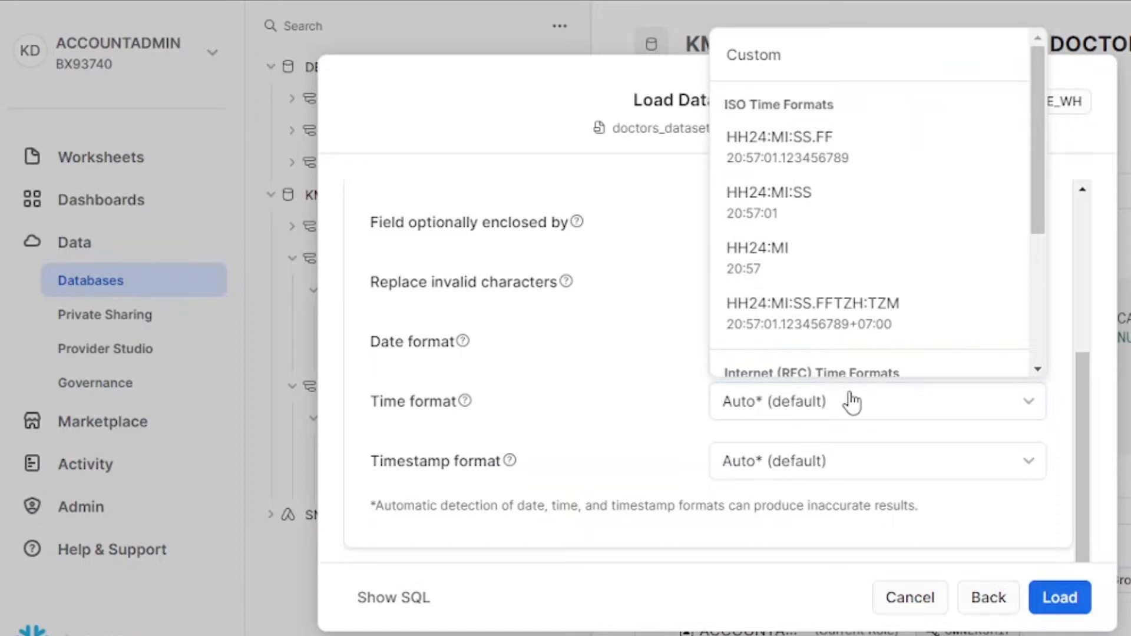
{"action": "scroll", "coordinate": [868, 315], "scroll_direction": "down", "scroll_amount": 4}
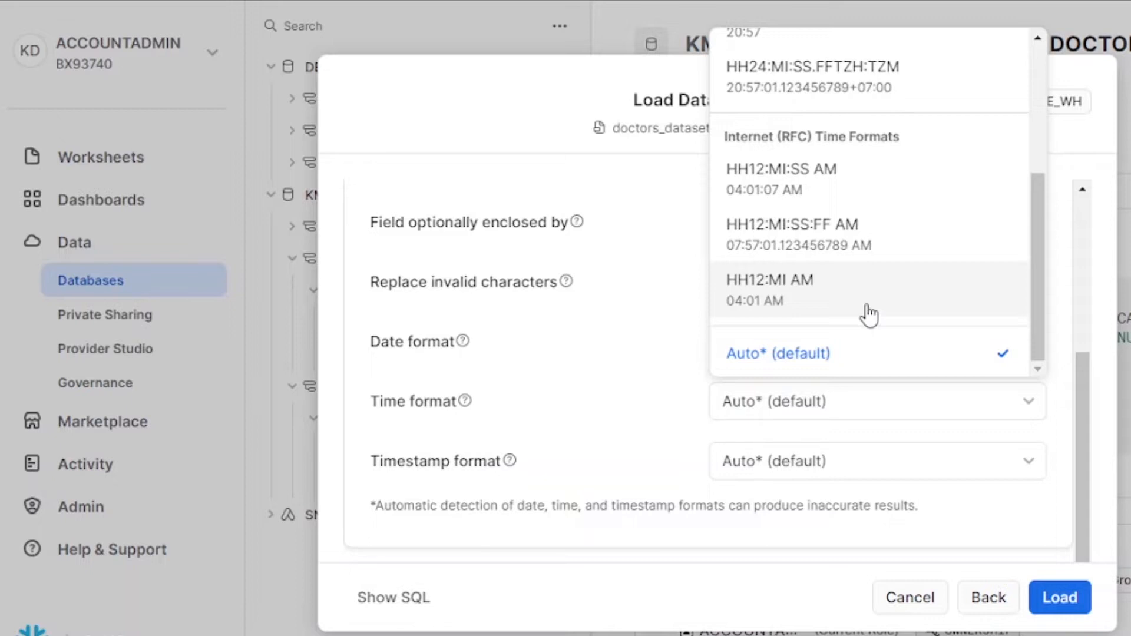
{"action": "scroll", "coordinate": [868, 314], "scroll_direction": "up", "scroll_amount": 4}
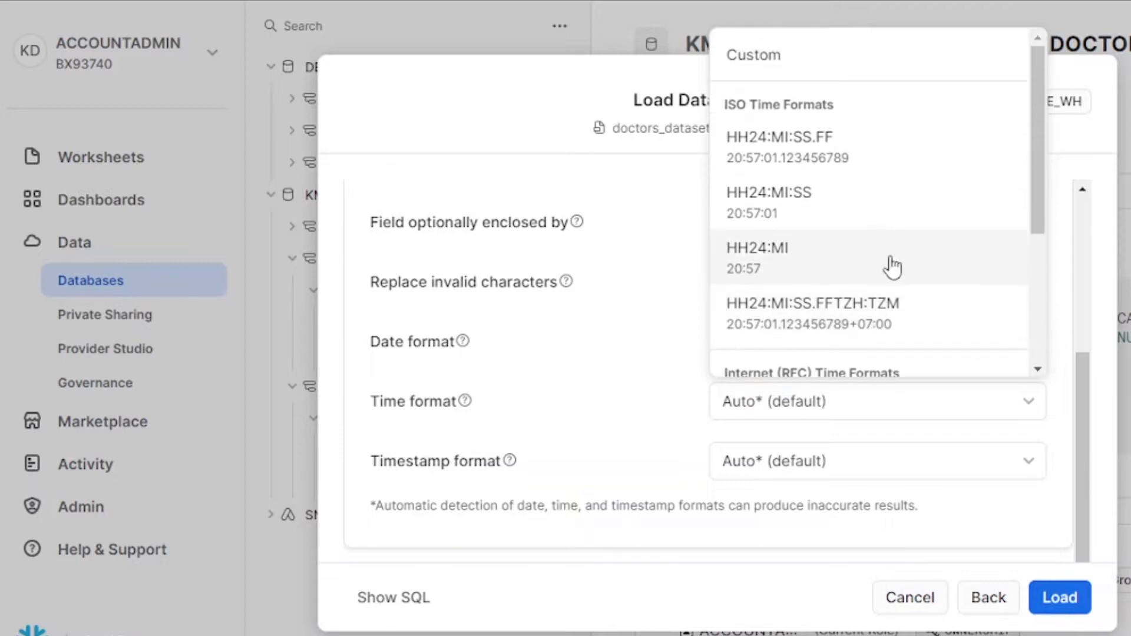
{"action": "scroll", "coordinate": [871, 264], "scroll_direction": "down", "scroll_amount": 4}
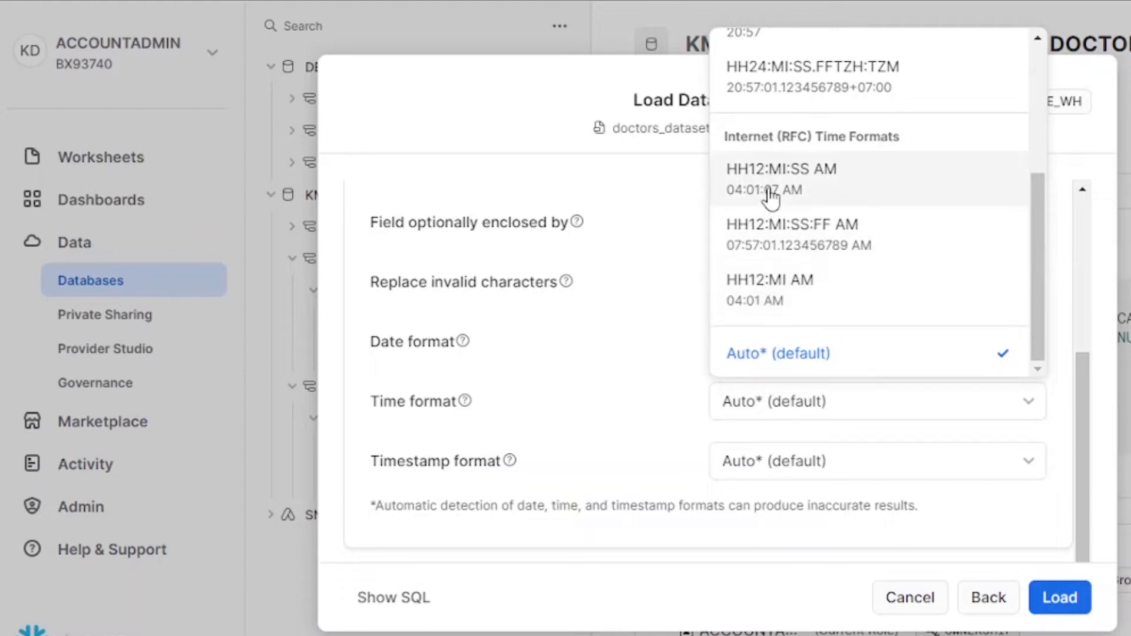
{"action": "scroll", "coordinate": [775, 189], "scroll_direction": "up", "scroll_amount": 2}
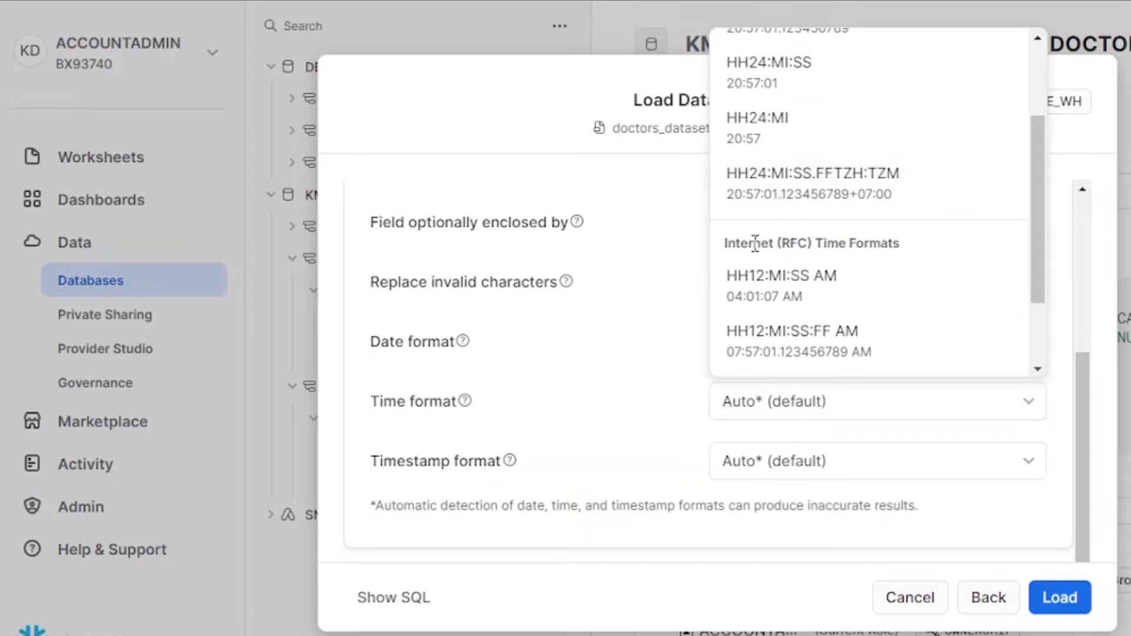
Step: Keep field enclosure at None and set the time format to HH24:MI
{"action": "left_click", "coordinate": [812, 234]}
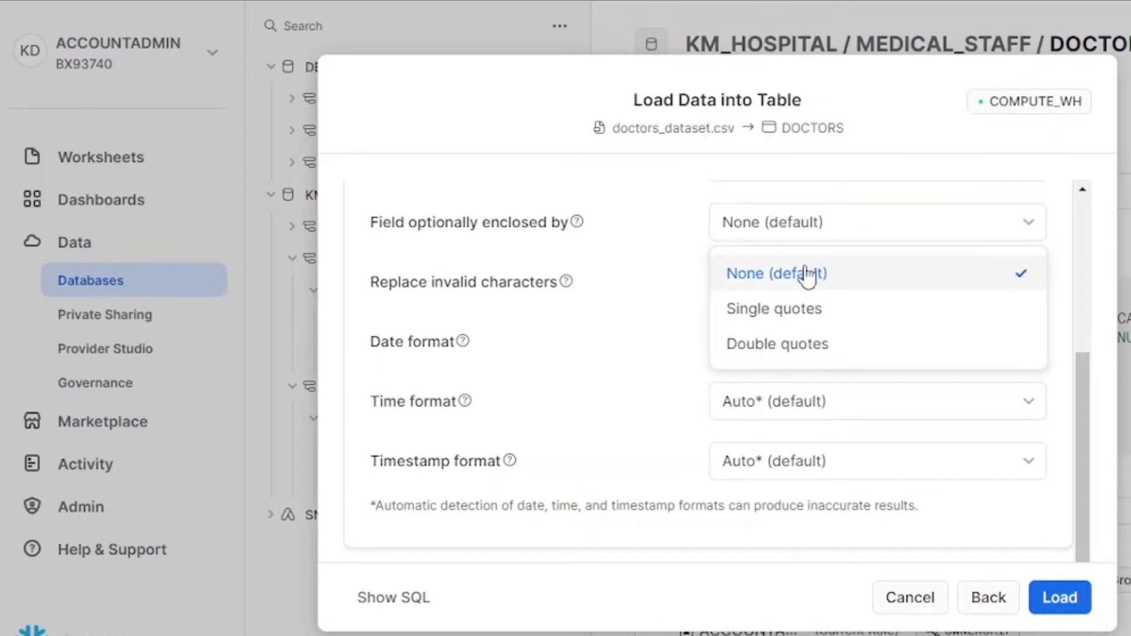
{"action": "left_click", "coordinate": [783, 283]}
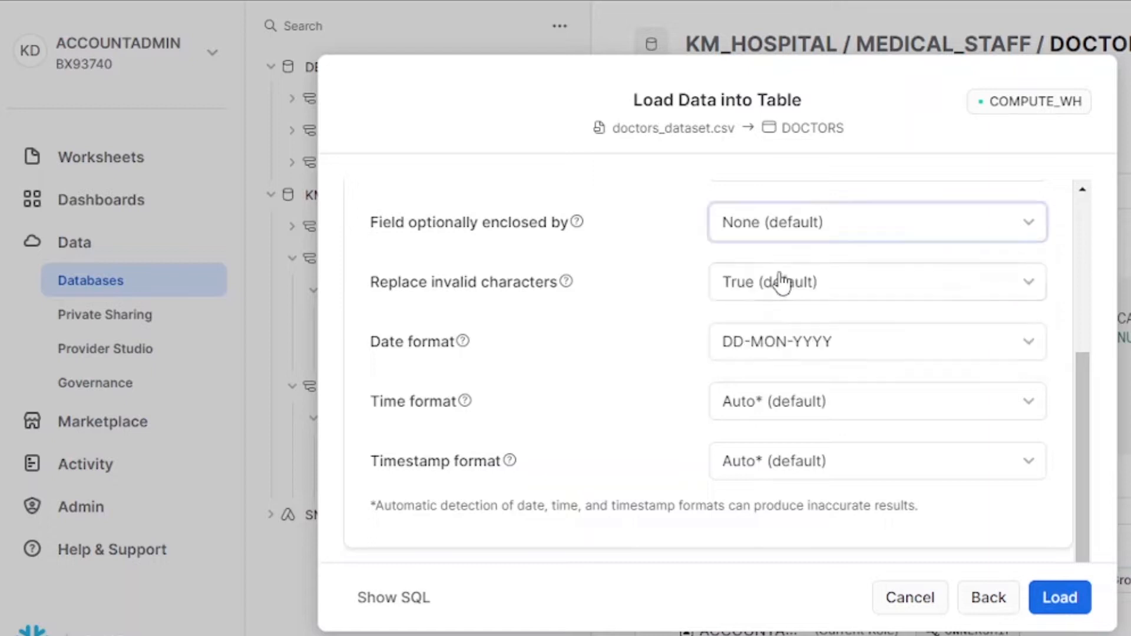
{"action": "scroll", "coordinate": [720, 437], "scroll_direction": "down", "scroll_amount": 2}
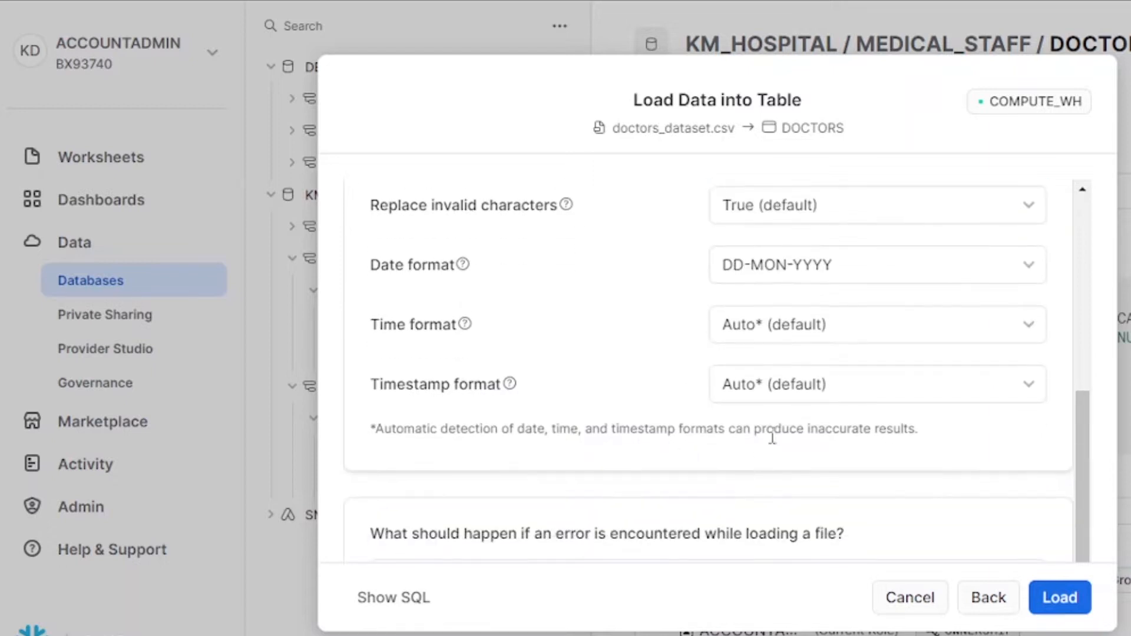
{"action": "left_click", "coordinate": [812, 330]}
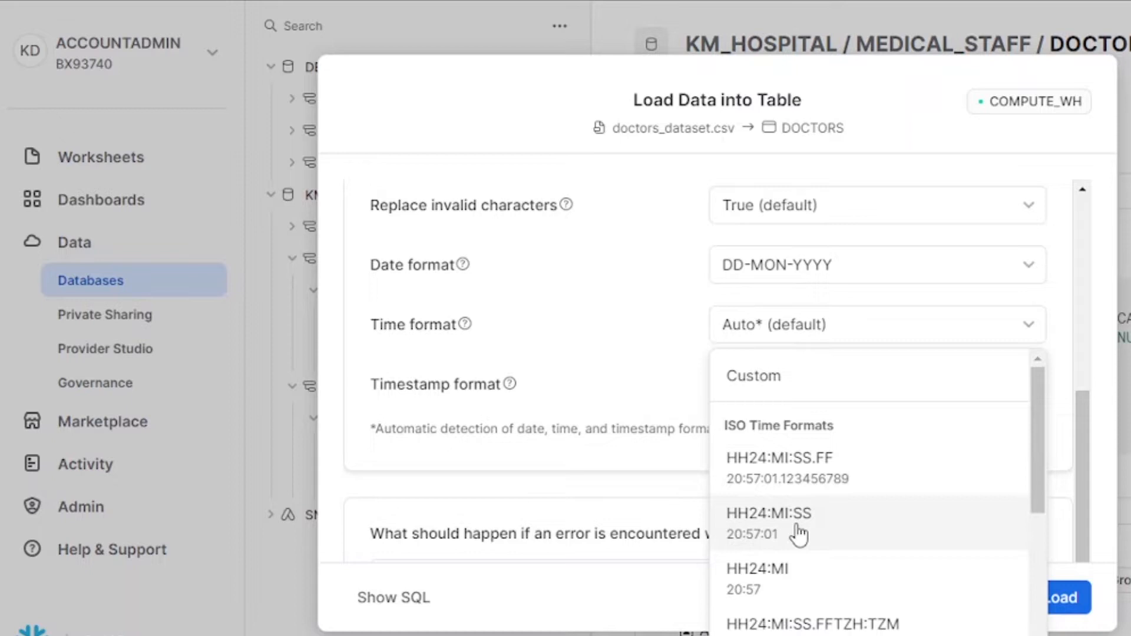
{"action": "left_click", "coordinate": [784, 591]}
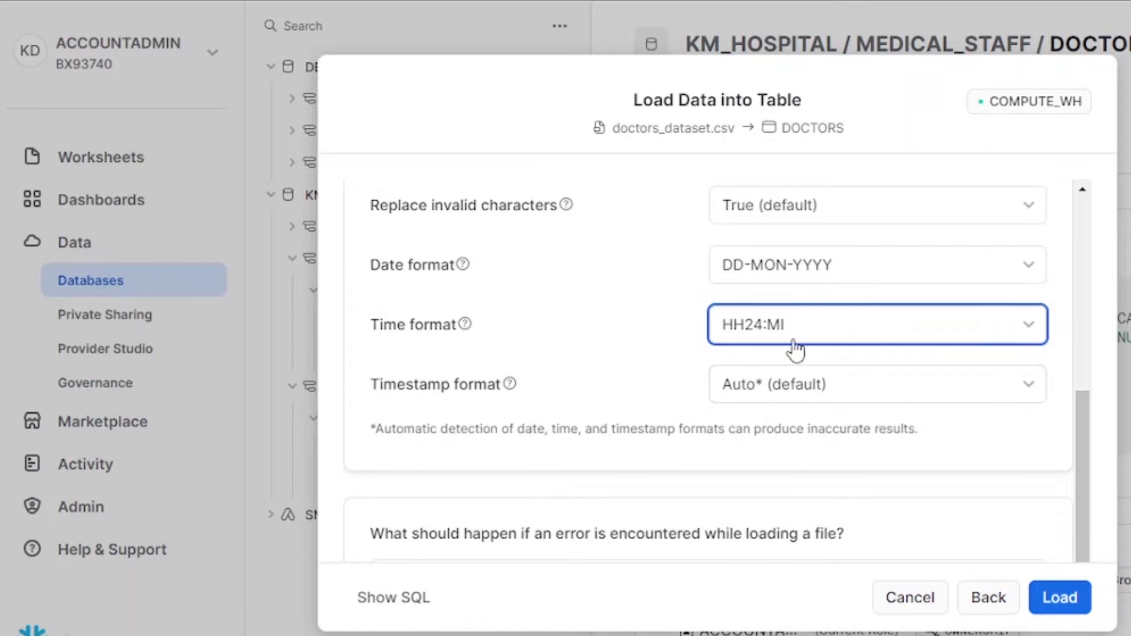
Step: Browse the timestamp format options
{"action": "left_click", "coordinate": [795, 402]}
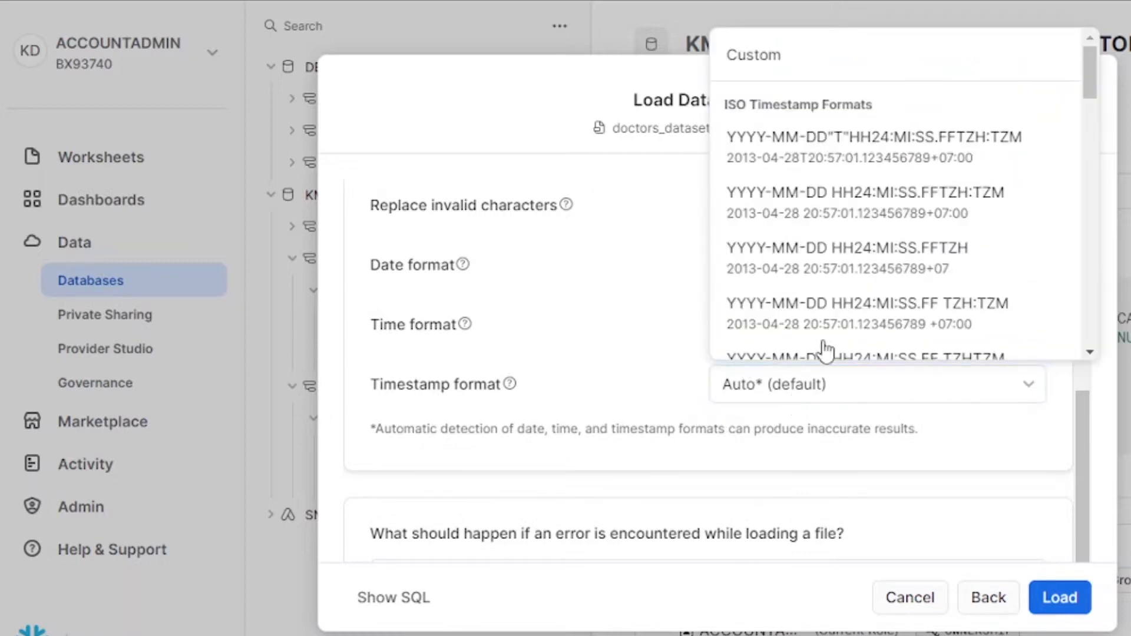
{"action": "scroll", "coordinate": [812, 222], "scroll_direction": "down", "scroll_amount": 10}
{"action": "scroll", "coordinate": [884, 230], "scroll_direction": "down", "scroll_amount": 10}
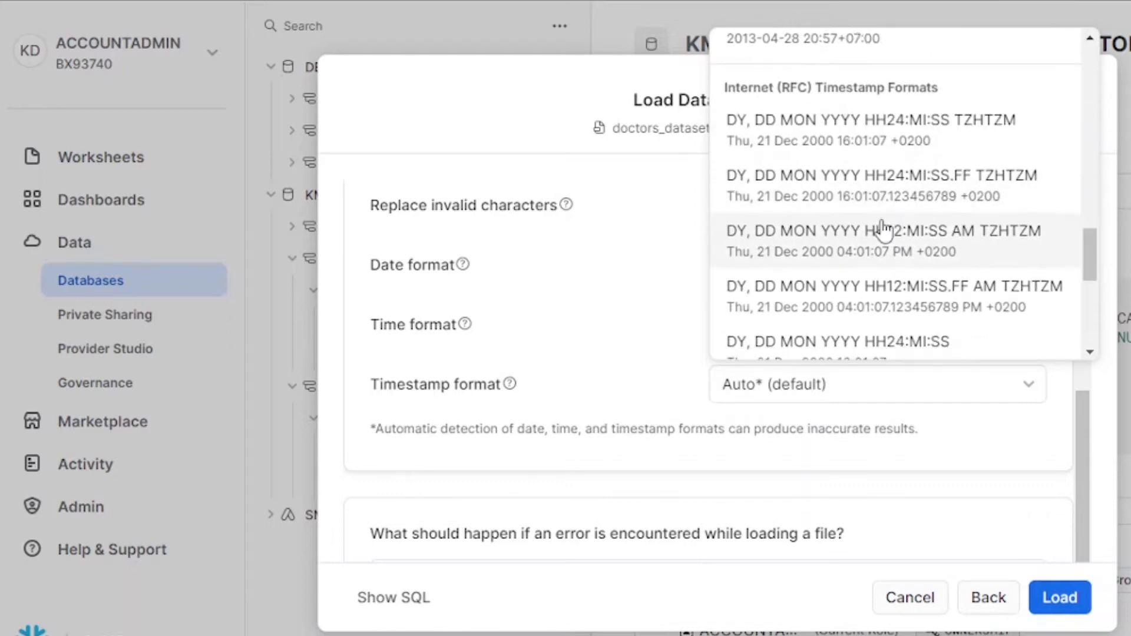
{"action": "scroll", "coordinate": [883, 229], "scroll_direction": "down", "scroll_amount": 5}
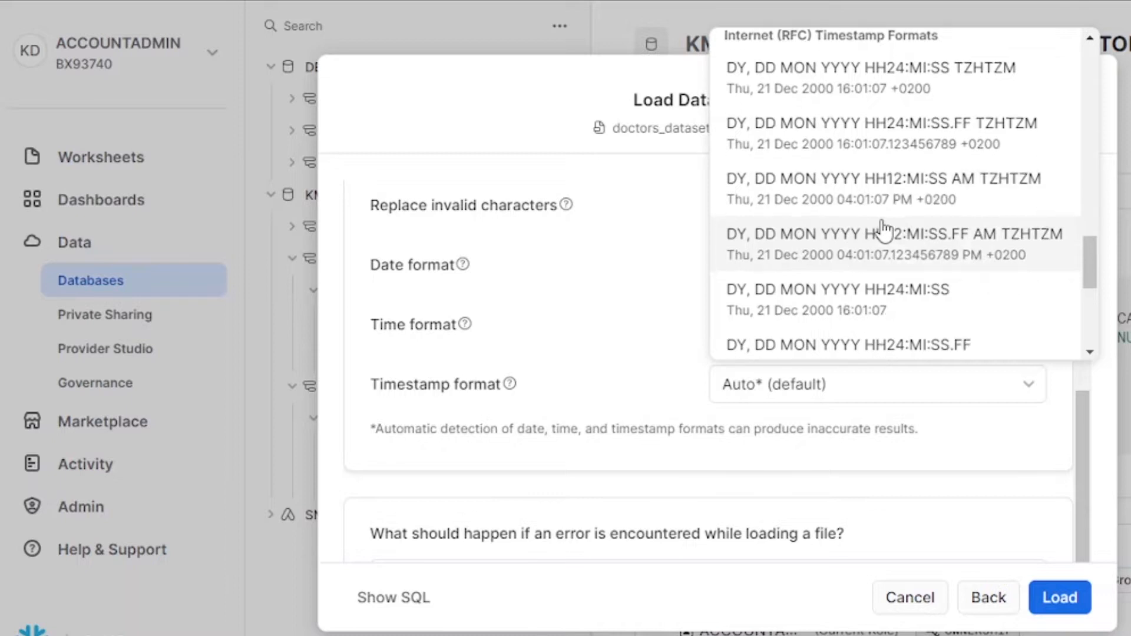
{"action": "scroll", "coordinate": [885, 228], "scroll_direction": "down", "scroll_amount": 2}
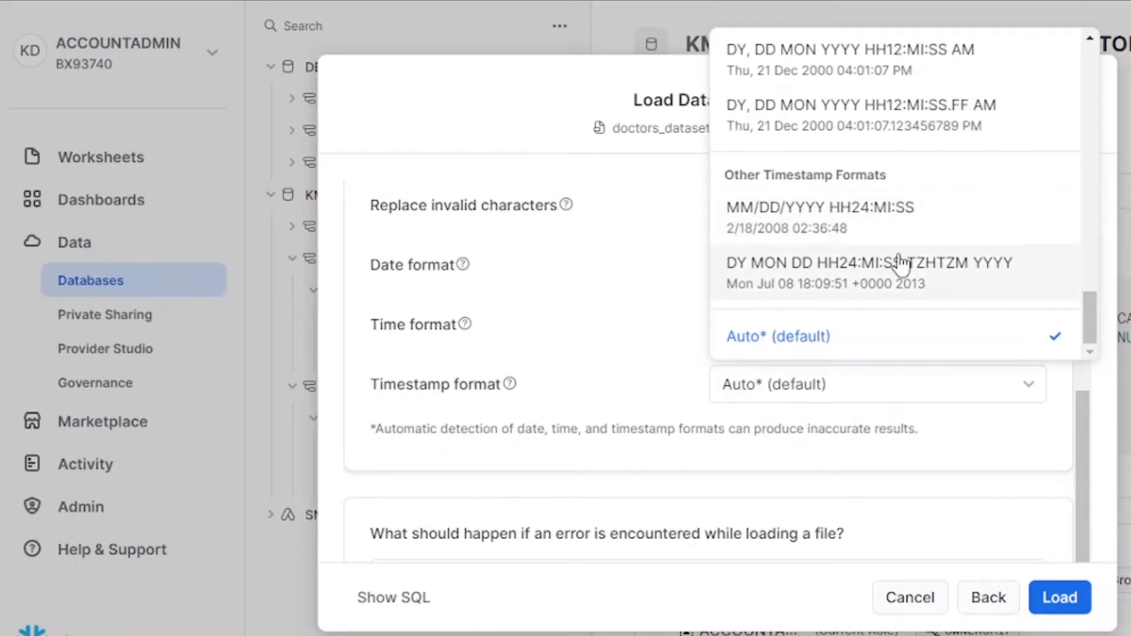
{"action": "scroll", "coordinate": [897, 277], "scroll_direction": "up", "scroll_amount": 1}
{"action": "scroll", "coordinate": [897, 277], "scroll_direction": "up", "scroll_amount": 3}
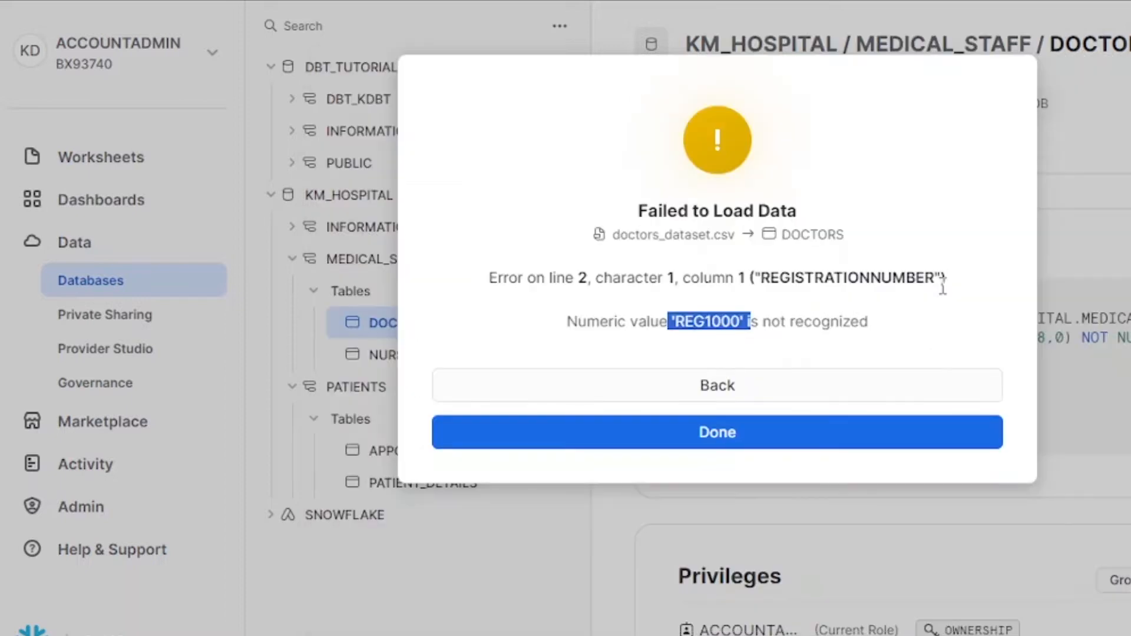
Step: Back out of the load error, duplicate the browser tab, and highlight REGISTRATIONNUMBER's NUMBER(38,0) type
{"action": "left_click", "coordinate": [694, 386]}
{"action": "right_click", "coordinate": [157, 1]}
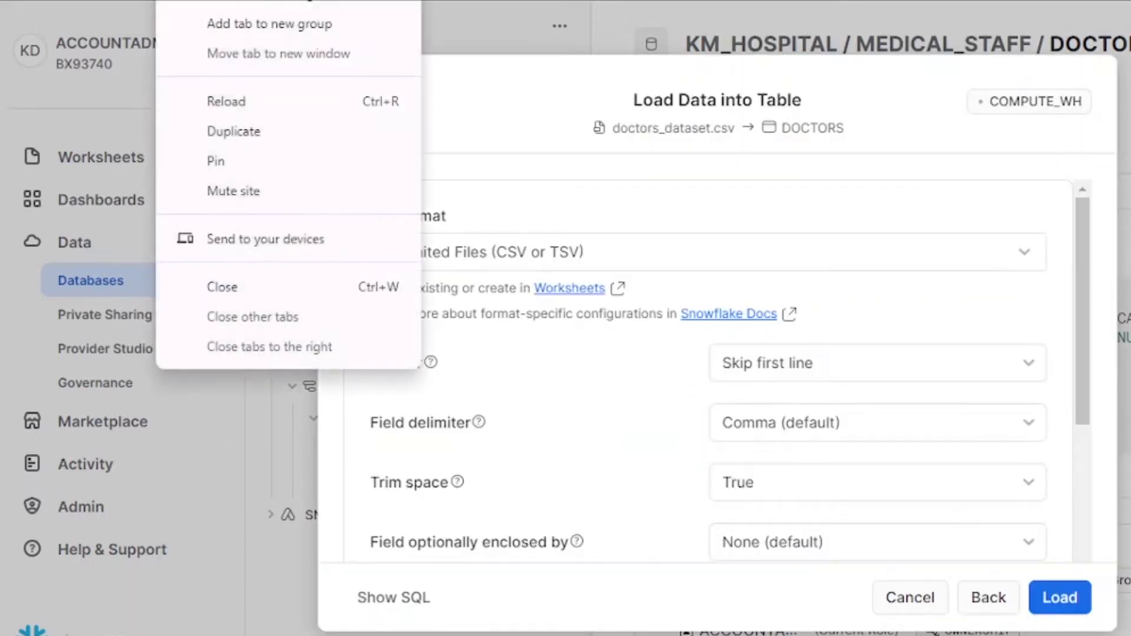
{"action": "left_click", "coordinate": [265, 144]}
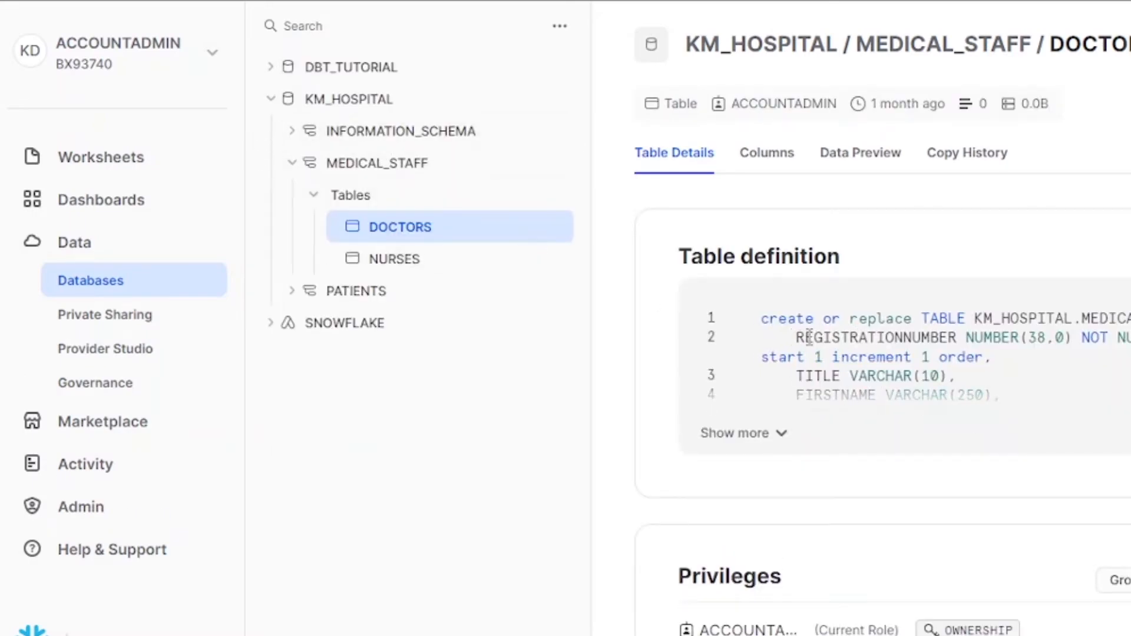
{"action": "left_click_drag", "start_coordinate": [797, 337], "coordinate": [1077, 339]}
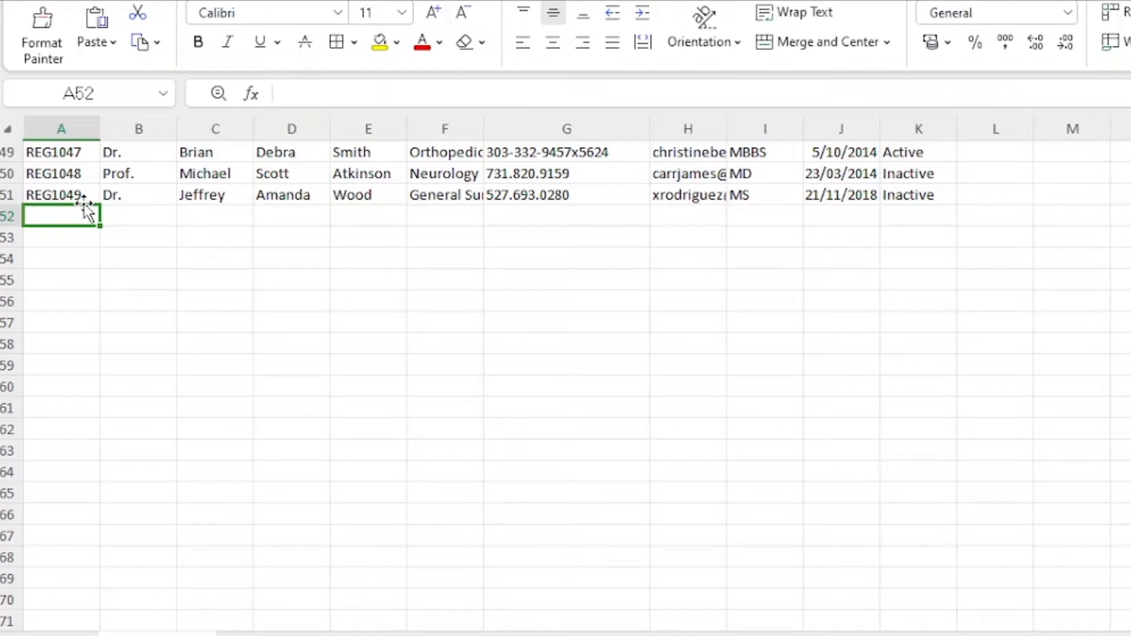
Step: Scroll to row 1 and select column A holding the REG registration codes
{"action": "scroll", "coordinate": [218, 323], "scroll_direction": "up", "scroll_amount": 16}
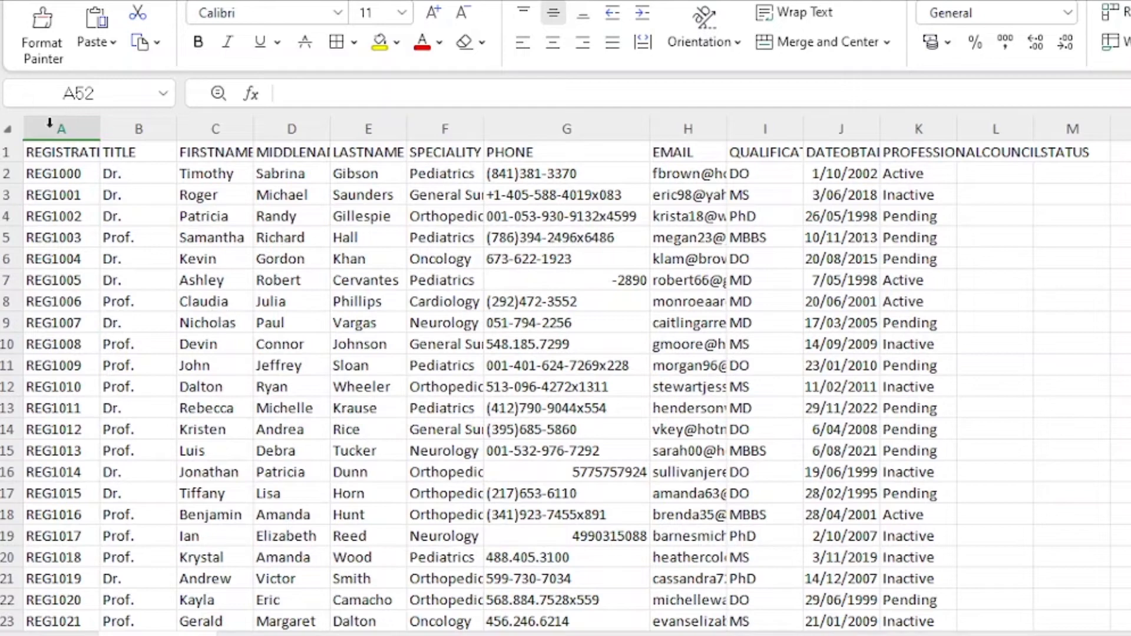
{"action": "left_click", "coordinate": [60, 129]}
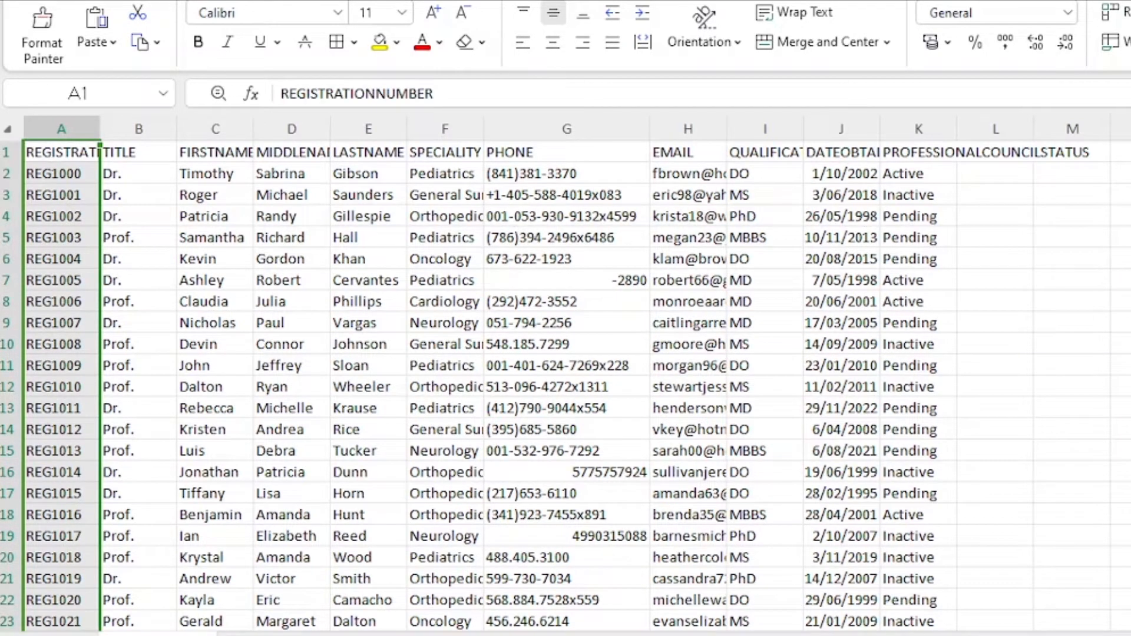
Step: Replace REG with nothing in all 51 matching cells of the sheet
{"action": "left_click", "coordinate": [1117, 318]}
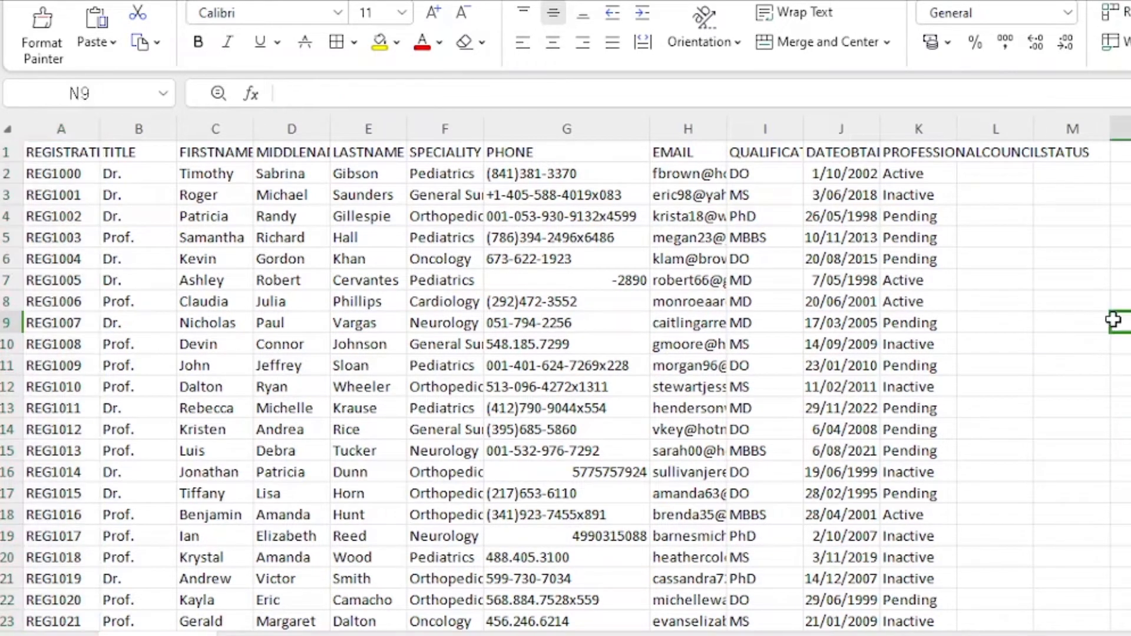
{"action": "key", "text": "ctrl+f"}
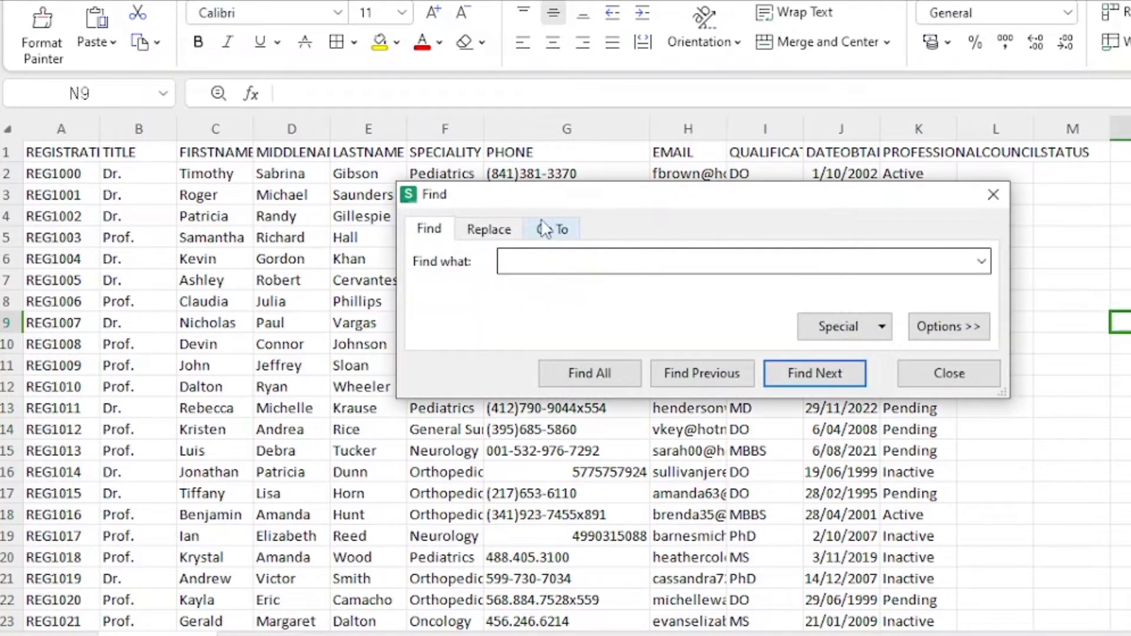
{"action": "left_click", "coordinate": [492, 233]}
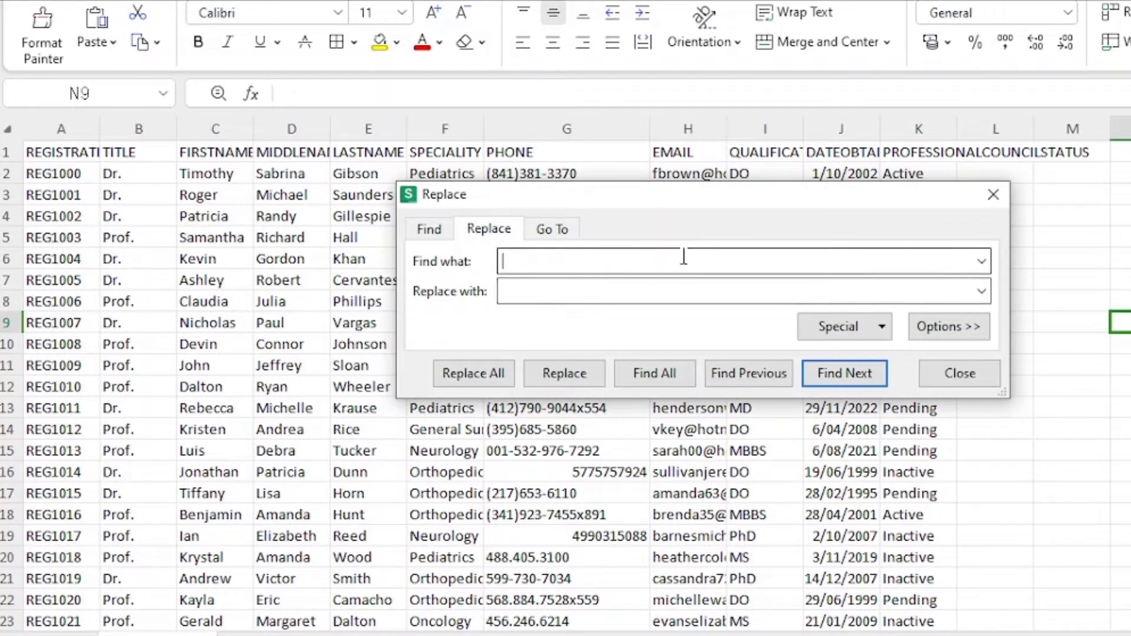
{"action": "type", "text": "REG"}
{"action": "left_click", "coordinate": [949, 327]}
{"action": "left_click", "coordinate": [671, 423]}
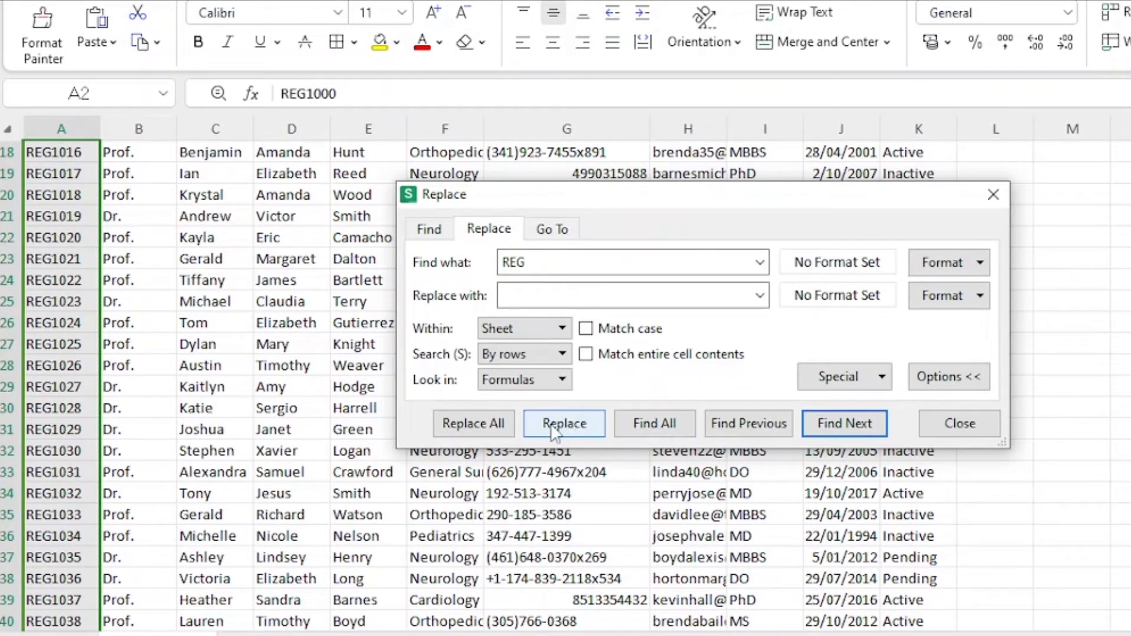
{"action": "scroll", "coordinate": [131, 192], "scroll_direction": "up", "scroll_amount": 6}
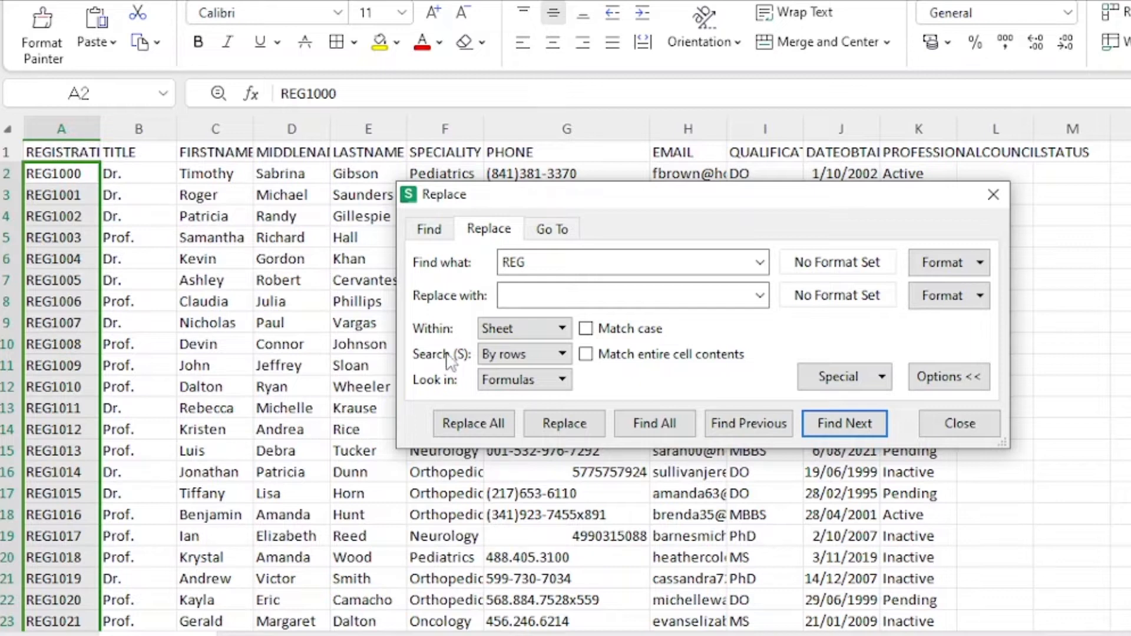
{"action": "left_click", "coordinate": [49, 152]}
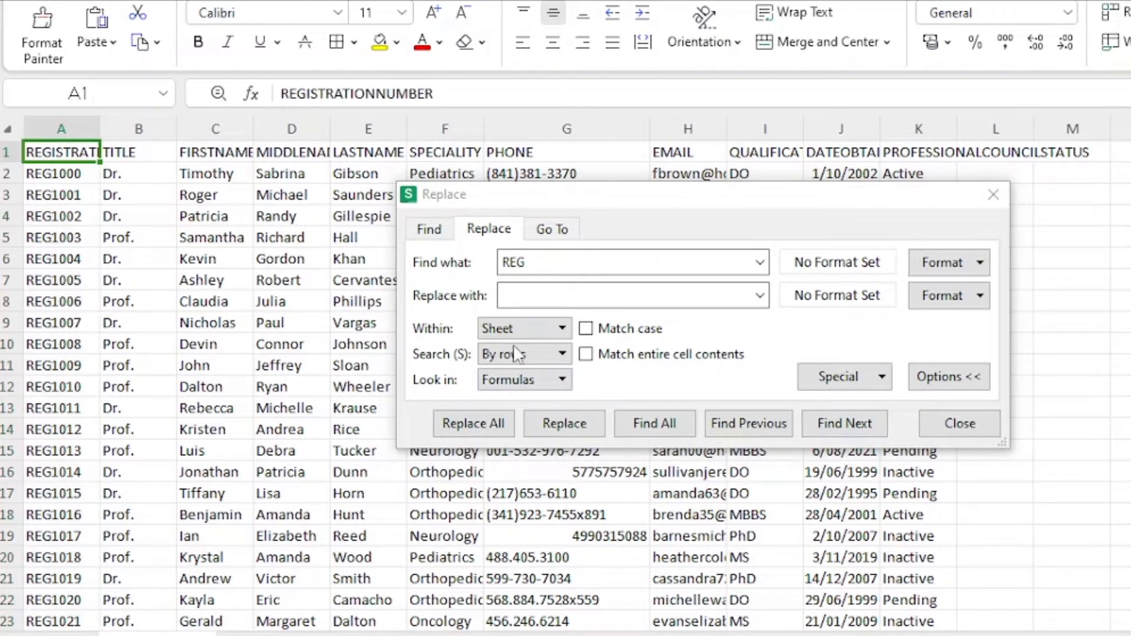
{"action": "left_click", "coordinate": [476, 425]}
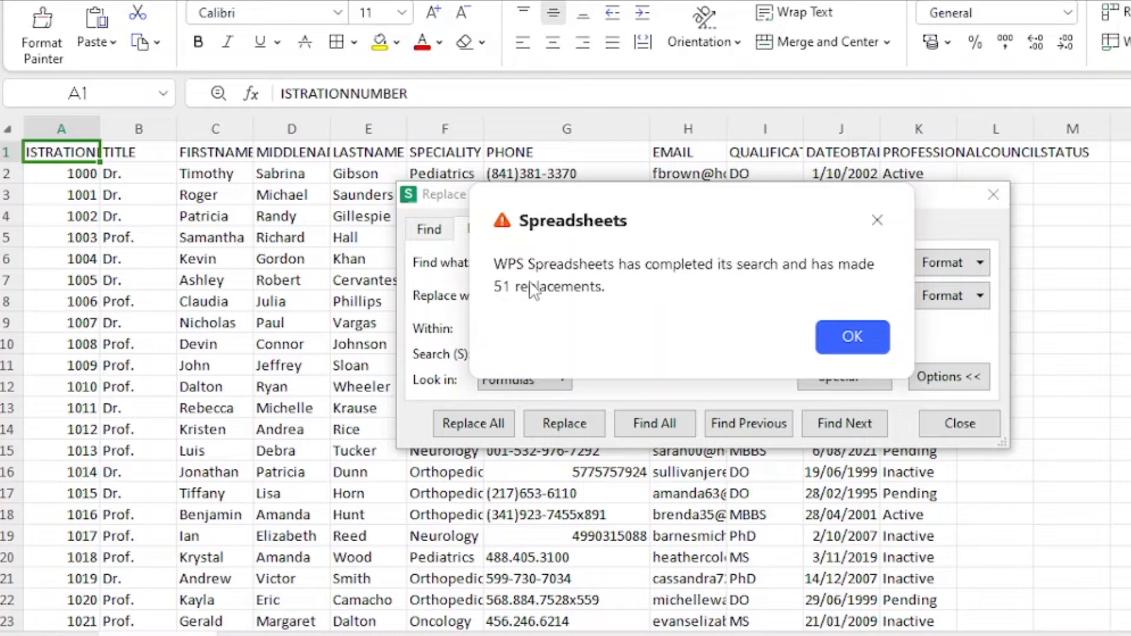
{"action": "left_click", "coordinate": [882, 348]}
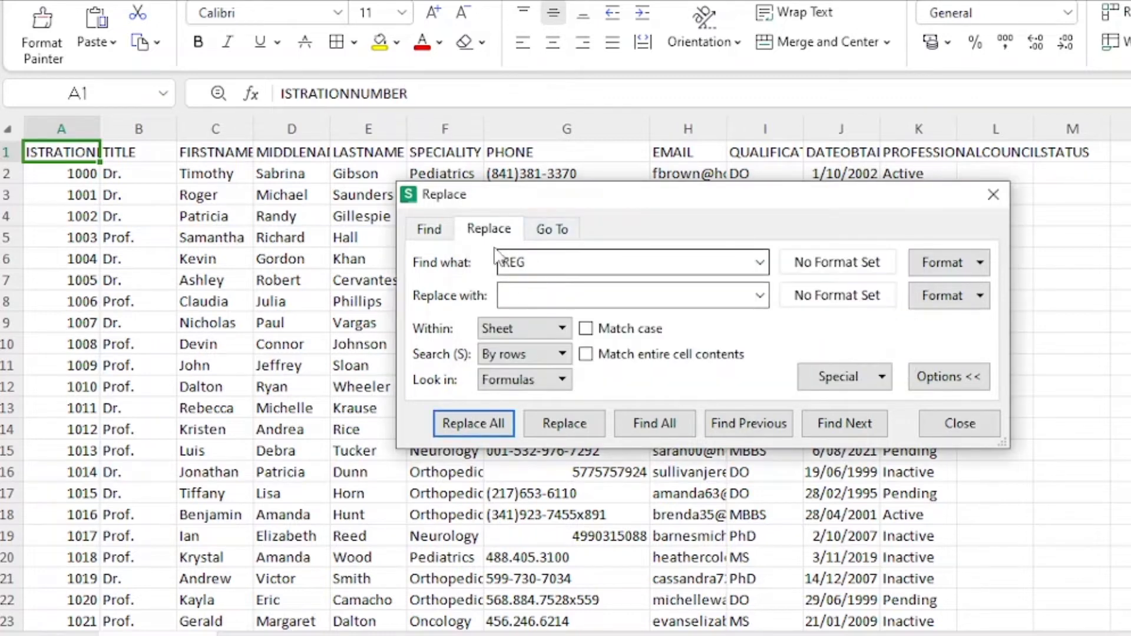
Step: Restore the REGISTRATIONNUMBER header in A1 and save the file, keeping CSV format
{"action": "left_click", "coordinate": [281, 94]}
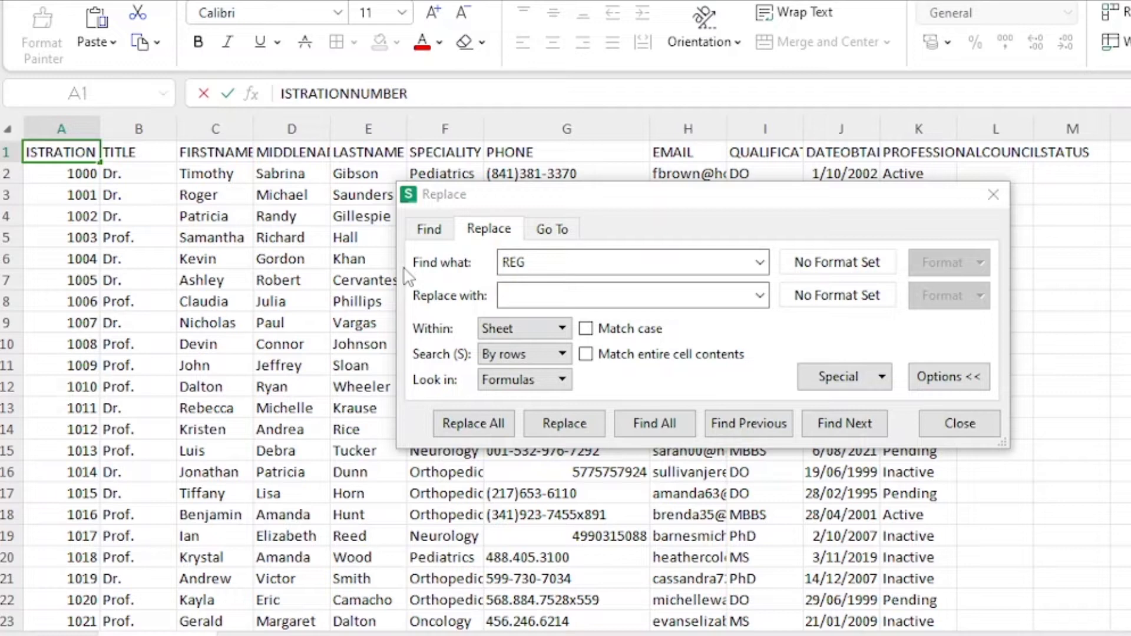
{"action": "type", "text": "REG"}
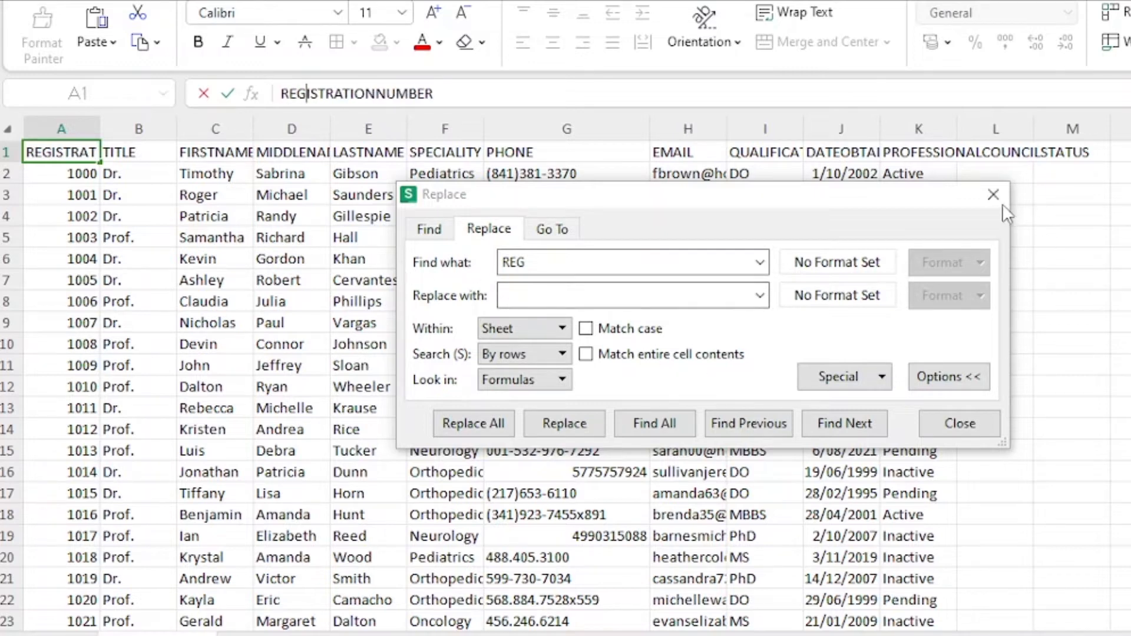
{"action": "left_click", "coordinate": [994, 195]}
{"action": "left_click", "coordinate": [79, 199]}
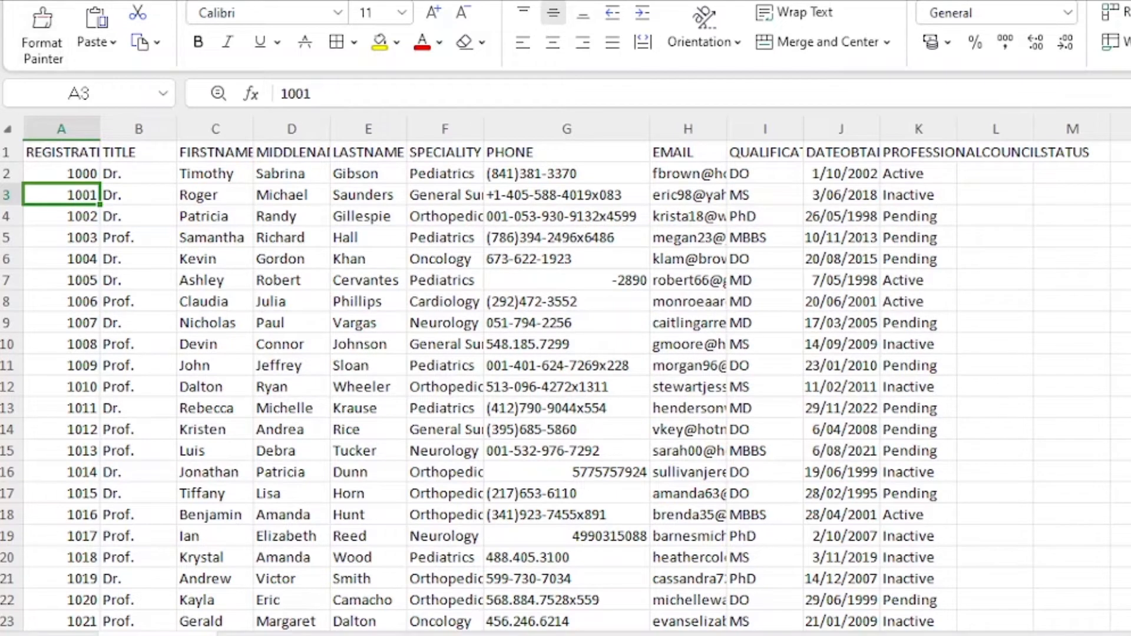
{"action": "key", "text": "ctrl+s"}
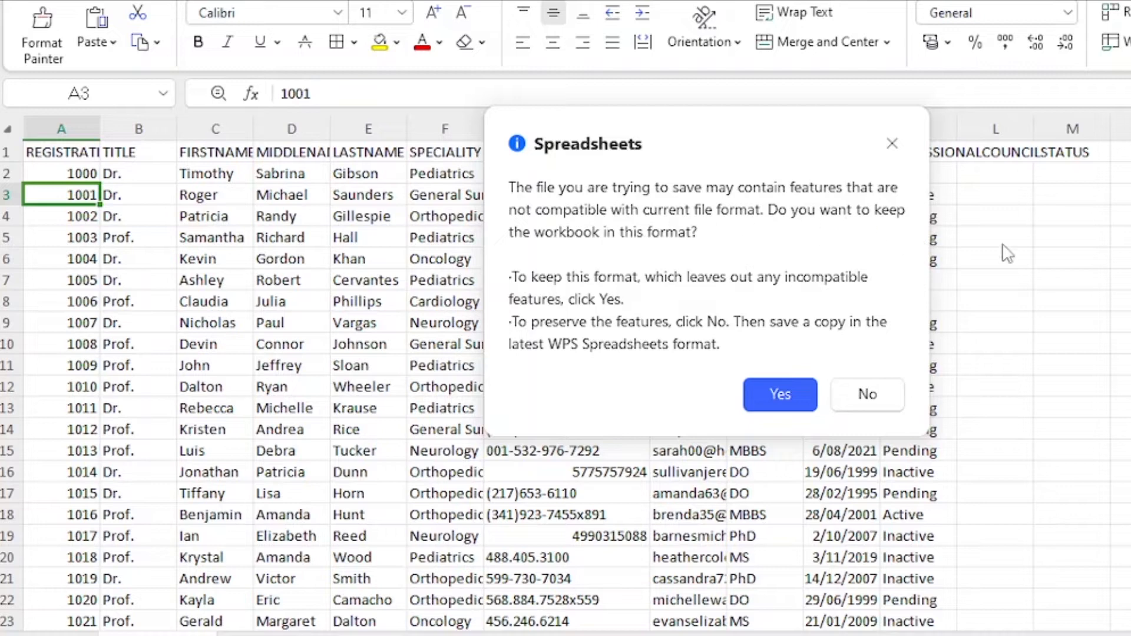
{"action": "left_click", "coordinate": [779, 393]}
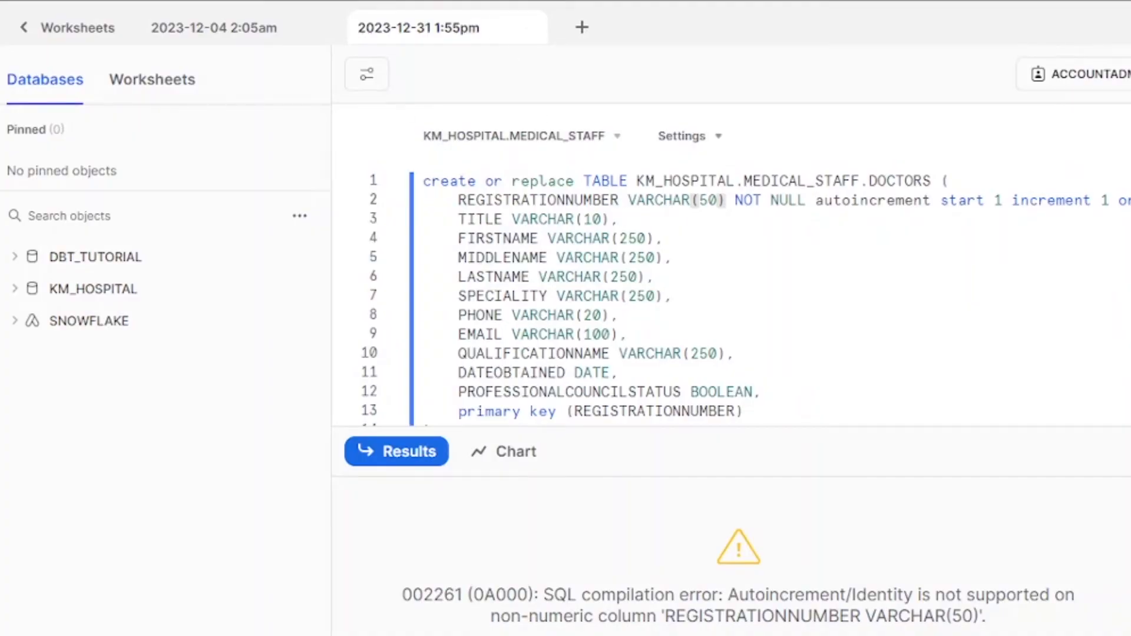
Step: Restore REGISTRATIONNUMBER to NUMBER(38,0) and run the CREATE OR REPLACE TABLE DOCTORS statement
{"action": "left_click", "coordinate": [808, 255]}
{"action": "left_click", "coordinate": [731, 242]}
{"action": "key", "text": "ctrl+z"}
{"action": "key", "text": "ctrl+z"}
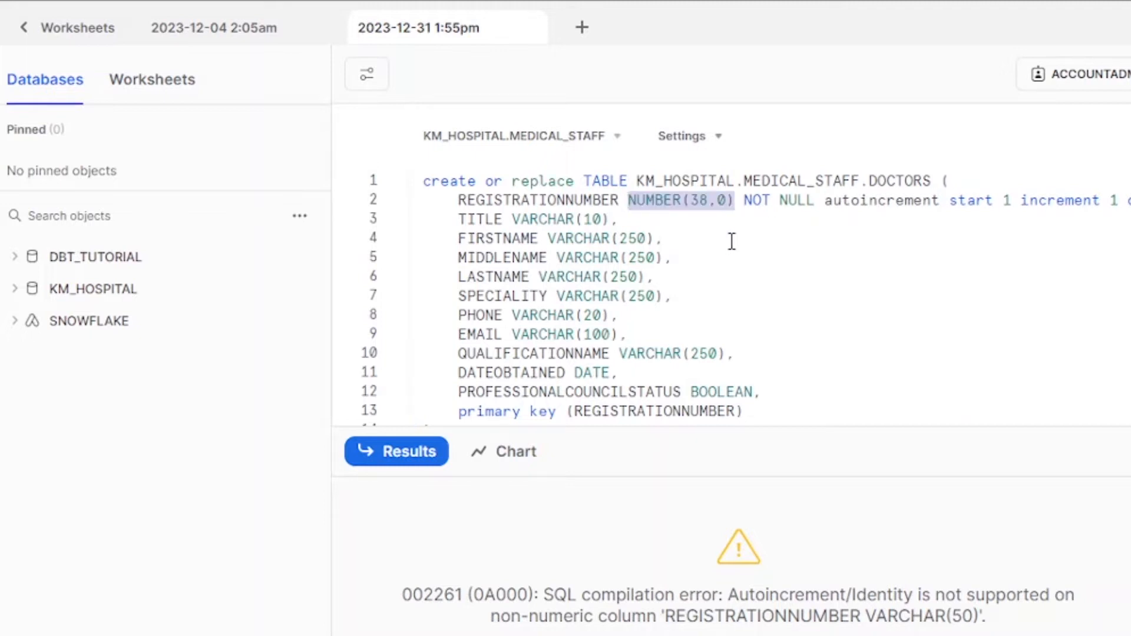
{"action": "left_click", "coordinate": [868, 241]}
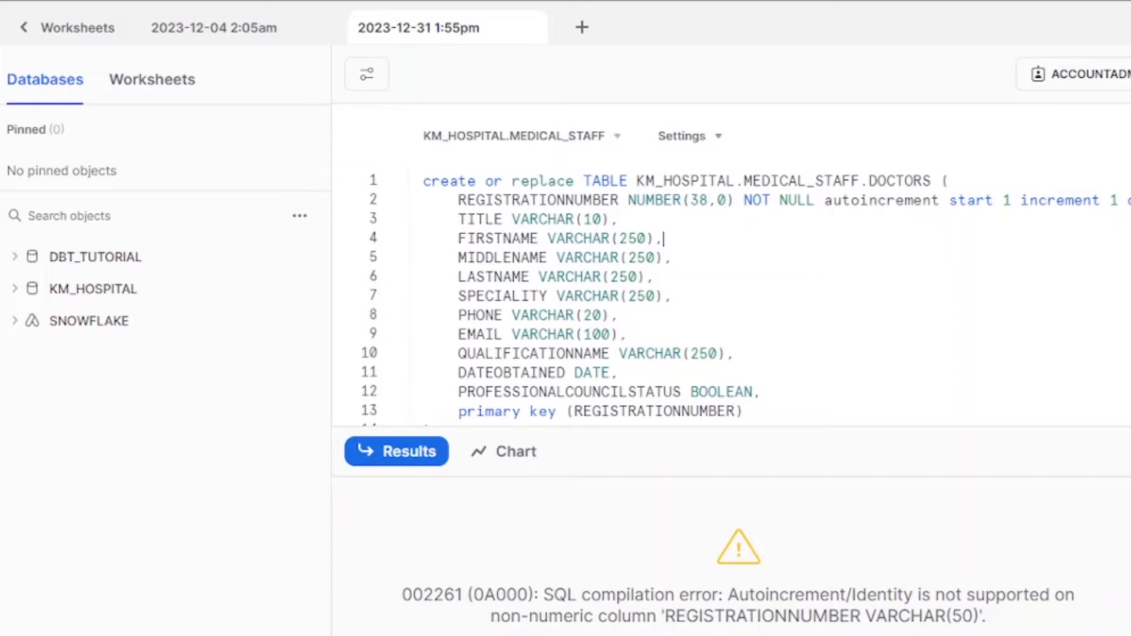
{"action": "key", "text": "ctrl+Return"}
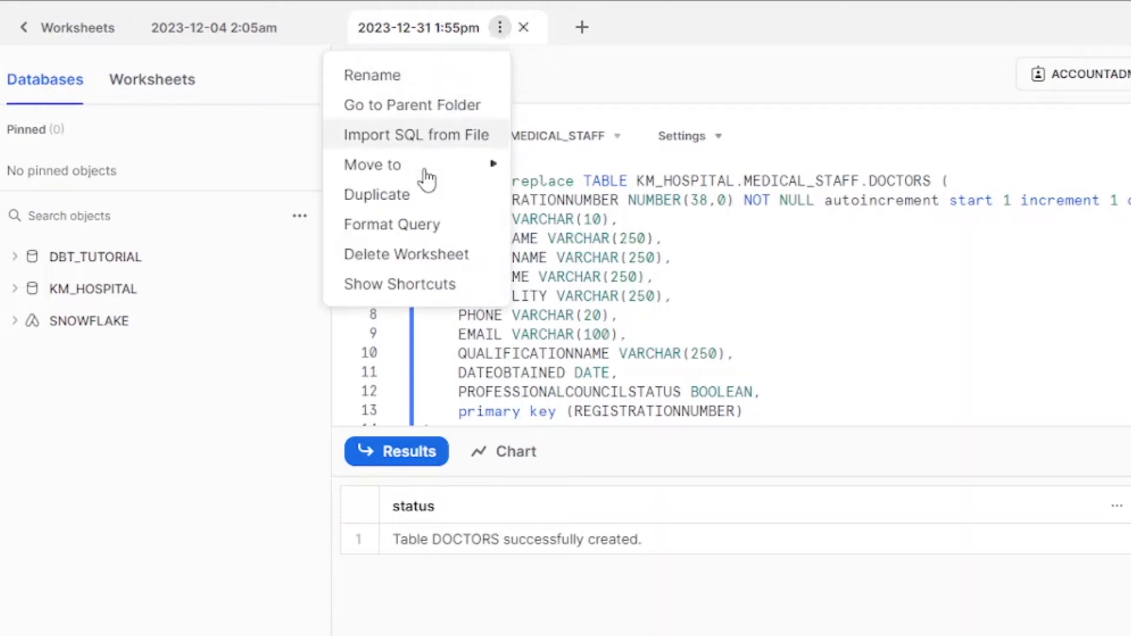
Step: Delete the current Snowflake worksheet
{"action": "left_click", "coordinate": [445, 255]}
{"action": "left_click", "coordinate": [864, 421]}
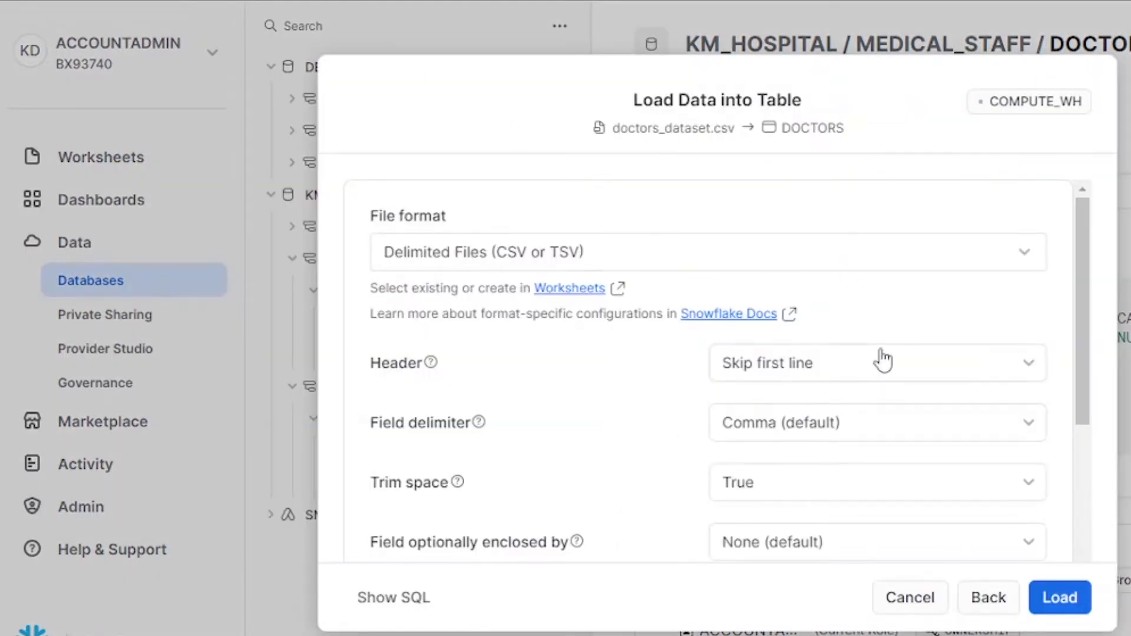
{"action": "scroll", "coordinate": [816, 533], "scroll_direction": "down", "scroll_amount": 6}
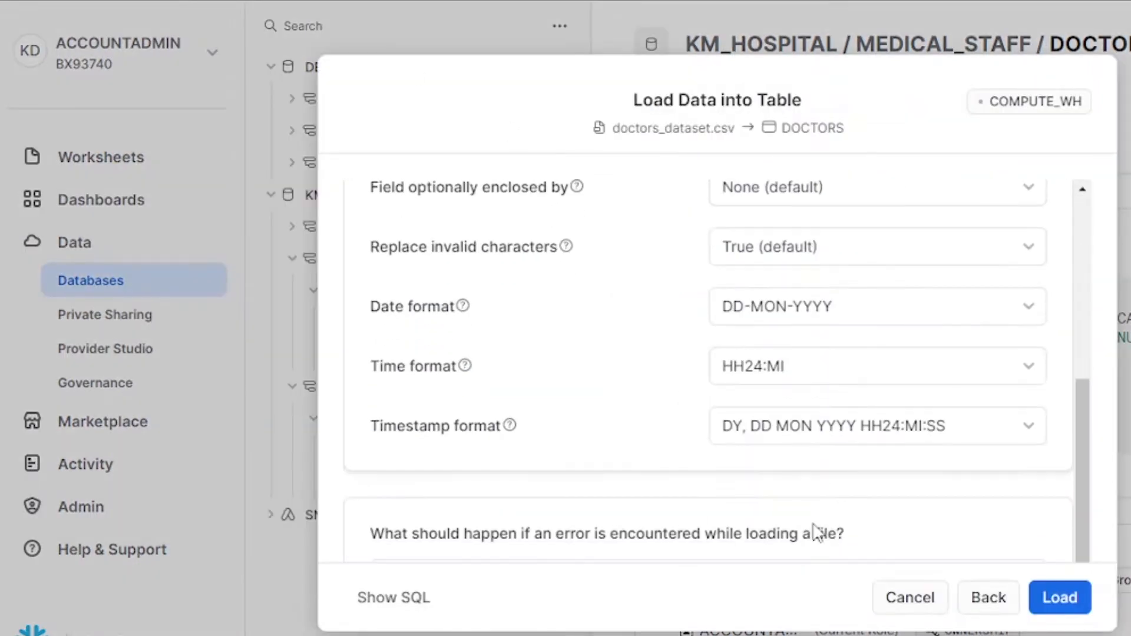
{"action": "scroll", "coordinate": [816, 533], "scroll_direction": "up", "scroll_amount": 6}
Step: Pick doctors_dataset.csv as the file to load into DOCTORS and continue to file format settings
{"action": "left_click", "coordinate": [976, 606]}
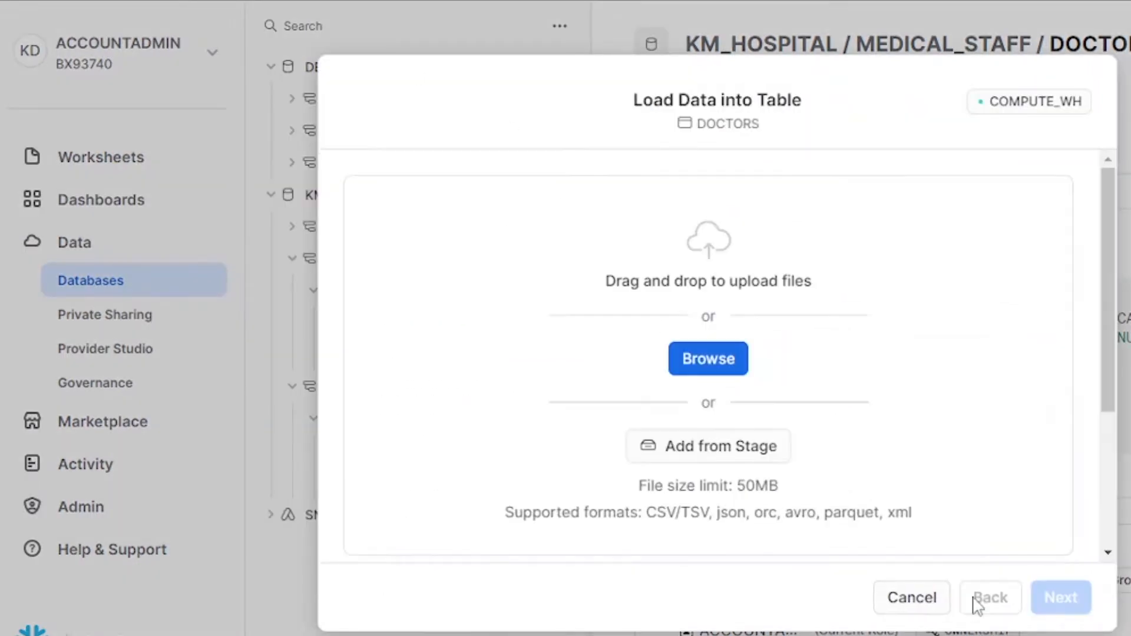
{"action": "left_click", "coordinate": [715, 371]}
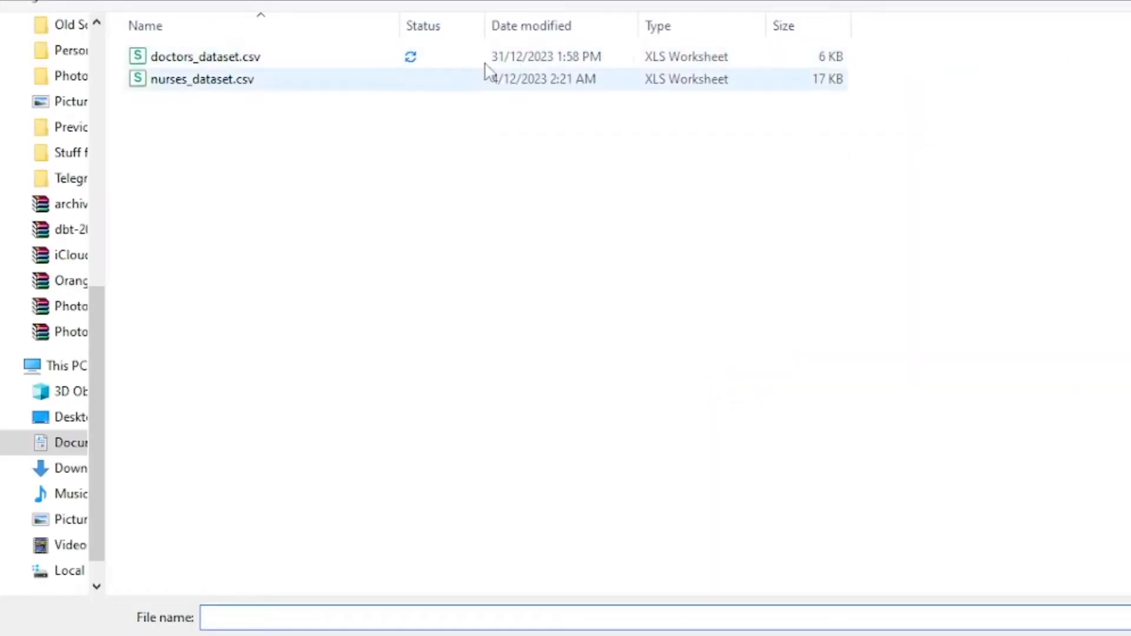
{"action": "left_click", "coordinate": [346, 57]}
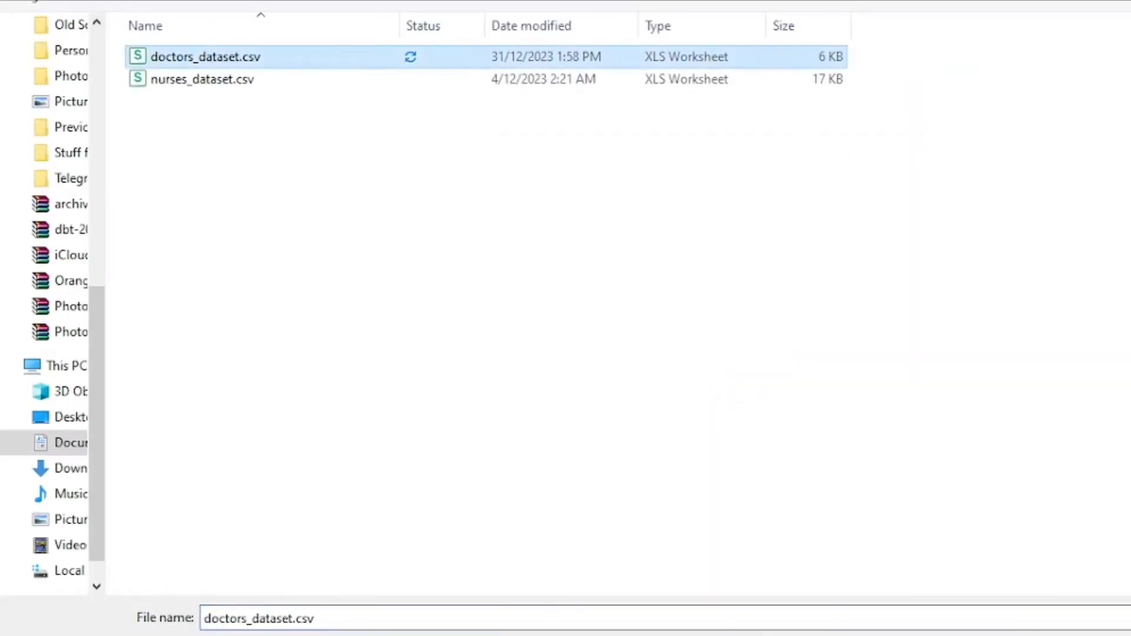
{"action": "key", "text": "Return"}
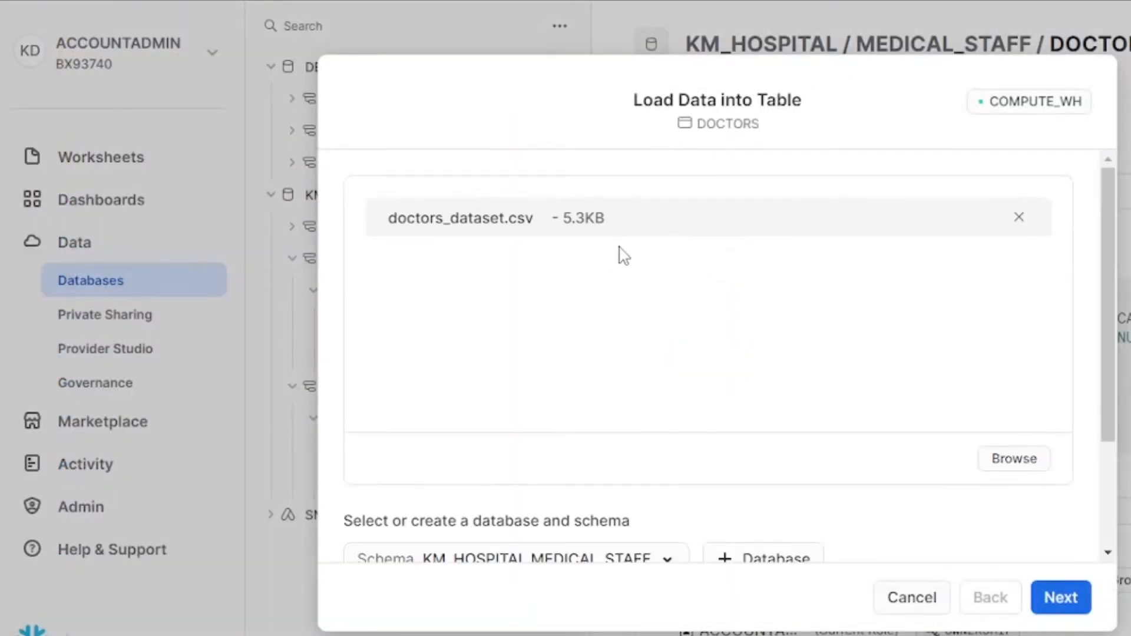
{"action": "scroll", "coordinate": [692, 462], "scroll_direction": "down", "scroll_amount": 3}
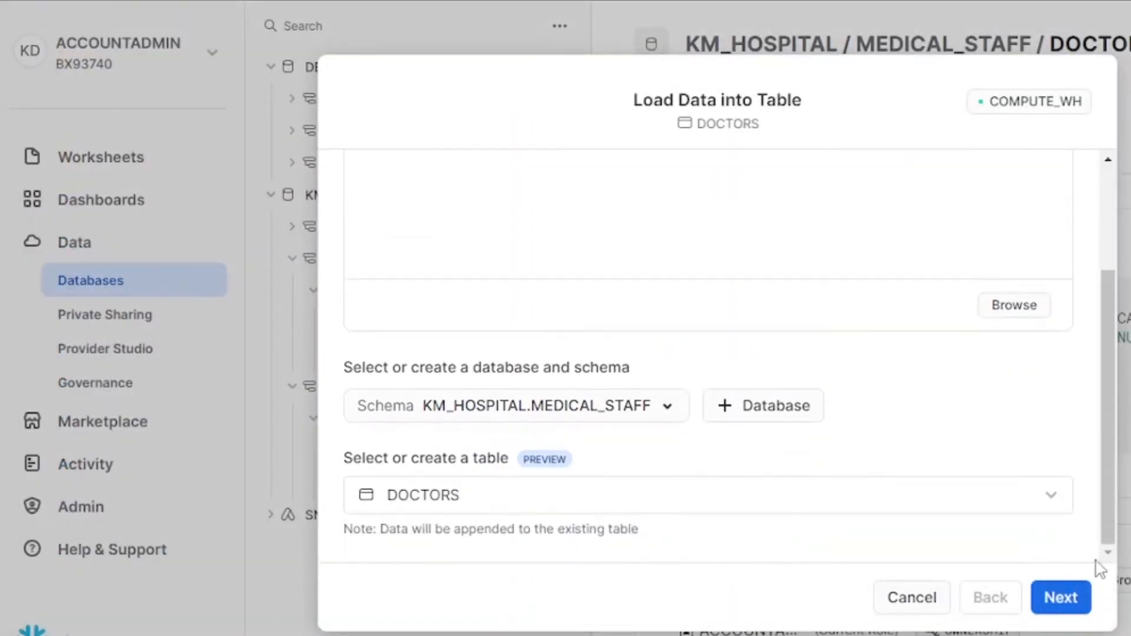
{"action": "left_click", "coordinate": [1065, 597]}
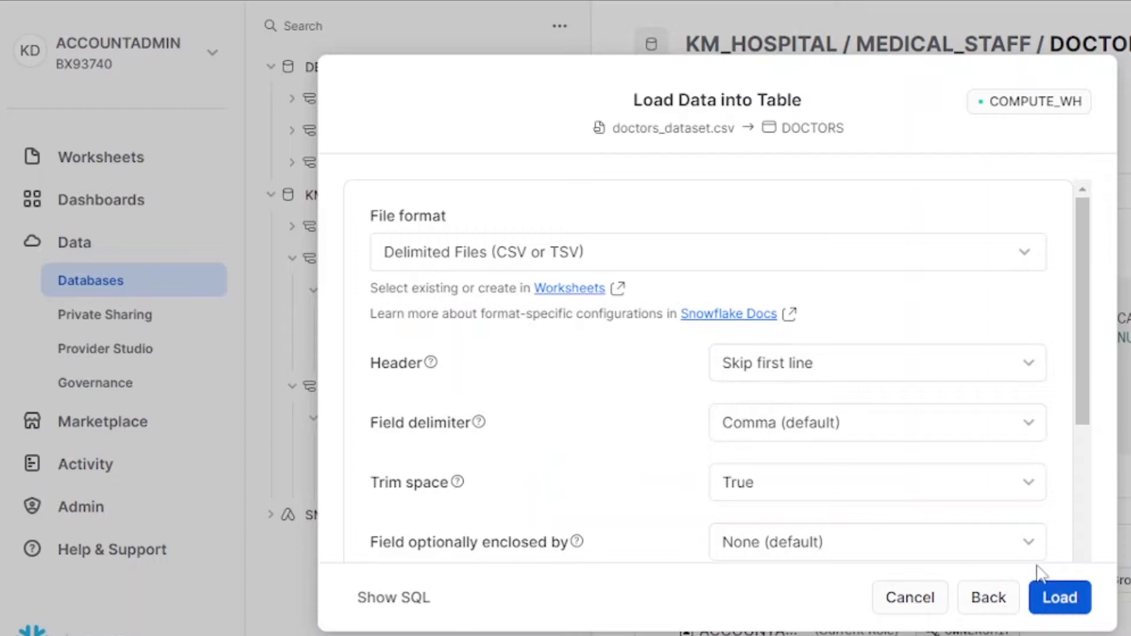
Step: Review header, Trim space and format options, keep default error handling, and load into DOCTORS
{"action": "scroll", "coordinate": [896, 436], "scroll_direction": "down", "scroll_amount": 5}
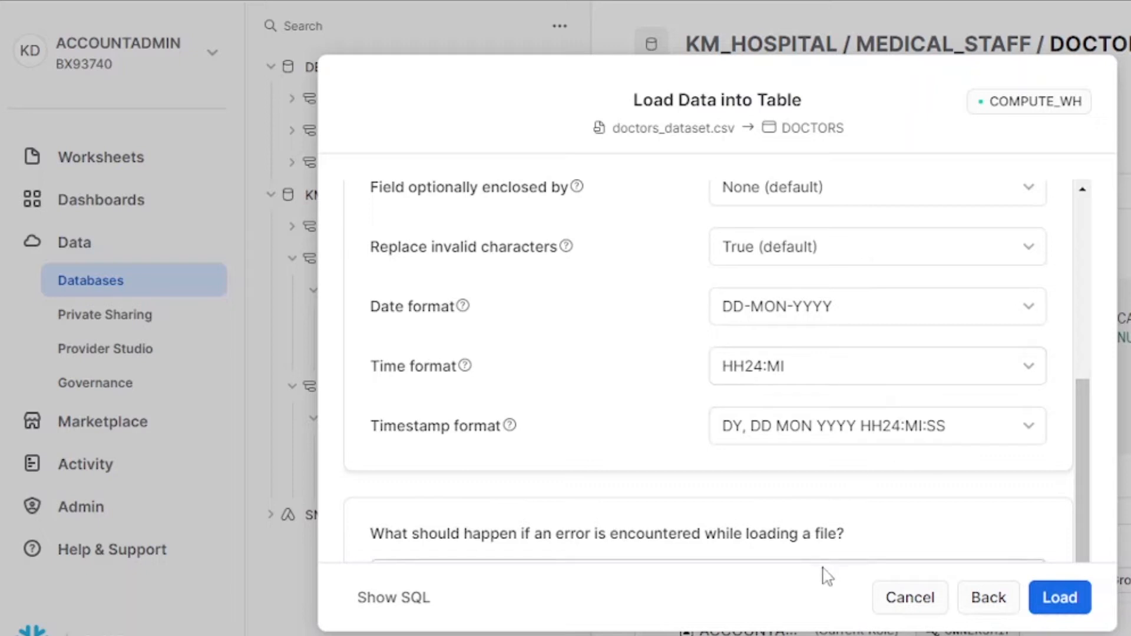
{"action": "scroll", "coordinate": [872, 538], "scroll_direction": "up", "scroll_amount": 4}
{"action": "scroll", "coordinate": [877, 543], "scroll_direction": "down", "scroll_amount": 4}
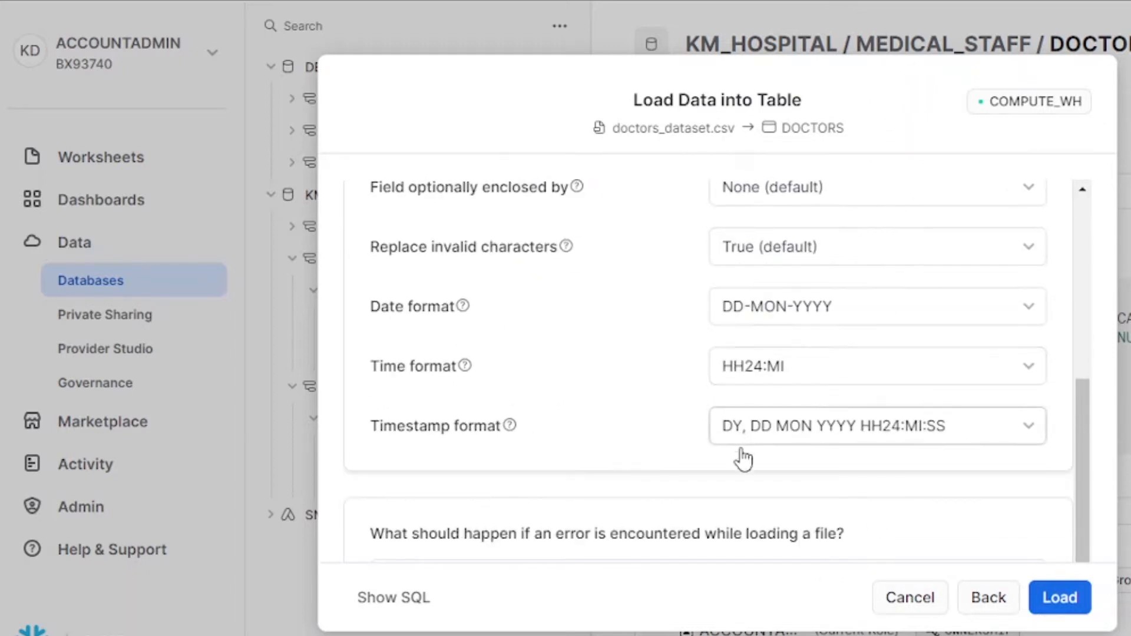
{"action": "scroll", "coordinate": [735, 461], "scroll_direction": "up", "scroll_amount": 2}
{"action": "scroll", "coordinate": [734, 461], "scroll_direction": "down", "scroll_amount": 2}
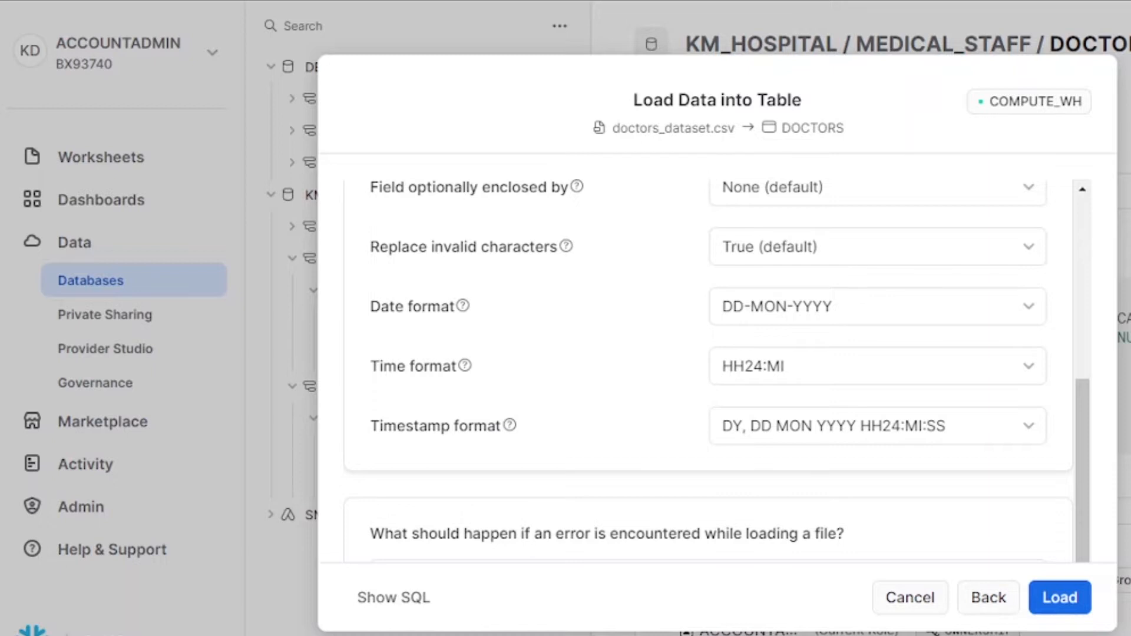
{"action": "scroll", "coordinate": [707, 353], "scroll_direction": "up", "scroll_amount": 4}
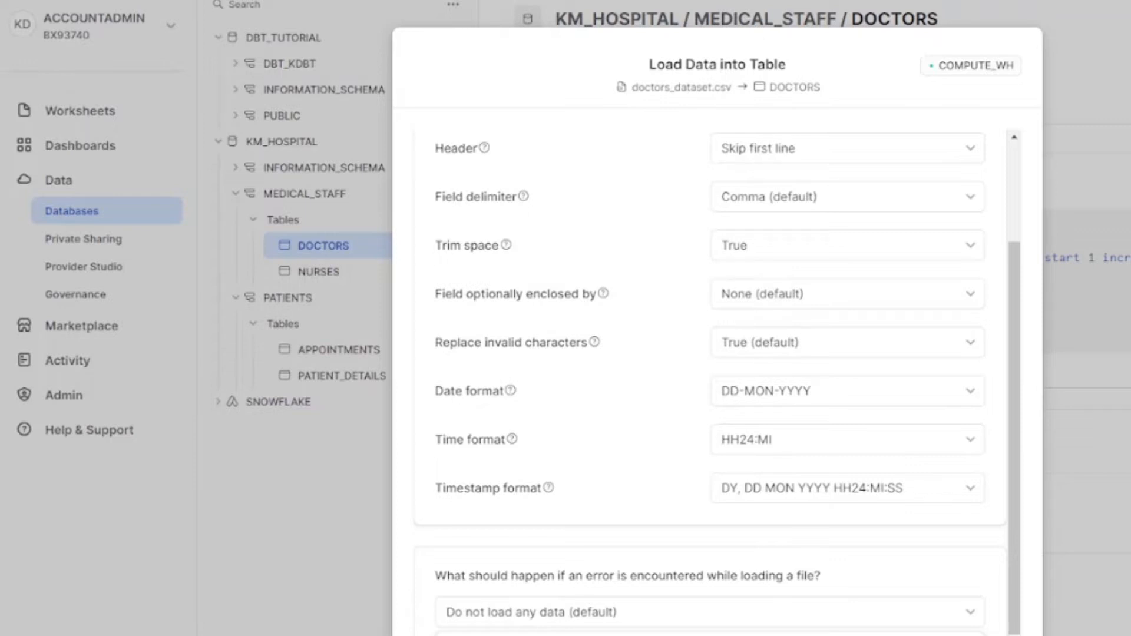
{"action": "key", "text": "Escape"}
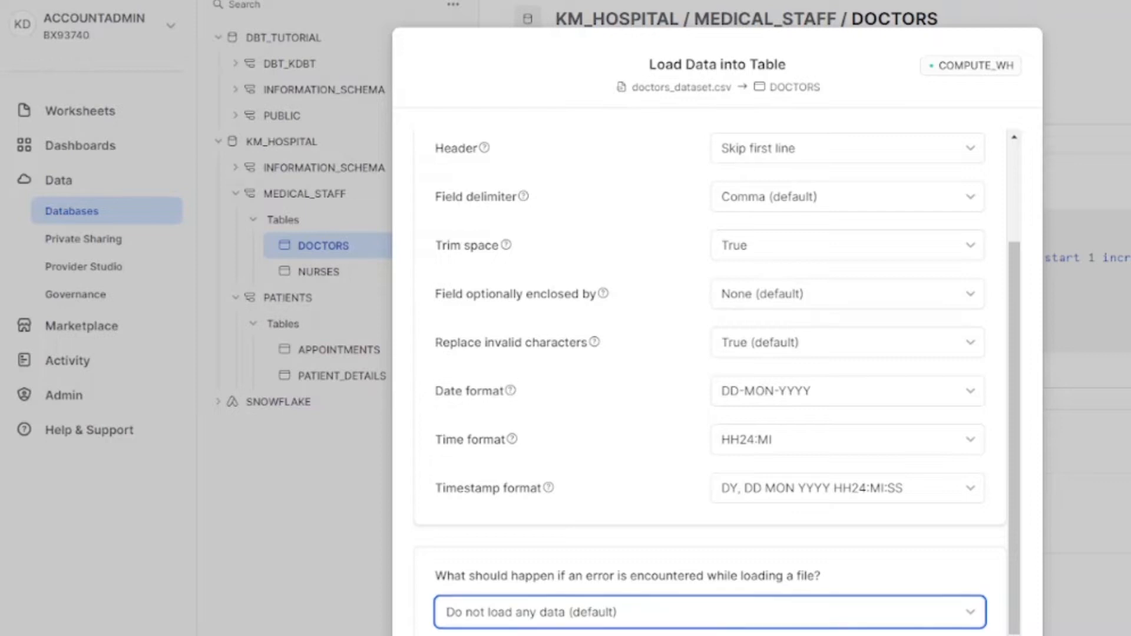
{"action": "left_click", "coordinate": [996, 635]}
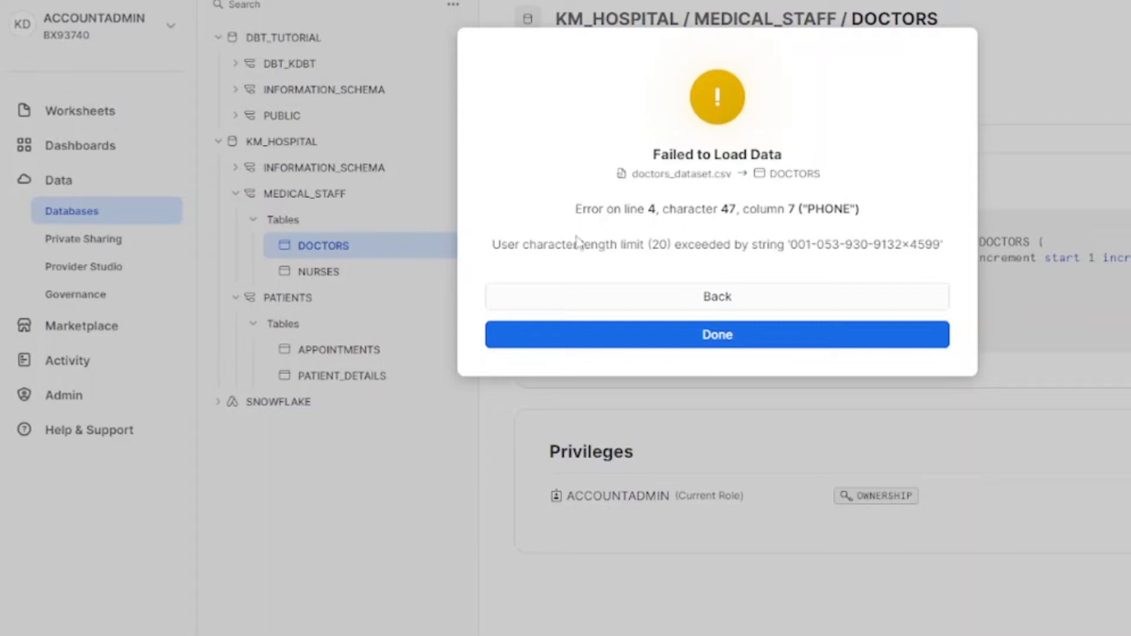
Step: Highlight the 20-character limit and over-long phone in the error, then maximize doctors_dataset
{"action": "left_click_drag", "start_coordinate": [669, 244], "coordinate": [646, 244]}
{"action": "left_click_drag", "start_coordinate": [949, 245], "coordinate": [787, 246]}
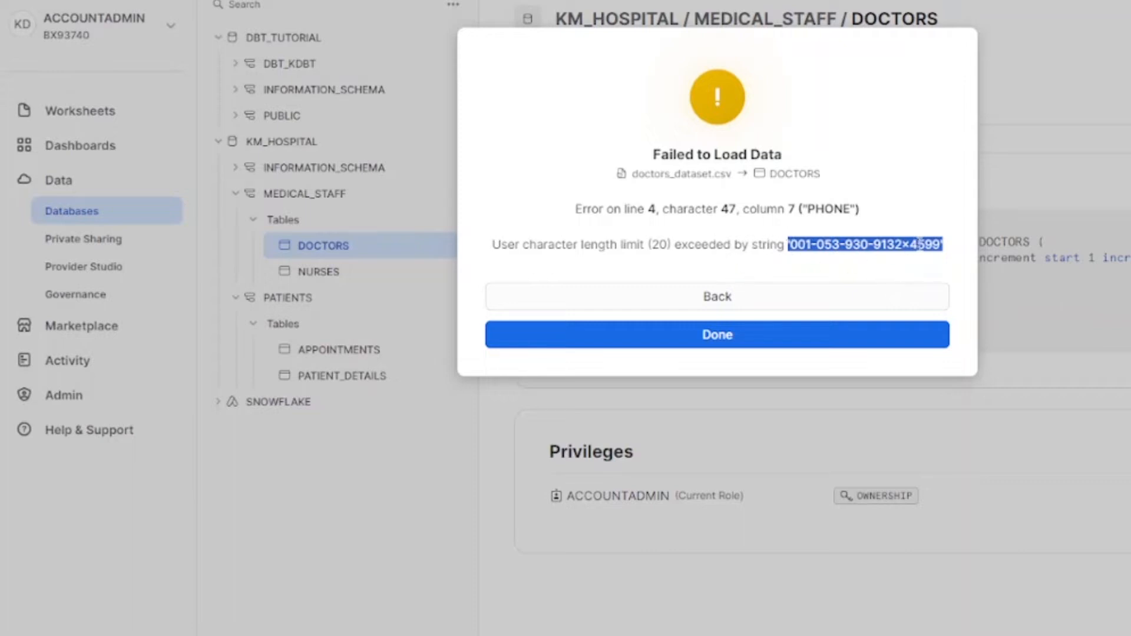
{"action": "left_click_drag", "start_coordinate": [902, 244], "coordinate": [924, 242]}
{"action": "left_click_drag", "start_coordinate": [667, 244], "coordinate": [652, 243]}
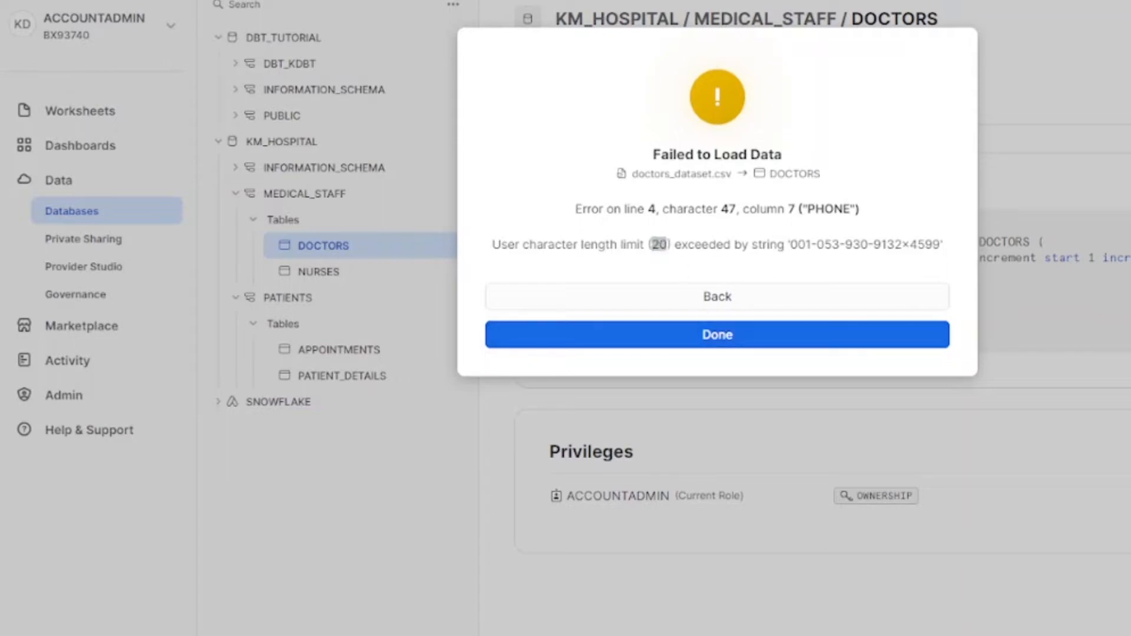
{"action": "left_click_drag", "start_coordinate": [1125, 130], "coordinate": [825, 2]}
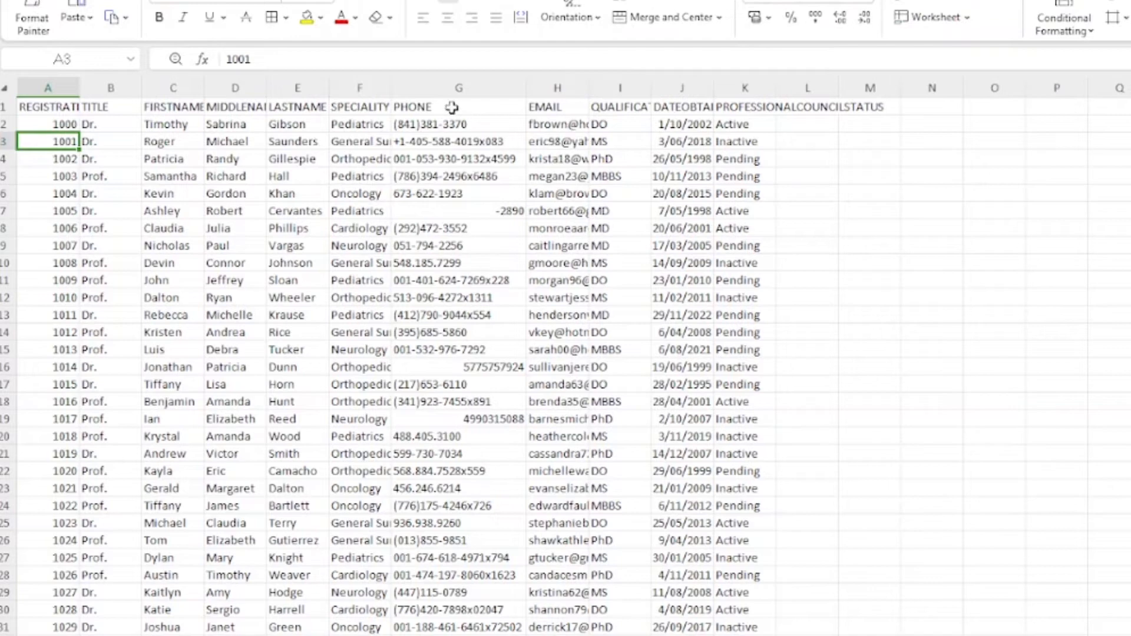
Step: Select the PHONE column G to inspect its values
{"action": "left_click", "coordinate": [446, 86]}
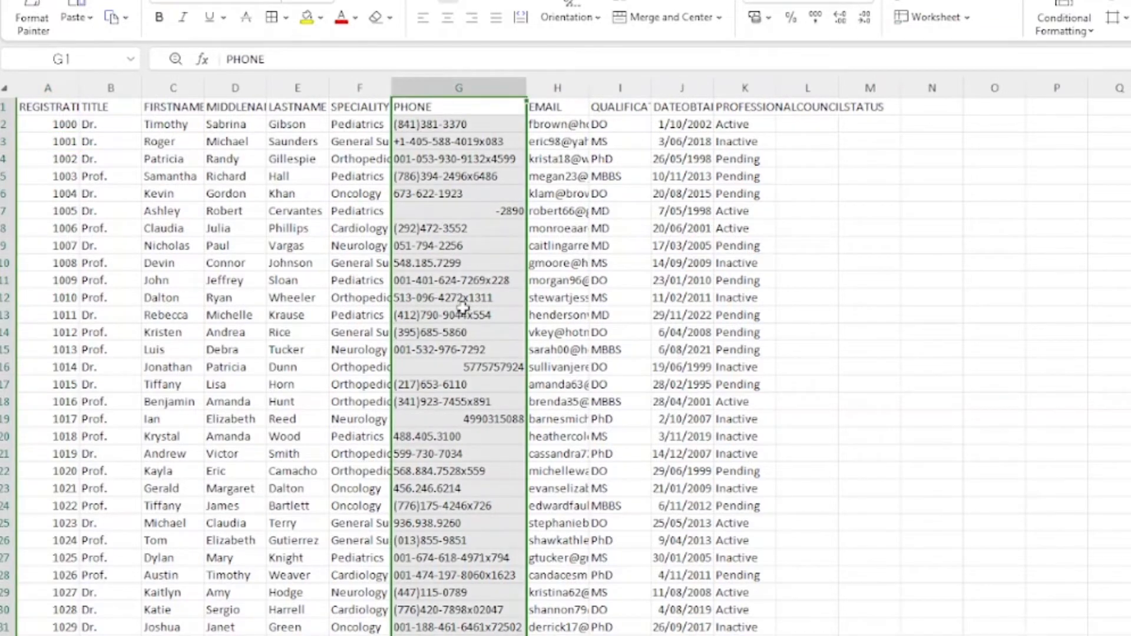
{"action": "scroll", "coordinate": [445, 521], "scroll_direction": "down", "scroll_amount": 9}
{"action": "scroll", "coordinate": [445, 520], "scroll_direction": "up", "scroll_amount": 9}
{"action": "left_click", "coordinate": [1062, 108]}
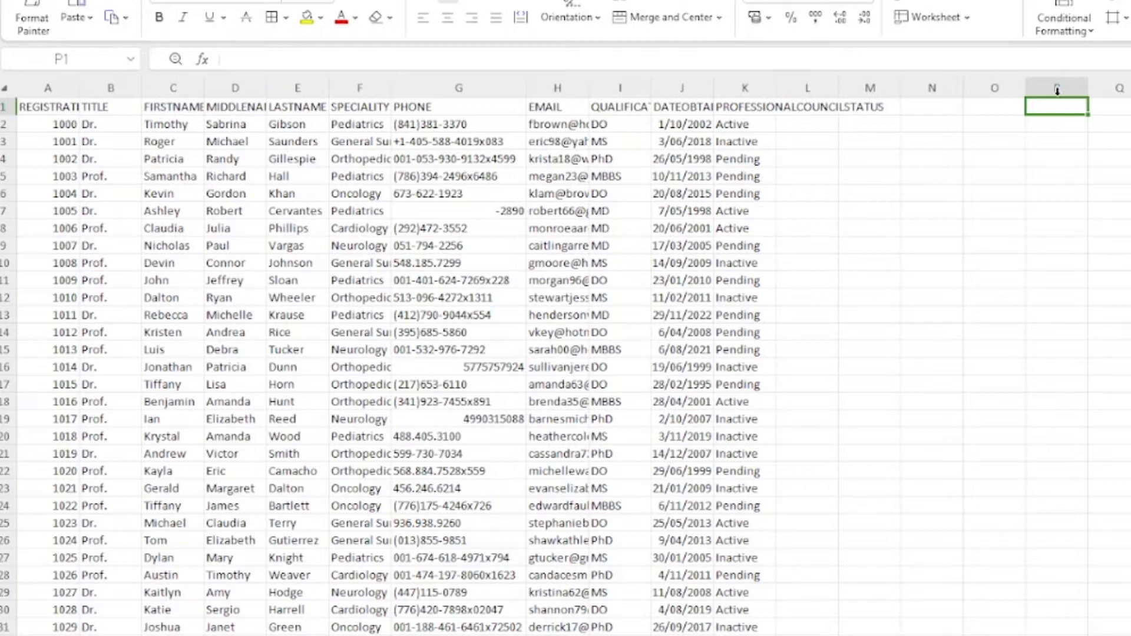
{"action": "left_click", "coordinate": [445, 83]}
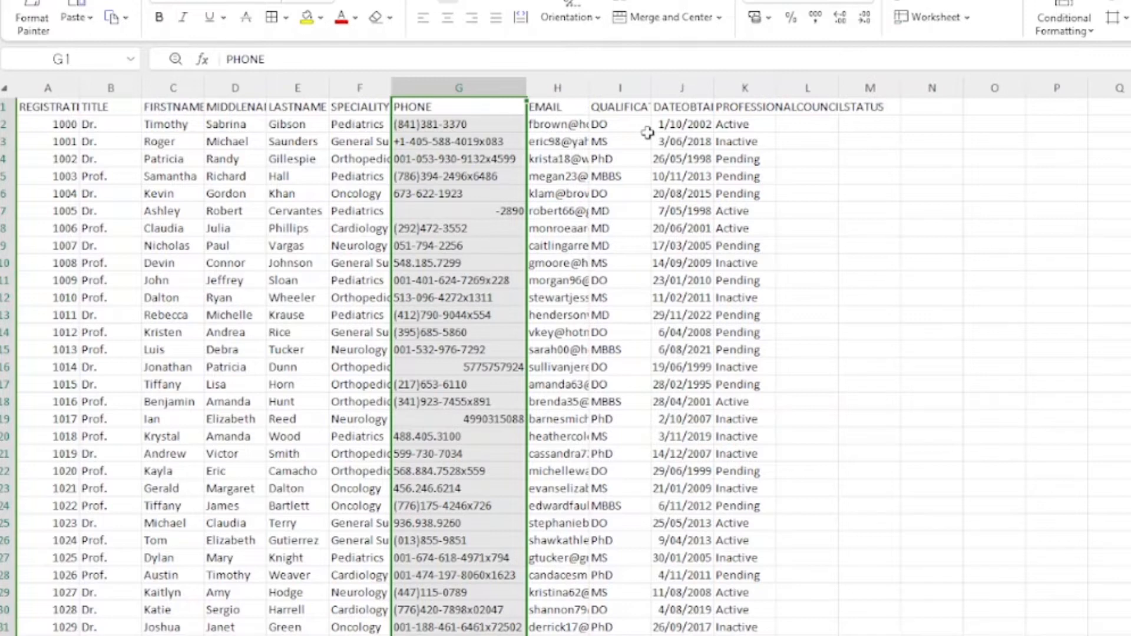
Step: Enter =LEN(G2) in helper cell N2 to count the first phone's characters
{"action": "left_click", "coordinate": [869, 122]}
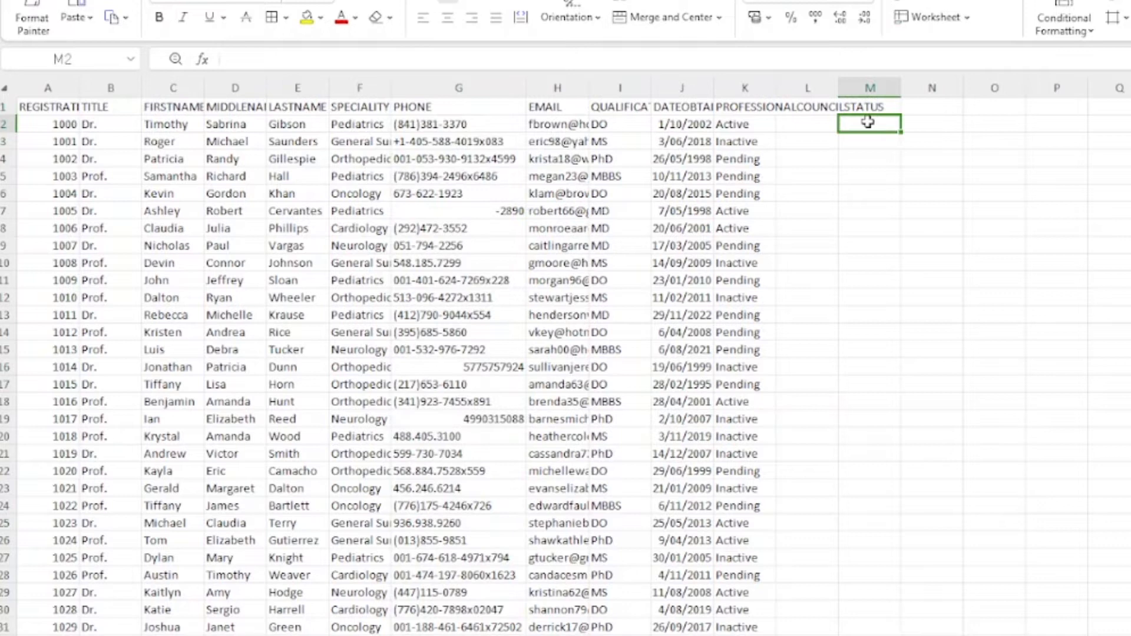
{"action": "left_click", "coordinate": [929, 124]}
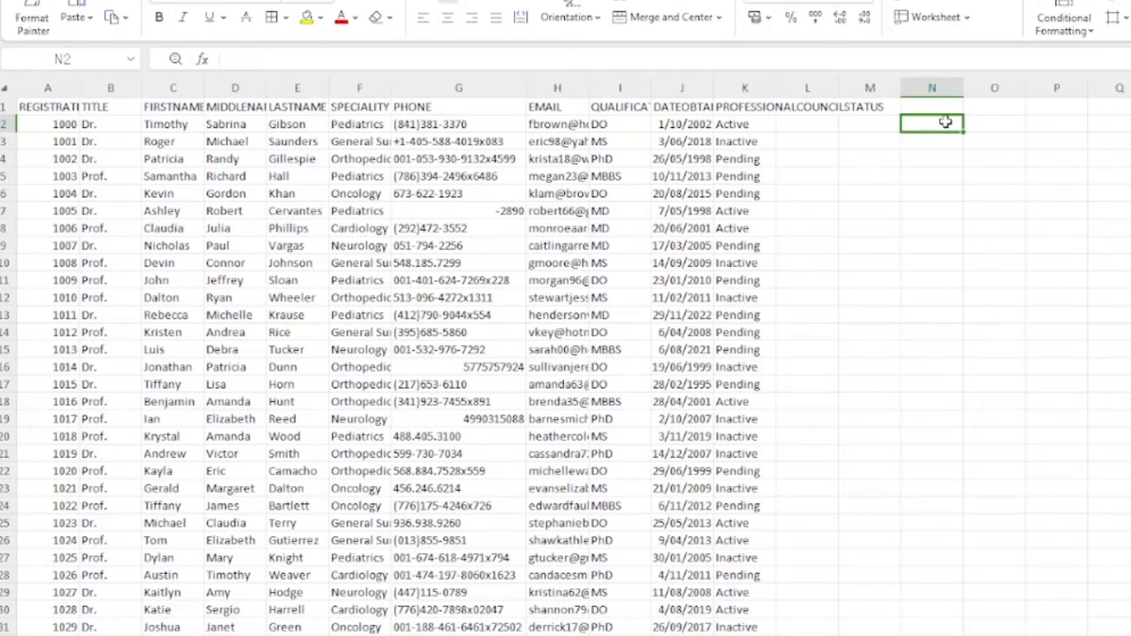
{"action": "type", "text": "="}
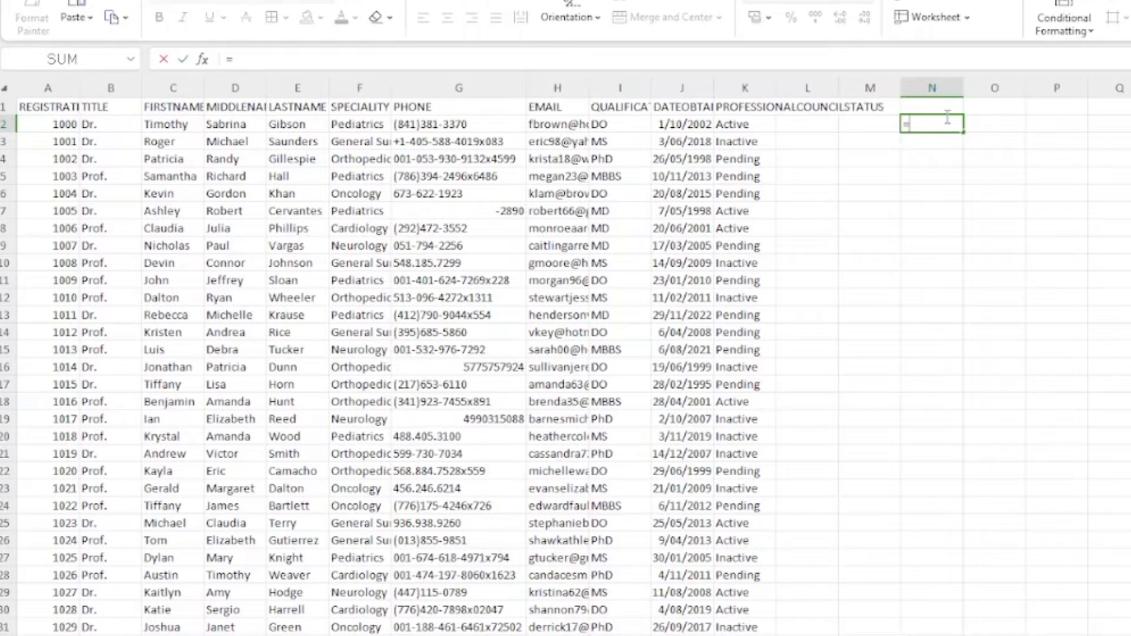
{"action": "type", "text": "k"}
{"action": "key", "text": "BackSpace"}
{"action": "type", "text": "LEN"}
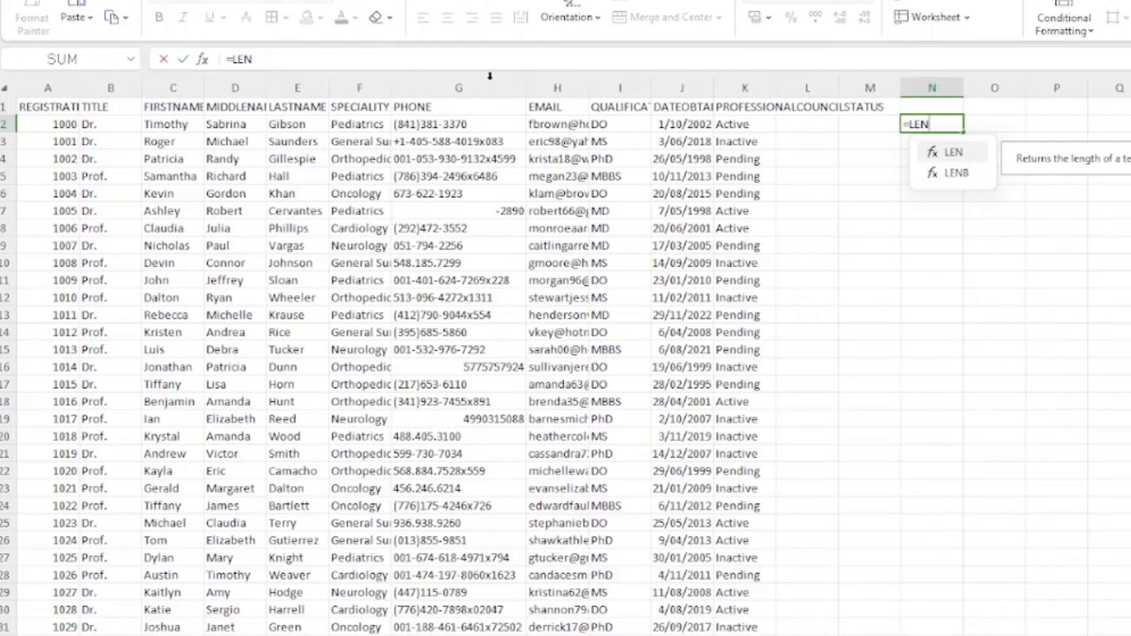
{"action": "left_click", "coordinate": [434, 122]}
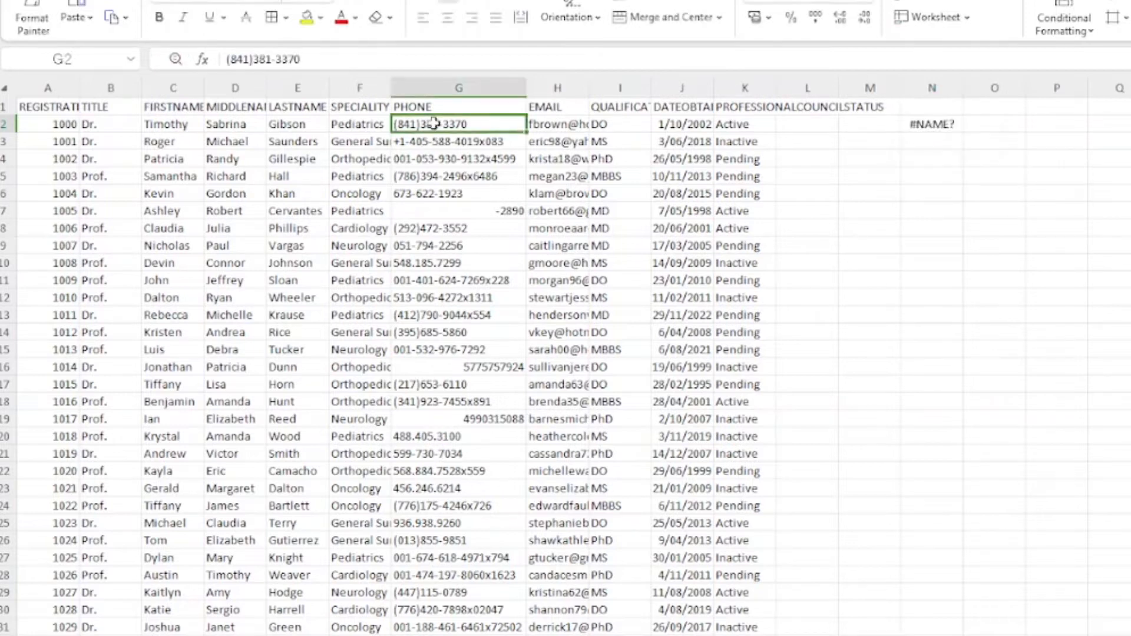
{"action": "left_click", "coordinate": [925, 123]}
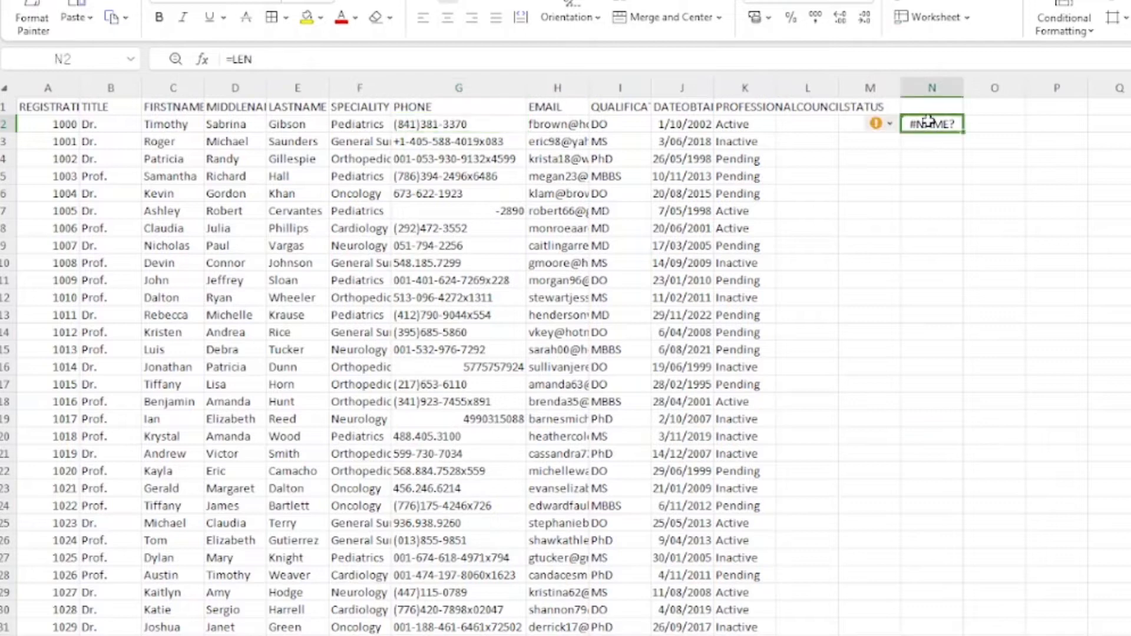
{"action": "left_click", "coordinate": [281, 65]}
{"action": "type", "text": "("}
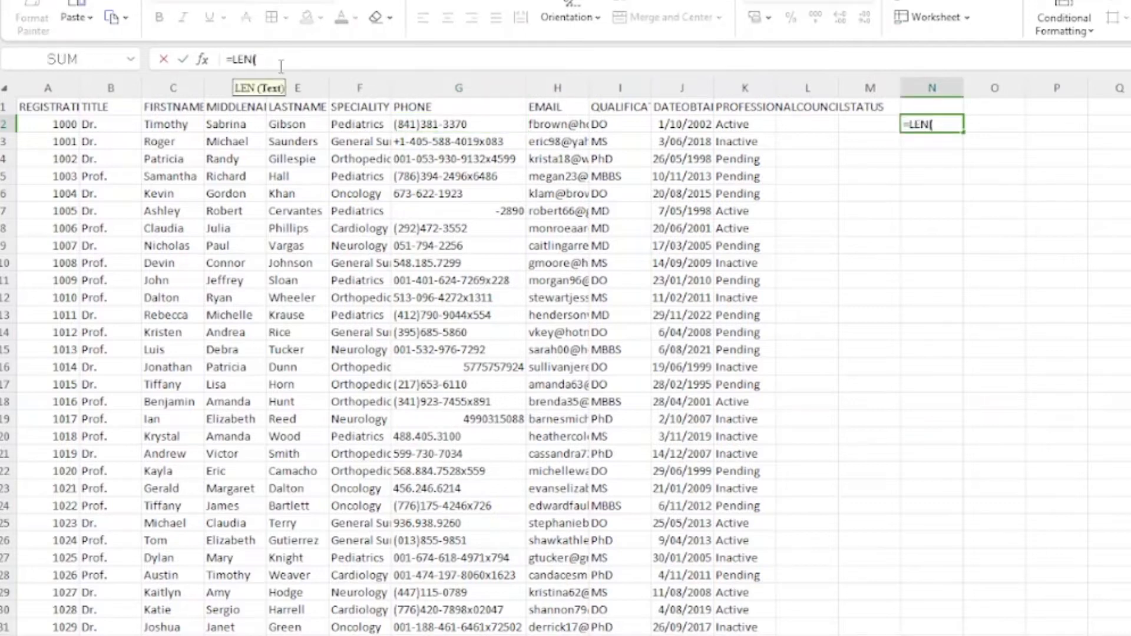
{"action": "left_click", "coordinate": [438, 123]}
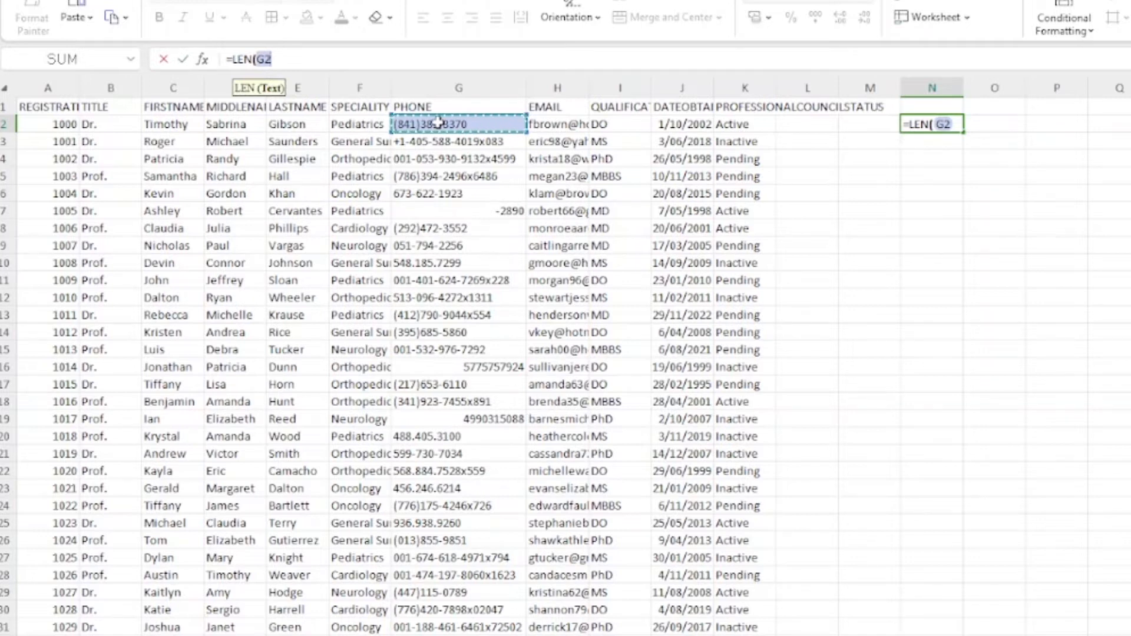
{"action": "type", "text": ")"}
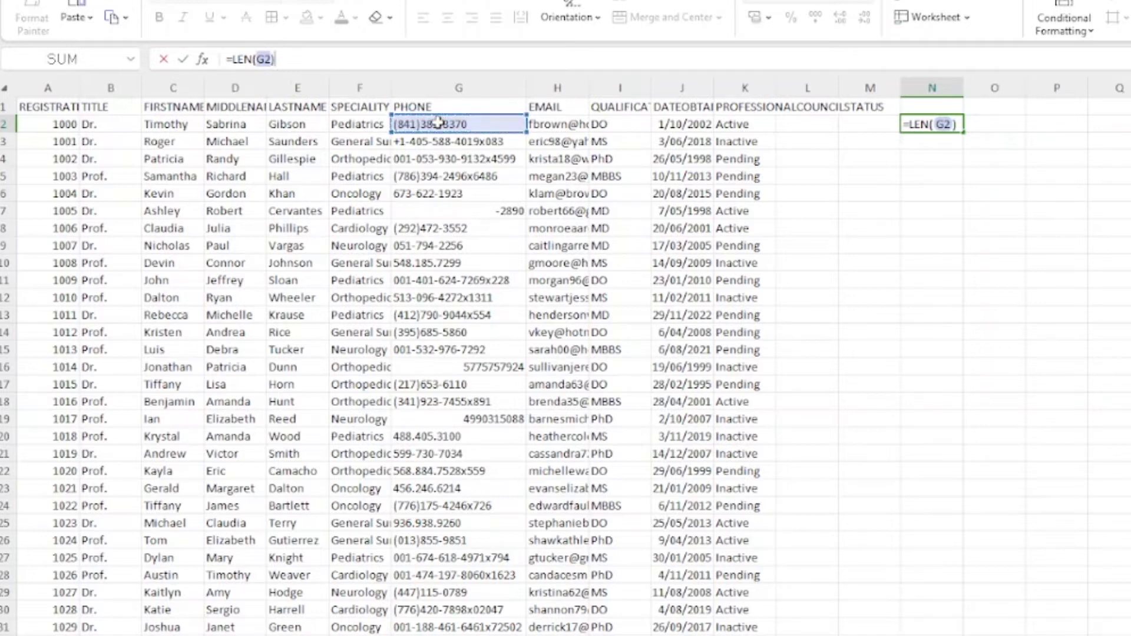
{"action": "key", "text": "Return"}
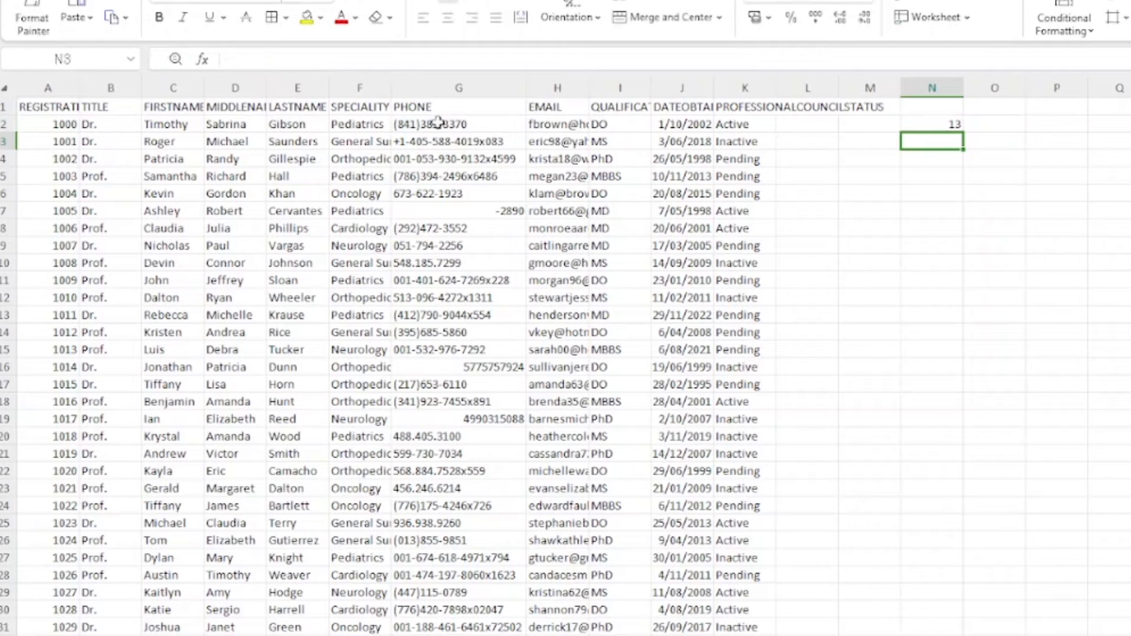
Step: Fill the LEN formula down column N and check the results in rows 4 and 11
{"action": "left_click", "coordinate": [945, 124]}
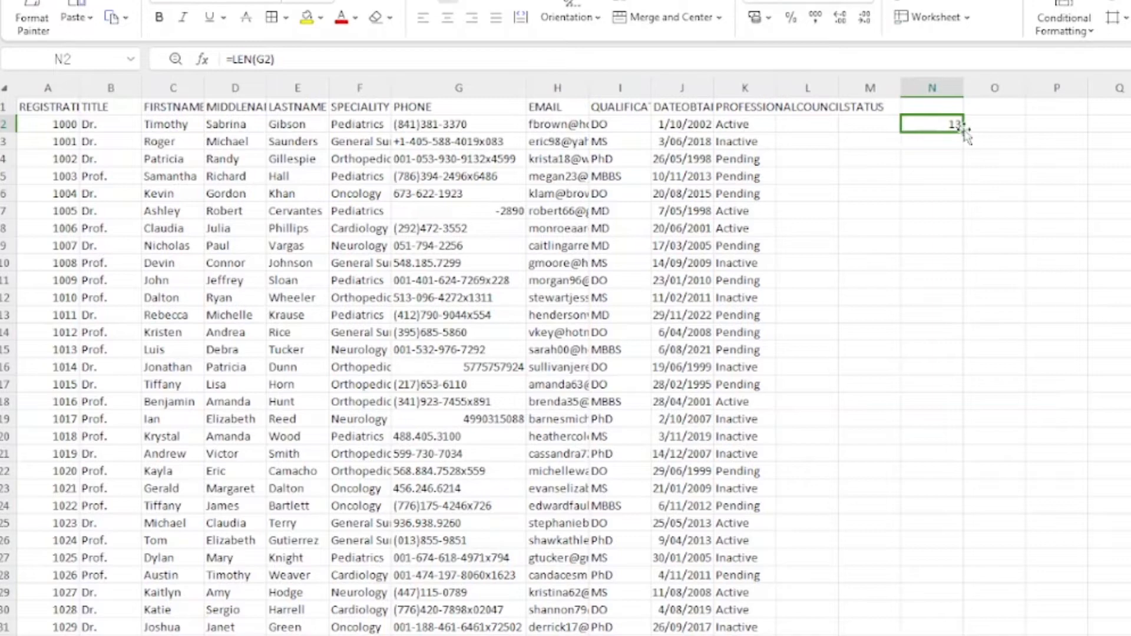
{"action": "left_click_drag", "start_coordinate": [964, 133], "coordinate": [893, 635]}
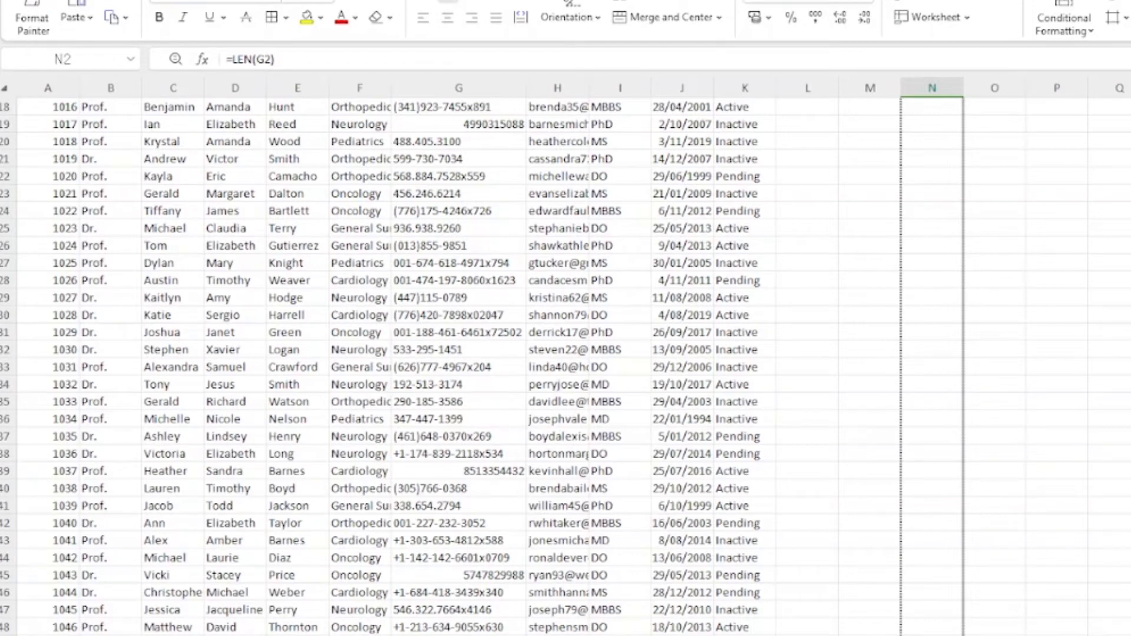
{"action": "left_click_drag", "start_coordinate": [893, 635], "coordinate": [893, 635]}
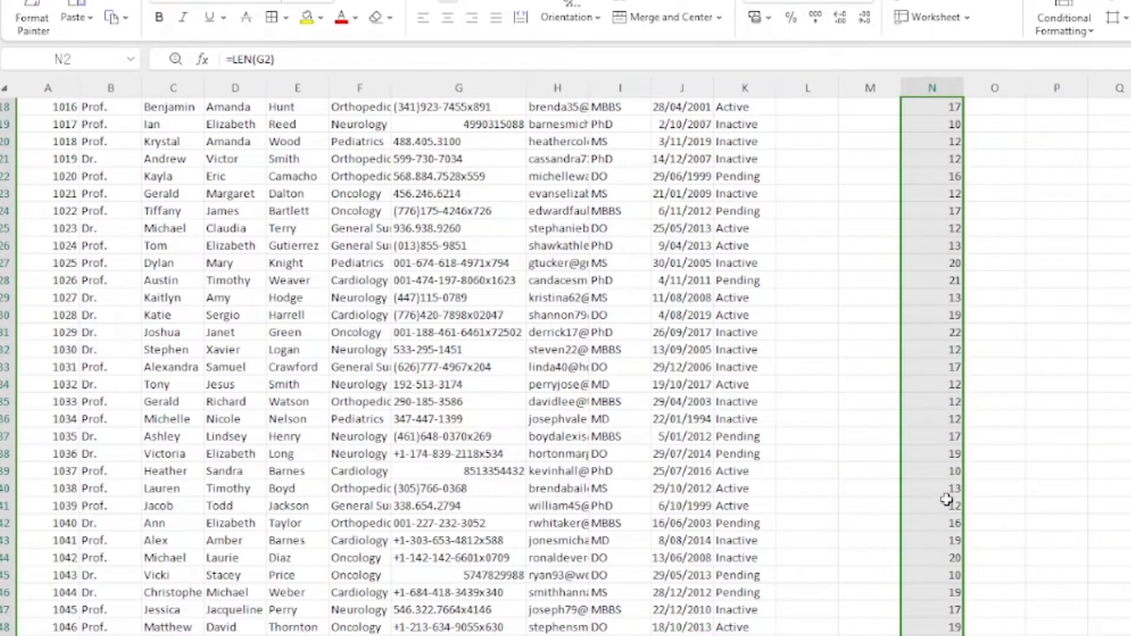
{"action": "scroll", "coordinate": [949, 497], "scroll_direction": "up", "scroll_amount": 6}
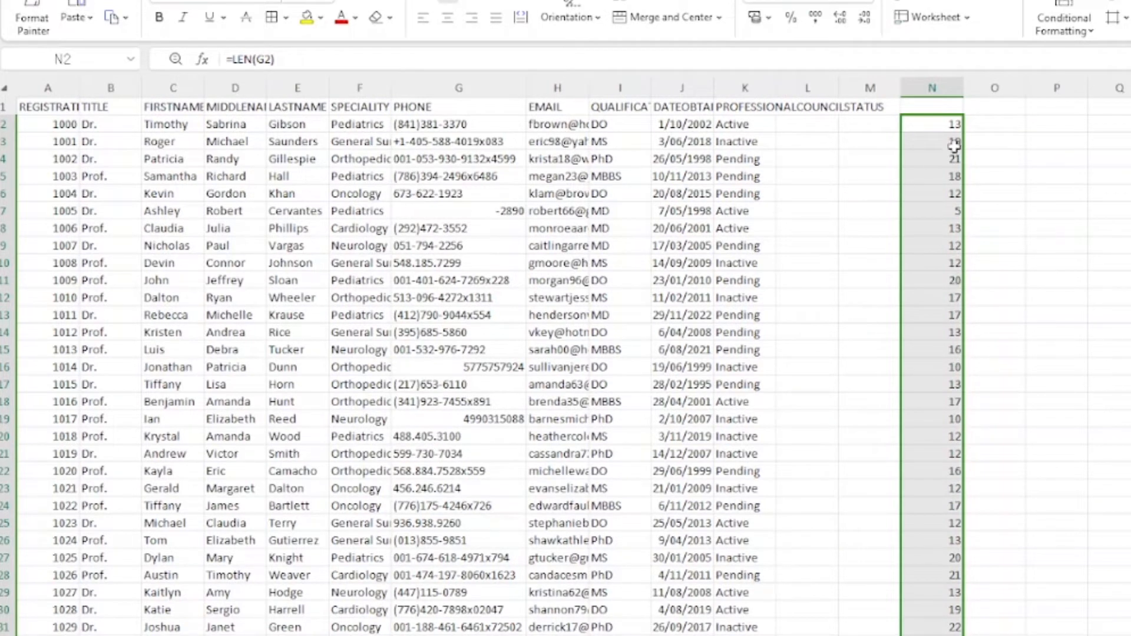
{"action": "left_click", "coordinate": [935, 158]}
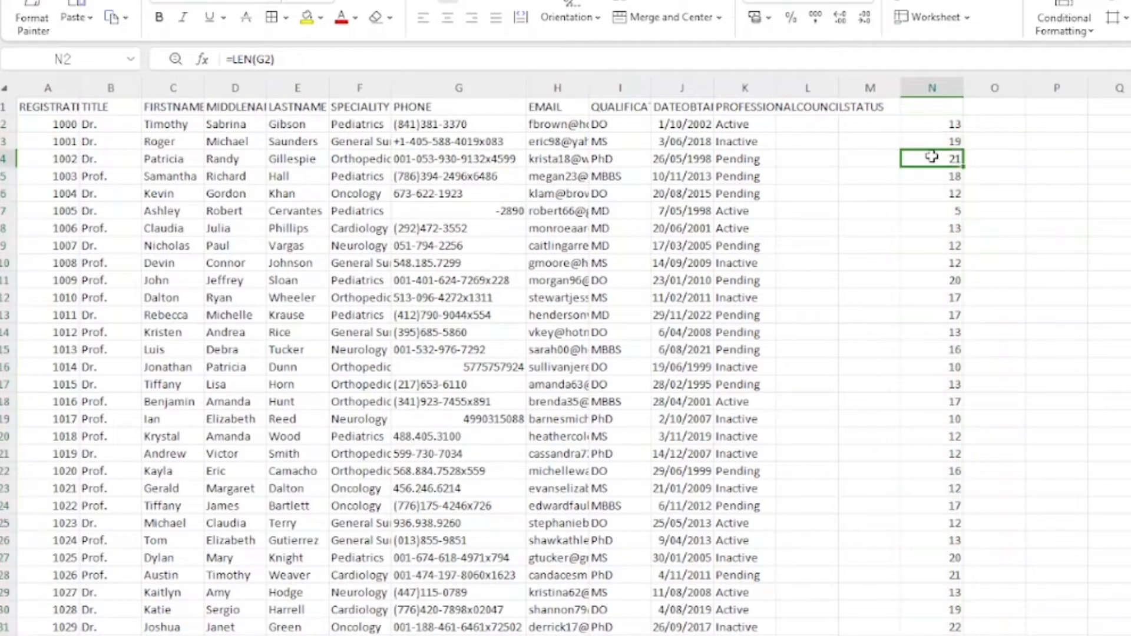
{"action": "left_click", "coordinate": [945, 282]}
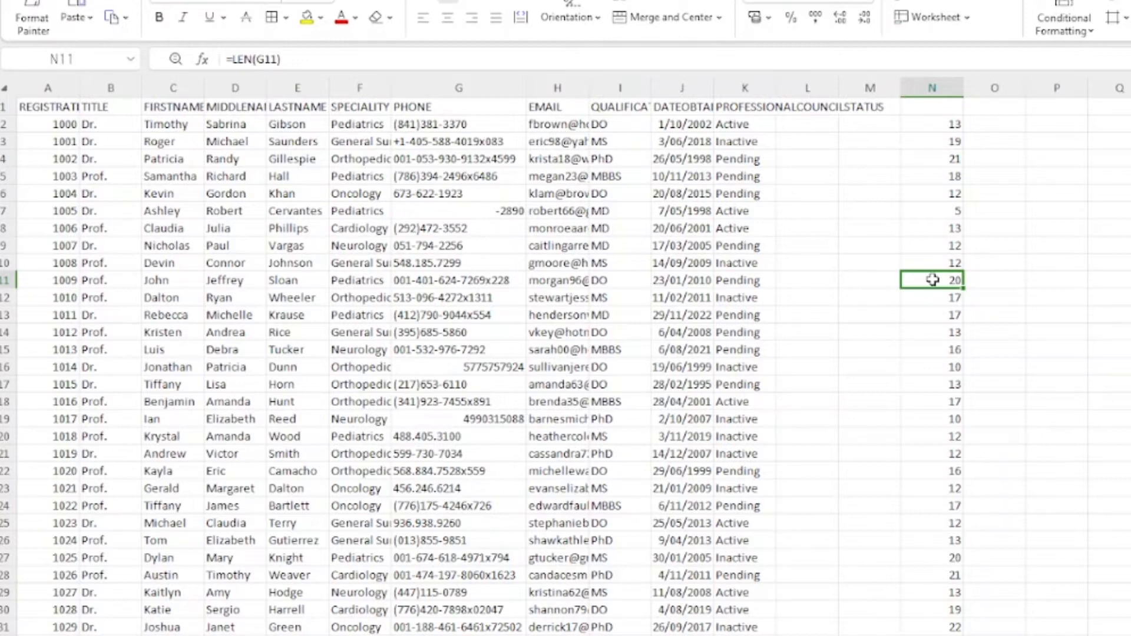
{"action": "scroll", "coordinate": [966, 625], "scroll_direction": "down", "scroll_amount": 11}
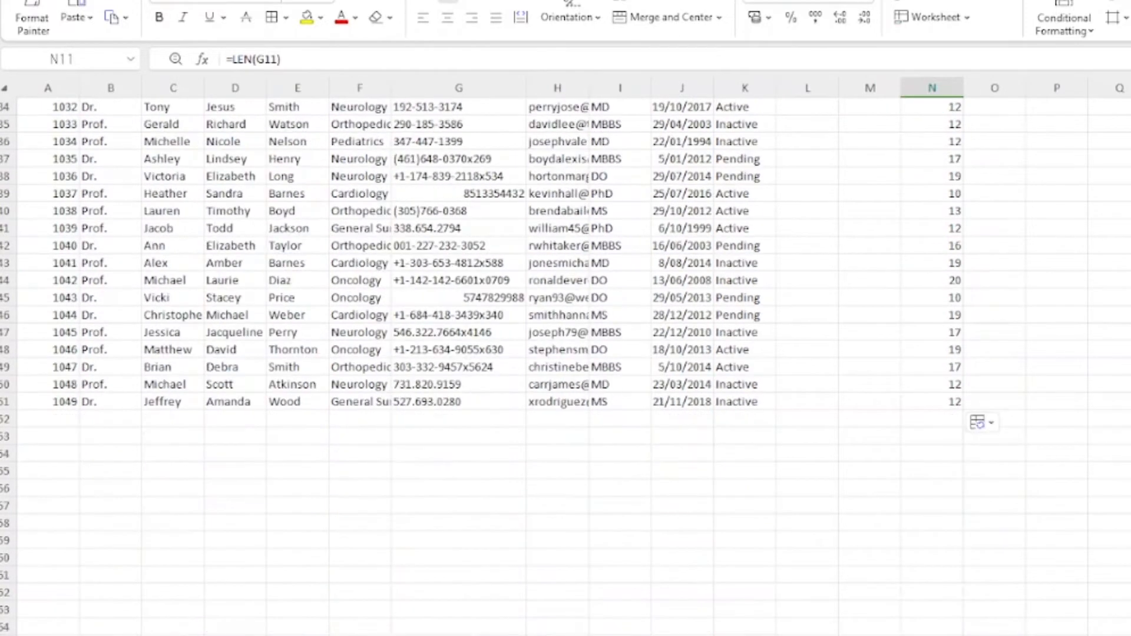
{"action": "scroll", "coordinate": [935, 607], "scroll_direction": "up", "scroll_amount": 11}
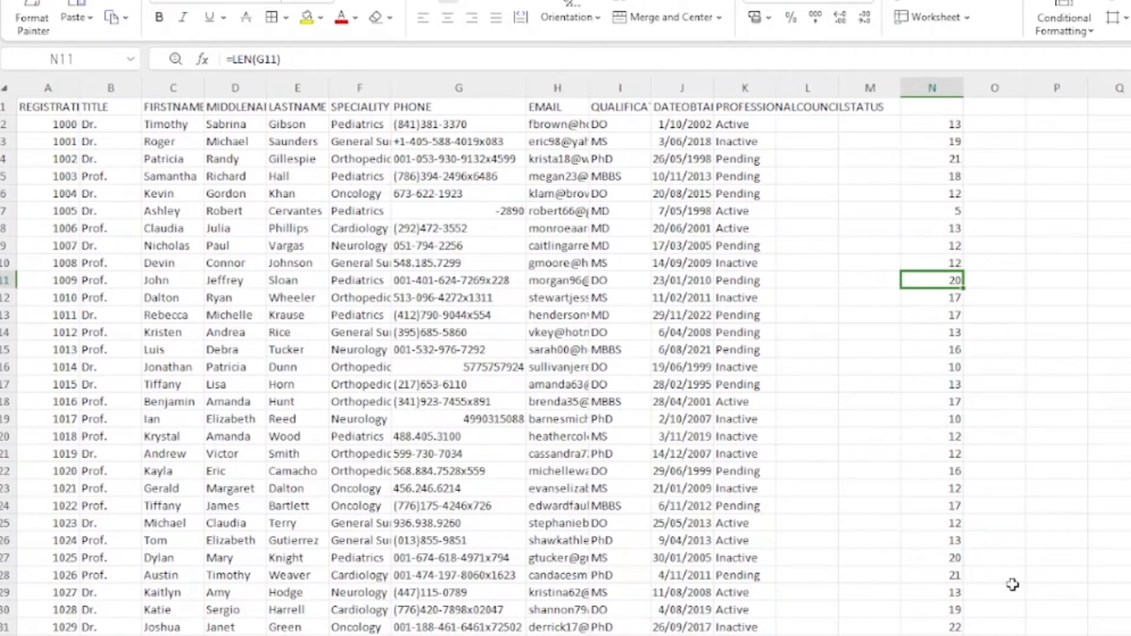
{"action": "left_click", "coordinate": [942, 119]}
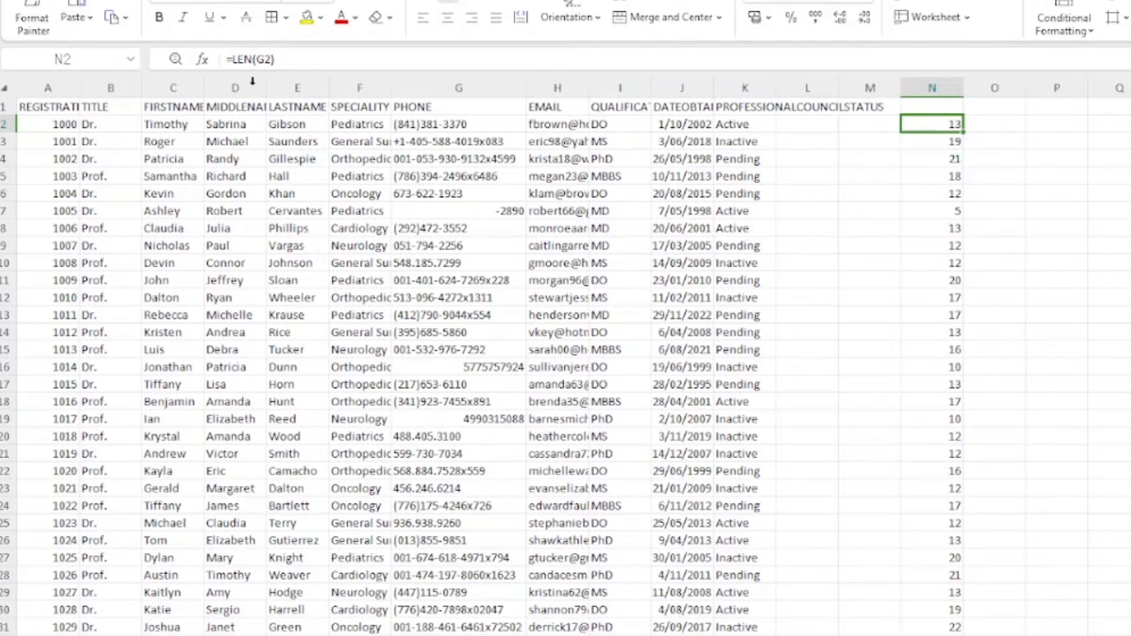
Step: Leave =LEN(G2) unchanged, discard a stray IF in O2, and reopen N2's formula for editing
{"action": "left_click", "coordinate": [233, 59]}
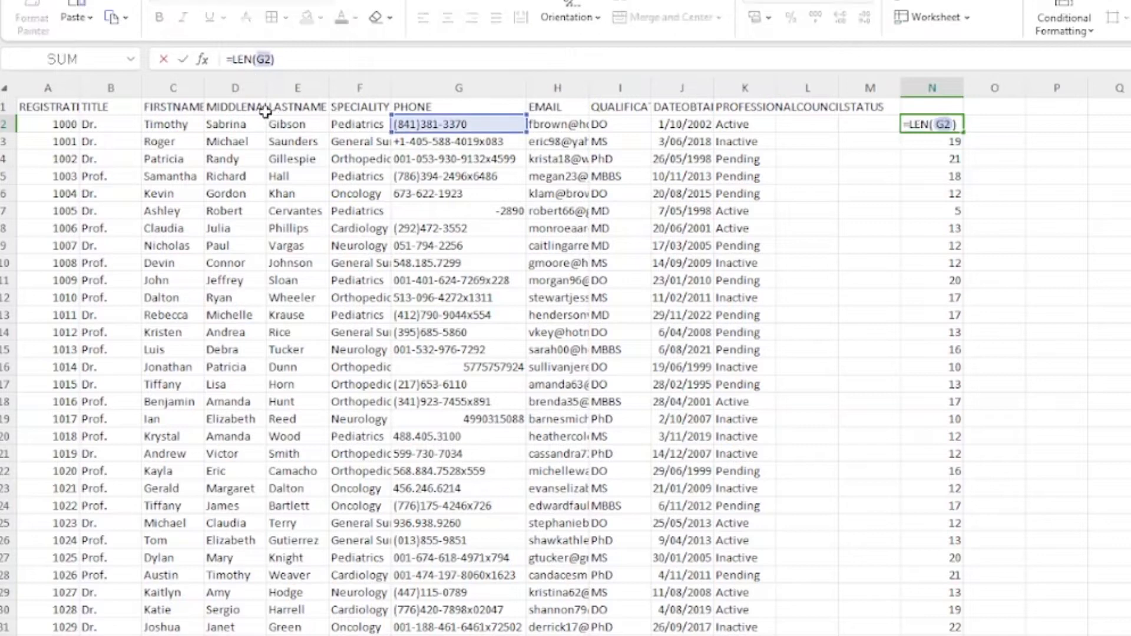
{"action": "key", "text": "Tab"}
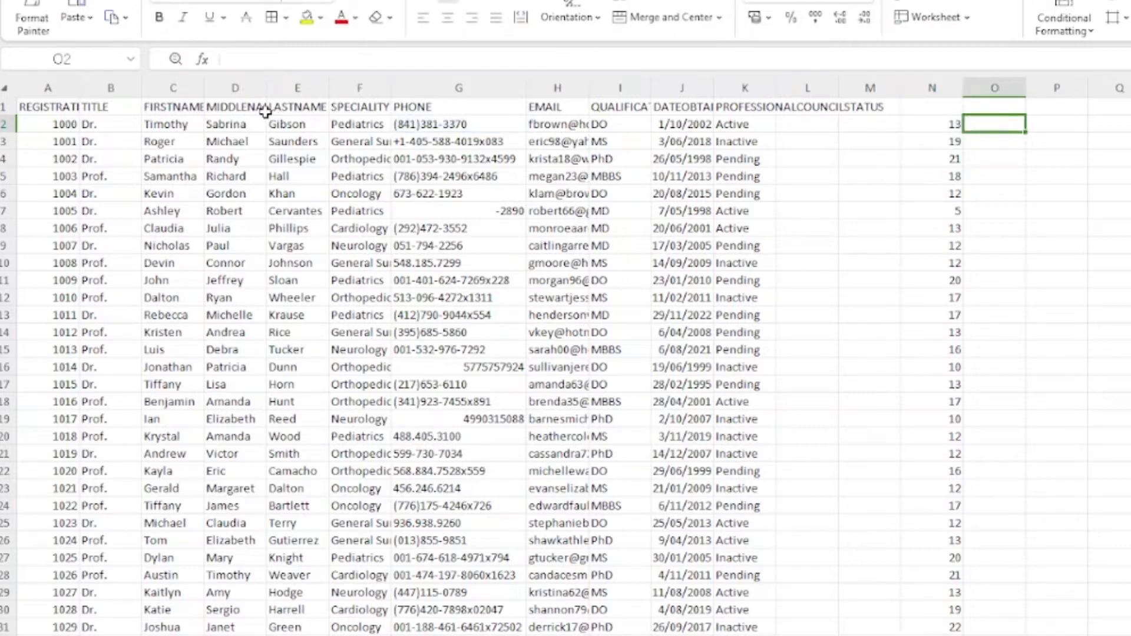
{"action": "type", "text": "IF"}
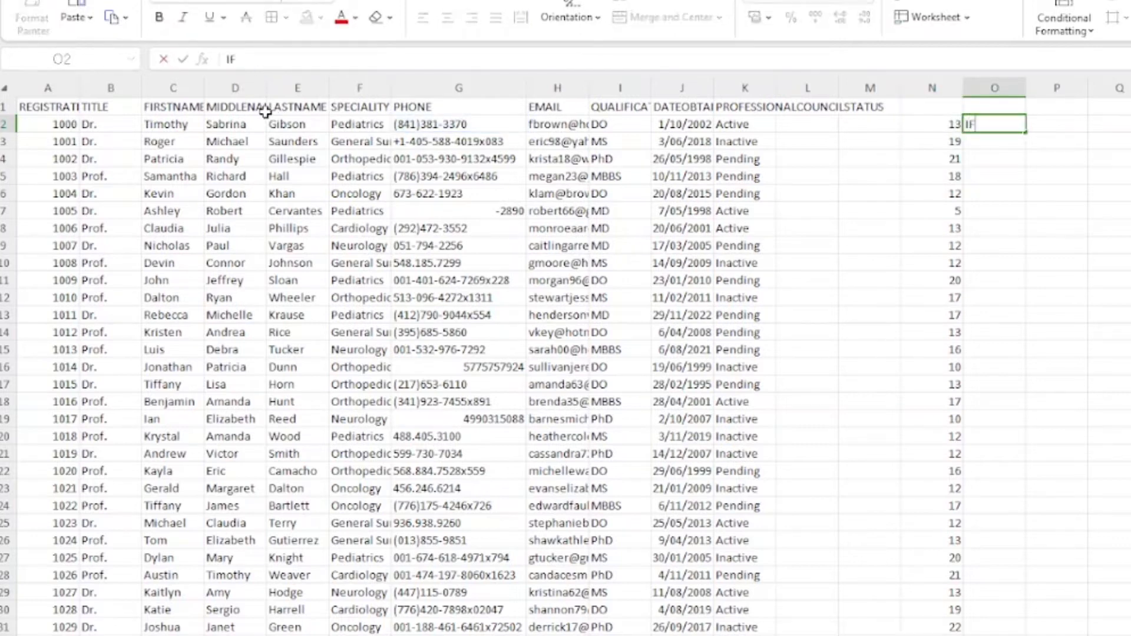
{"action": "key", "text": "BackSpace"}
{"action": "left_click", "coordinate": [938, 123]}
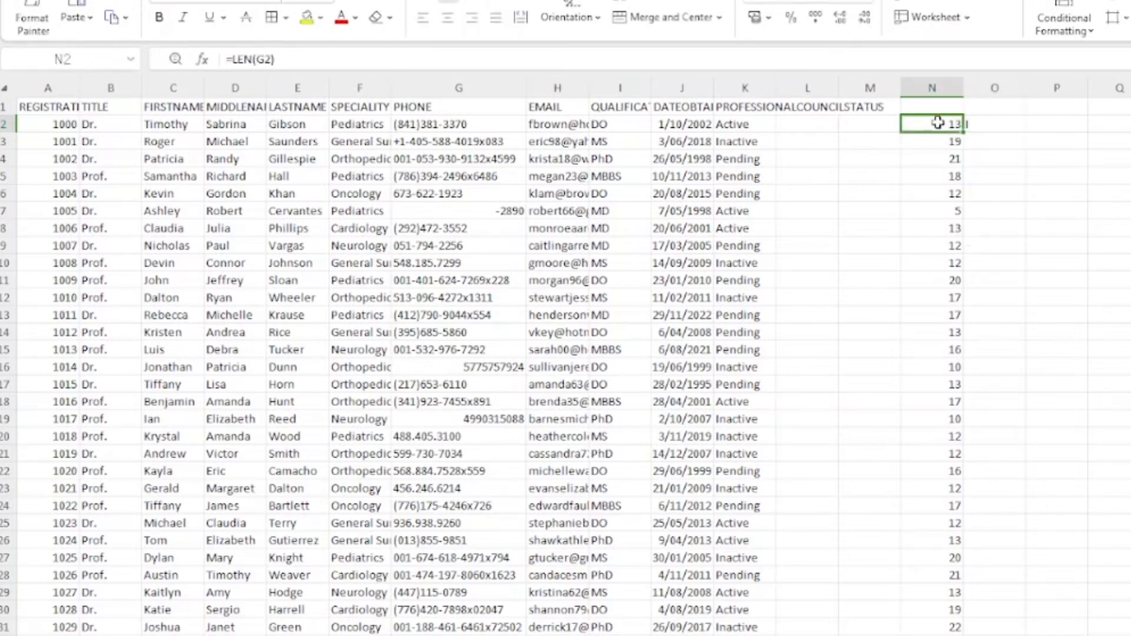
{"action": "left_click", "coordinate": [231, 59]}
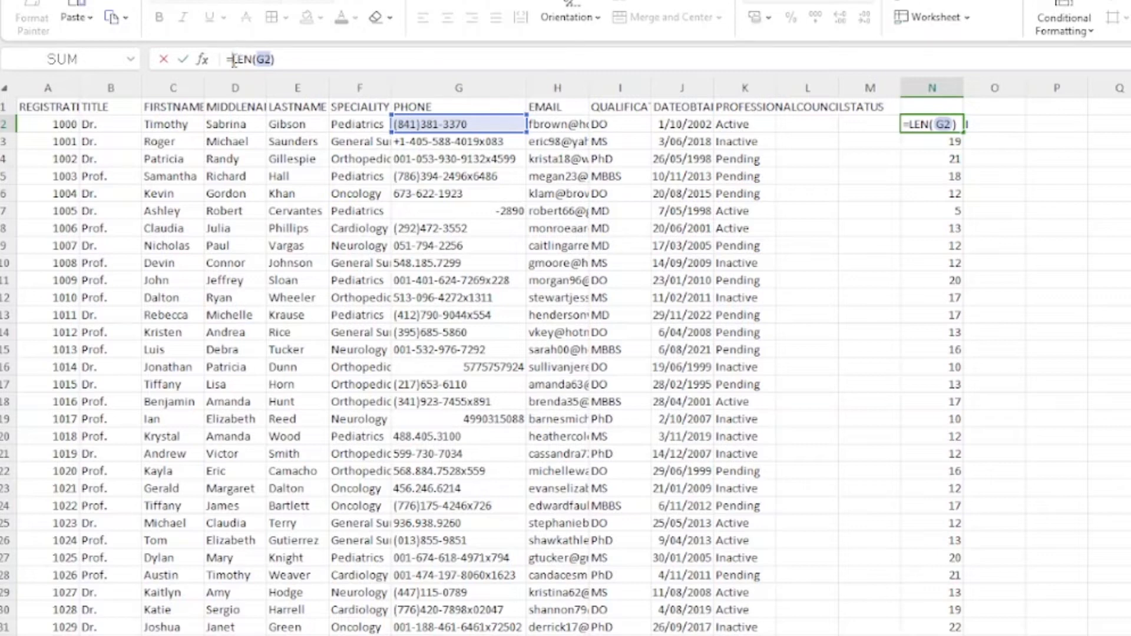
Step: Wrap N2's formula into =IF(LEN(G2)>20, to test for phones over 20 characters
{"action": "left_click", "coordinate": [233, 59]}
{"action": "type", "text": "IF"}
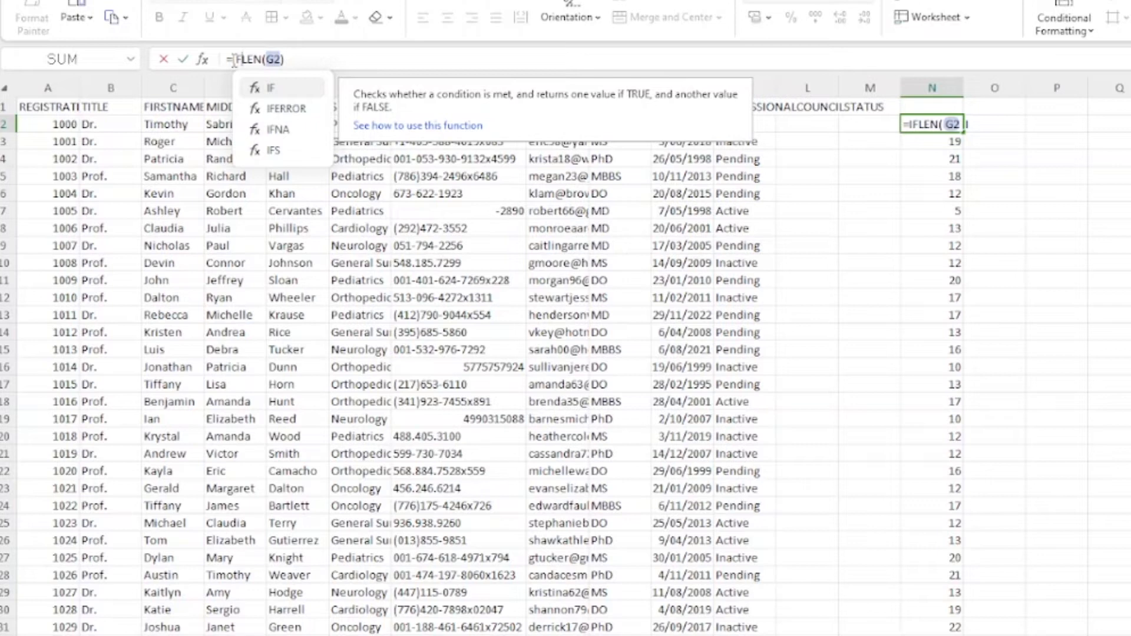
{"action": "type", "text": "("}
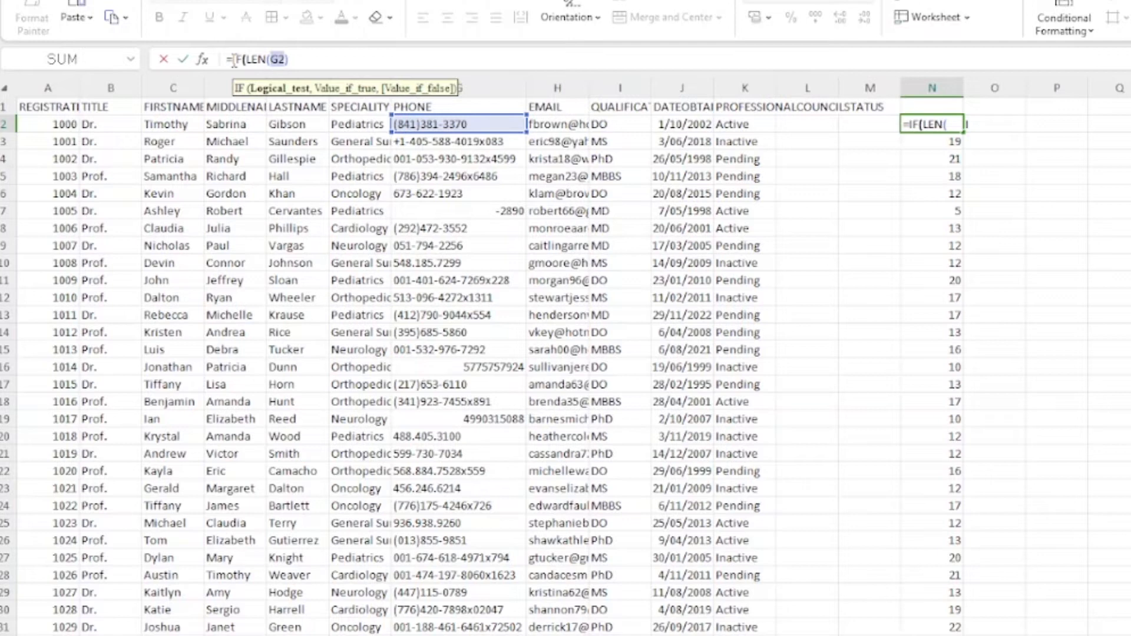
{"action": "key", "text": "Right"}
{"action": "key", "text": "Right"}
{"action": "key", "text": "Right"}
{"action": "key", "text": "Right"}
{"action": "key", "text": "Right"}
{"action": "key", "text": "Right"}
{"action": "key", "text": "Right"}
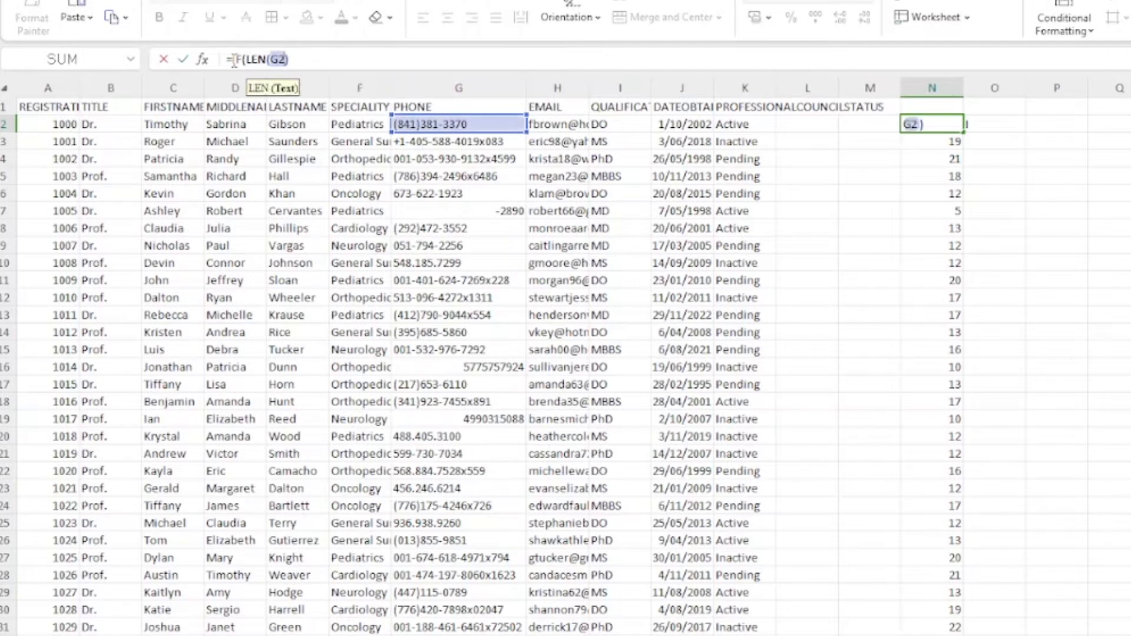
{"action": "key", "text": "Right"}
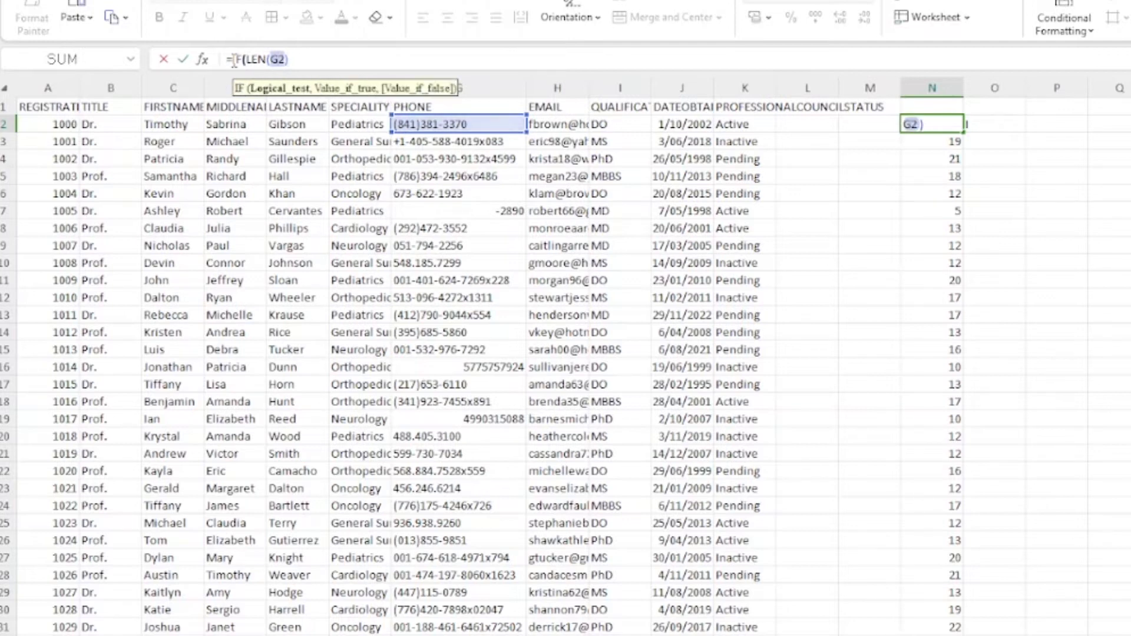
{"action": "type", "text": ">20,"}
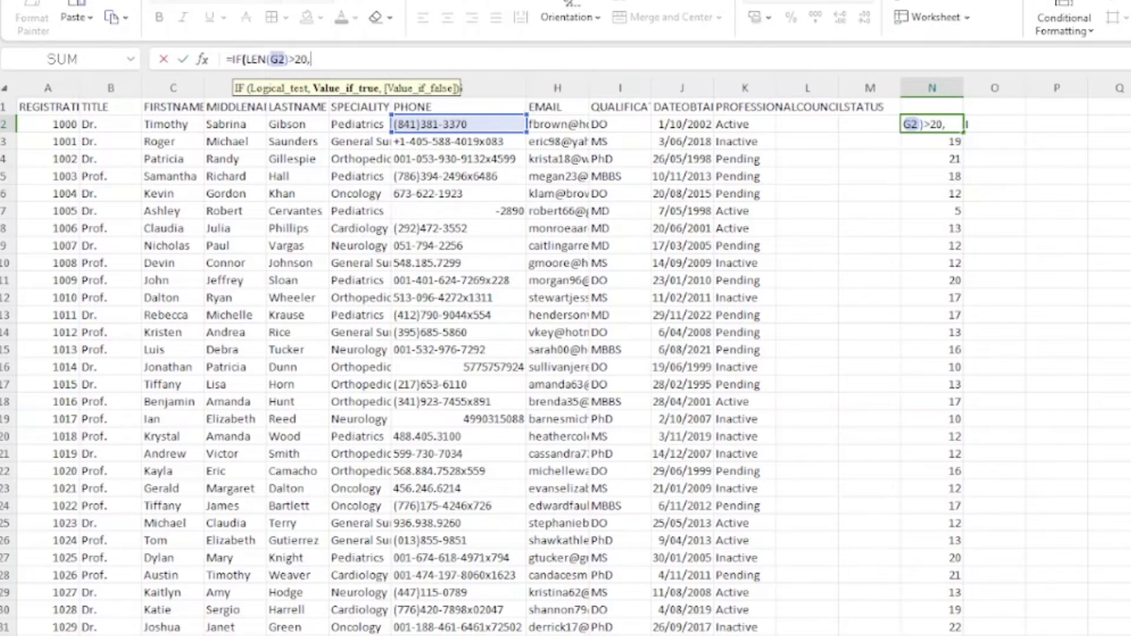
Step: Complete N2 as =IF(LEN(G2)>20,LEFT(G2,20),G2) and commit it
{"action": "type", "text": "left"}
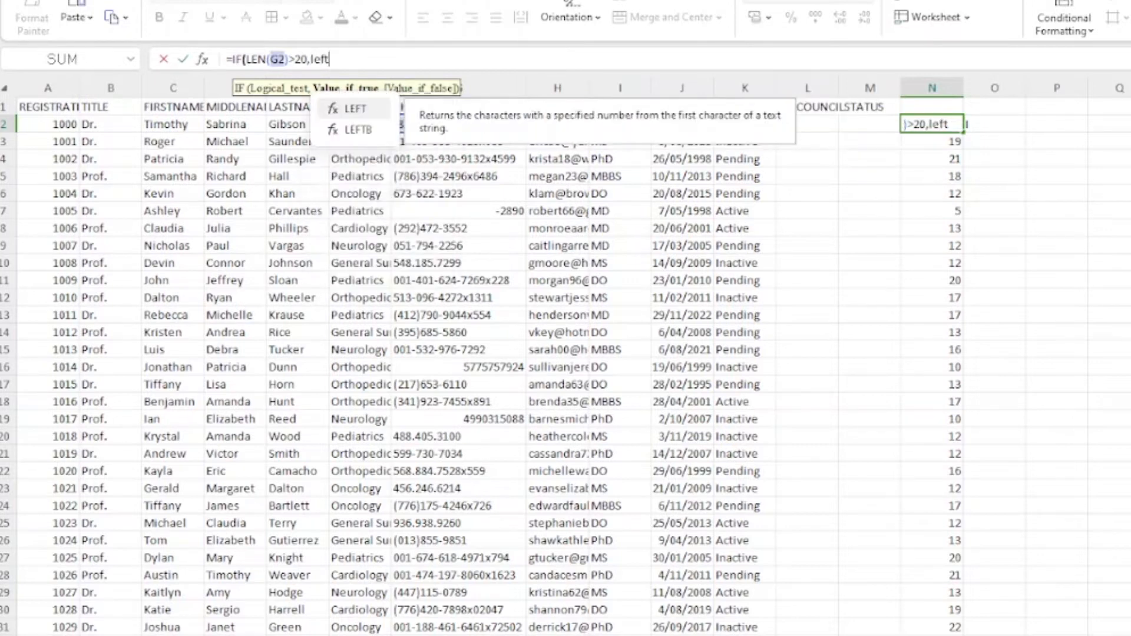
{"action": "key", "text": "BackSpace"}
{"action": "key", "text": "BackSpace"}
{"action": "key", "text": "BackSpace"}
{"action": "key", "text": "BackSpace"}
{"action": "type", "text": "LEFT("}
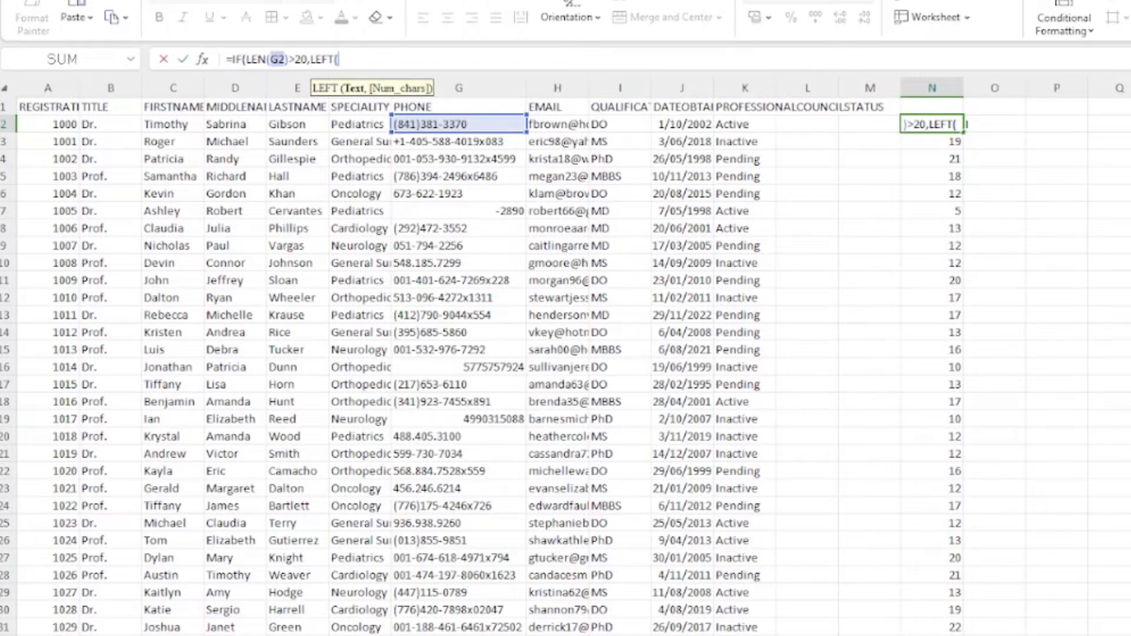
{"action": "type", "text": "G2"}
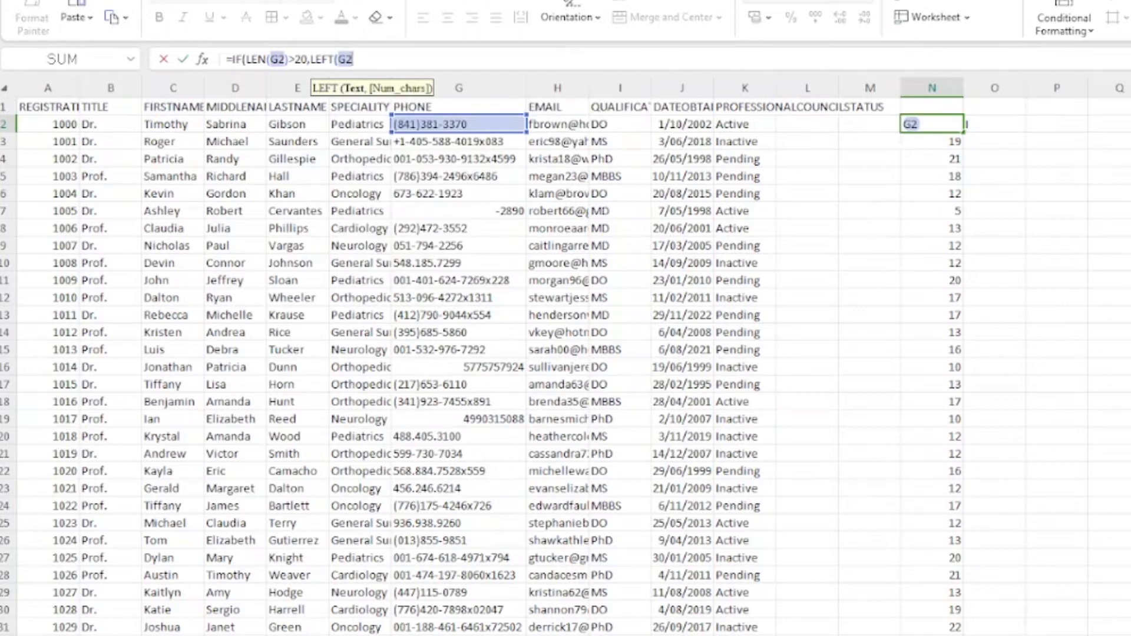
{"action": "type", "text": ","}
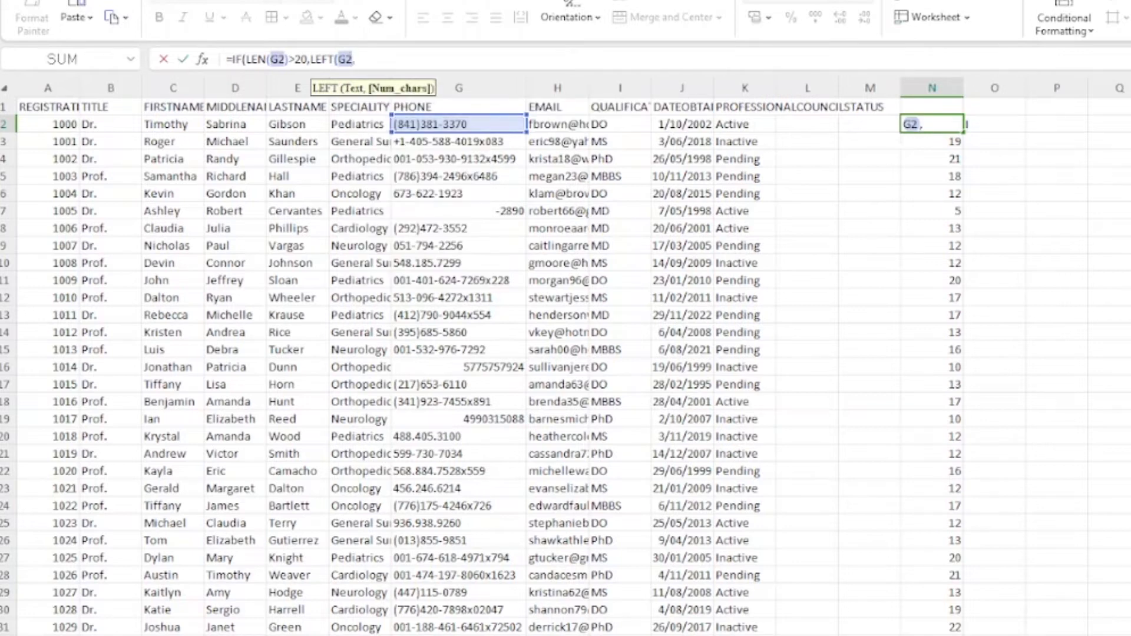
{"action": "type", "text": "20)"}
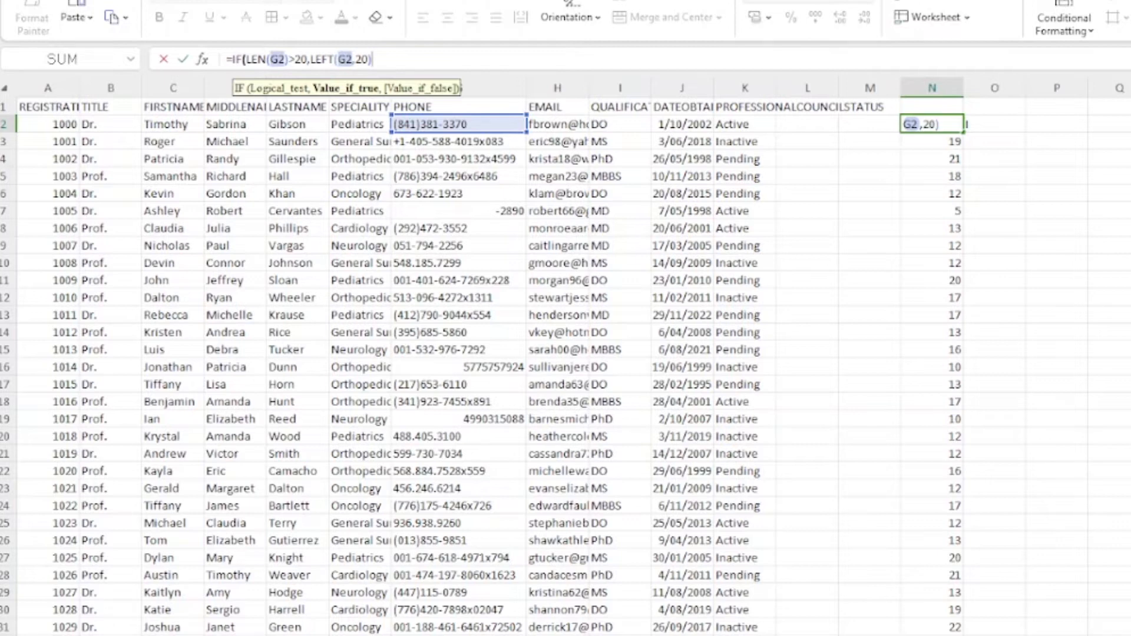
{"action": "type", "text": ","}
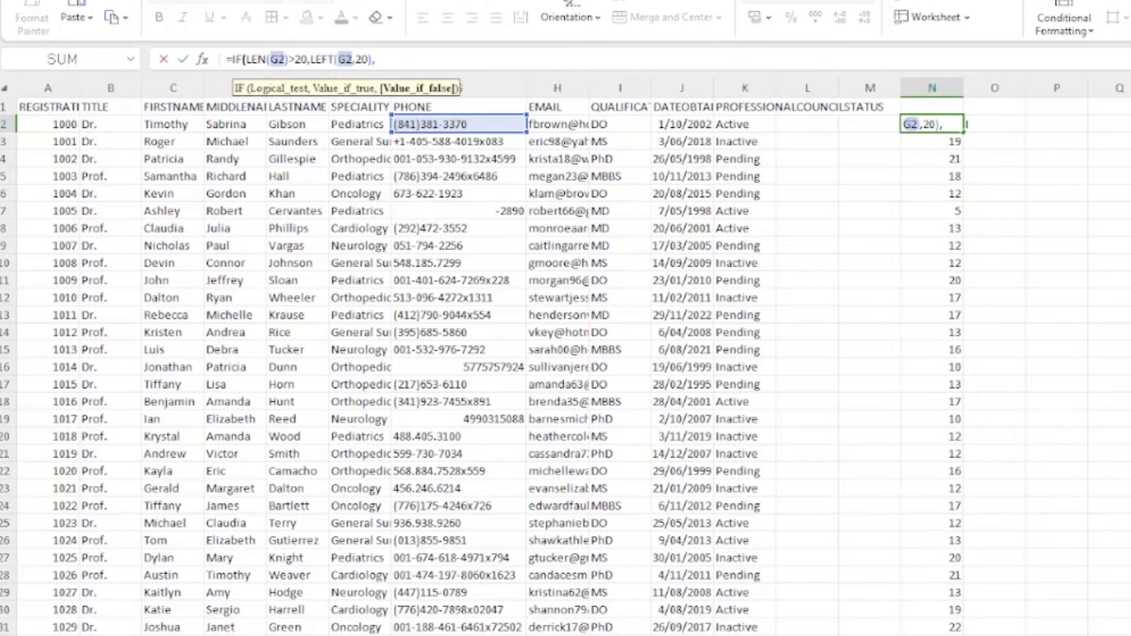
{"action": "type", "text": "G2"}
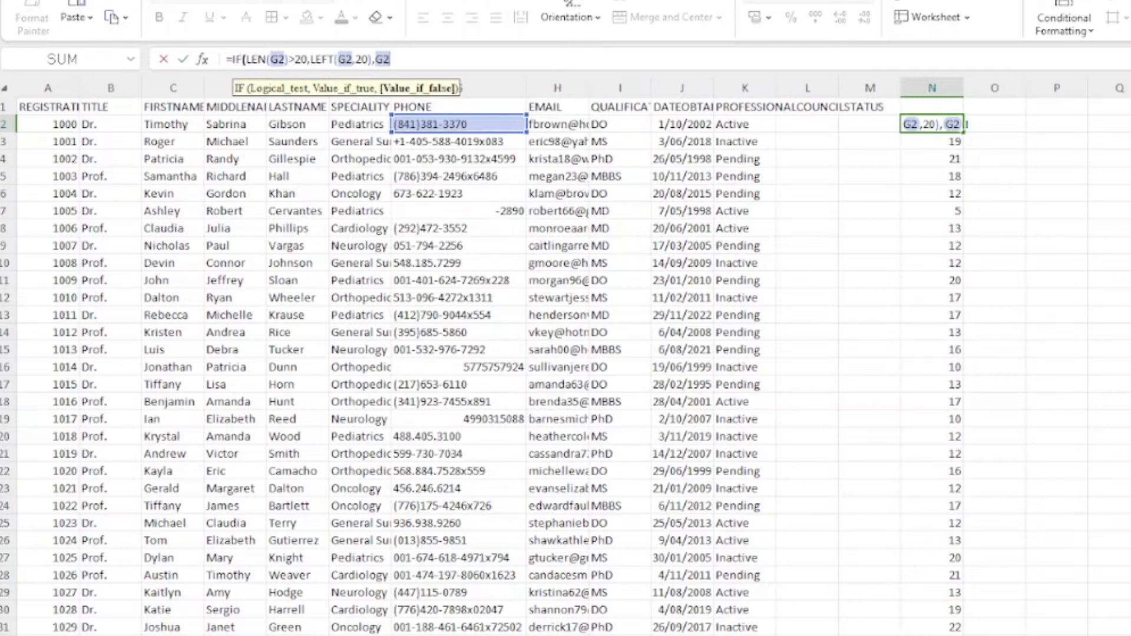
{"action": "type", "text": ")"}
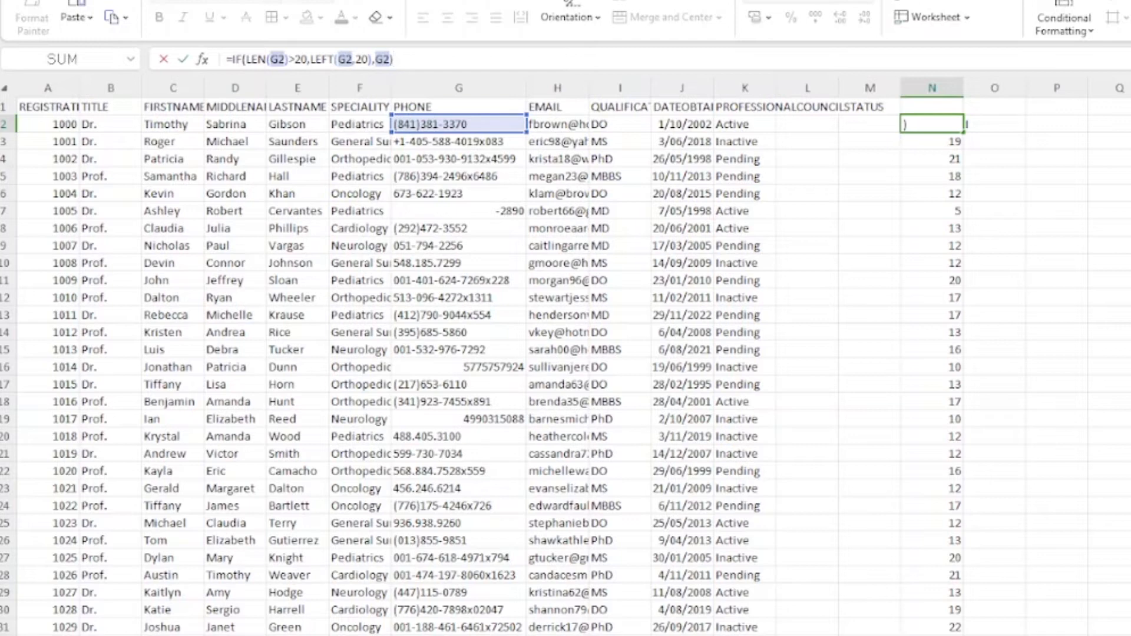
{"action": "key", "text": "Return"}
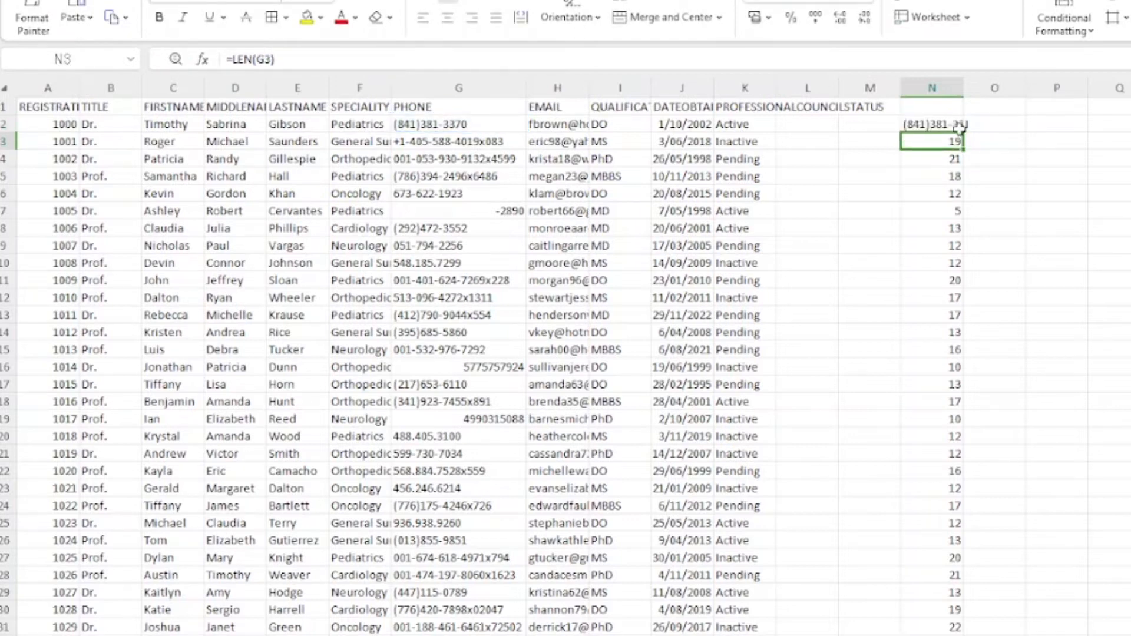
Step: Autofit column N and fill the N2 trimming formula down to the last doctor row
{"action": "left_click", "coordinate": [988, 125]}
{"action": "key", "text": "Escape"}
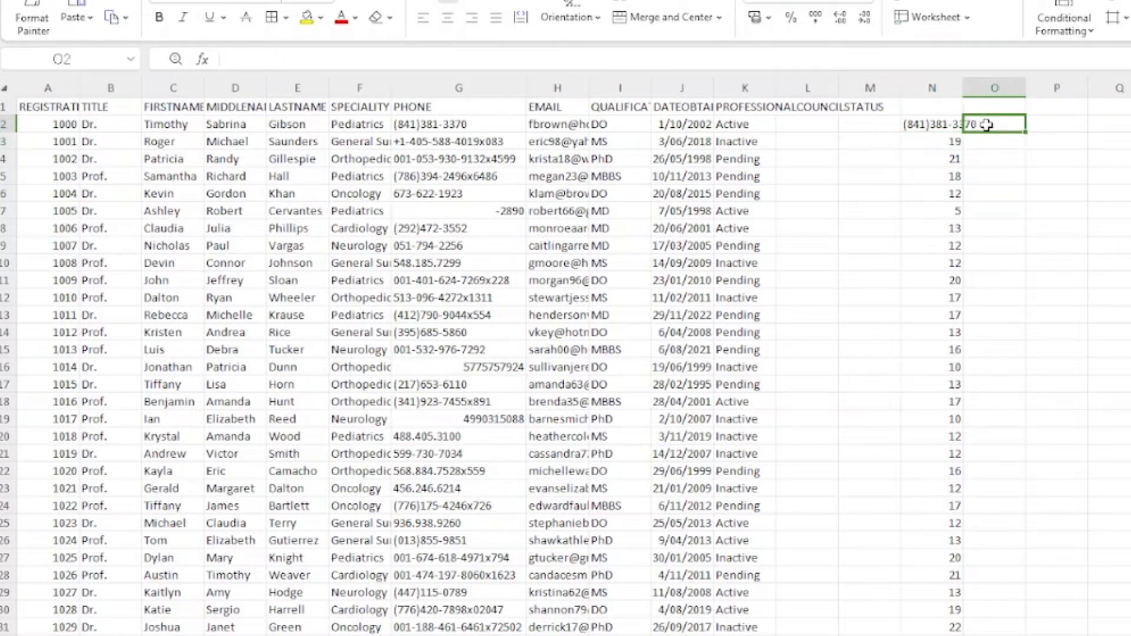
{"action": "double_click", "coordinate": [963, 88]}
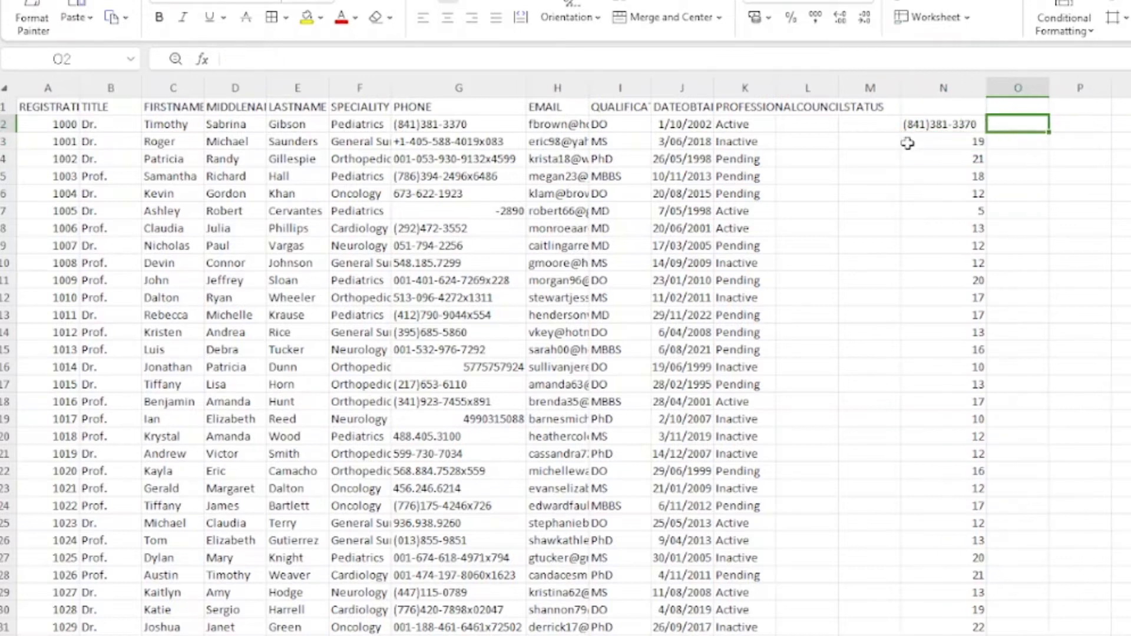
{"action": "left_click", "coordinate": [930, 123]}
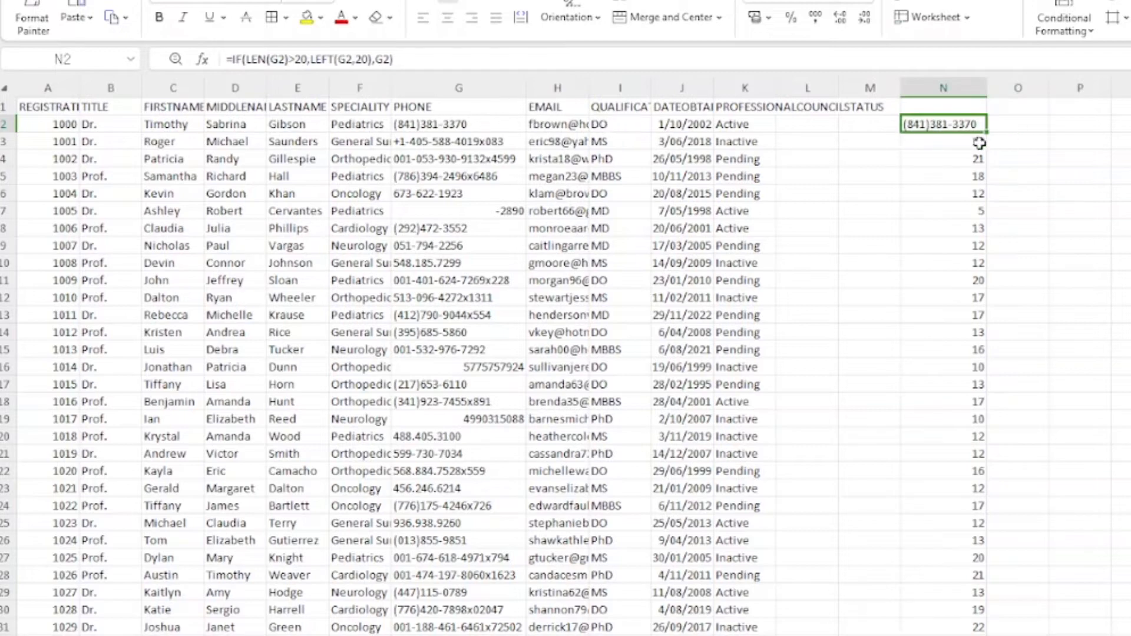
{"action": "left_click_drag", "start_coordinate": [985, 134], "coordinate": [980, 635]}
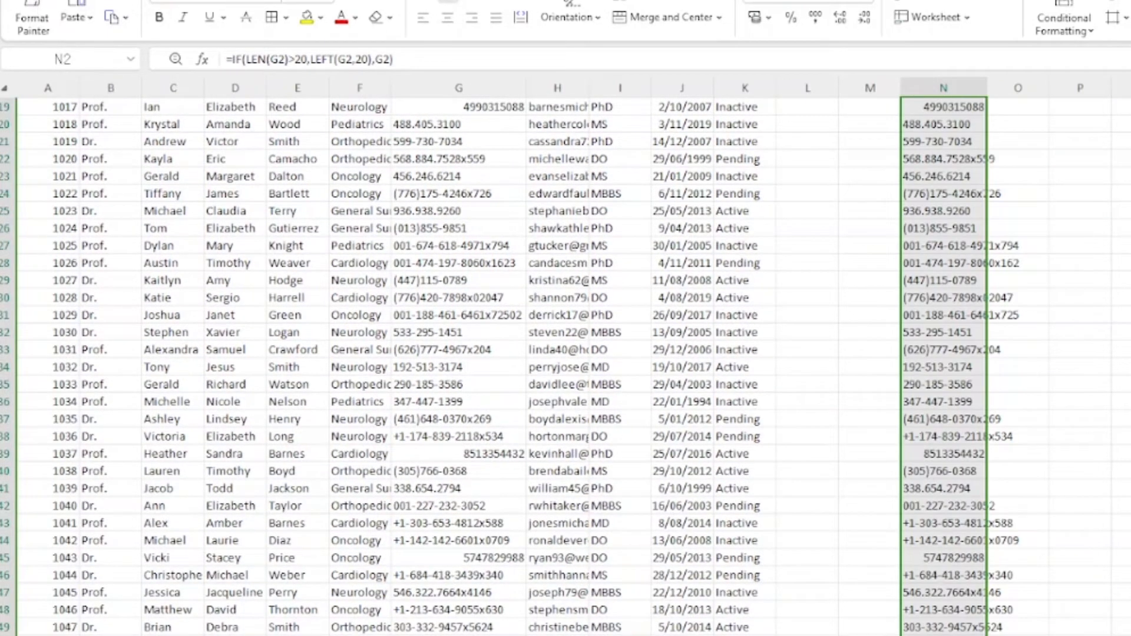
{"action": "scroll", "coordinate": [946, 554], "scroll_direction": "up", "scroll_amount": 6}
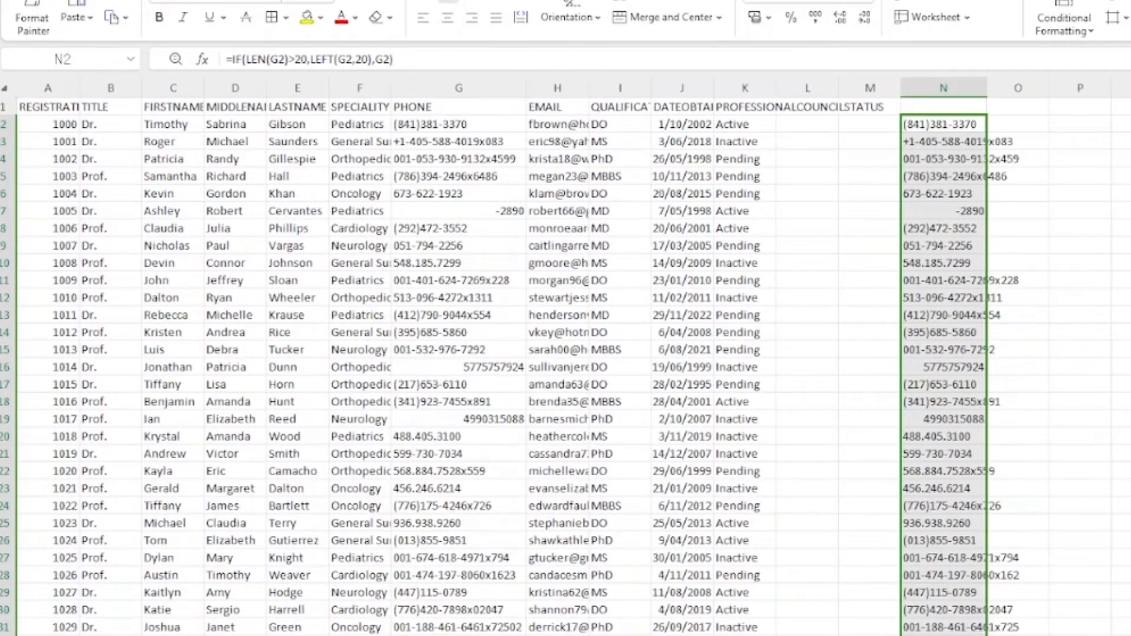
Step: Copy column N's trimmed phones and paste them as values starting at G2
{"action": "right_click", "coordinate": [961, 186]}
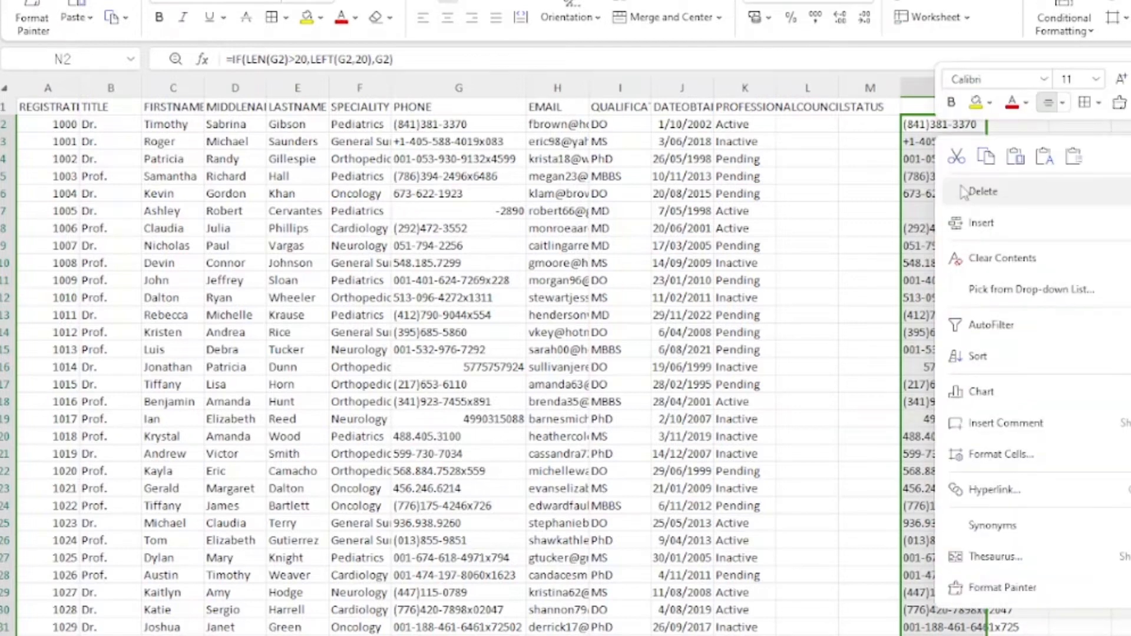
{"action": "left_click", "coordinate": [986, 156]}
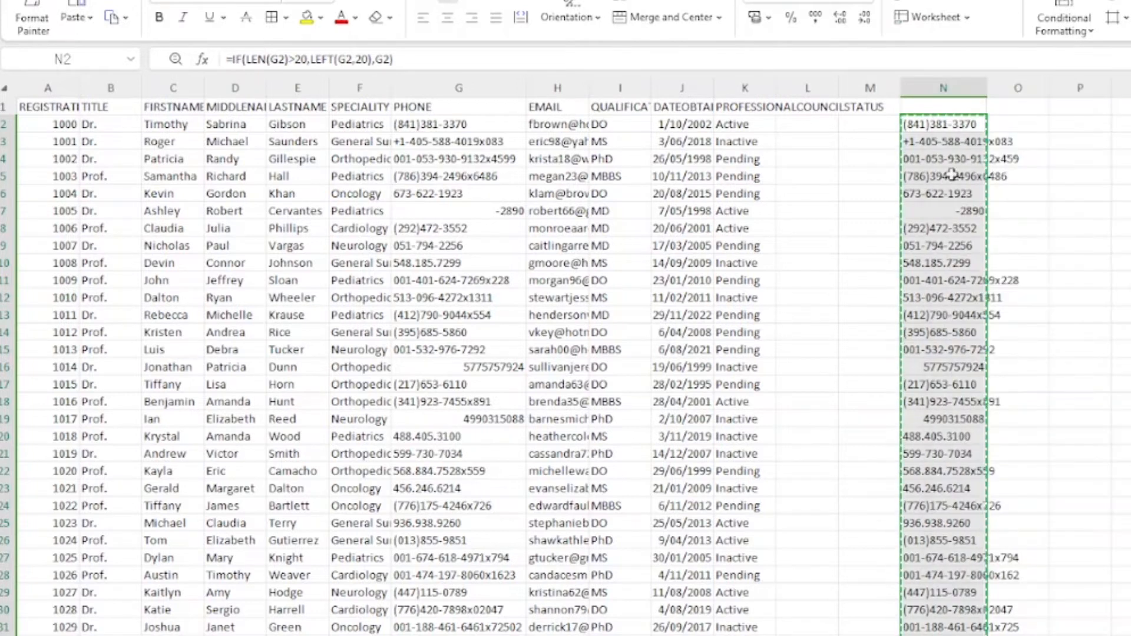
{"action": "left_click", "coordinate": [433, 123]}
{"action": "right_click", "coordinate": [433, 124]}
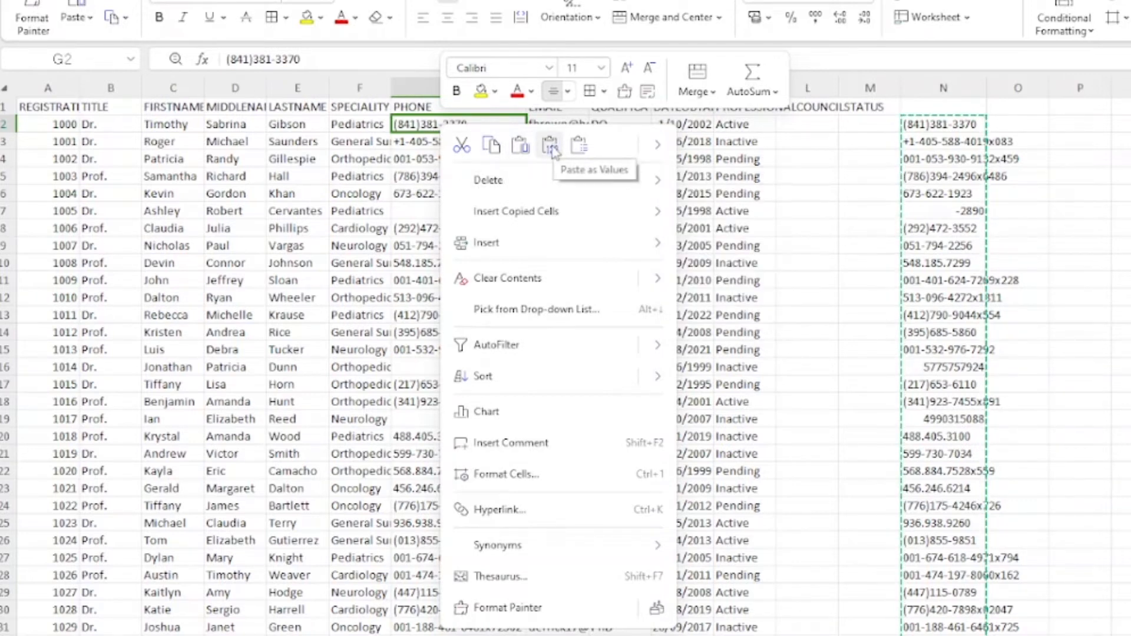
{"action": "left_click", "coordinate": [551, 146]}
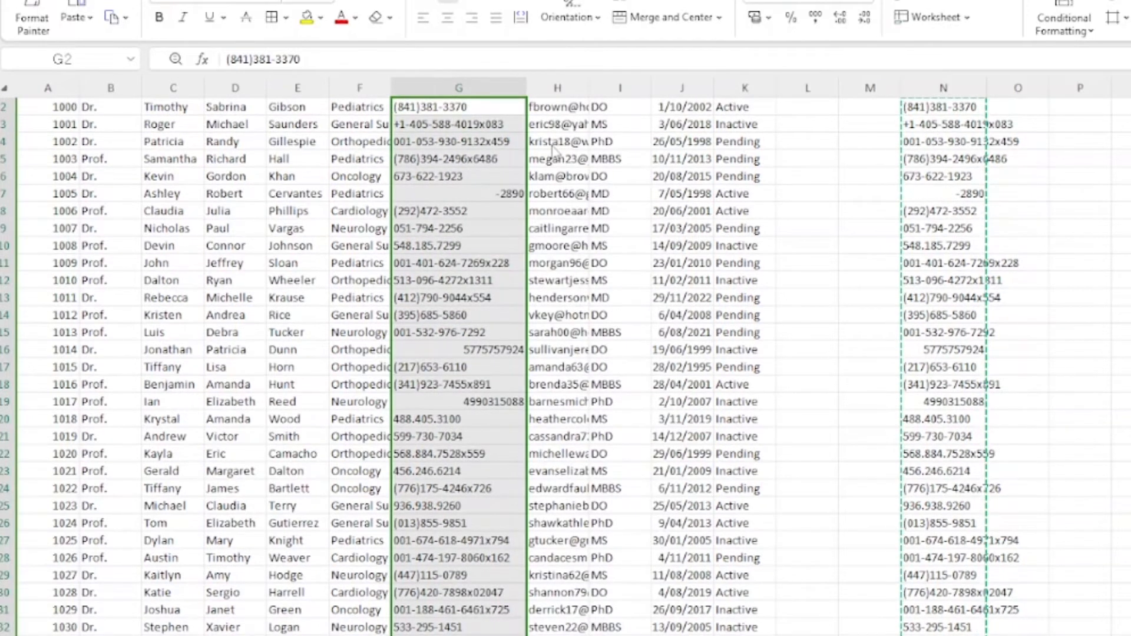
{"action": "scroll", "coordinate": [443, 243], "scroll_direction": "up", "scroll_amount": 1}
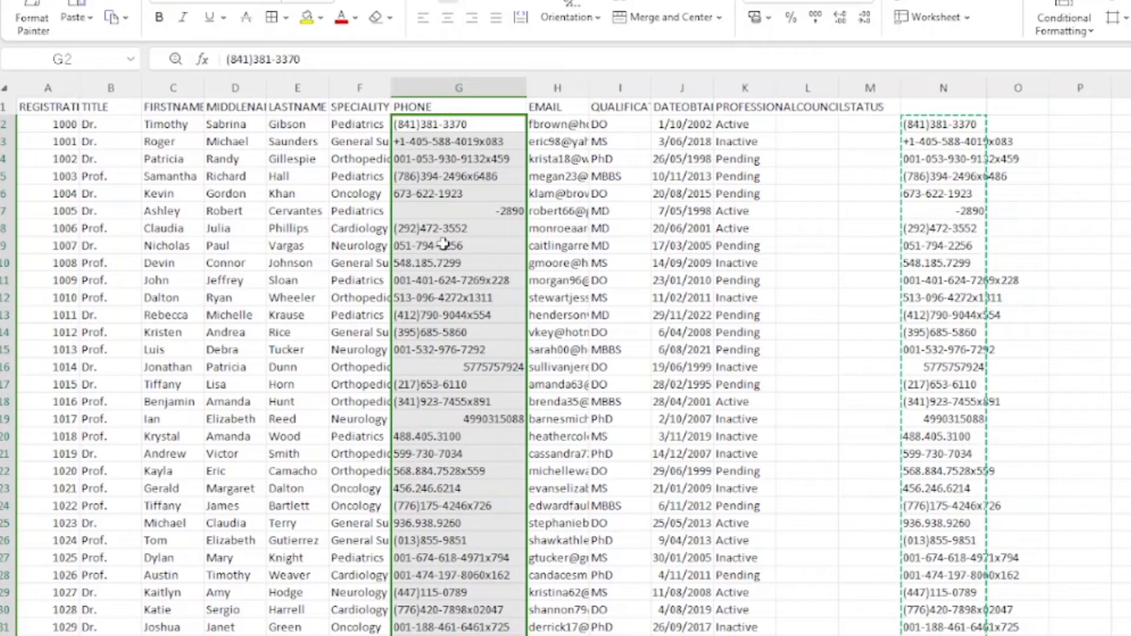
Step: Check the pasted phone values in column G from G2 down to G36
{"action": "left_click", "coordinate": [491, 162]}
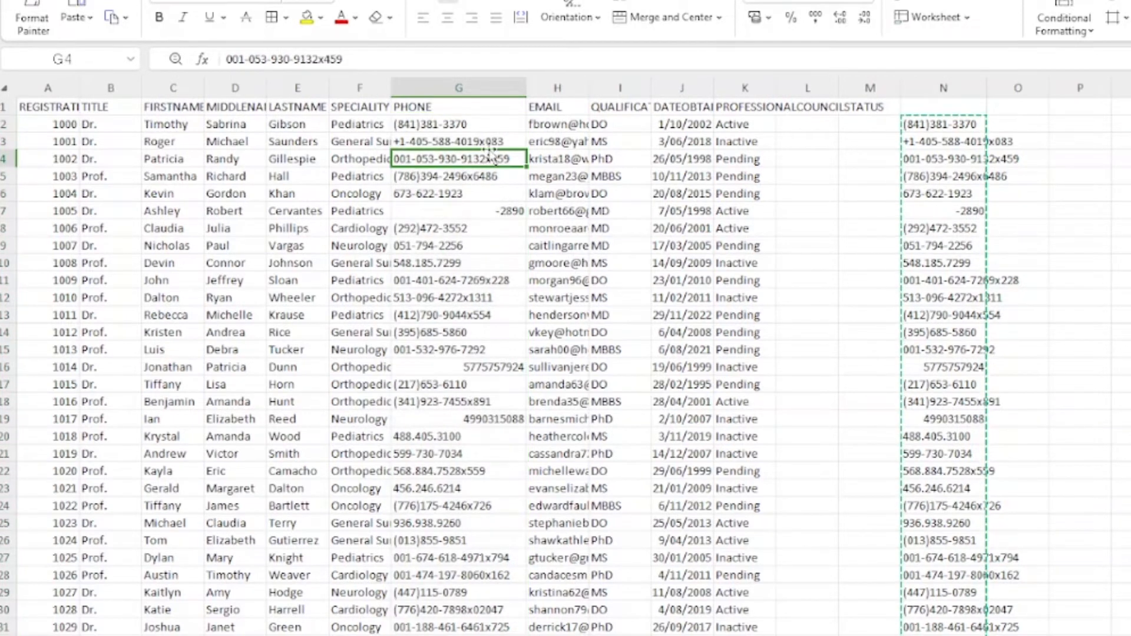
{"action": "left_click", "coordinate": [487, 144]}
{"action": "left_click", "coordinate": [473, 124]}
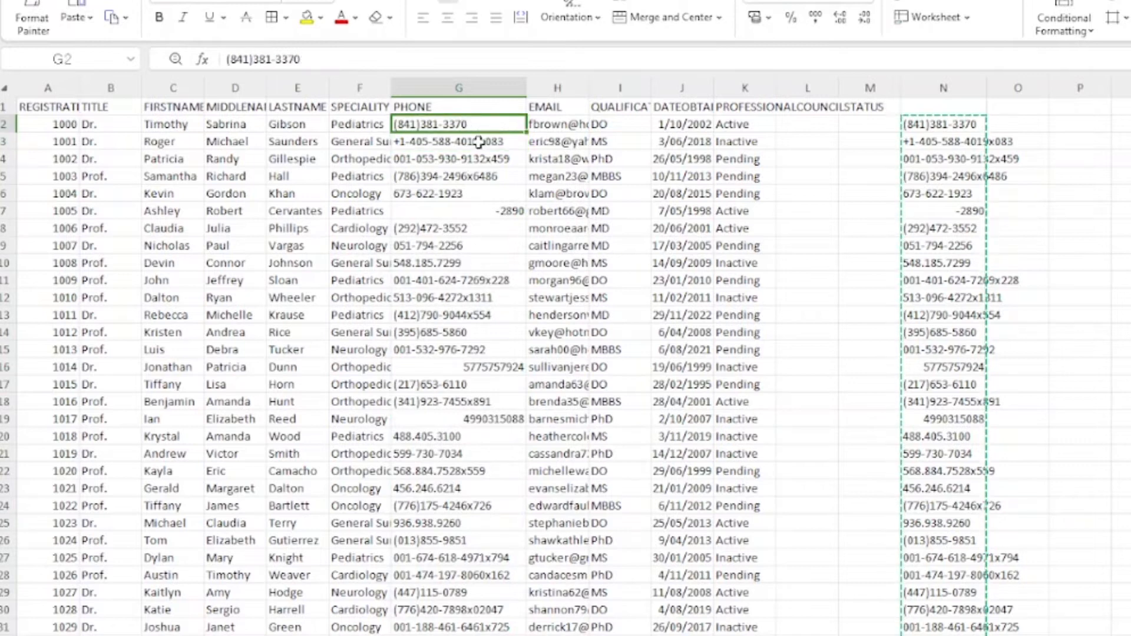
{"action": "left_click", "coordinate": [478, 142]}
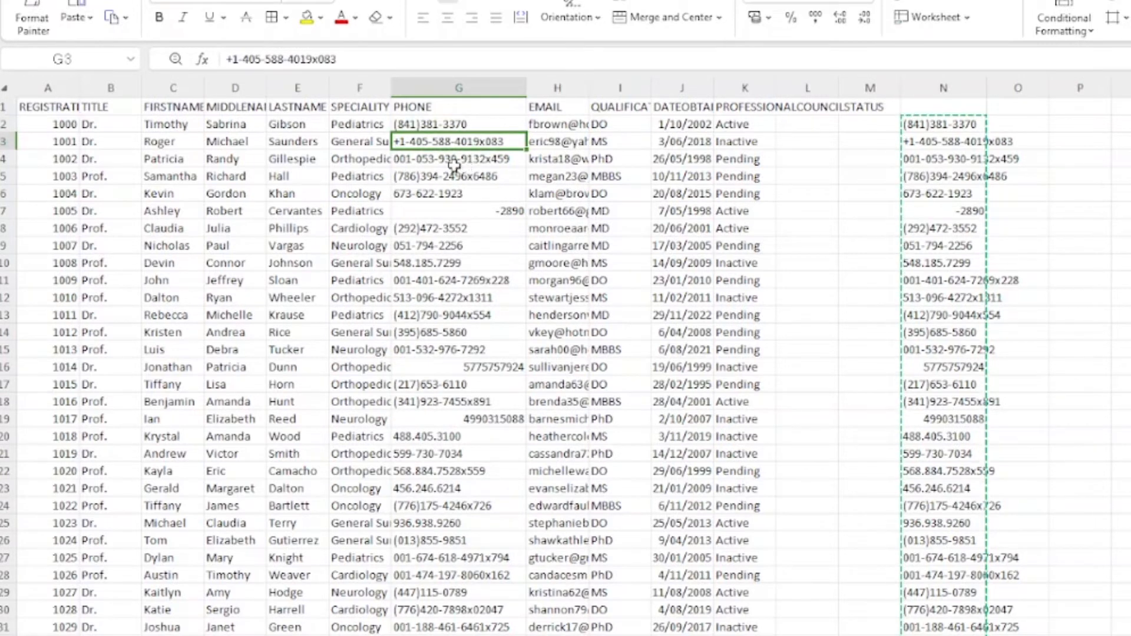
{"action": "left_click", "coordinate": [456, 163]}
{"action": "left_click", "coordinate": [458, 180]}
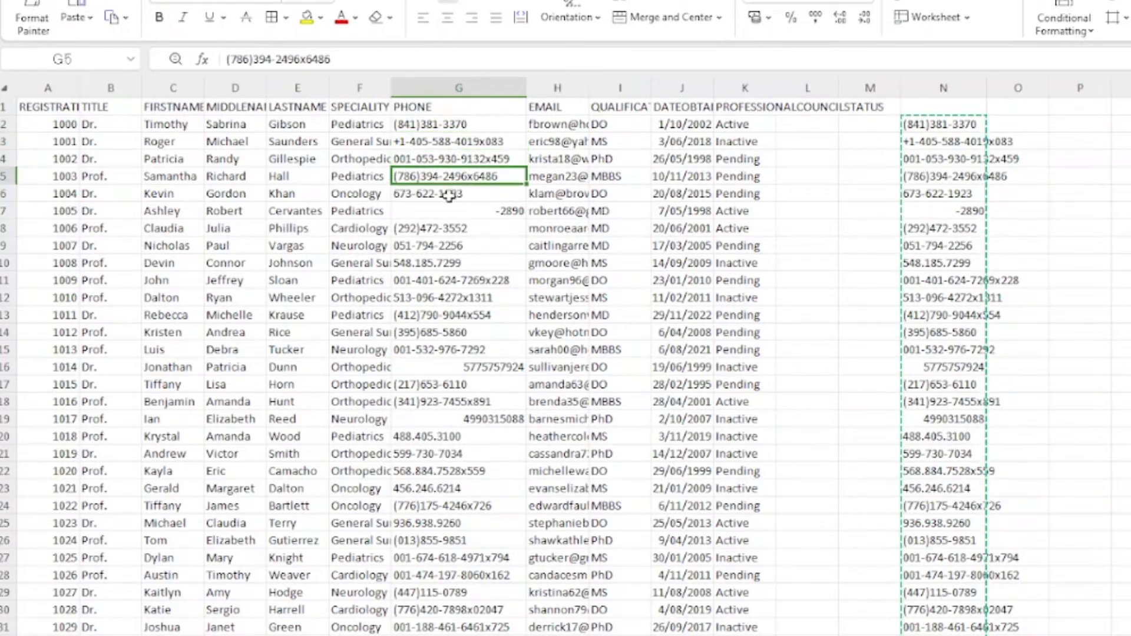
{"action": "left_click", "coordinate": [449, 195]}
{"action": "left_click", "coordinate": [443, 211]}
{"action": "left_click", "coordinate": [435, 228]}
{"action": "left_click", "coordinate": [432, 246]}
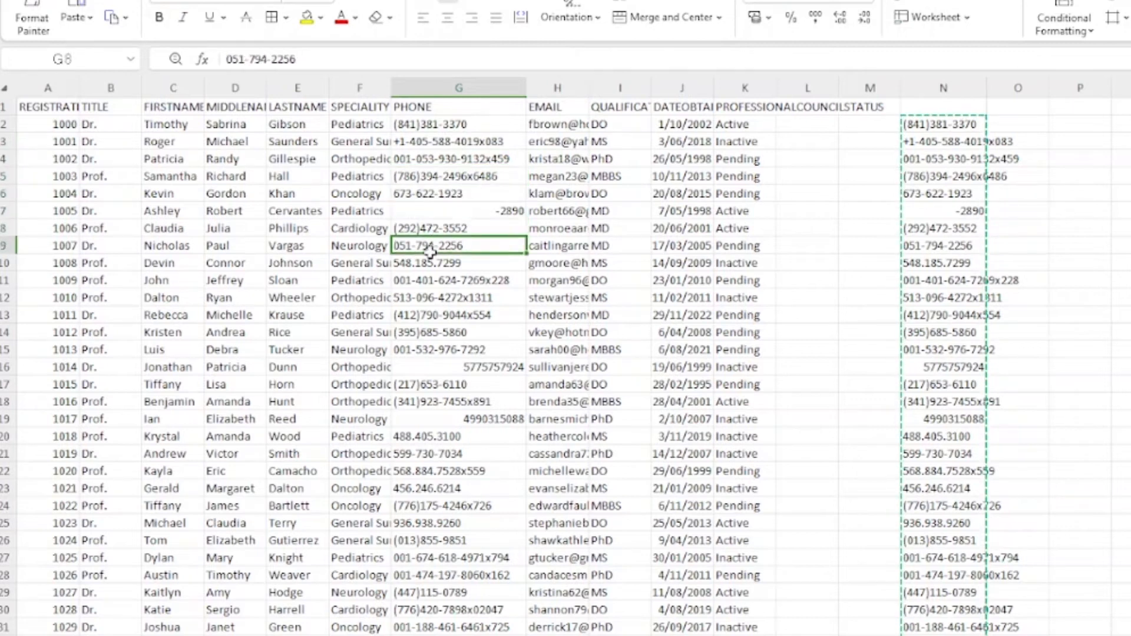
{"action": "left_click", "coordinate": [429, 263]}
{"action": "left_click", "coordinate": [426, 280]}
{"action": "left_click", "coordinate": [423, 298]}
{"action": "left_click", "coordinate": [419, 319]}
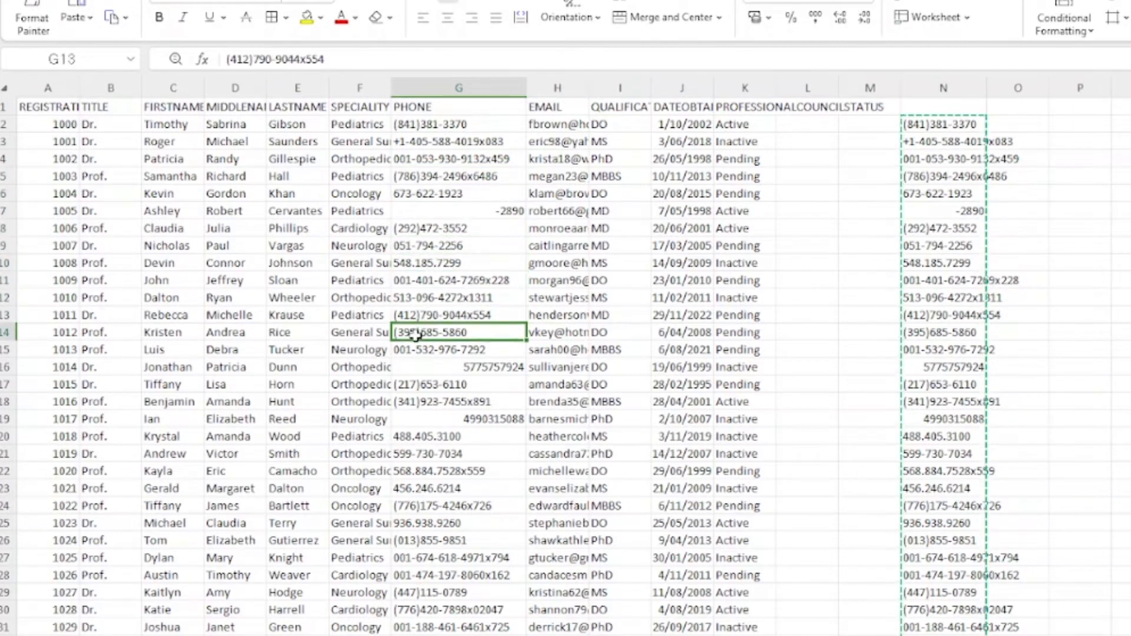
{"action": "left_click", "coordinate": [417, 333]}
{"action": "left_click", "coordinate": [417, 350]}
{"action": "left_click", "coordinate": [416, 367]}
{"action": "left_click", "coordinate": [416, 385]}
{"action": "left_click", "coordinate": [419, 419]}
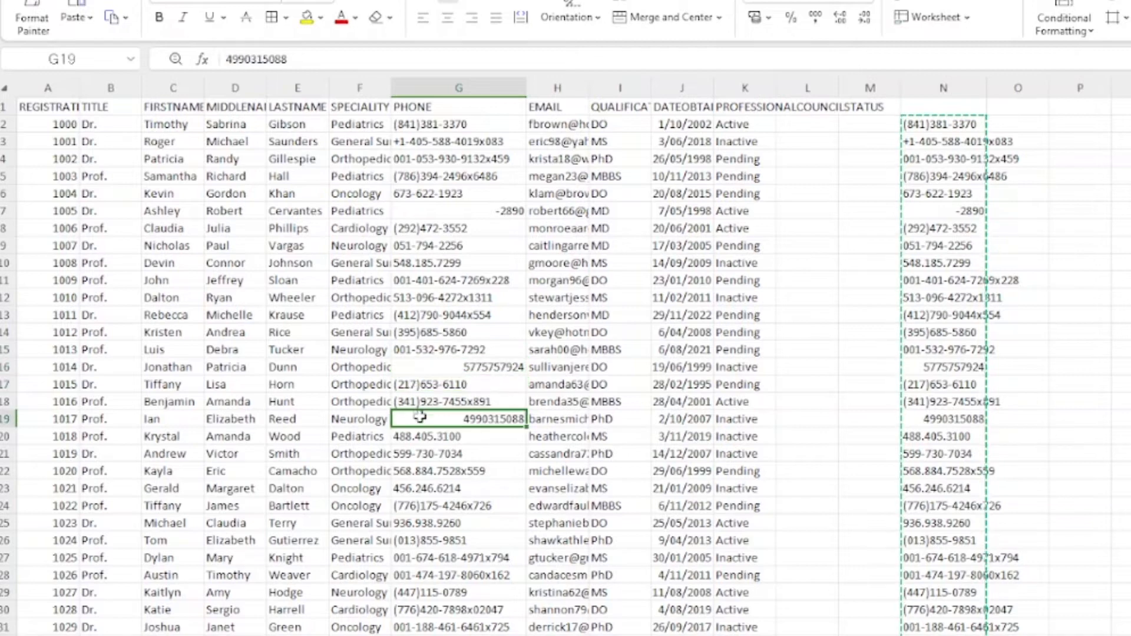
{"action": "left_click", "coordinate": [424, 437]}
{"action": "left_click", "coordinate": [425, 471]}
{"action": "left_click", "coordinate": [429, 491]}
{"action": "left_click", "coordinate": [437, 524]}
{"action": "left_click", "coordinate": [452, 578]}
{"action": "left_click", "coordinate": [453, 608]}
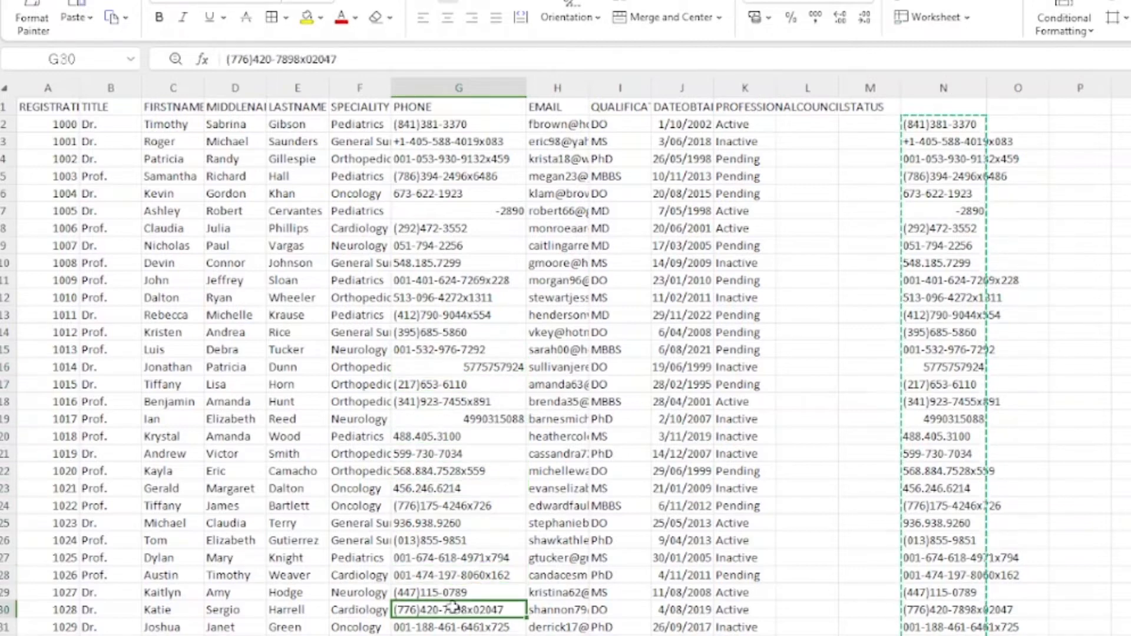
{"action": "left_click", "coordinate": [456, 635]}
{"action": "left_click", "coordinate": [463, 635]}
{"action": "left_click", "coordinate": [471, 635]}
{"action": "scroll", "coordinate": [510, 580], "scroll_direction": "down", "scroll_amount": 11}
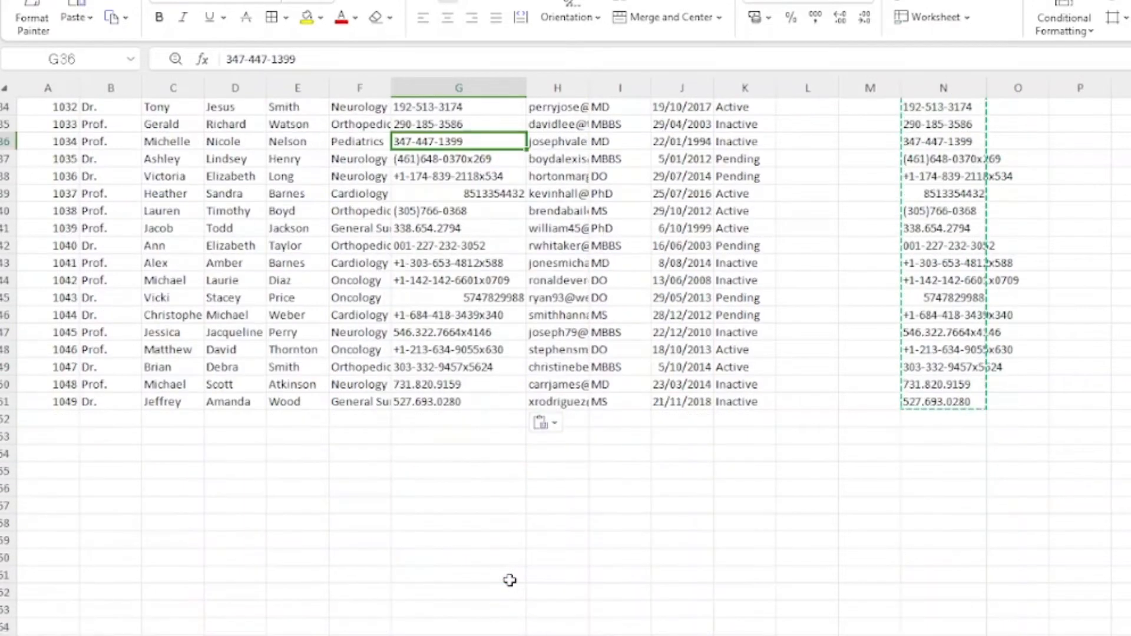
{"action": "scroll", "coordinate": [510, 581], "scroll_direction": "up", "scroll_amount": 11}
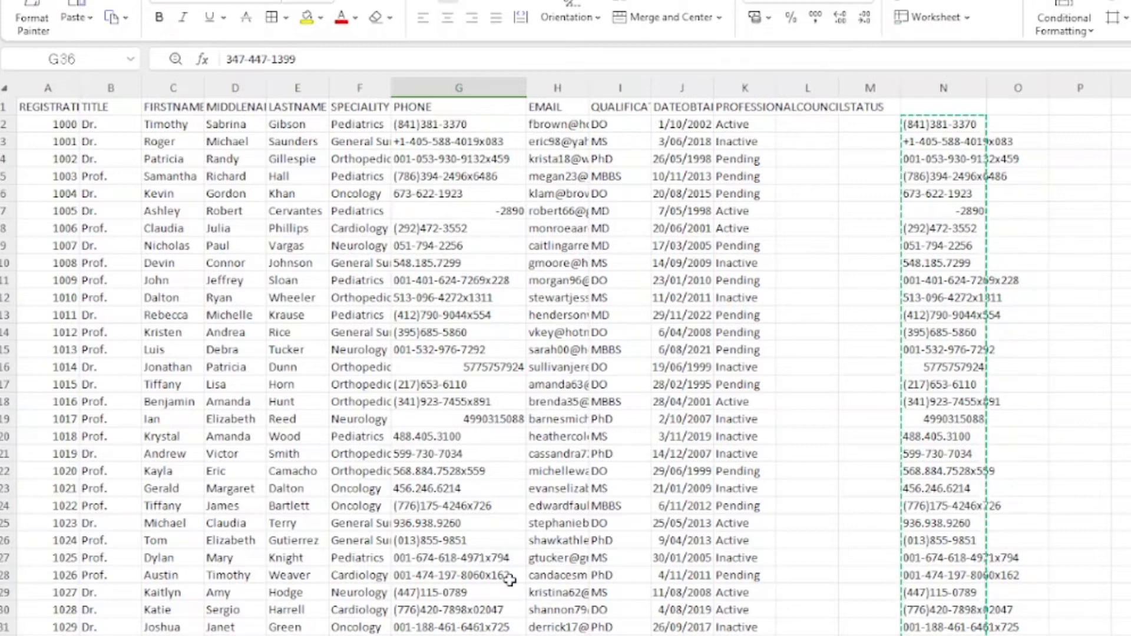
Step: Clear the helper column N and save the workbook, keeping its current format
{"action": "left_click", "coordinate": [939, 86]}
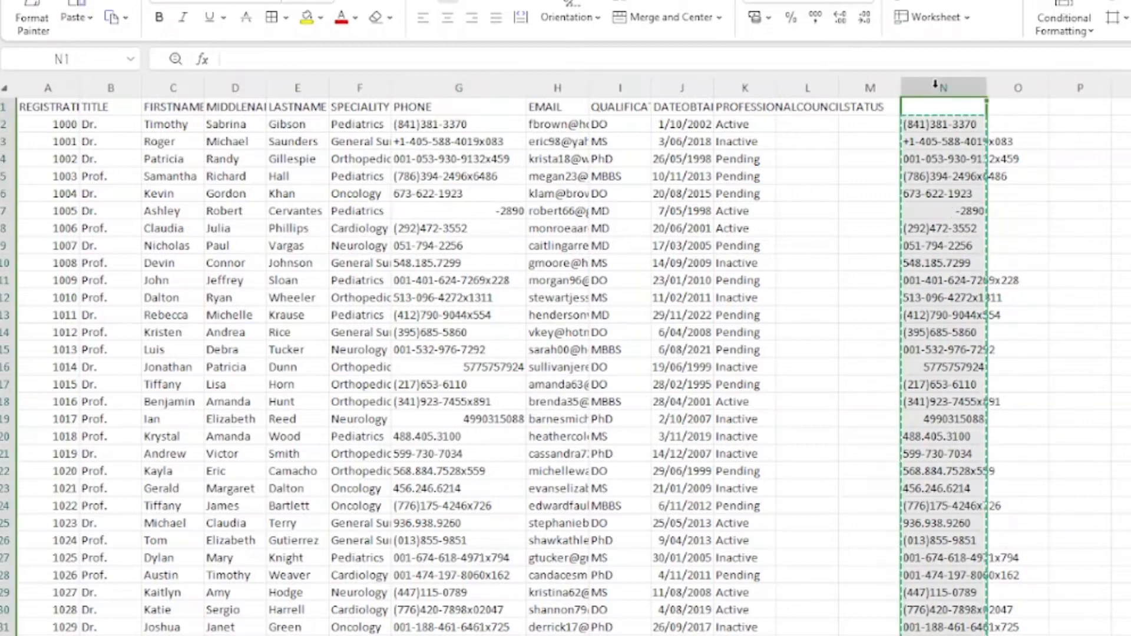
{"action": "key", "text": "Delete"}
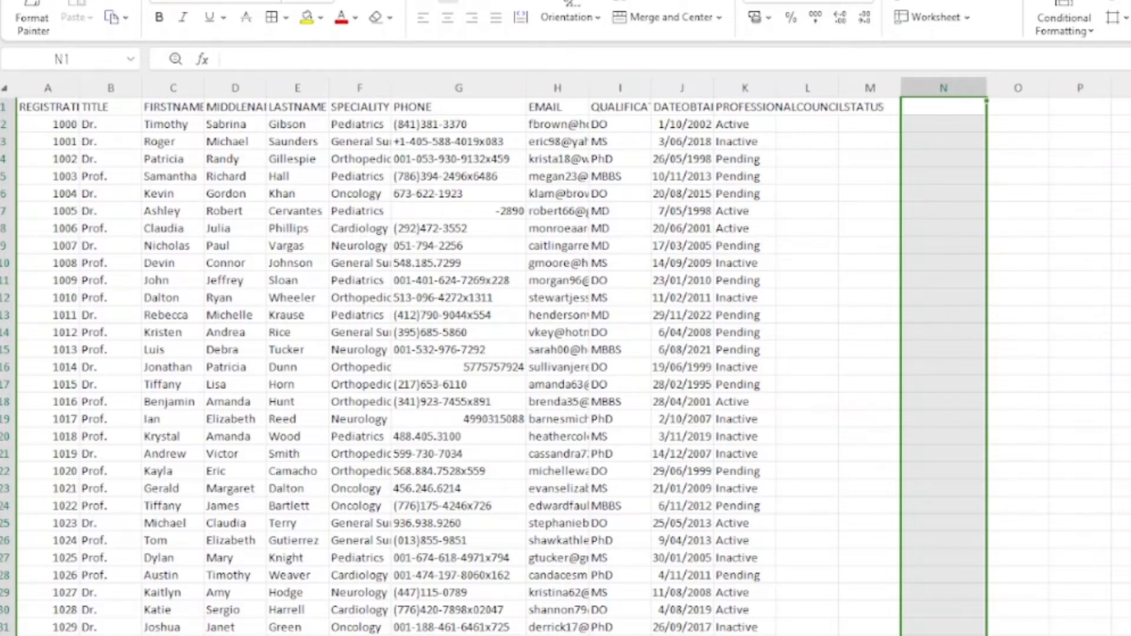
{"action": "key", "text": "ctrl+s"}
{"action": "left_click", "coordinate": [782, 433]}
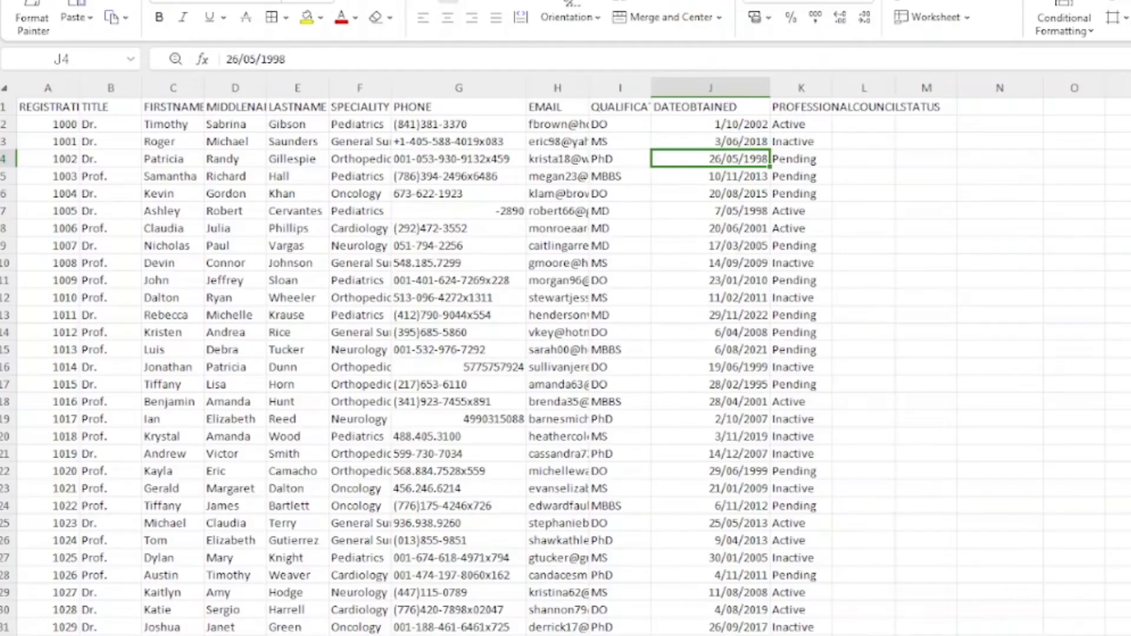
Step: Review the 1/0 status column and save again in the current file format
{"action": "scroll", "coordinate": [790, 507], "scroll_direction": "down", "scroll_amount": 7}
{"action": "scroll", "coordinate": [789, 506], "scroll_direction": "up", "scroll_amount": 7}
{"action": "scroll", "coordinate": [795, 263], "scroll_direction": "down", "scroll_amount": 1}
{"action": "scroll", "coordinate": [797, 262], "scroll_direction": "down", "scroll_amount": 7}
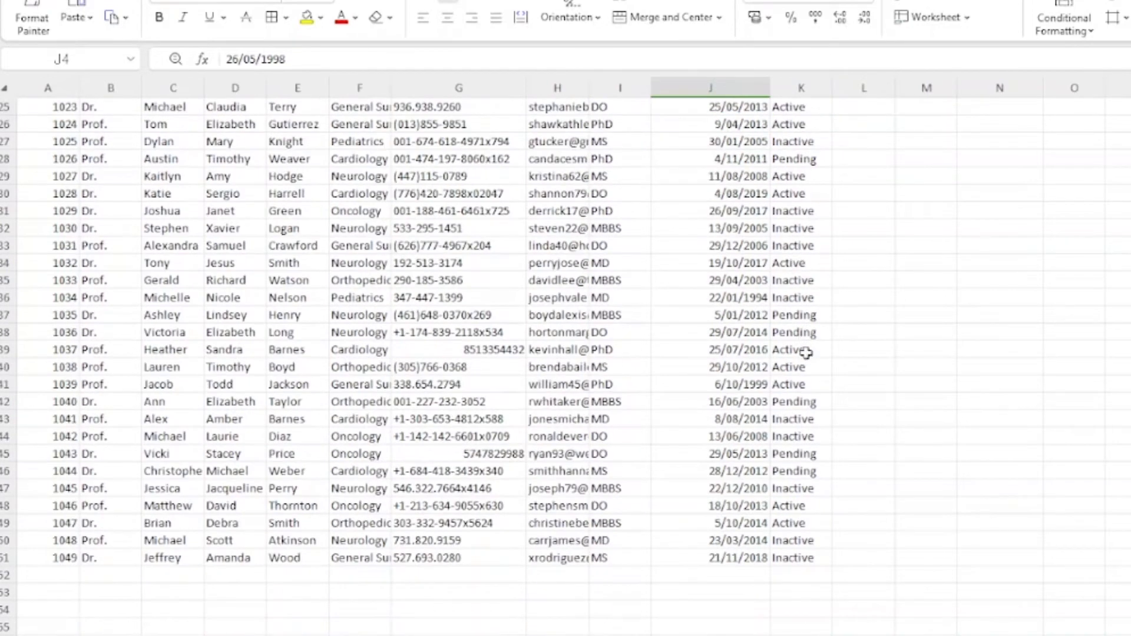
{"action": "scroll", "coordinate": [812, 441], "scroll_direction": "up", "scroll_amount": 4}
{"action": "scroll", "coordinate": [812, 442], "scroll_direction": "up", "scroll_amount": 4}
{"action": "left_click", "coordinate": [918, 213]}
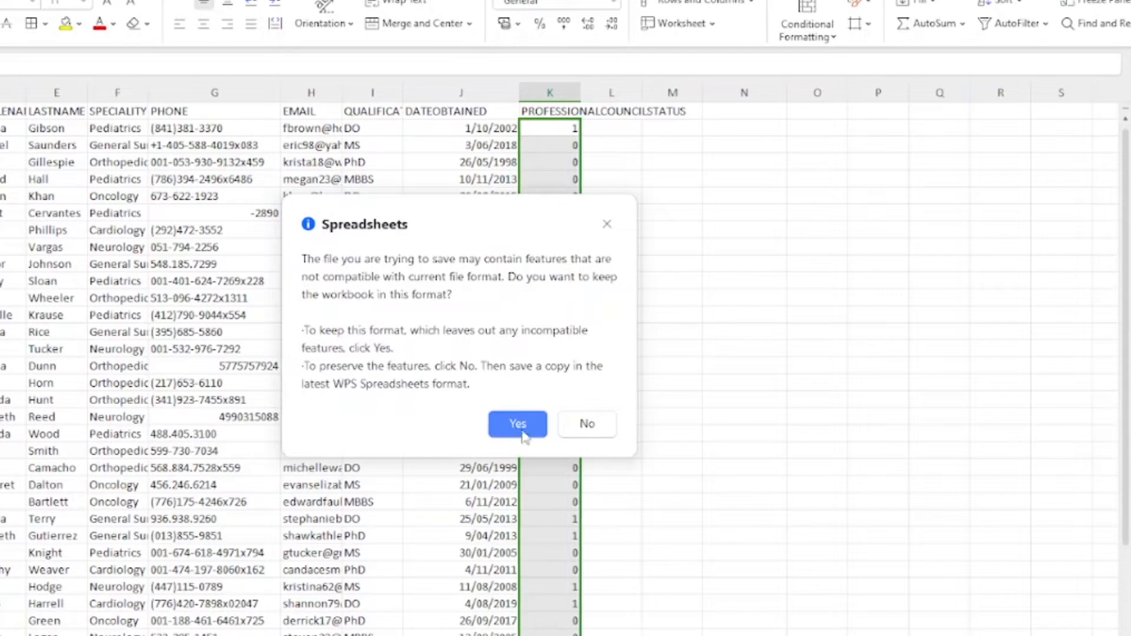
{"action": "left_click", "coordinate": [520, 427]}
{"action": "left_click", "coordinate": [736, 299]}
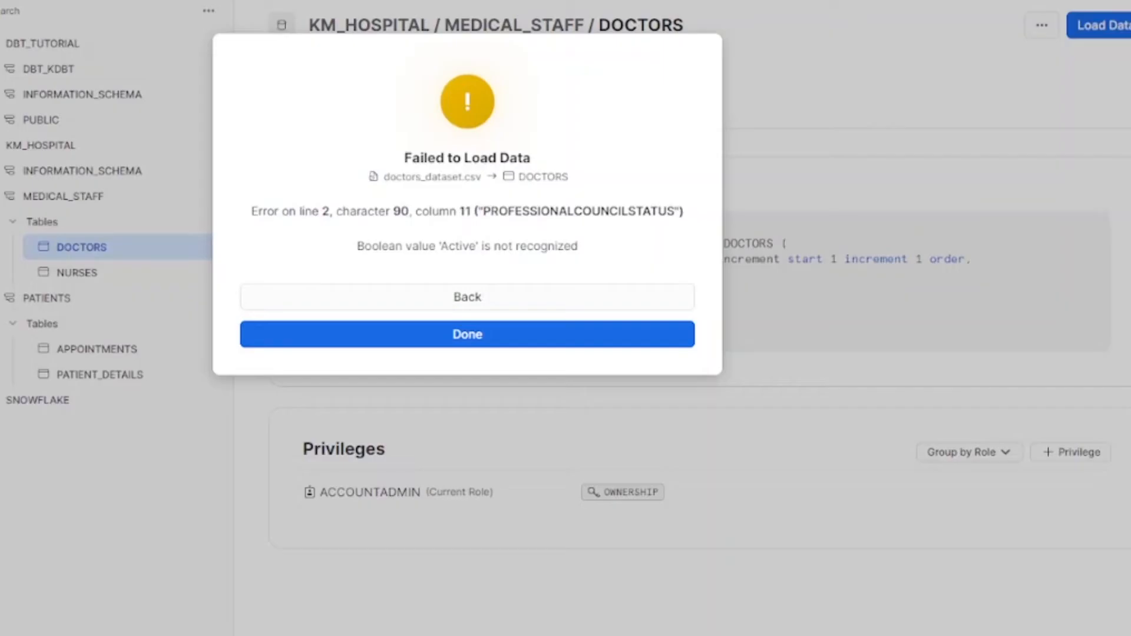
Step: Reload the cleaned doctors_dataset.csv into the DOCTORS table, inserting all 50 rows
{"action": "left_click", "coordinate": [457, 302]}
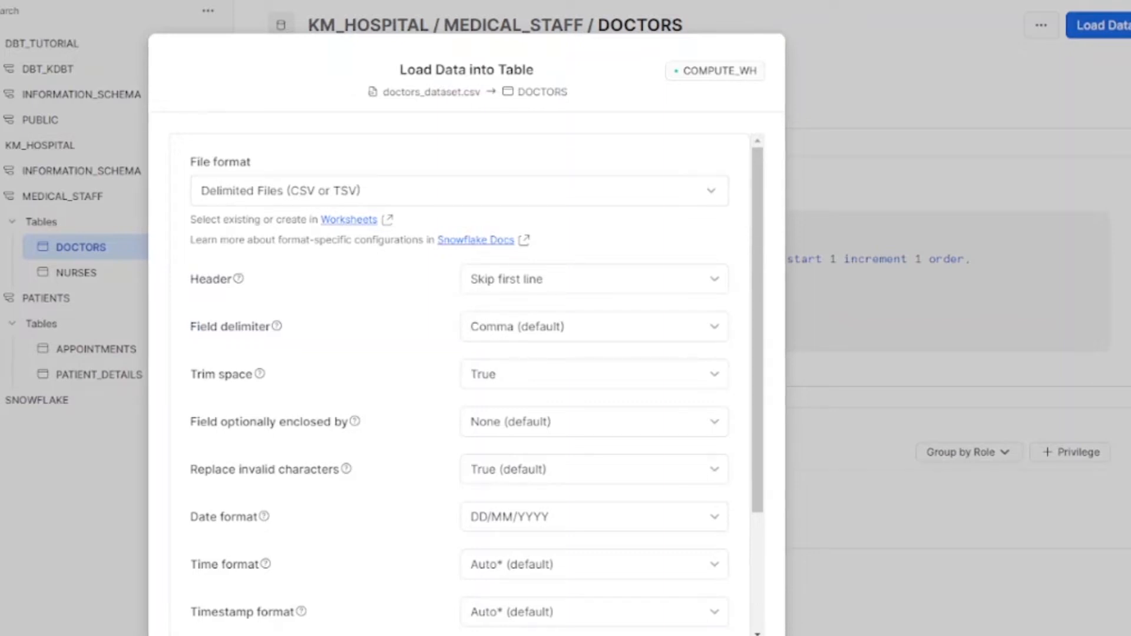
{"action": "left_click", "coordinate": [684, 634]}
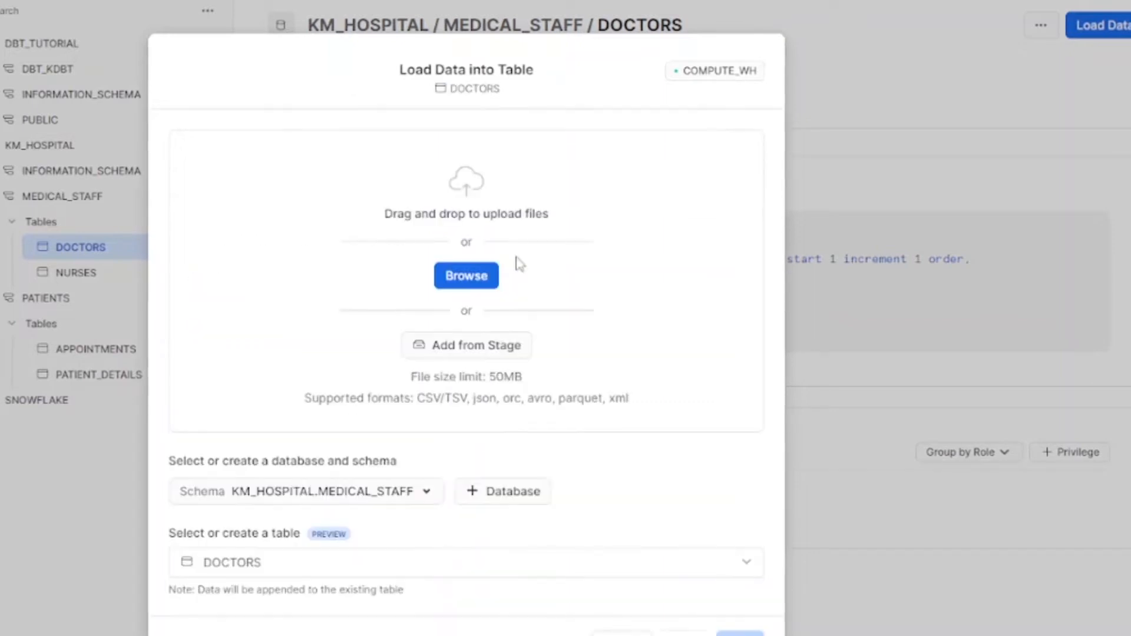
{"action": "left_click", "coordinate": [476, 278]}
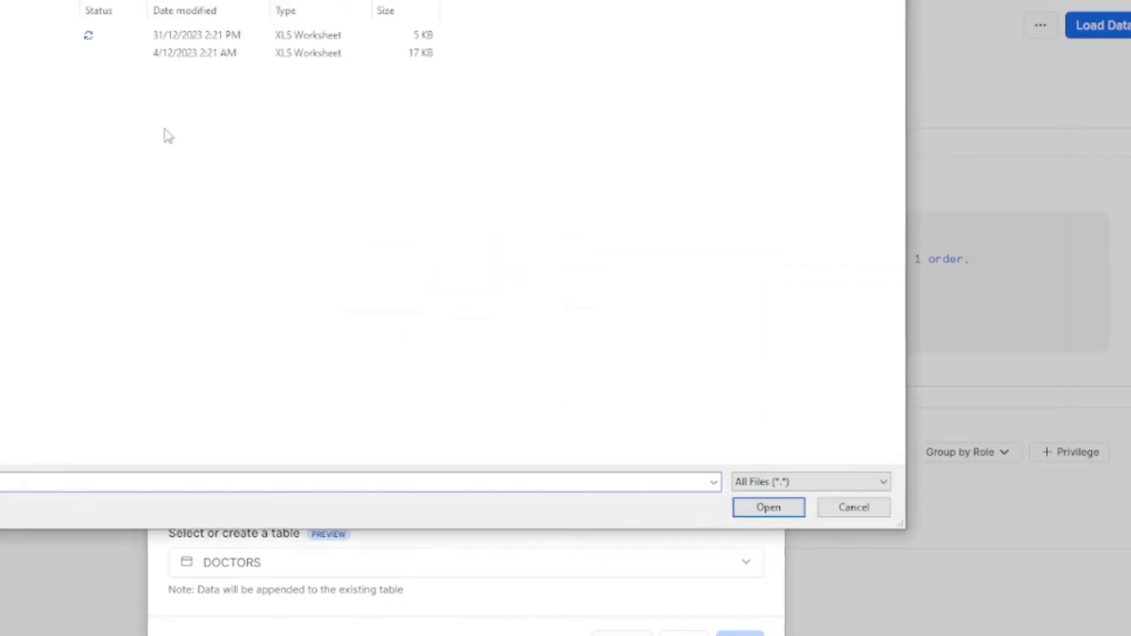
{"action": "left_click", "coordinate": [3, 35]}
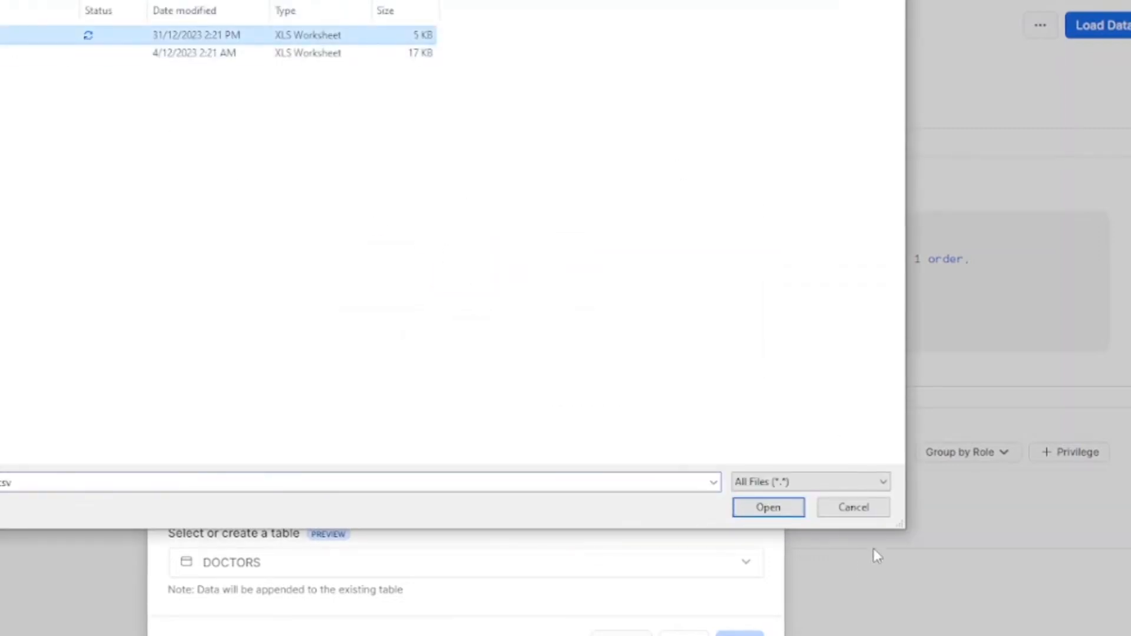
{"action": "left_click", "coordinate": [791, 510]}
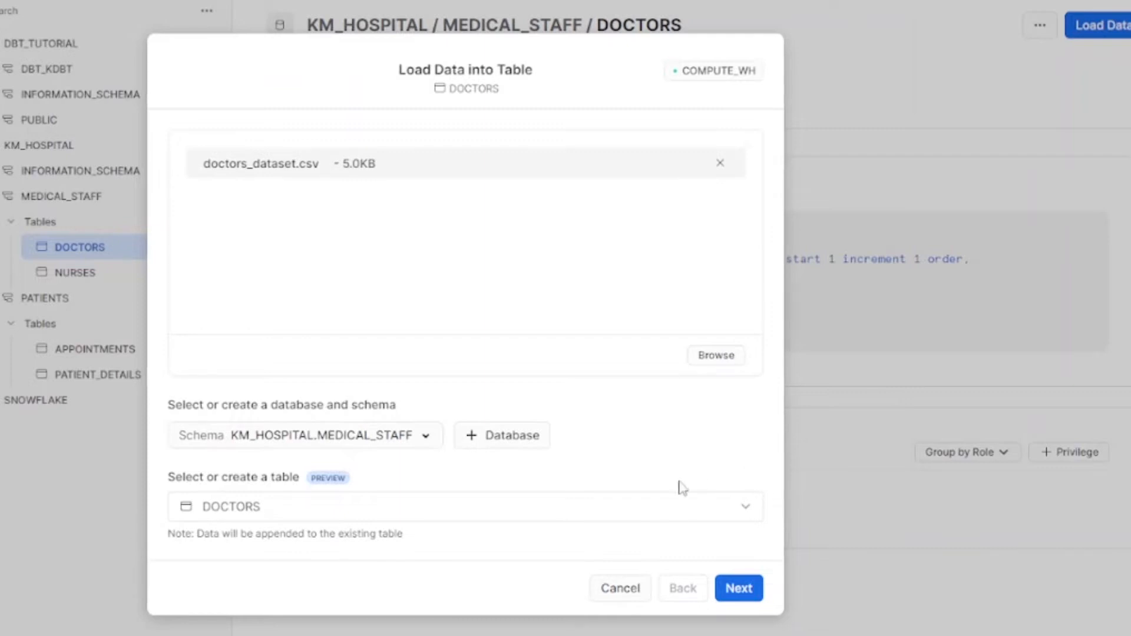
{"action": "left_click", "coordinate": [747, 587]}
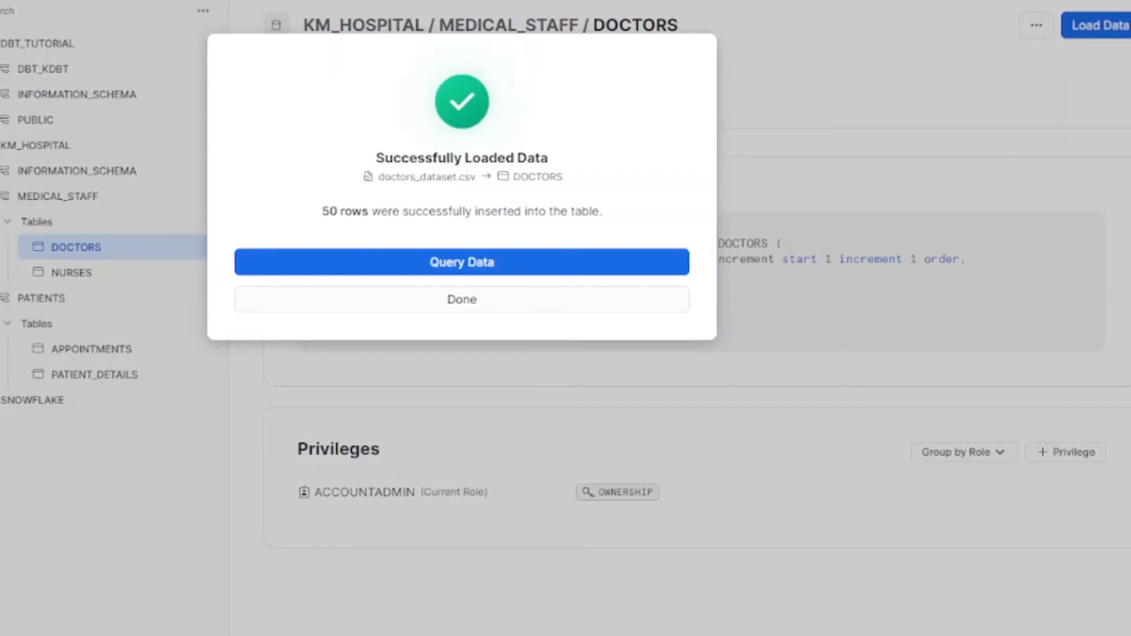
Step: Open a worksheet with SELECT * FROM DOCTORS LIMIT 10 and run it
{"action": "left_click", "coordinate": [477, 265]}
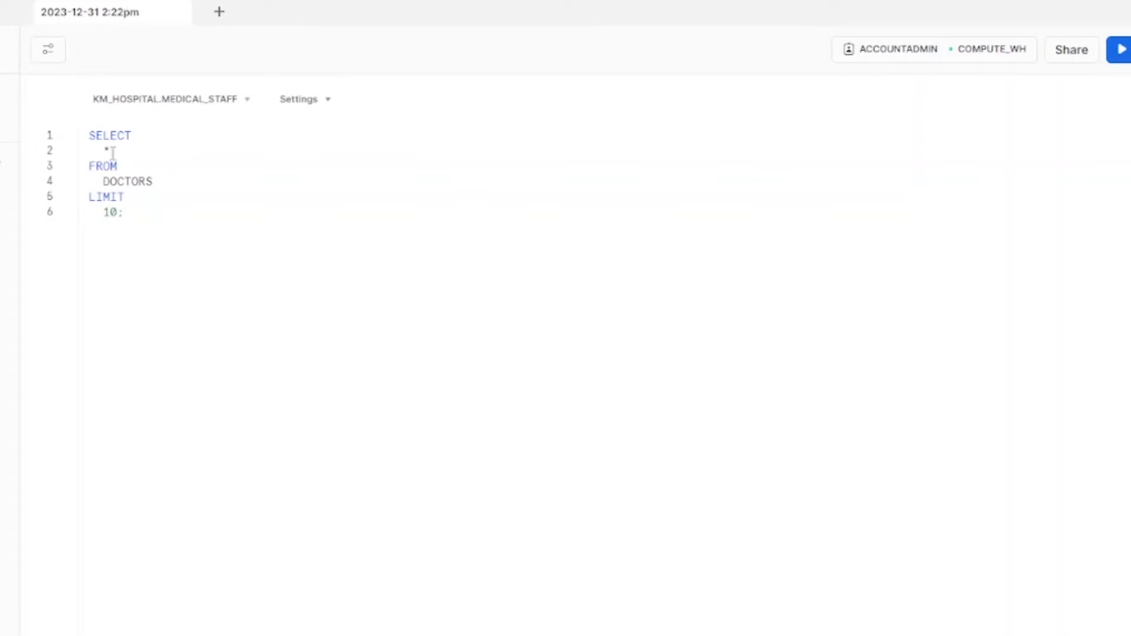
{"action": "left_click_drag", "start_coordinate": [99, 184], "coordinate": [145, 183]}
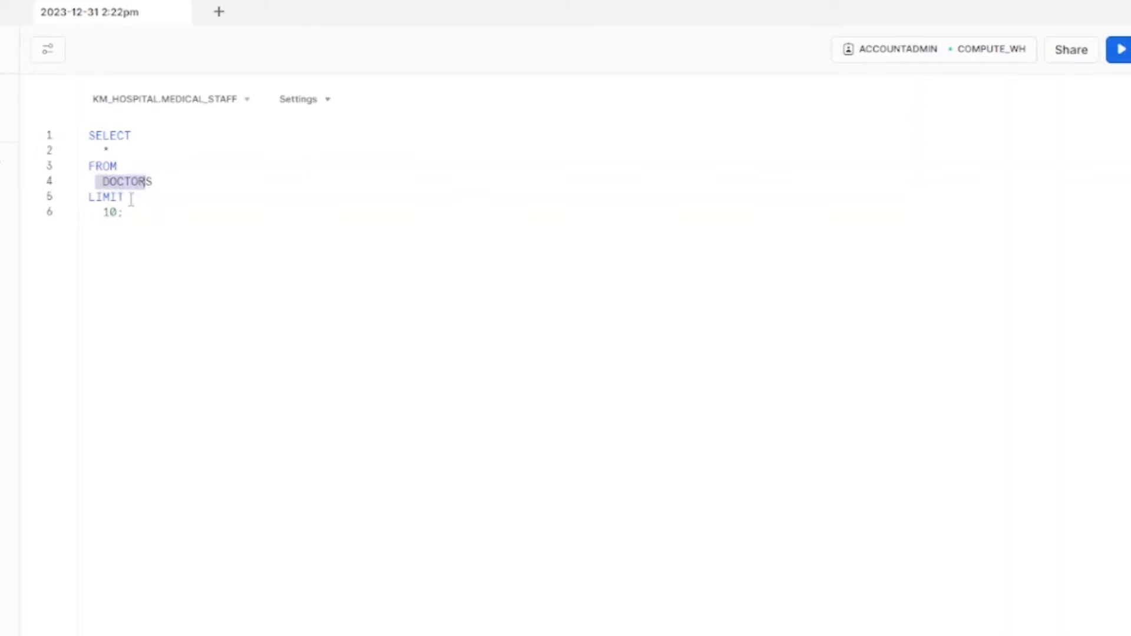
{"action": "left_click", "coordinate": [94, 217]}
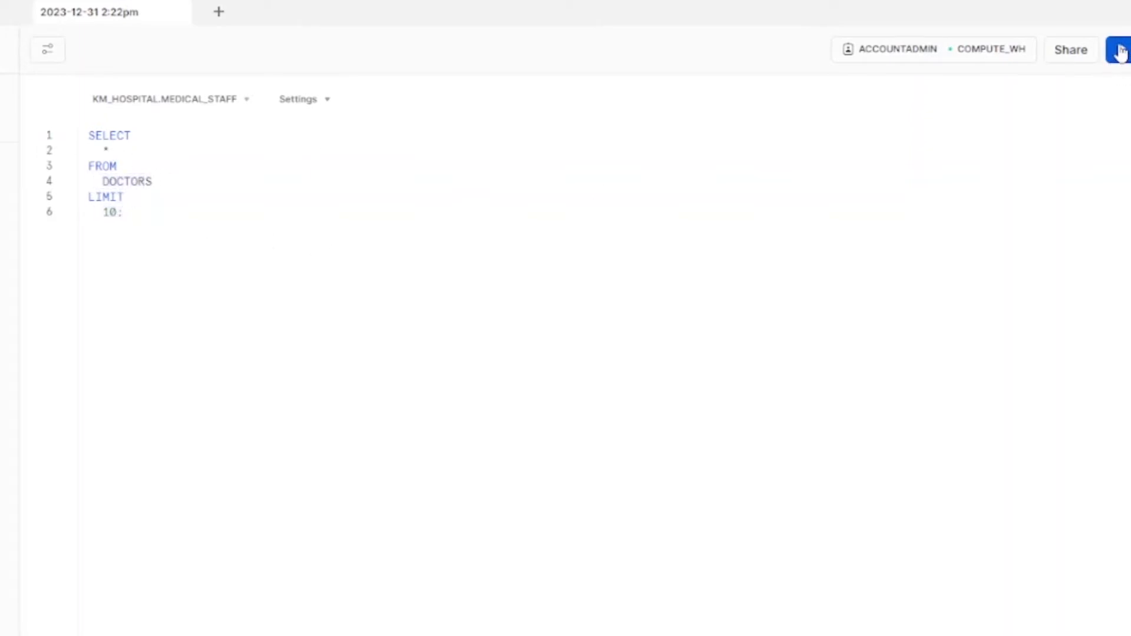
{"action": "left_click", "coordinate": [1119, 50]}
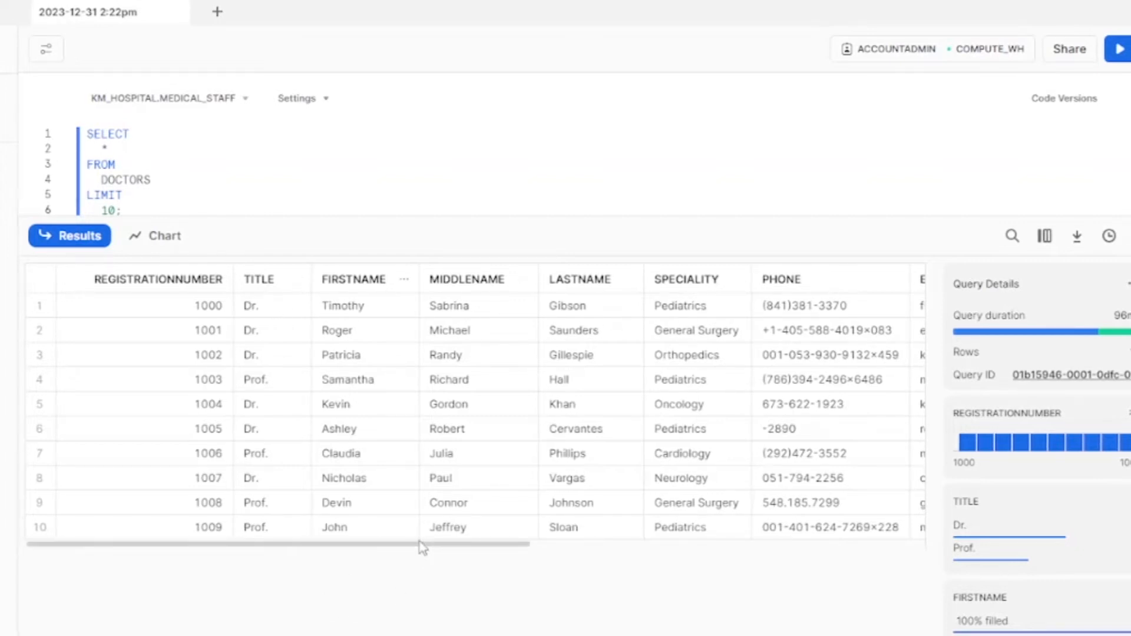
Step: Inspect the PHONE values, including the short -2890 value in row 6
{"action": "left_click_drag", "start_coordinate": [444, 544], "coordinate": [620, 544]}
{"action": "left_click", "coordinate": [504, 318]}
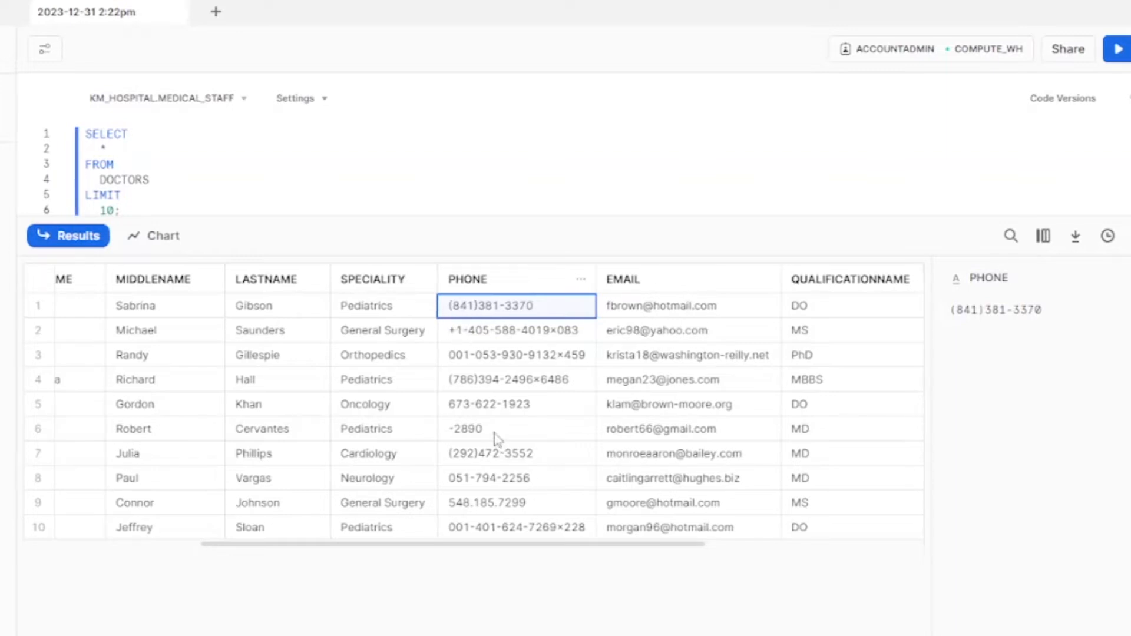
{"action": "left_click", "coordinate": [468, 437]}
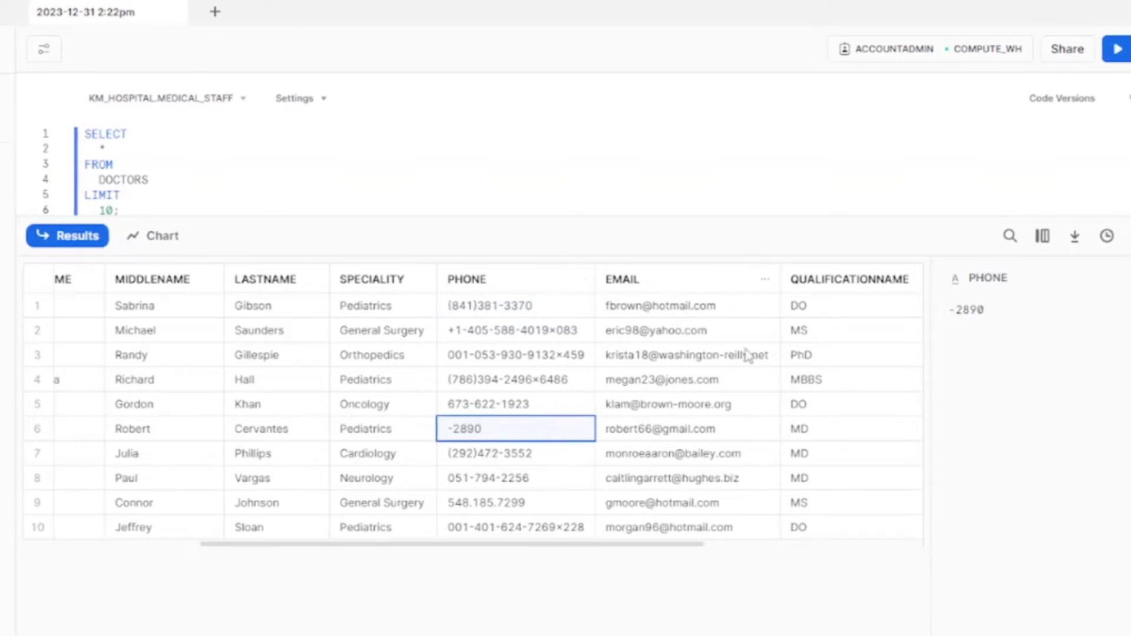
Step: Narrow the EMAIL column in the query results
{"action": "left_click", "coordinate": [649, 284]}
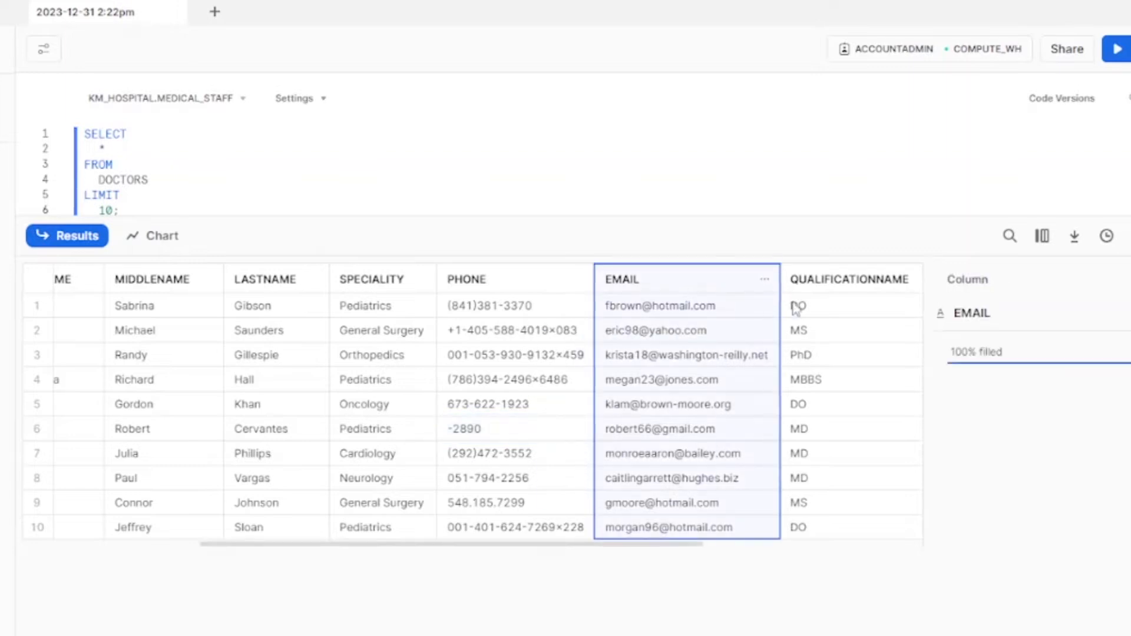
{"action": "left_click_drag", "start_coordinate": [781, 282], "coordinate": [666, 282]}
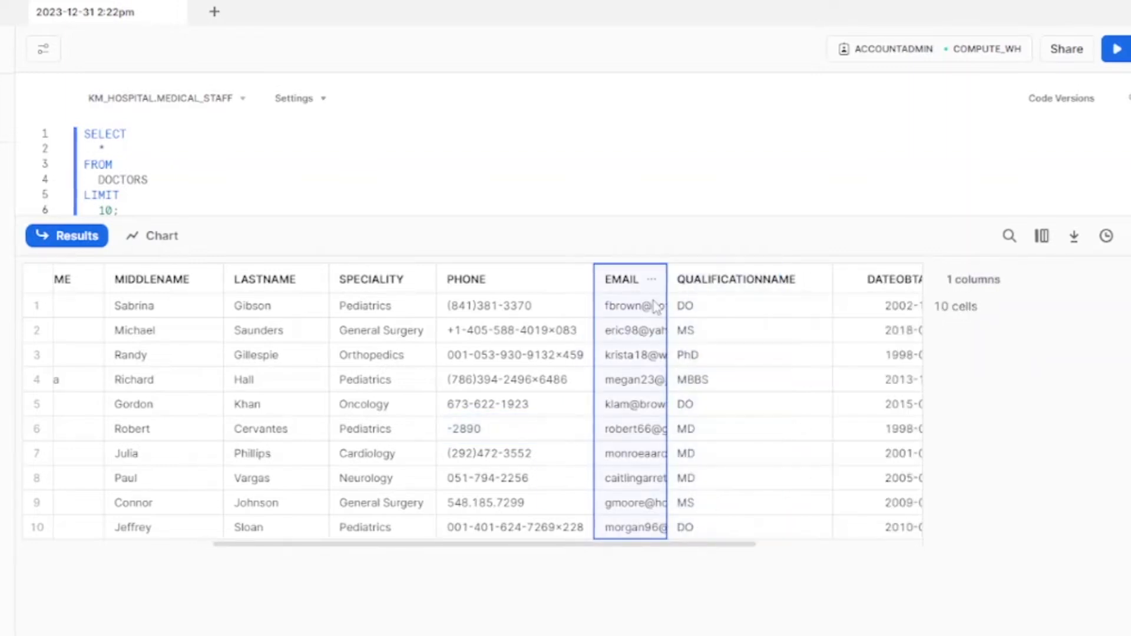
{"action": "left_click", "coordinate": [676, 284], "text": "shift"}
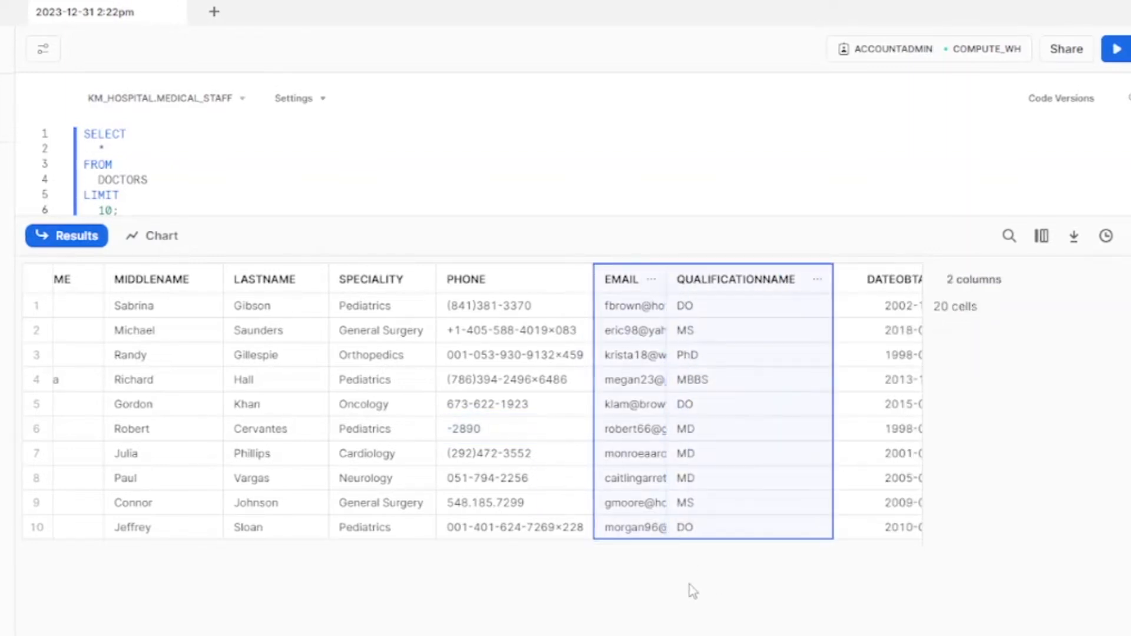
{"action": "left_click", "coordinate": [646, 618]}
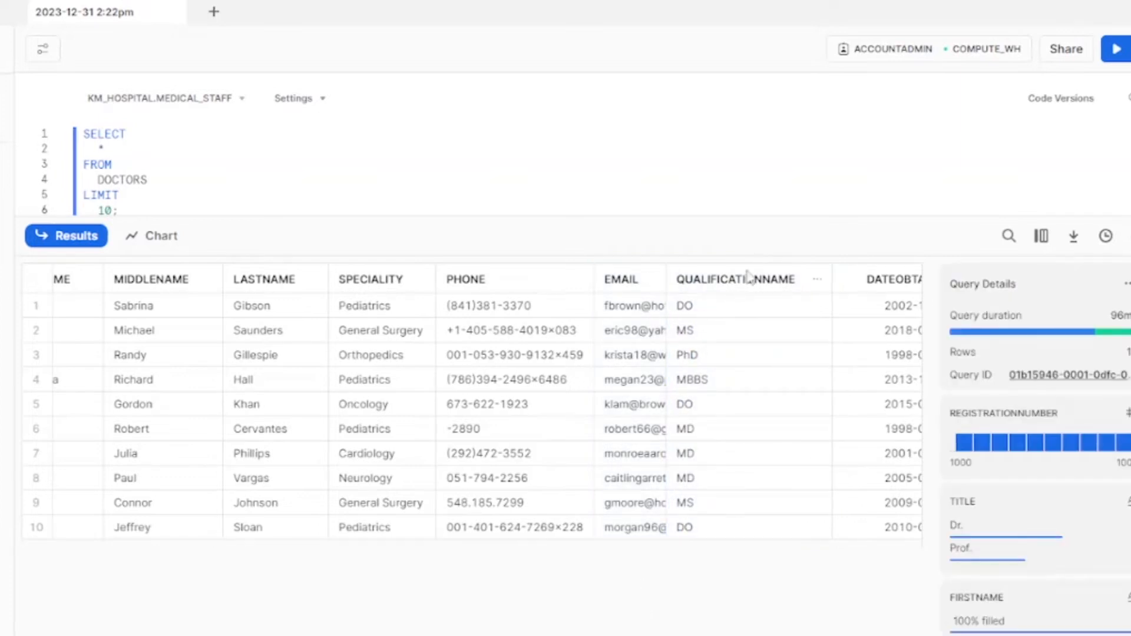
{"action": "left_click_drag", "start_coordinate": [674, 546], "coordinate": [144, 484]}
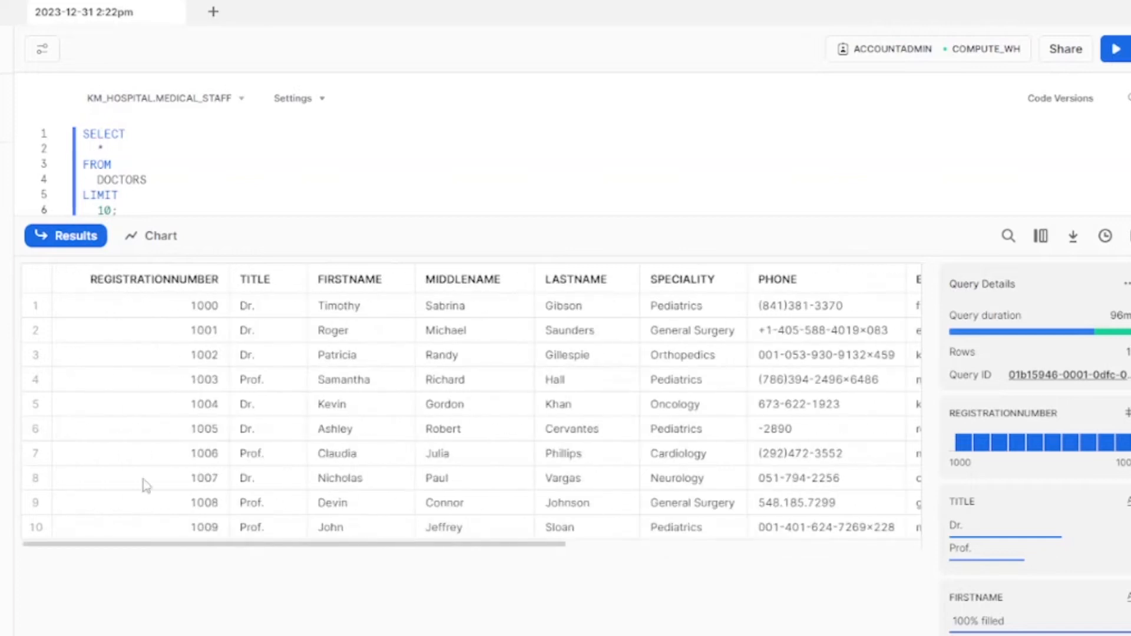
{"action": "scroll", "coordinate": [184, 200], "scroll_direction": "down", "scroll_amount": 1}
Step: Copy the PROFESSIONALCOUNCILSTATUS column name from the column details panel
{"action": "left_click", "coordinate": [128, 202]}
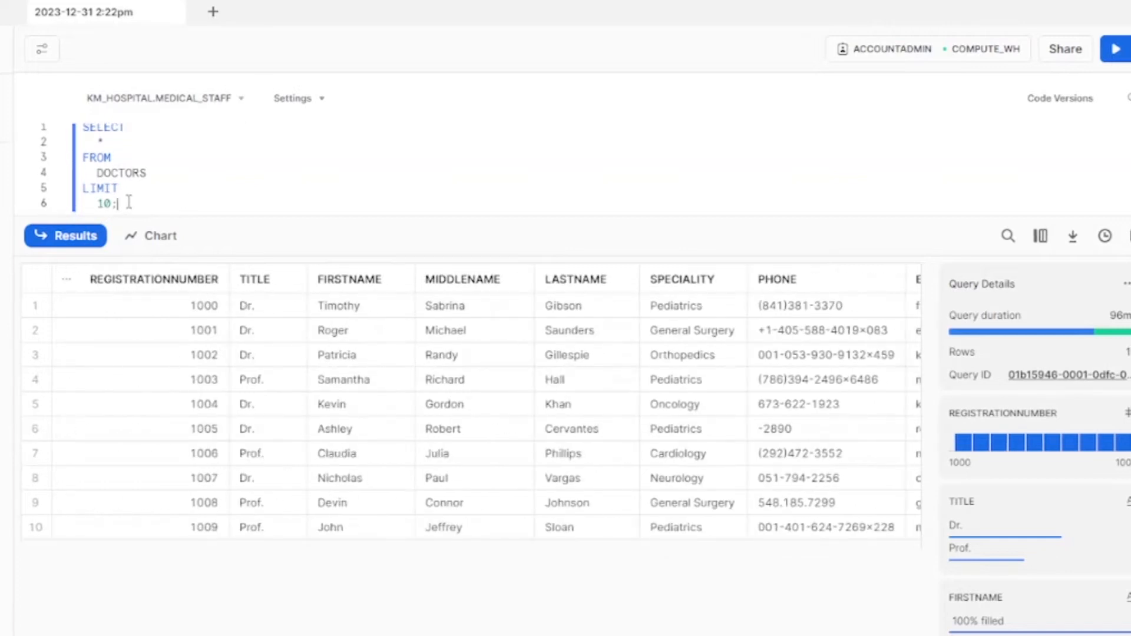
{"action": "left_click", "coordinate": [157, 173]}
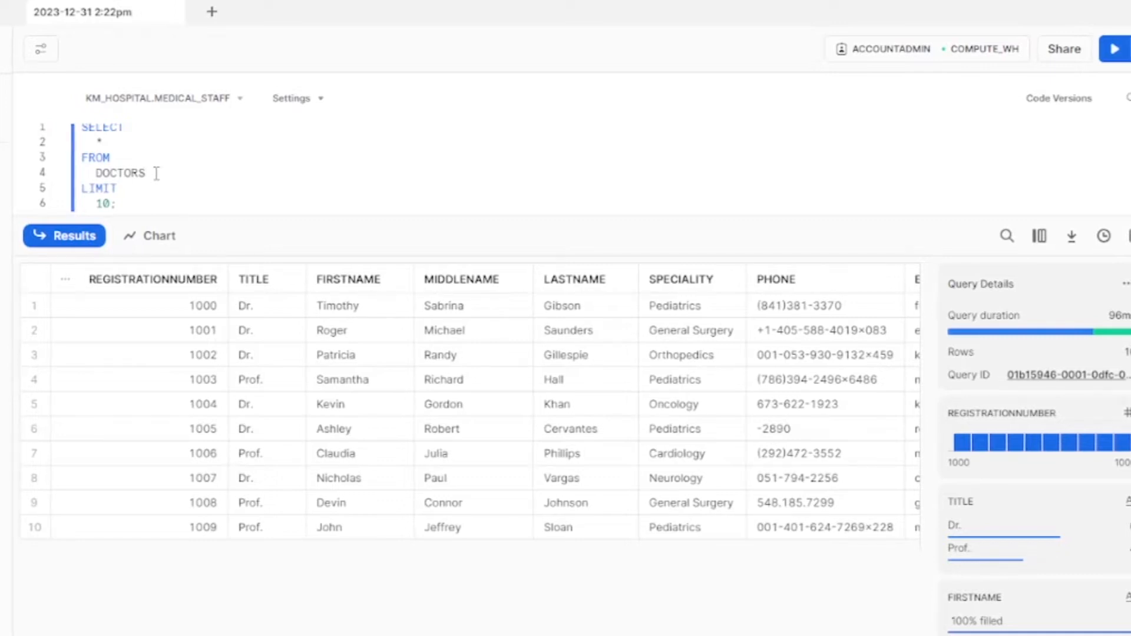
{"action": "left_click_drag", "start_coordinate": [222, 545], "coordinate": [831, 361]}
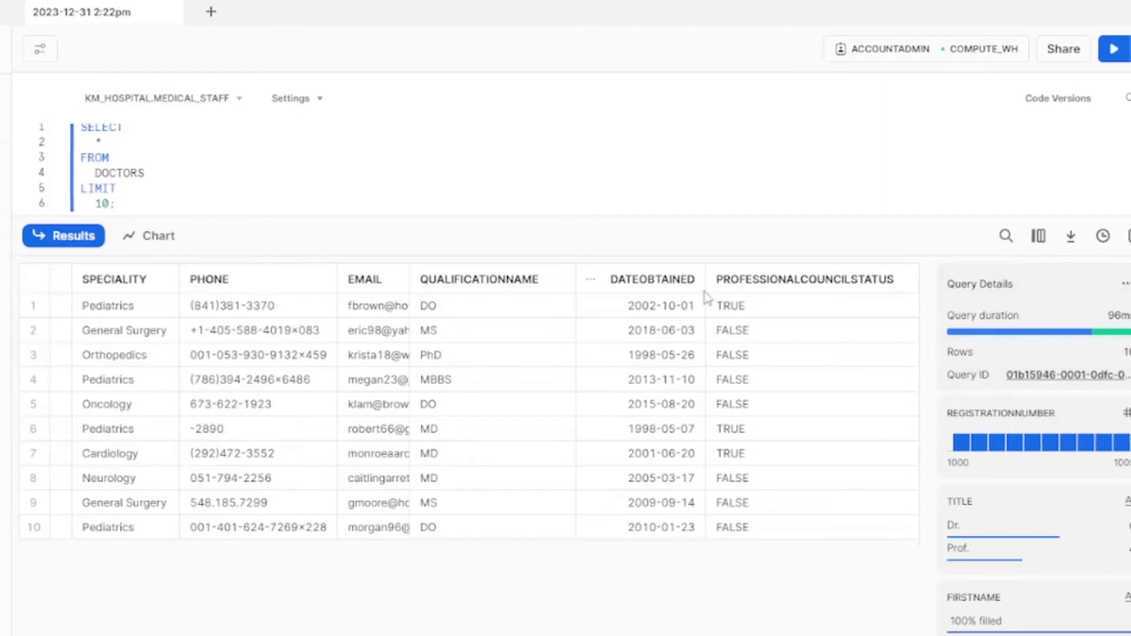
{"action": "left_click", "coordinate": [804, 292]}
{"action": "double_click", "coordinate": [1079, 313]}
{"action": "key", "text": "ctrl+c"}
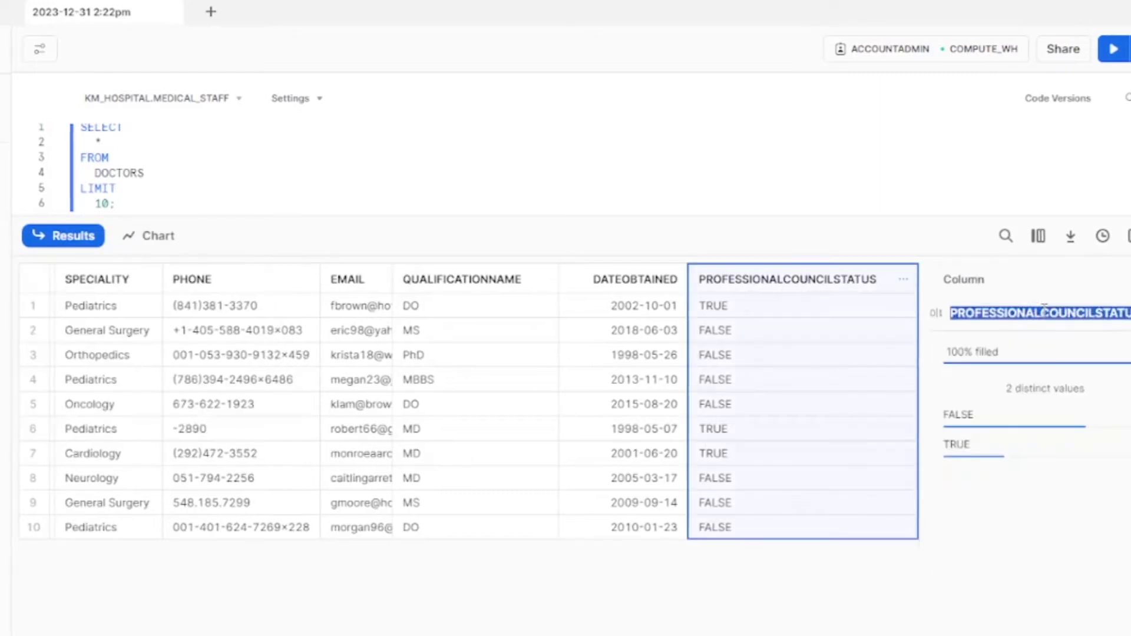
{"action": "right_click", "coordinate": [1080, 319]}
{"action": "left_click", "coordinate": [906, 331]}
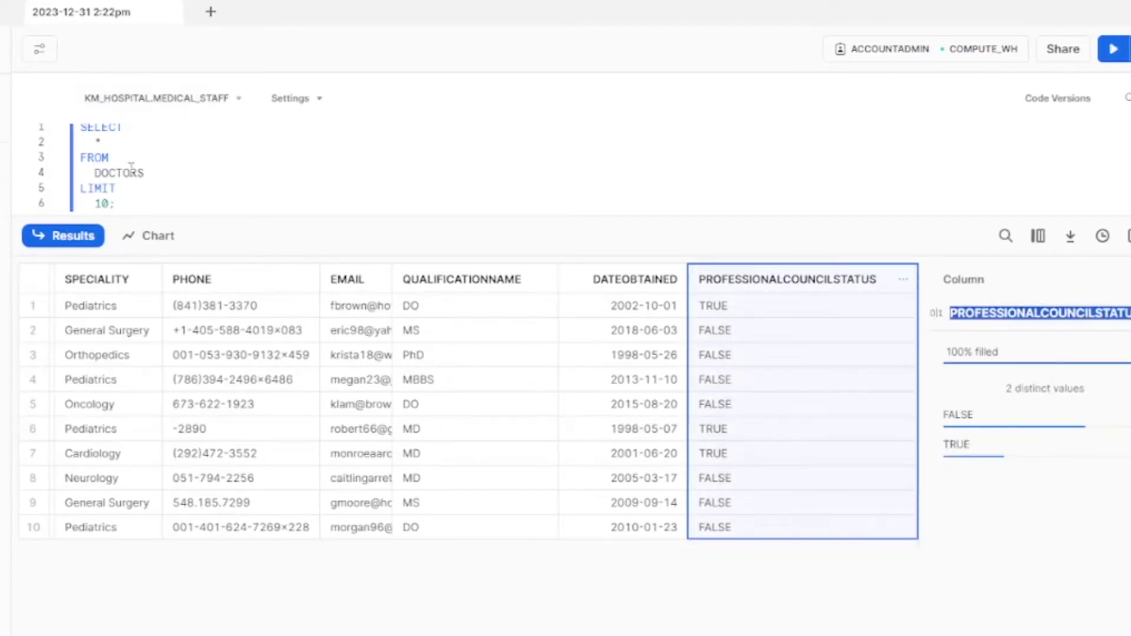
{"action": "left_click", "coordinate": [165, 169]}
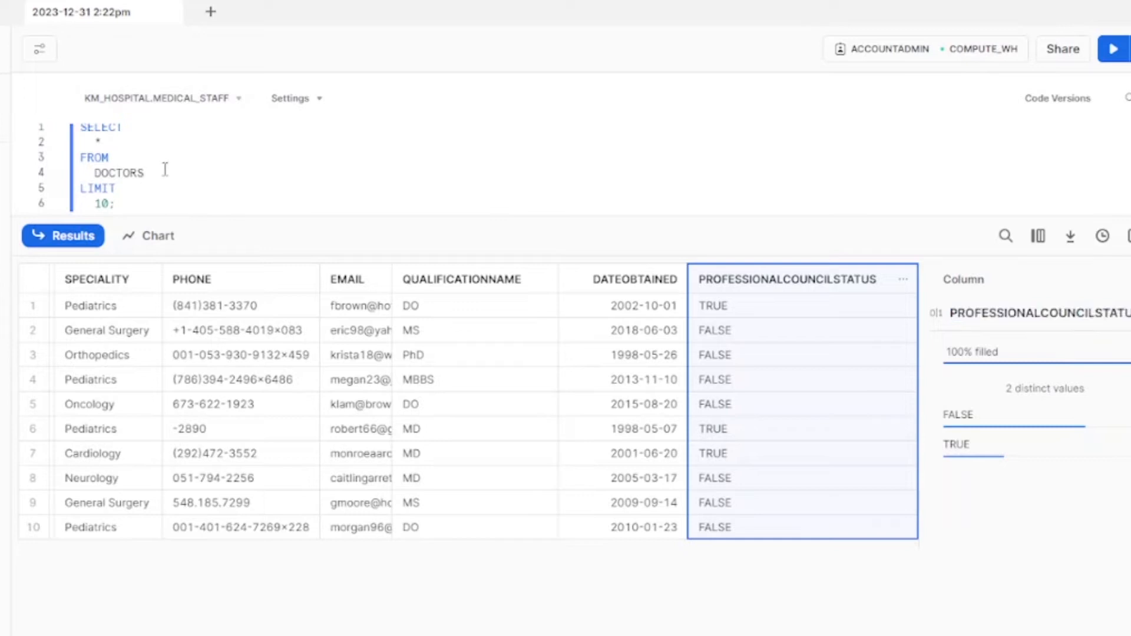
Step: Add WHERE PROFESSIONALCOUNCILSTATUS = 1 to the DOCTORS query and run it
{"action": "key", "text": "Return"}
{"action": "key", "text": "BackSpace"}
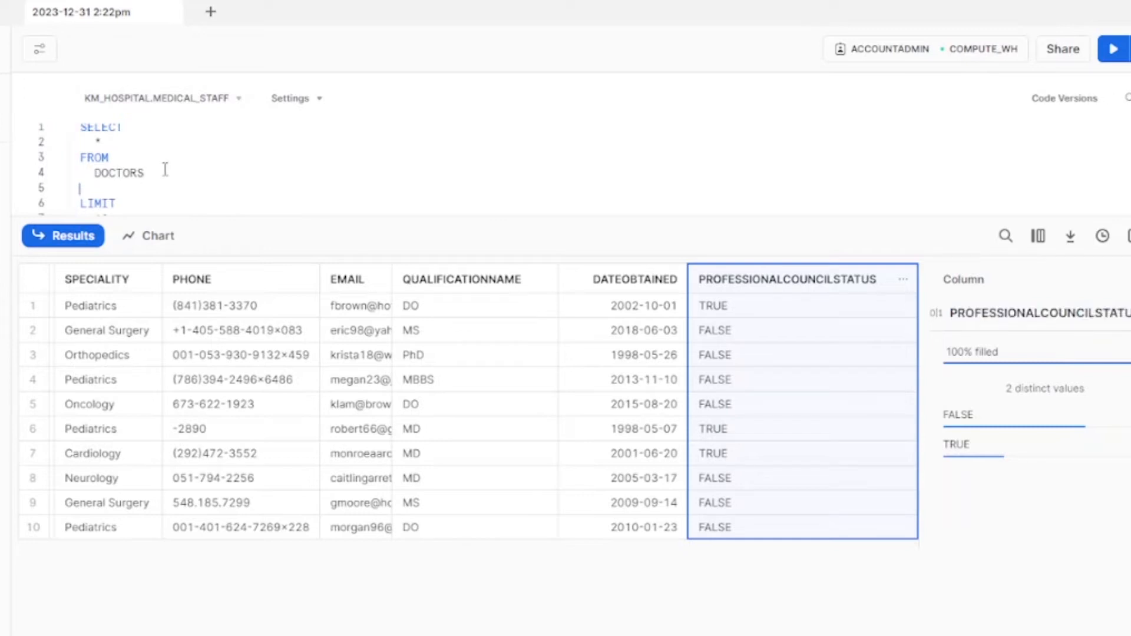
{"action": "type", "text": "WHERE"}
{"action": "key", "text": "ctrl+v"}
{"action": "type", "text": "="}
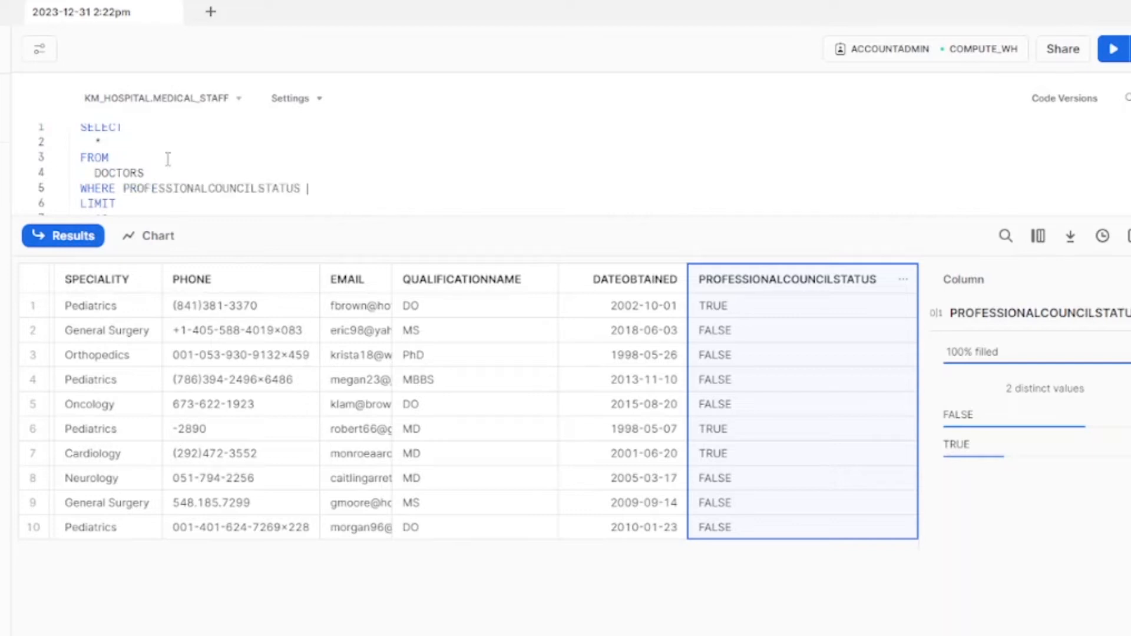
{"action": "type", "text": " 1"}
{"action": "left_click", "coordinate": [1112, 50]}
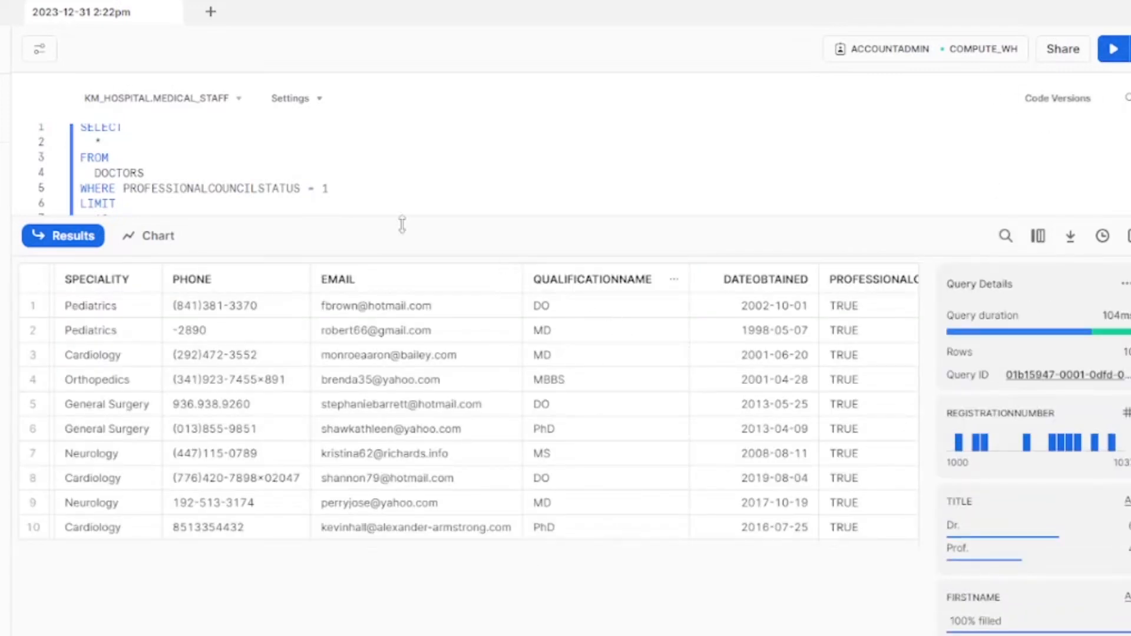
{"action": "left_click_drag", "start_coordinate": [196, 219], "coordinate": [127, 371]}
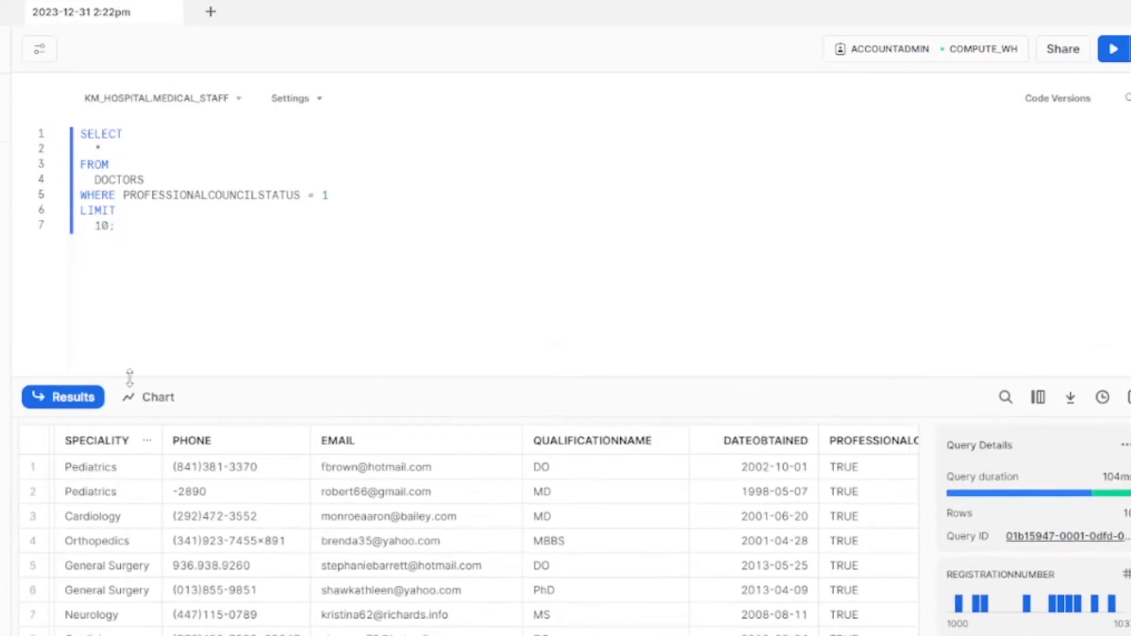
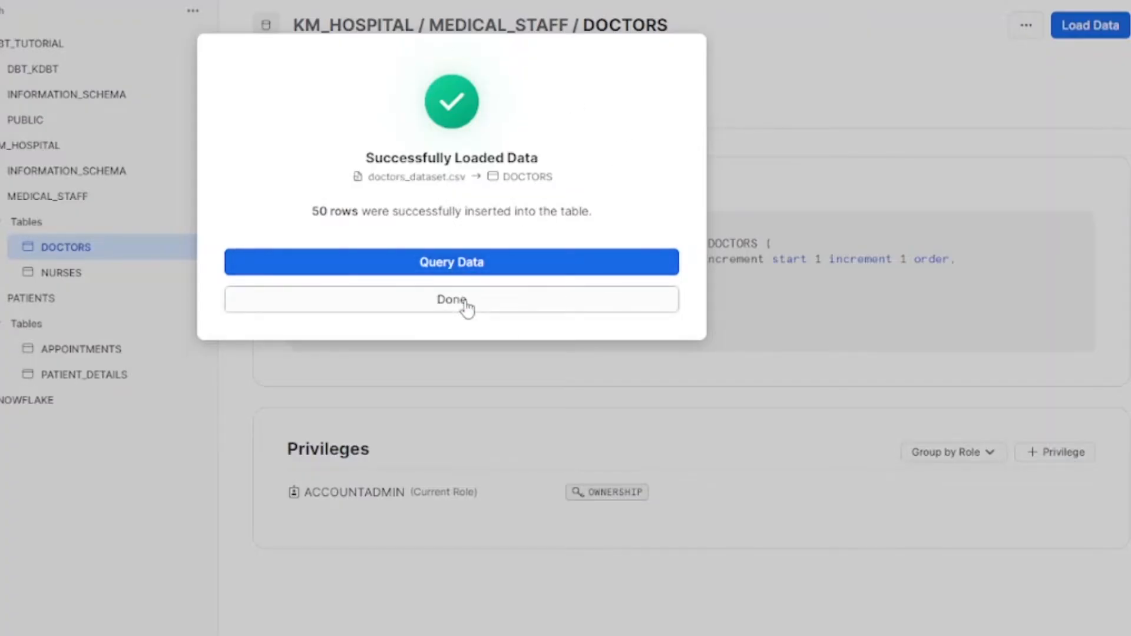
Step: Dismiss the DOCTORS load confirmation, view the NURSES definition, then expand the full DOCTORS definition
{"action": "left_click", "coordinate": [468, 307]}
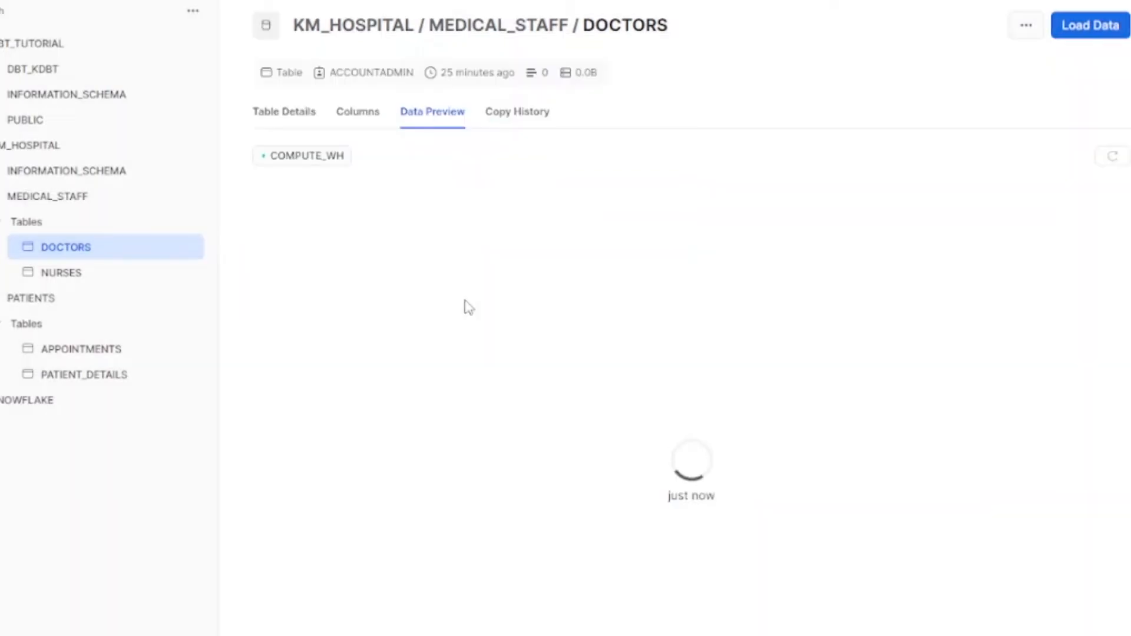
{"action": "left_click", "coordinate": [108, 277]}
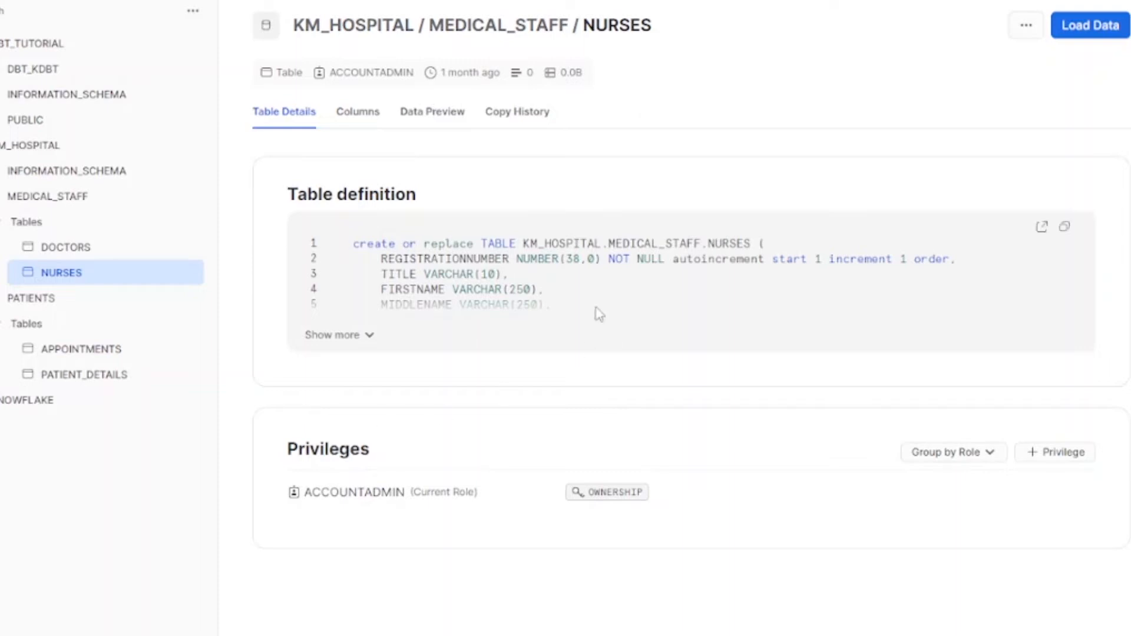
{"action": "double_click", "coordinate": [540, 264]}
{"action": "left_click", "coordinate": [87, 252]}
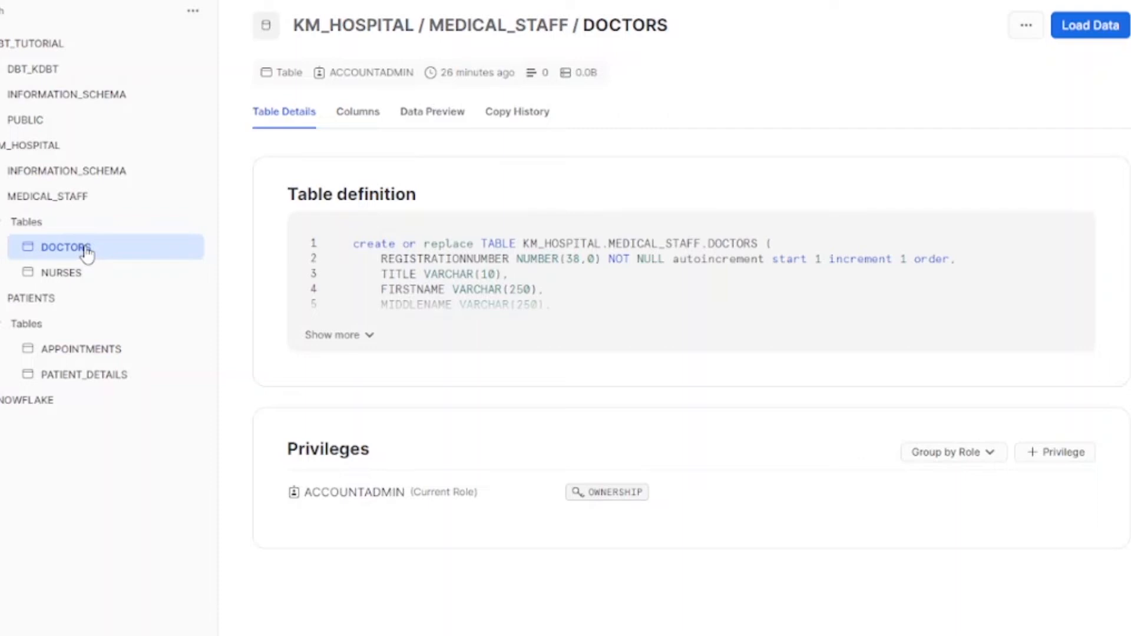
{"action": "left_click", "coordinate": [370, 339]}
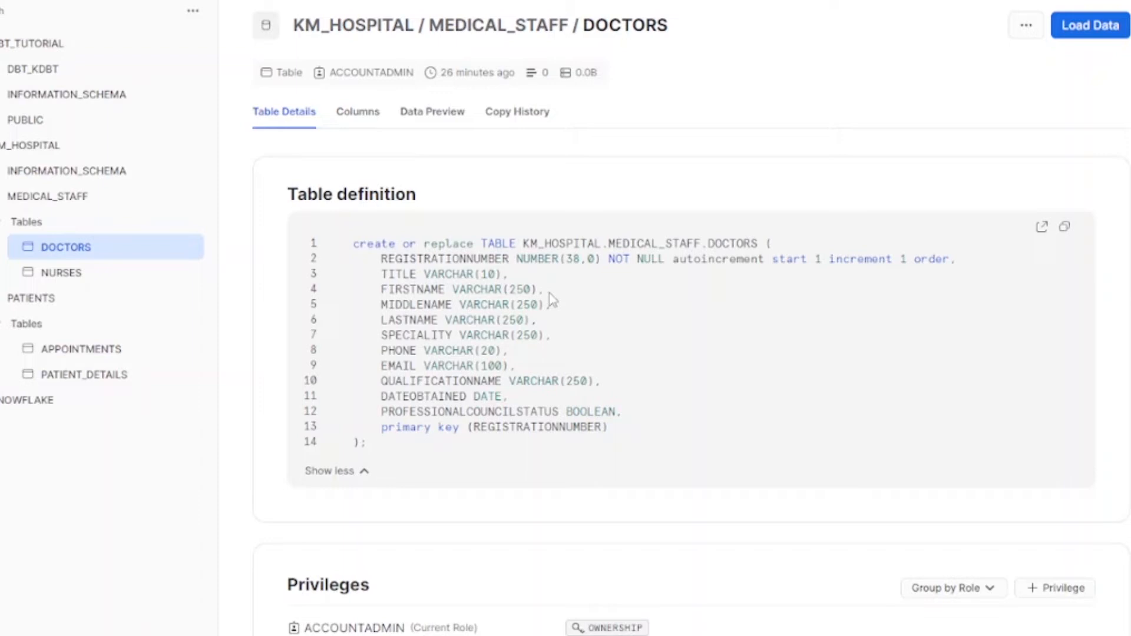
Step: Switch back and forth between the NURSES and DOCTORS definitions to compare them, ending on DOCTORS
{"action": "left_click", "coordinate": [70, 272]}
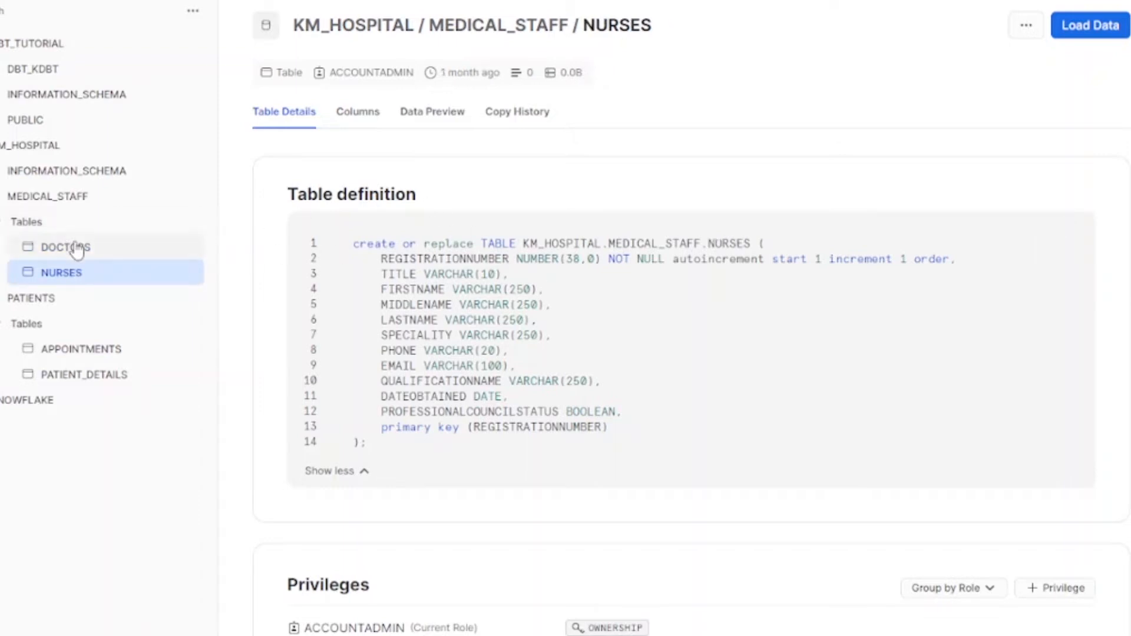
{"action": "left_click", "coordinate": [75, 247]}
{"action": "left_click", "coordinate": [80, 275]}
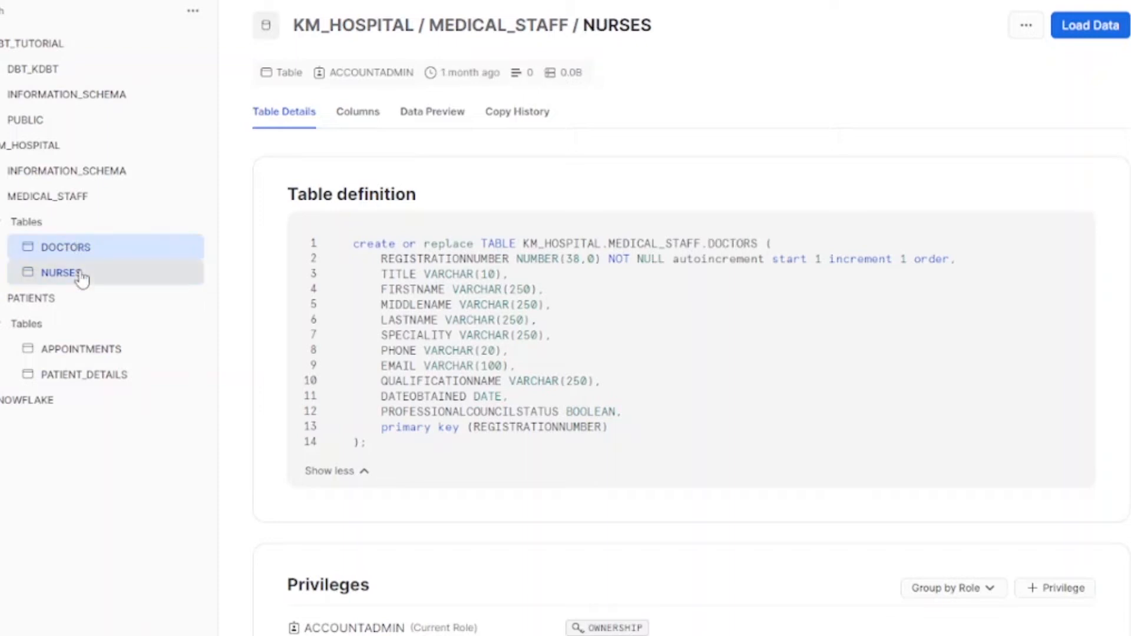
{"action": "left_click", "coordinate": [83, 258]}
{"action": "left_click", "coordinate": [97, 277]}
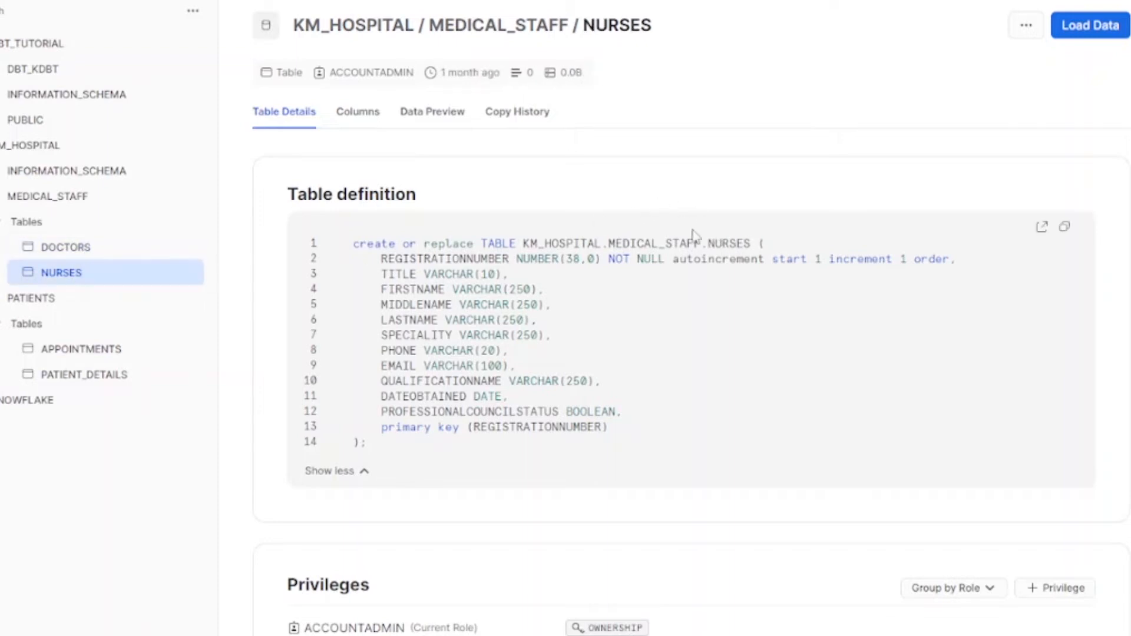
{"action": "left_click", "coordinate": [67, 252]}
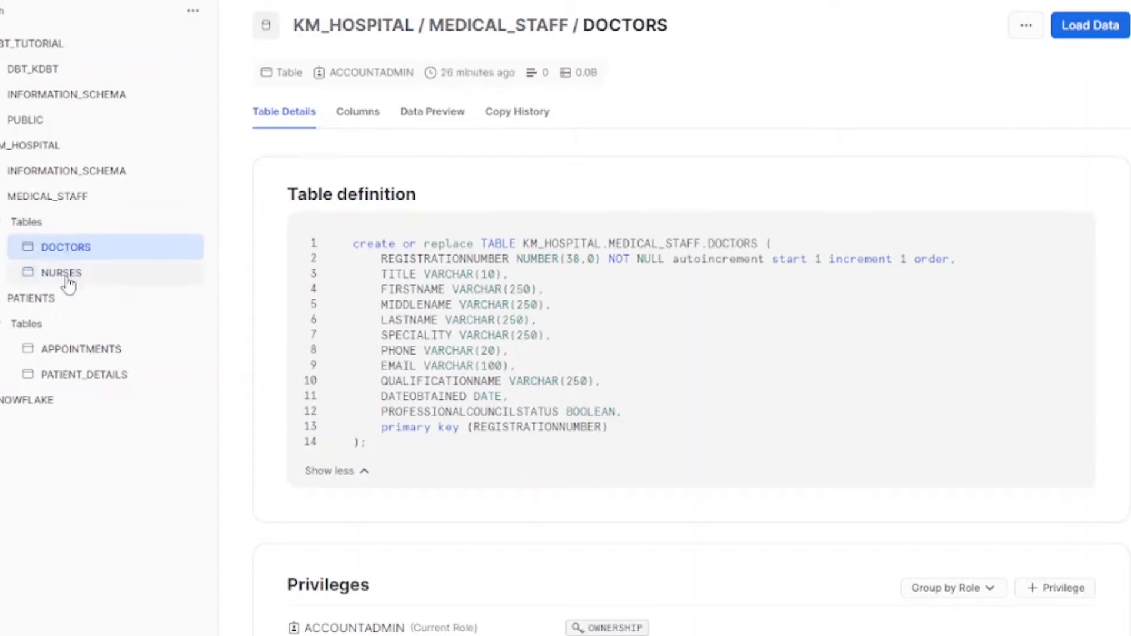
{"action": "left_click", "coordinate": [68, 276]}
{"action": "left_click", "coordinate": [74, 254]}
{"action": "left_click", "coordinate": [81, 279]}
{"action": "left_click", "coordinate": [84, 252]}
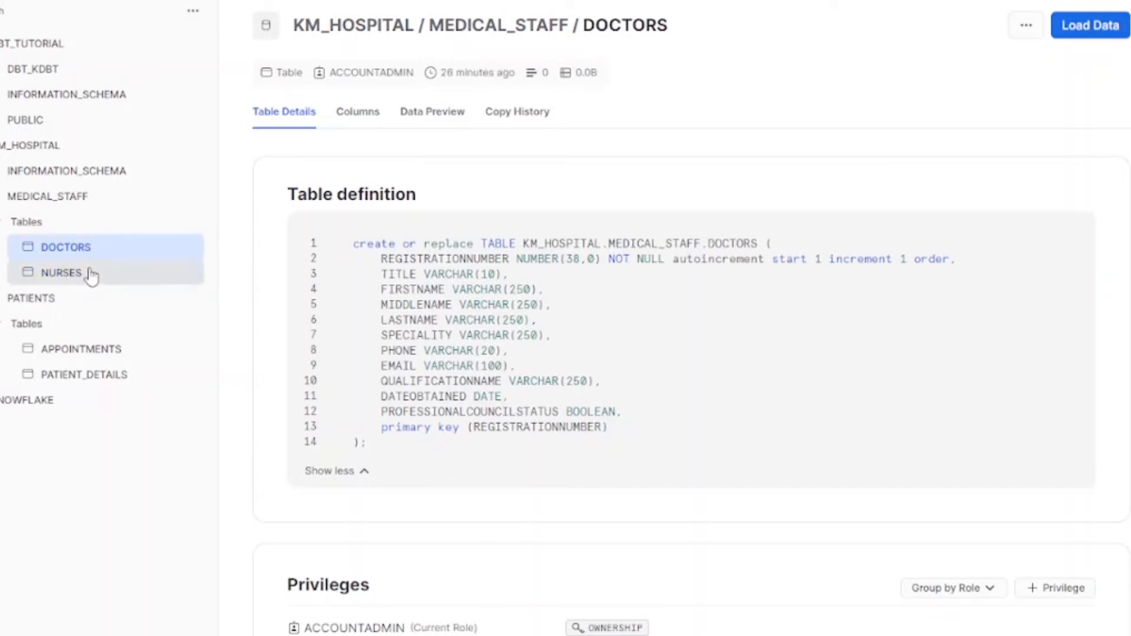
{"action": "left_click", "coordinate": [89, 273]}
{"action": "left_click", "coordinate": [88, 248]}
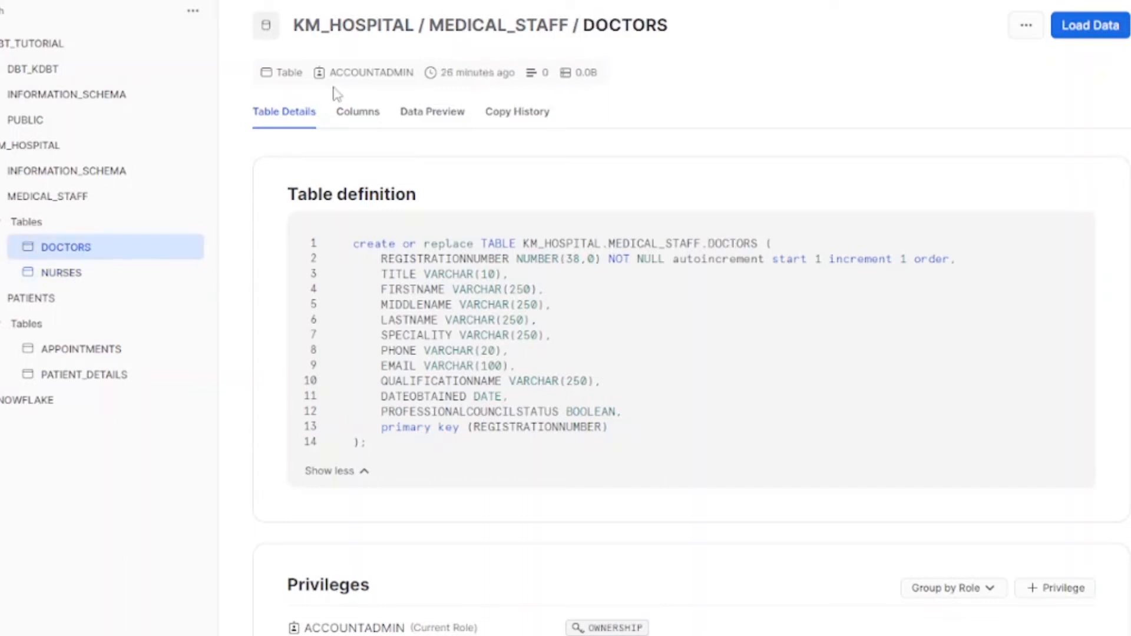
Step: List the DOCTORS table's 11 columns and browse its 50-row data preview
{"action": "left_click", "coordinate": [368, 117]}
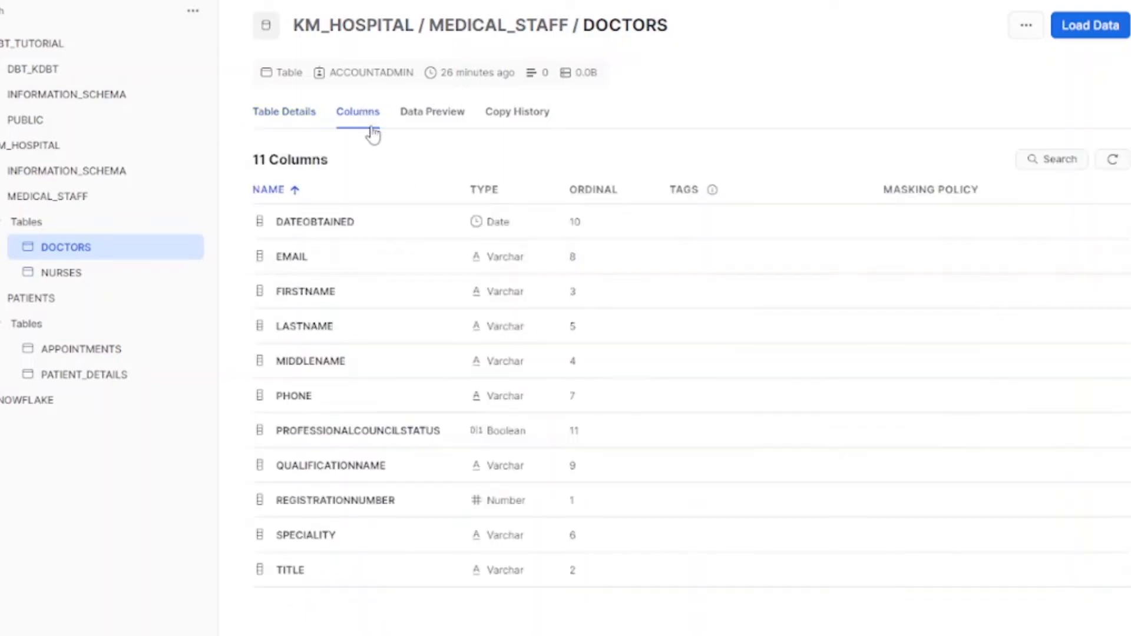
{"action": "left_click", "coordinate": [457, 118]}
{"action": "scroll", "coordinate": [586, 345], "scroll_direction": "down", "scroll_amount": 10}
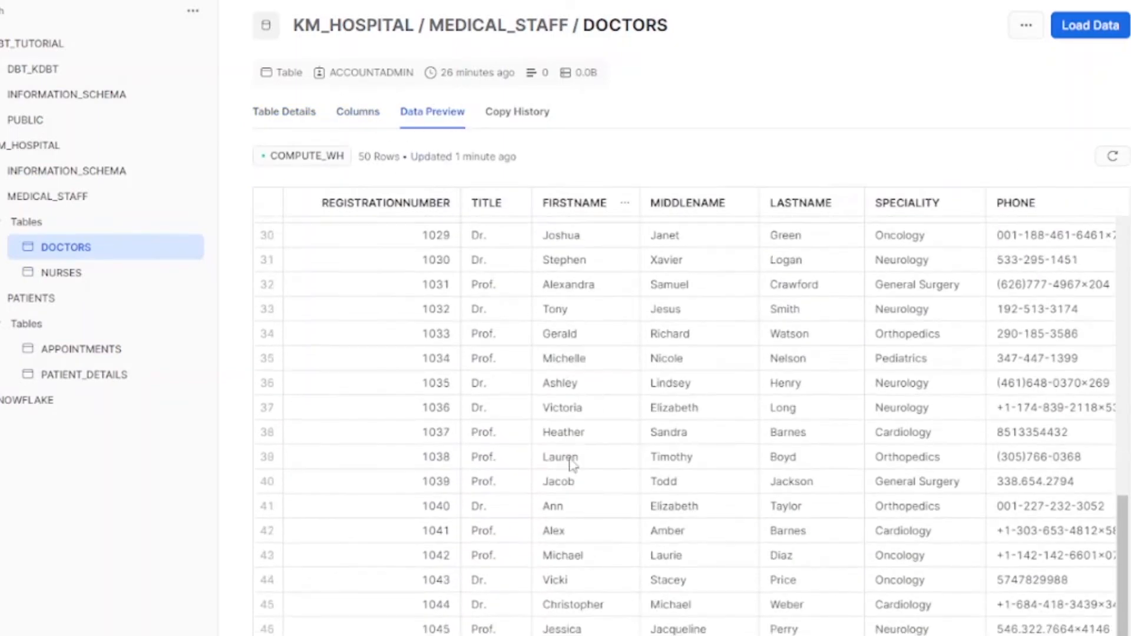
{"action": "scroll", "coordinate": [689, 412], "scroll_direction": "right", "scroll_amount": 10}
{"action": "scroll", "coordinate": [690, 412], "scroll_direction": "left", "scroll_amount": 10}
Step: Check the DOCTORS copy history, return to its Columns list, and open the NURSES table
{"action": "left_click", "coordinate": [529, 117]}
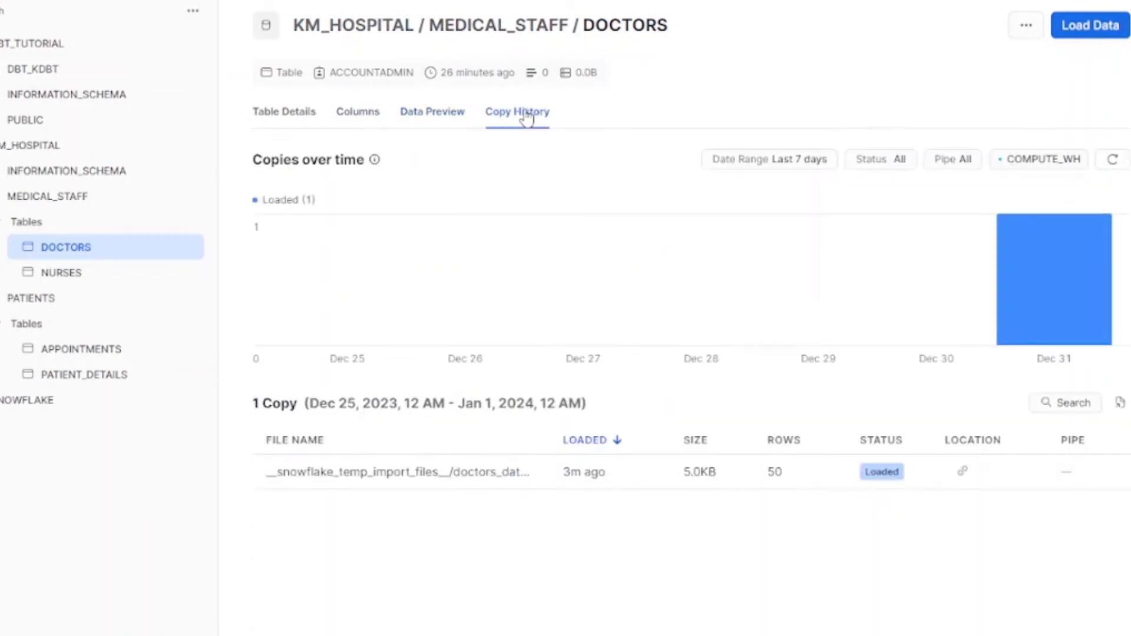
{"action": "mouse_move", "coordinate": [1071, 274]}
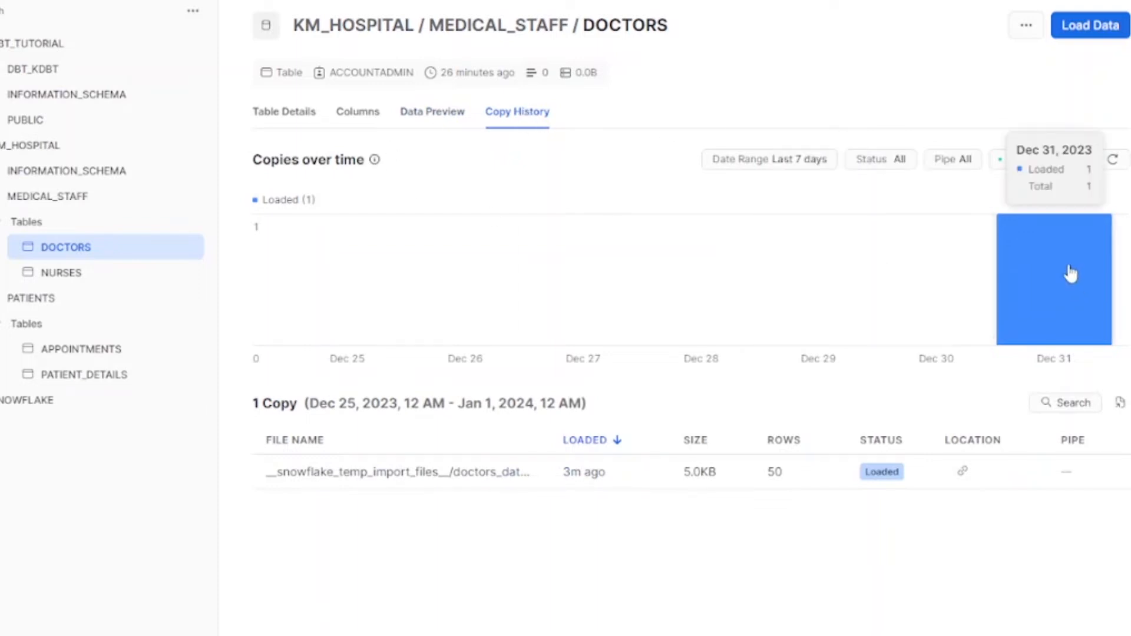
{"action": "left_click", "coordinate": [360, 113]}
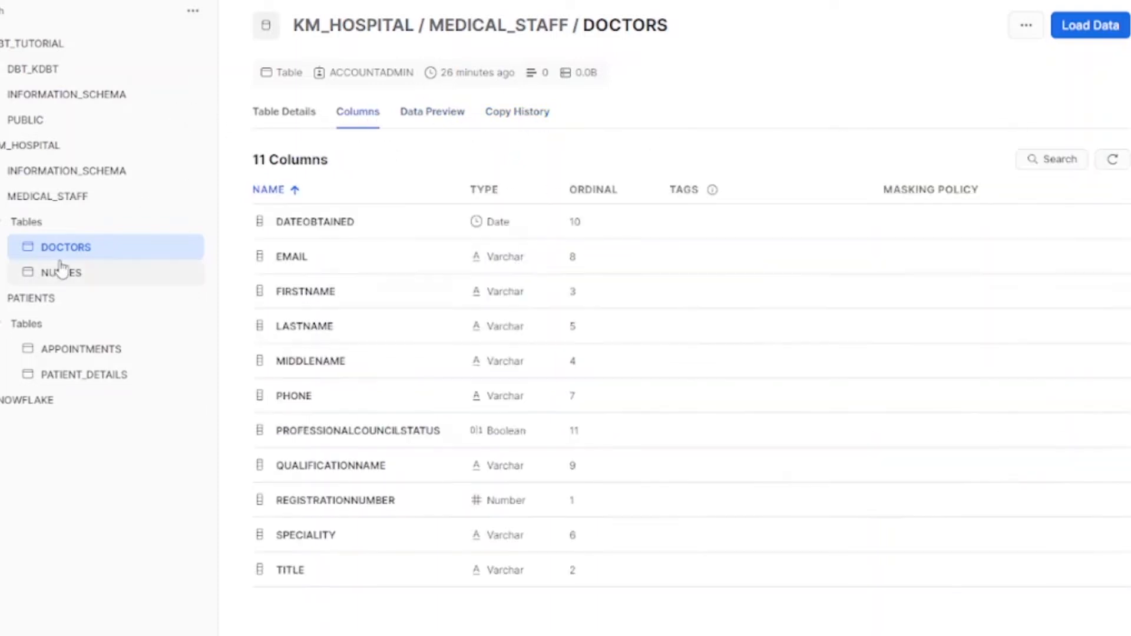
{"action": "left_click", "coordinate": [62, 271]}
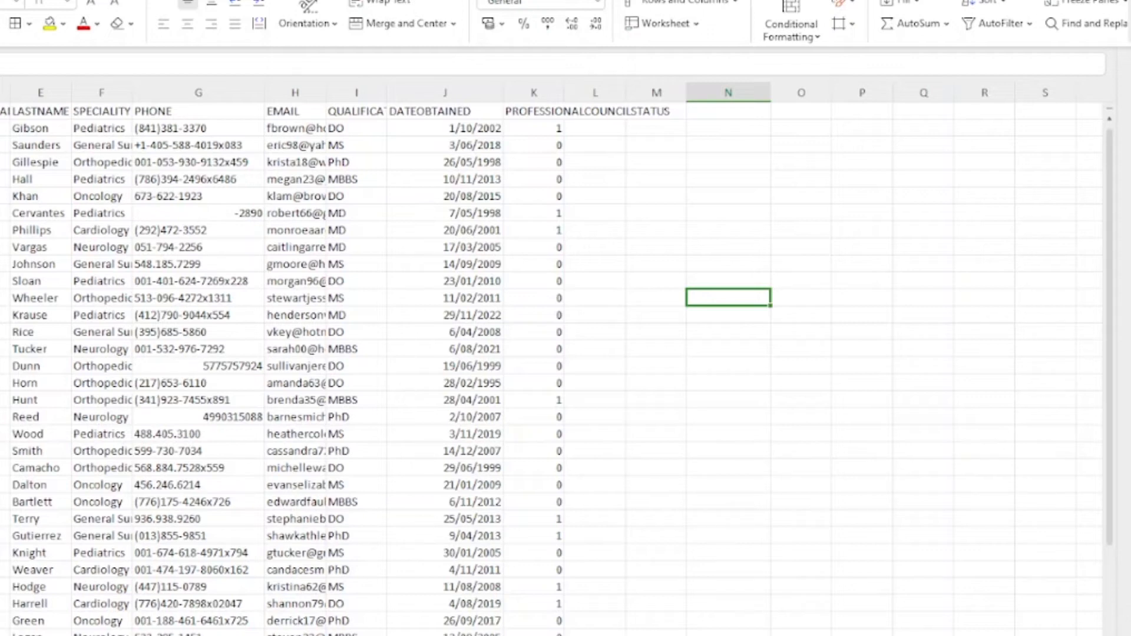
Step: Switch to the nurses spreadsheet, scroll to its last row, and open the Find dialog
{"action": "key", "text": "ctrl+Tab"}
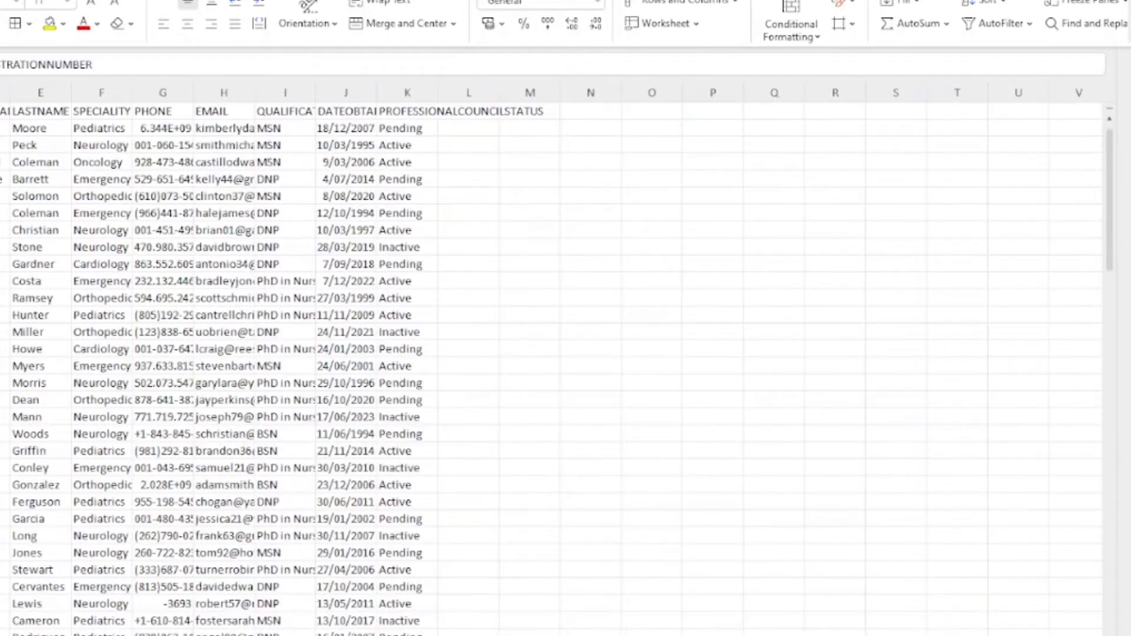
{"action": "key", "text": "ctrl+Tab"}
{"action": "key", "text": "ctrl+Tab"}
{"action": "left_click", "coordinate": [0, 128]}
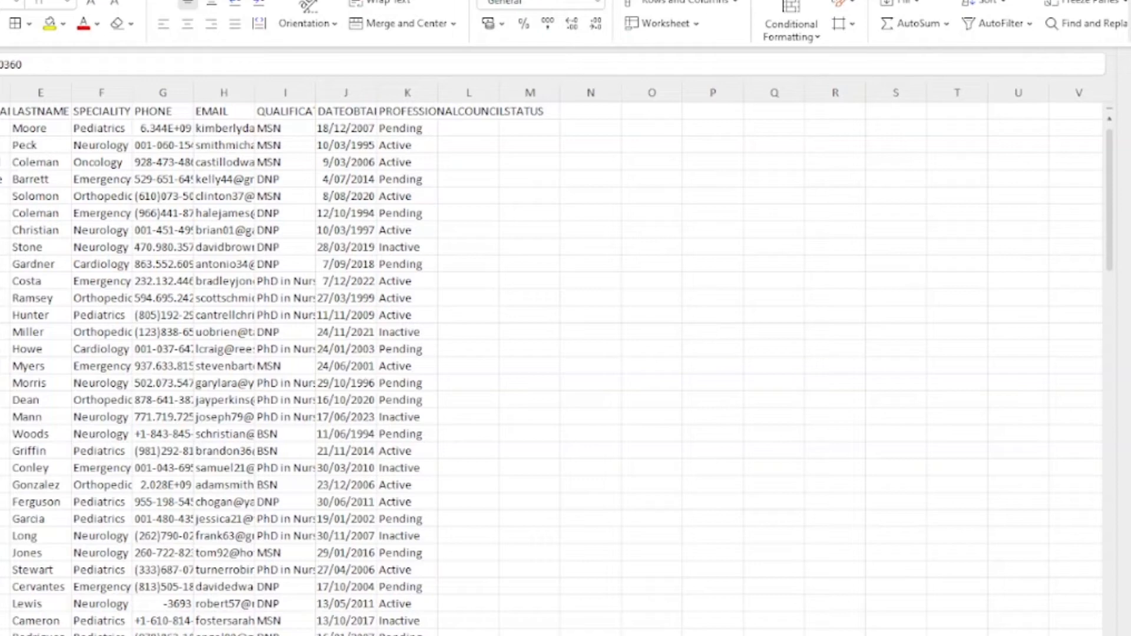
{"action": "key", "text": "Down"}
{"action": "key", "text": "Down"}
{"action": "scroll", "coordinate": [554, 370], "scroll_direction": "down", "scroll_amount": 20}
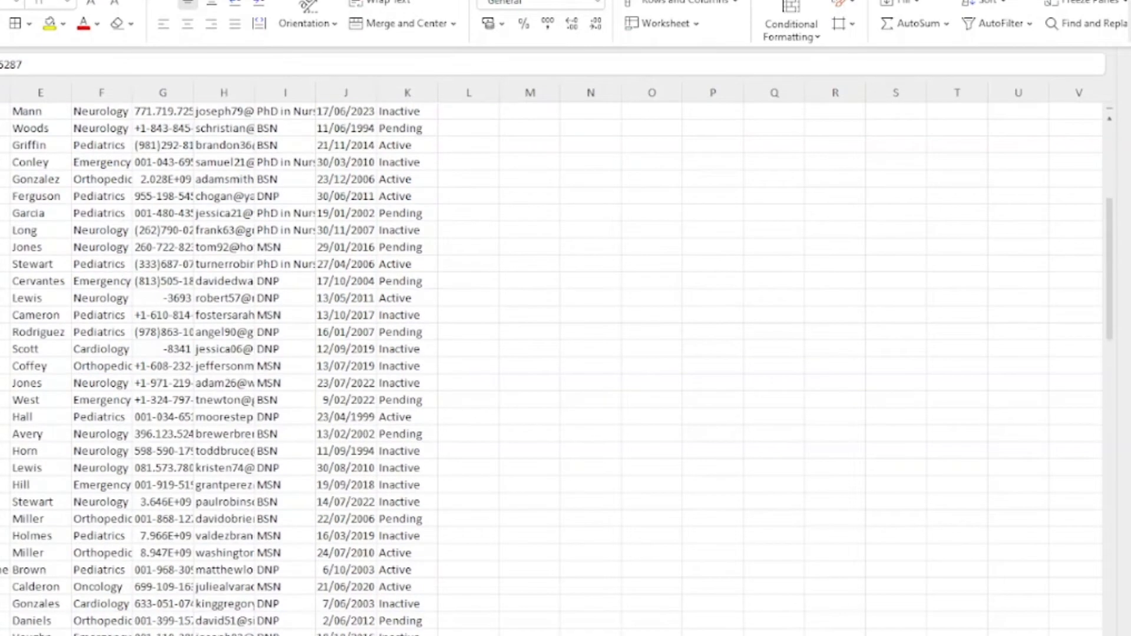
{"action": "scroll", "coordinate": [554, 370], "scroll_direction": "down", "scroll_amount": 15}
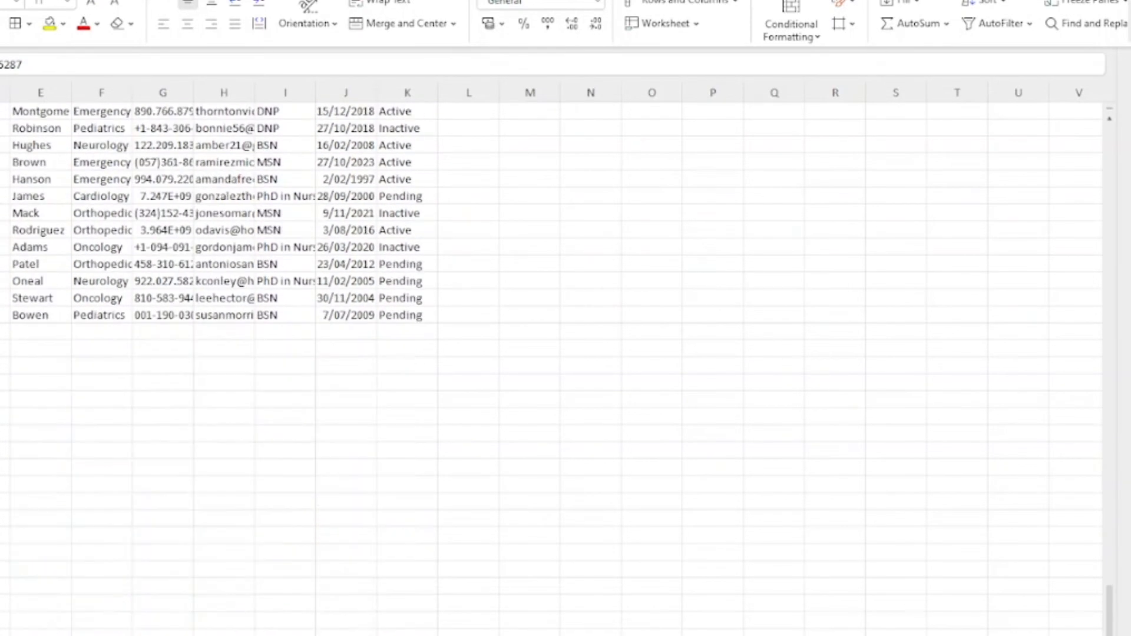
{"action": "left_click", "coordinate": [1, 333]}
{"action": "key", "text": "ctrl+f"}
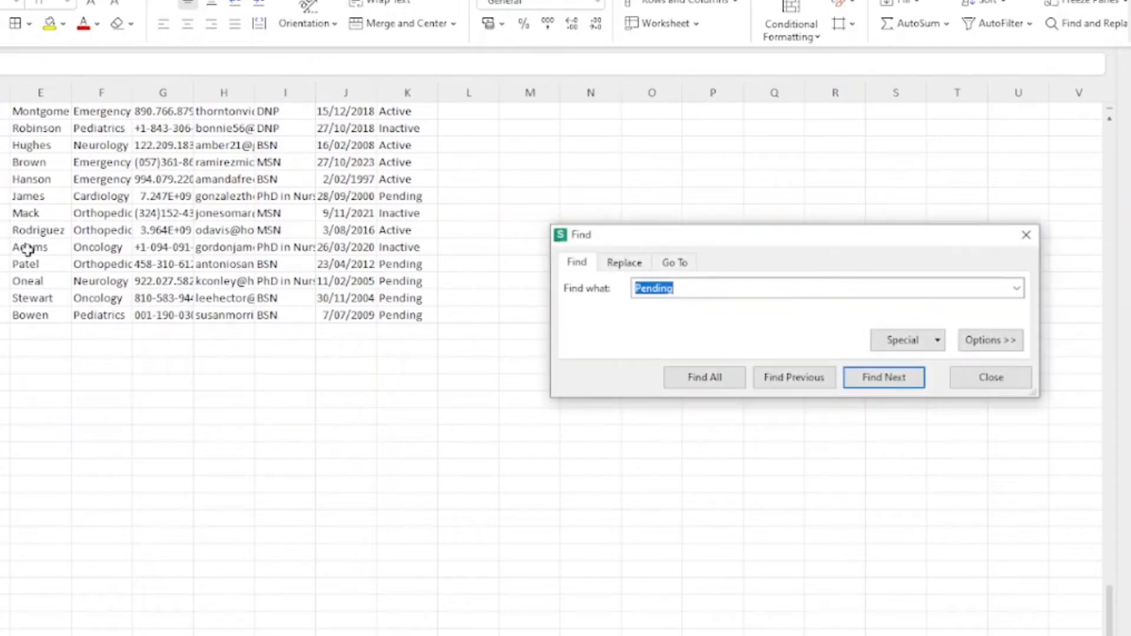
Step: Enter RN as the search term in the Find dialog
{"action": "left_click", "coordinate": [625, 262]}
{"action": "double_click", "coordinate": [680, 287]}
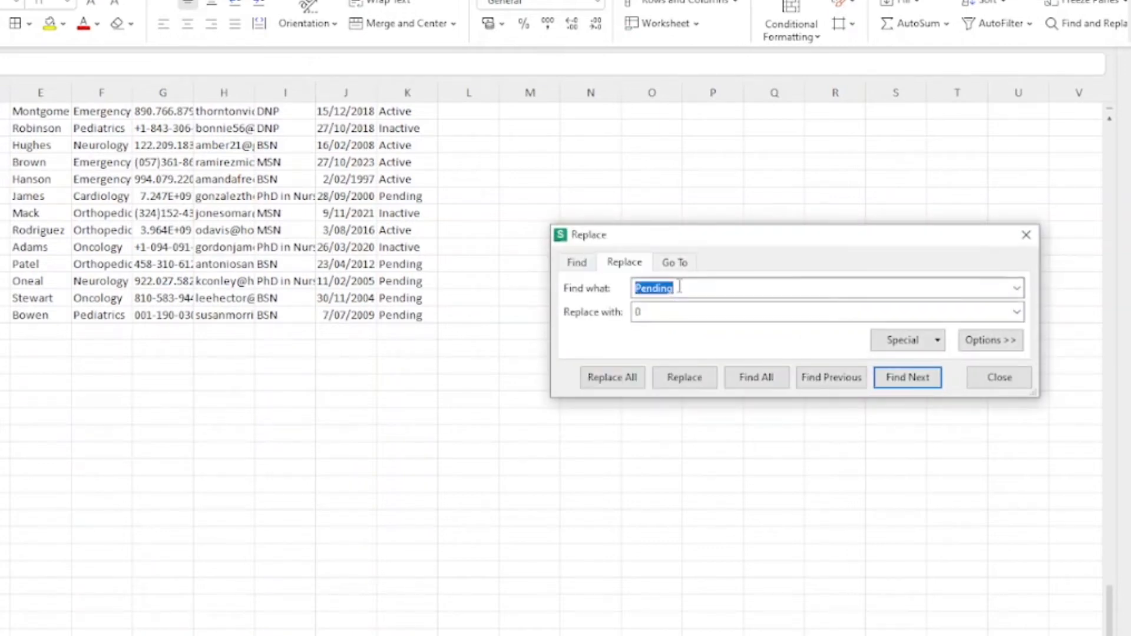
{"action": "type", "text": "RN"}
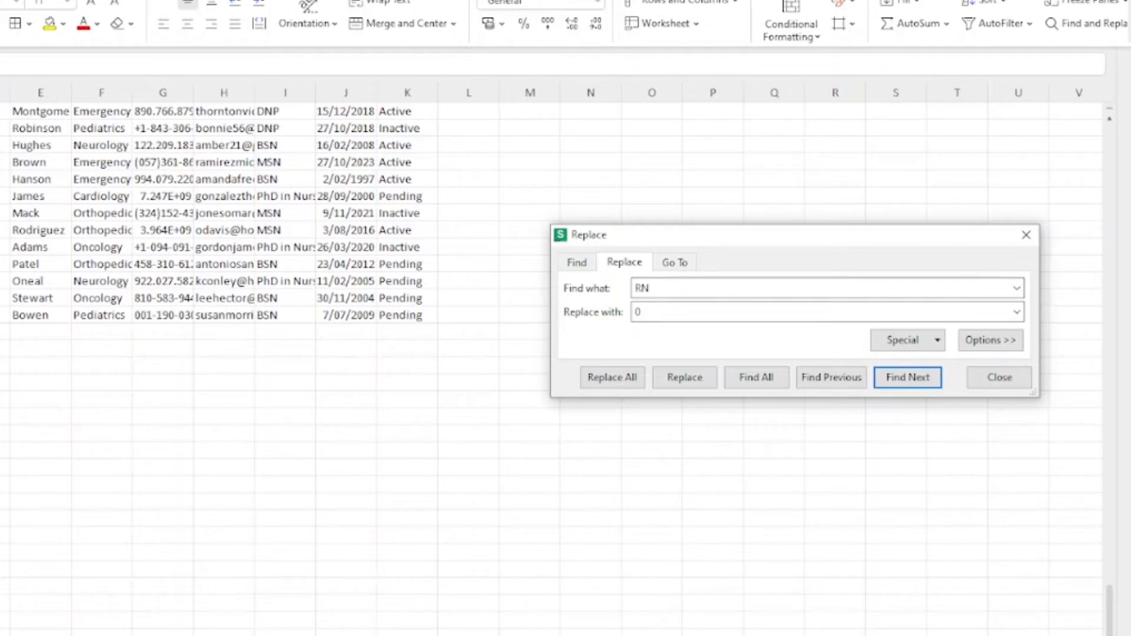
{"action": "scroll", "coordinate": [146, 242], "scroll_direction": "up", "scroll_amount": 2}
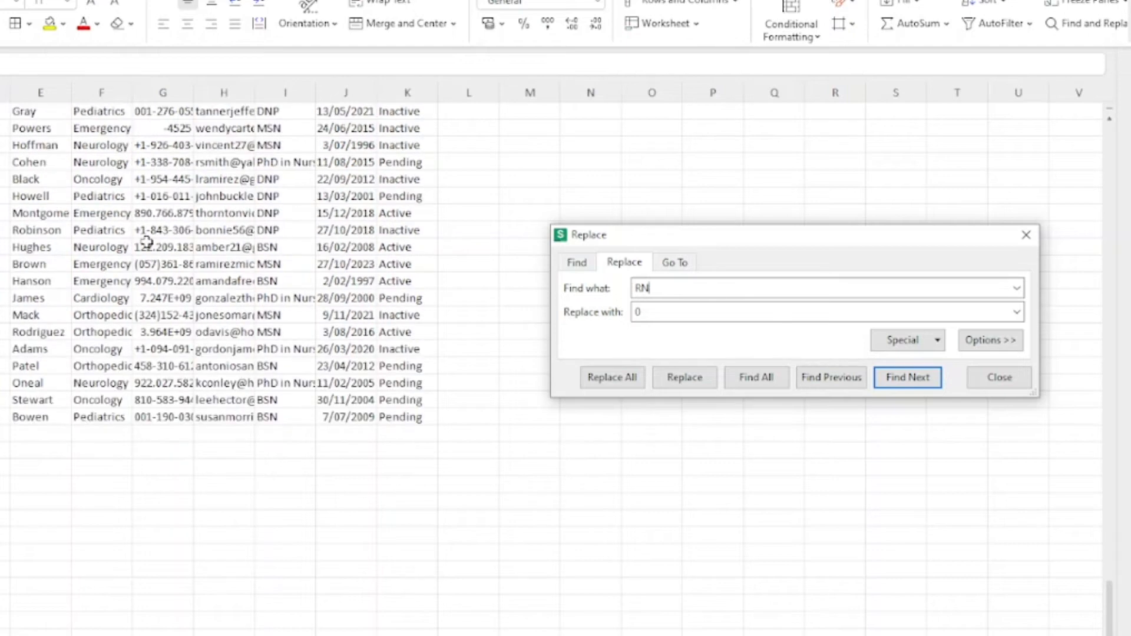
{"action": "left_click", "coordinate": [579, 263]}
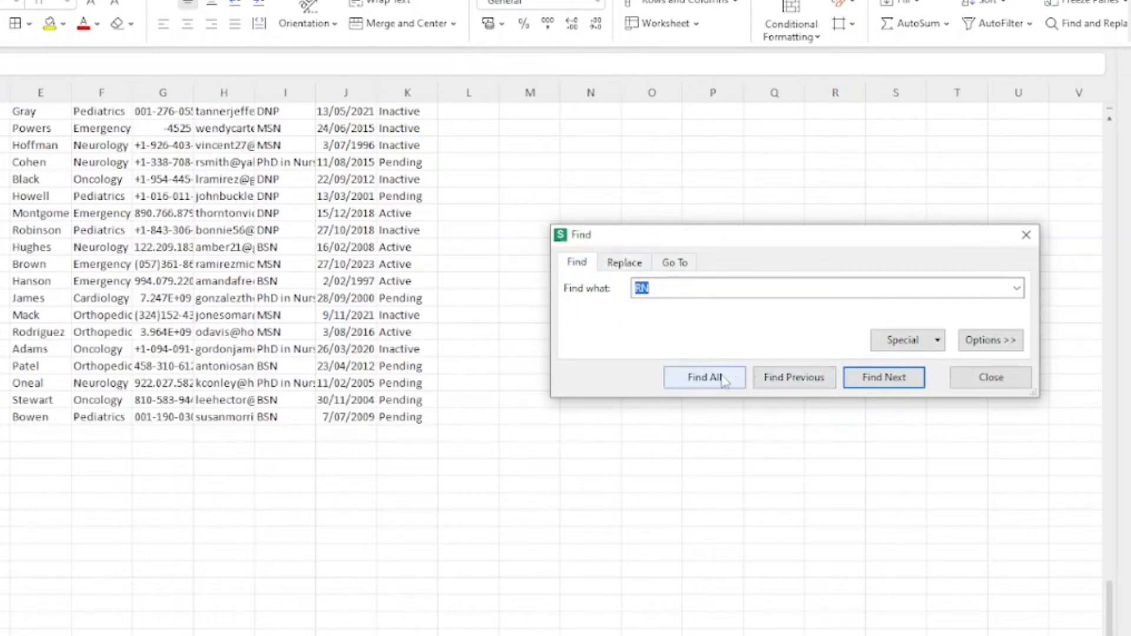
{"action": "scroll", "coordinate": [33, 197], "scroll_direction": "up", "scroll_amount": 6}
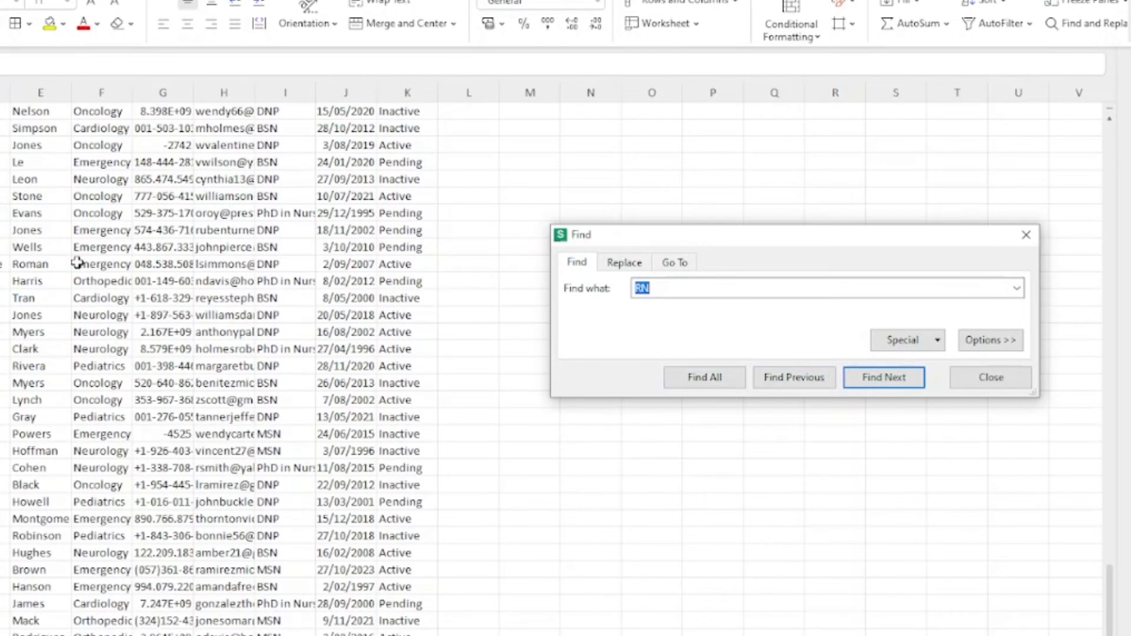
{"action": "scroll", "coordinate": [252, 373], "scroll_direction": "down", "scroll_amount": 5}
Step: Find all RN cells, enabling partial-cell matching to get 158 matches
{"action": "left_click", "coordinate": [713, 378]}
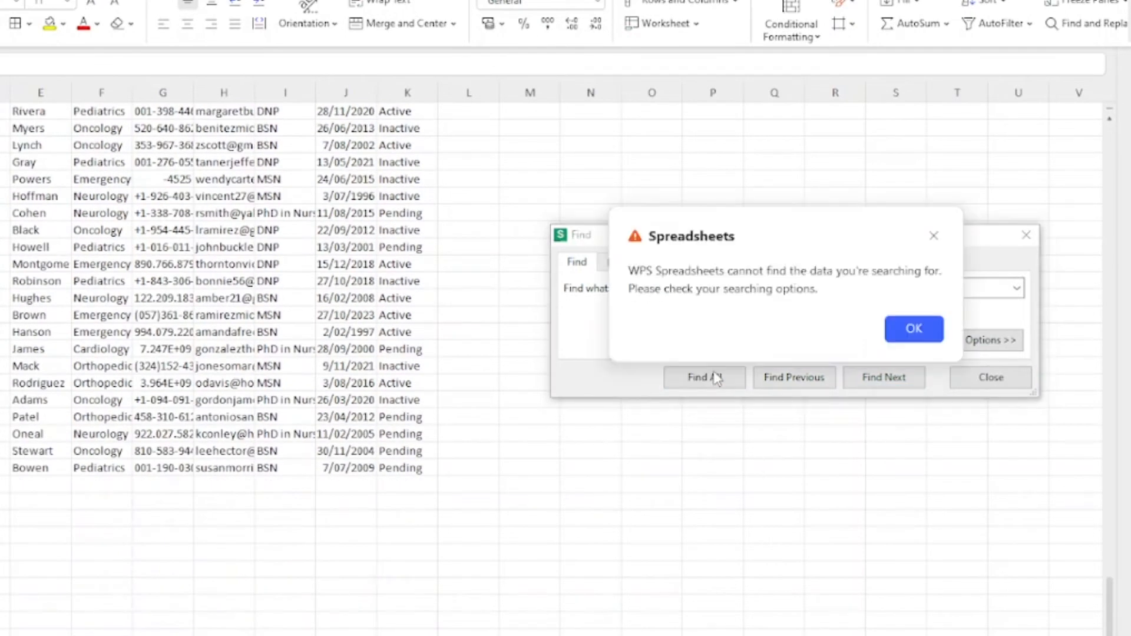
{"action": "left_click", "coordinate": [923, 337]}
{"action": "left_click", "coordinate": [858, 382]}
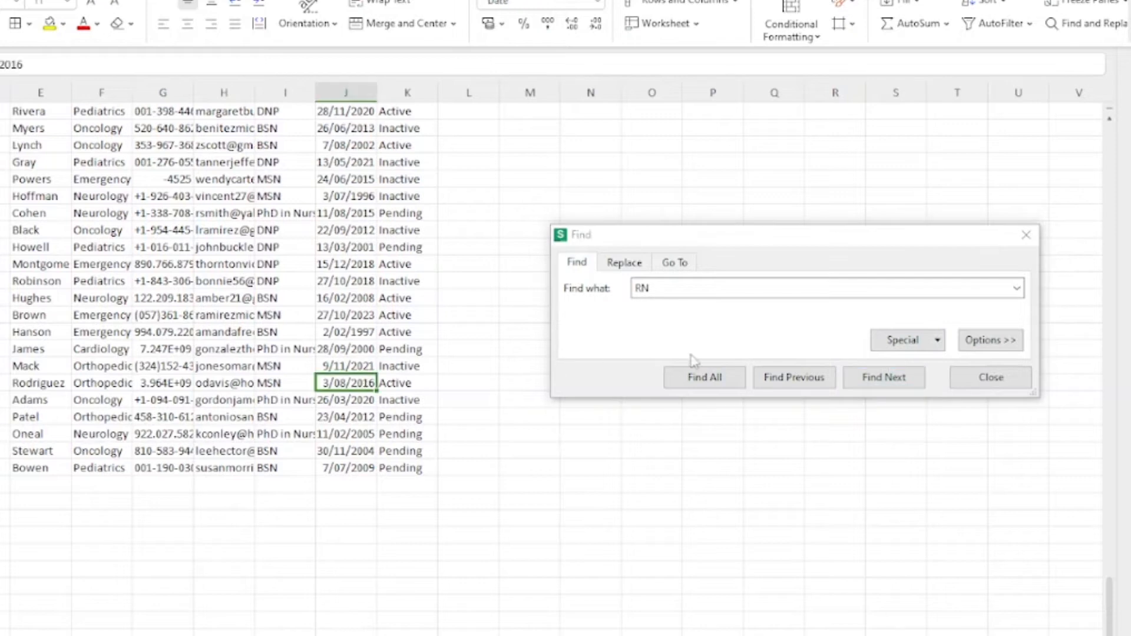
{"action": "left_click", "coordinate": [701, 380]}
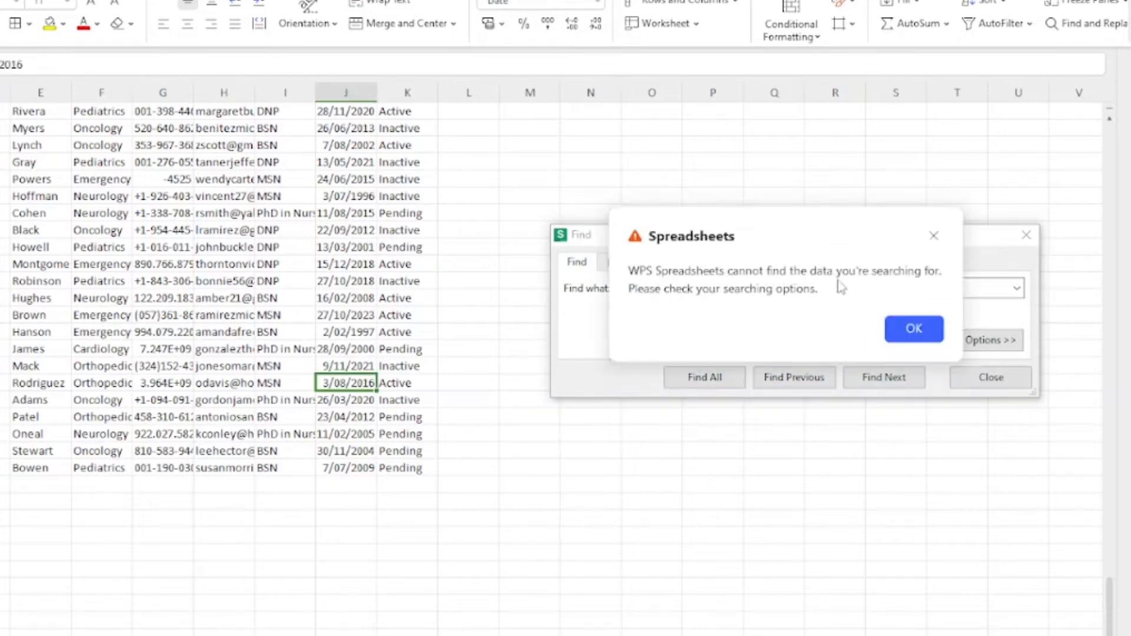
{"action": "left_click", "coordinate": [919, 329]}
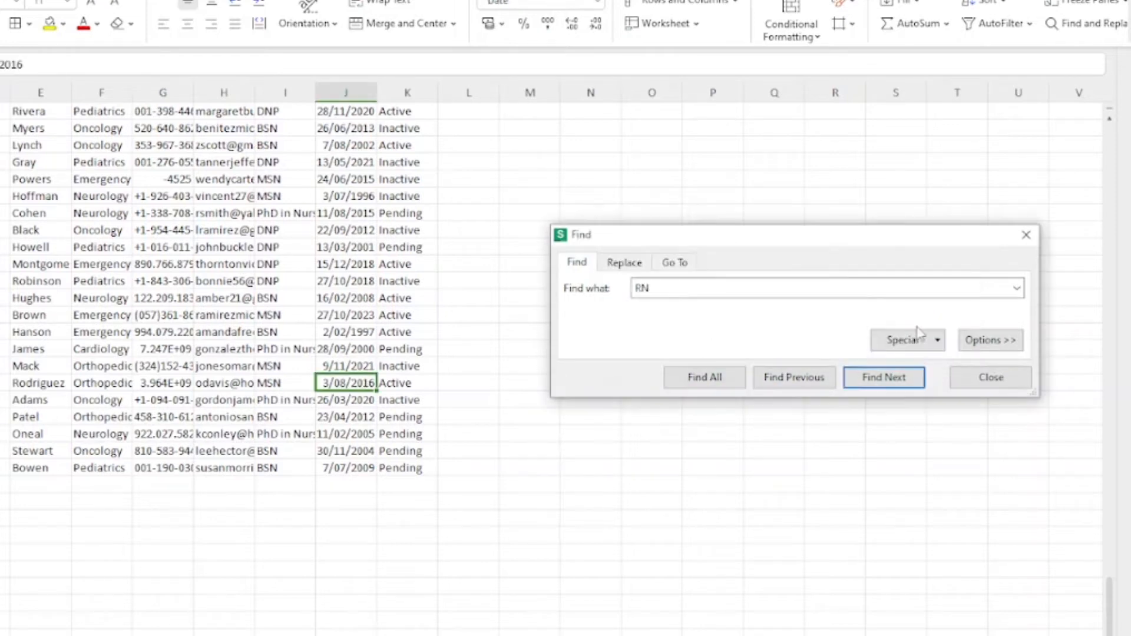
{"action": "left_click", "coordinate": [987, 347]}
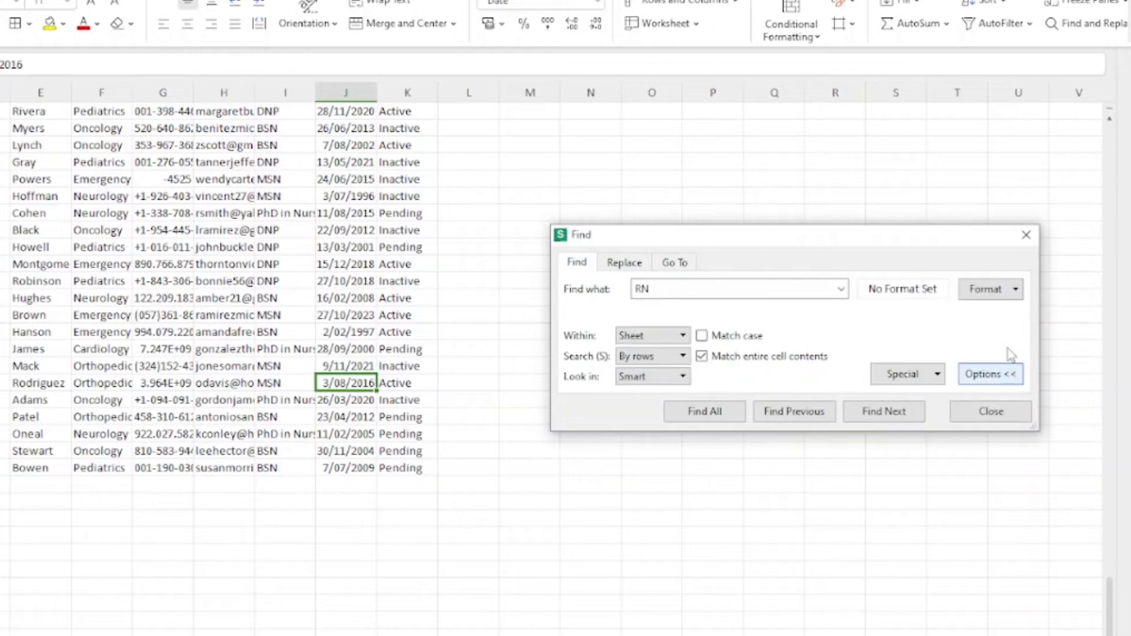
{"action": "left_click", "coordinate": [701, 356]}
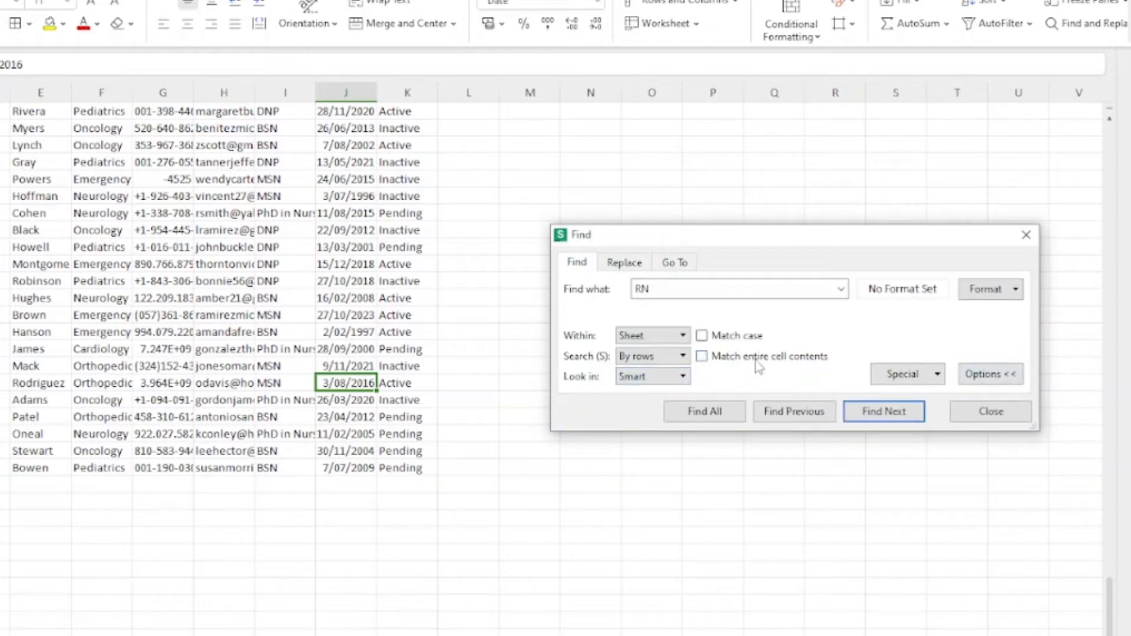
{"action": "left_click", "coordinate": [729, 415]}
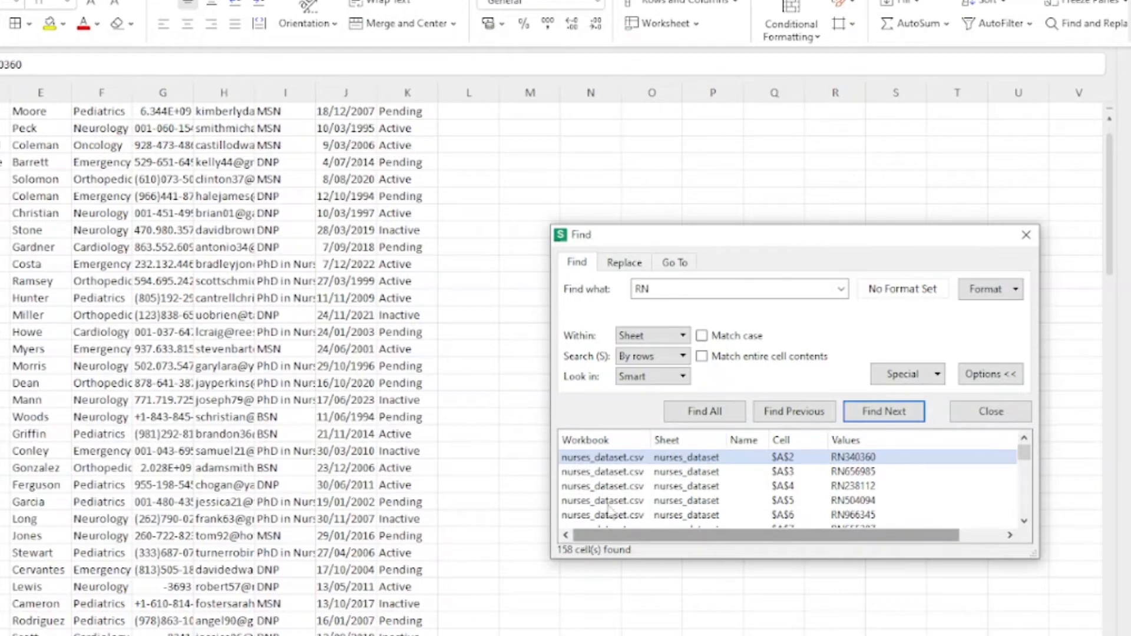
Step: Jump to the RN match in cell H149 and autofit column H to its longest email
{"action": "scroll", "coordinate": [613, 507], "scroll_direction": "down", "scroll_amount": 18}
{"action": "scroll", "coordinate": [97, 432], "scroll_direction": "down", "scroll_amount": 20}
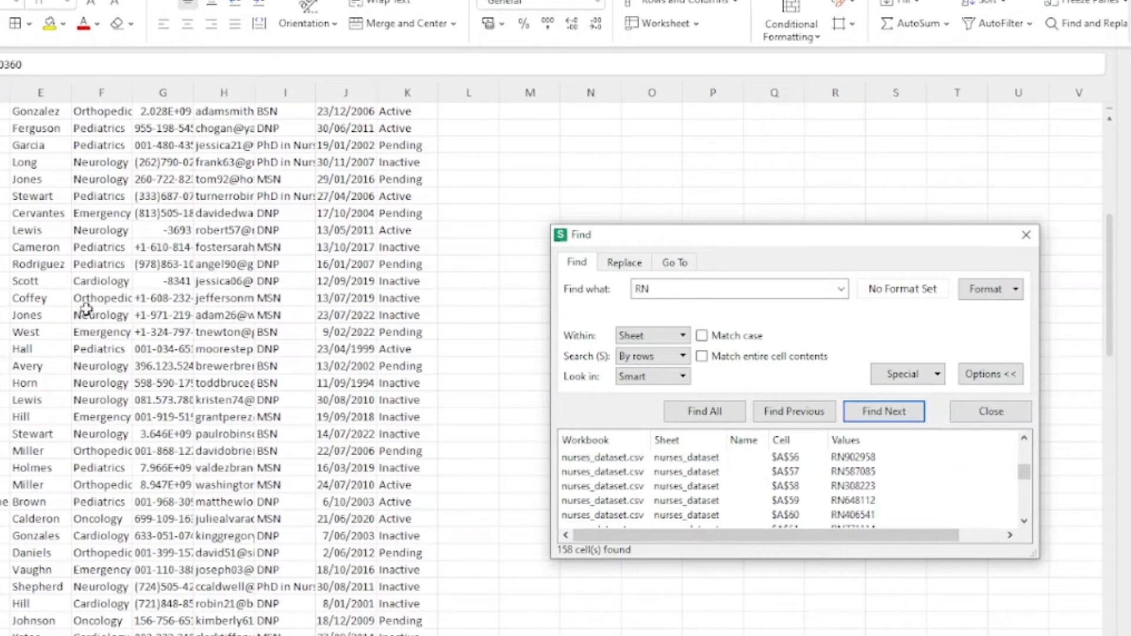
{"action": "scroll", "coordinate": [97, 432], "scroll_direction": "down", "scroll_amount": 8}
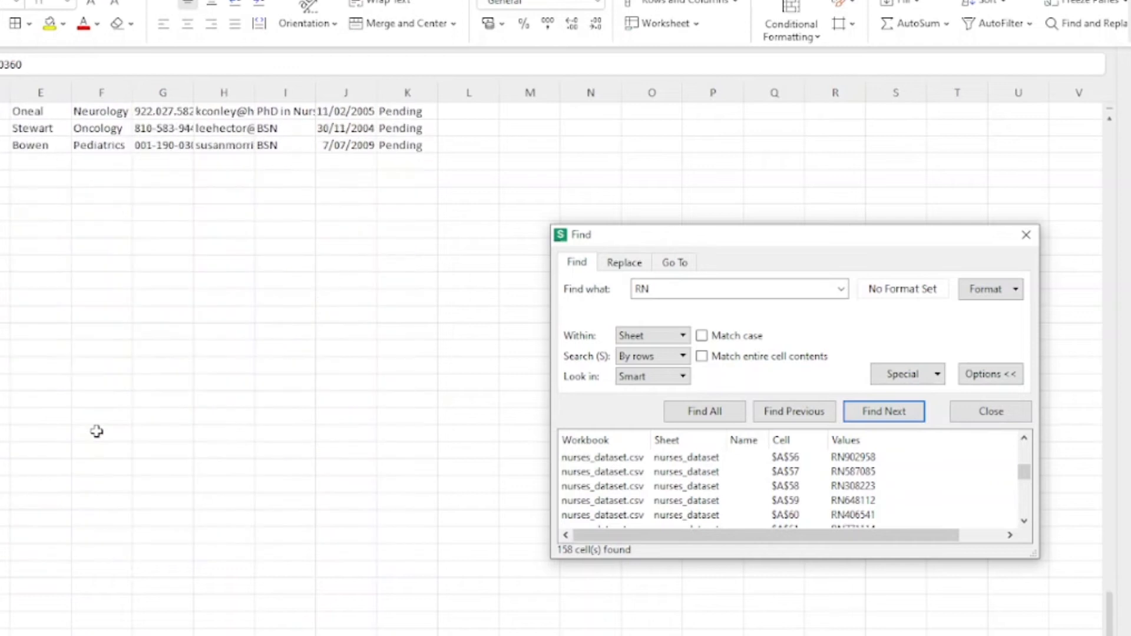
{"action": "scroll", "coordinate": [97, 432], "scroll_direction": "up", "scroll_amount": 2}
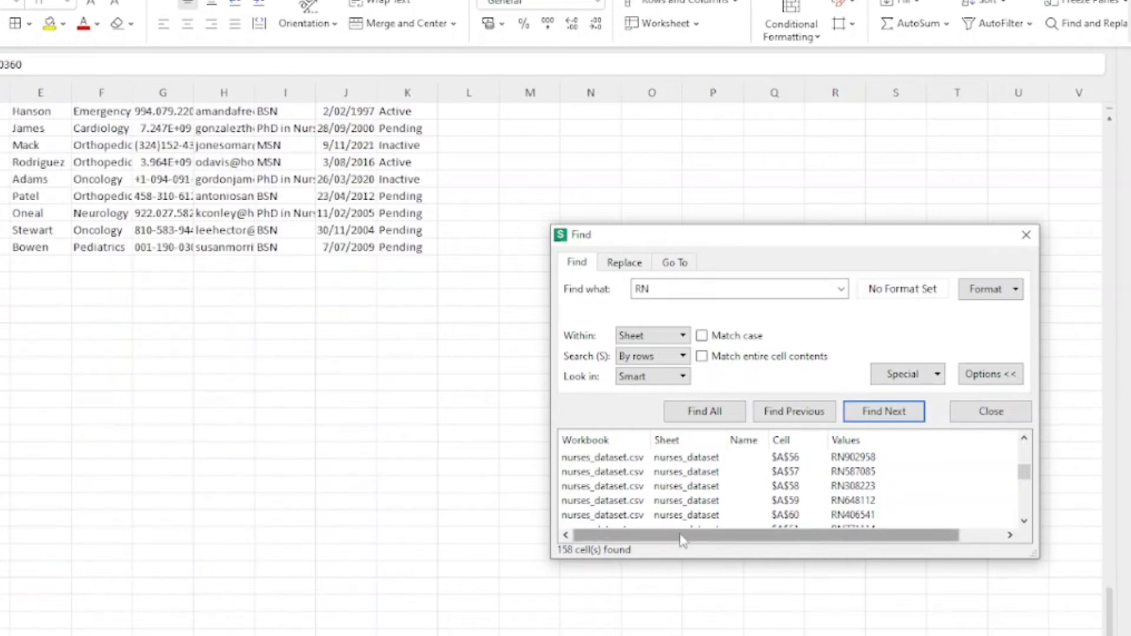
{"action": "scroll", "coordinate": [695, 489], "scroll_direction": "down", "scroll_amount": 20}
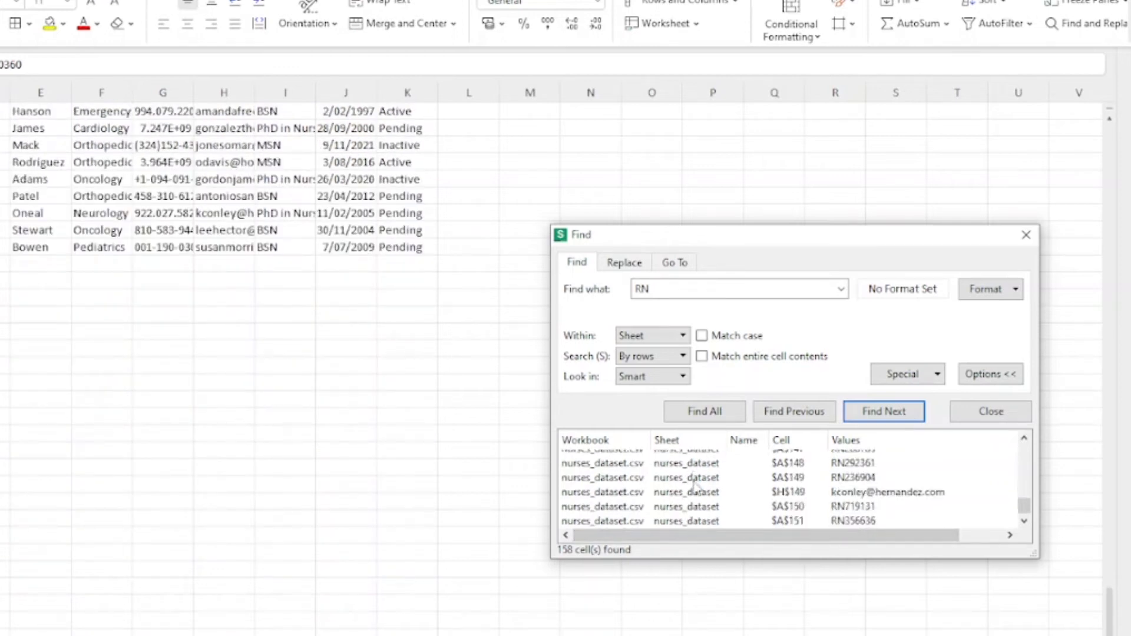
{"action": "left_click", "coordinate": [841, 496]}
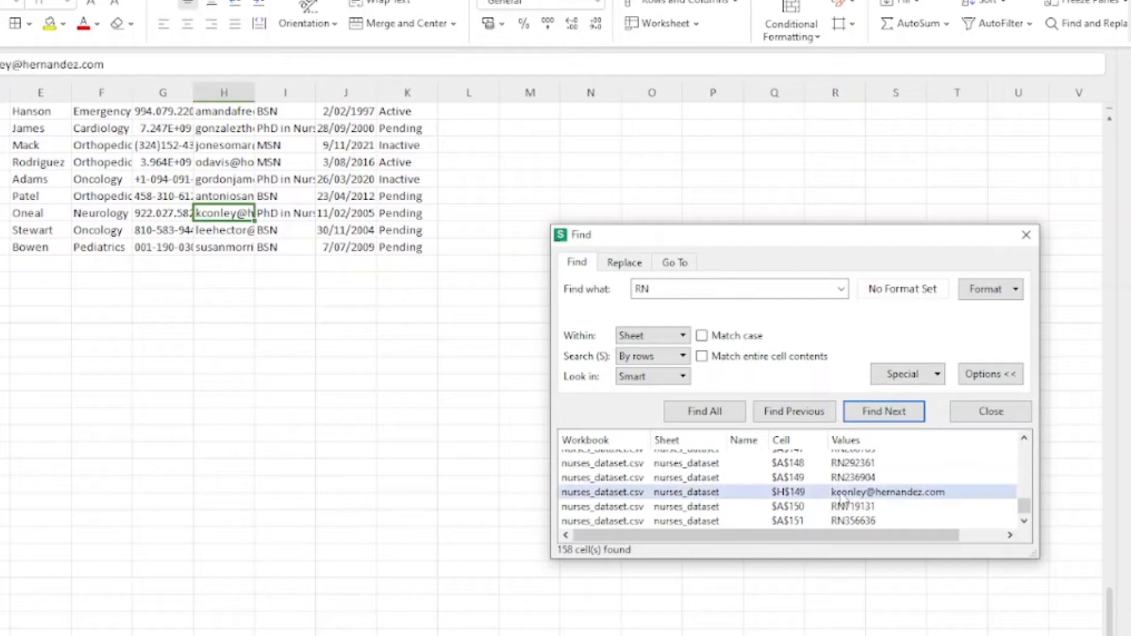
{"action": "left_click", "coordinate": [257, 92]}
{"action": "double_click", "coordinate": [257, 92]}
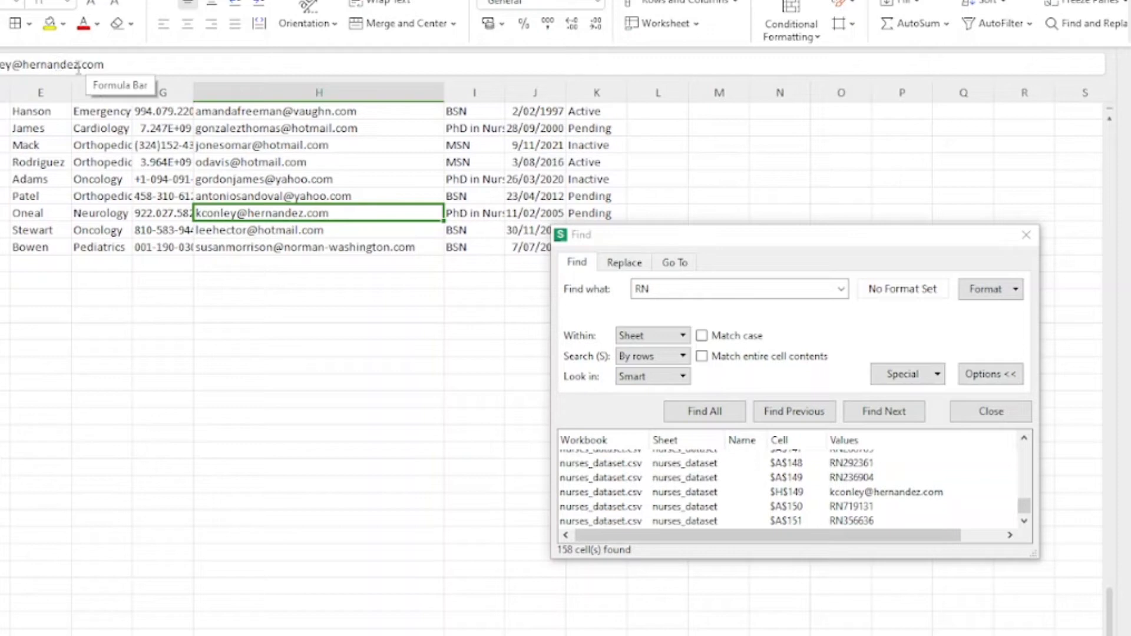
Step: Replace that email's domain text with 'mouse' so it no longer contains RN
{"action": "left_click_drag", "start_coordinate": [78, 64], "coordinate": [27, 65]}
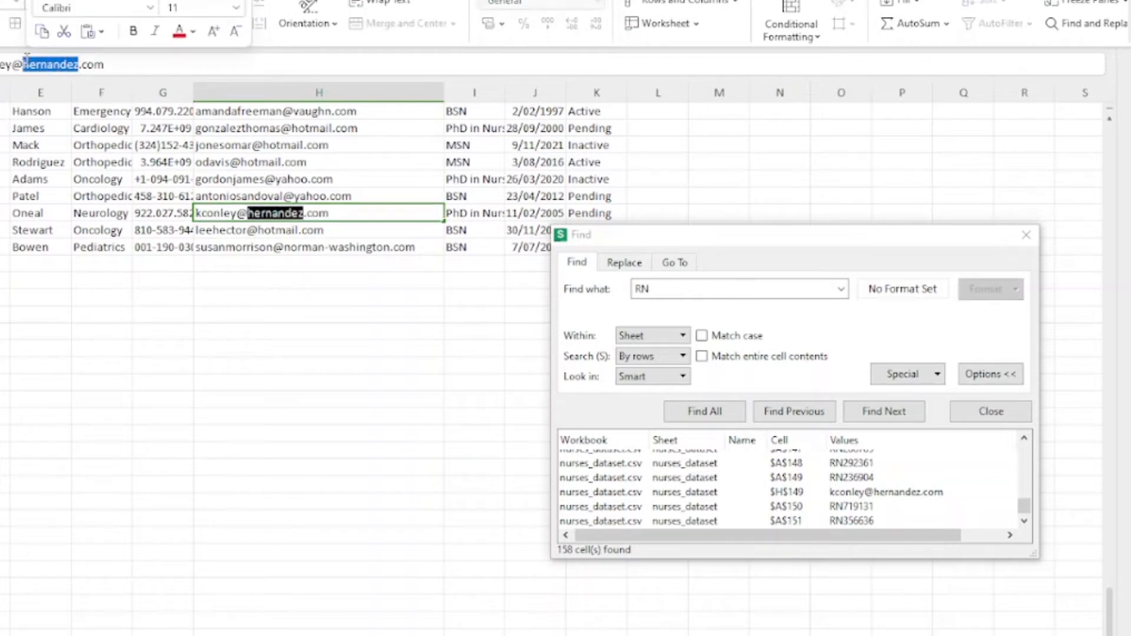
{"action": "type", "text": "MOTHO"}
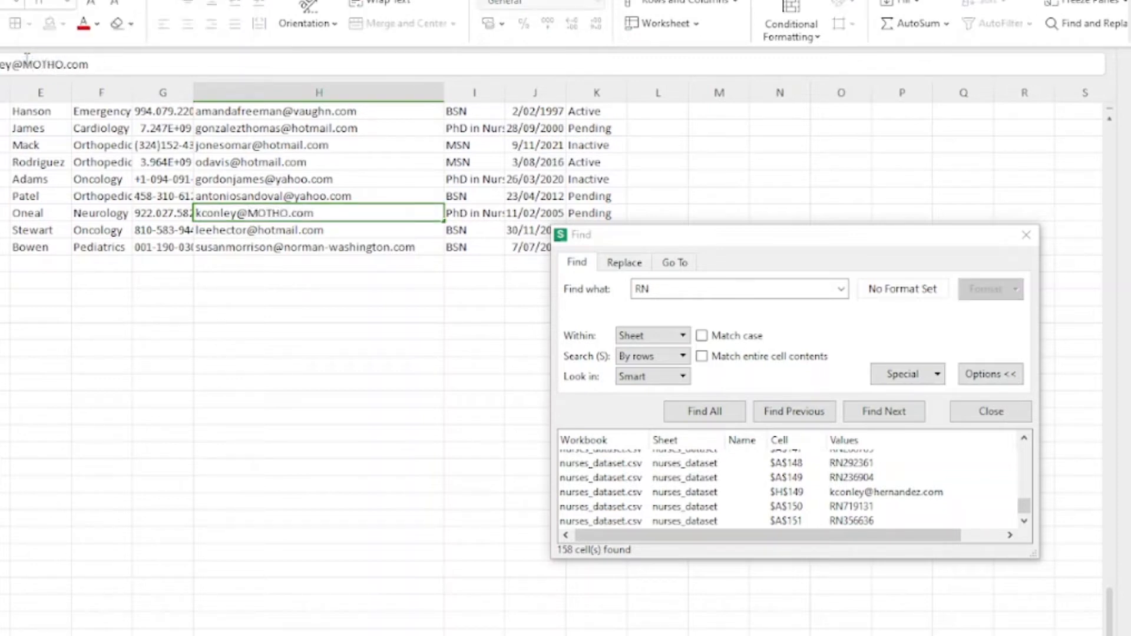
{"action": "key", "text": "BackSpace"}
{"action": "key", "text": "BackSpace"}
{"action": "key", "text": "BackSpace"}
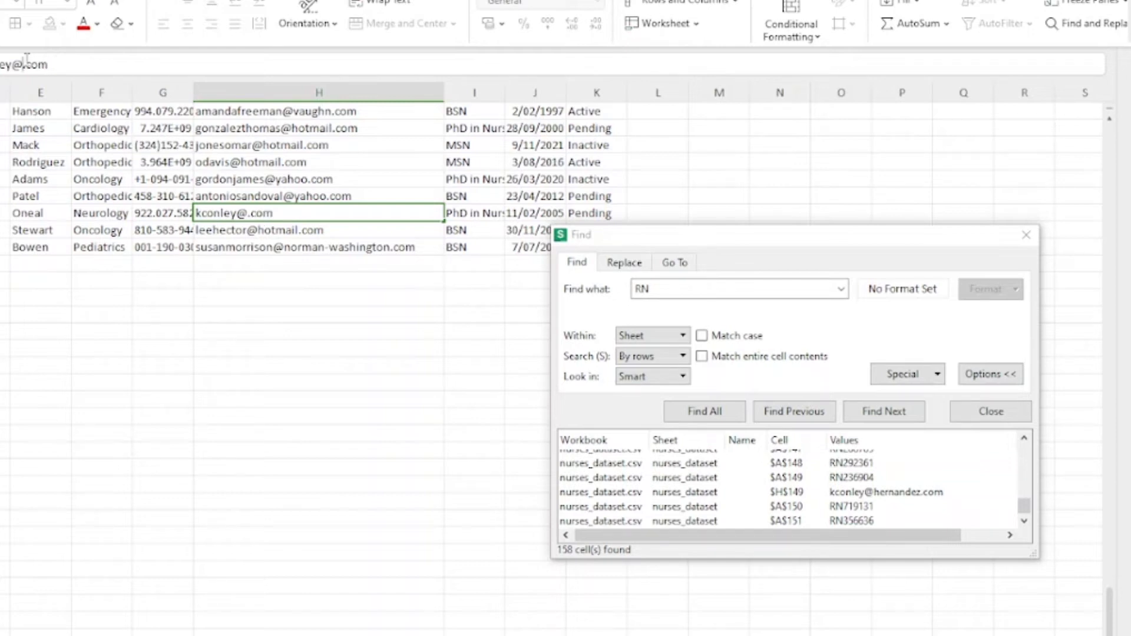
{"action": "type", "text": "mouse"}
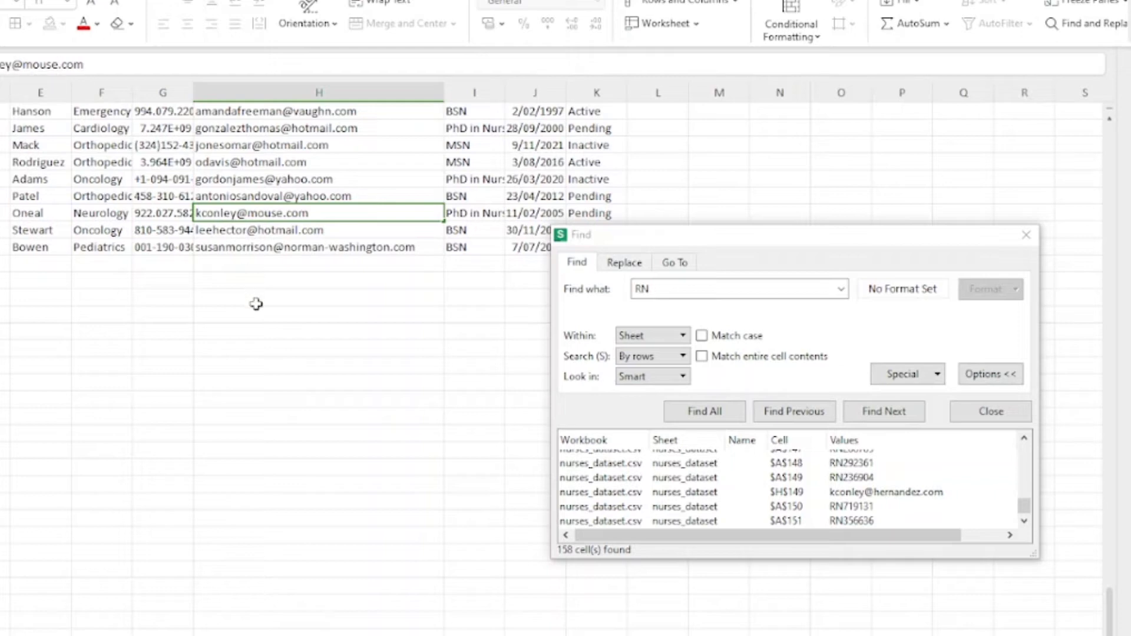
{"action": "left_click", "coordinate": [296, 396]}
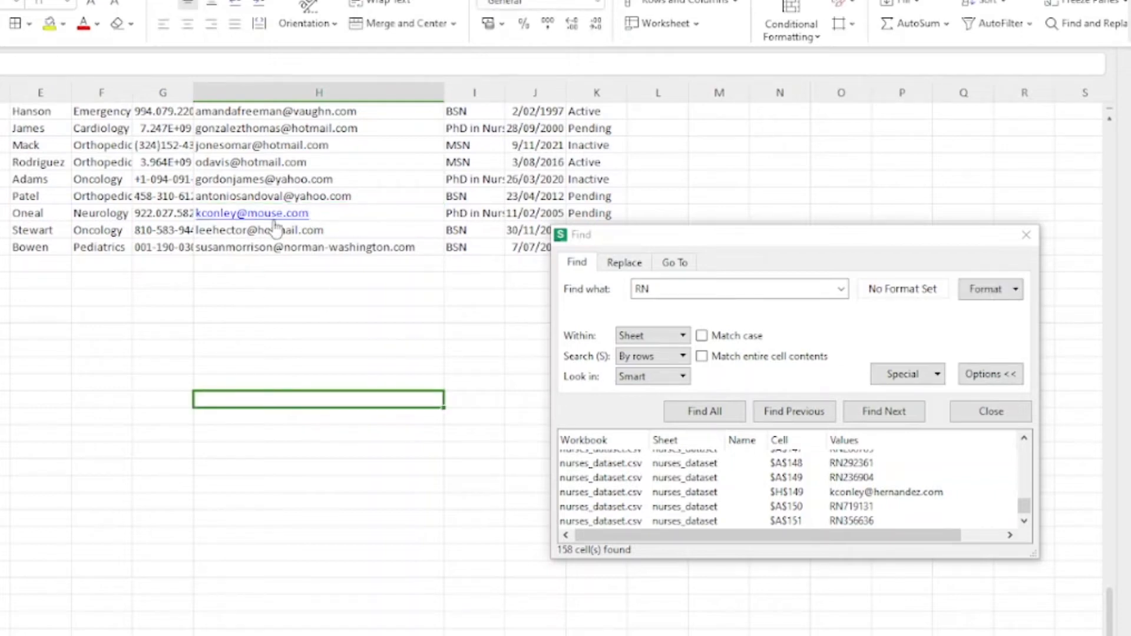
Step: Rerun Find All to confirm 157 RN matches, then close the Find dialog
{"action": "left_click", "coordinate": [699, 418]}
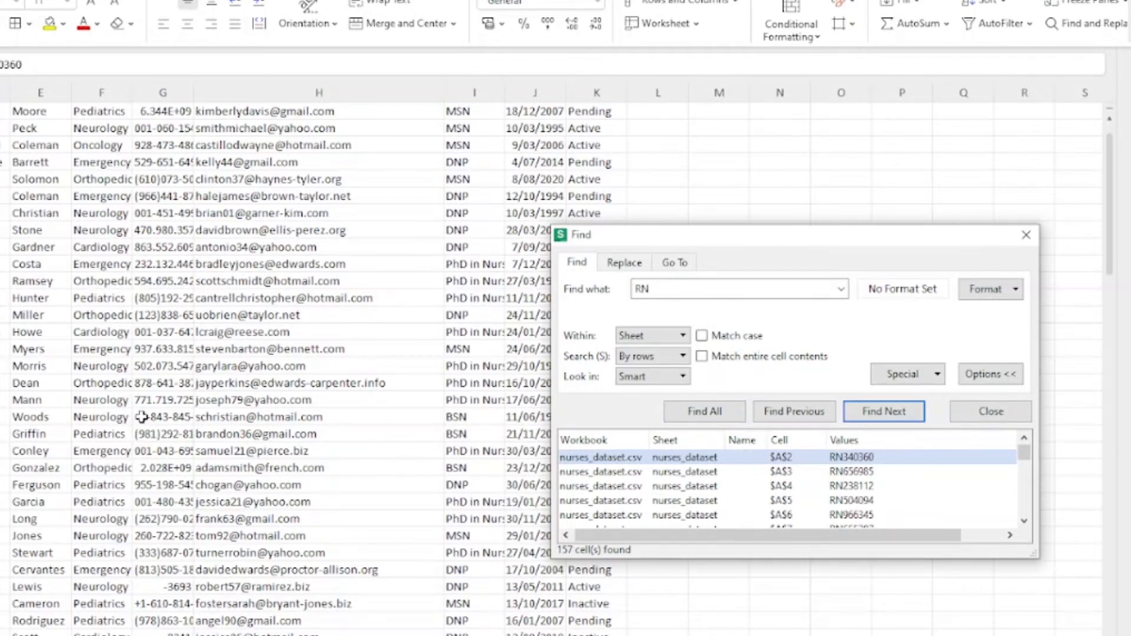
{"action": "scroll", "coordinate": [142, 426], "scroll_direction": "down", "scroll_amount": 8}
{"action": "scroll", "coordinate": [142, 428], "scroll_direction": "down", "scroll_amount": 20}
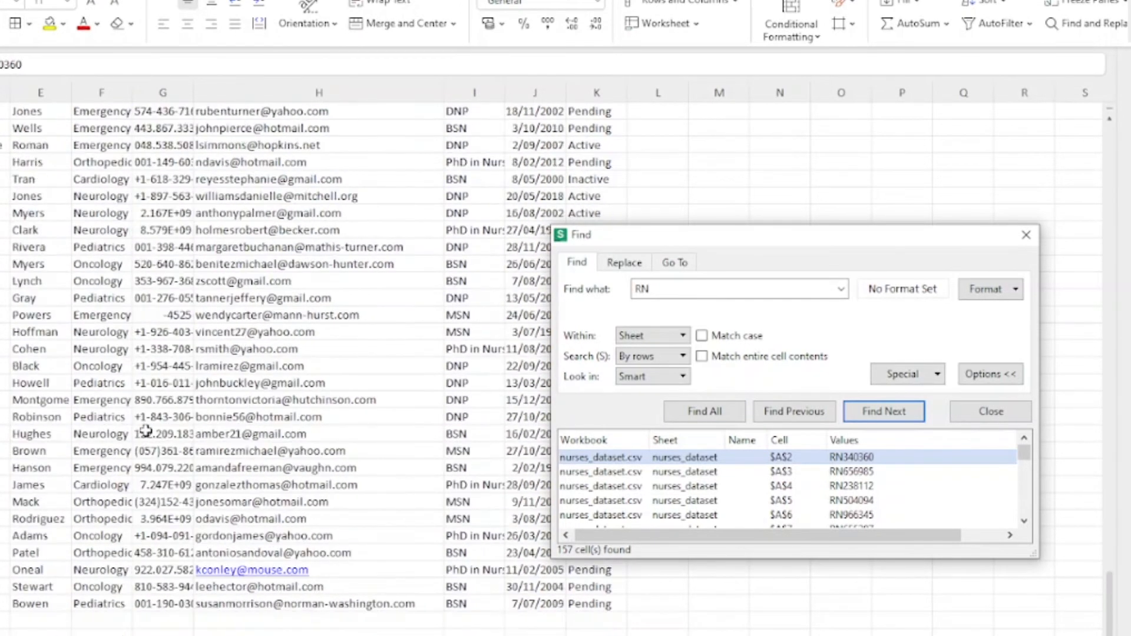
{"action": "scroll", "coordinate": [147, 430], "scroll_direction": "up", "scroll_amount": 20}
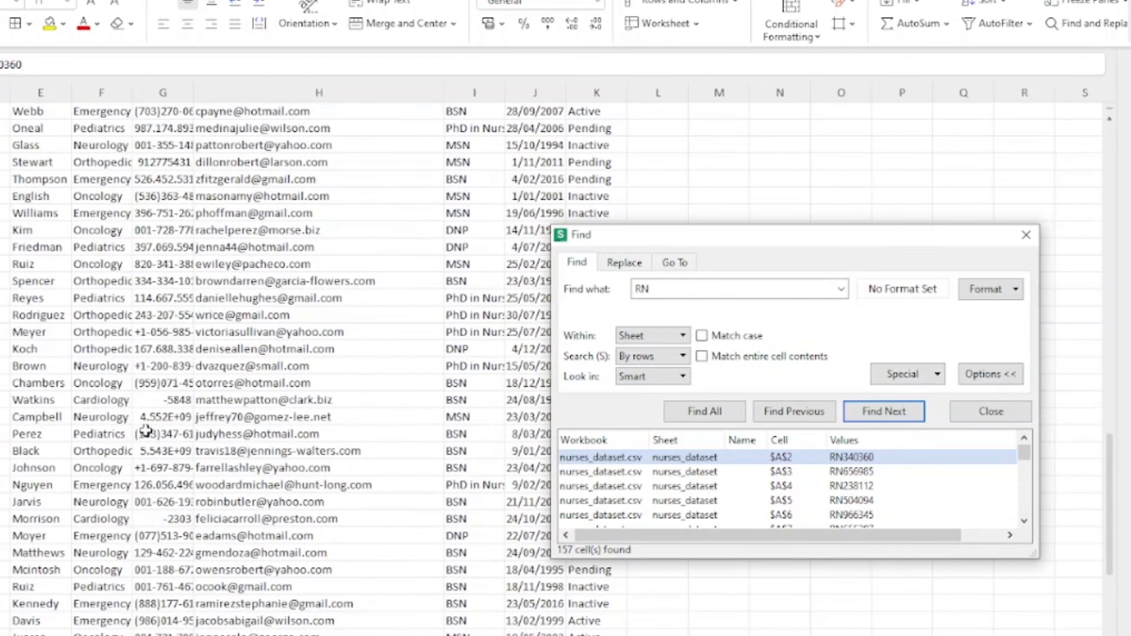
{"action": "scroll", "coordinate": [146, 431], "scroll_direction": "up", "scroll_amount": 15}
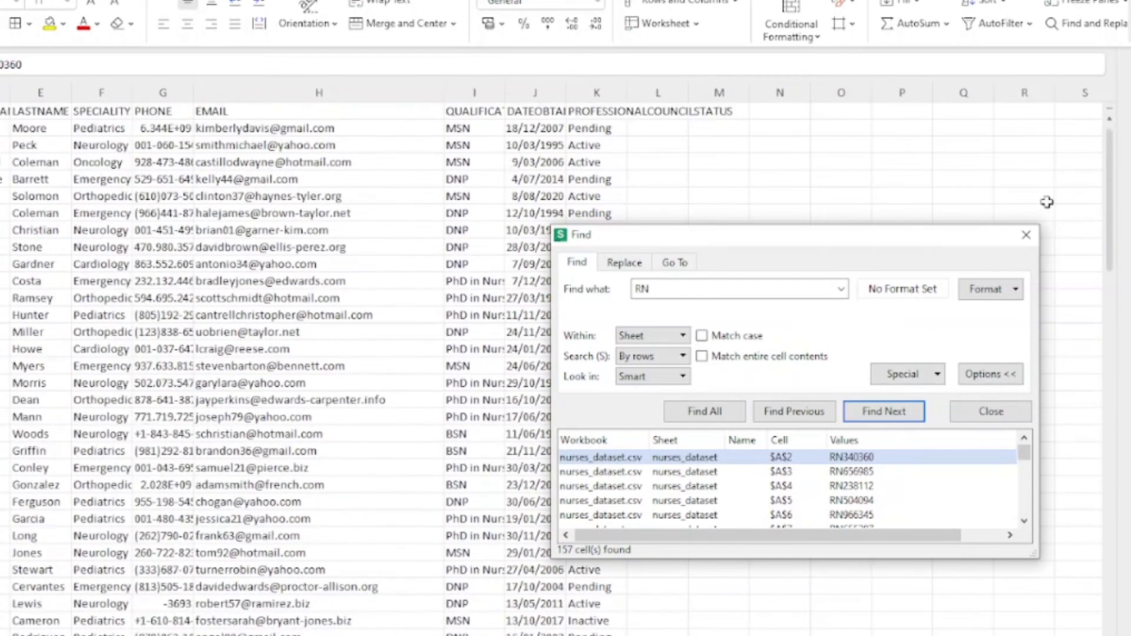
{"action": "left_click", "coordinate": [1027, 236]}
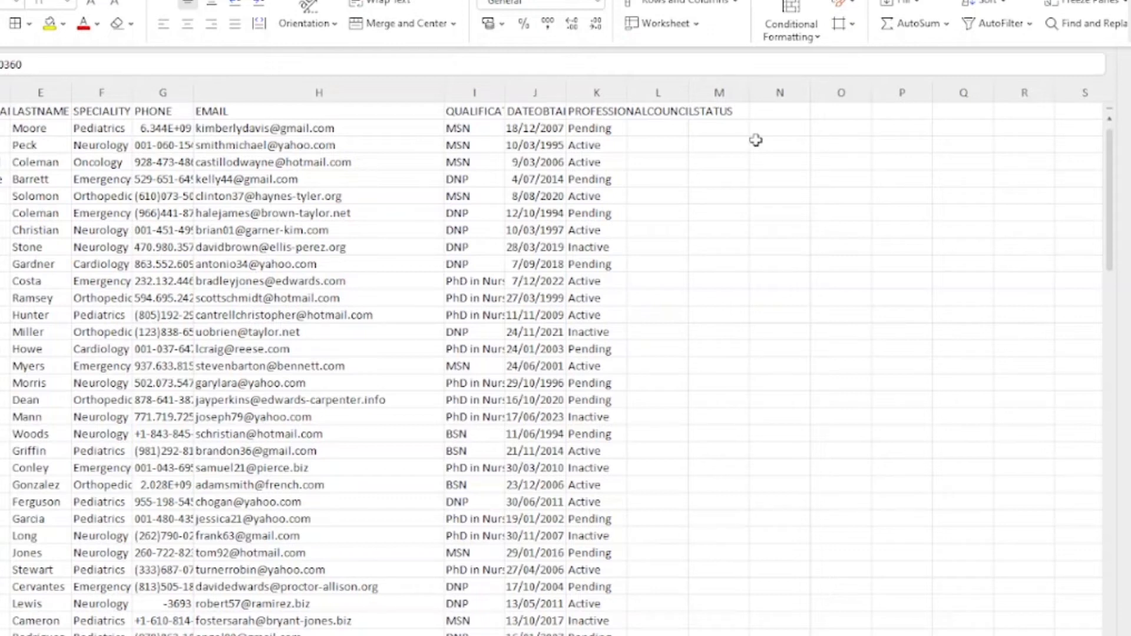
Step: In cell M2, start typing a RIGHT formula on A1, so far '=right( a1'
{"action": "left_click", "coordinate": [710, 126]}
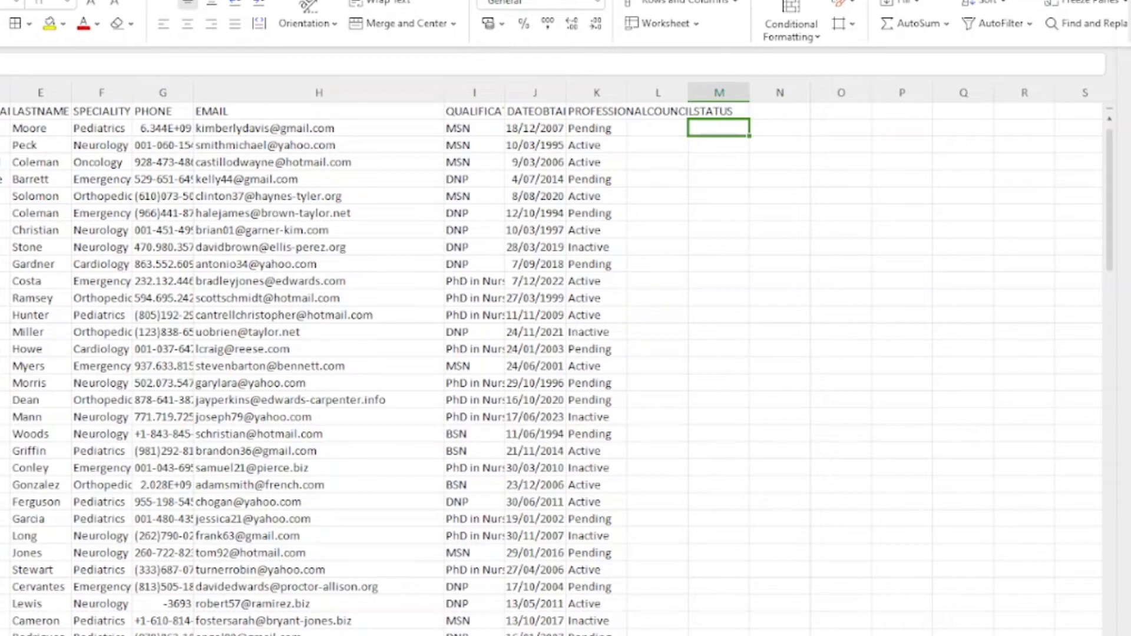
{"action": "double_click", "coordinate": [711, 127]}
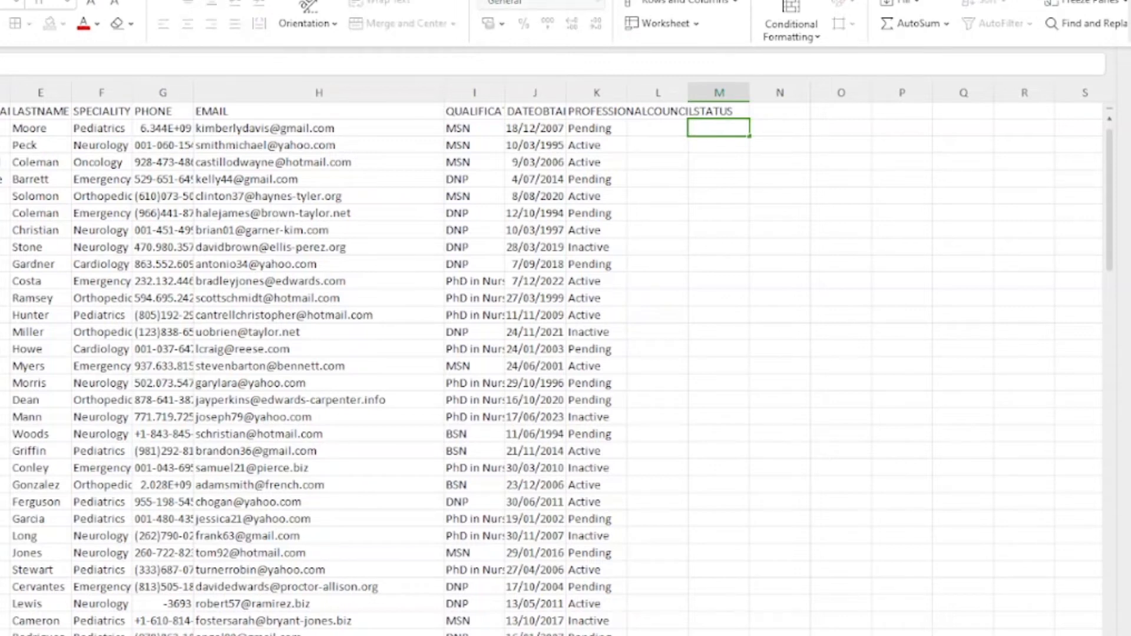
{"action": "left_click", "coordinate": [740, 148]}
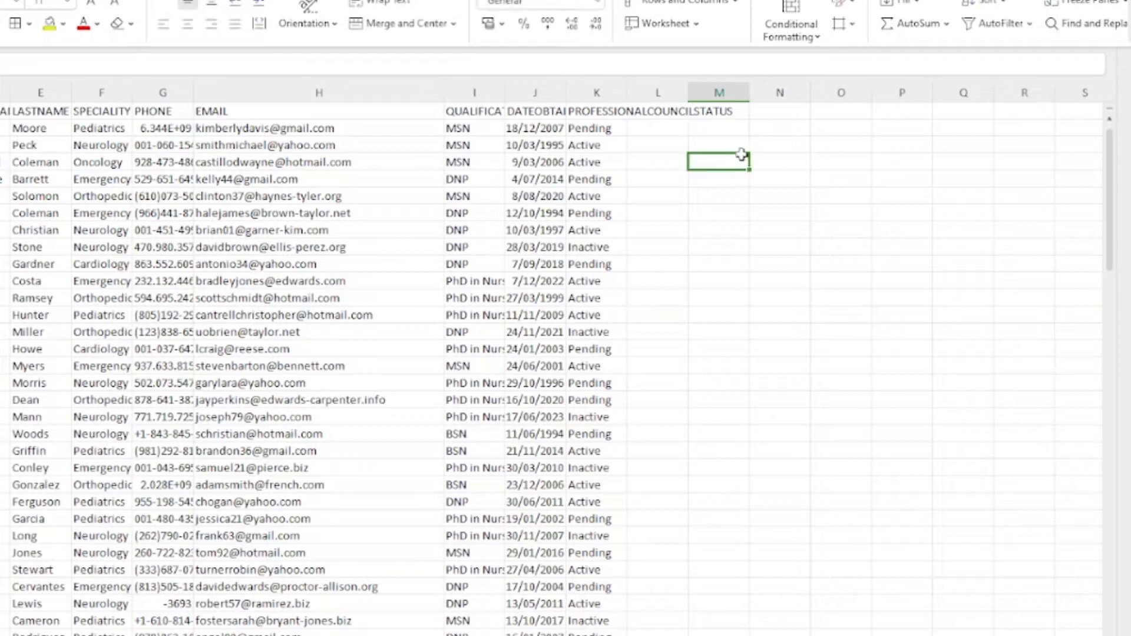
{"action": "left_click", "coordinate": [722, 125]}
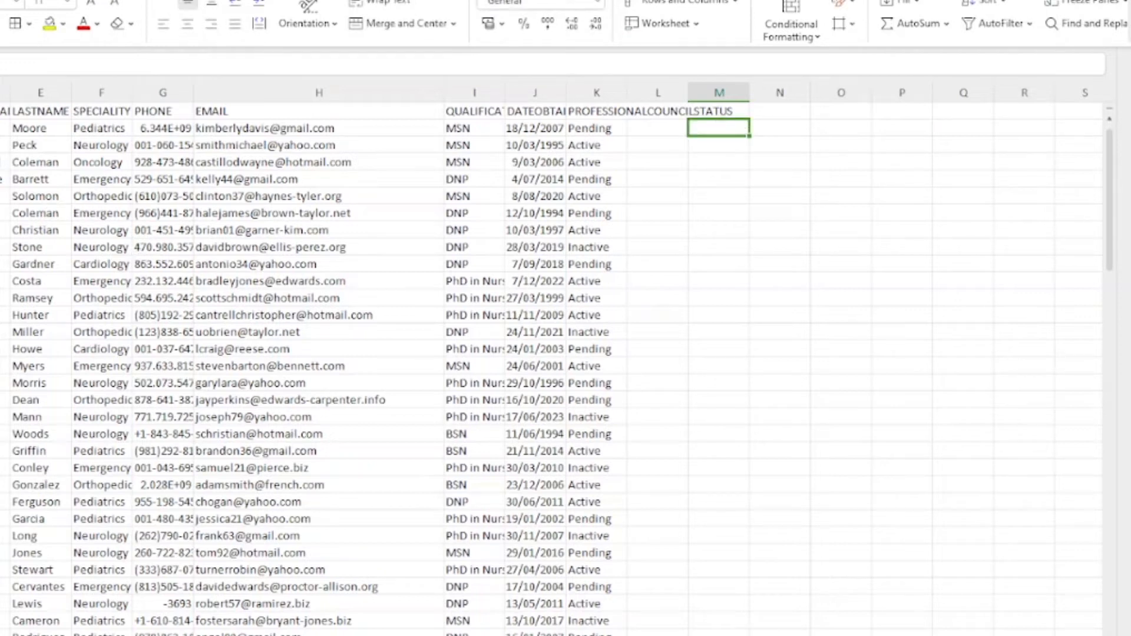
{"action": "left_click", "coordinate": [162, 59]}
{"action": "type", "text": "="}
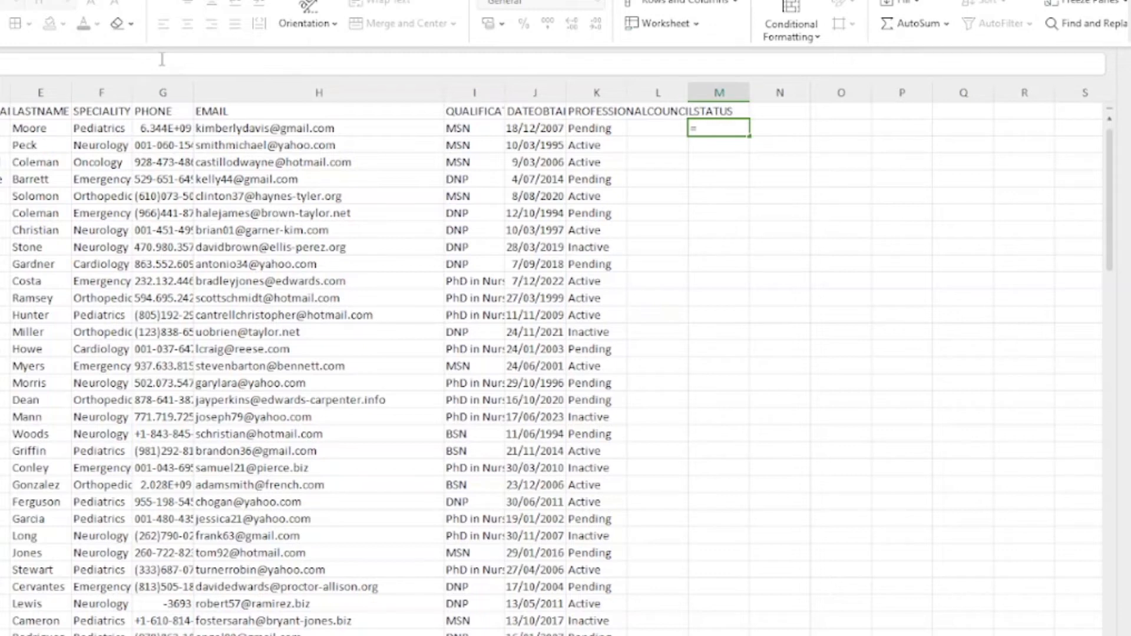
{"action": "type", "text": "right"}
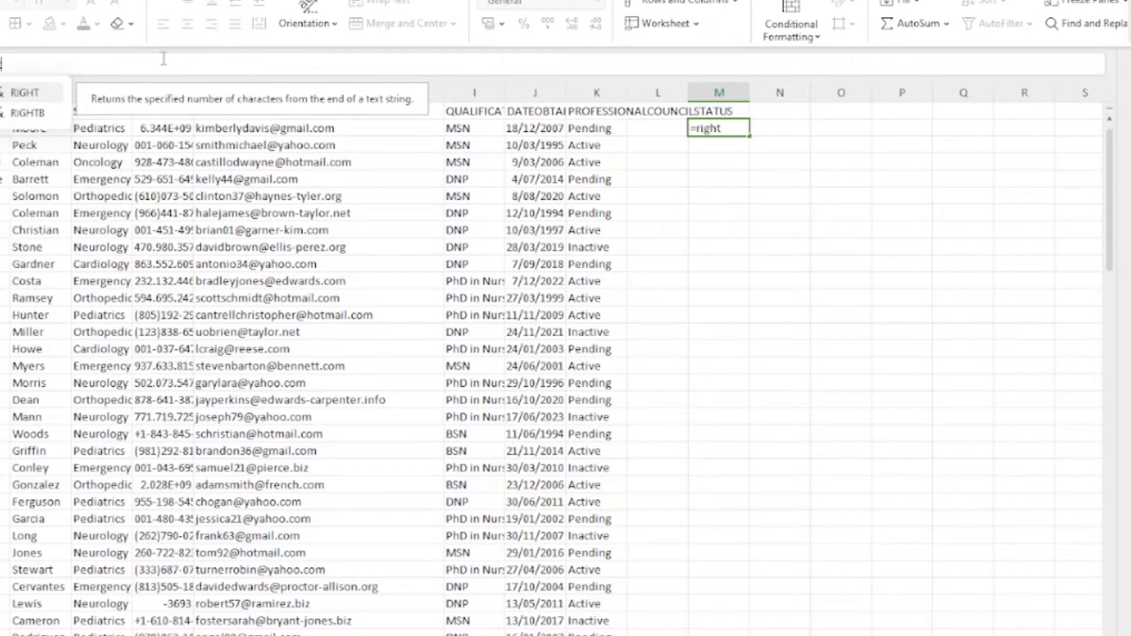
{"action": "type", "text": "(a"}
{"action": "type", "text": "1"}
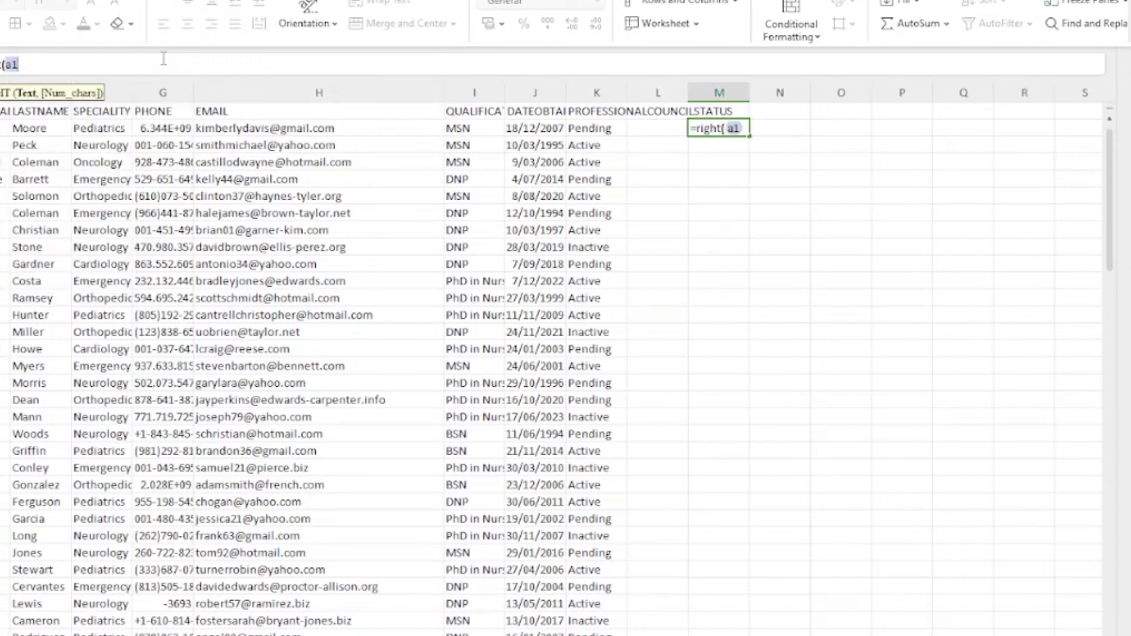
{"action": "type", "text": ","}
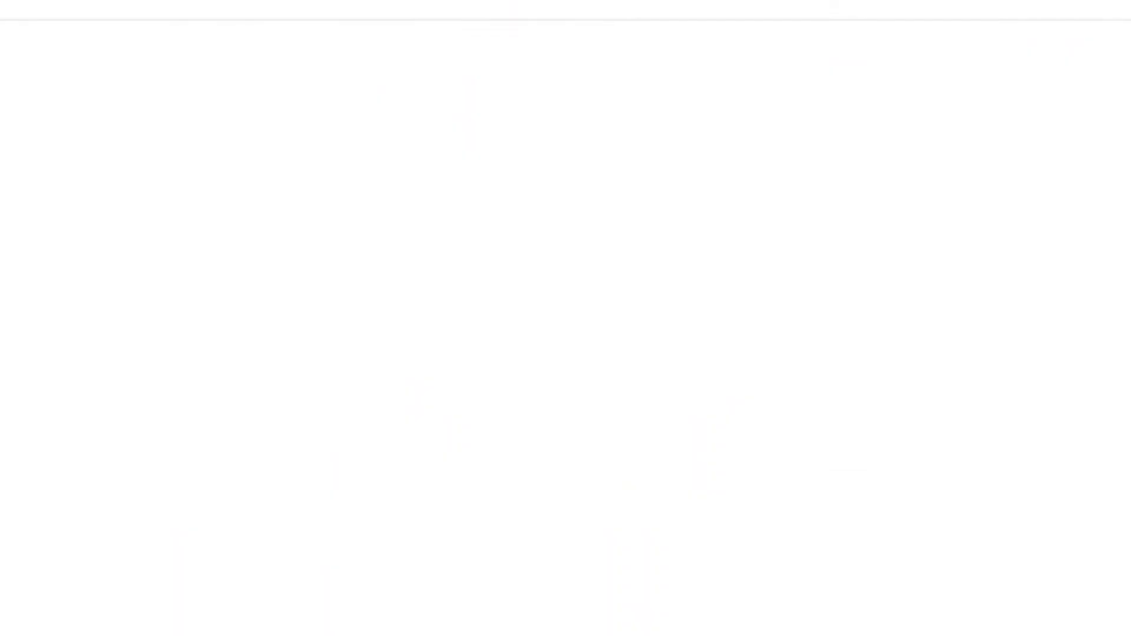
Step: Search for xelplus from the browser address bar, then go to YouTube
{"action": "type", "text": "snow"}
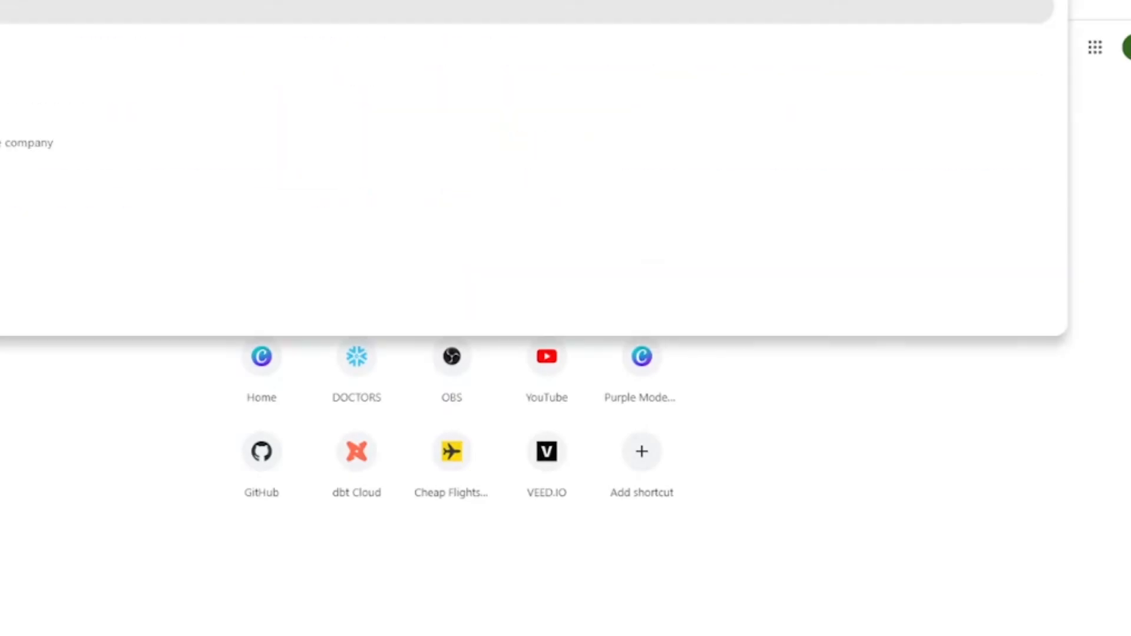
{"action": "type", "text": "flake"}
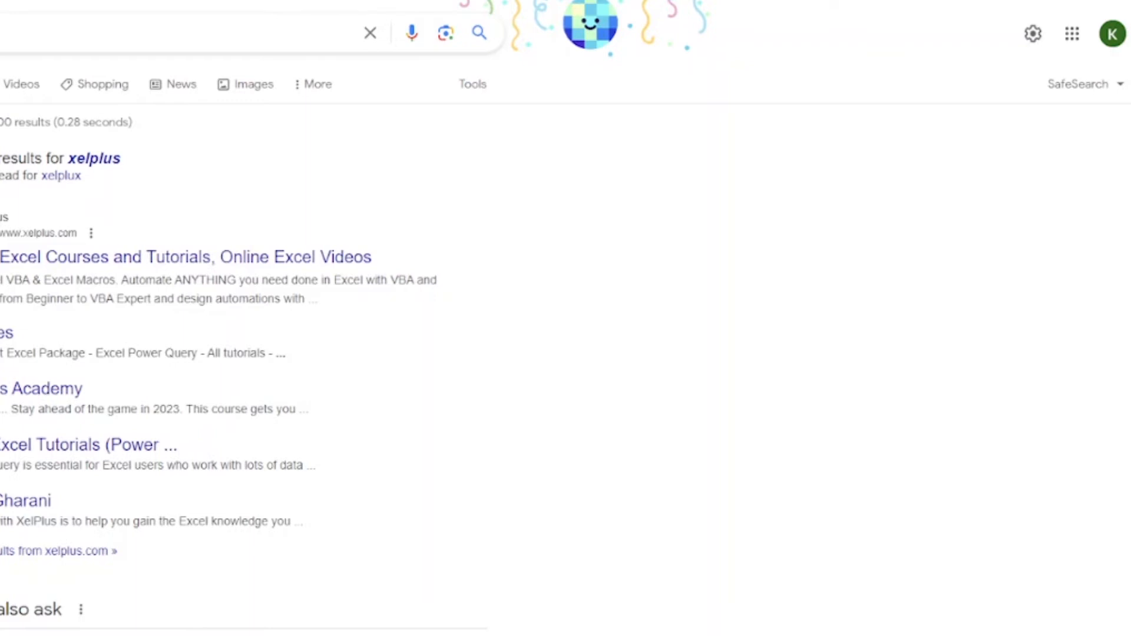
{"action": "type", "text": "up"}
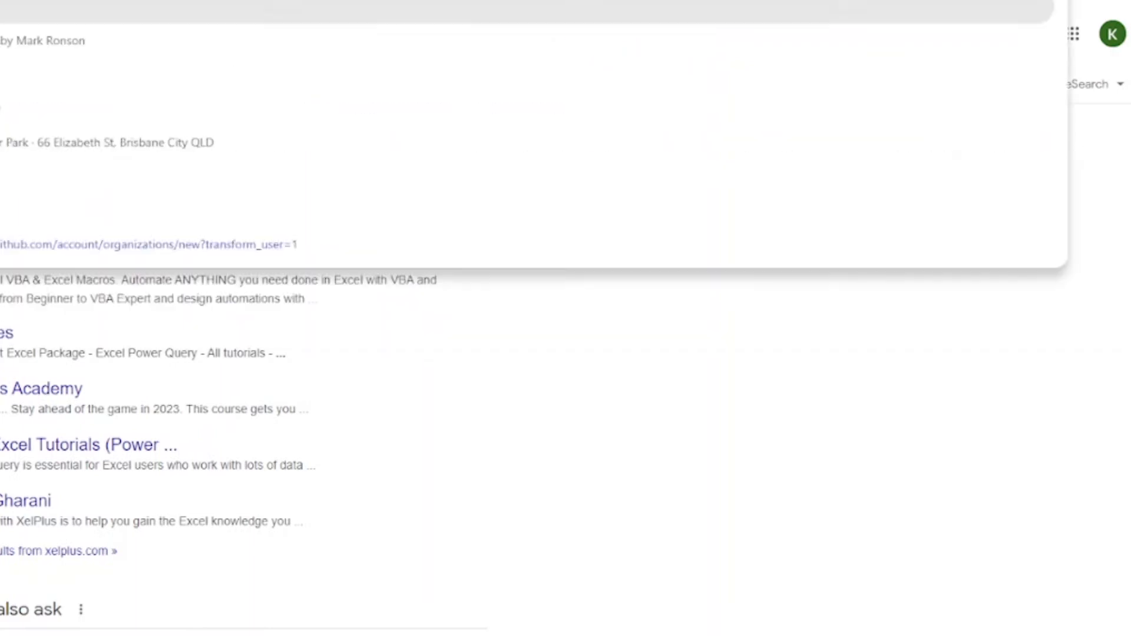
{"action": "key", "text": "Return"}
{"action": "type", "text": "xel"}
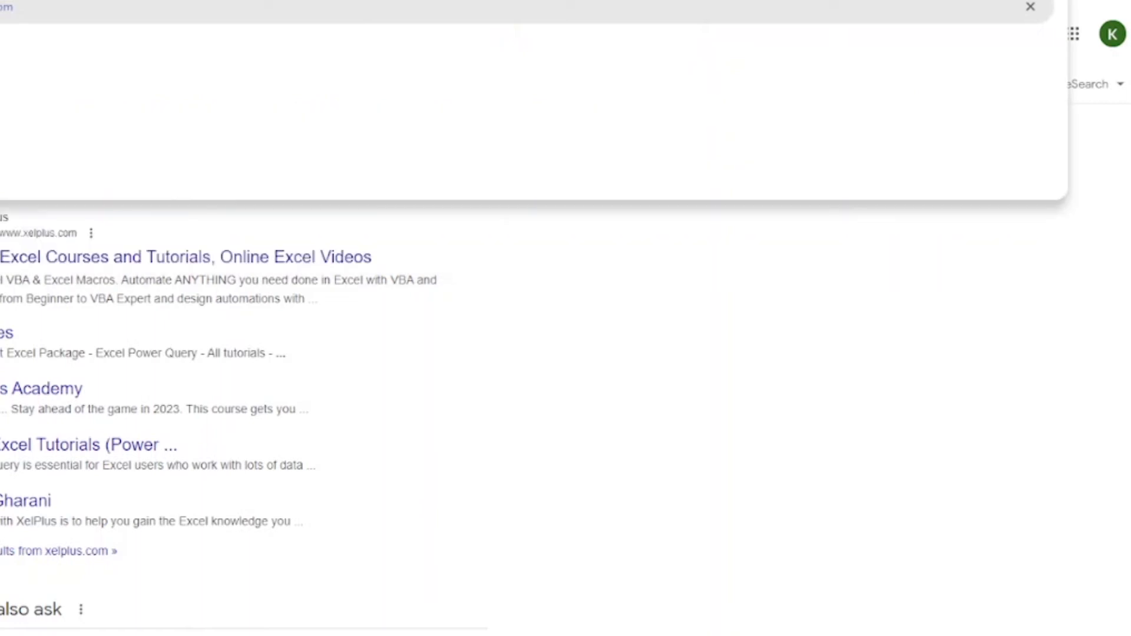
{"action": "key", "text": "Return"}
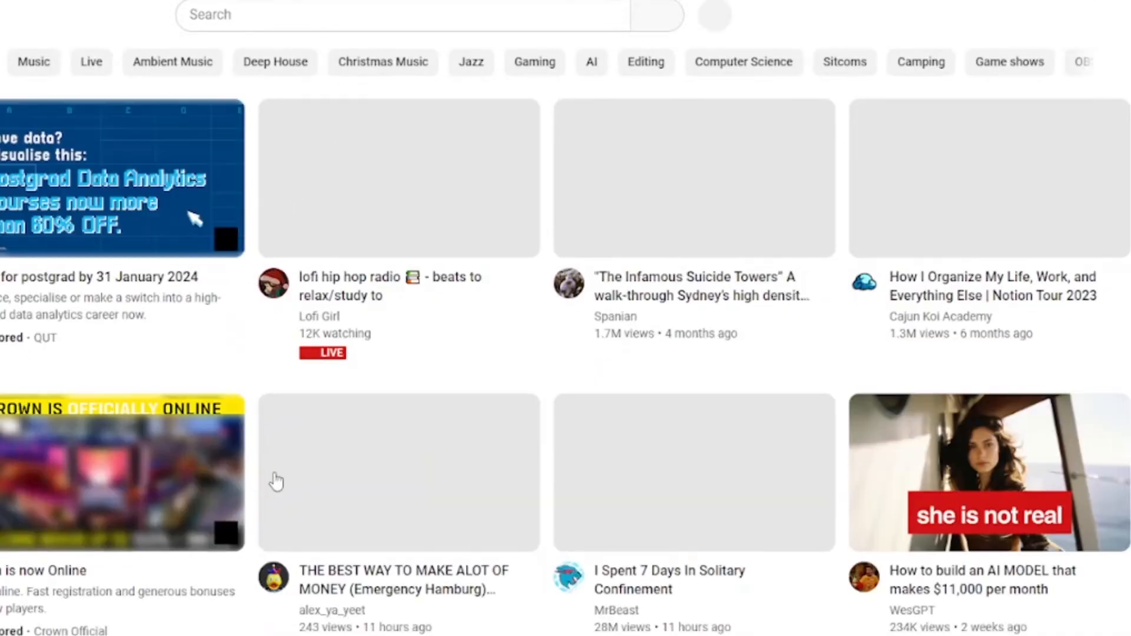
Step: Search YouTube for xelplus, open the channel, and mute its featured video
{"action": "scroll", "coordinate": [302, 444], "scroll_direction": "down", "scroll_amount": 5}
{"action": "scroll", "coordinate": [313, 442], "scroll_direction": "up", "scroll_amount": 5}
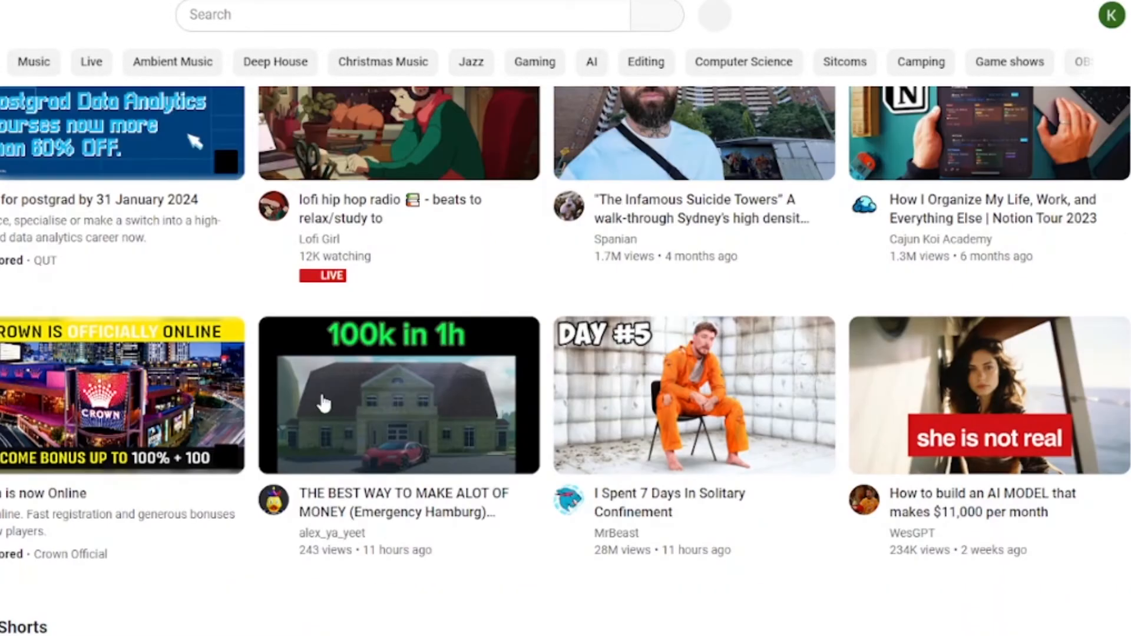
{"action": "left_click", "coordinate": [320, 15]}
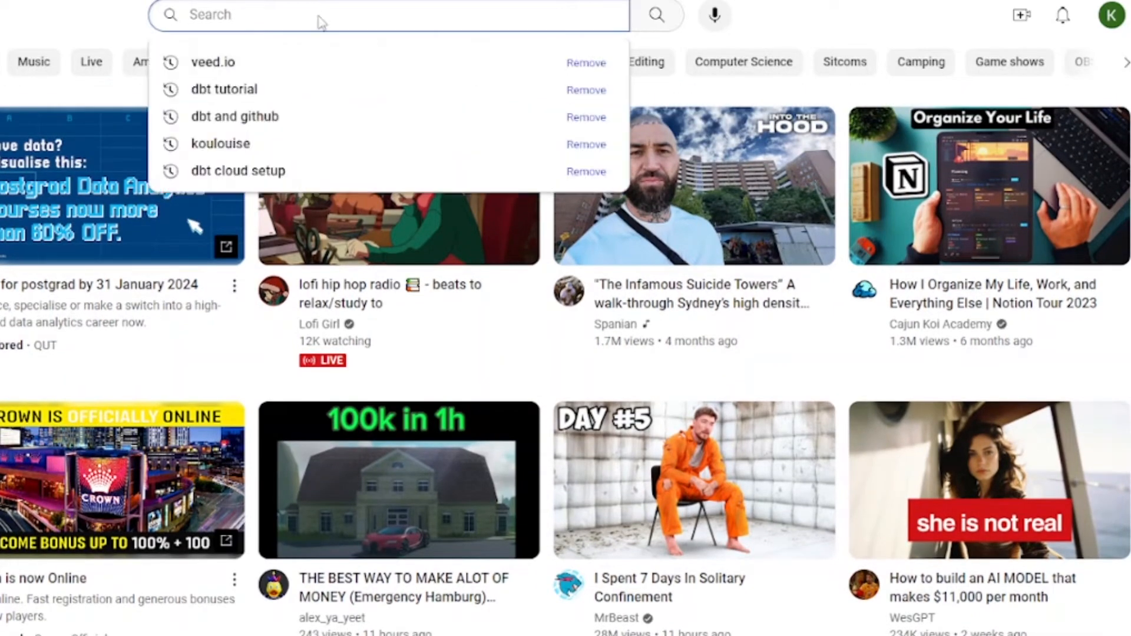
{"action": "type", "text": "xelplus"}
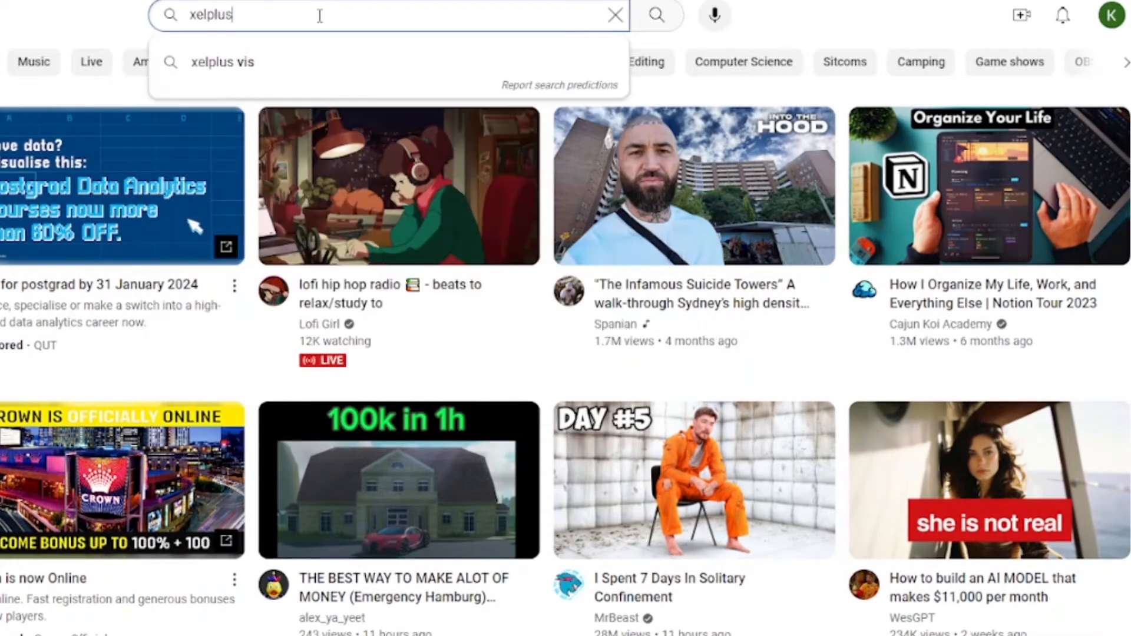
{"action": "key", "text": "Return"}
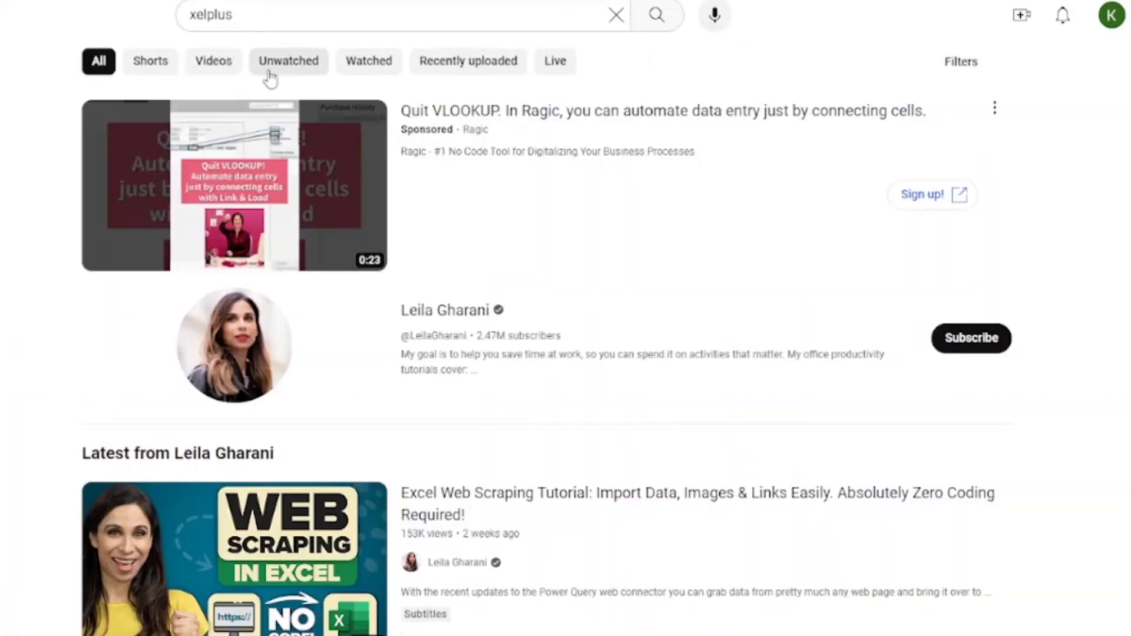
{"action": "left_click", "coordinate": [448, 312]}
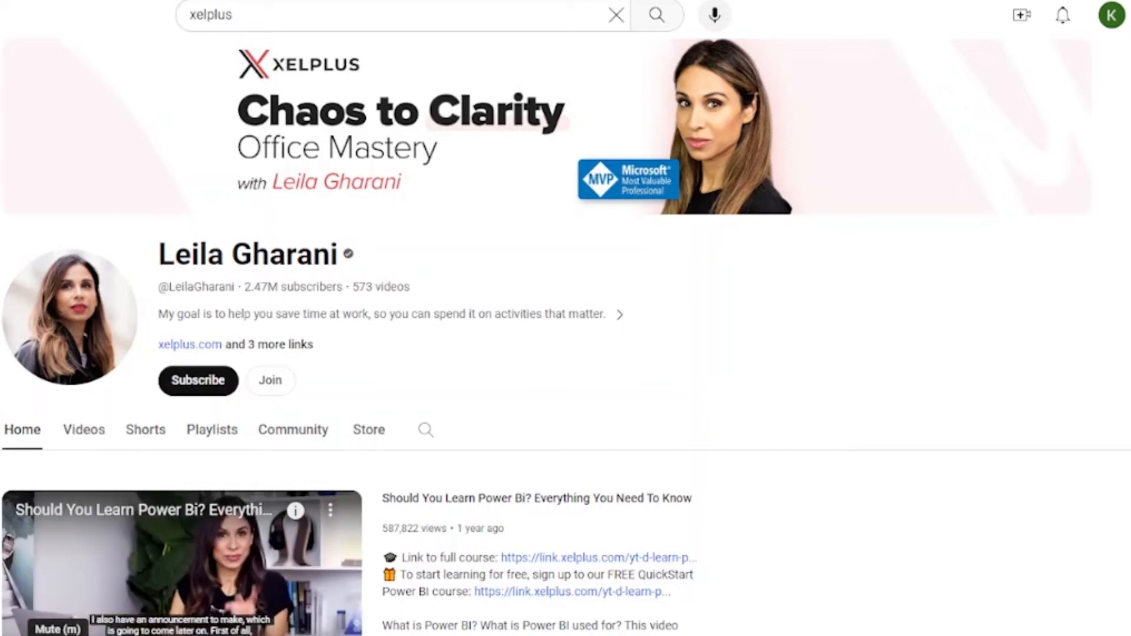
{"action": "key", "text": "m"}
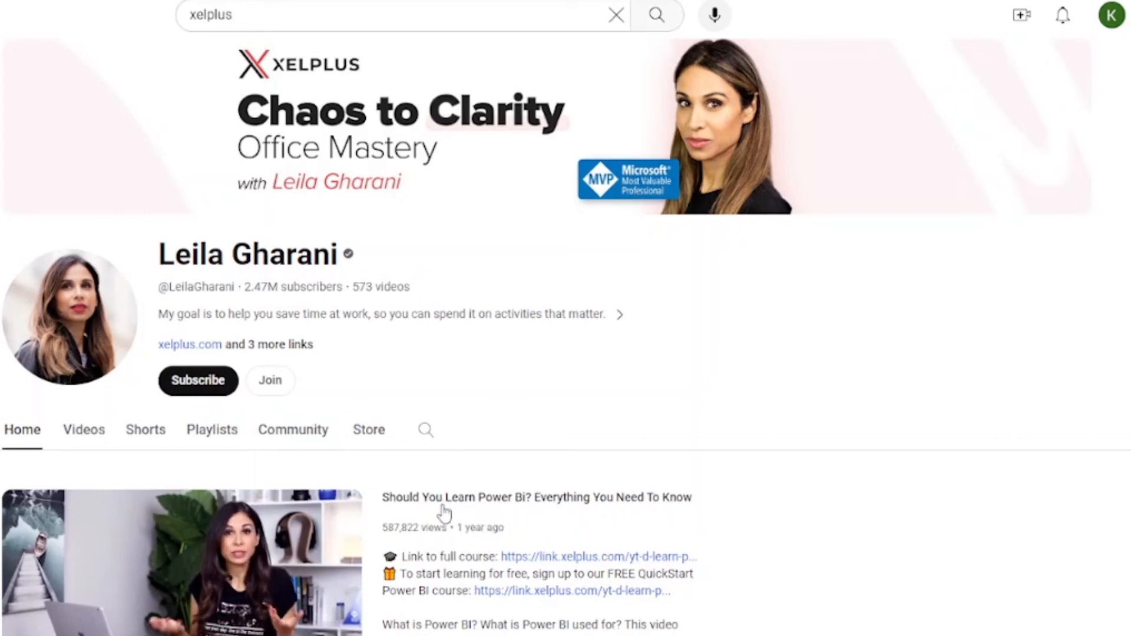
Step: Browse the XELPLUS channel's created playlists
{"action": "scroll", "coordinate": [445, 514], "scroll_direction": "down", "scroll_amount": 1}
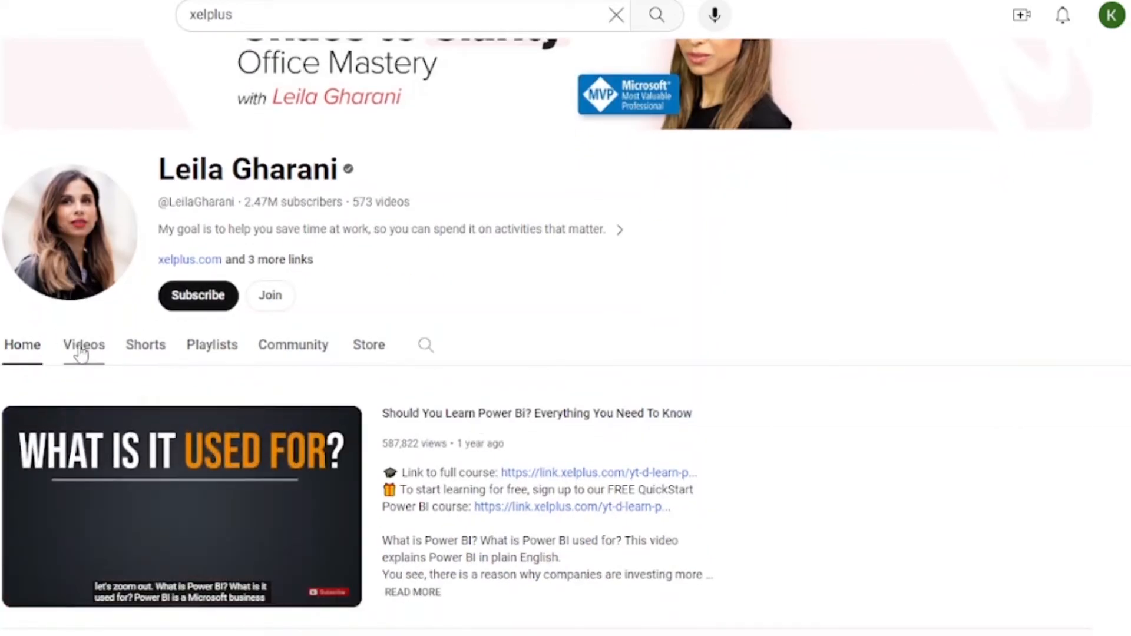
{"action": "left_click", "coordinate": [217, 354]}
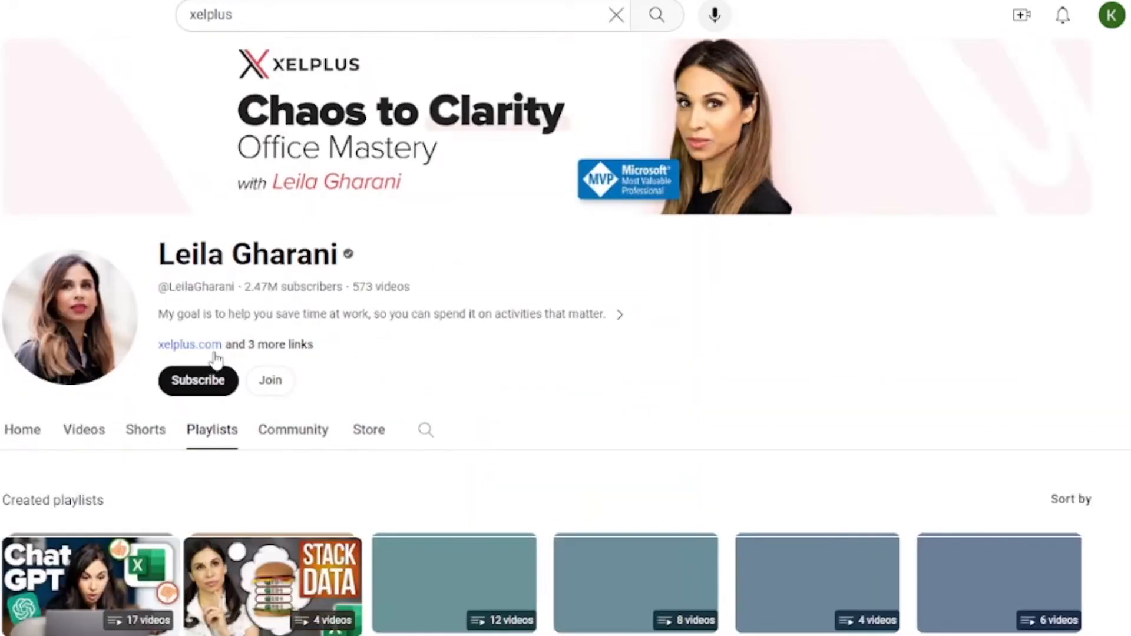
{"action": "scroll", "coordinate": [441, 538], "scroll_direction": "down", "scroll_amount": 4}
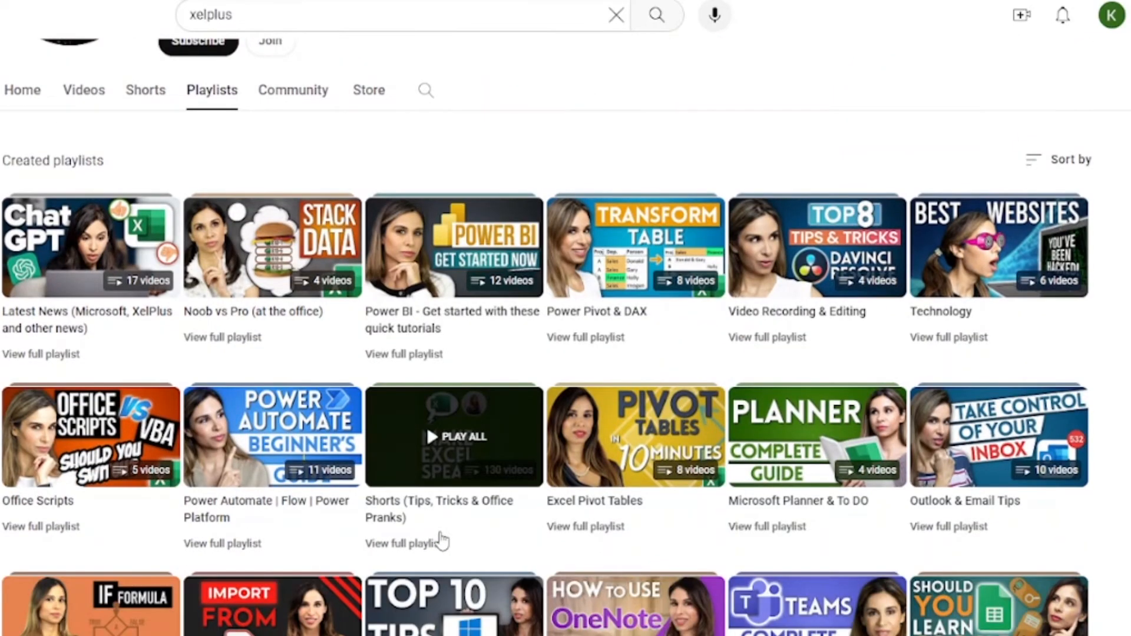
{"action": "scroll", "coordinate": [441, 538], "scroll_direction": "down", "scroll_amount": 6}
{"action": "scroll", "coordinate": [440, 533], "scroll_direction": "up", "scroll_amount": 4}
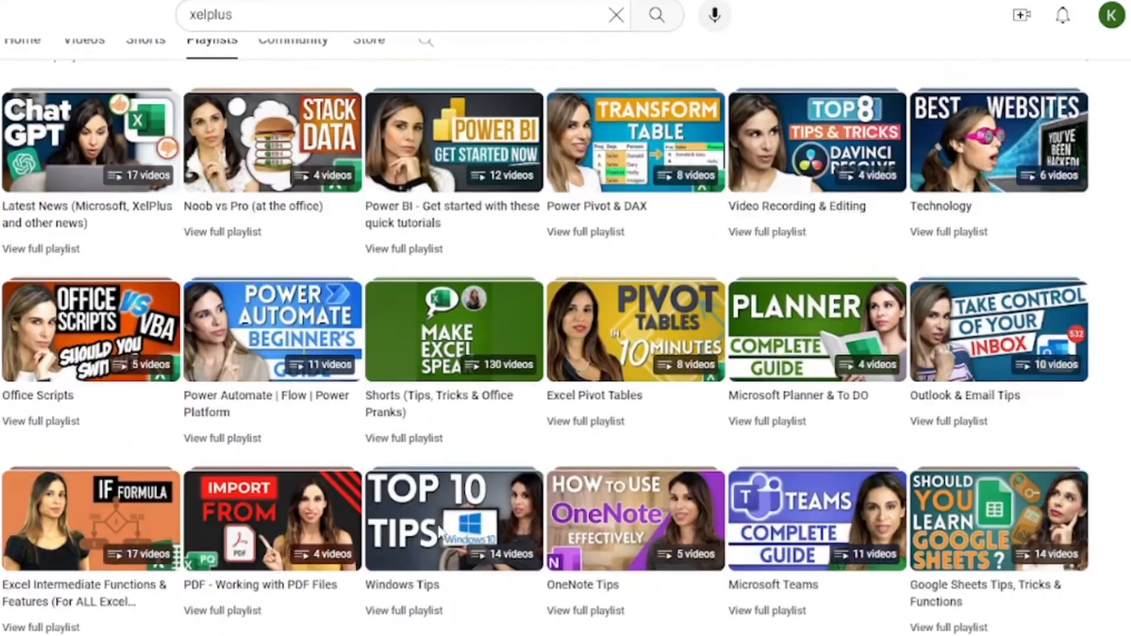
{"action": "scroll", "coordinate": [441, 533], "scroll_direction": "up", "scroll_amount": 3}
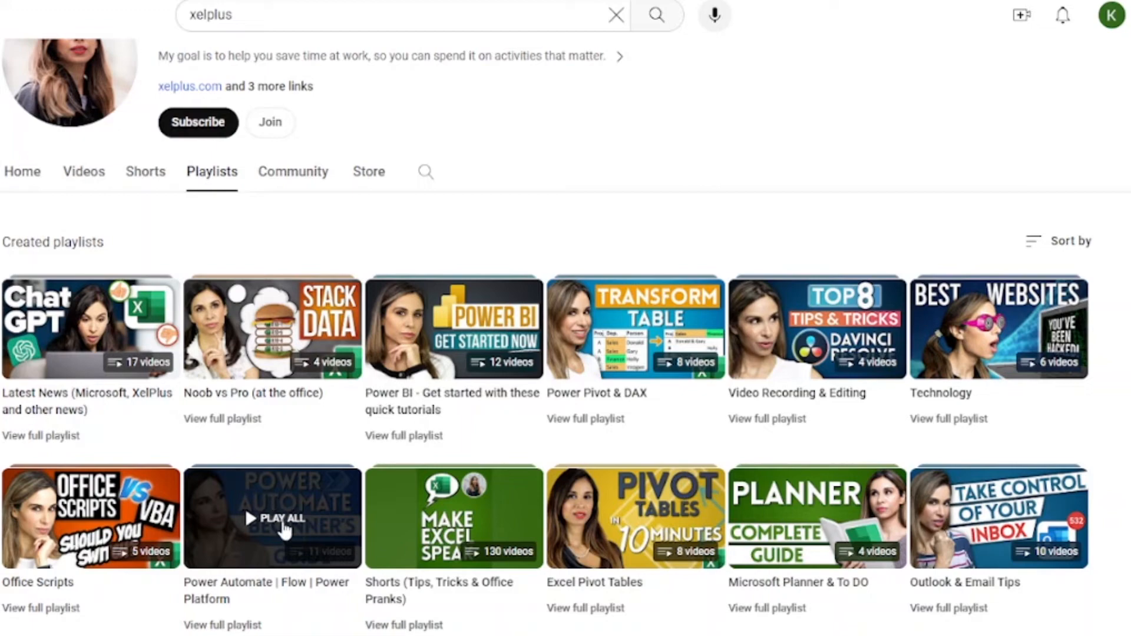
{"action": "scroll", "coordinate": [286, 525], "scroll_direction": "down", "scroll_amount": 1}
{"action": "scroll", "coordinate": [285, 530], "scroll_direction": "down", "scroll_amount": 10}
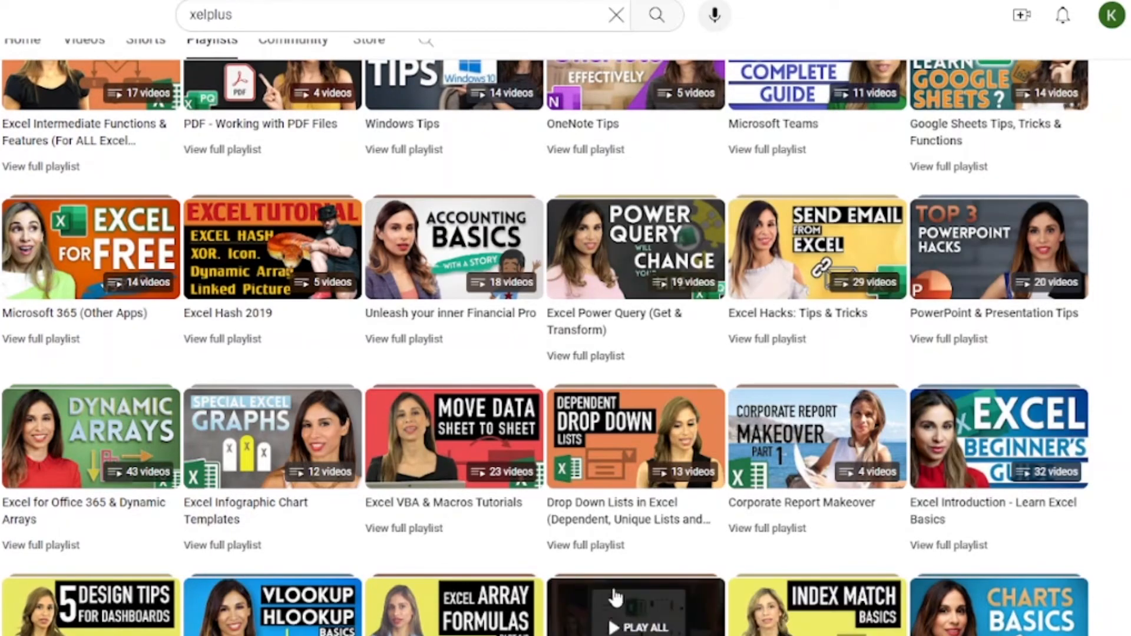
{"action": "scroll", "coordinate": [645, 539], "scroll_direction": "up", "scroll_amount": 10}
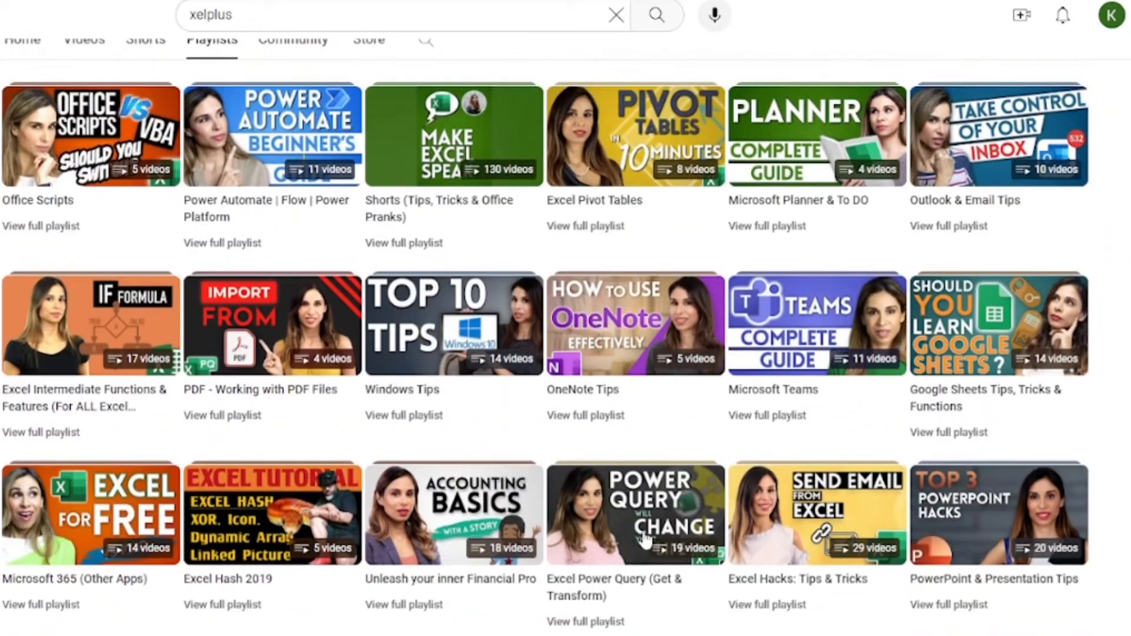
{"action": "scroll", "coordinate": [645, 540], "scroll_direction": "up", "scroll_amount": 2}
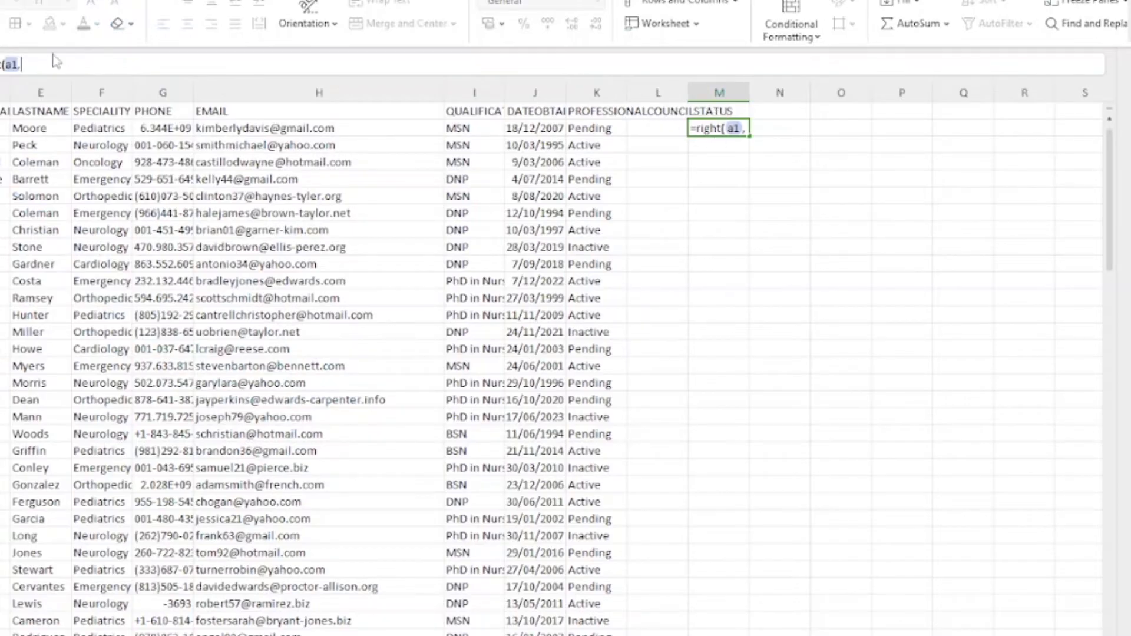
Step: Complete M2 as =RIGHT(A2,LEN(A2)-2), showing 340360, and compare with A2
{"action": "type", "text": ","}
{"action": "left_click", "coordinate": [21, 62]}
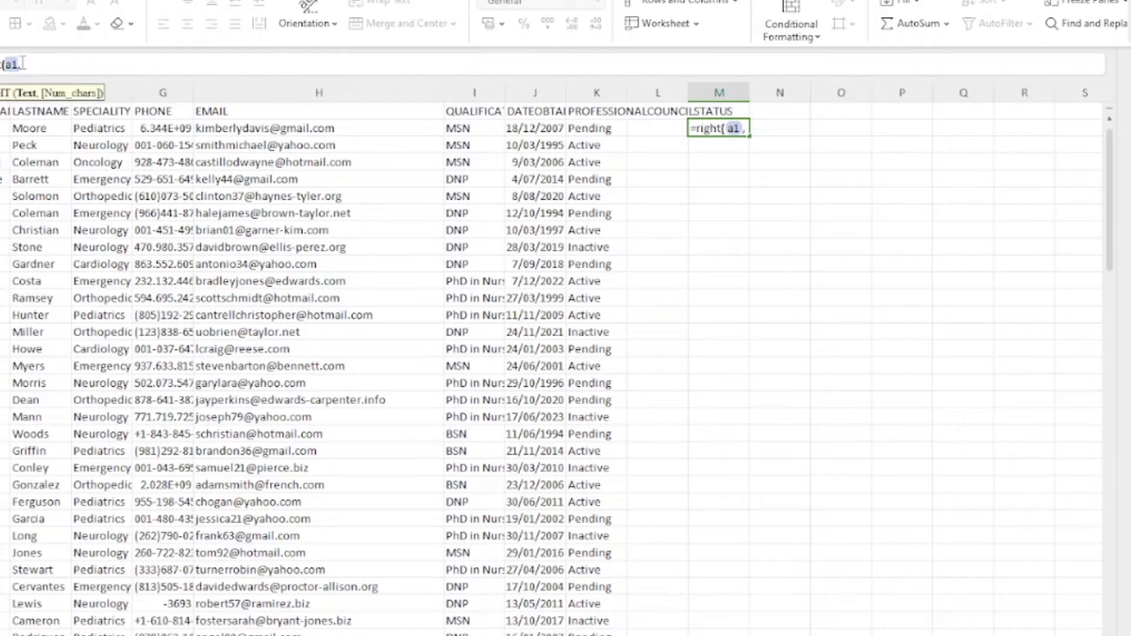
{"action": "type", "text": "a2"}
{"action": "type", "text": "LE"}
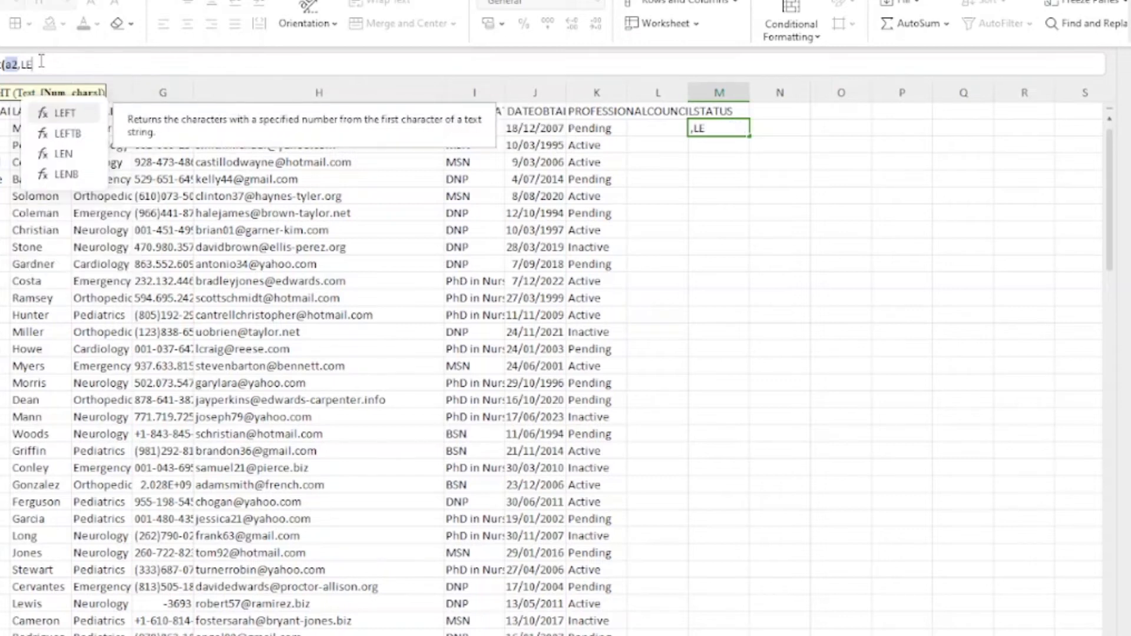
{"action": "type", "text": "N"}
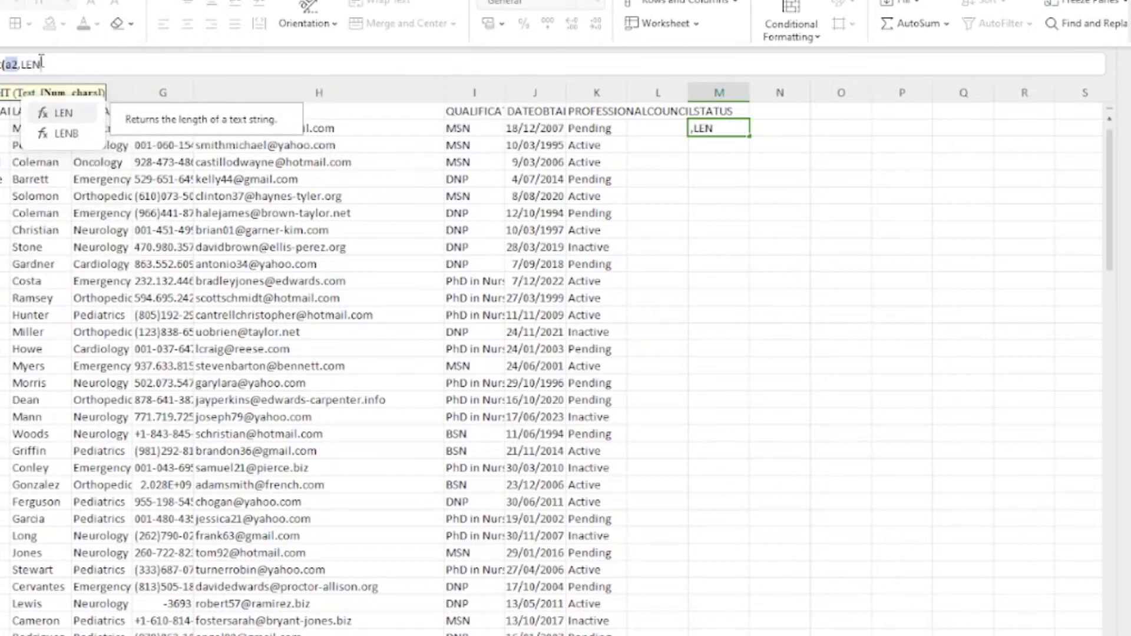
{"action": "type", "text": "("}
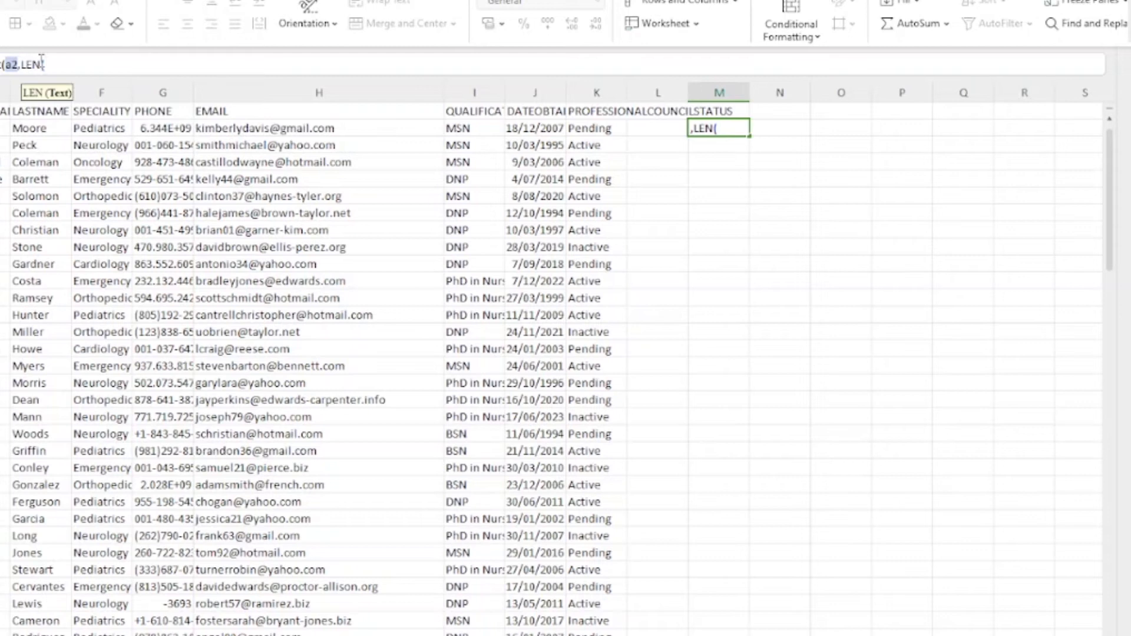
{"action": "type", "text": "A2)"}
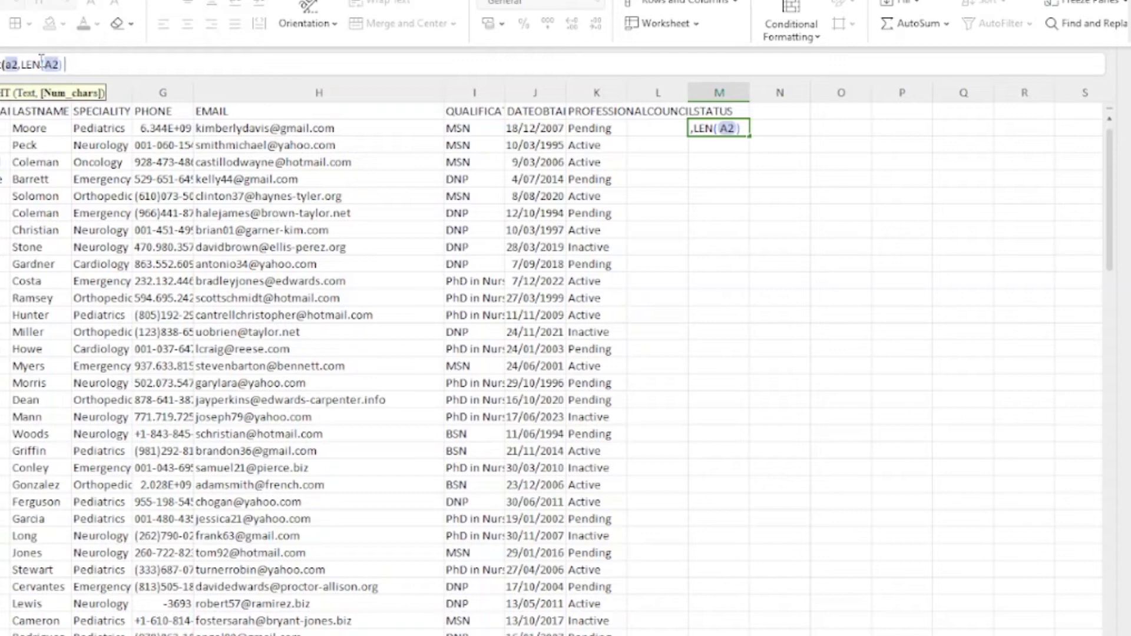
{"action": "type", "text": " -2)"}
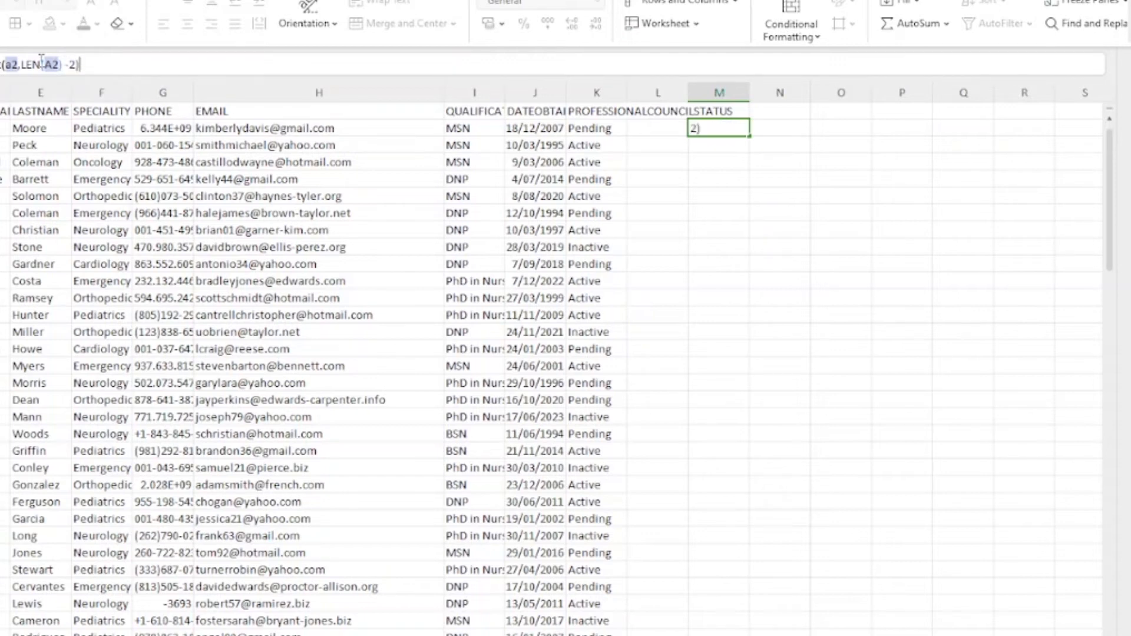
{"action": "key", "text": "Return"}
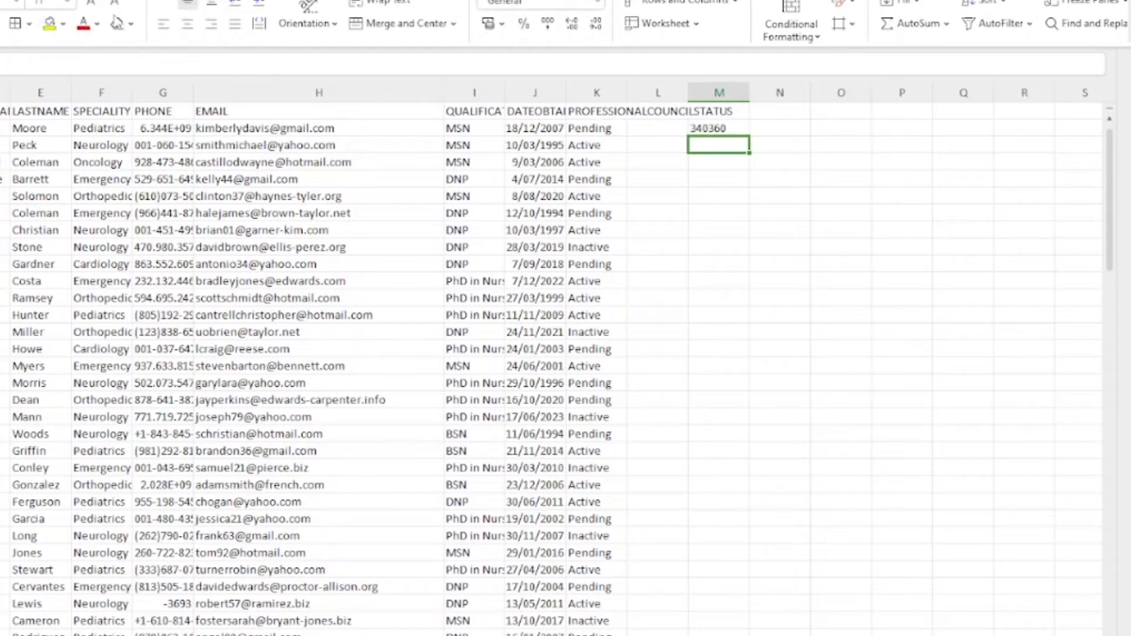
{"action": "left_click", "coordinate": [0, 128]}
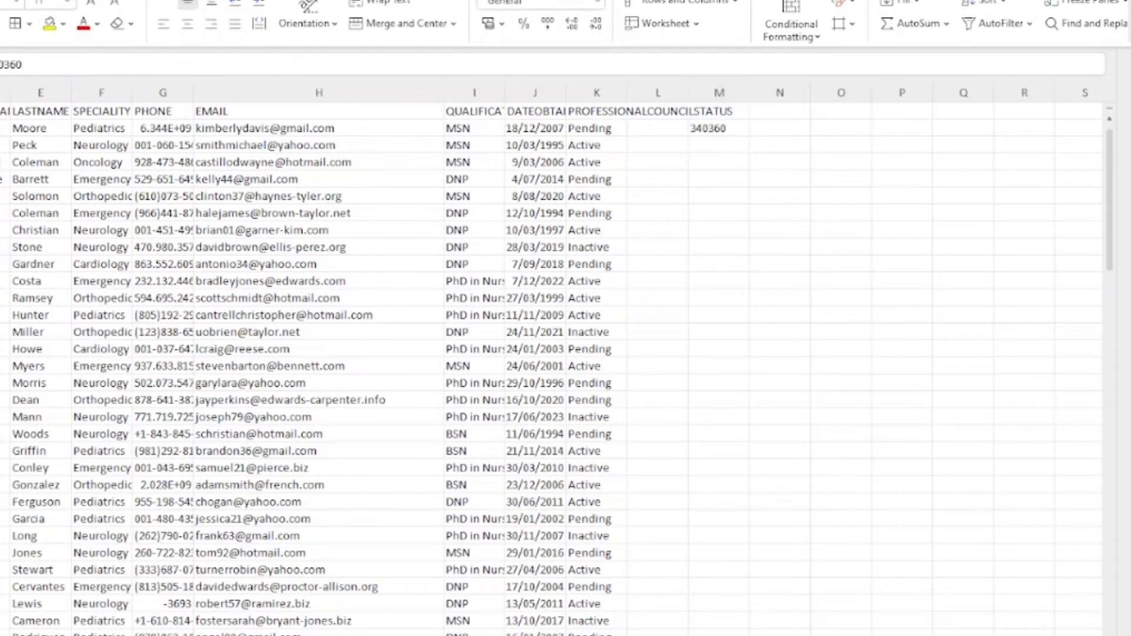
Step: Select column M from the M2 formula downward and copy the results
{"action": "left_click", "coordinate": [731, 134]}
{"action": "left_click_drag", "start_coordinate": [748, 135], "coordinate": [723, 577]}
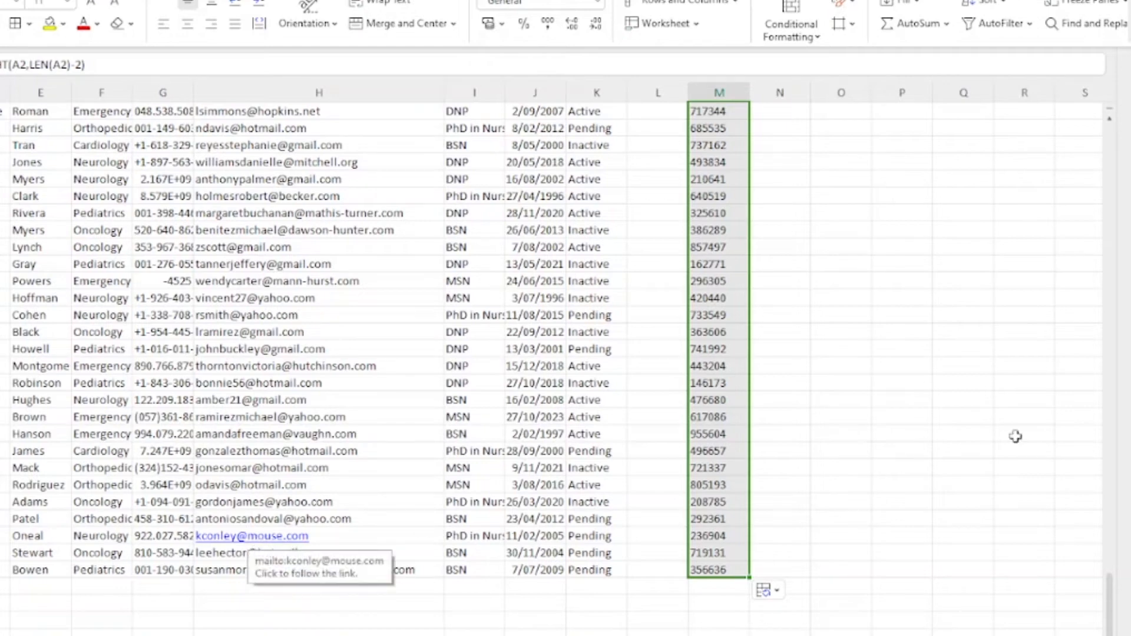
{"action": "scroll", "coordinate": [905, 271], "scroll_direction": "up", "scroll_amount": 10}
{"action": "scroll", "coordinate": [905, 272], "scroll_direction": "up", "scroll_amount": 15}
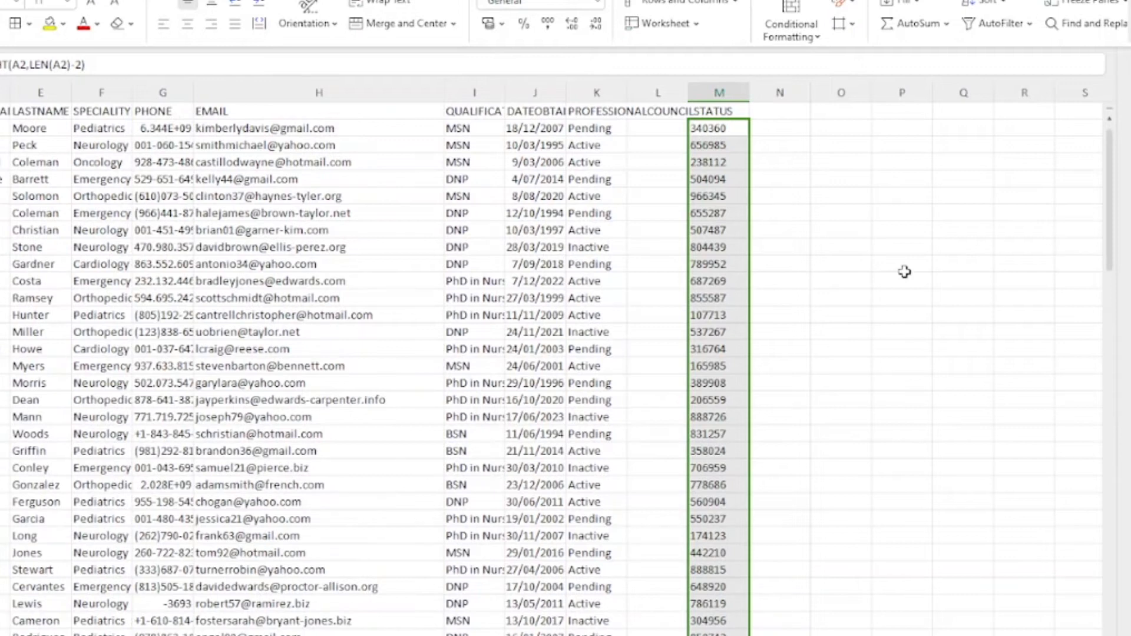
{"action": "key", "text": "ctrl+c"}
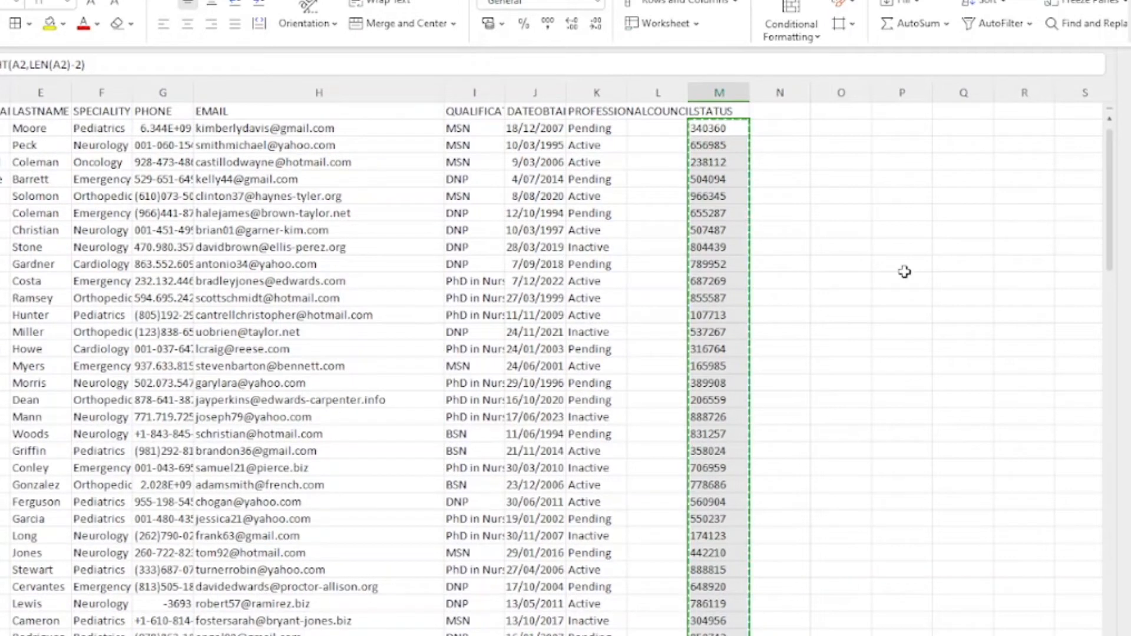
Step: Copy column M through its last data row and paste it as values over column A
{"action": "left_click", "coordinate": [0, 129]}
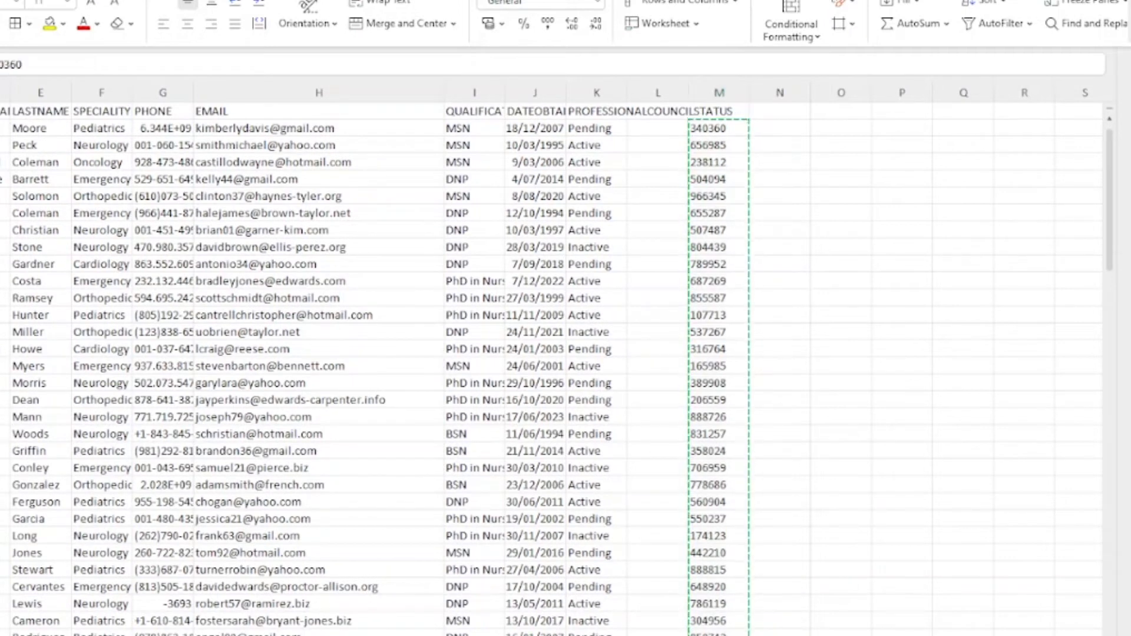
{"action": "right_click", "coordinate": [0, 128]}
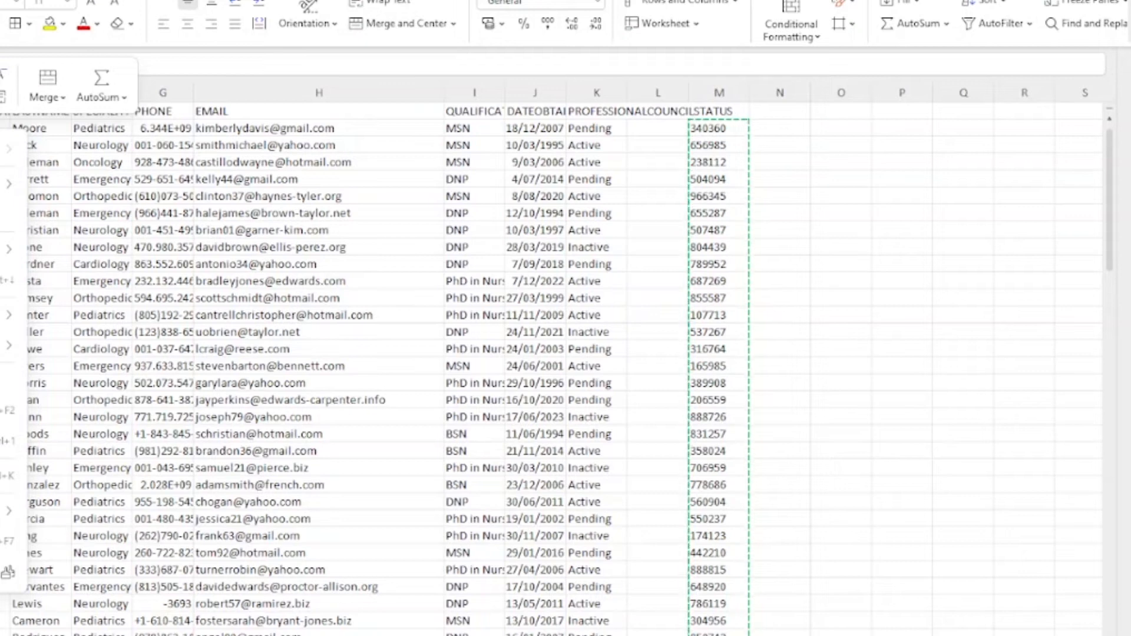
{"action": "left_click", "coordinate": [742, 144]}
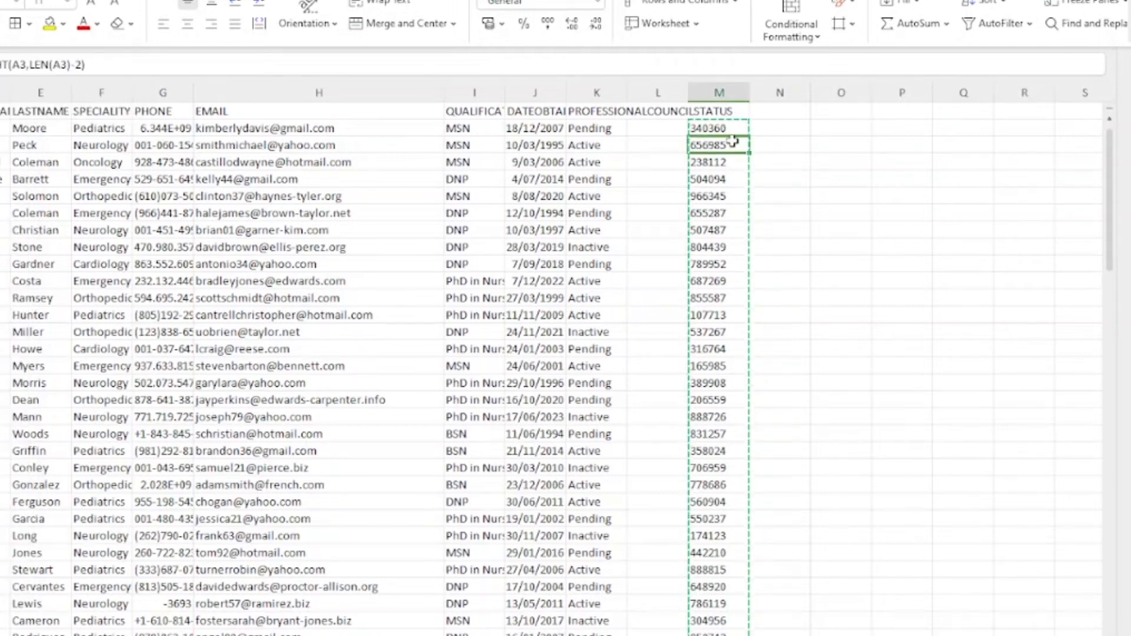
{"action": "key", "text": "ctrl+shift+Down"}
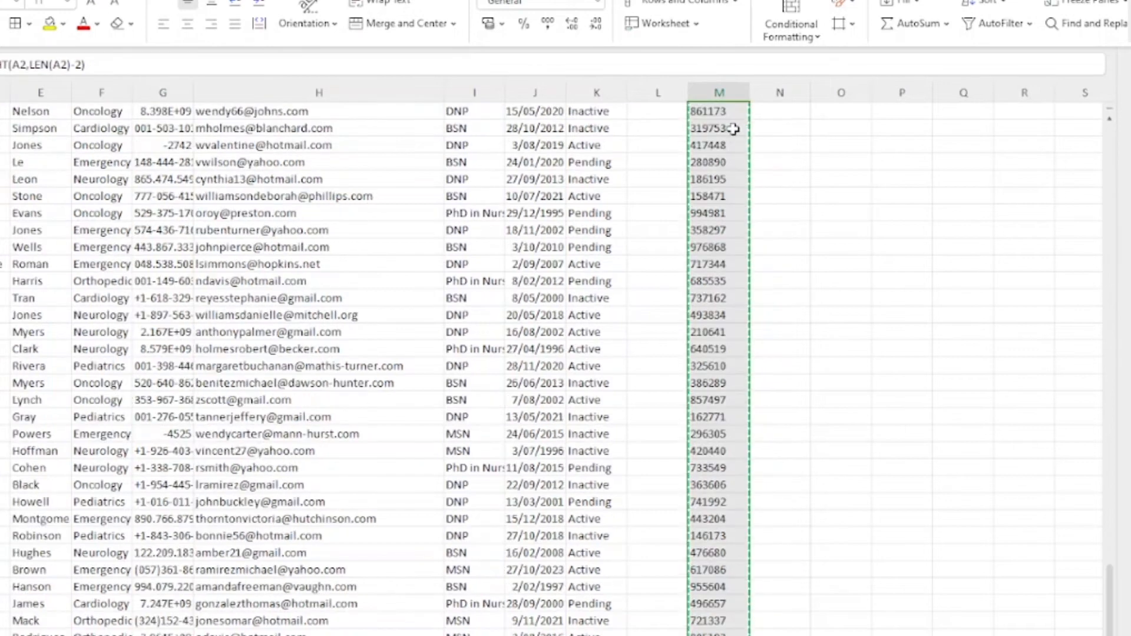
{"action": "scroll", "coordinate": [707, 271], "scroll_direction": "down", "scroll_amount": 3}
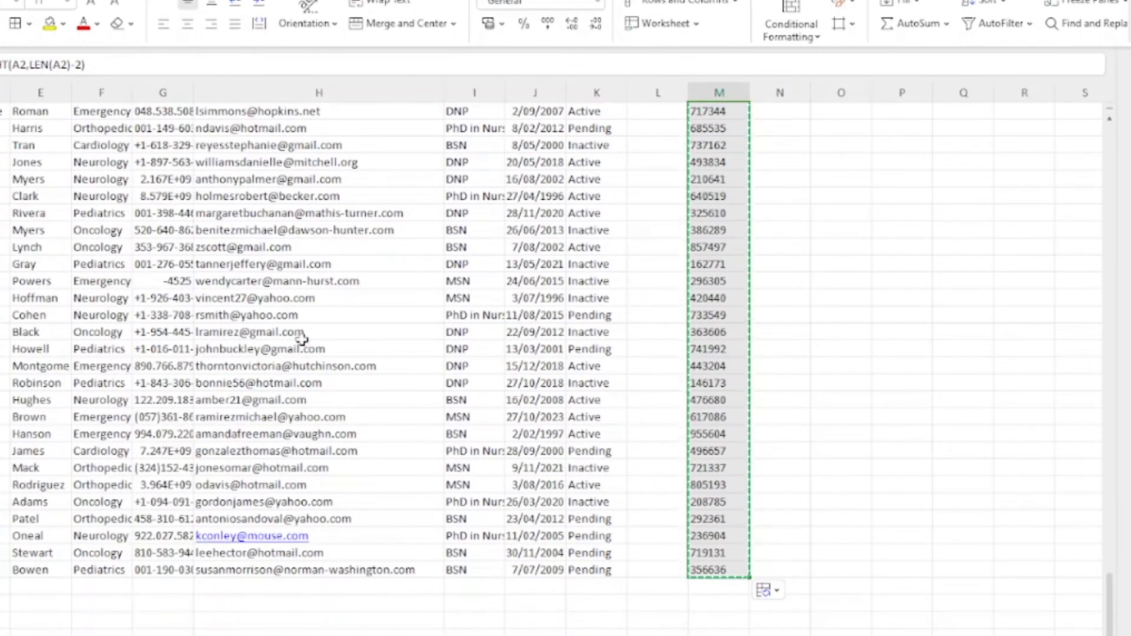
{"action": "scroll", "coordinate": [109, 337], "scroll_direction": "down", "scroll_amount": 15}
{"action": "scroll", "coordinate": [107, 336], "scroll_direction": "up", "scroll_amount": 10}
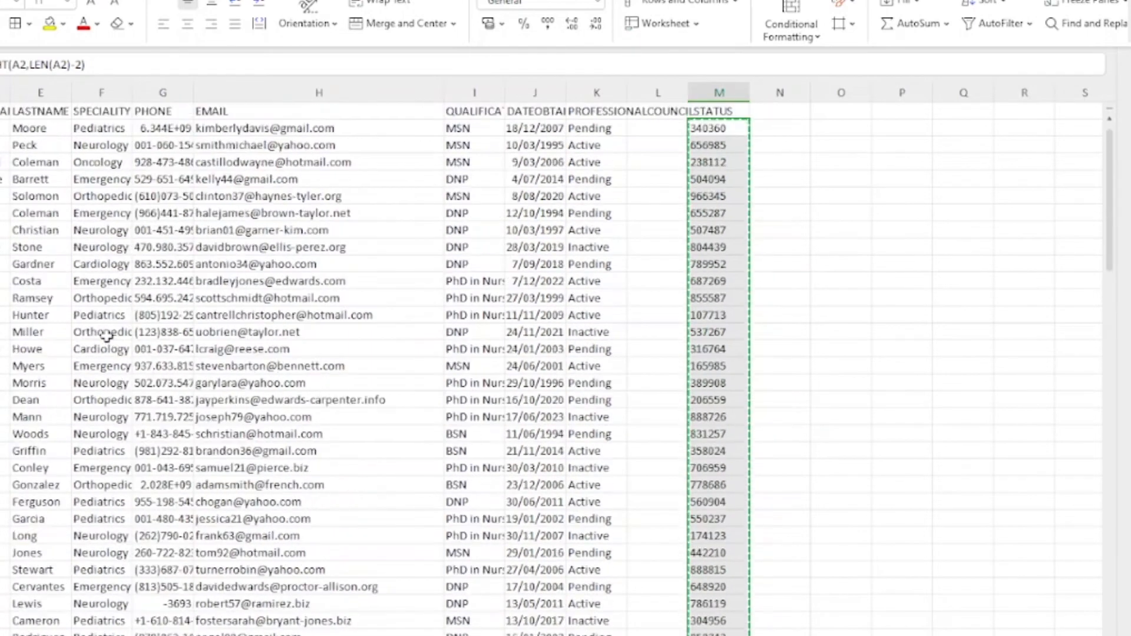
{"action": "right_click", "coordinate": [1, 129]}
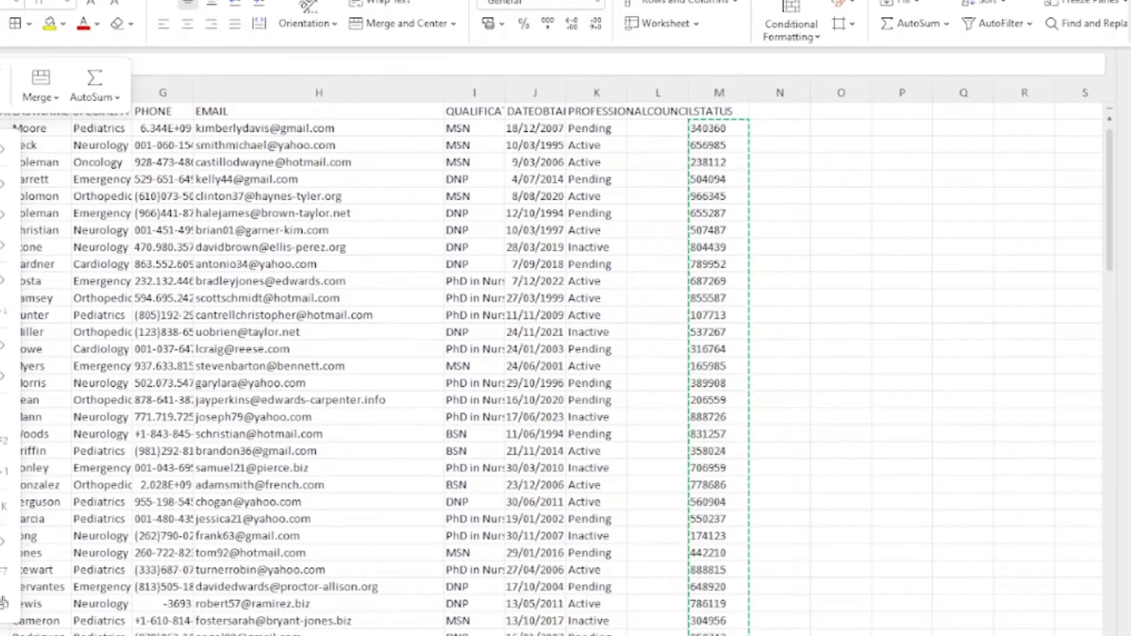
{"action": "left_click", "coordinate": [1, 149]}
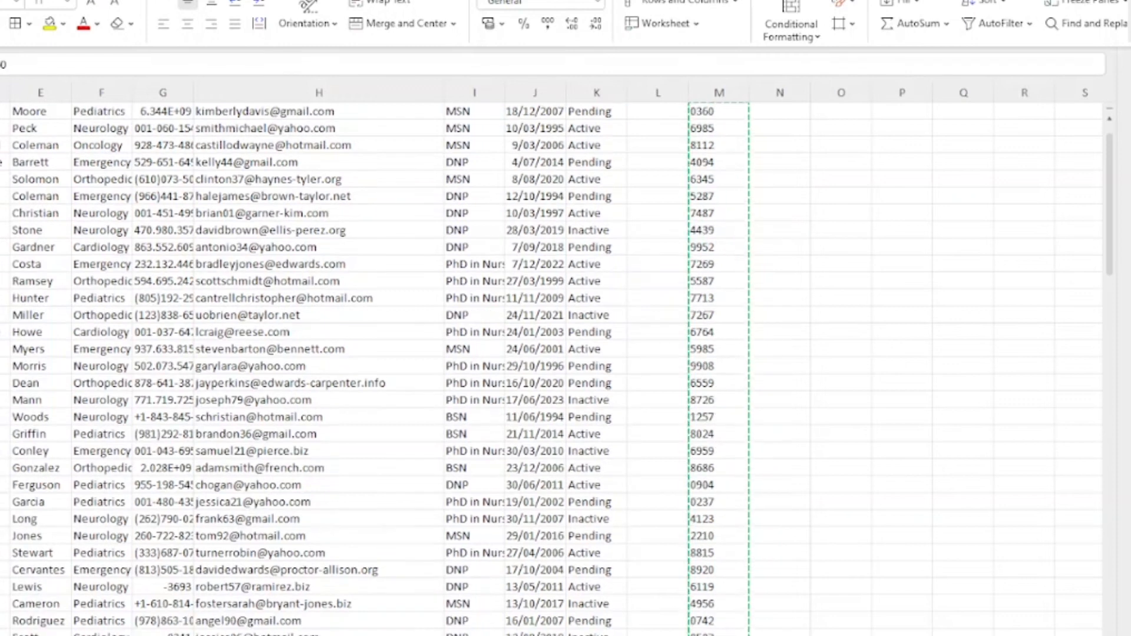
{"action": "scroll", "coordinate": [557, 371], "scroll_direction": "up", "scroll_amount": 1}
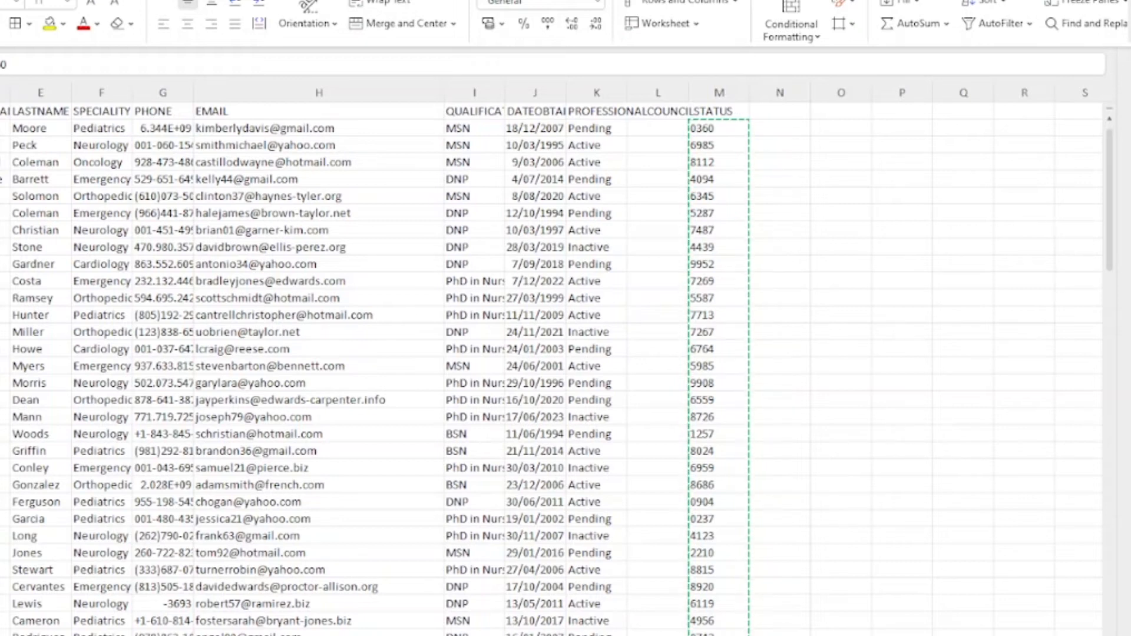
Step: Check the column M formulas and select their values down to the last nurse row
{"action": "left_click", "coordinate": [795, 231]}
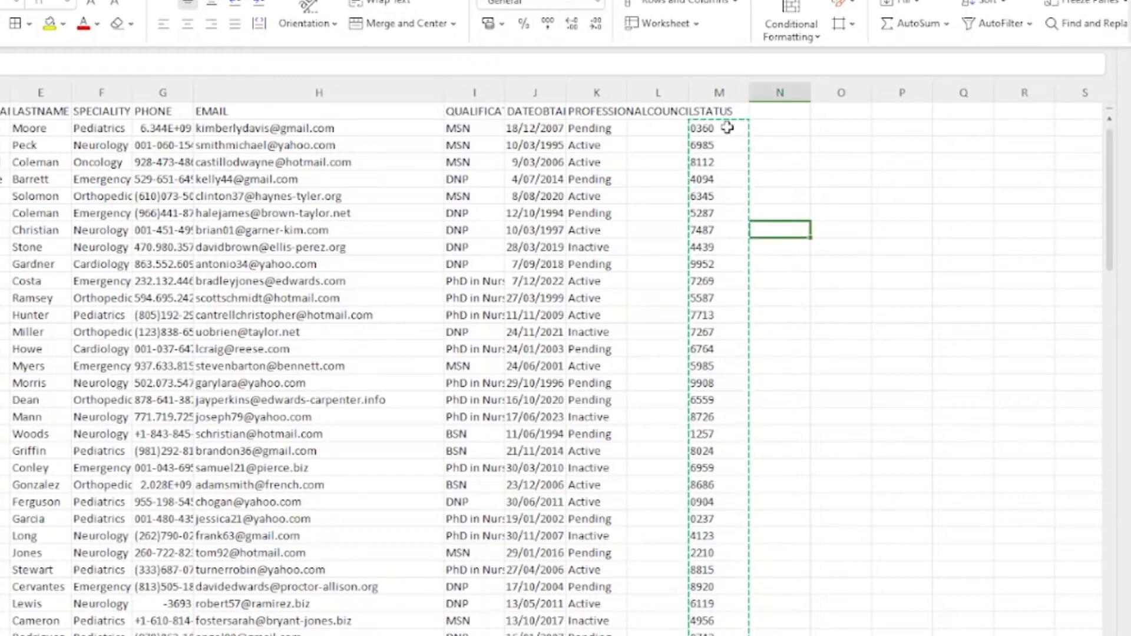
{"action": "left_click", "coordinate": [718, 146]}
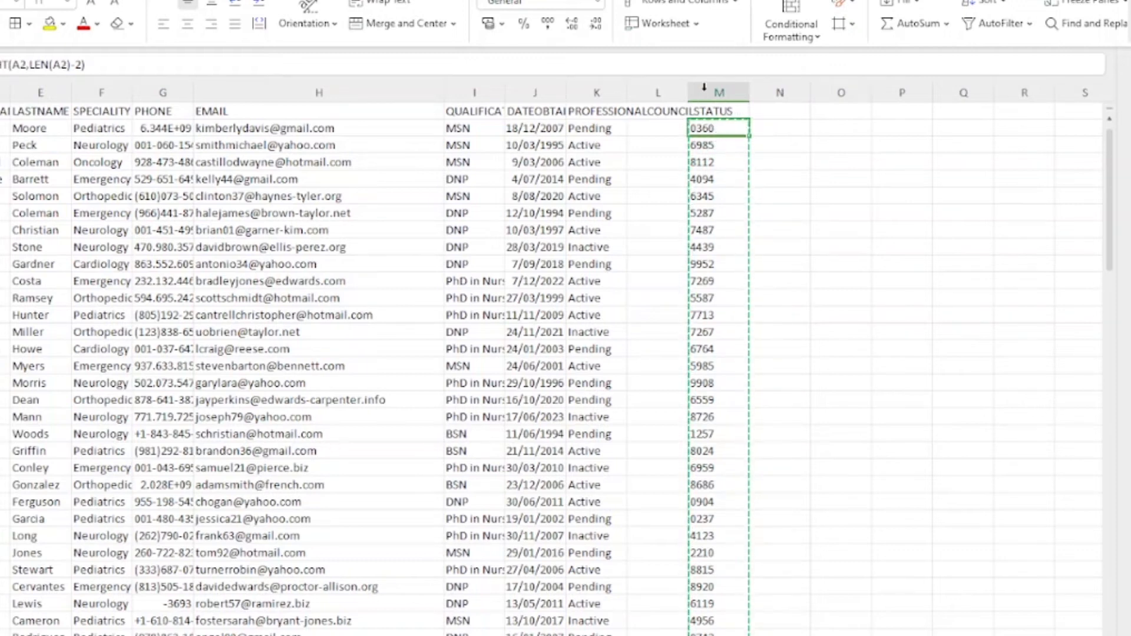
{"action": "left_click", "coordinate": [710, 141]}
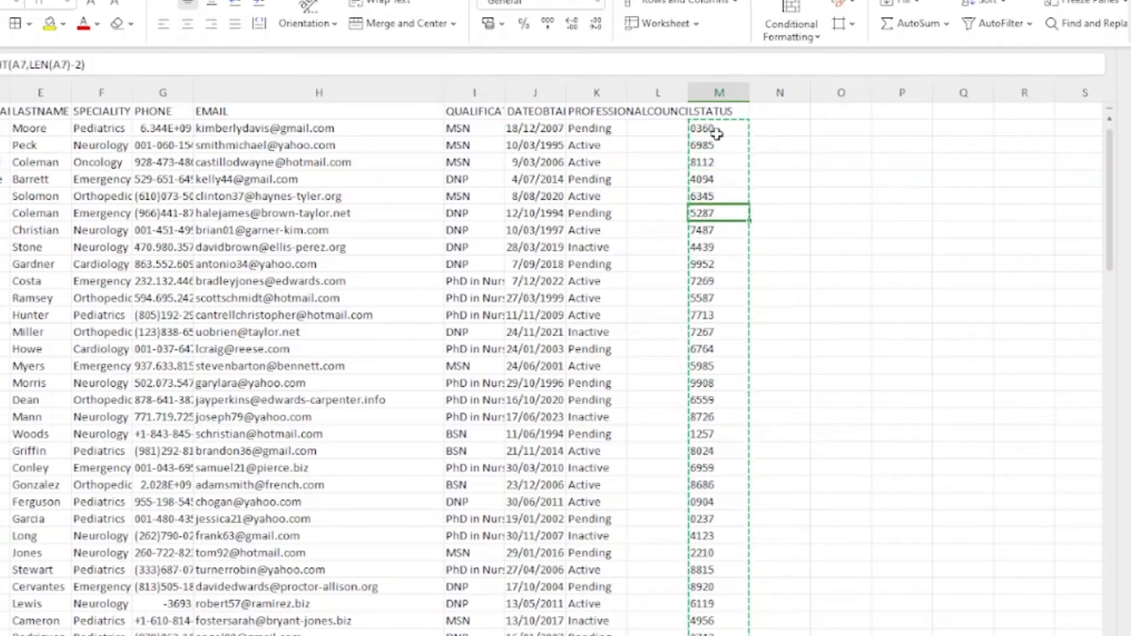
{"action": "left_click_drag", "start_coordinate": [694, 515], "coordinate": [728, 635]}
{"action": "scroll", "coordinate": [563, 371], "scroll_direction": "down", "scroll_amount": 9}
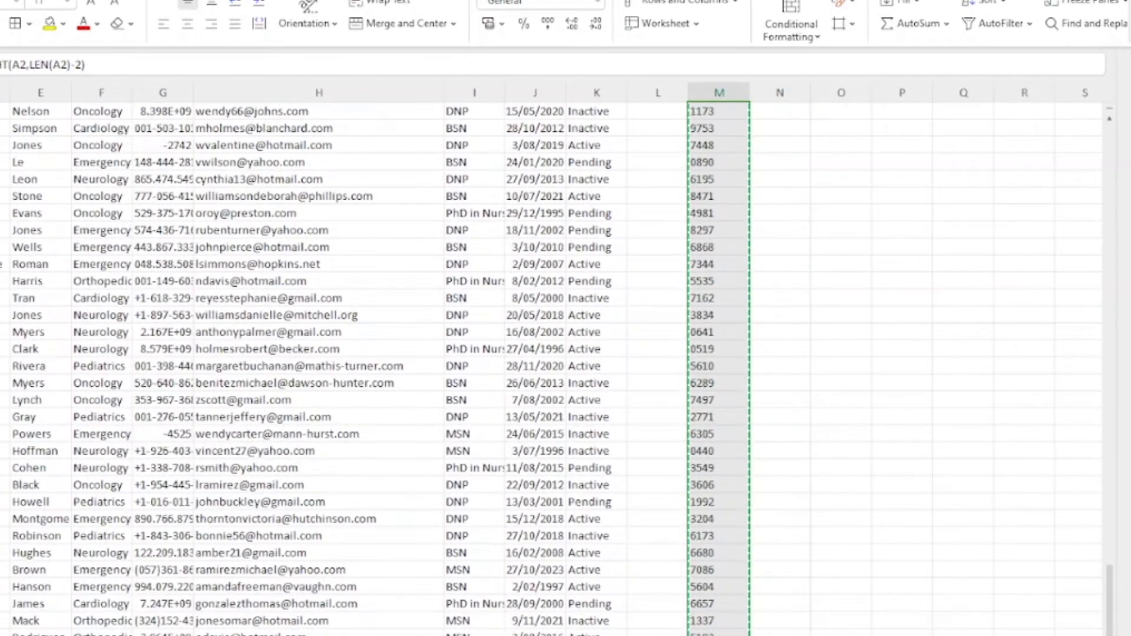
Step: Clear helper column M and save the workbook in its current format
{"action": "key", "text": "Delete"}
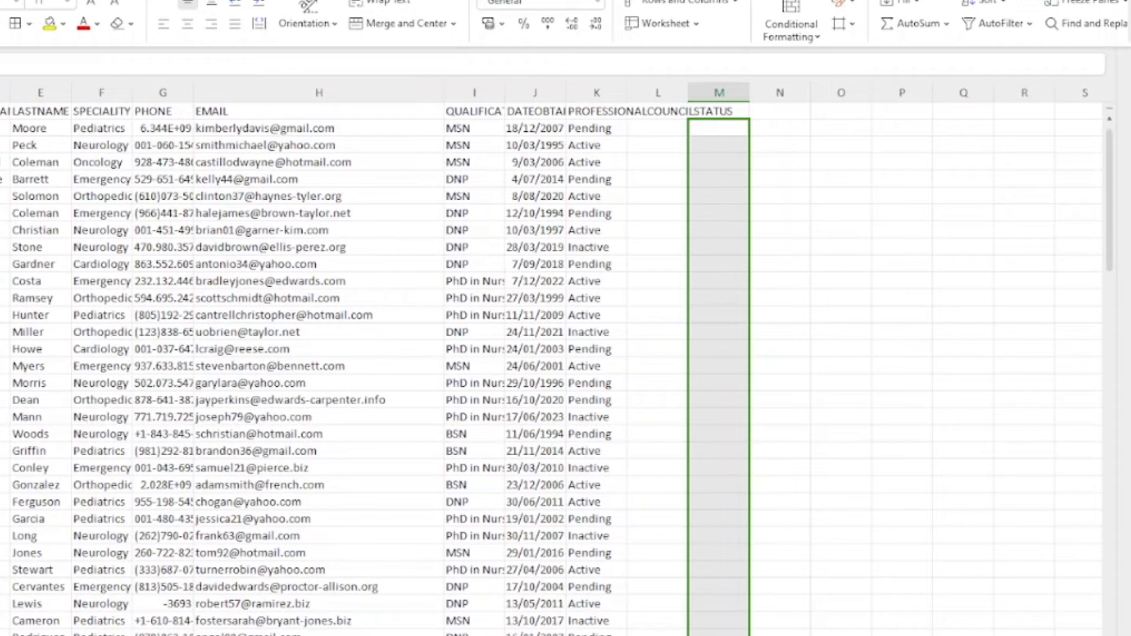
{"action": "key", "text": "ctrl+s"}
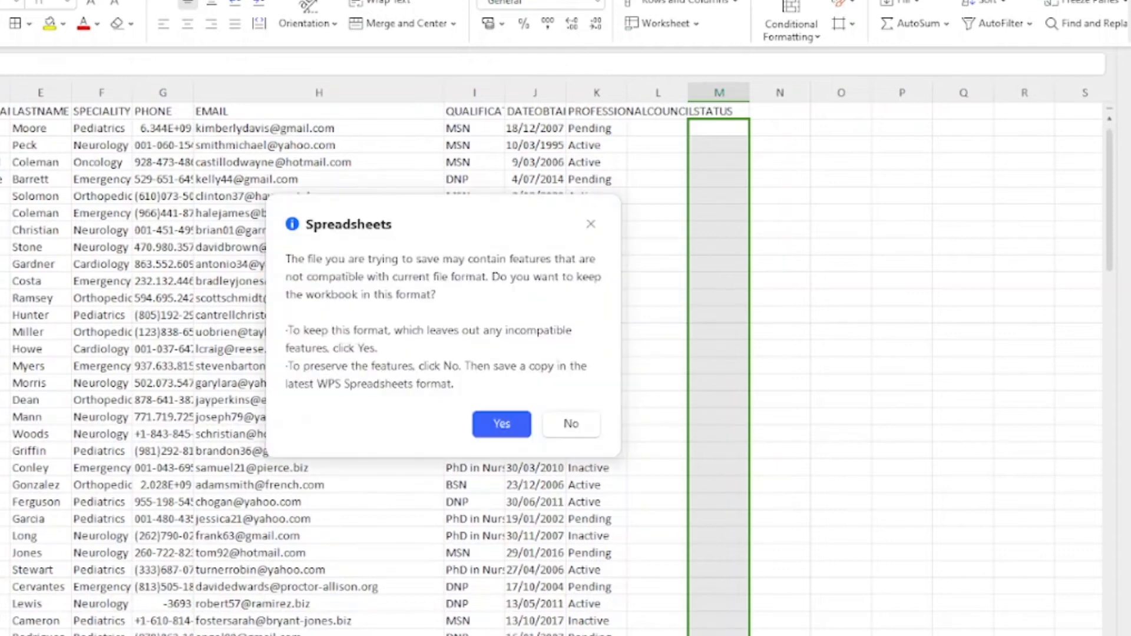
{"action": "left_click", "coordinate": [513, 424]}
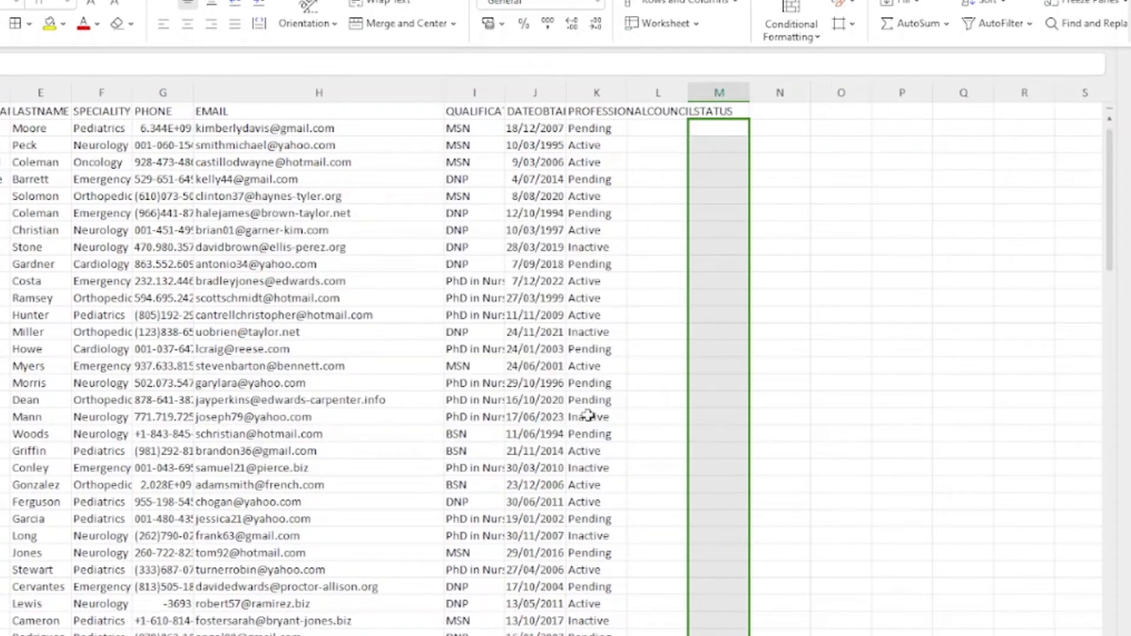
{"action": "left_click", "coordinate": [841, 268]}
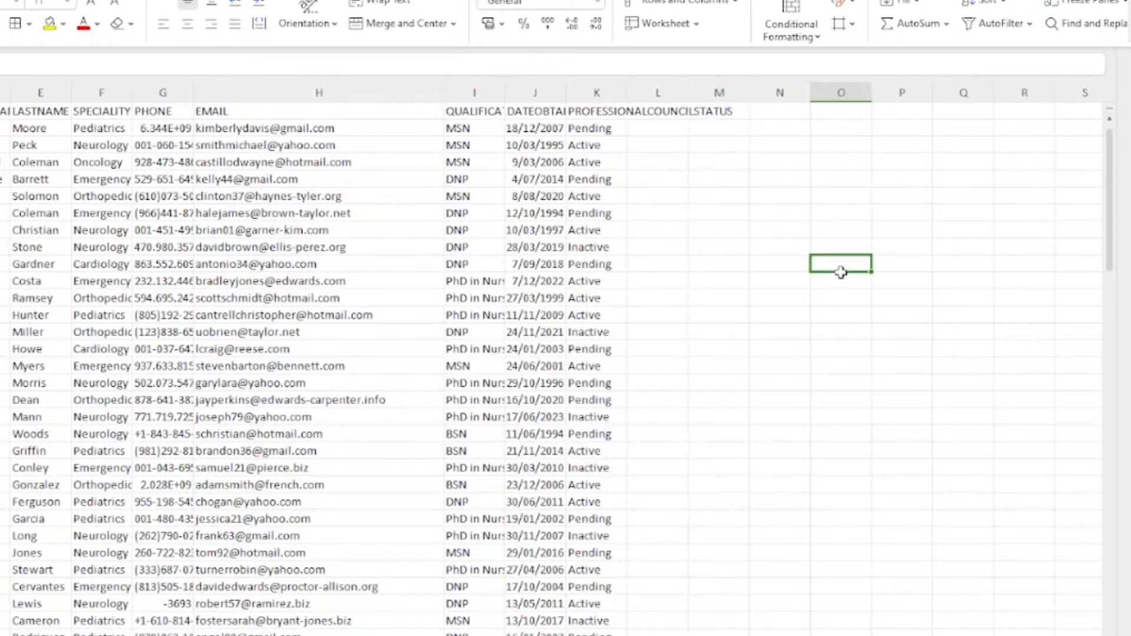
Step: Widen the PHONE column to show full phone numbers, then select an empty cell in column M
{"action": "left_click", "coordinate": [162, 90]}
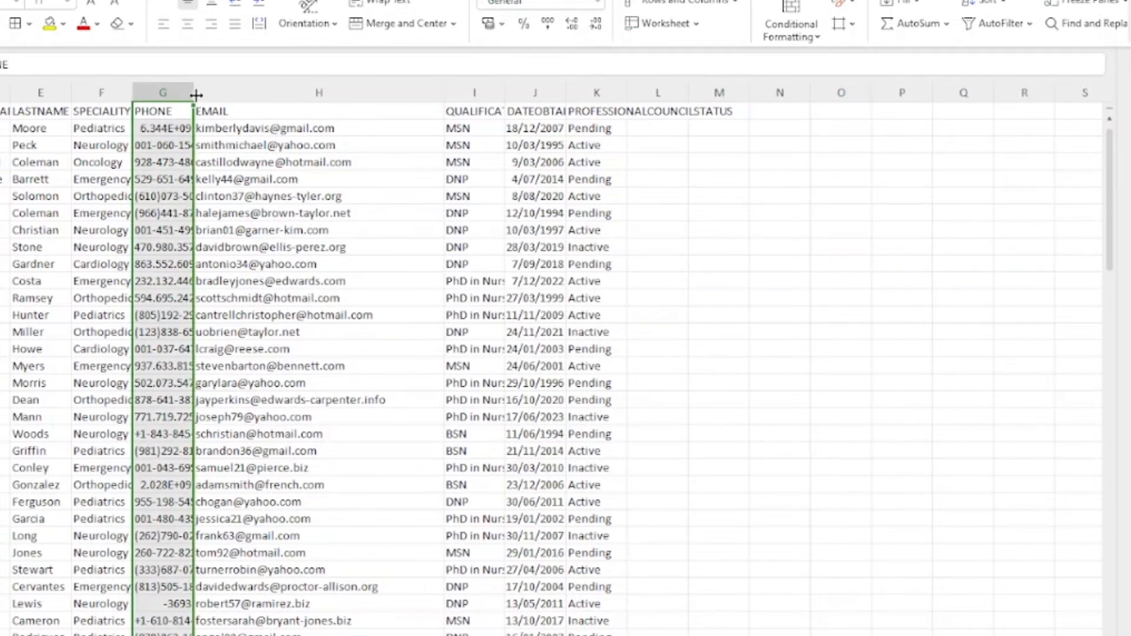
{"action": "left_click_drag", "start_coordinate": [194, 94], "coordinate": [306, 96]}
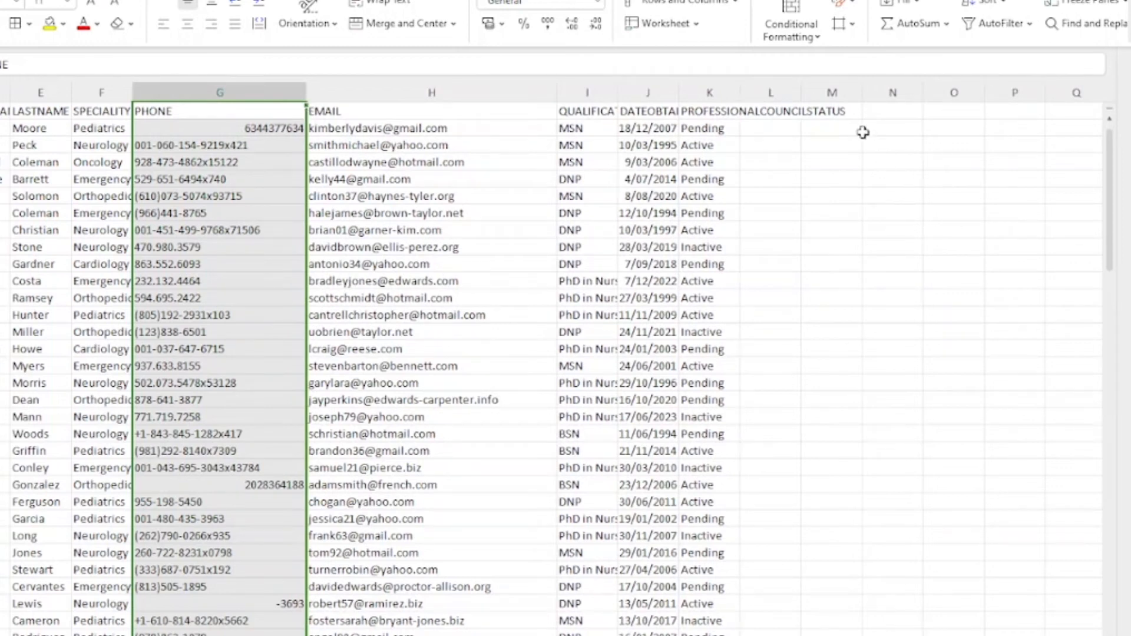
{"action": "left_click", "coordinate": [824, 149]}
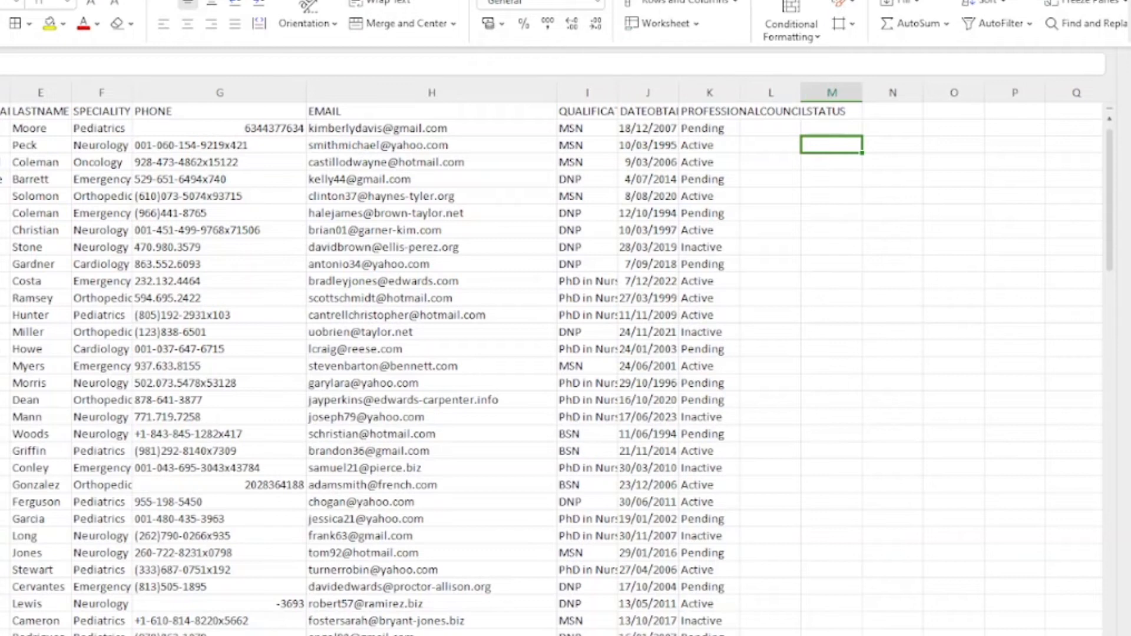
{"action": "left_click", "coordinate": [81, 65]}
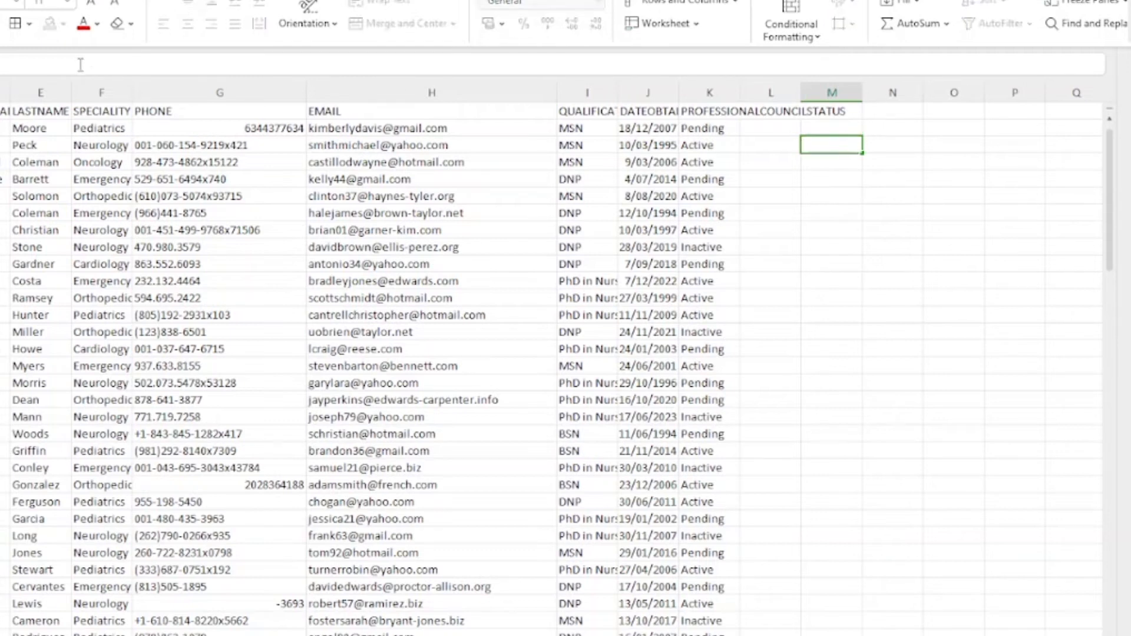
Step: Enter =IF(LEN(G2)>20,LEFT(G2,20),G2) in column M to cap phones at 20 characters
{"action": "key", "text": "ctrl+v"}
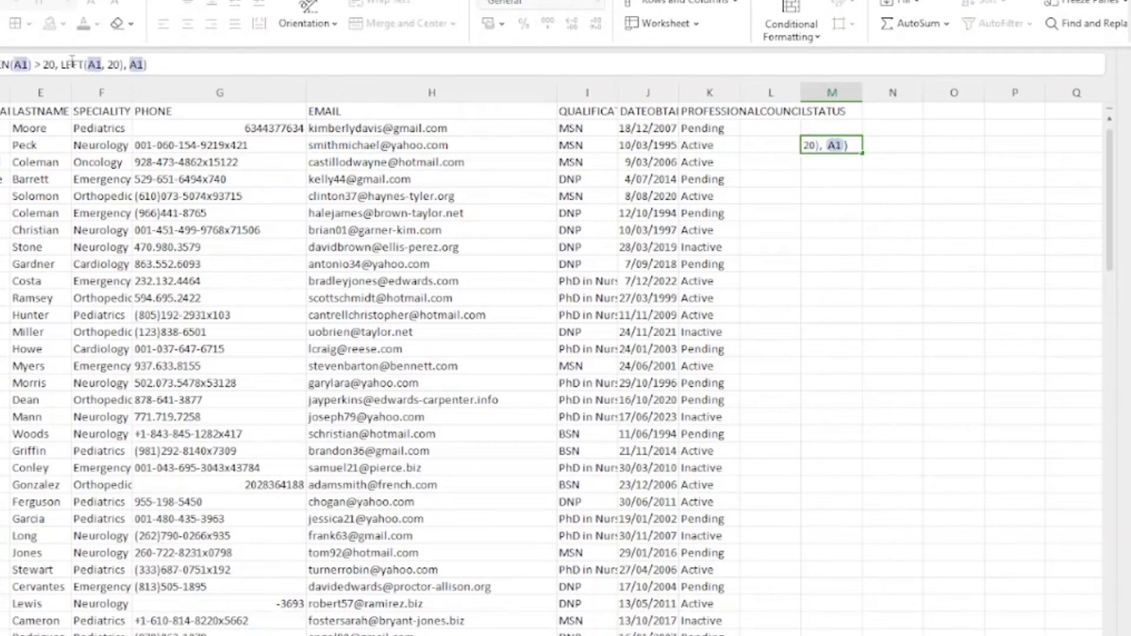
{"action": "left_click", "coordinate": [22, 64]}
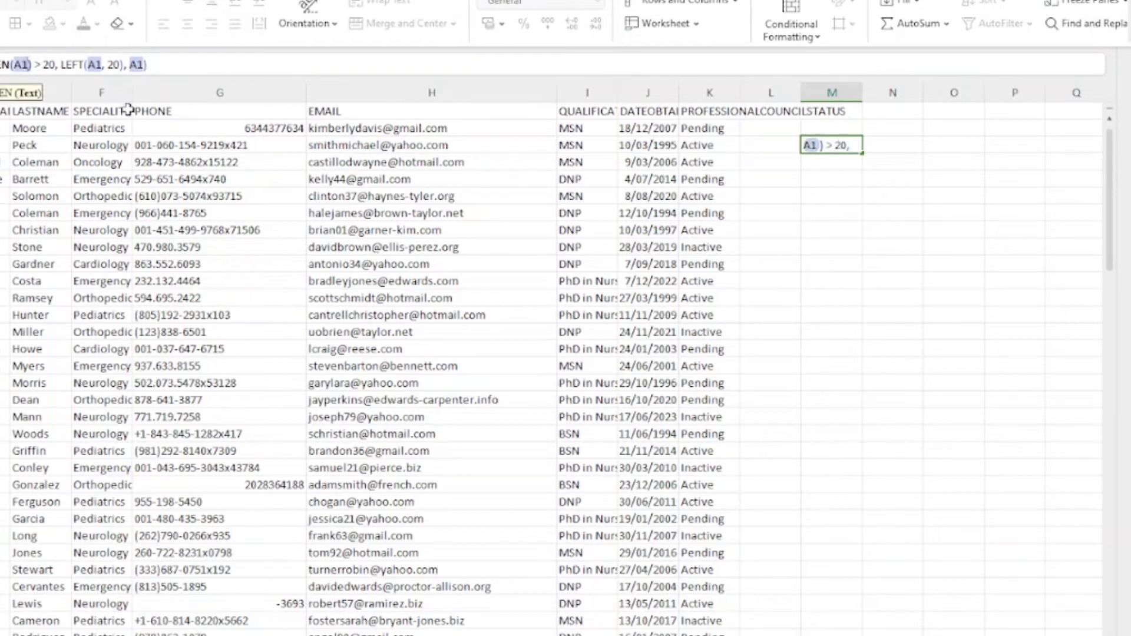
{"action": "type", "text": "G2"}
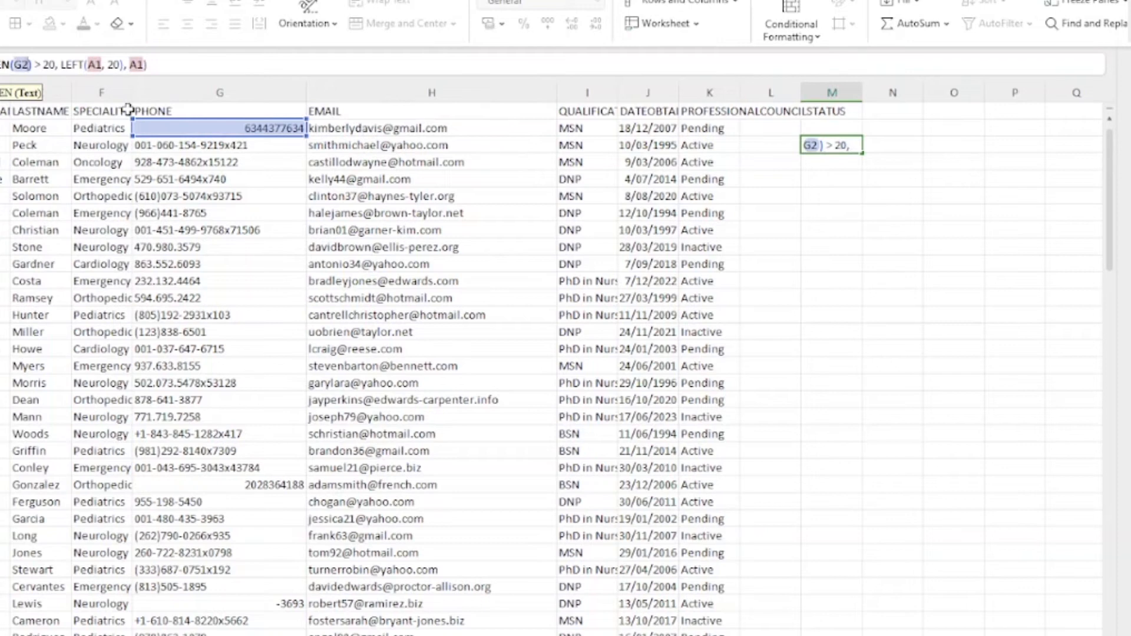
{"action": "left_click", "coordinate": [105, 68]}
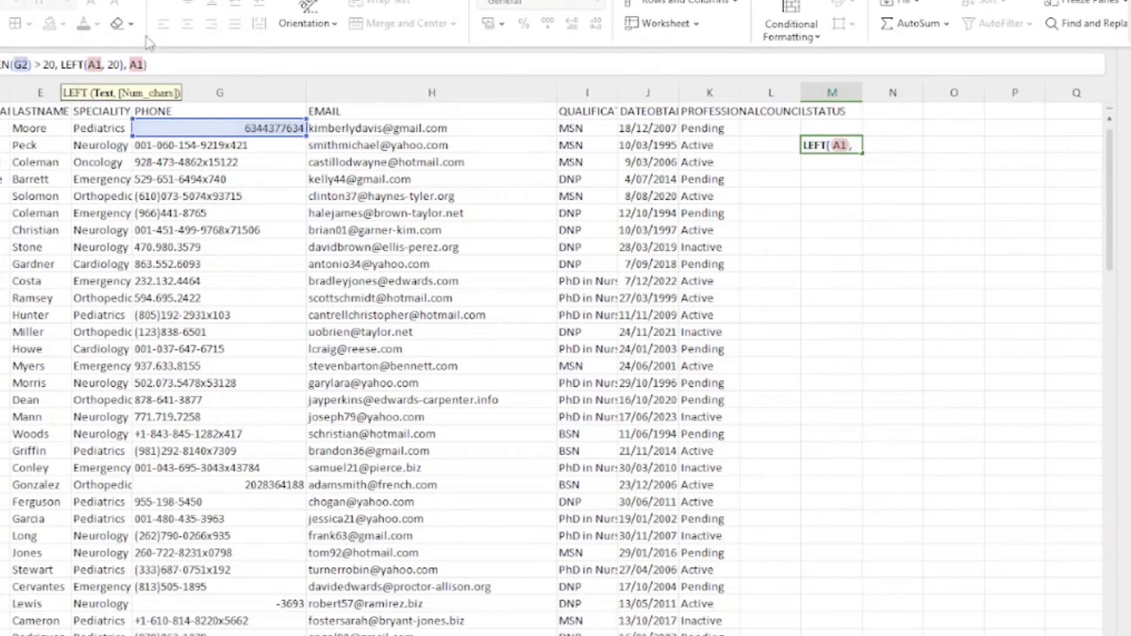
{"action": "key", "text": "BackSpace"}
{"action": "key", "text": "BackSpace"}
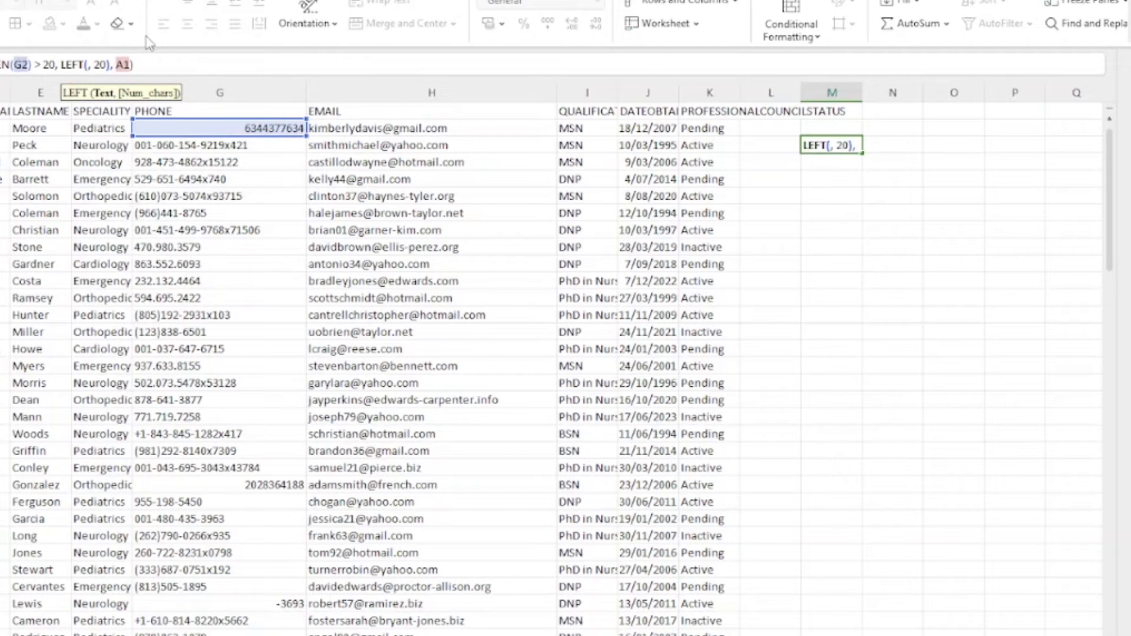
{"action": "type", "text": "G2"}
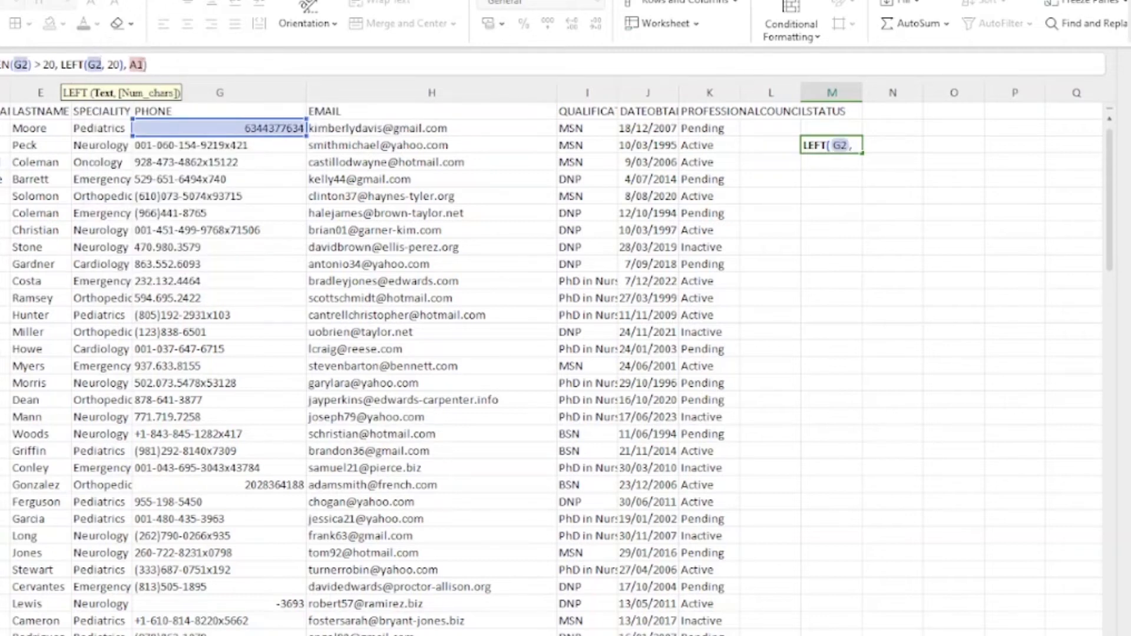
{"action": "left_click", "coordinate": [145, 65]}
{"action": "key", "text": "BackSpace"}
{"action": "key", "text": "BackSpace"}
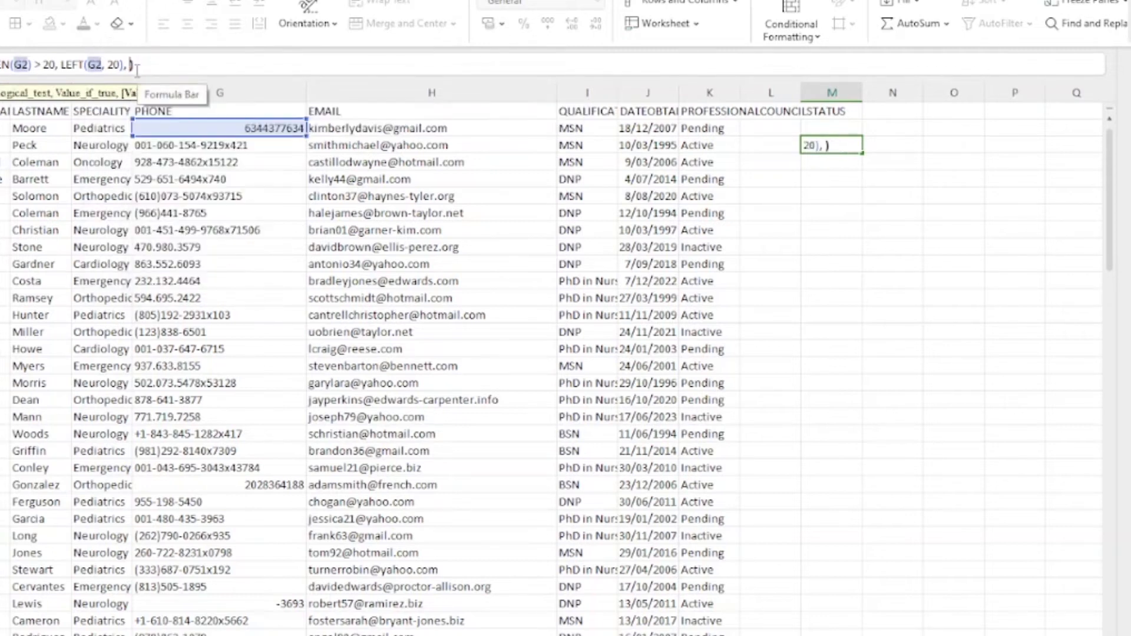
{"action": "type", "text": "G2"}
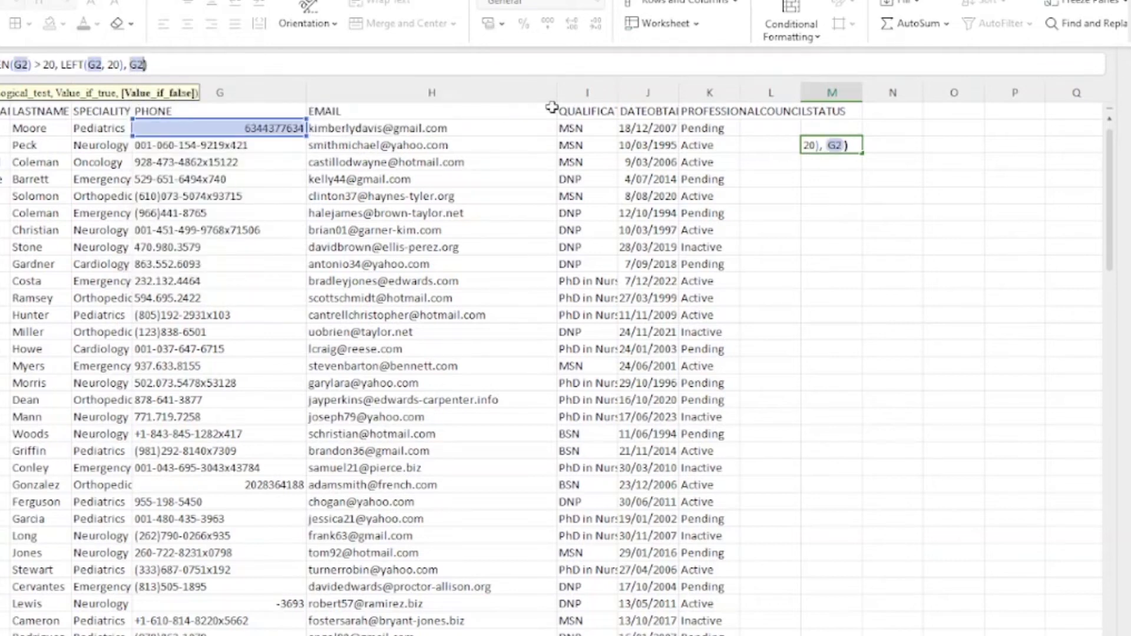
{"action": "key", "text": "Return"}
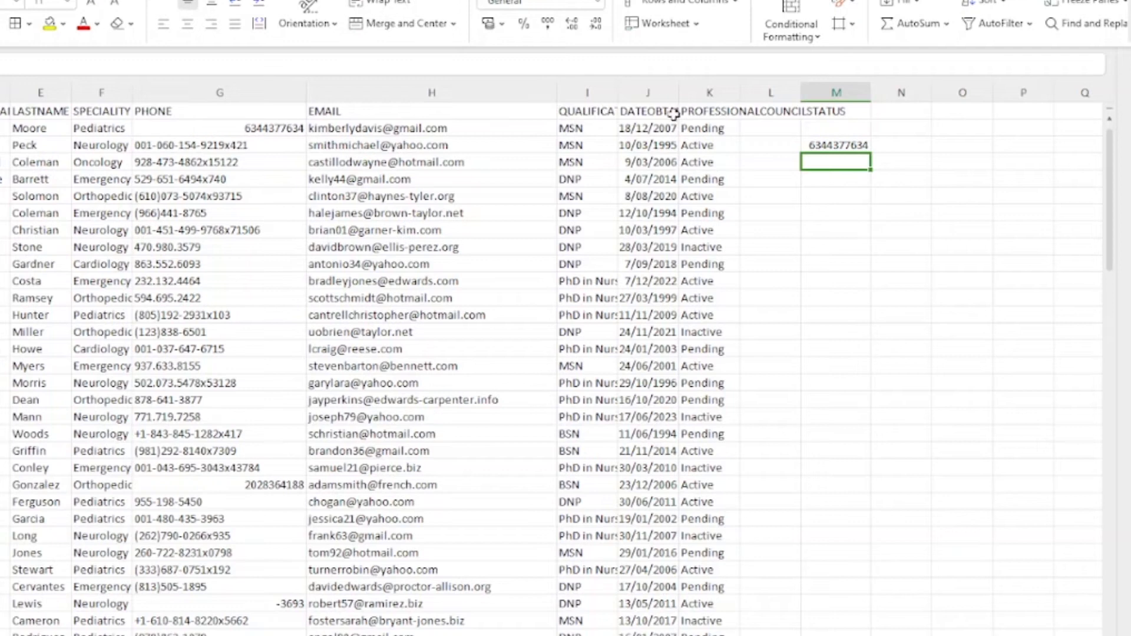
{"action": "left_click", "coordinate": [245, 126]}
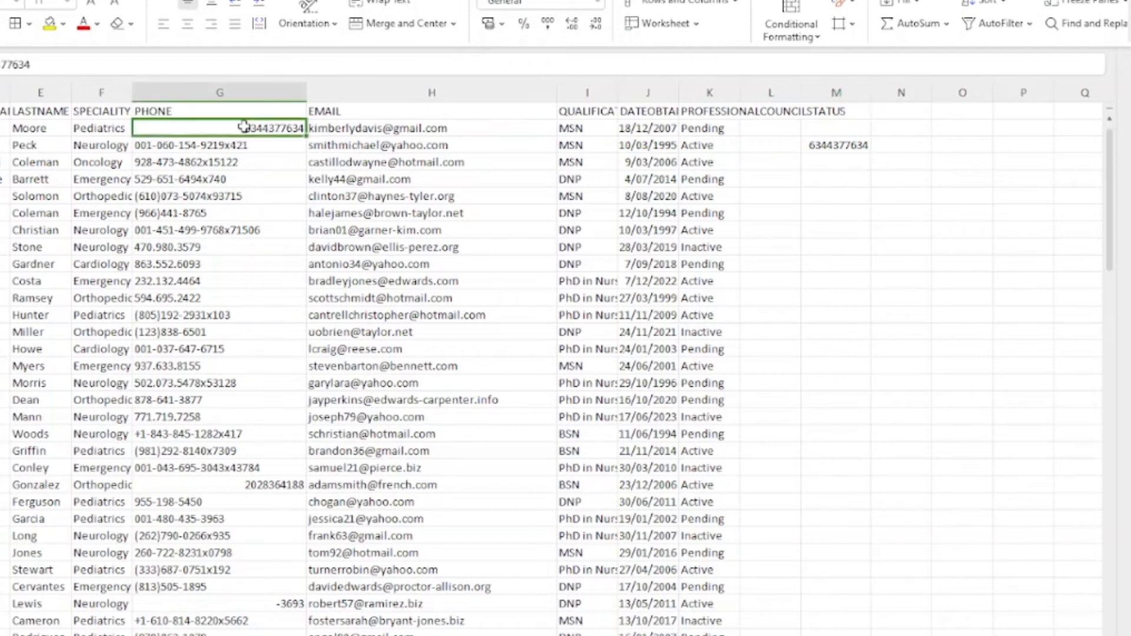
{"action": "left_click", "coordinate": [853, 145]}
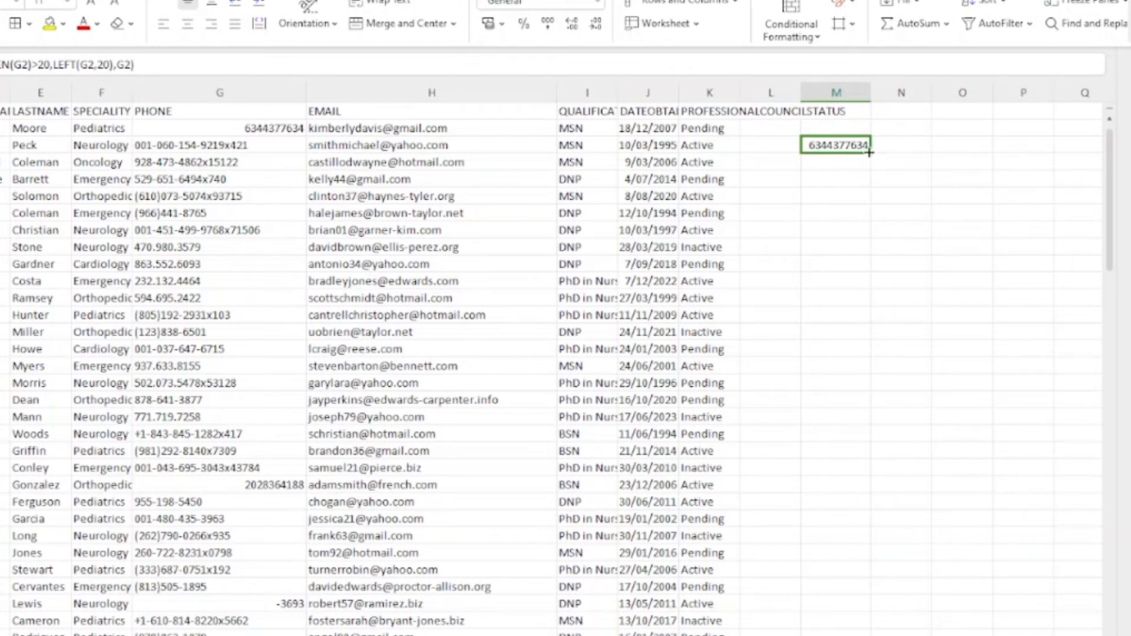
{"action": "left_click_drag", "start_coordinate": [870, 152], "coordinate": [864, 599]}
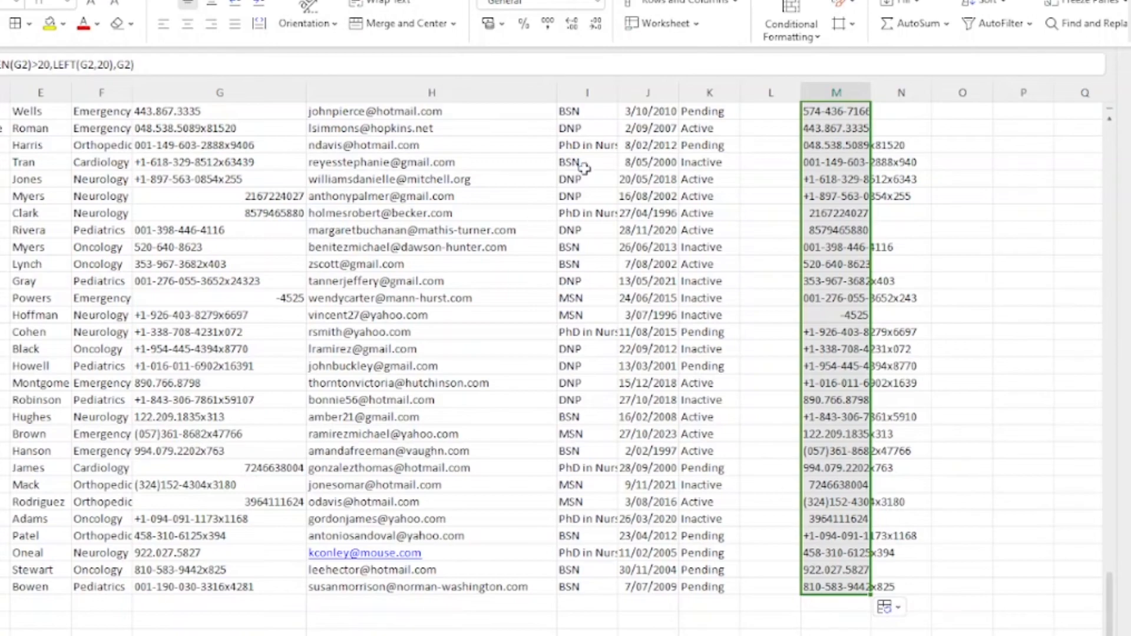
{"action": "scroll", "coordinate": [563, 247], "scroll_direction": "up", "scroll_amount": 20}
{"action": "scroll", "coordinate": [563, 248], "scroll_direction": "up", "scroll_amount": 15}
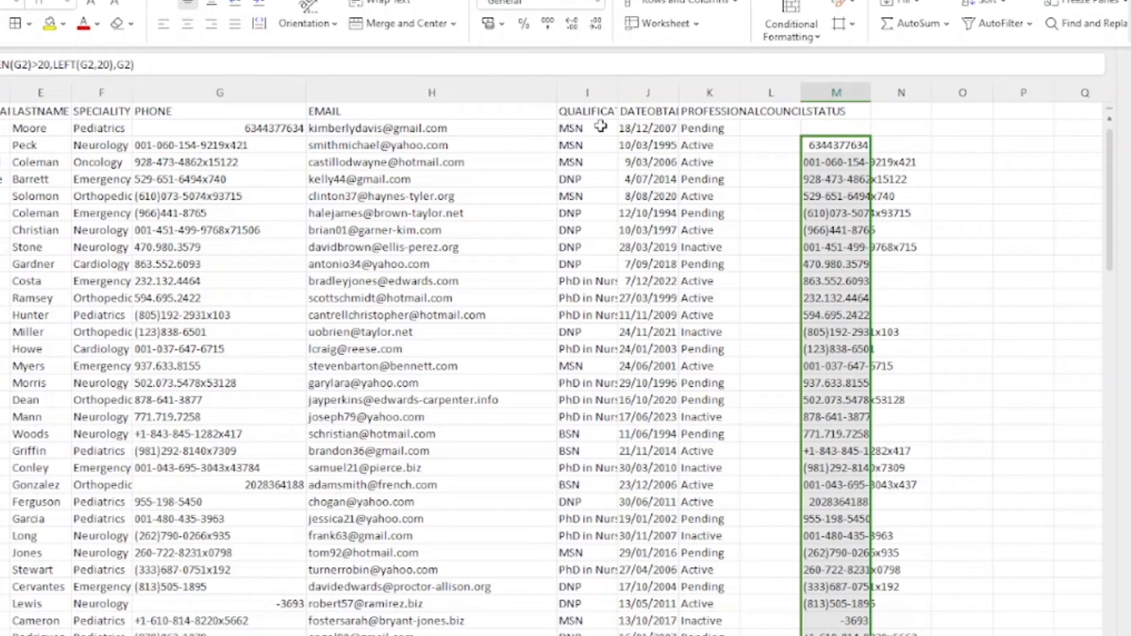
{"action": "left_click", "coordinate": [598, 128]}
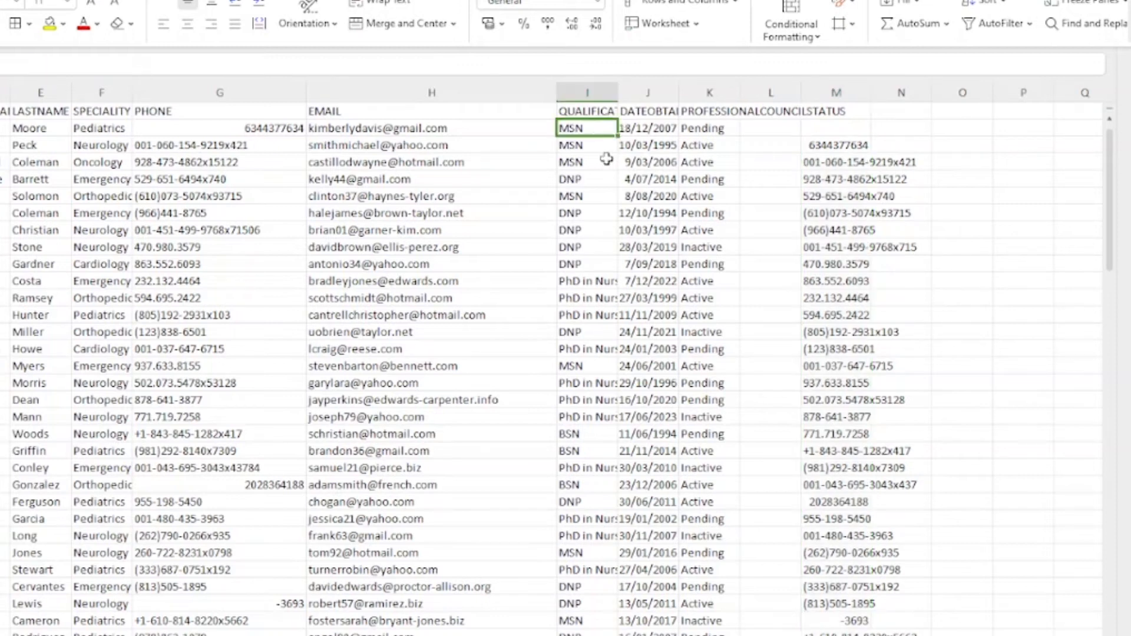
{"action": "left_click", "coordinate": [596, 147]}
{"action": "left_click", "coordinate": [590, 179]}
{"action": "left_click", "coordinate": [586, 197]}
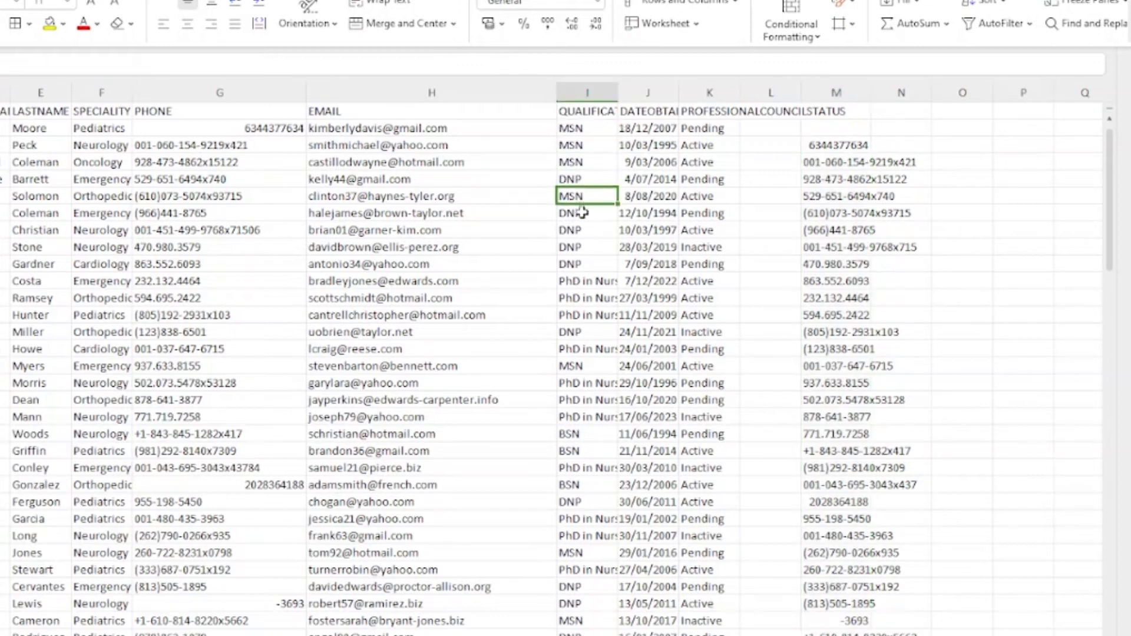
{"action": "left_click", "coordinate": [583, 213]}
{"action": "left_click", "coordinate": [583, 230]}
{"action": "left_click", "coordinate": [584, 247]}
{"action": "left_click", "coordinate": [583, 281]}
{"action": "left_click", "coordinate": [584, 315]}
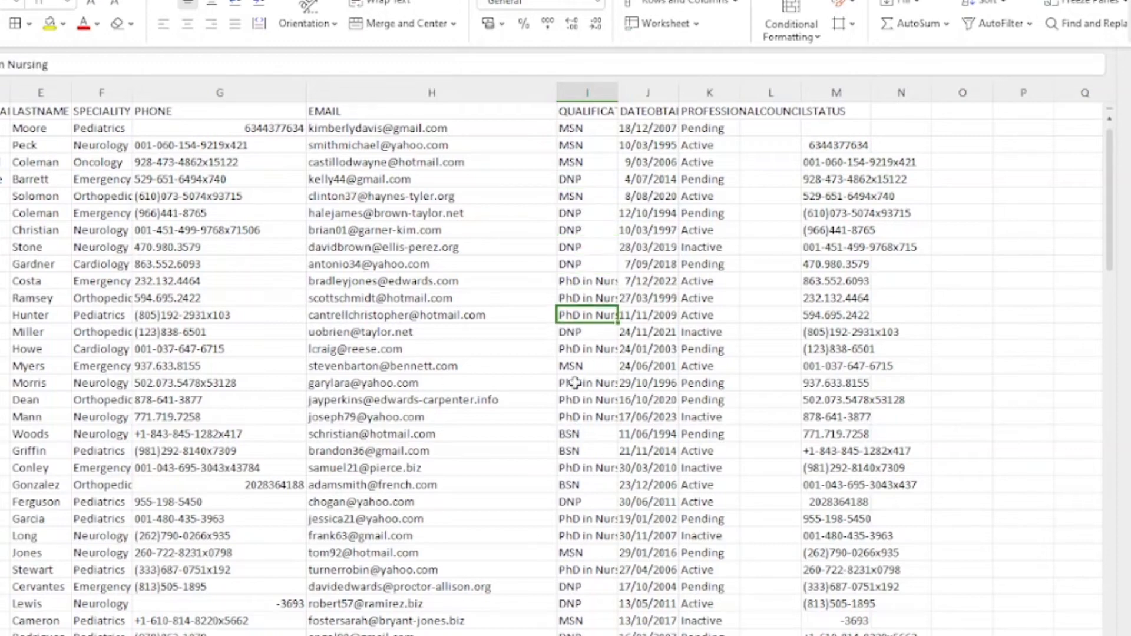
{"action": "left_click", "coordinate": [583, 383]}
{"action": "left_click", "coordinate": [583, 468]}
{"action": "left_click", "coordinate": [583, 570]}
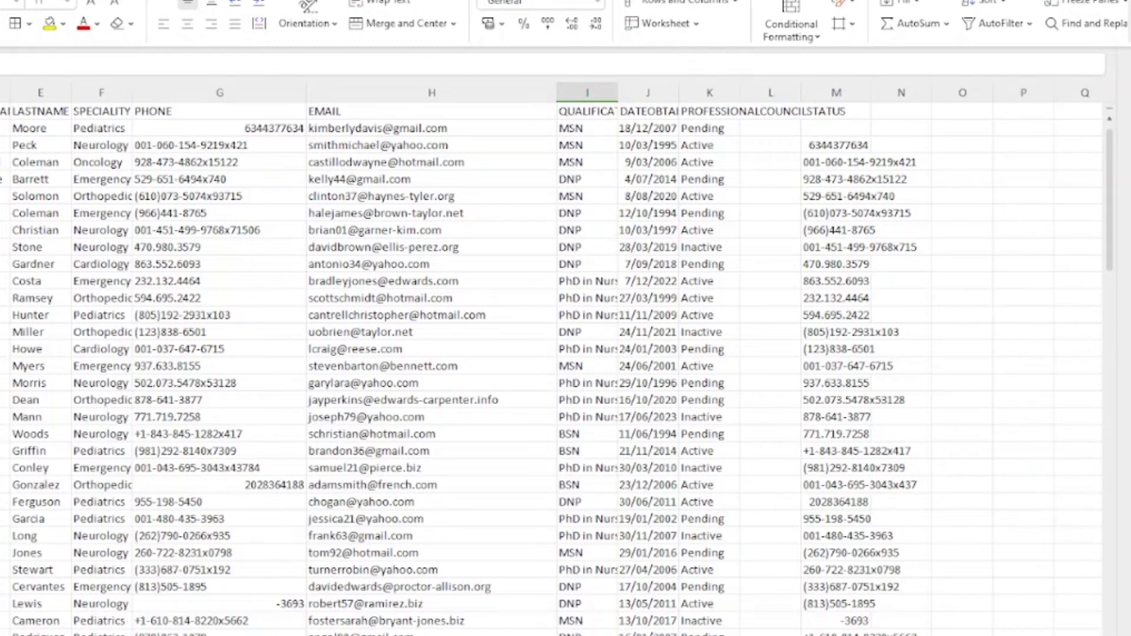
{"action": "scroll", "coordinate": [581, 595], "scroll_direction": "down", "scroll_amount": 20}
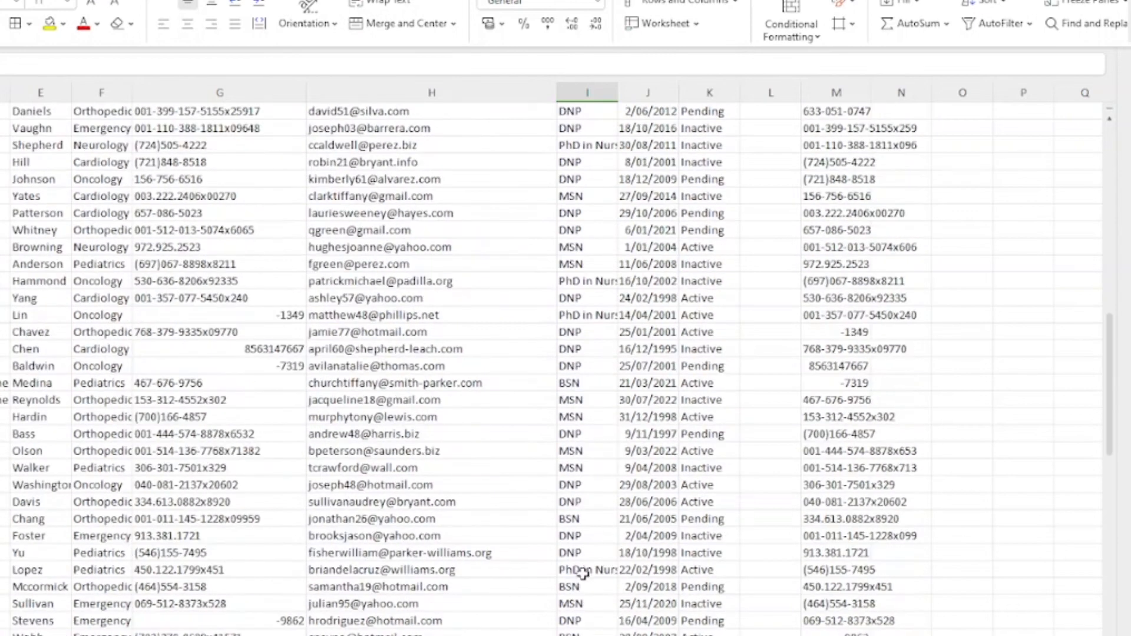
{"action": "left_click", "coordinate": [593, 437]}
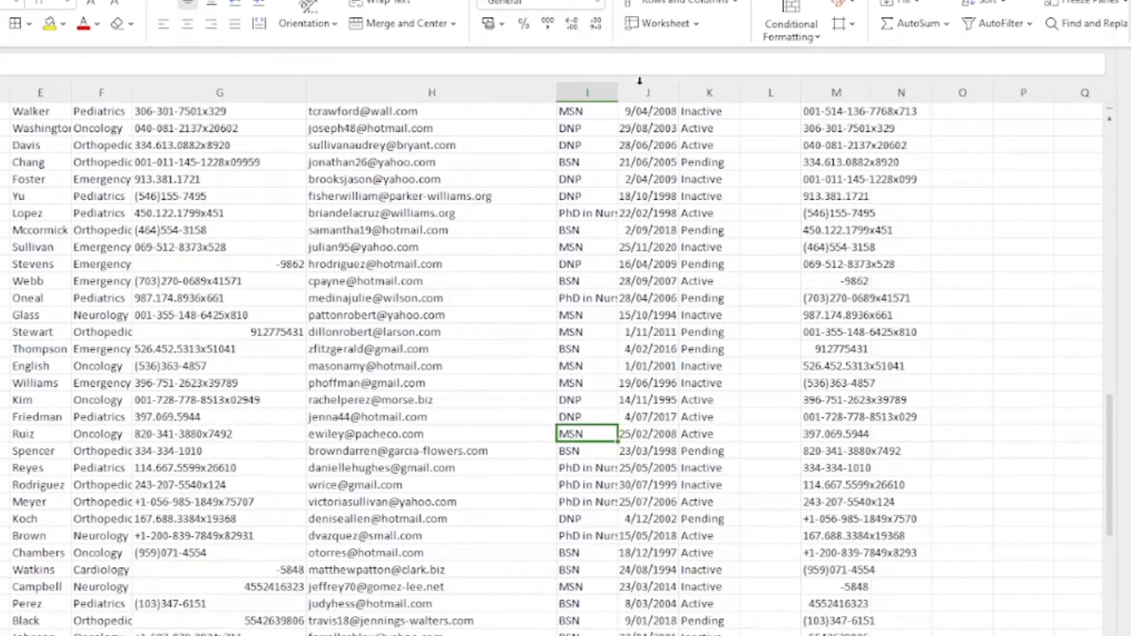
{"action": "scroll", "coordinate": [577, 342], "scroll_direction": "down", "scroll_amount": 20}
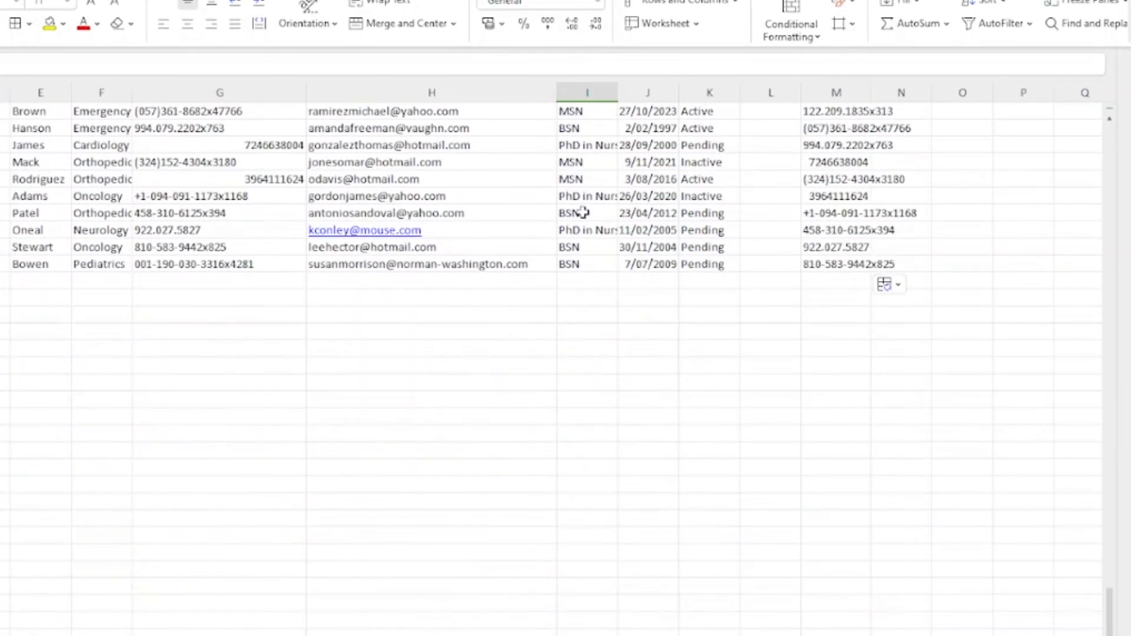
{"action": "left_click", "coordinate": [581, 177]}
{"action": "left_click", "coordinate": [591, 126]}
{"action": "scroll", "coordinate": [571, 214], "scroll_direction": "up", "scroll_amount": 10}
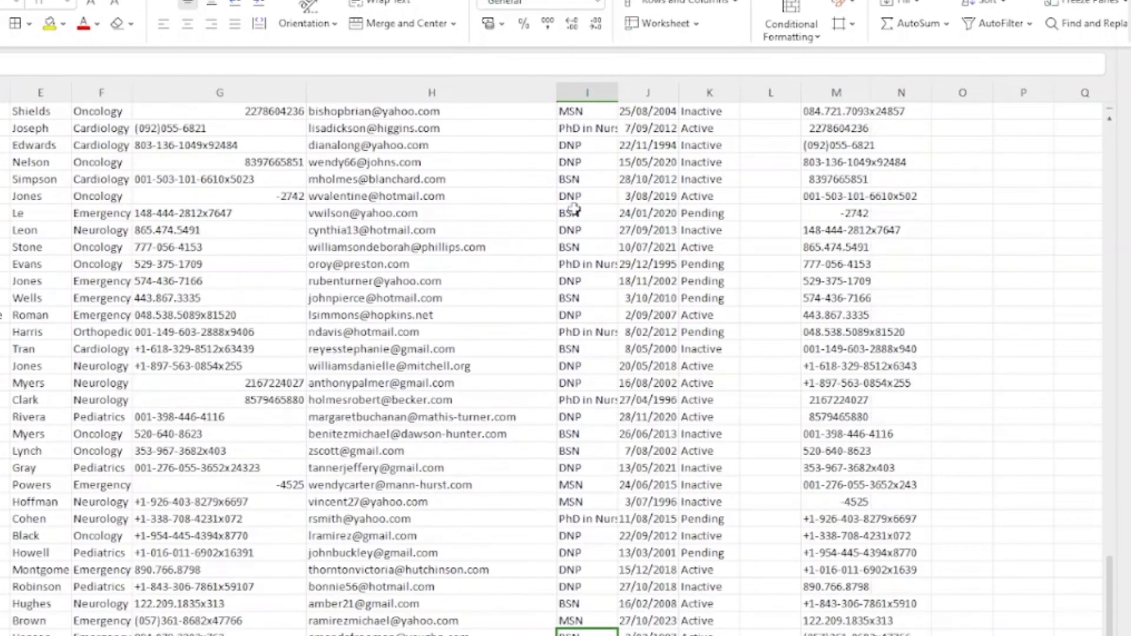
{"action": "scroll", "coordinate": [573, 214], "scroll_direction": "down", "scroll_amount": 2}
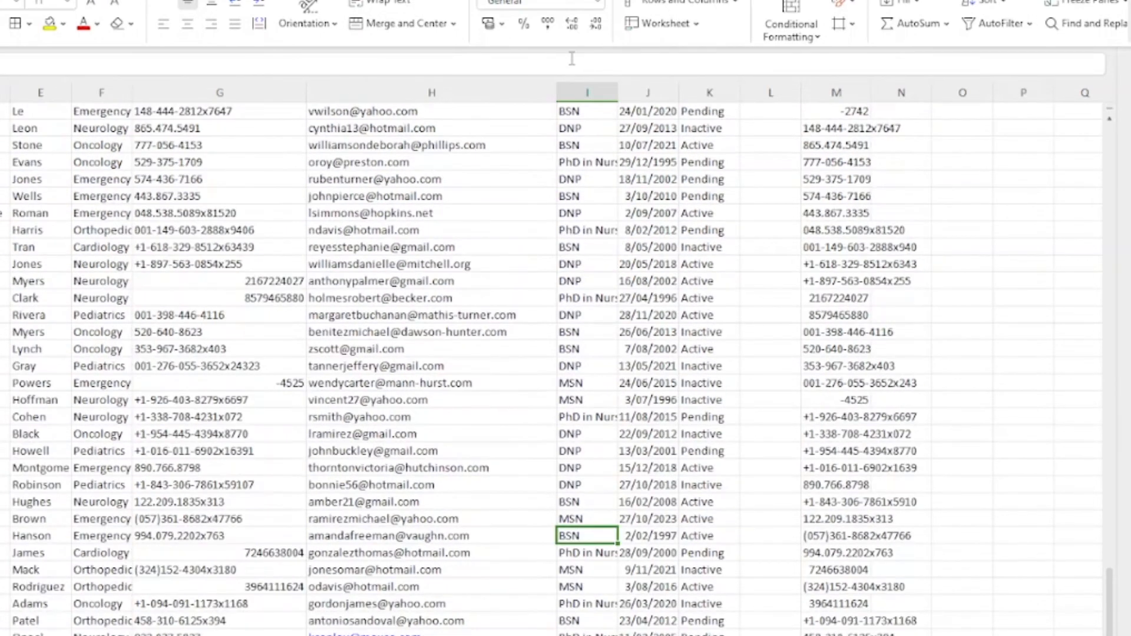
{"action": "left_click", "coordinate": [569, 213]}
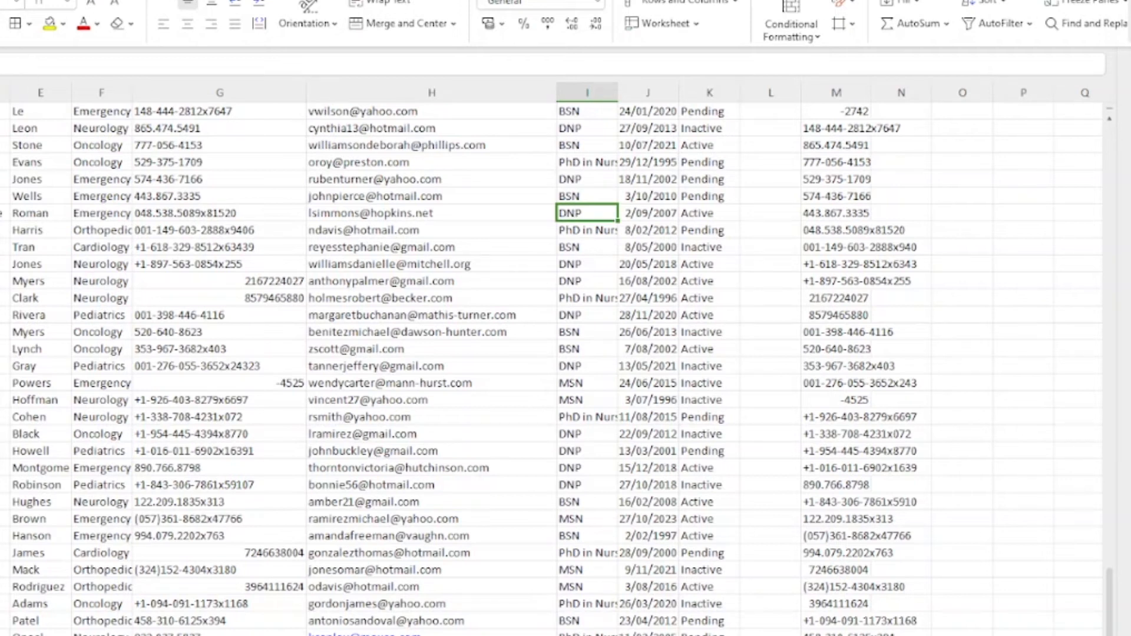
Step: Narrow the EMAIL column and autofit column M to its contents
{"action": "left_click", "coordinate": [300, 86]}
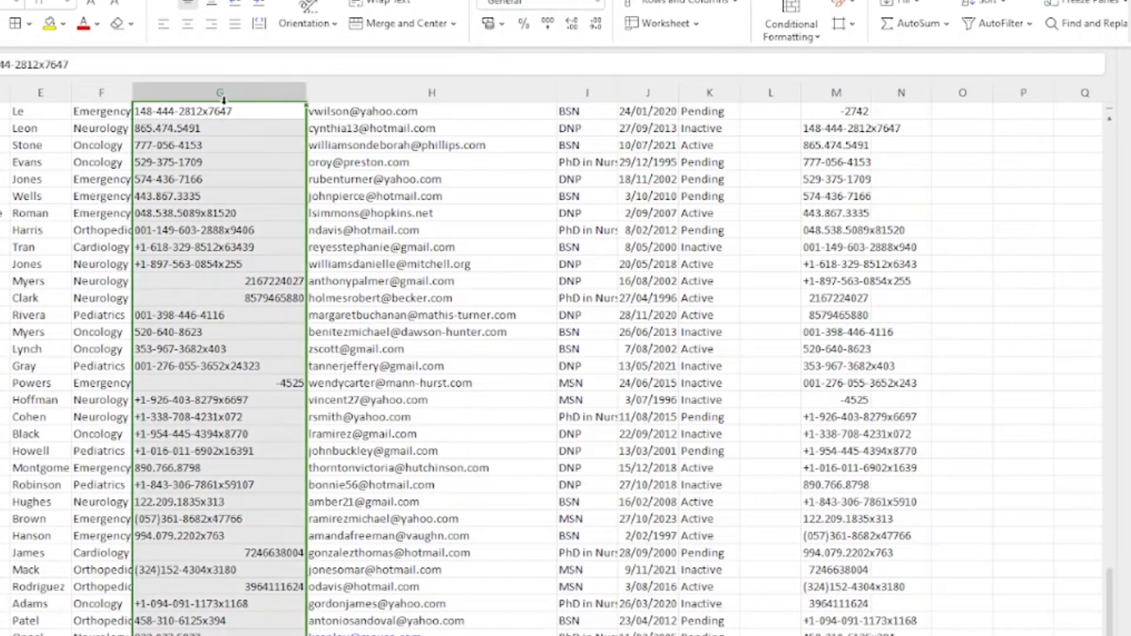
{"action": "left_click_drag", "start_coordinate": [557, 93], "coordinate": [378, 96]}
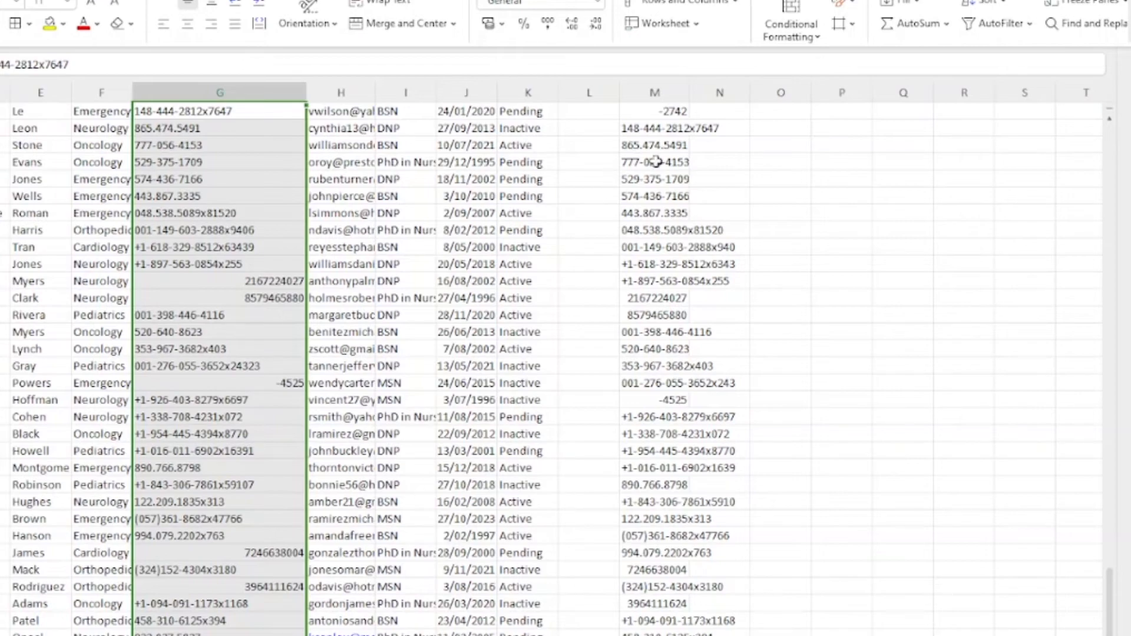
{"action": "scroll", "coordinate": [654, 156], "scroll_direction": "up", "scroll_amount": 14}
{"action": "scroll", "coordinate": [685, 152], "scroll_direction": "up", "scroll_amount": 10}
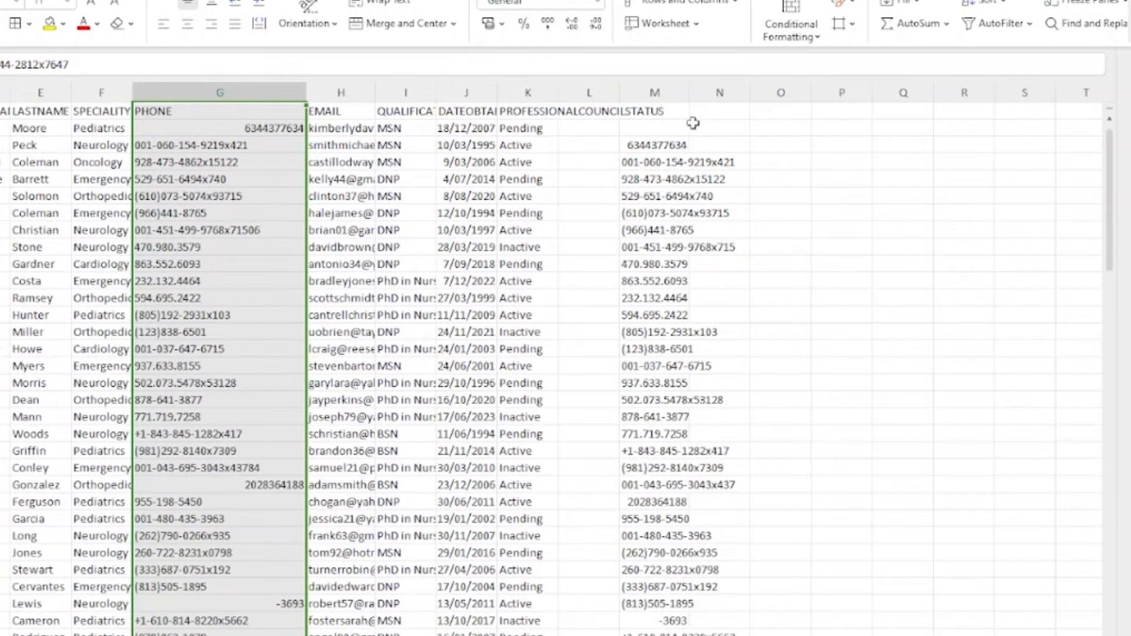
{"action": "double_click", "coordinate": [694, 81]}
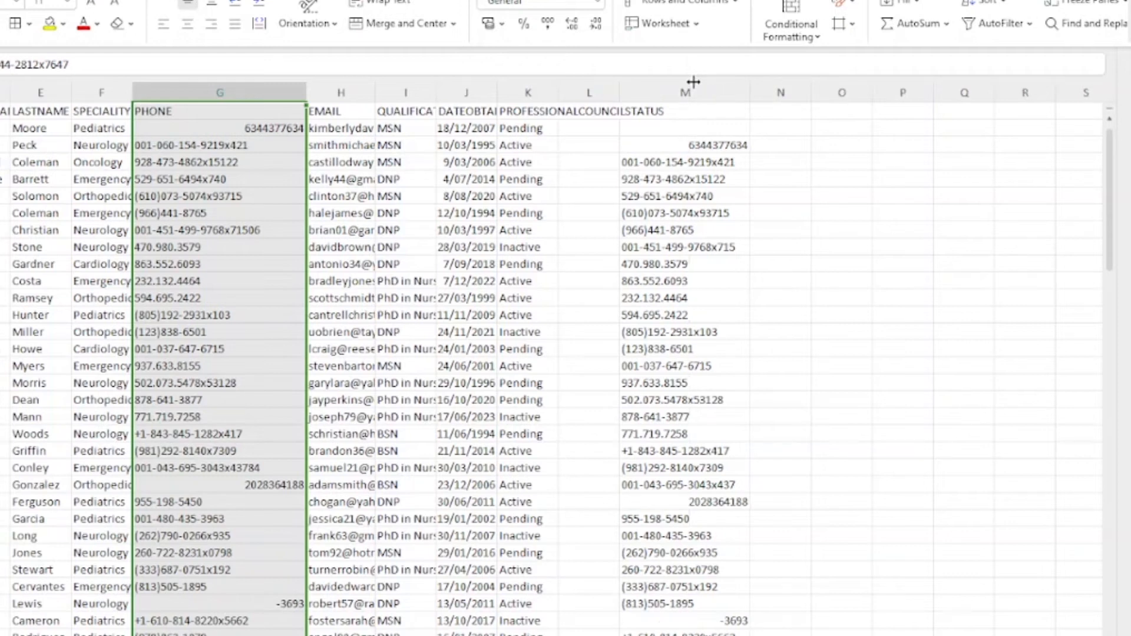
Step: Copy column M's trimmed phones and paste them into PHONE from G2 as values
{"action": "left_click", "coordinate": [699, 145]}
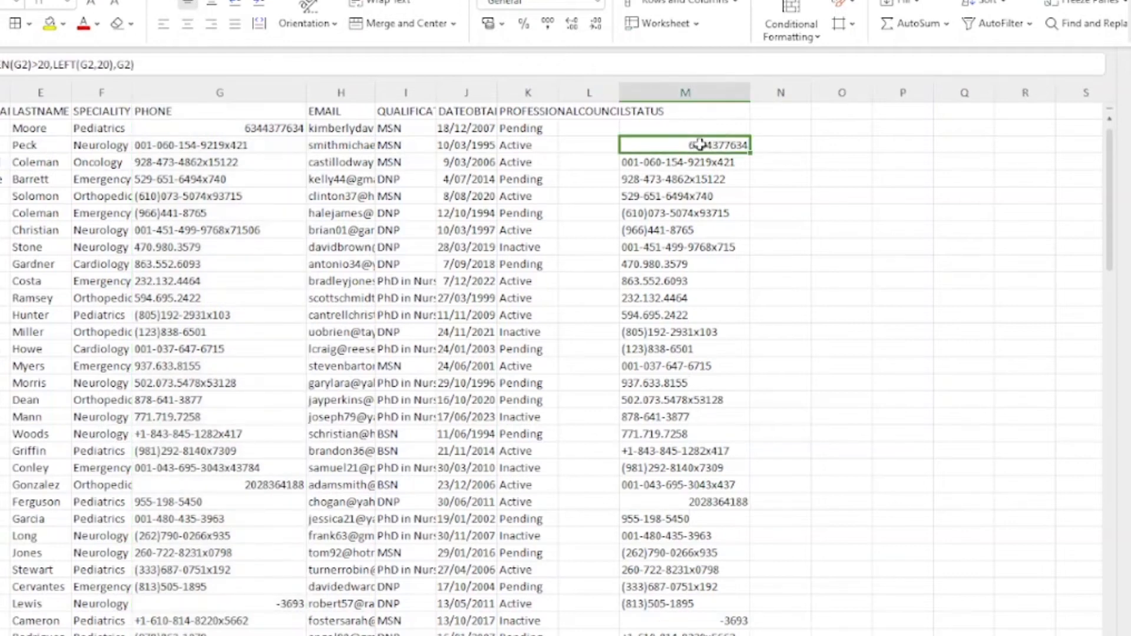
{"action": "key", "text": "ctrl+shift+Down"}
{"action": "key", "text": "ctrl+c"}
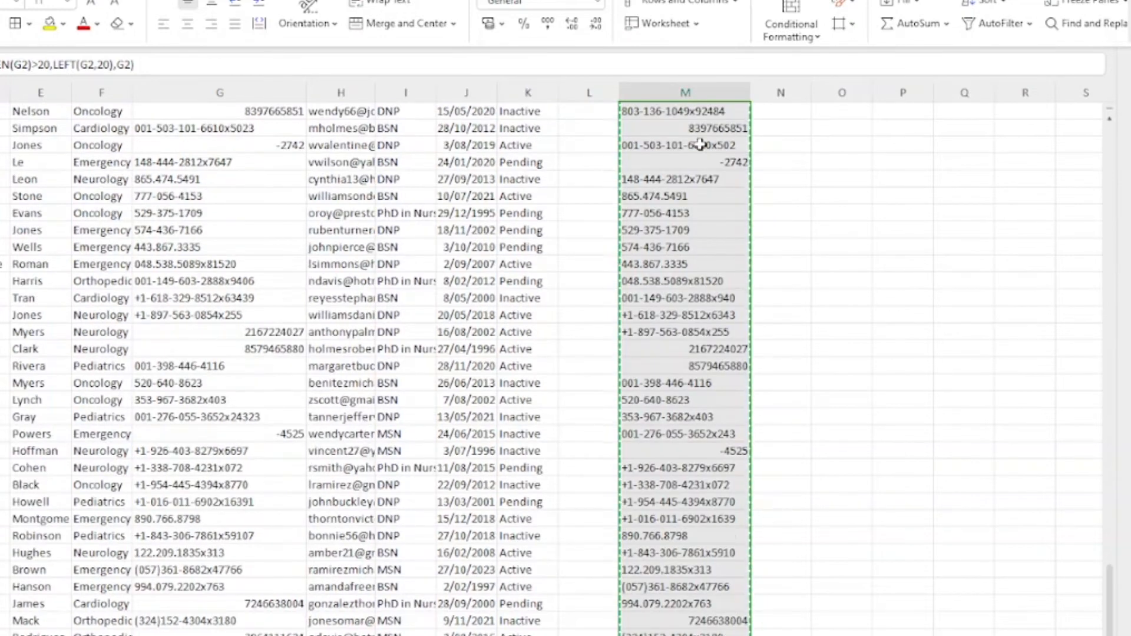
{"action": "scroll", "coordinate": [219, 247], "scroll_direction": "up", "scroll_amount": 20}
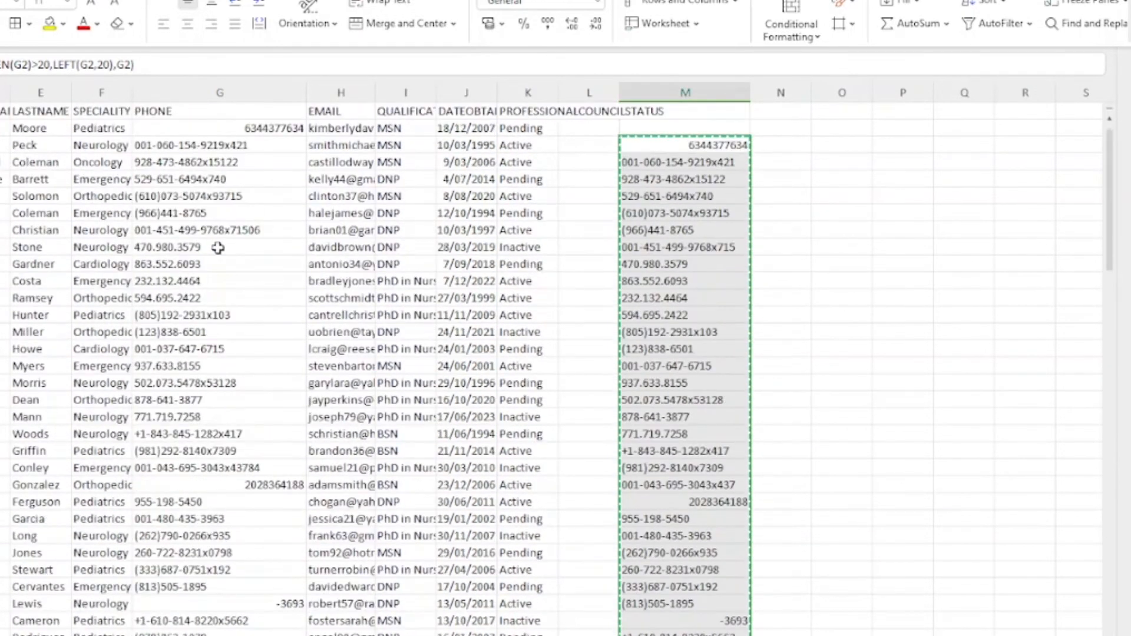
{"action": "right_click", "coordinate": [263, 128]}
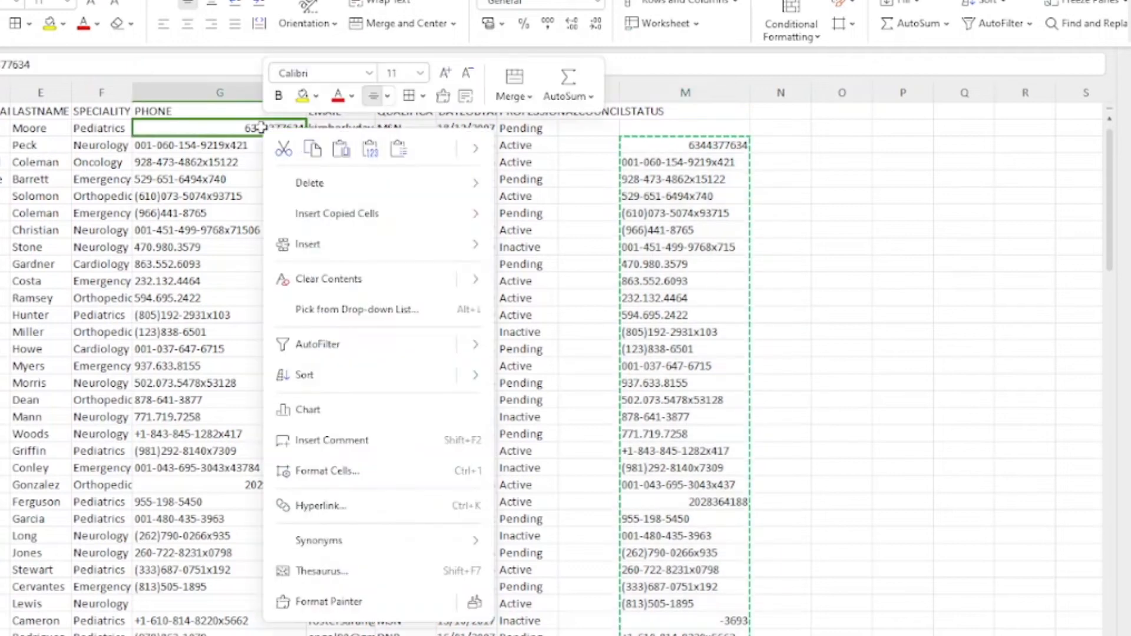
{"action": "left_click", "coordinate": [370, 149]}
{"action": "left_click", "coordinate": [695, 145]}
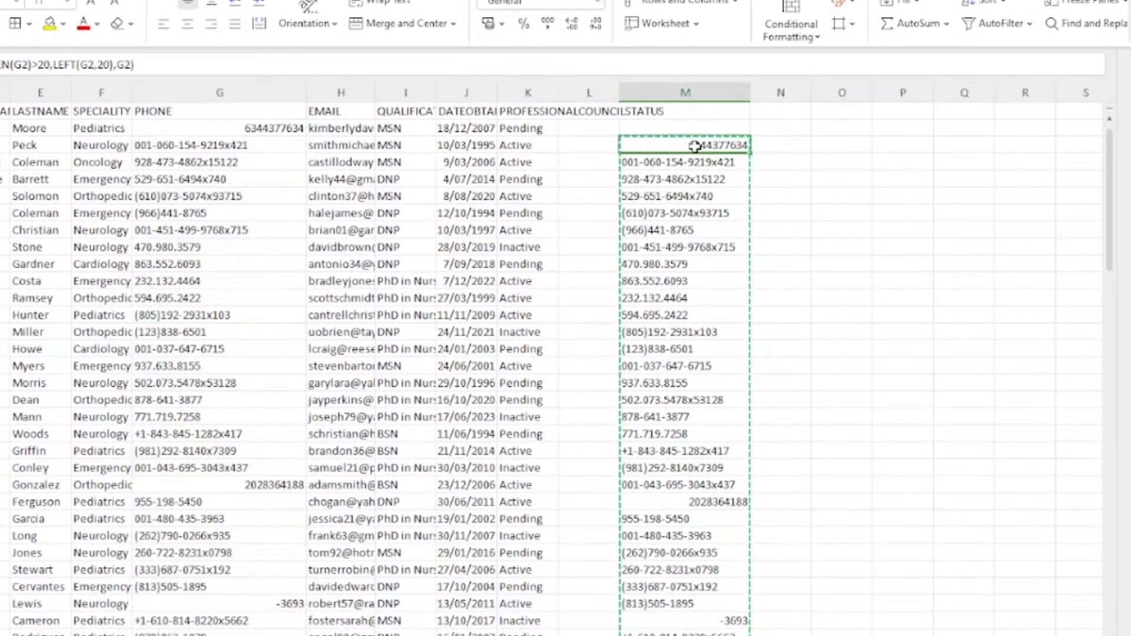
Step: Clear and delete helper column M, then save the workbook in its current format
{"action": "key", "text": "ctrl+shift+Down"}
{"action": "key", "text": "Delete"}
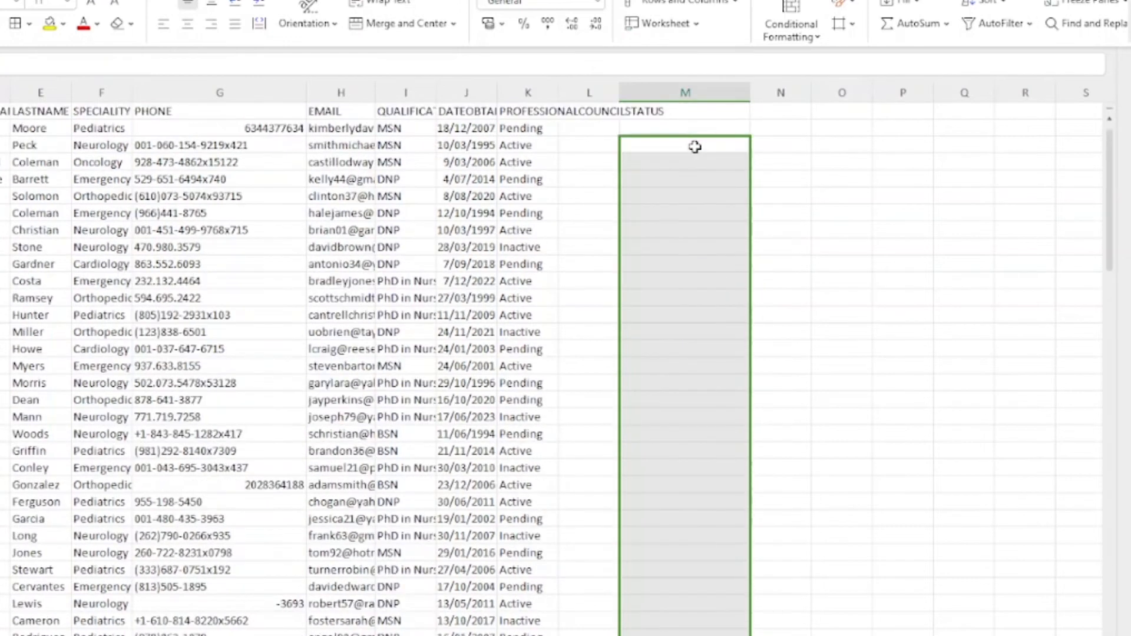
{"action": "right_click", "coordinate": [702, 87]}
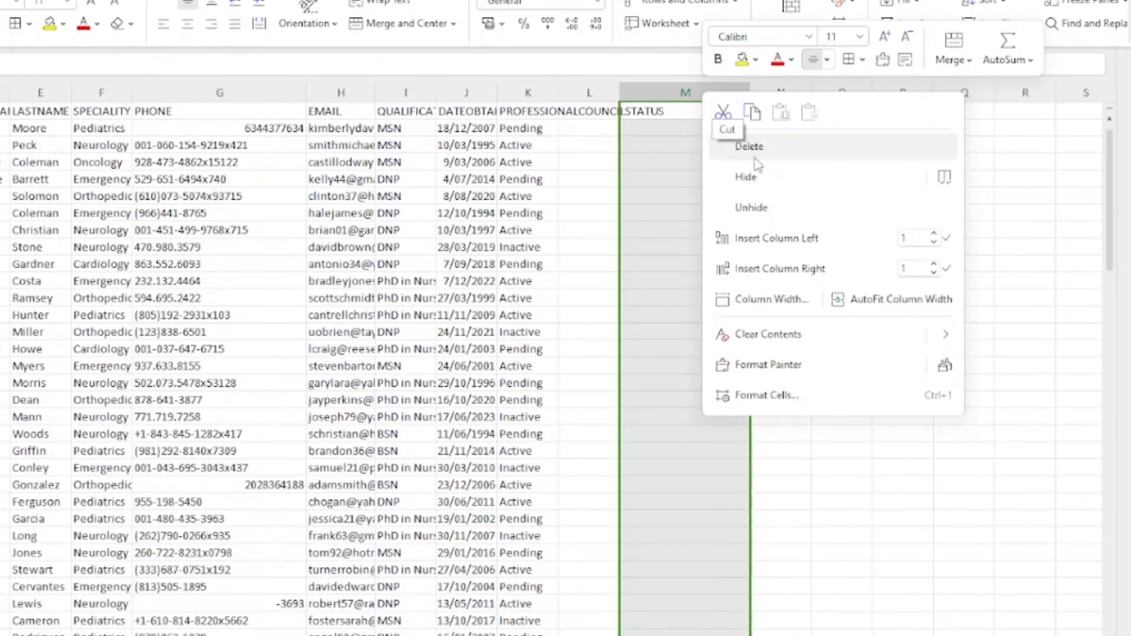
{"action": "left_click", "coordinate": [758, 147]}
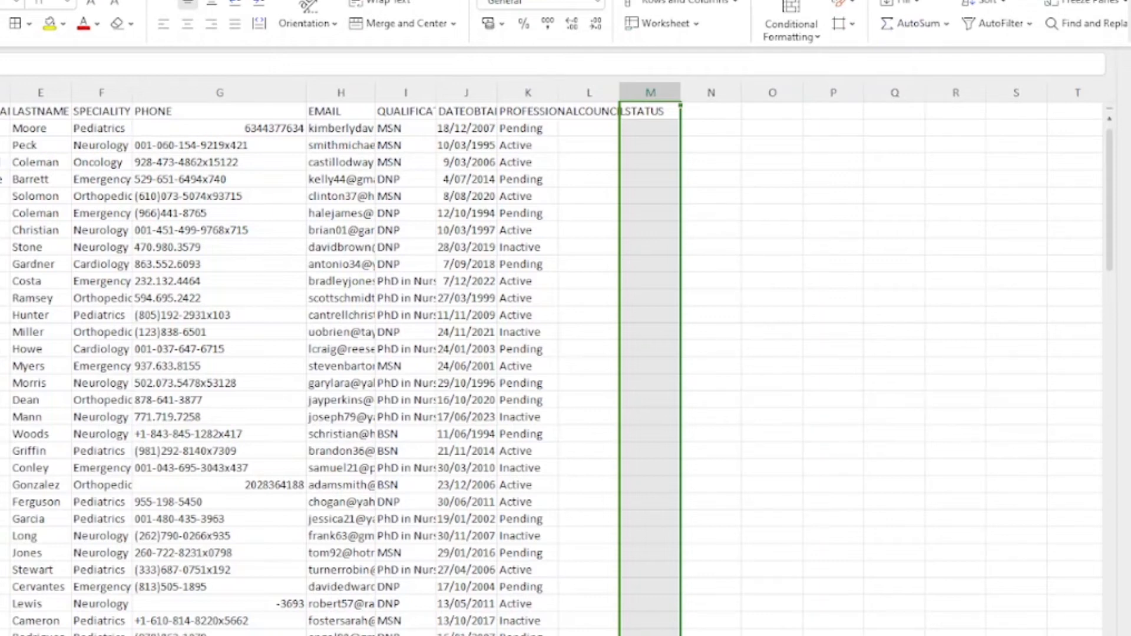
{"action": "key", "text": "ctrl+s"}
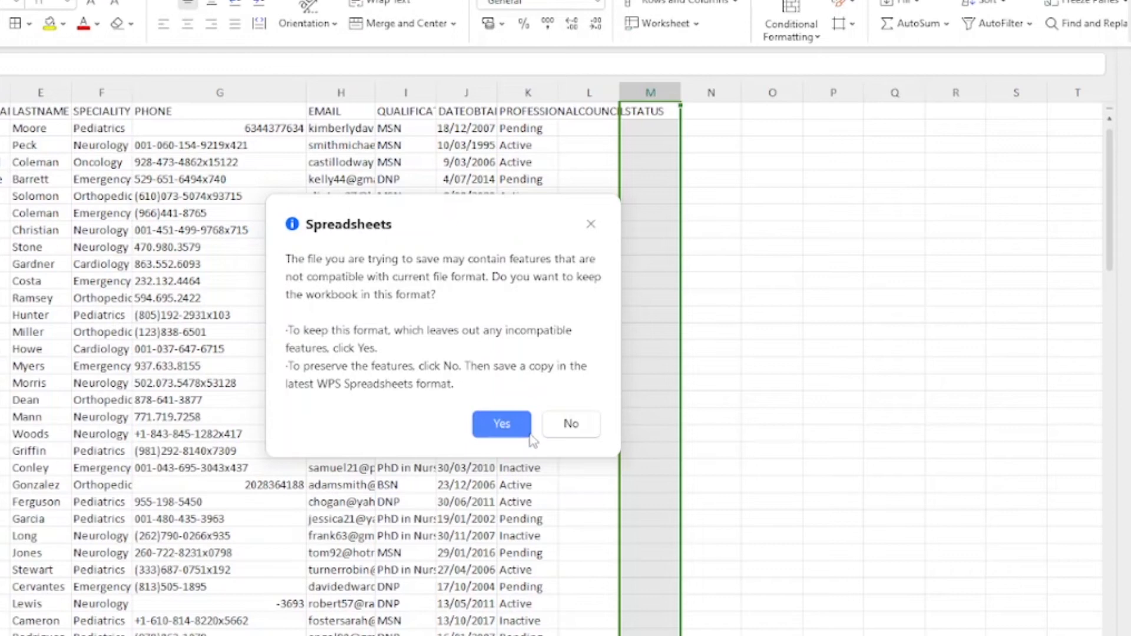
{"action": "left_click", "coordinate": [498, 426]}
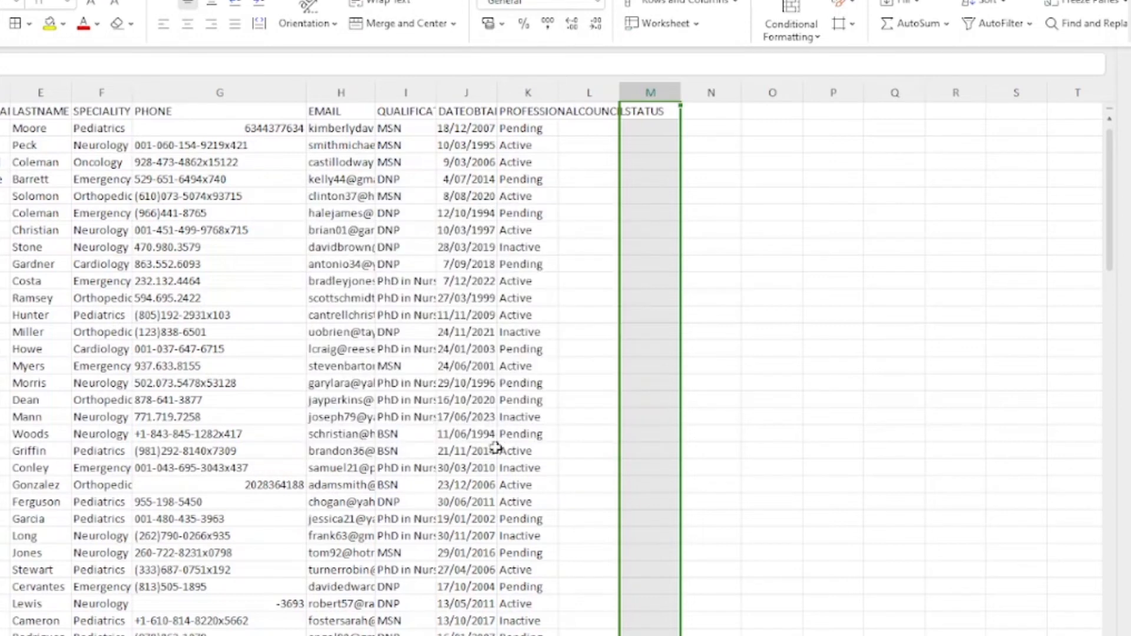
Step: Correct the over-long phone entry's extension and save again in the current format
{"action": "left_click", "coordinate": [267, 466]}
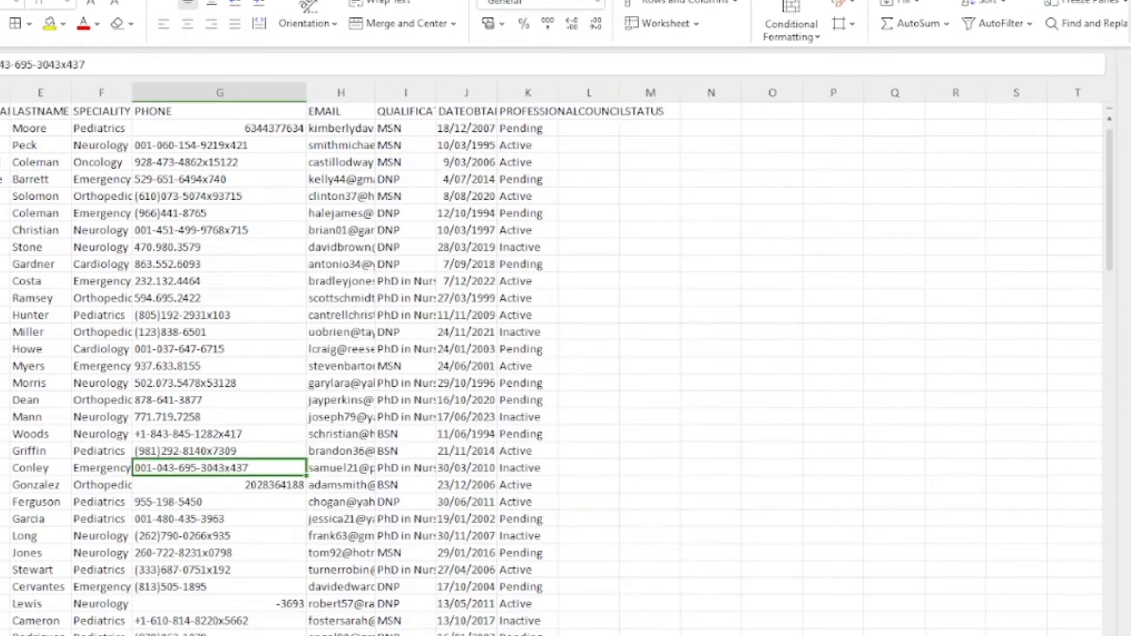
{"action": "left_click_drag", "start_coordinate": [99, 65], "coordinate": [63, 59]}
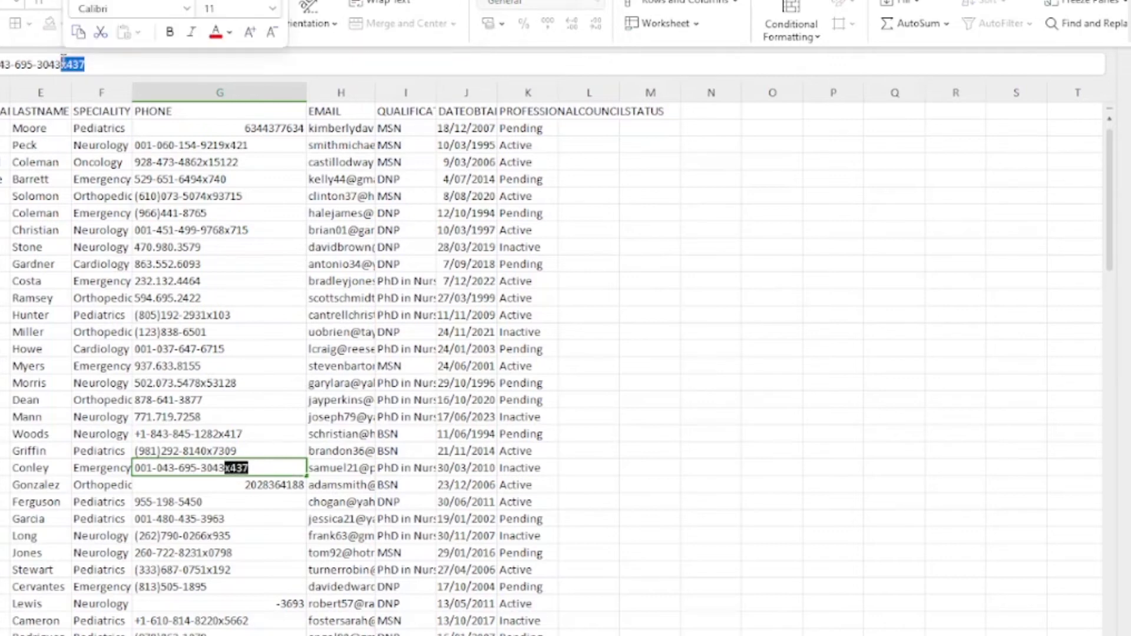
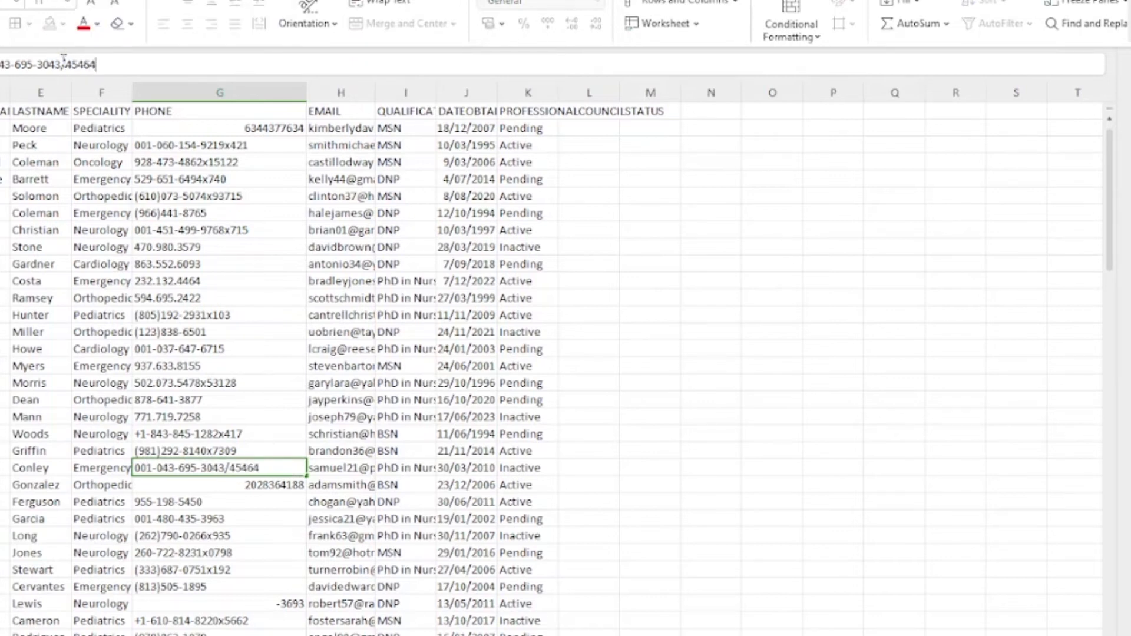
{"action": "type", "text": "785"}
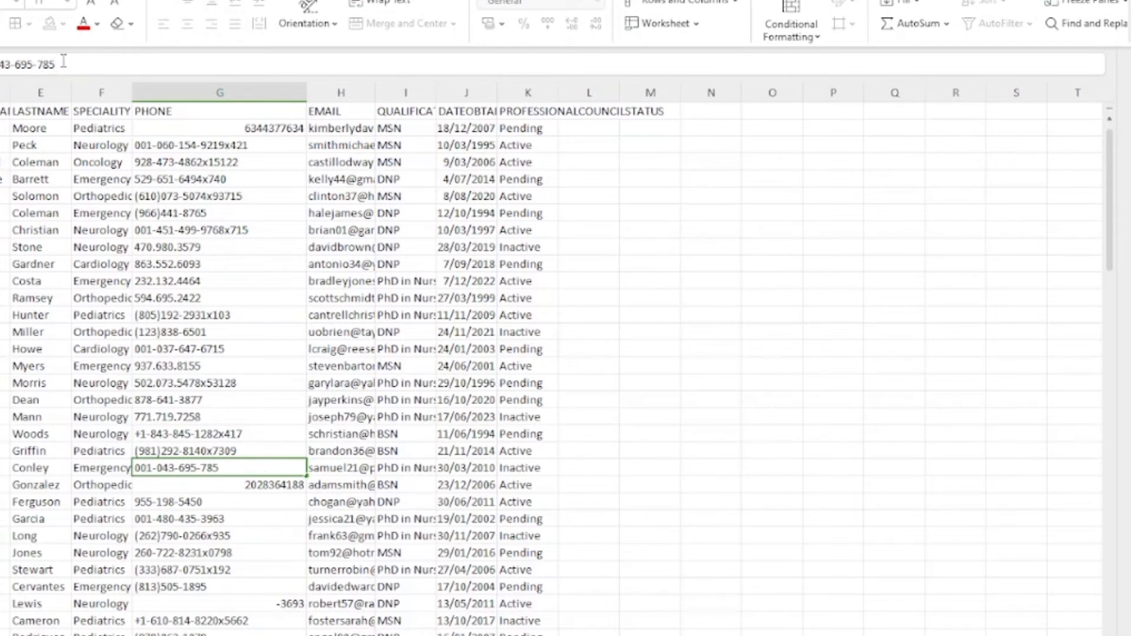
{"action": "key", "text": "Return"}
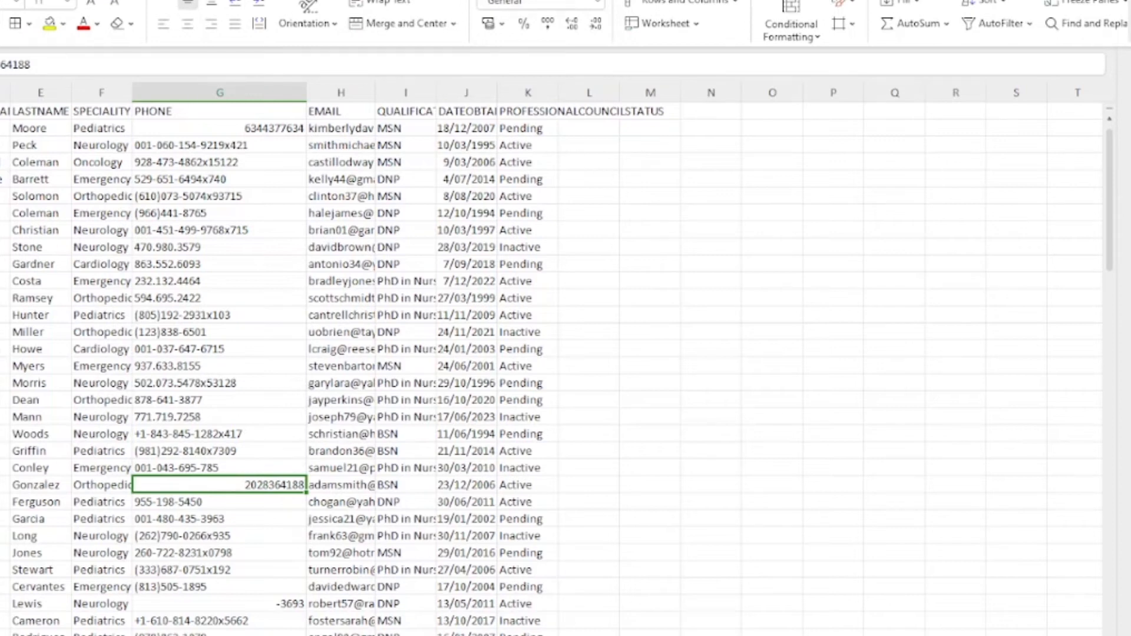
{"action": "key", "text": "ctrl+s"}
{"action": "left_click", "coordinate": [504, 425]}
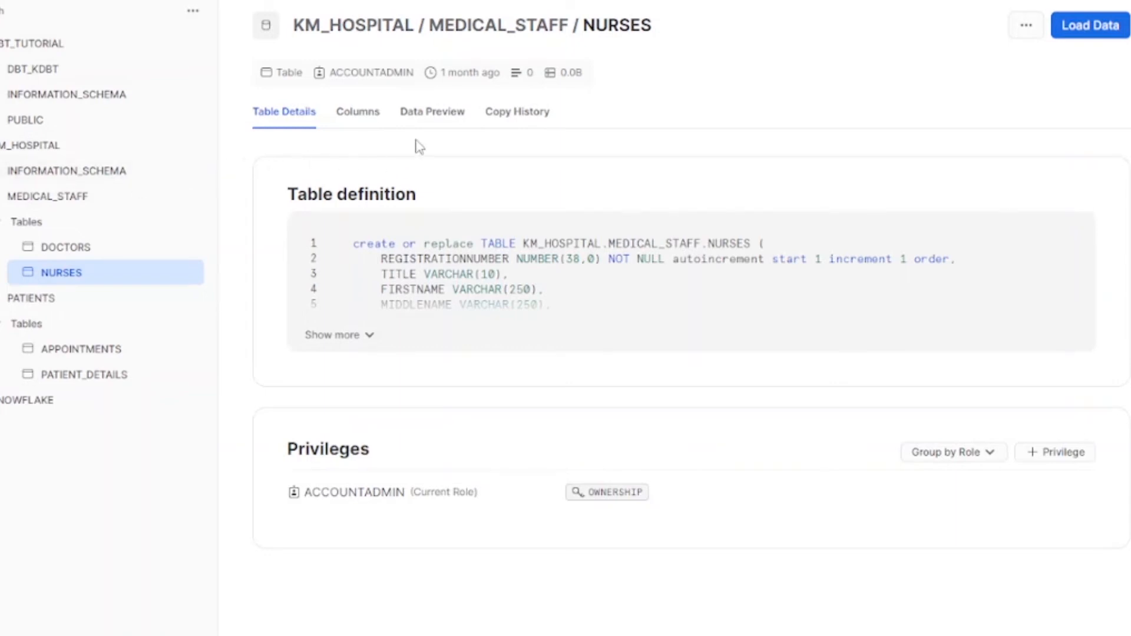
Step: Start a Load Data into NURSES, upload nurses_dataset.csv, and proceed to format settings
{"action": "left_click", "coordinate": [1088, 29]}
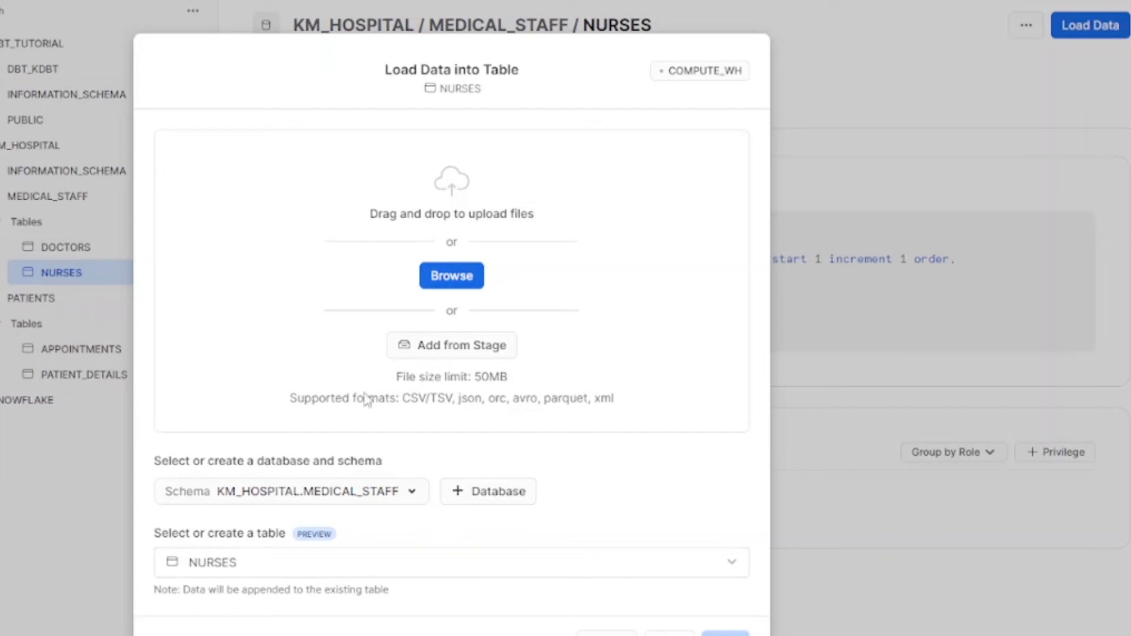
{"action": "left_click", "coordinate": [452, 279]}
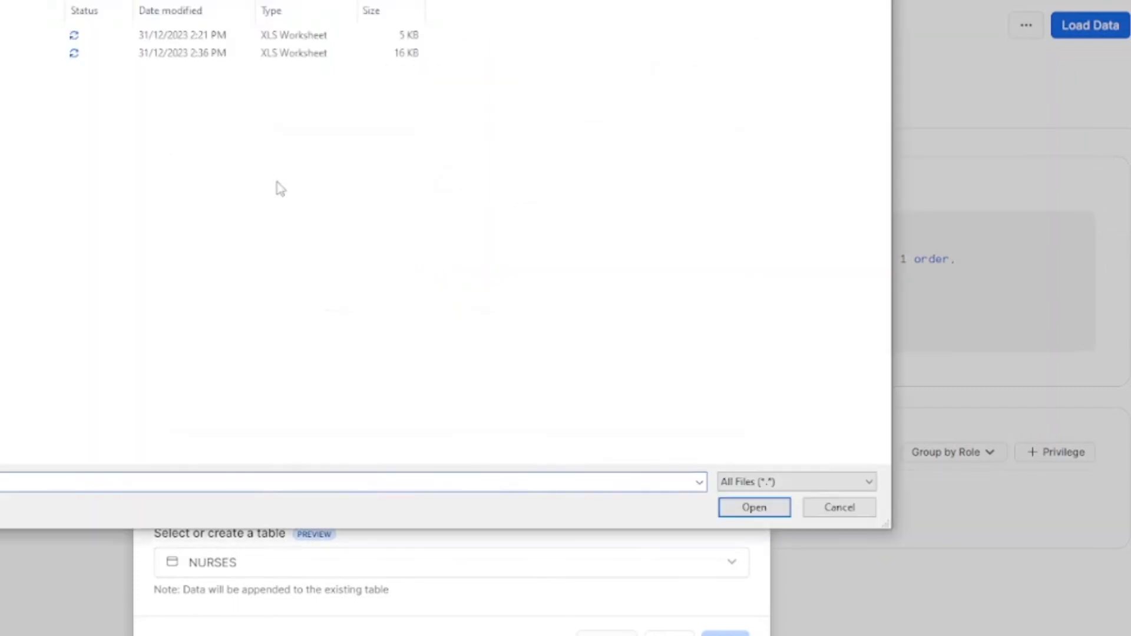
{"action": "double_click", "coordinate": [3, 53]}
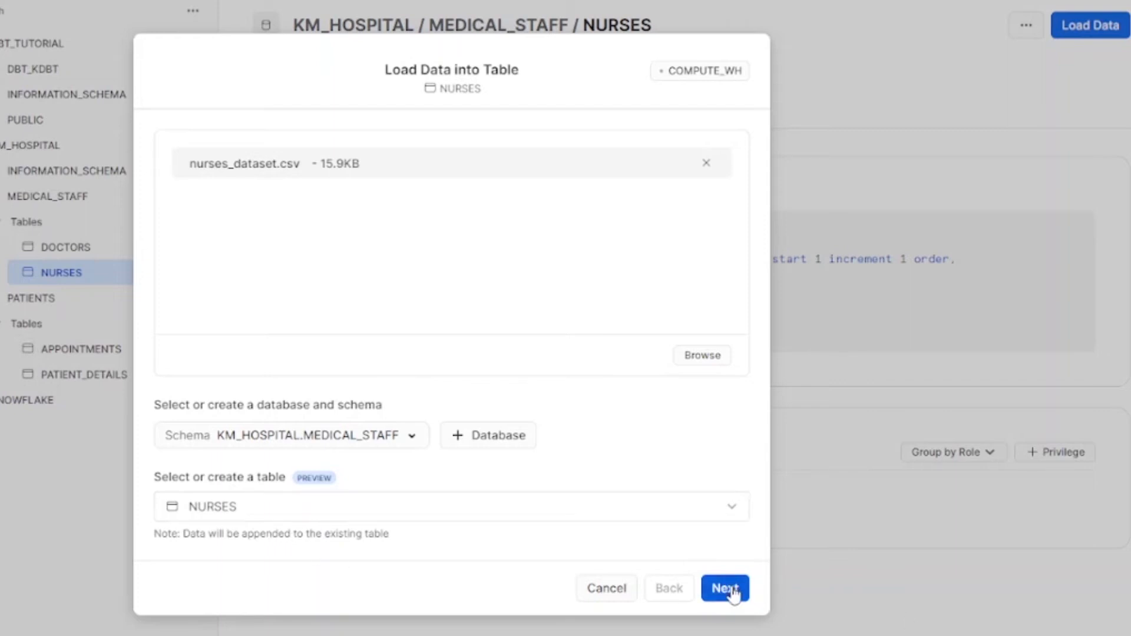
{"action": "left_click", "coordinate": [727, 587]}
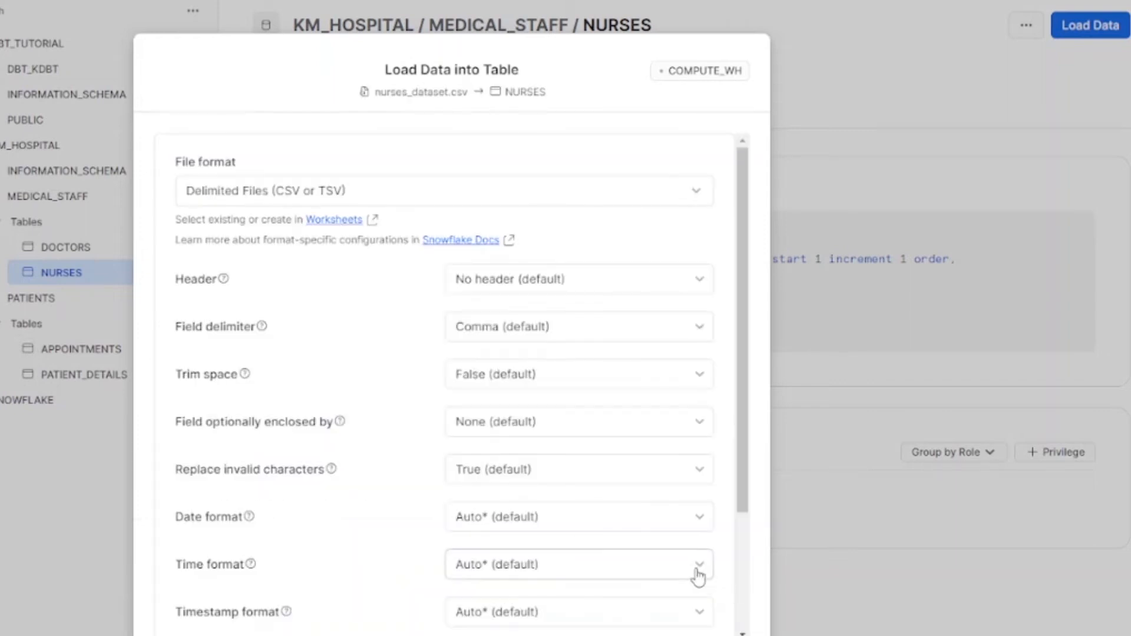
Step: Set the load to skip the header line and trim surrounding spaces
{"action": "left_click", "coordinate": [601, 288]}
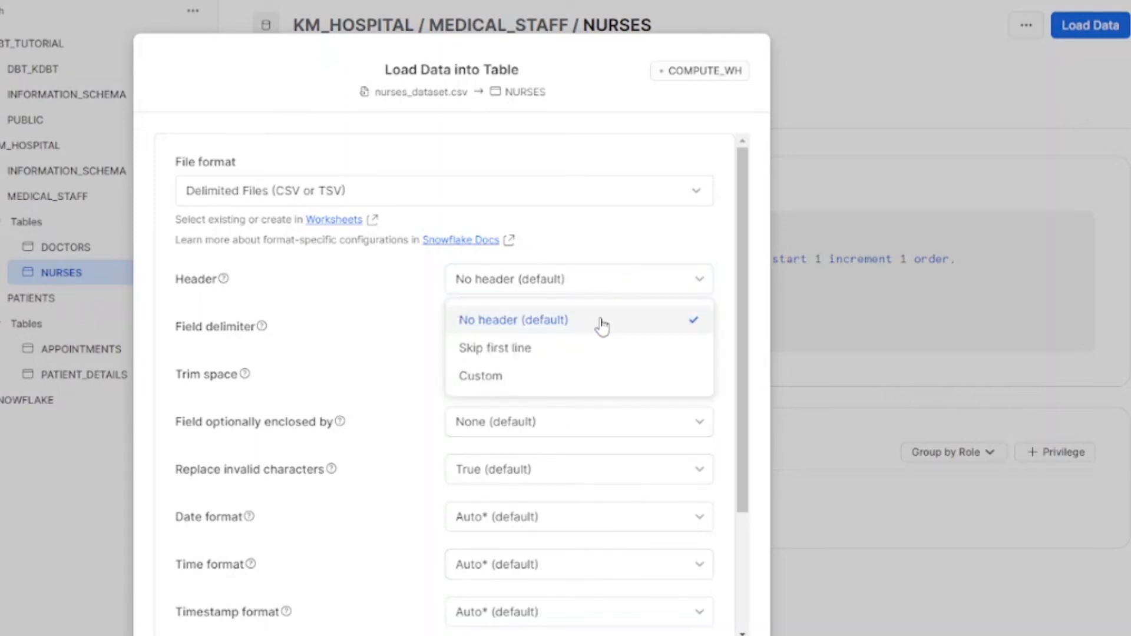
{"action": "left_click", "coordinate": [601, 349]}
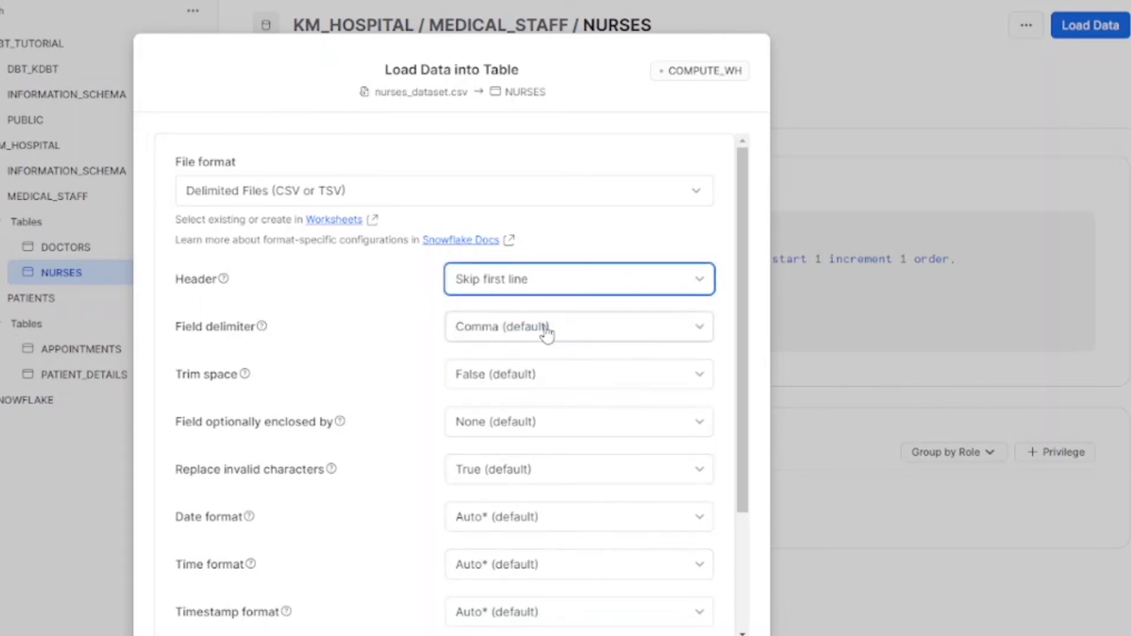
{"action": "left_click", "coordinate": [534, 380]}
{"action": "left_click", "coordinate": [520, 420]}
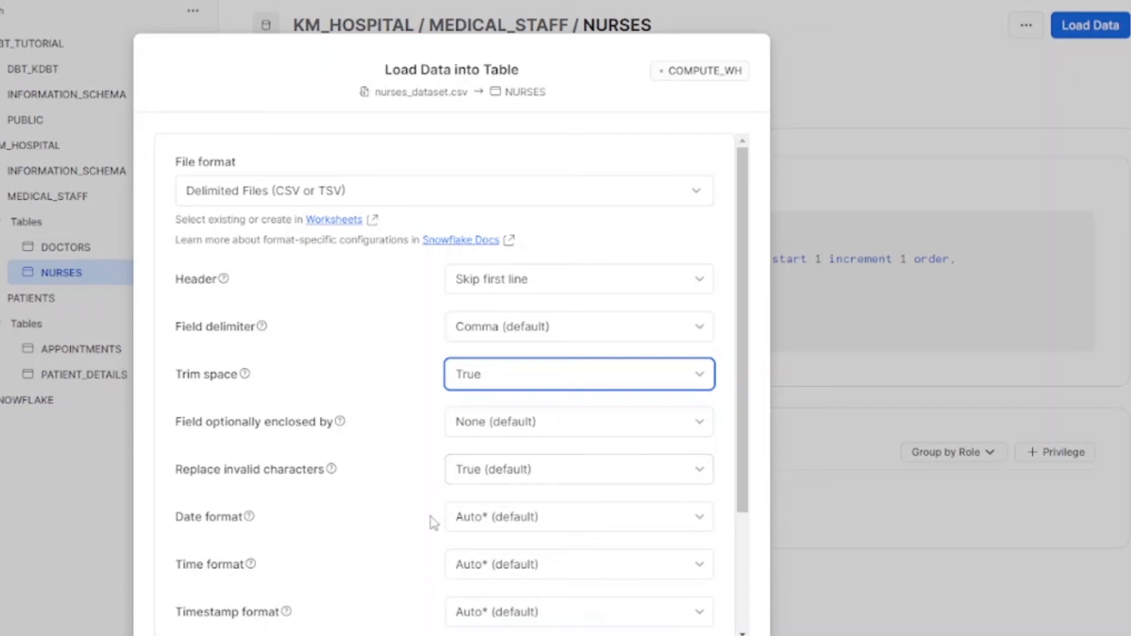
Step: Set date format DD/MM/YYYY, time format HH24:MI, keep timestamp Auto, and show the SQL
{"action": "left_click", "coordinate": [520, 519]}
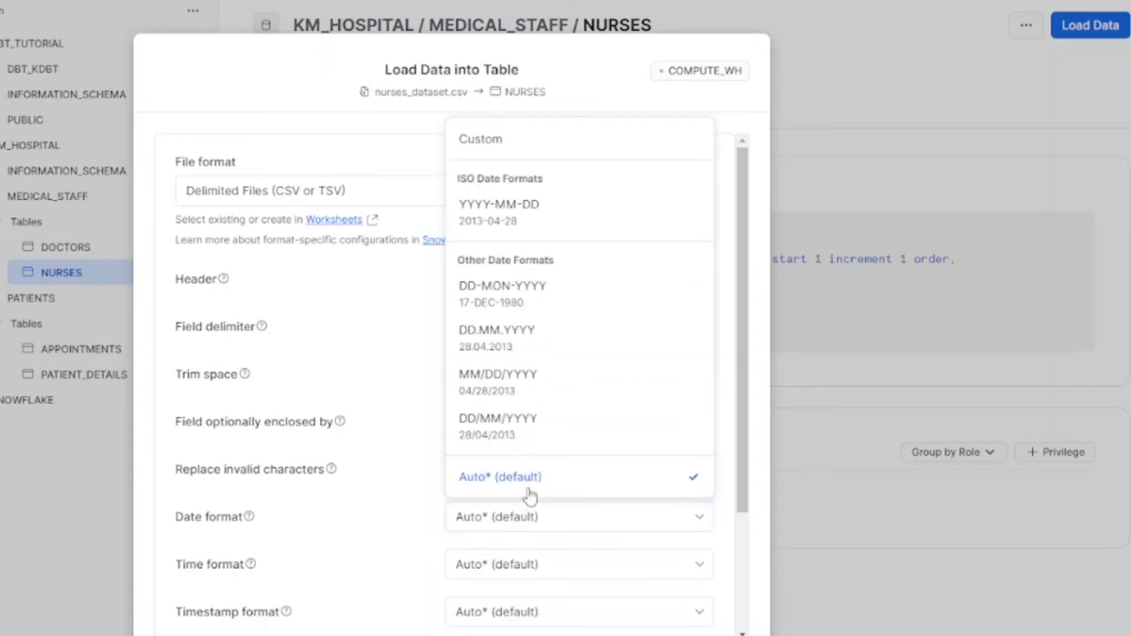
{"action": "left_click", "coordinate": [542, 432]}
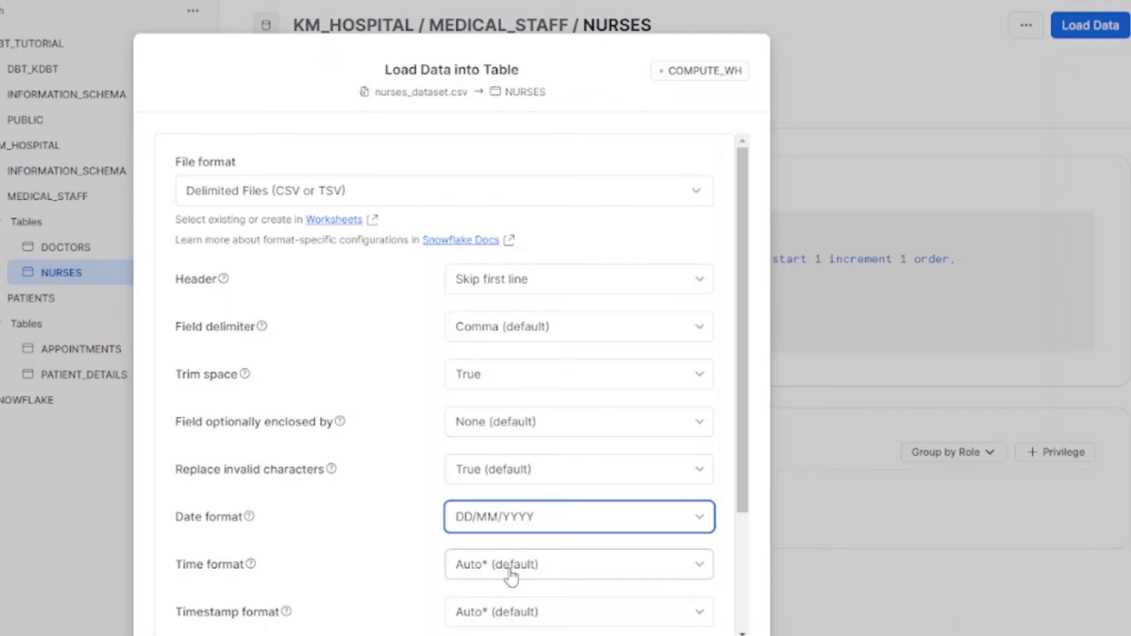
{"action": "scroll", "coordinate": [511, 577], "scroll_direction": "down", "scroll_amount": 3}
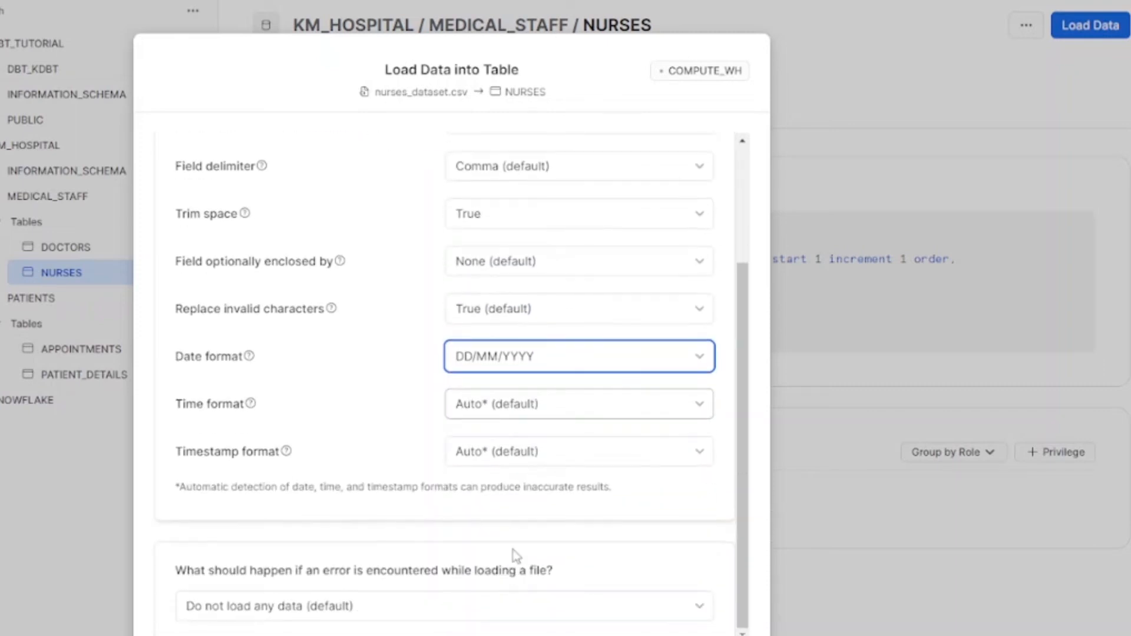
{"action": "left_click", "coordinate": [528, 411]}
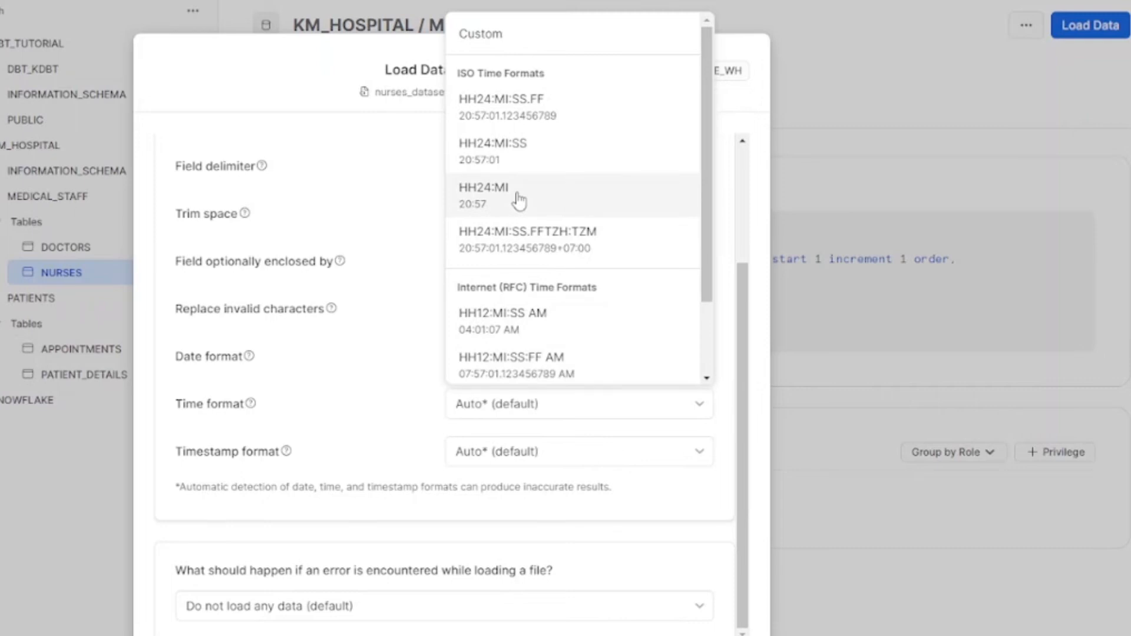
{"action": "scroll", "coordinate": [548, 342], "scroll_direction": "down", "scroll_amount": 2}
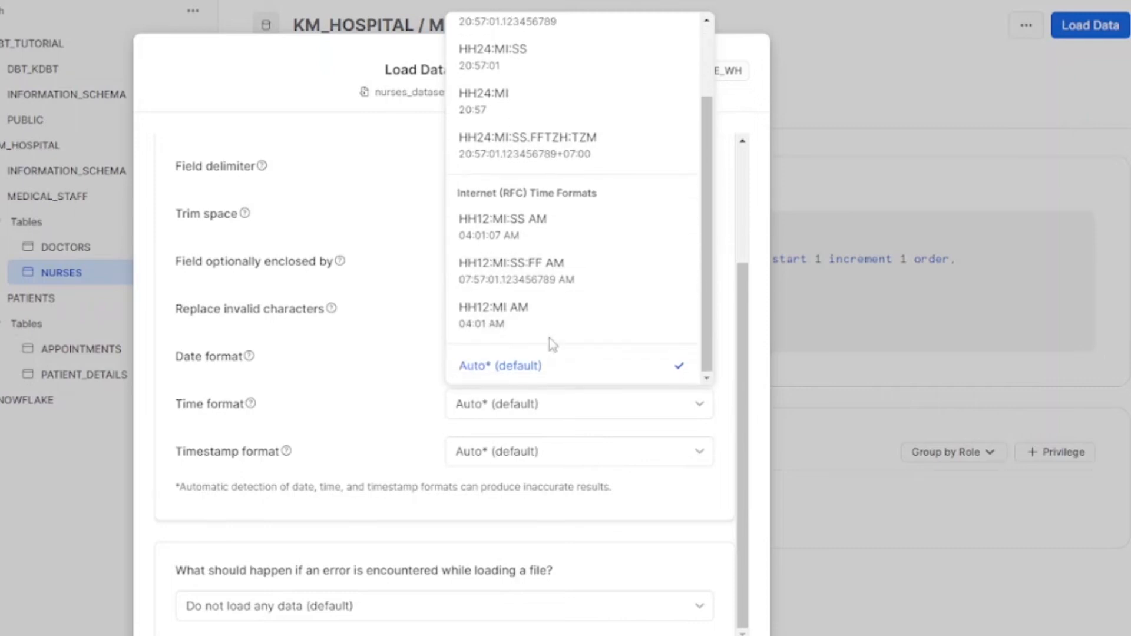
{"action": "scroll", "coordinate": [551, 324], "scroll_direction": "up", "scroll_amount": 2}
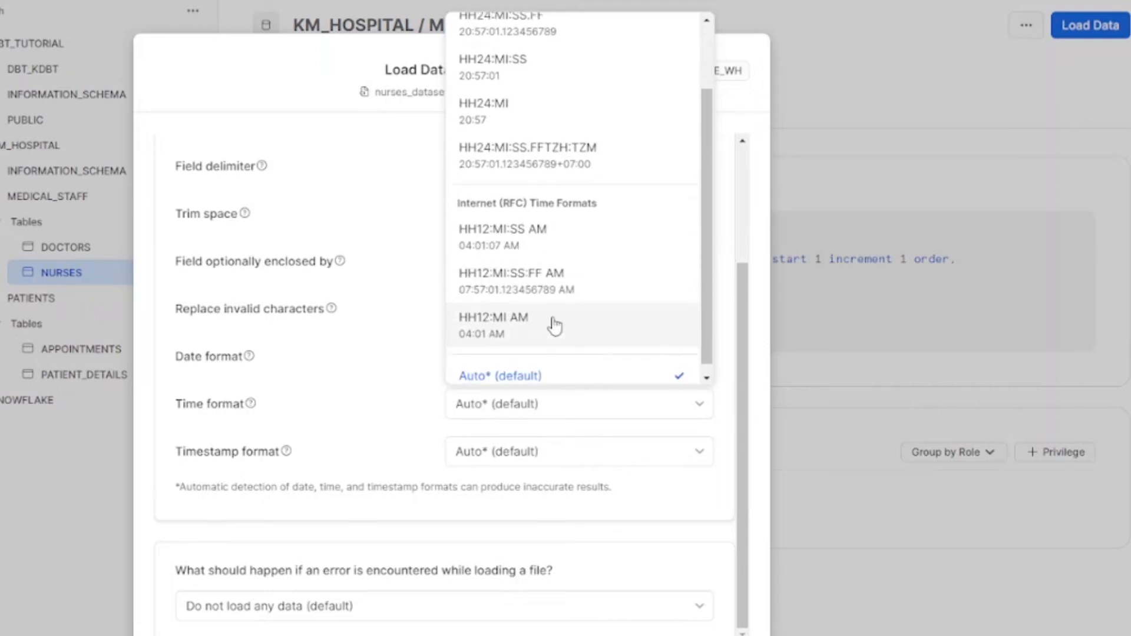
{"action": "left_click", "coordinate": [526, 194]}
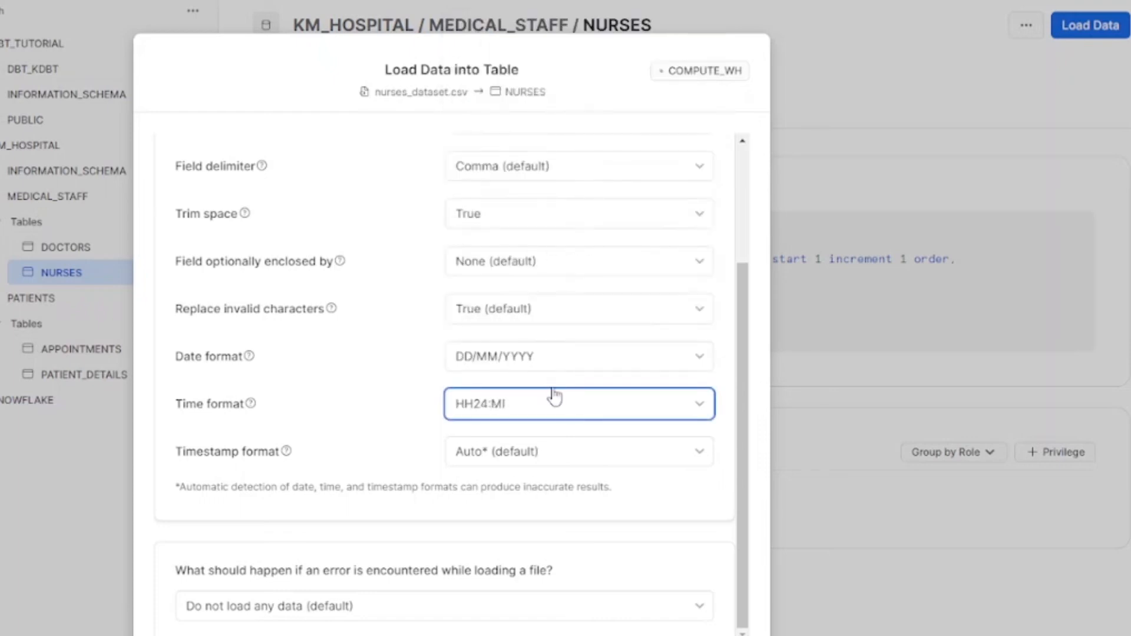
{"action": "left_click", "coordinate": [539, 453]}
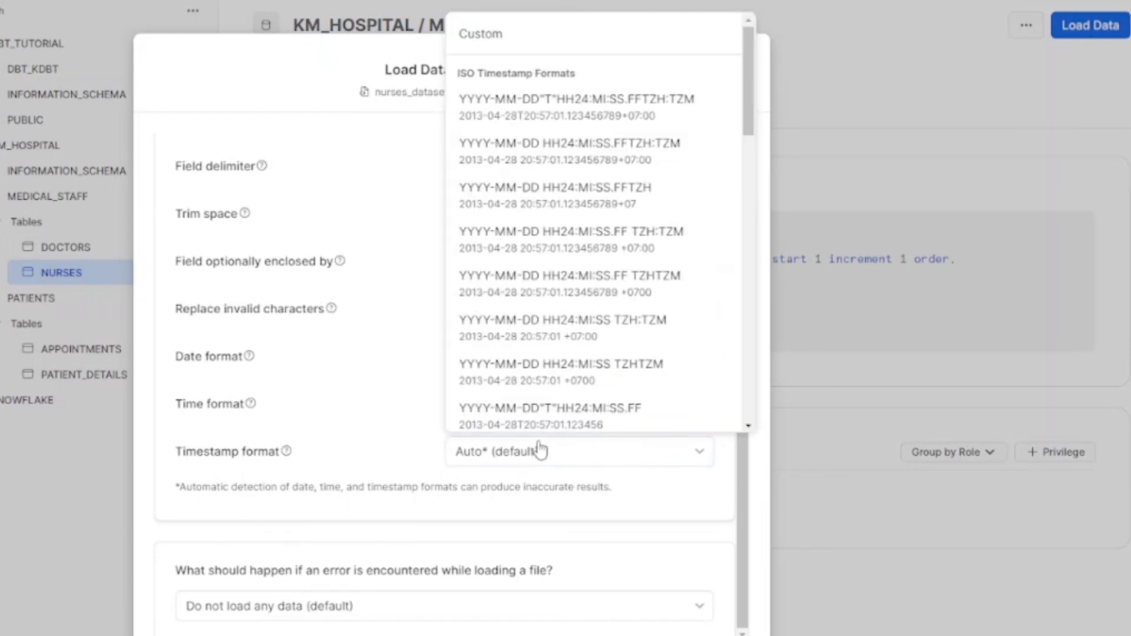
{"action": "scroll", "coordinate": [515, 373], "scroll_direction": "down", "scroll_amount": 15}
{"action": "scroll", "coordinate": [570, 377], "scroll_direction": "down", "scroll_amount": 3}
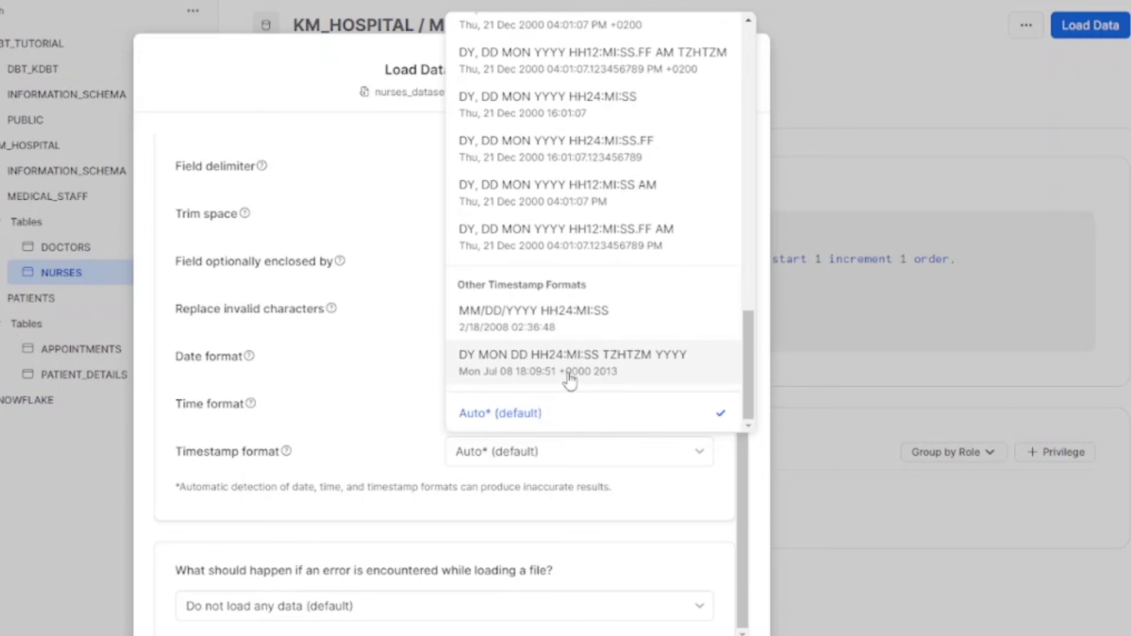
{"action": "scroll", "coordinate": [570, 380], "scroll_direction": "up", "scroll_amount": 4}
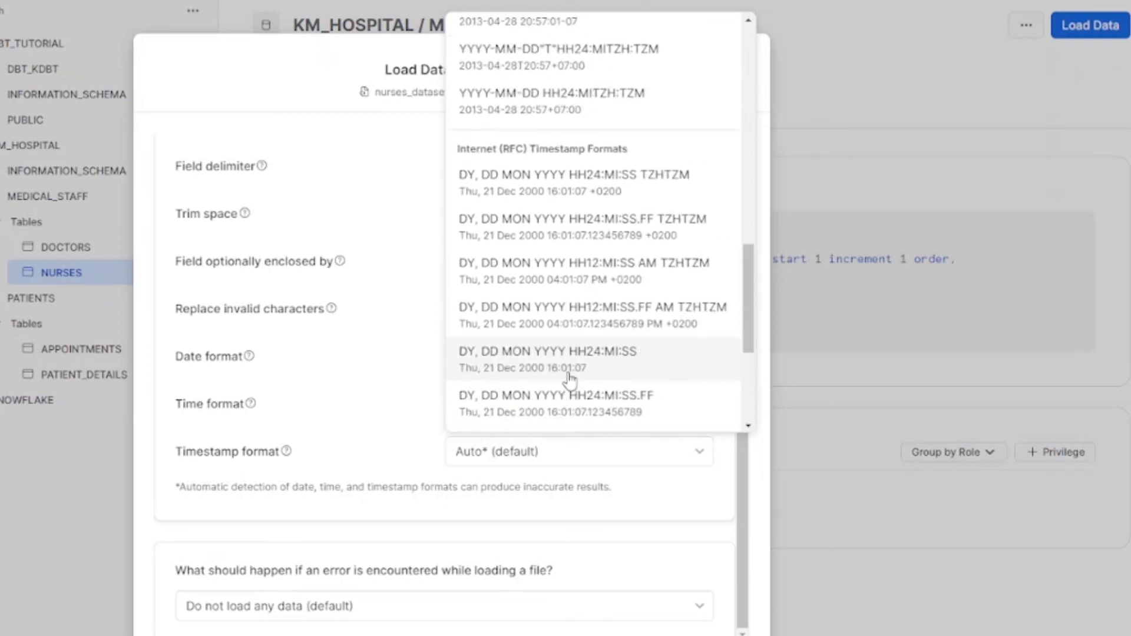
{"action": "scroll", "coordinate": [570, 380], "scroll_direction": "up", "scroll_amount": 10}
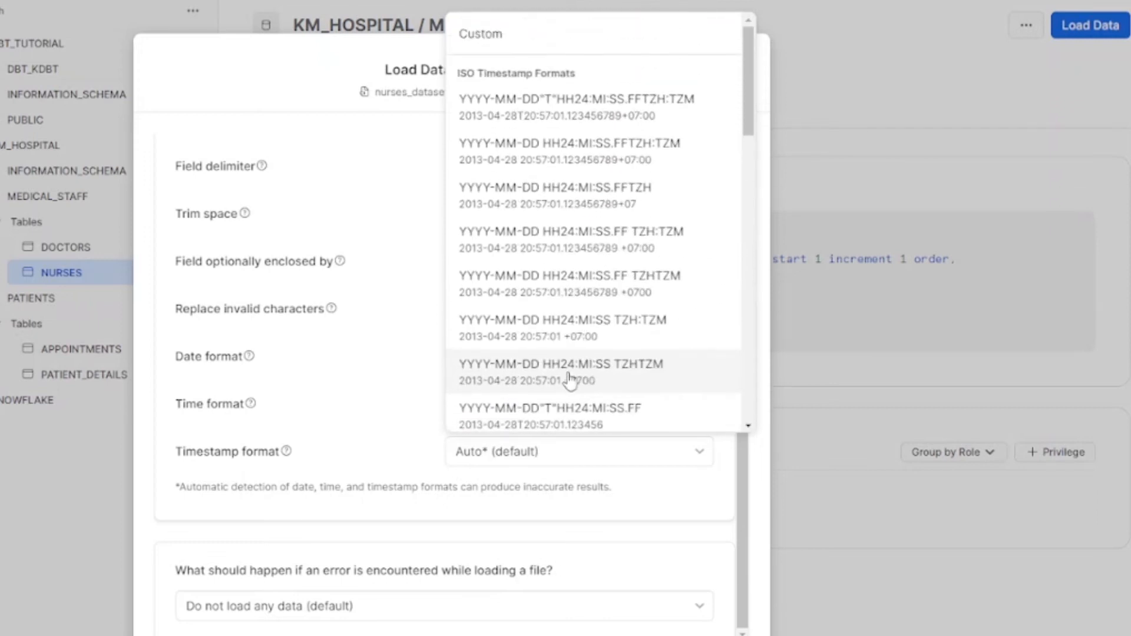
{"action": "left_click", "coordinate": [354, 386]}
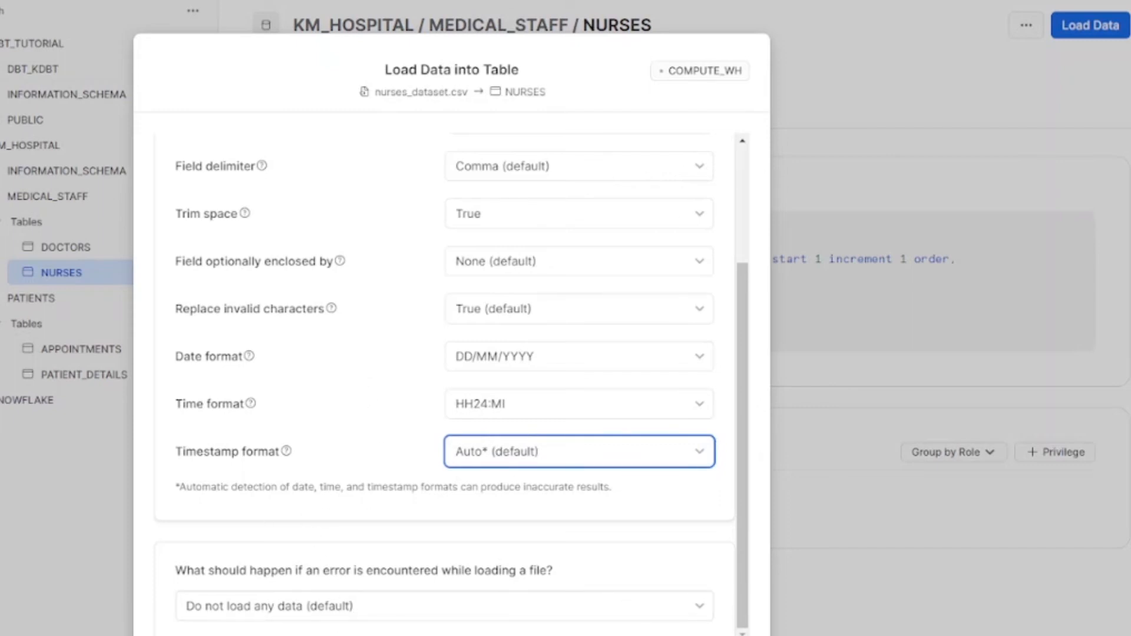
{"action": "left_click", "coordinate": [191, 635]}
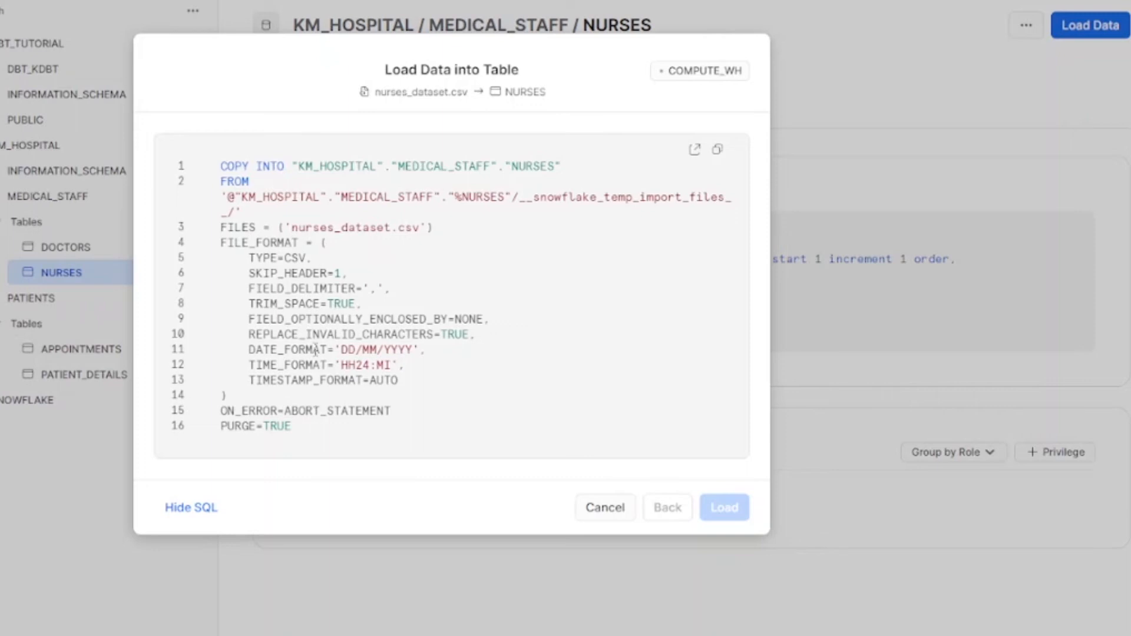
Step: Return to the format options after the failed load and inspect the long phone in G26
{"action": "left_click", "coordinate": [192, 511]}
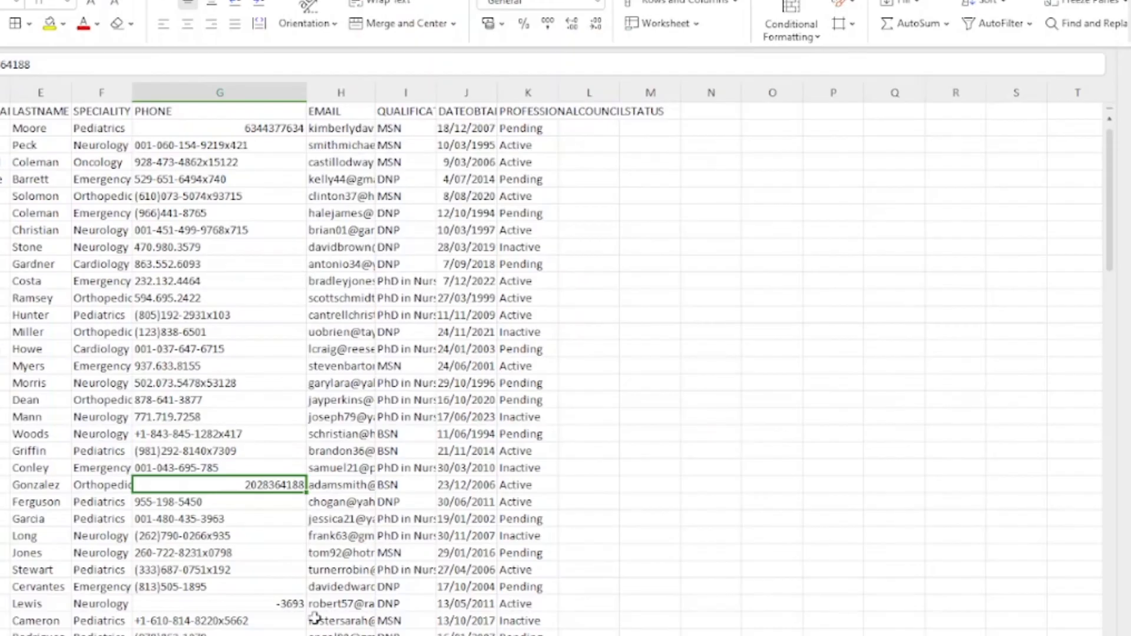
{"action": "left_click", "coordinate": [259, 535]}
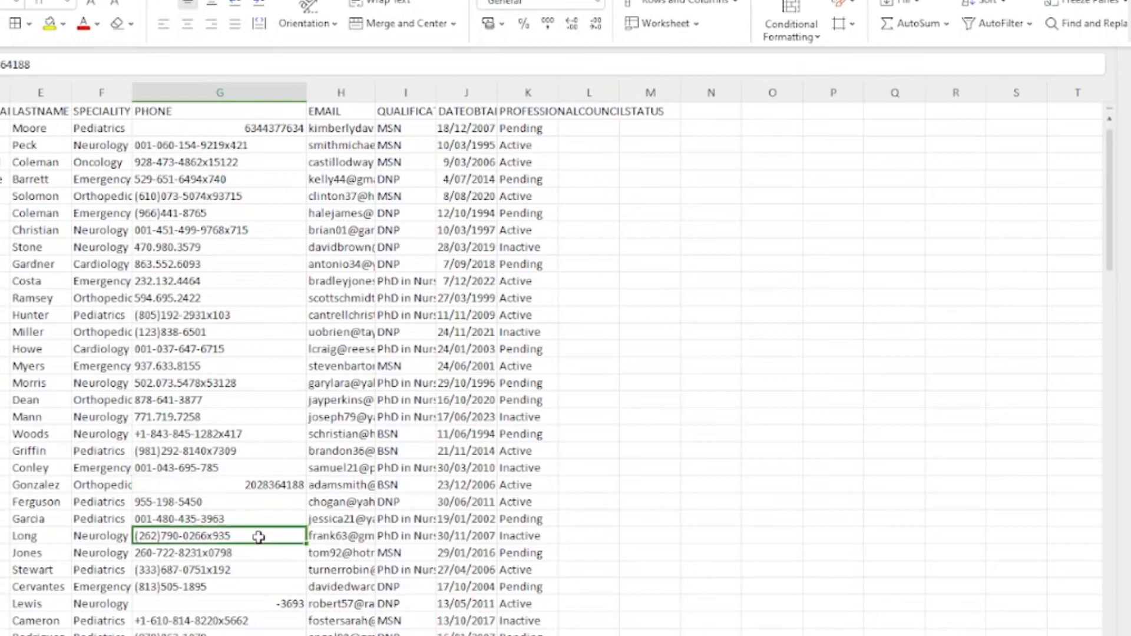
Step: Undo the phone paste and inspect the column M trimming formulas for rows 2 and 3
{"action": "left_click", "coordinate": [258, 145]}
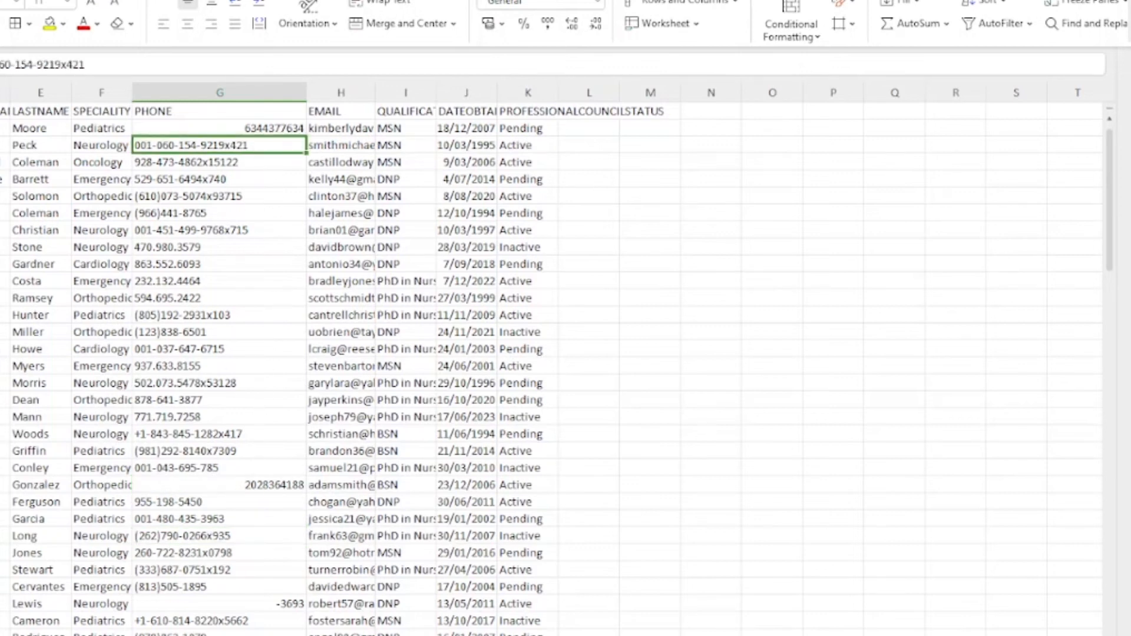
{"action": "key", "text": "ctrl+z"}
{"action": "key", "text": "ctrl+z"}
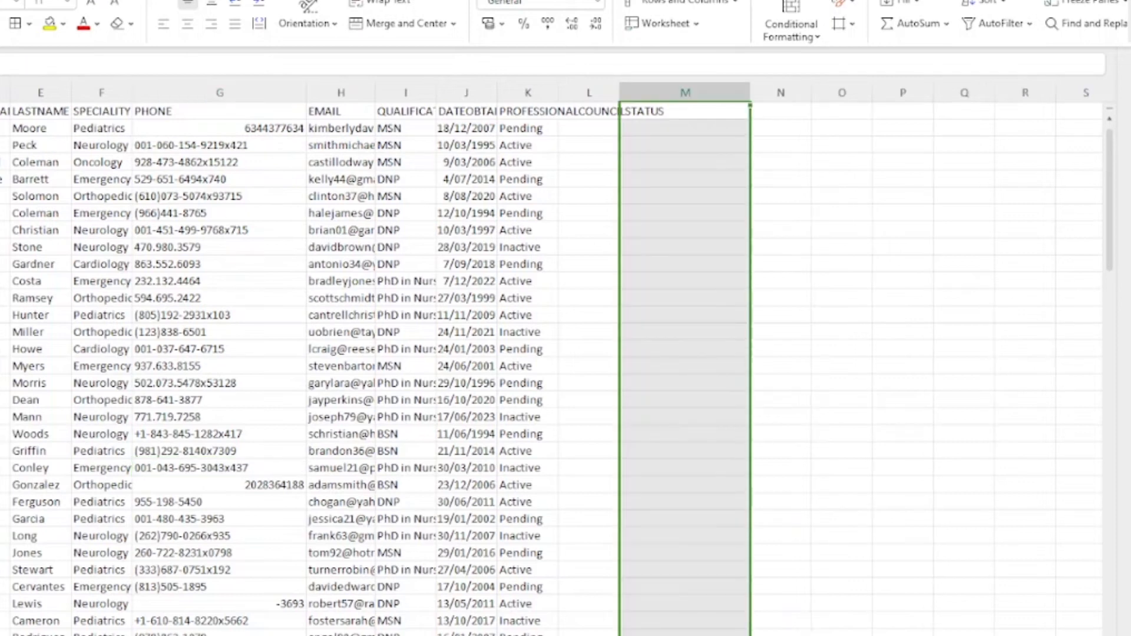
{"action": "key", "text": "ctrl+z"}
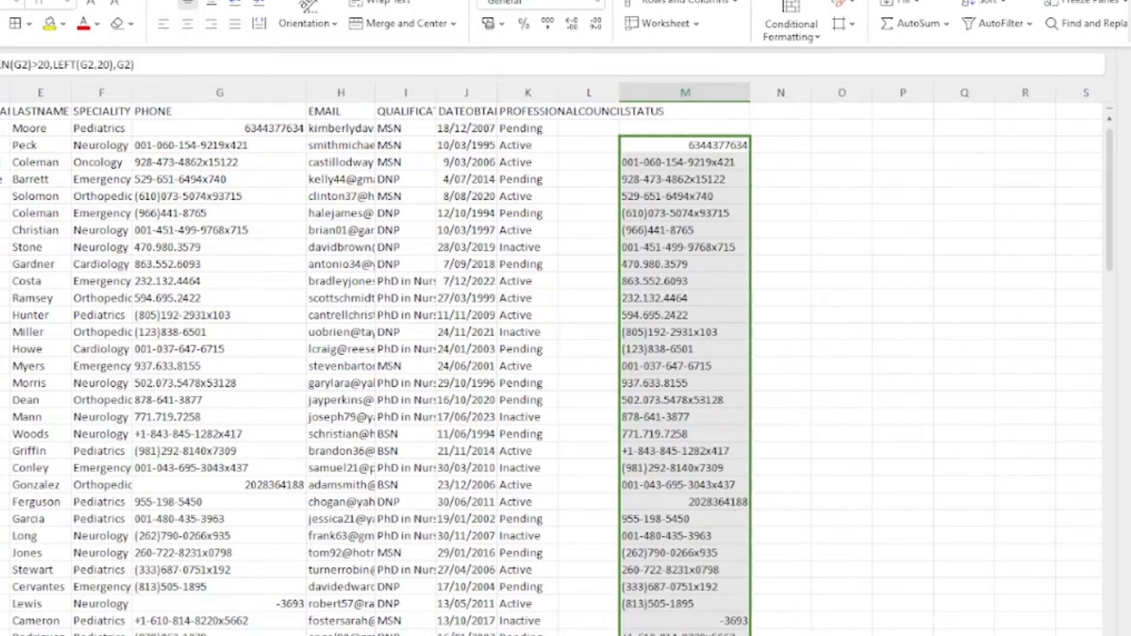
{"action": "left_click", "coordinate": [712, 142]}
{"action": "left_click", "coordinate": [708, 161]}
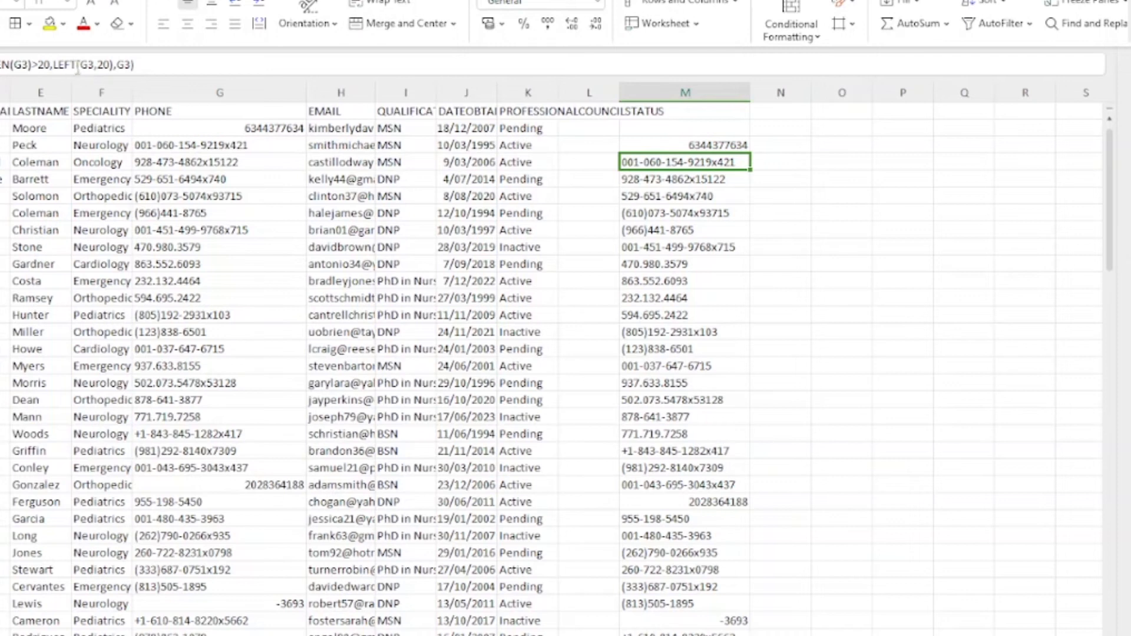
{"action": "left_click", "coordinate": [116, 64]}
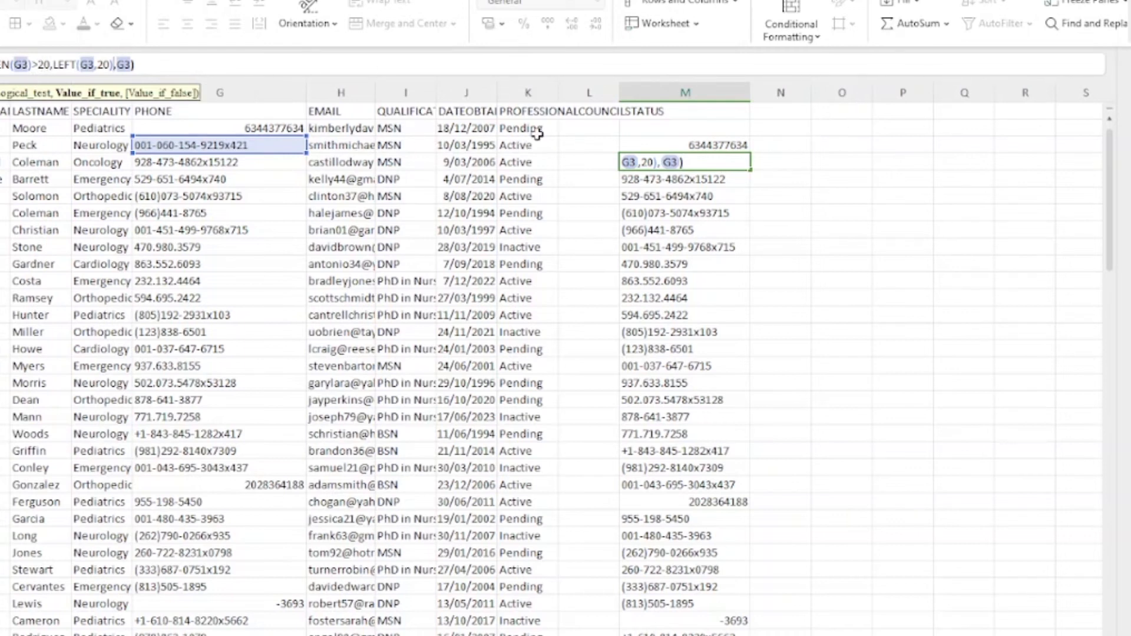
{"action": "key", "text": "Return"}
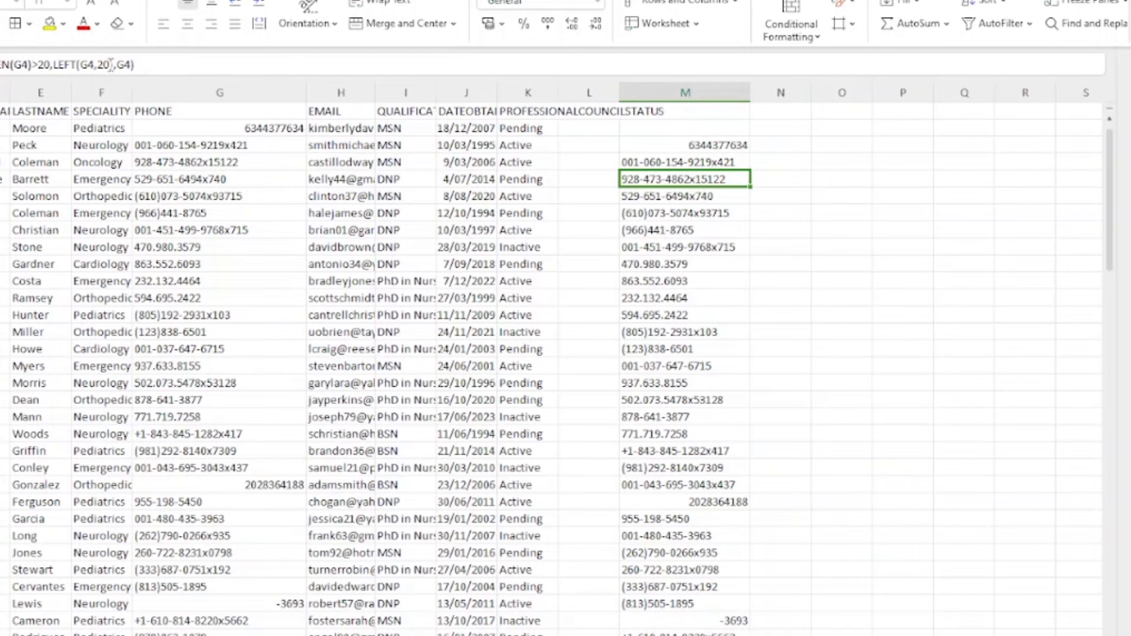
Step: Change the row 3 trimming limit to 19 characters and dismiss the error-check options
{"action": "left_click", "coordinate": [746, 160]}
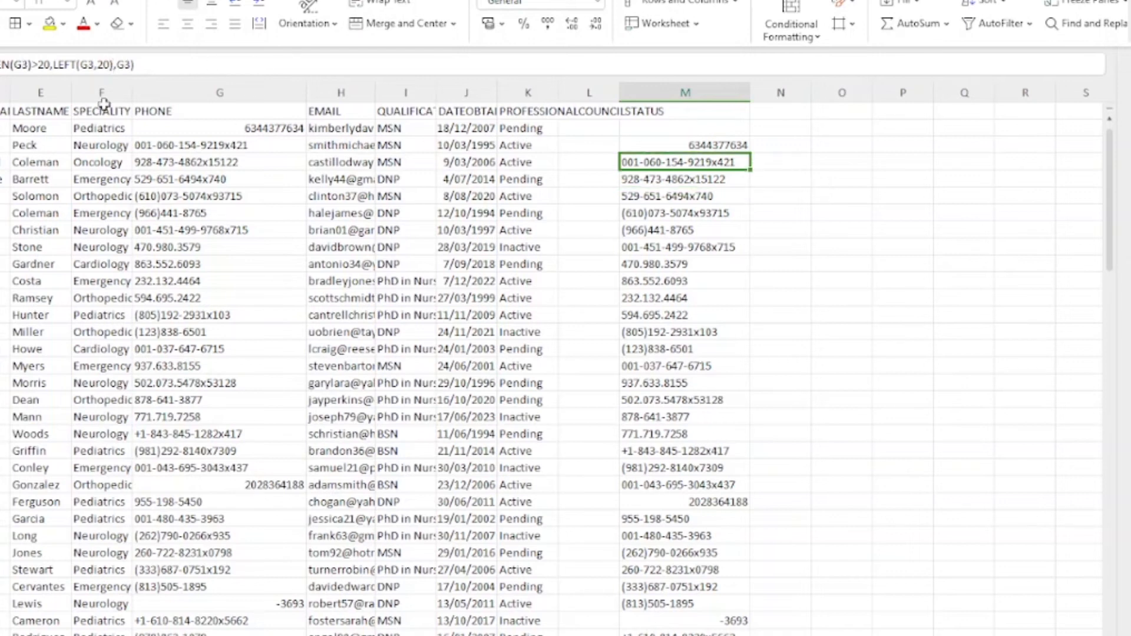
{"action": "left_click", "coordinate": [25, 65]}
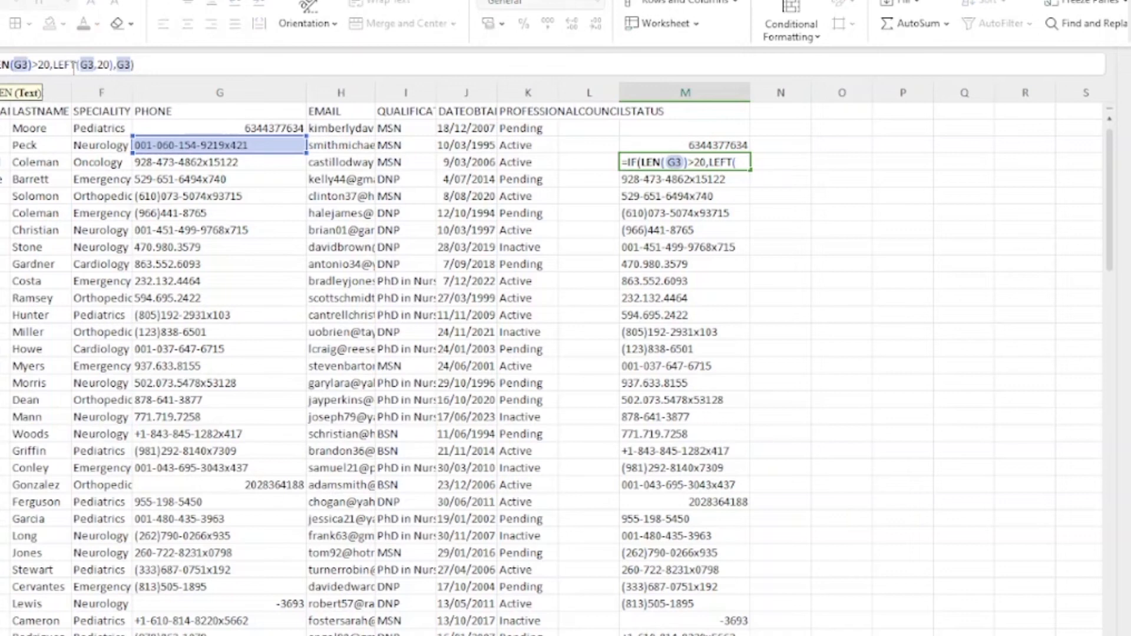
{"action": "double_click", "coordinate": [103, 65]}
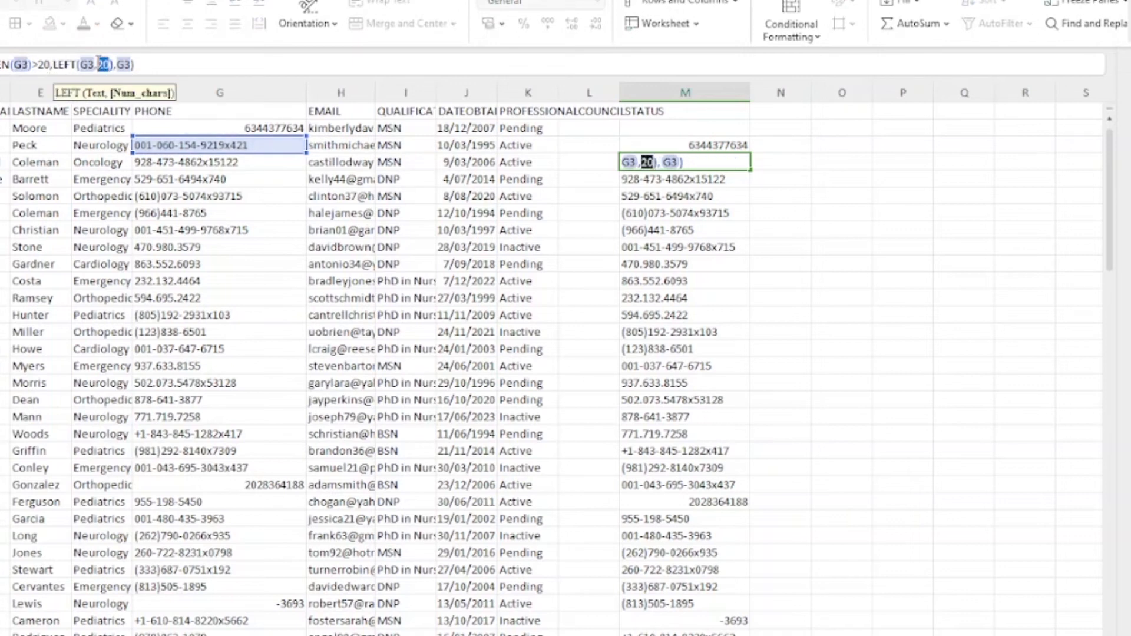
{"action": "left_click", "coordinate": [99, 64], "text": "shift"}
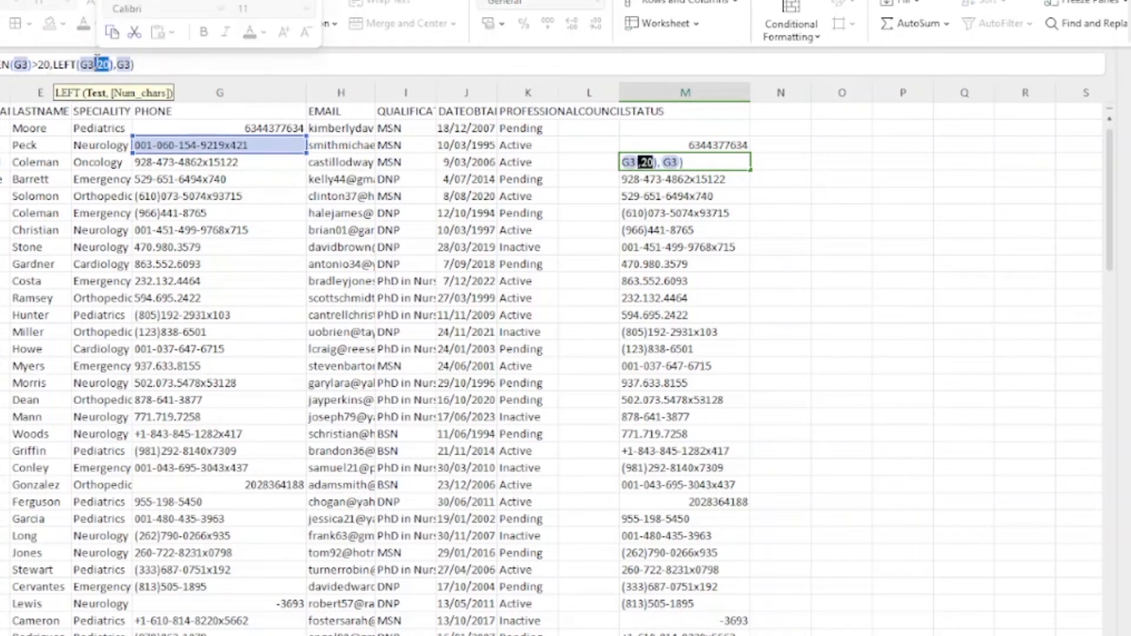
{"action": "type", "text": ",19"}
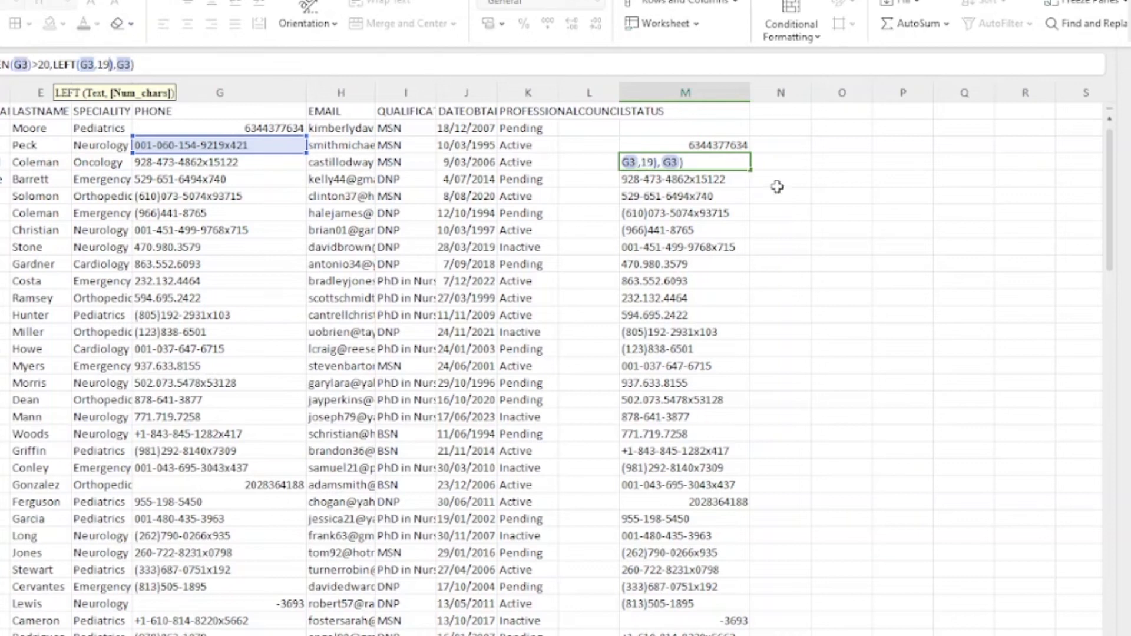
{"action": "key", "text": "Return"}
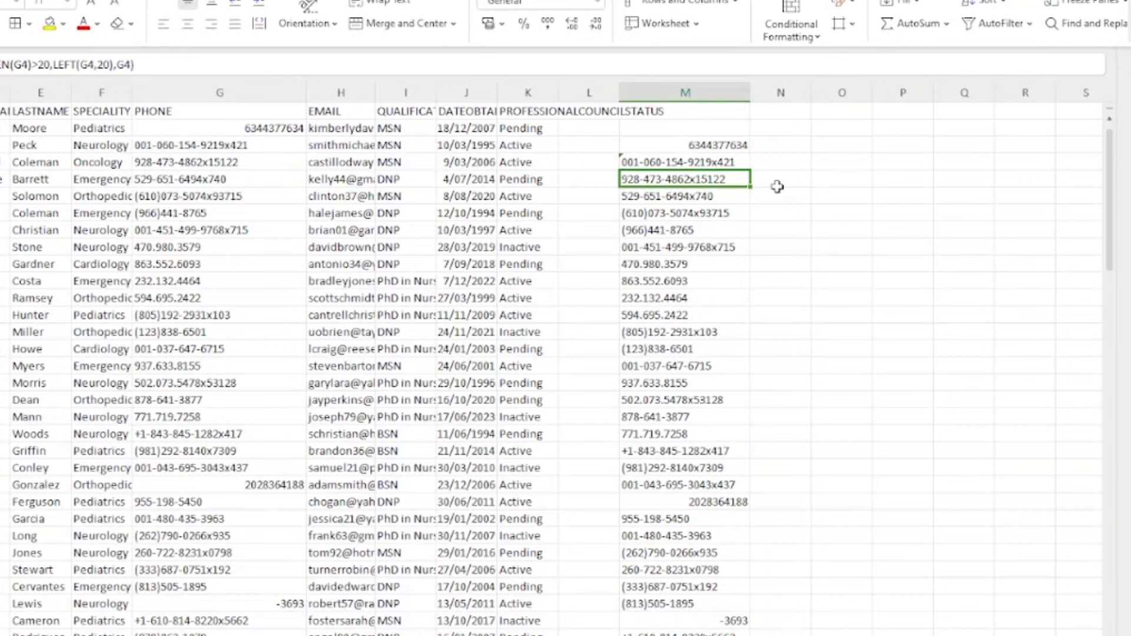
{"action": "left_click", "coordinate": [733, 161]}
{"action": "left_click", "coordinate": [609, 164]}
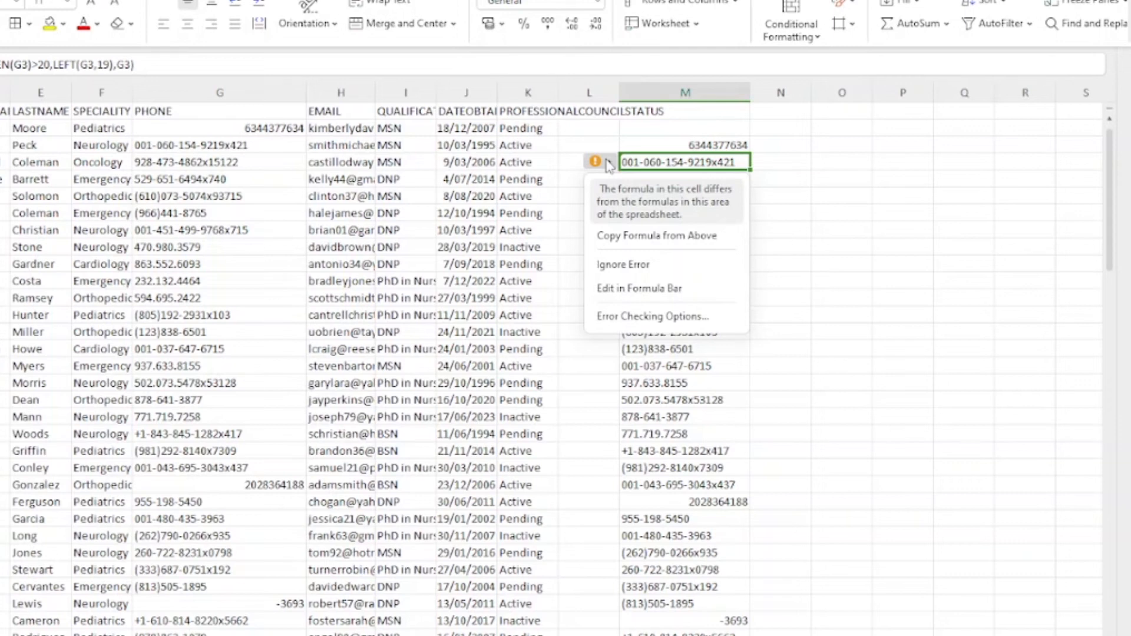
{"action": "left_click", "coordinate": [943, 216]}
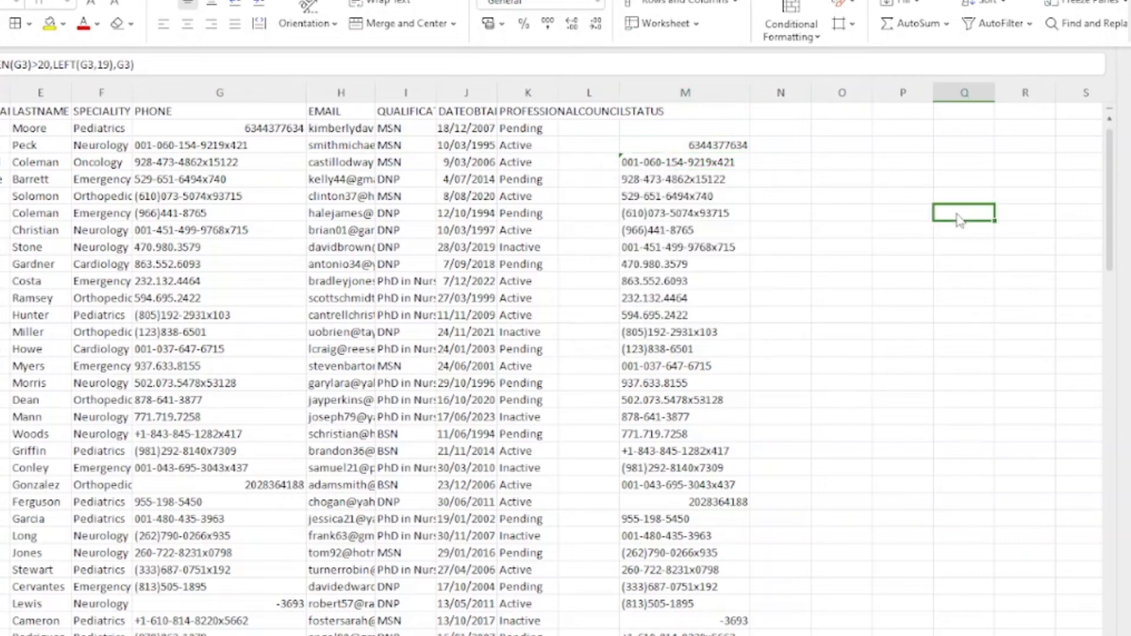
{"action": "left_click", "coordinate": [744, 161]}
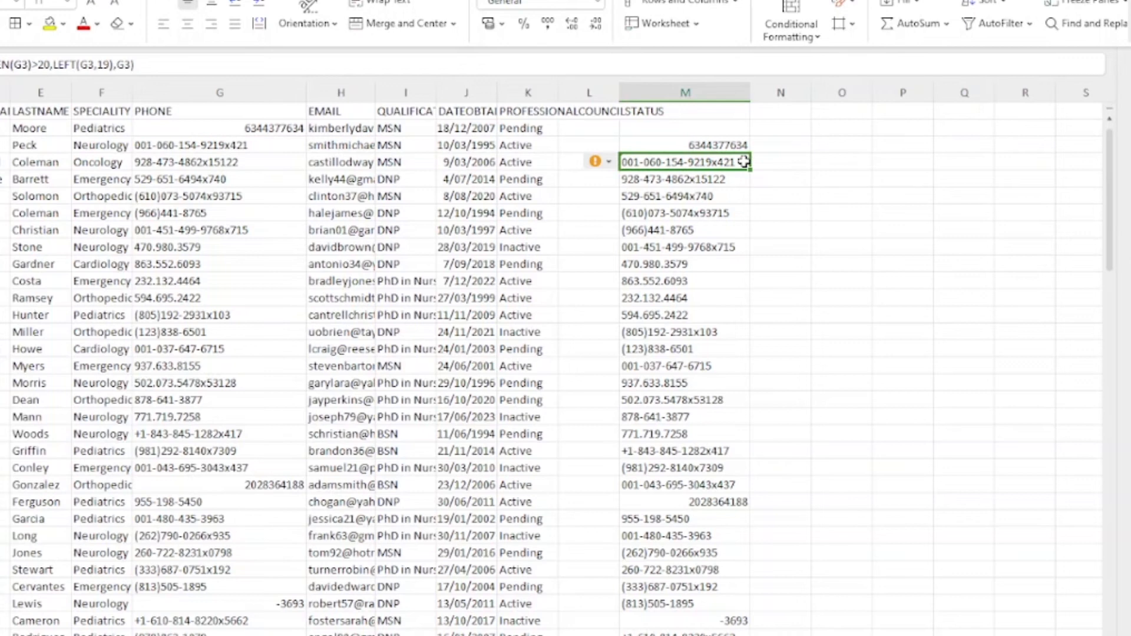
Step: Set the row 2 trimming limit to 18 characters, then clear all of column M
{"action": "left_click", "coordinate": [734, 144]}
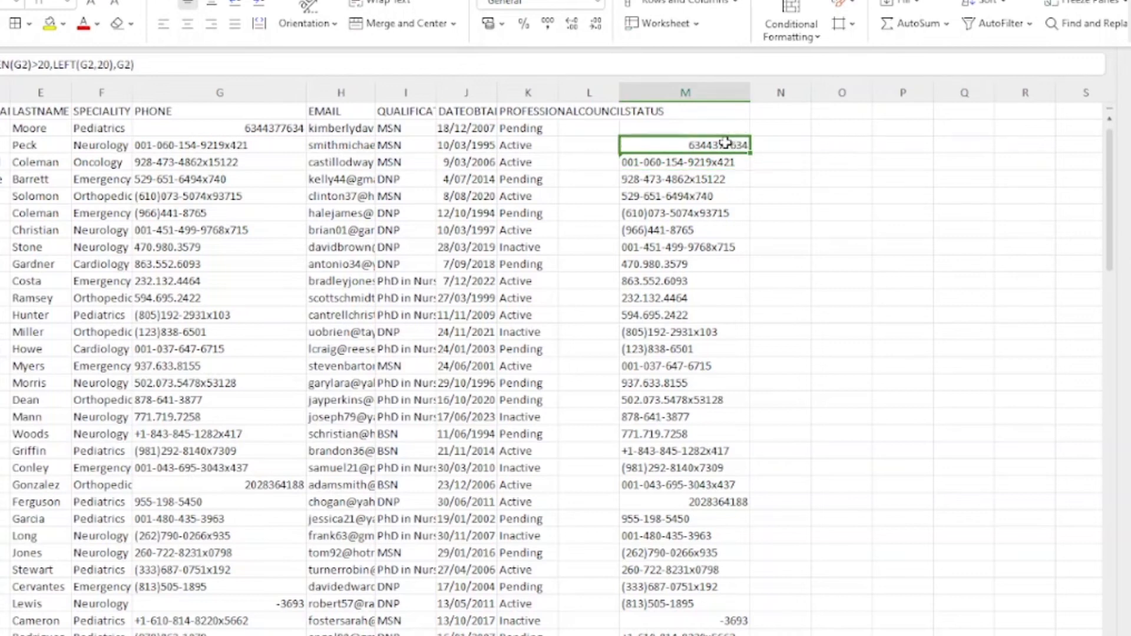
{"action": "double_click", "coordinate": [112, 65]}
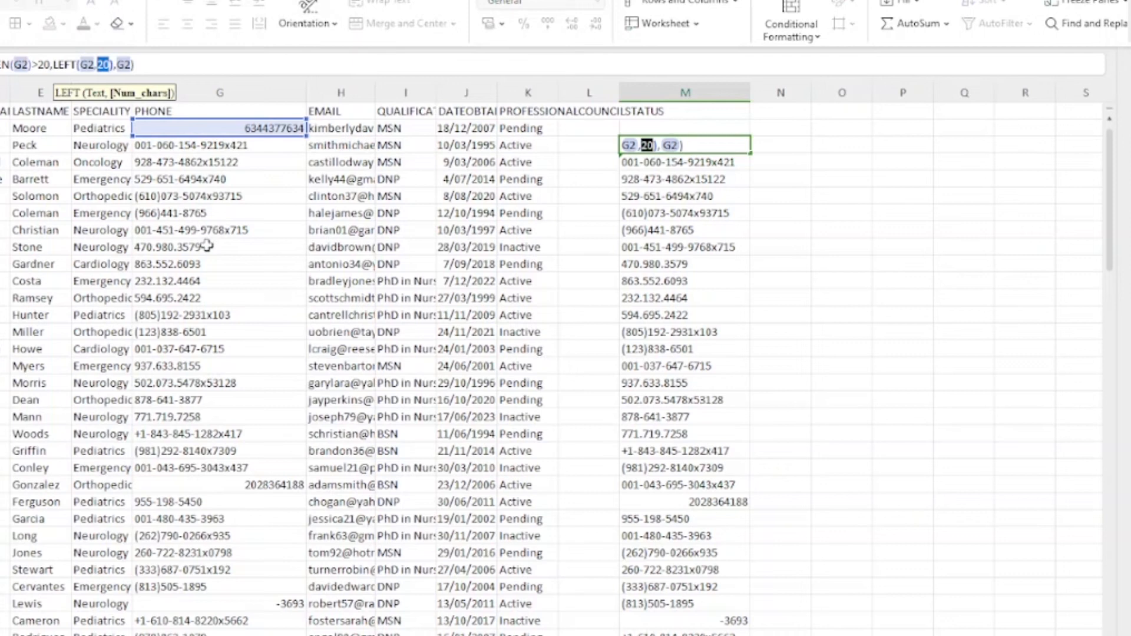
{"action": "type", "text": "18"}
{"action": "key", "text": "Return"}
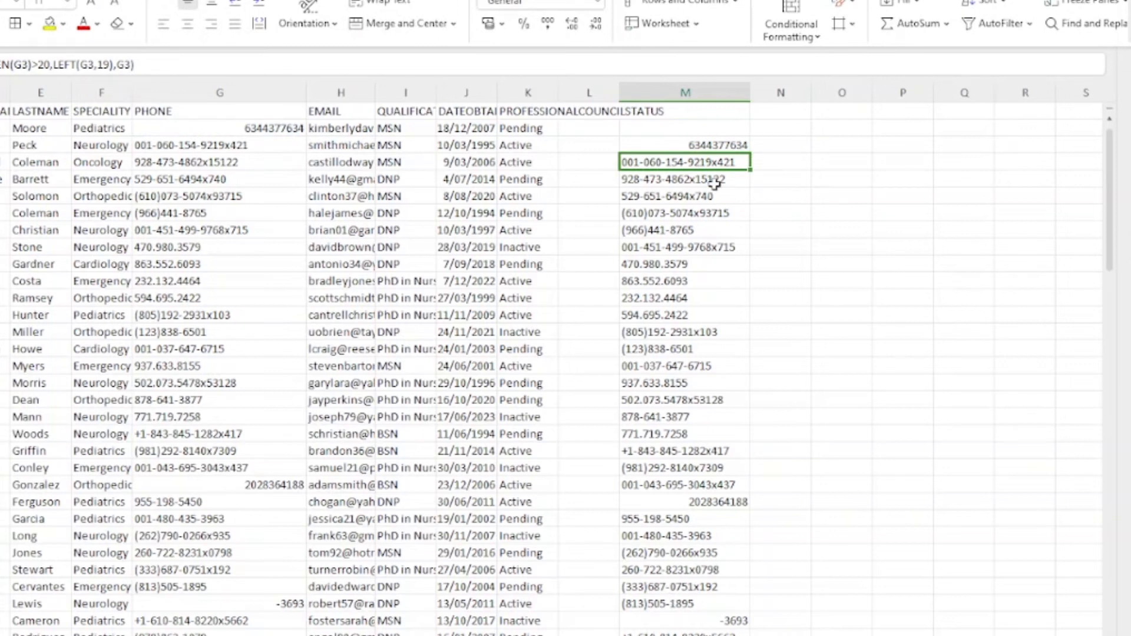
{"action": "left_click", "coordinate": [705, 91]}
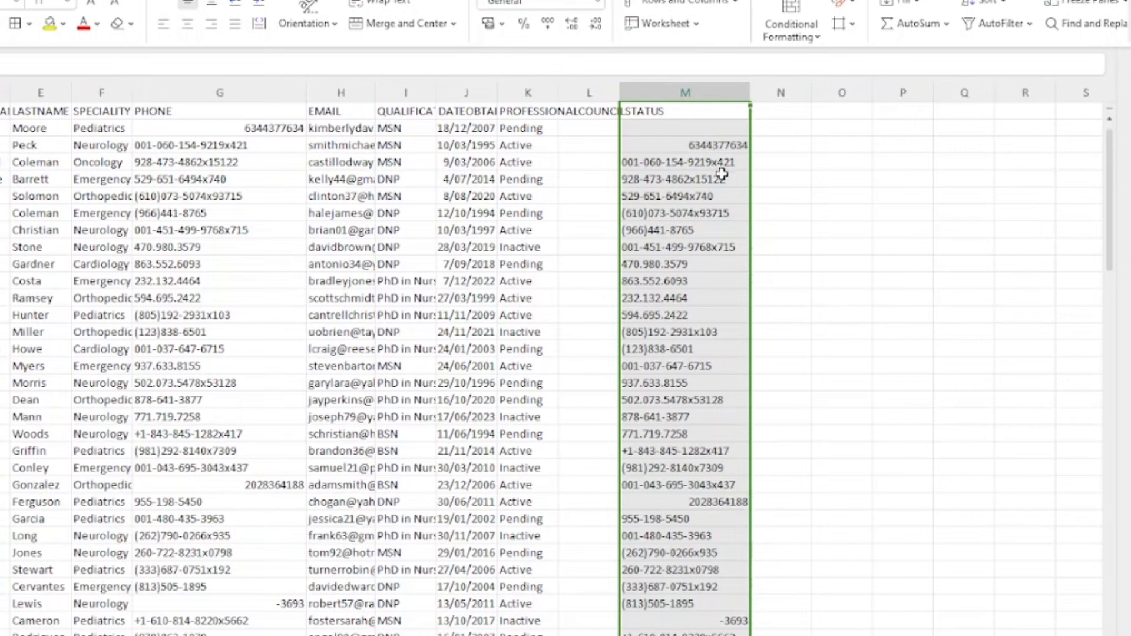
{"action": "key", "text": "Delete"}
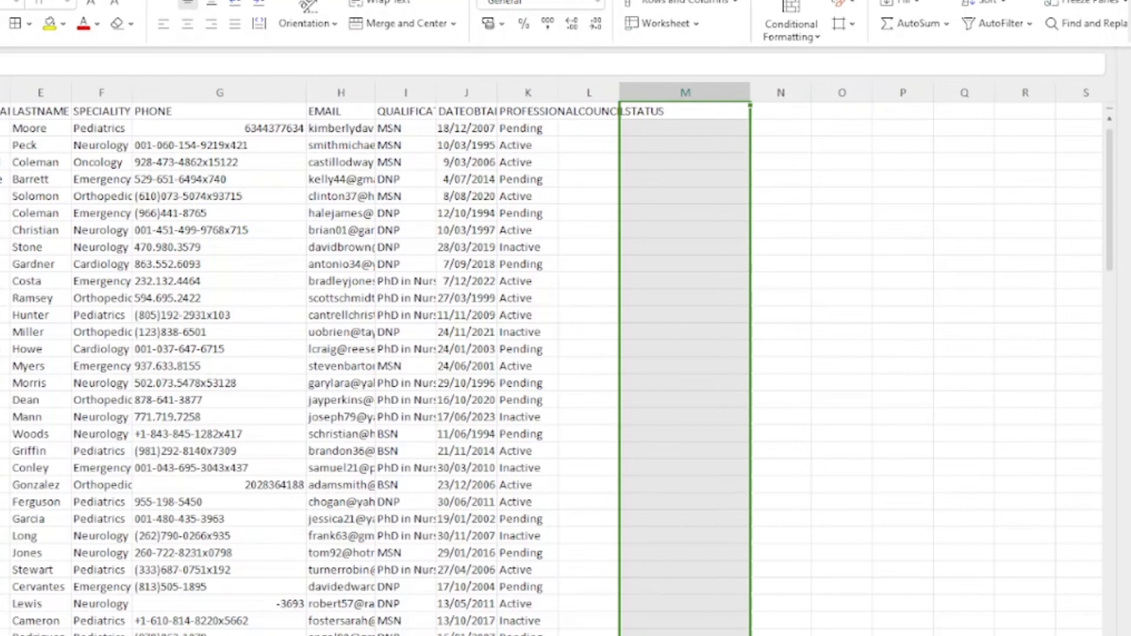
Step: Enter =LEN(G2) in M2, giving a phone length of 10
{"action": "left_click", "coordinate": [668, 116]}
{"action": "left_click", "coordinate": [672, 134]}
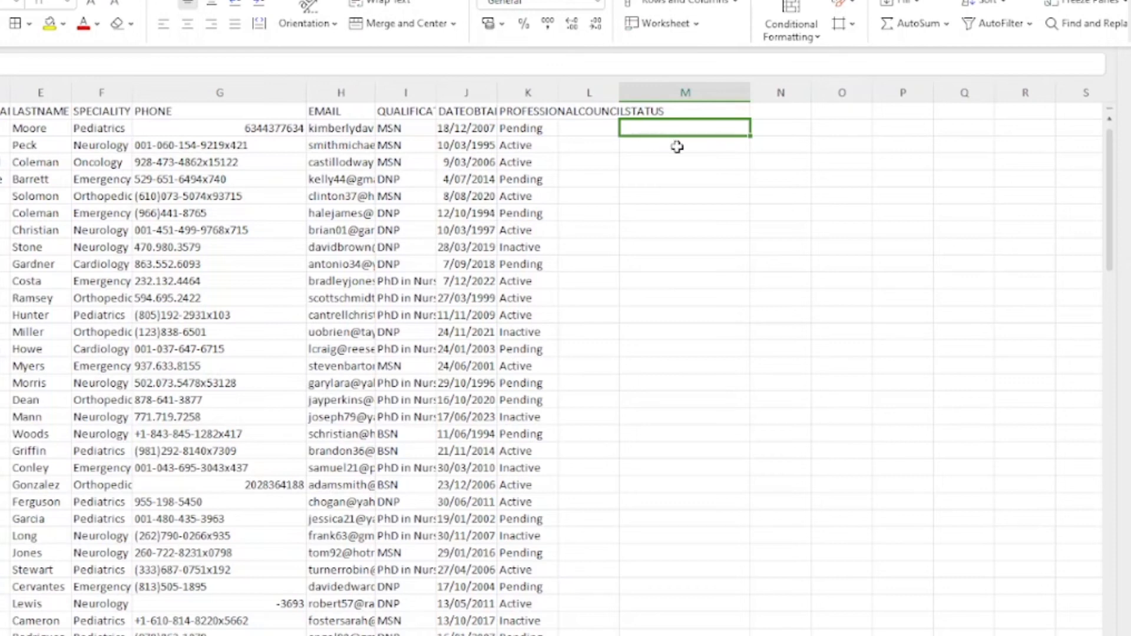
{"action": "type", "text": "="}
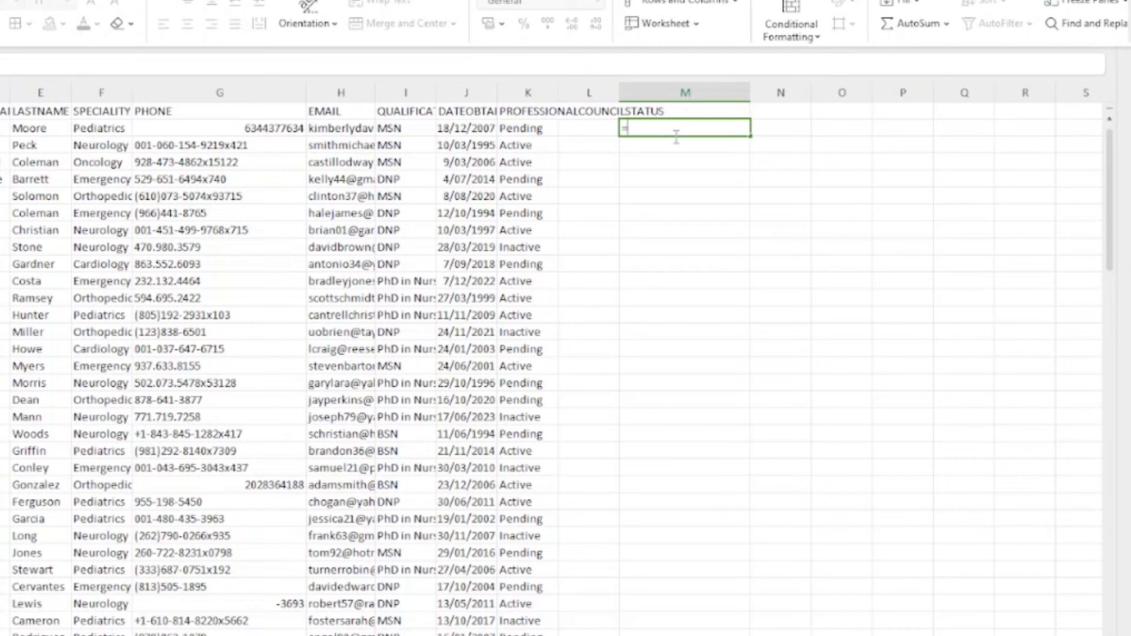
{"action": "type", "text": "len"}
{"action": "key", "text": "BackSpace"}
{"action": "key", "text": "BackSpace"}
{"action": "key", "text": "BackSpace"}
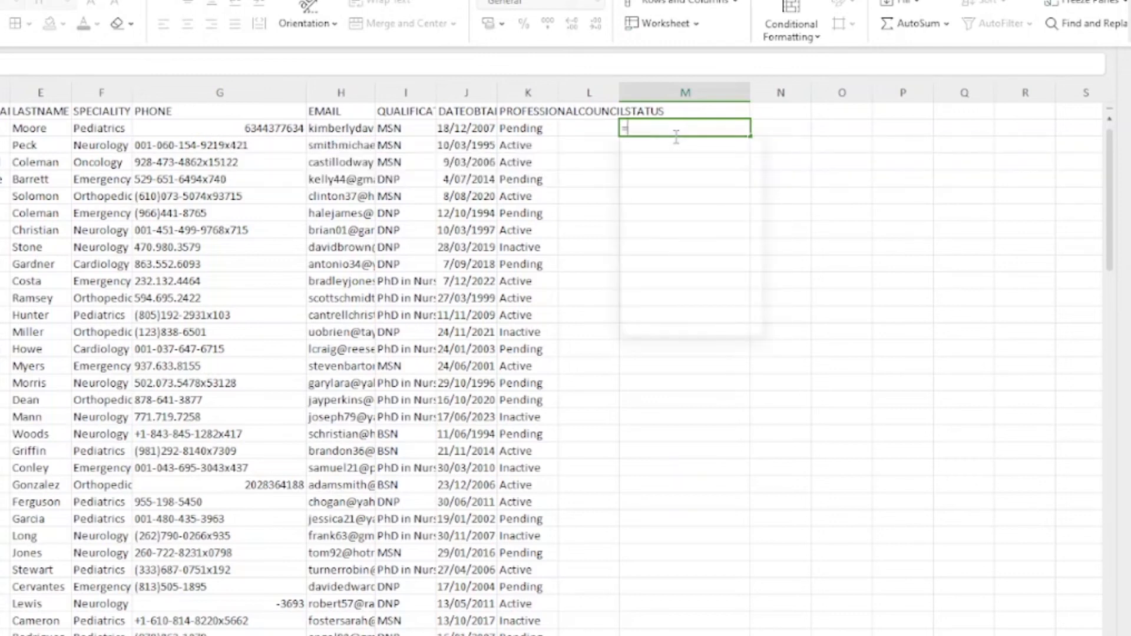
{"action": "type", "text": "LEN("}
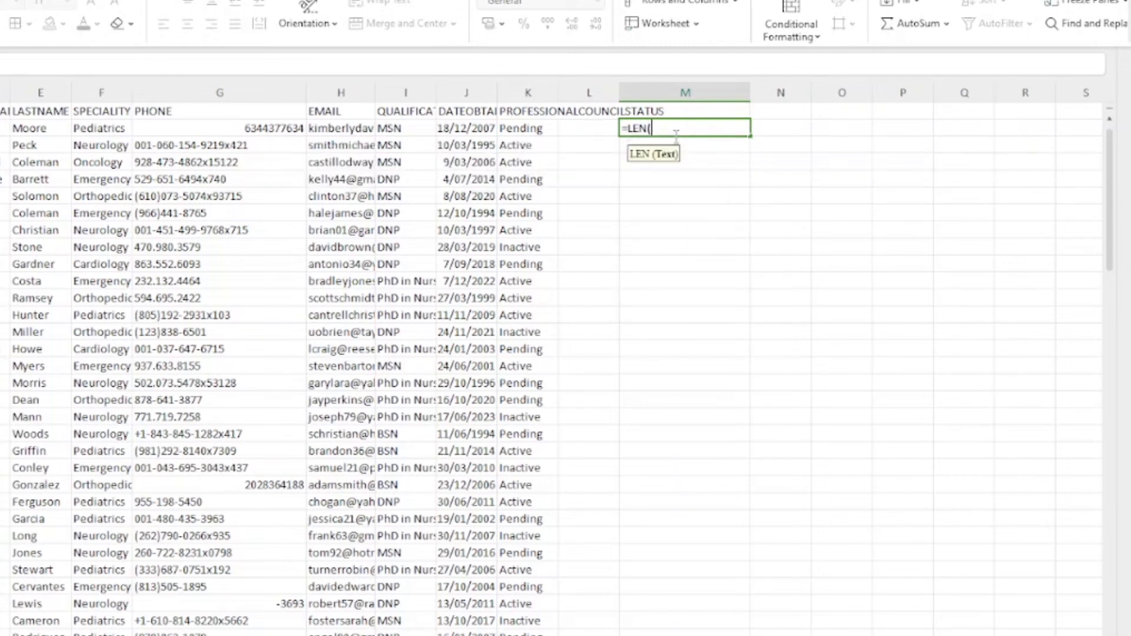
{"action": "left_click", "coordinate": [194, 130]}
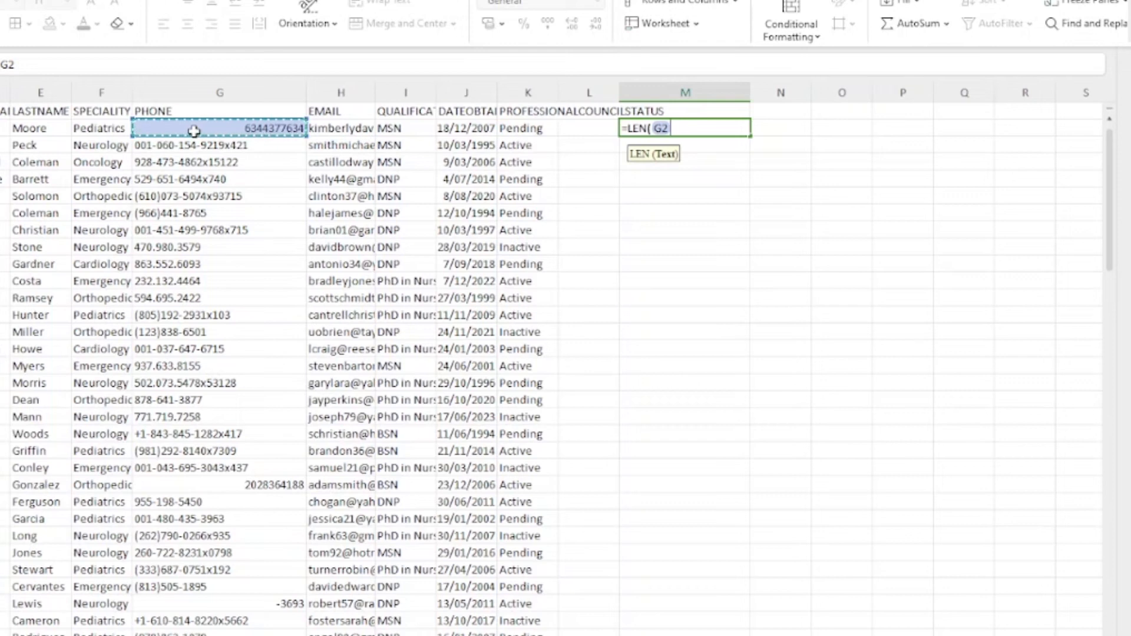
{"action": "type", "text": ")"}
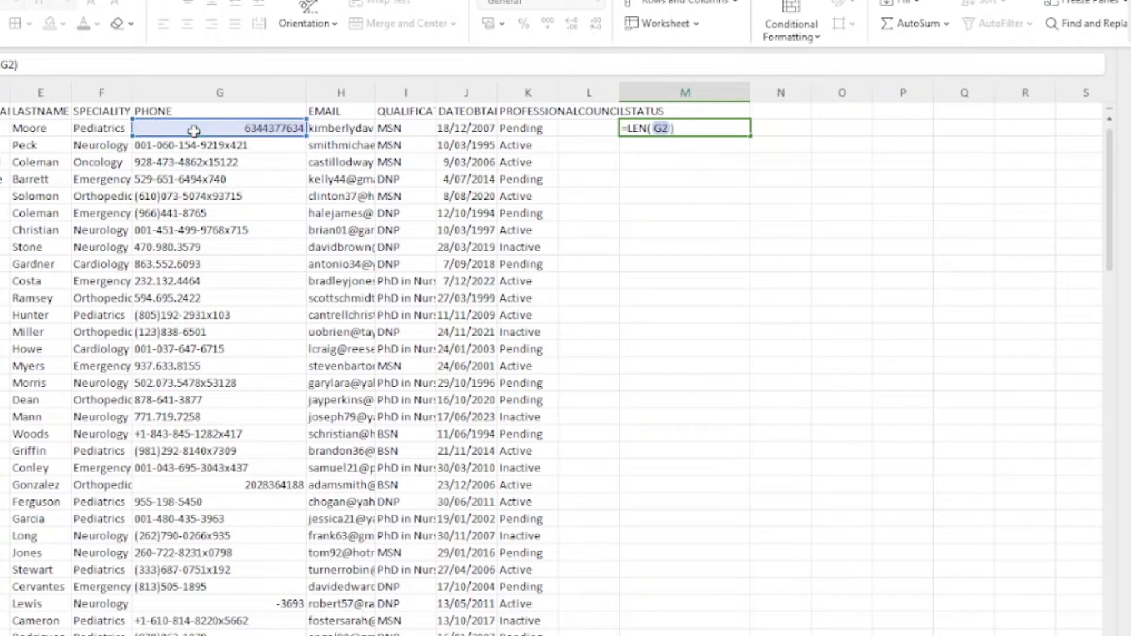
{"action": "key", "text": "Return"}
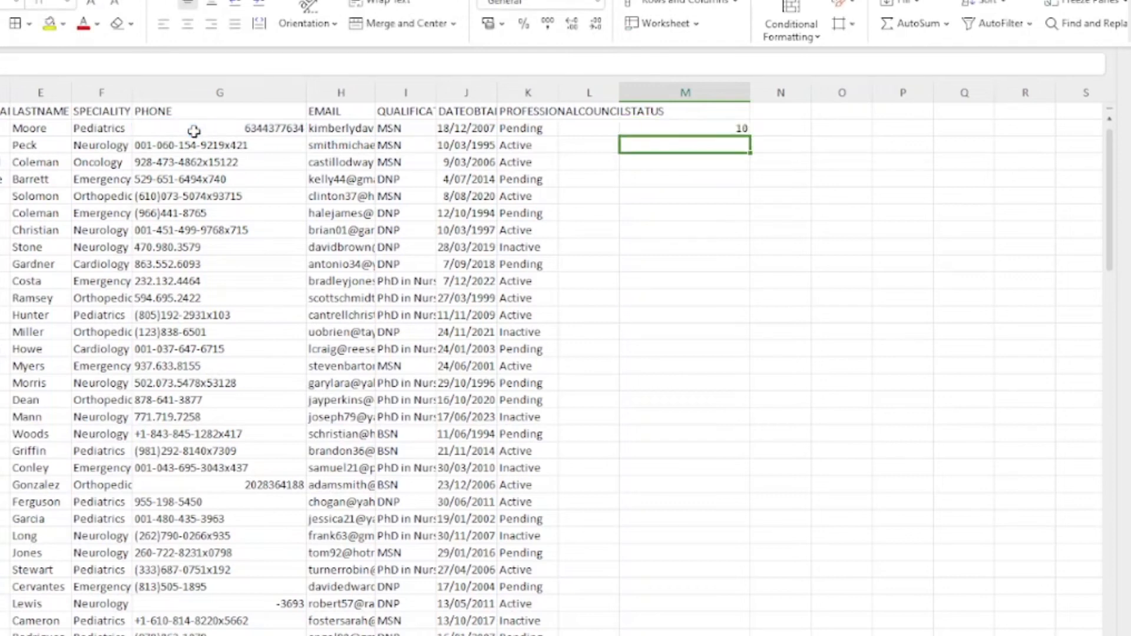
Step: Inspect G2's phone digits without changing them and return to M2
{"action": "left_click", "coordinate": [211, 131]}
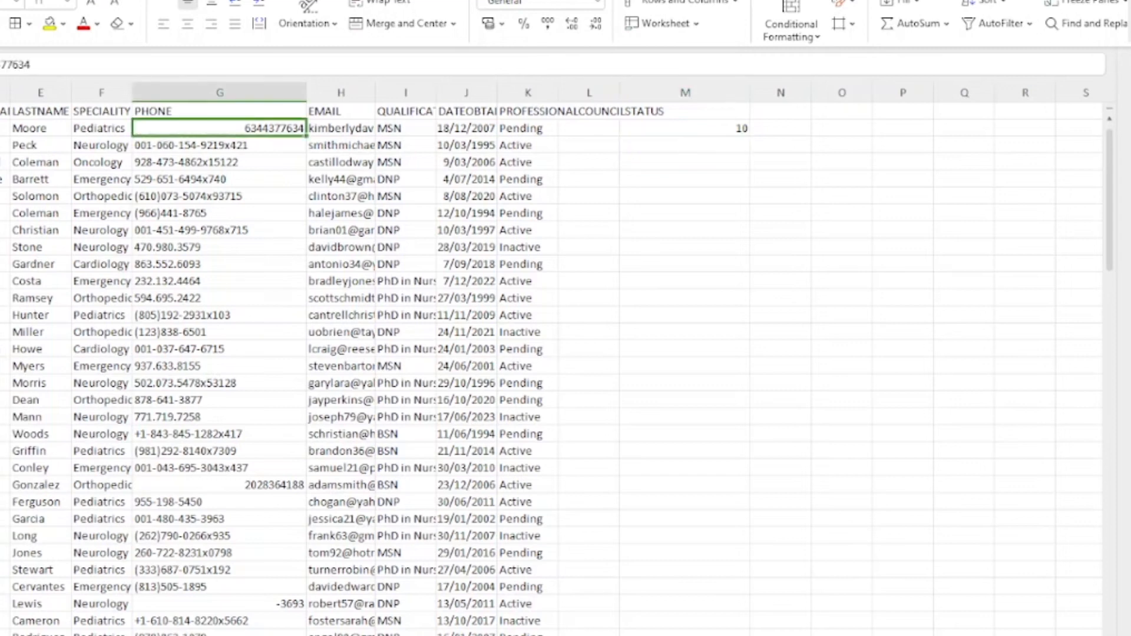
{"action": "left_click_drag", "start_coordinate": [37, 65], "coordinate": [13, 65]}
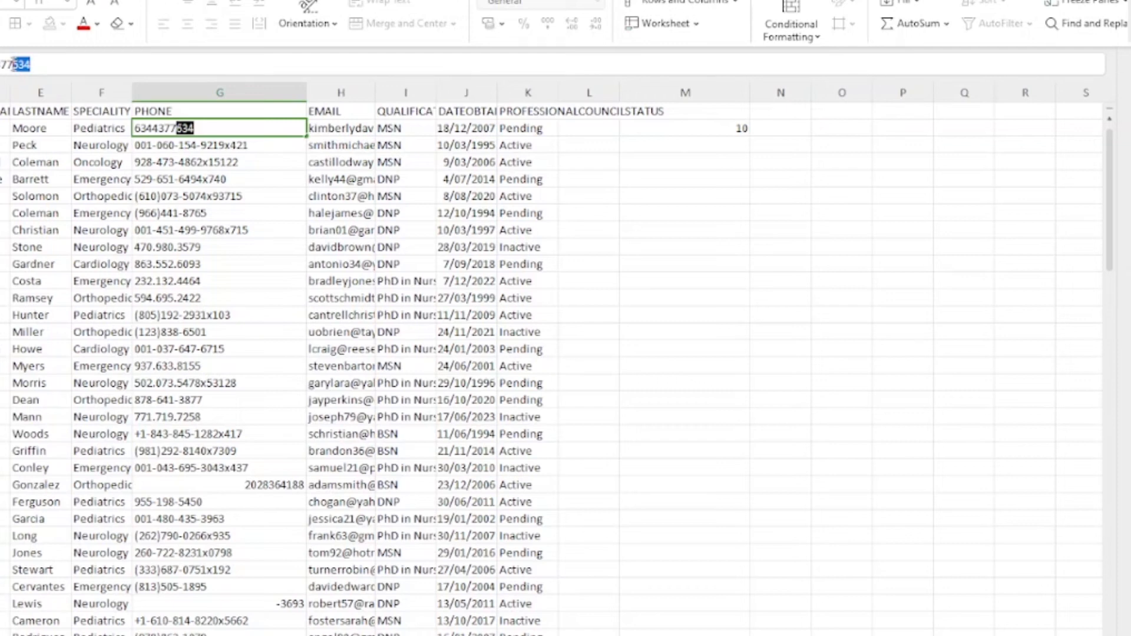
{"action": "left_click_drag", "start_coordinate": [13, 64], "coordinate": [0, 65]}
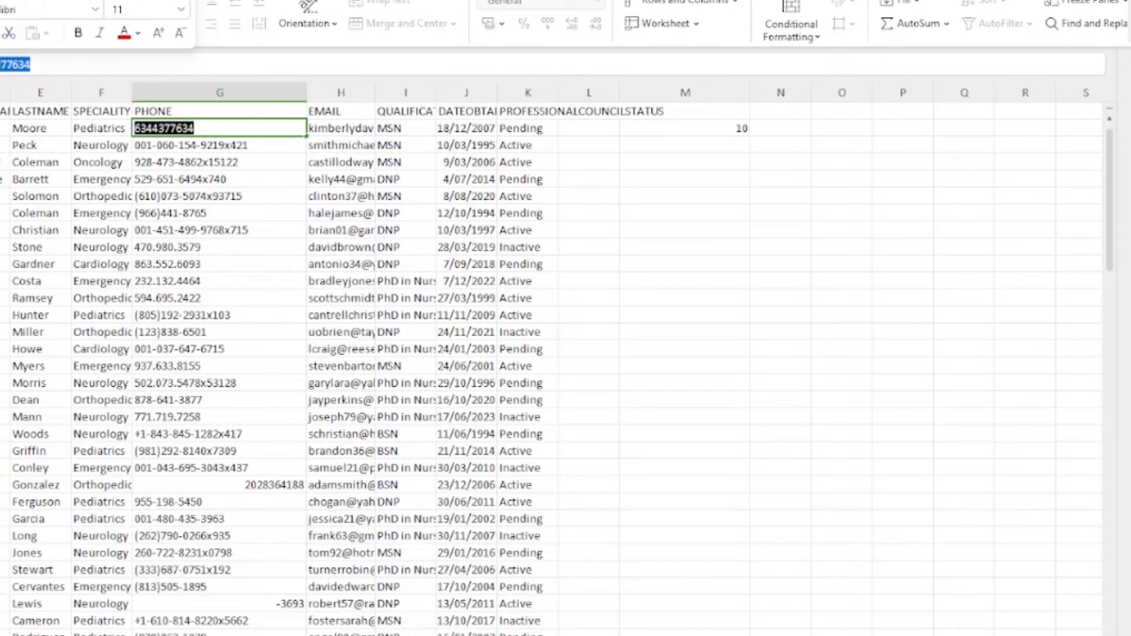
{"action": "left_click", "coordinate": [684, 159]}
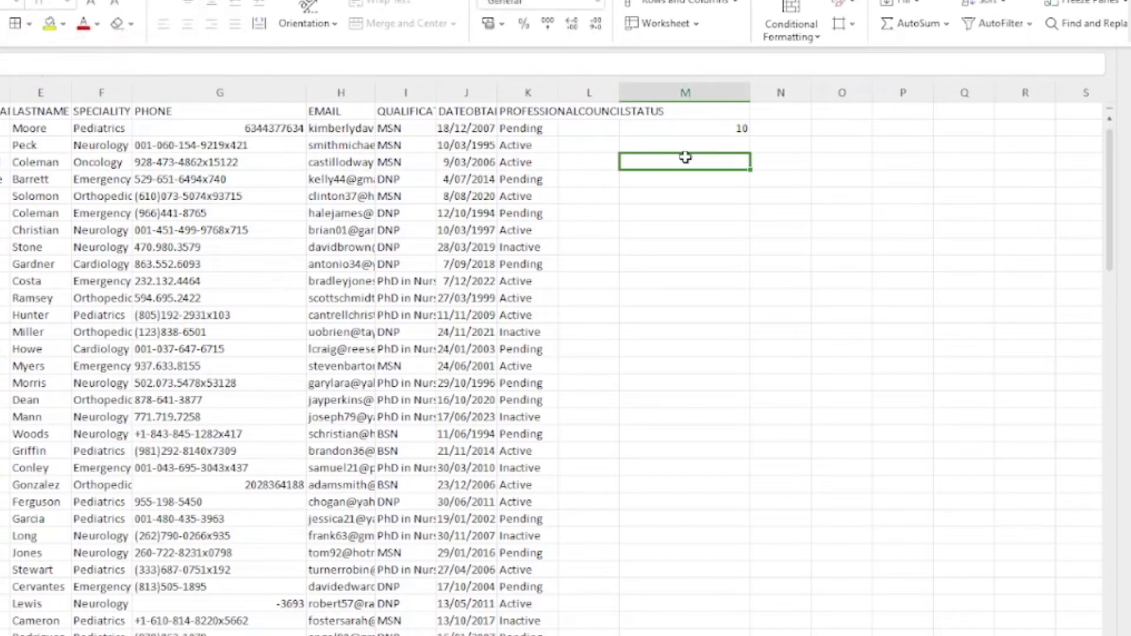
{"action": "left_click", "coordinate": [741, 128]}
Step: Fill the LEN formula down column M and review every phone's length
{"action": "left_click_drag", "start_coordinate": [742, 129], "coordinate": [711, 571]}
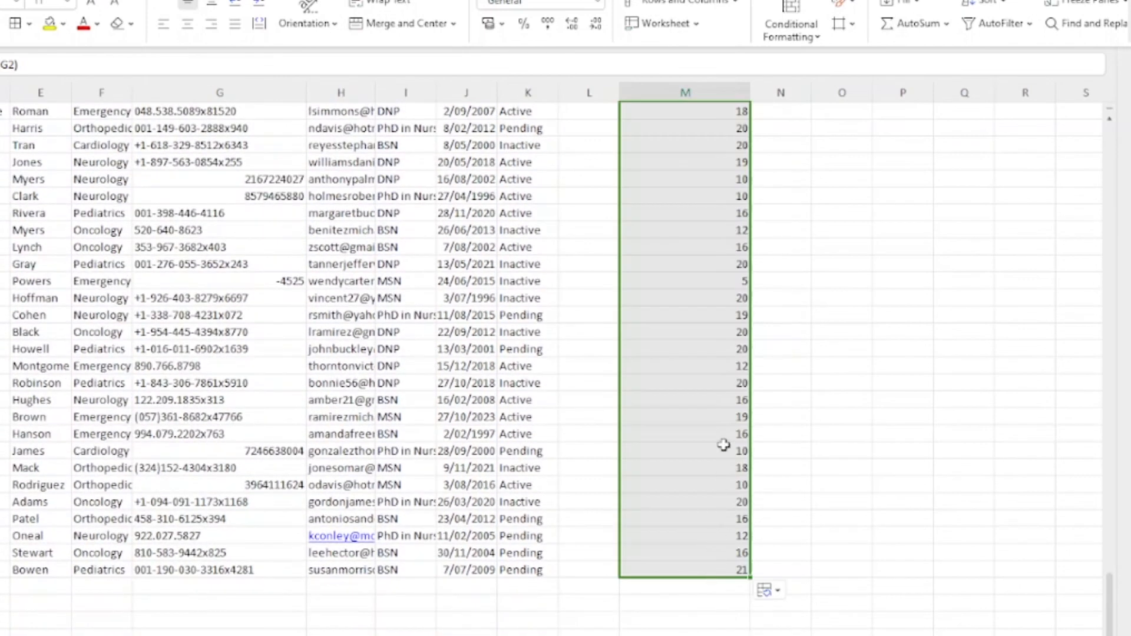
{"action": "scroll", "coordinate": [723, 448], "scroll_direction": "up", "scroll_amount": 7}
{"action": "scroll", "coordinate": [723, 445], "scroll_direction": "up", "scroll_amount": 20}
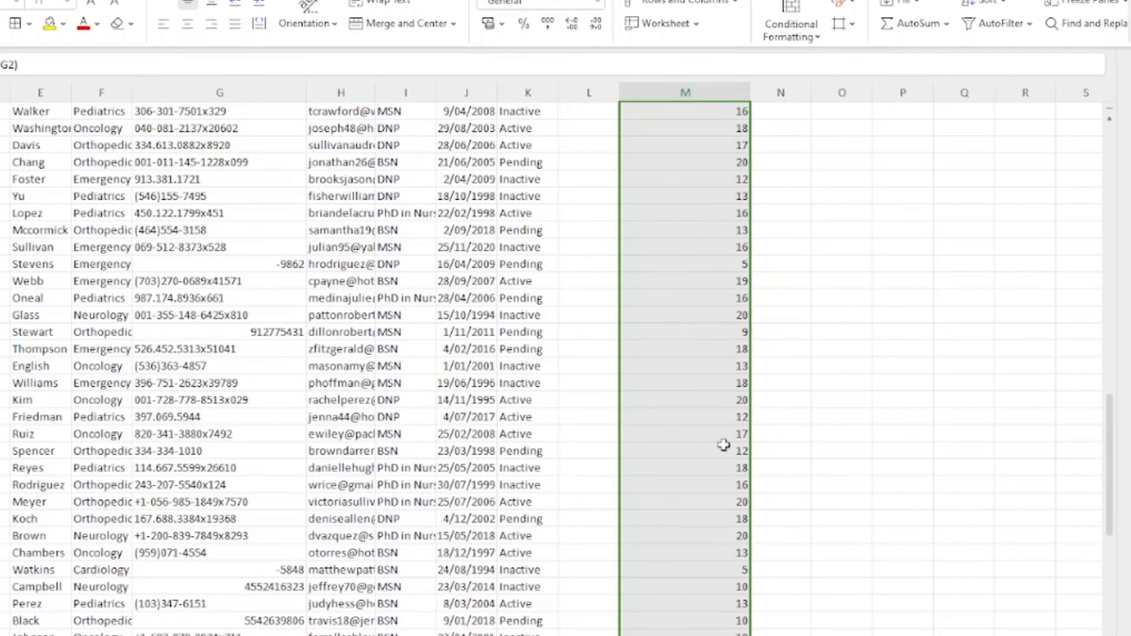
{"action": "scroll", "coordinate": [724, 445], "scroll_direction": "up", "scroll_amount": 15}
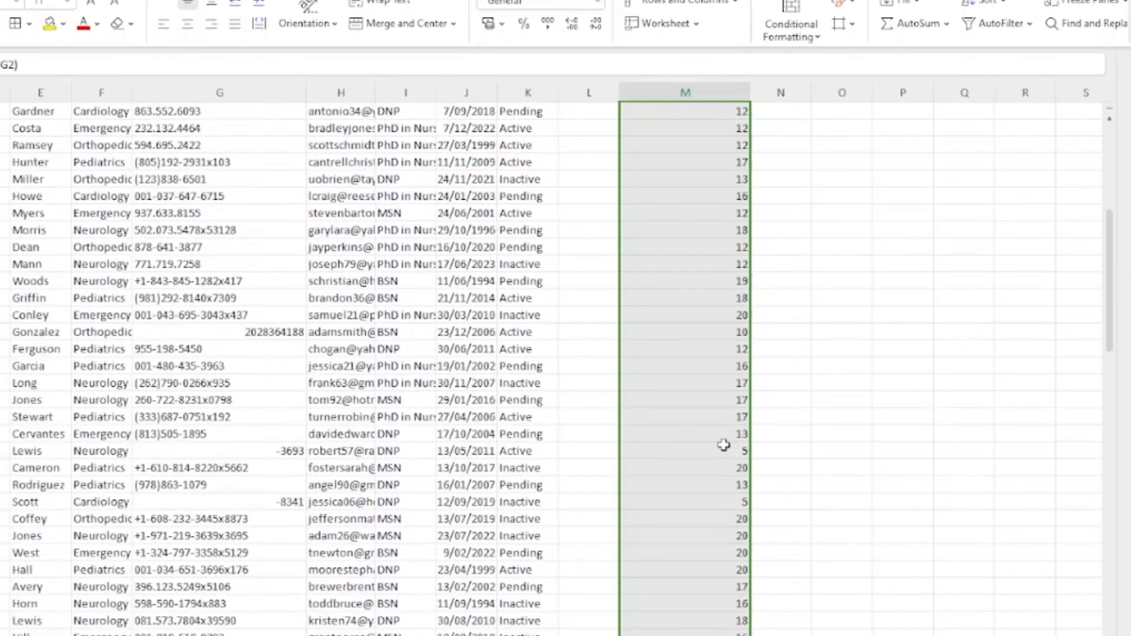
{"action": "scroll", "coordinate": [723, 445], "scroll_direction": "down", "scroll_amount": 20}
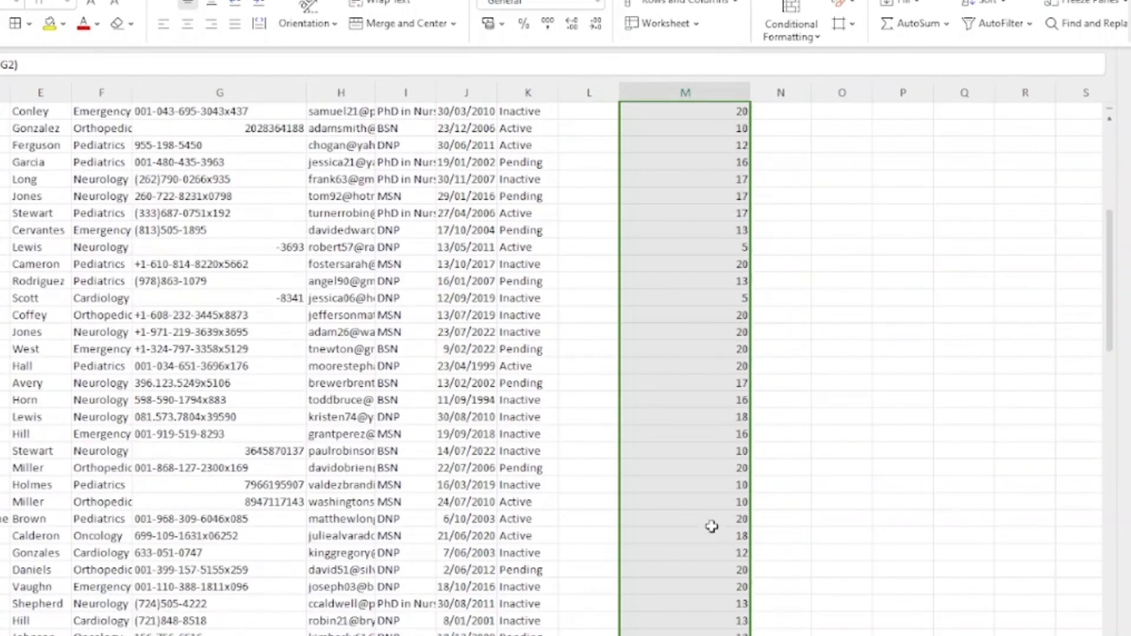
{"action": "scroll", "coordinate": [678, 544], "scroll_direction": "down", "scroll_amount": 20}
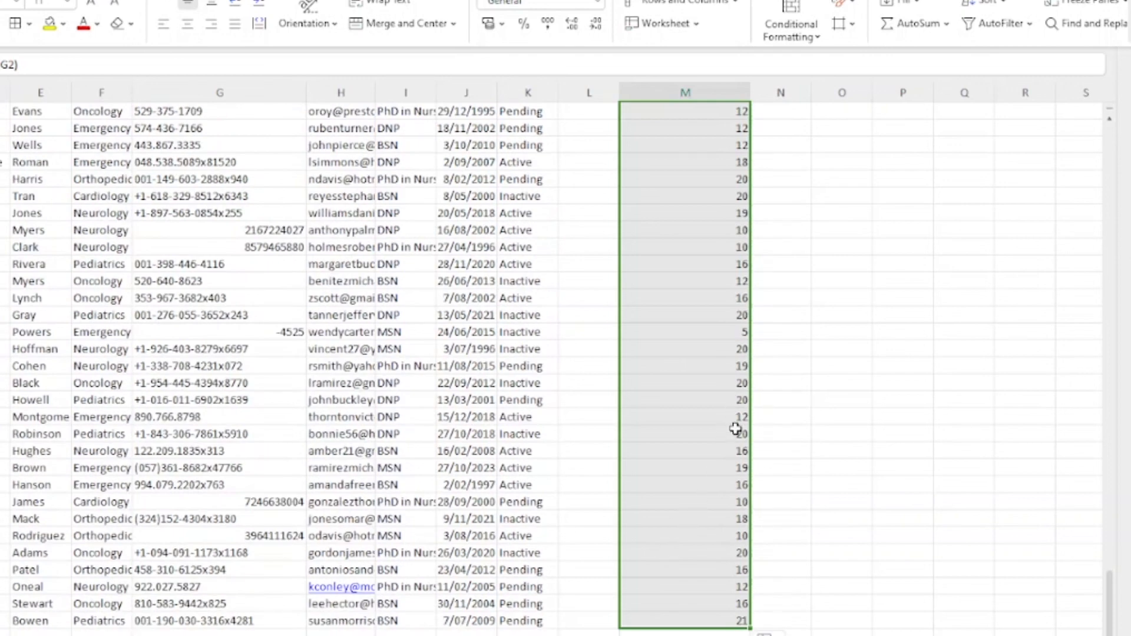
{"action": "scroll", "coordinate": [724, 540], "scroll_direction": "up", "scroll_amount": 4}
{"action": "scroll", "coordinate": [723, 538], "scroll_direction": "down", "scroll_amount": 5}
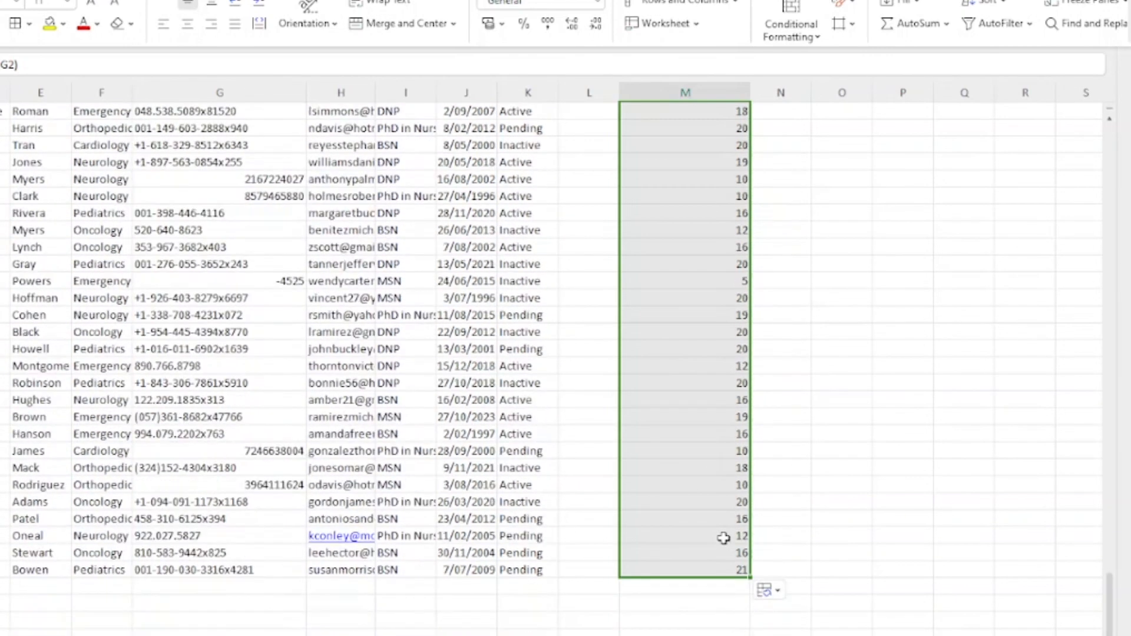
Step: Delete the extension from the last nurse's phone number
{"action": "left_click", "coordinate": [207, 571]}
{"action": "left_click_drag", "start_coordinate": [94, 65], "coordinate": [63, 66]}
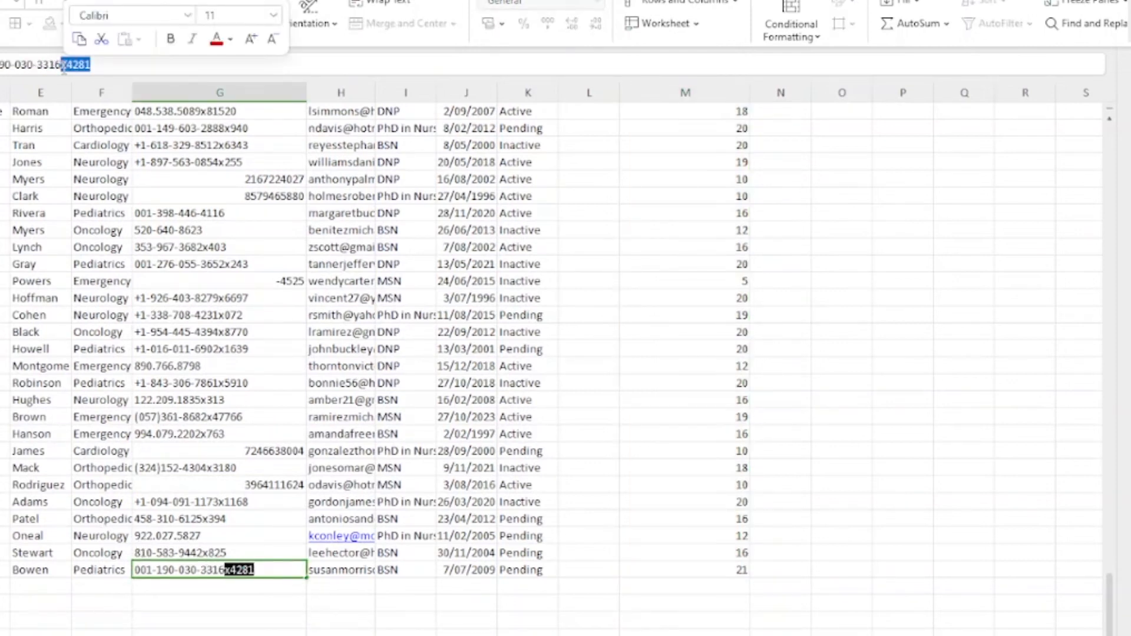
{"action": "key", "text": "BackSpace"}
{"action": "key", "text": "Return"}
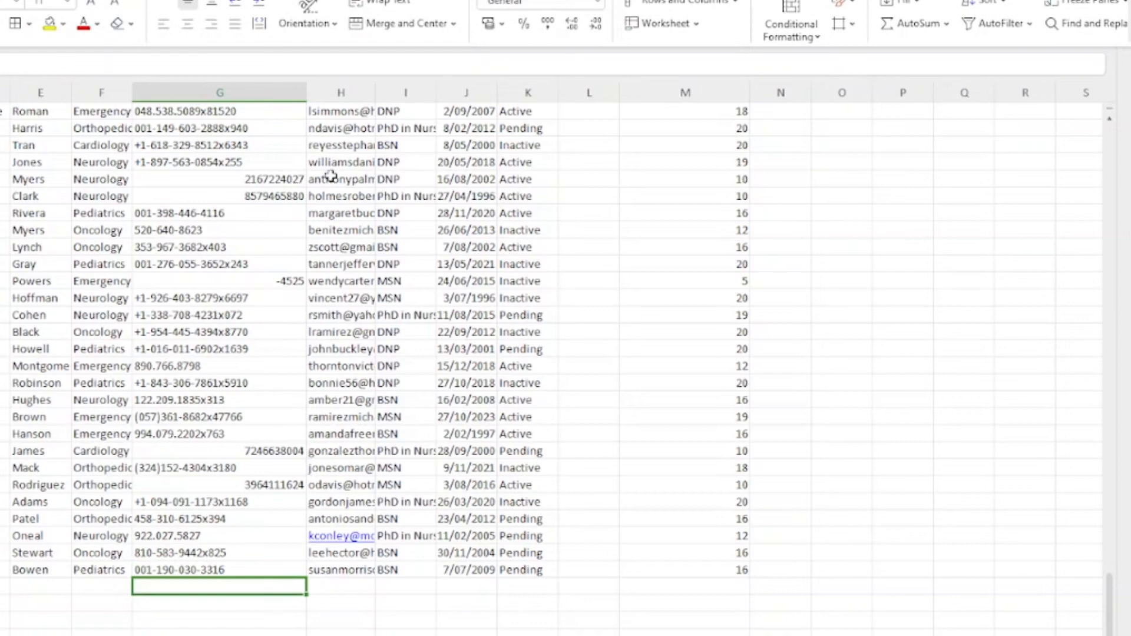
{"action": "scroll", "coordinate": [713, 391], "scroll_direction": "up", "scroll_amount": 3}
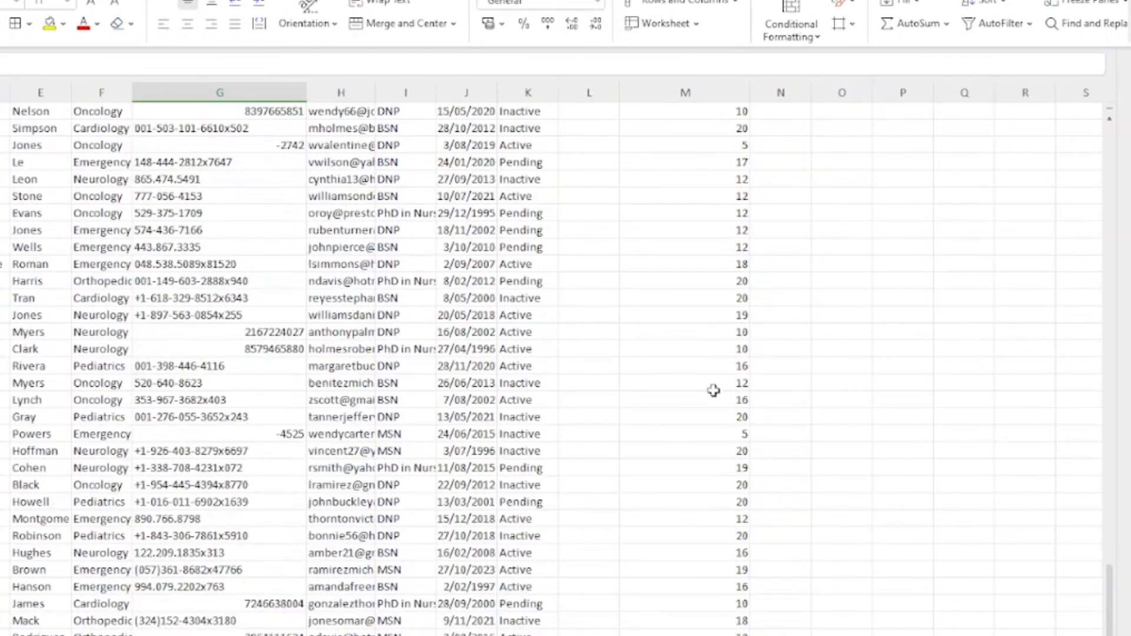
{"action": "scroll", "coordinate": [714, 391], "scroll_direction": "up", "scroll_amount": 12}
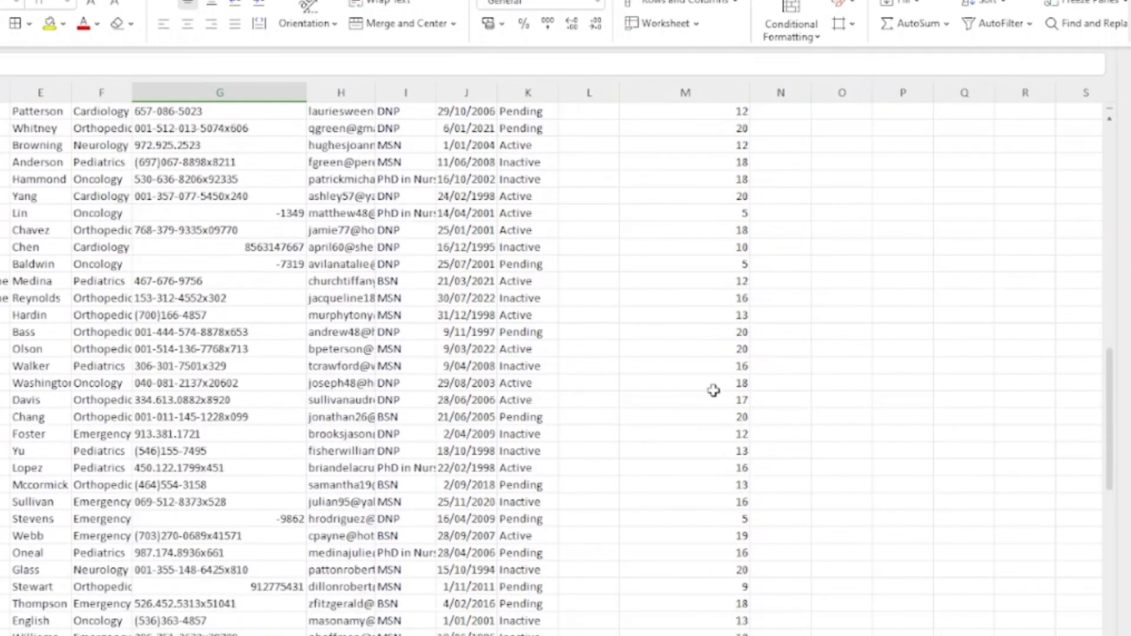
{"action": "scroll", "coordinate": [714, 391], "scroll_direction": "up", "scroll_amount": 1}
{"action": "scroll", "coordinate": [712, 391], "scroll_direction": "up", "scroll_amount": 15}
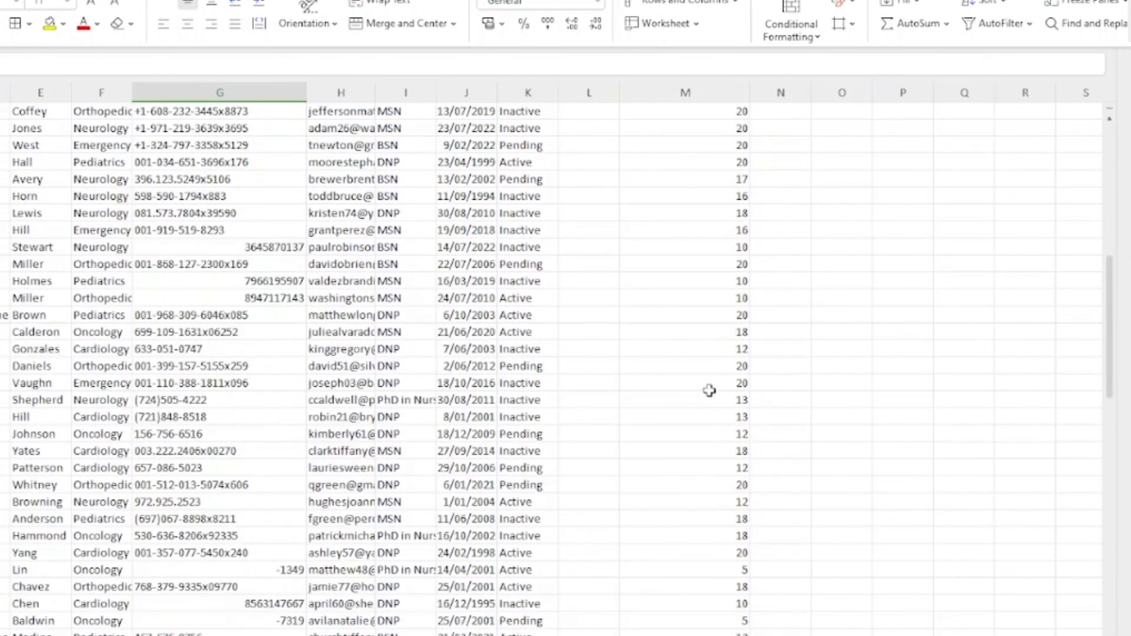
Step: Clear column M and save the workbook in its current format
{"action": "left_click", "coordinate": [719, 88]}
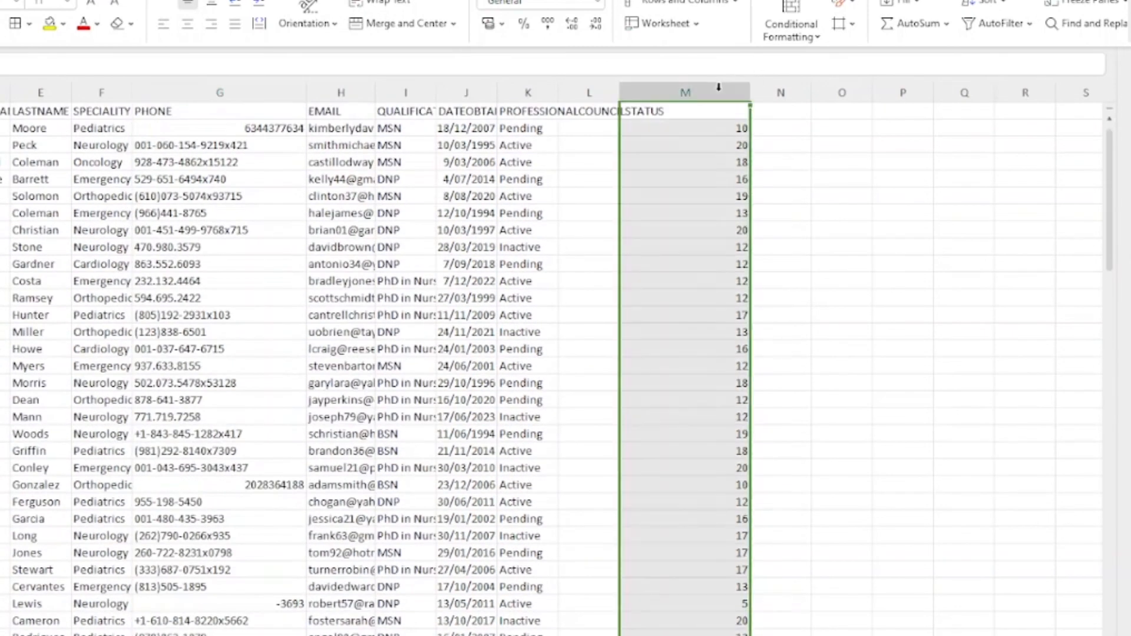
{"action": "key", "text": "Delete"}
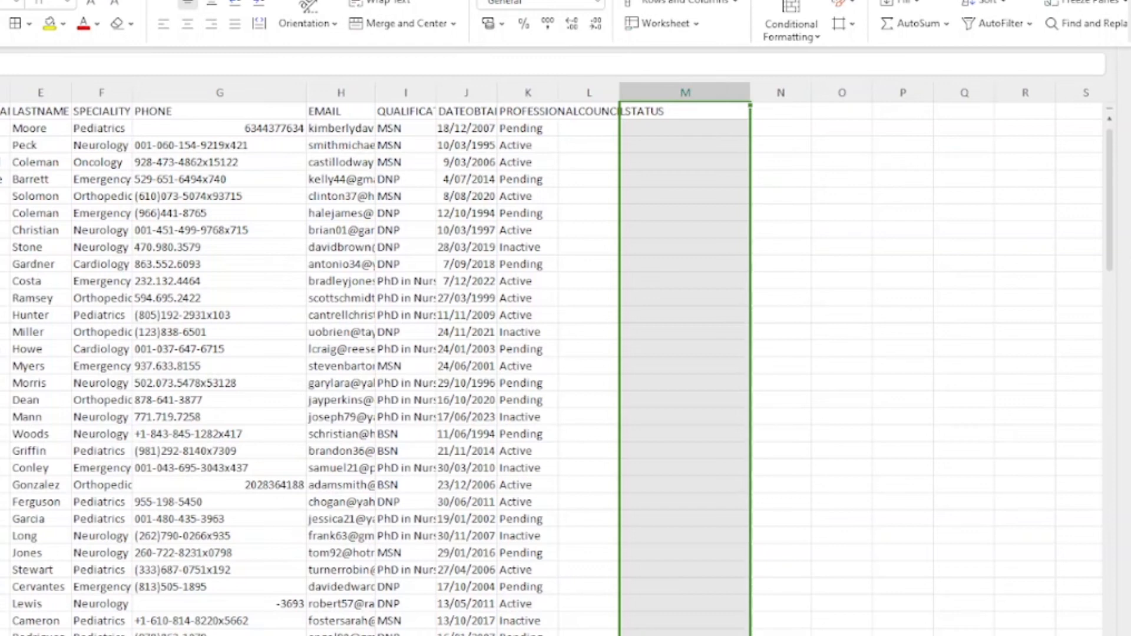
{"action": "key", "text": "ctrl+s"}
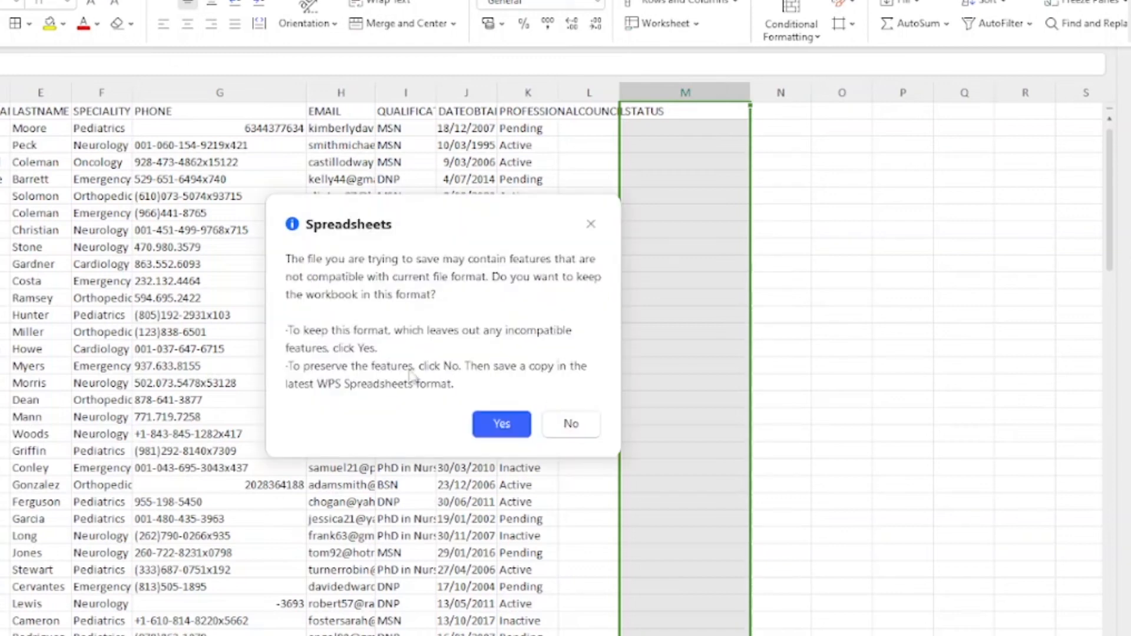
{"action": "left_click", "coordinate": [522, 422]}
{"action": "left_click", "coordinate": [728, 335]}
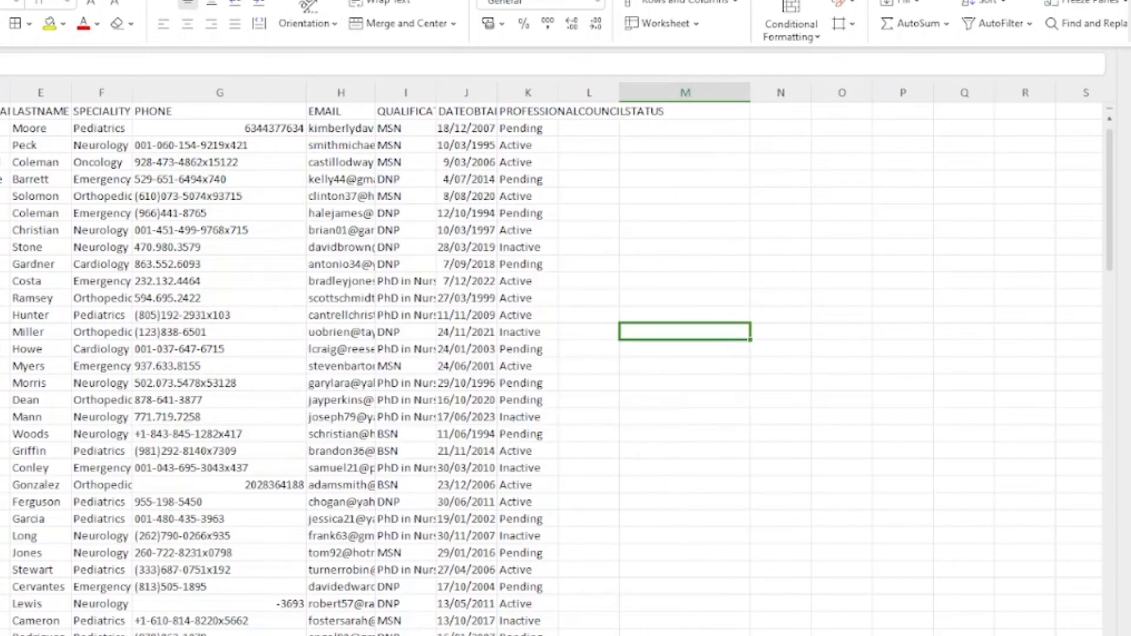
Step: Back in Snowflake's Load Data dialog, re-attach the updated nurses_dataset.csv file
{"action": "key", "text": "alt+Tab"}
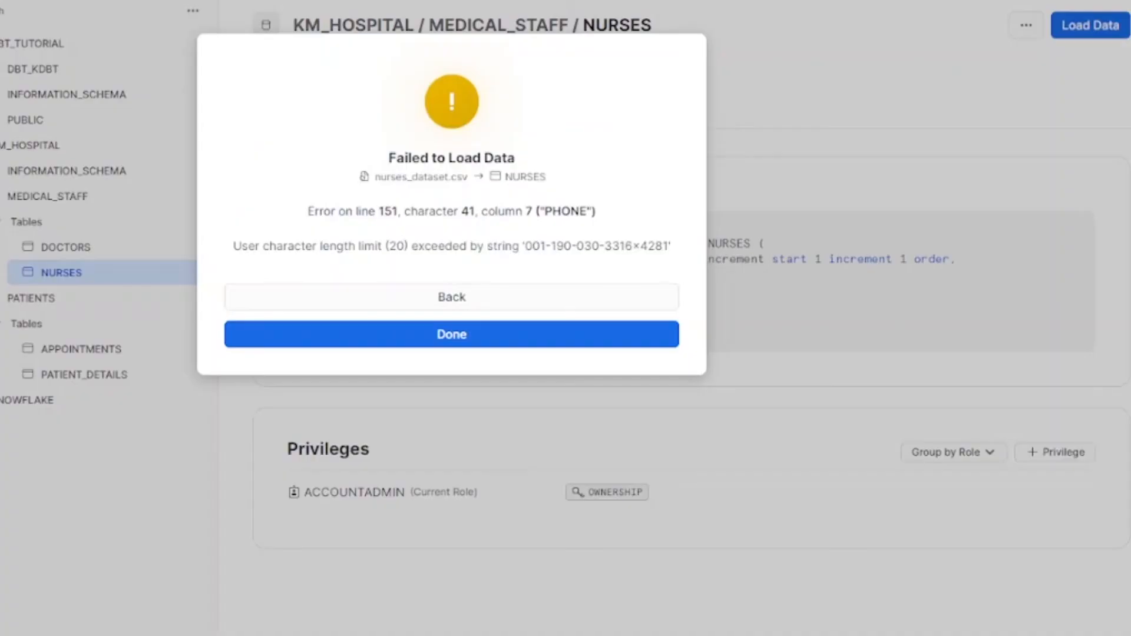
{"action": "left_click", "coordinate": [577, 296]}
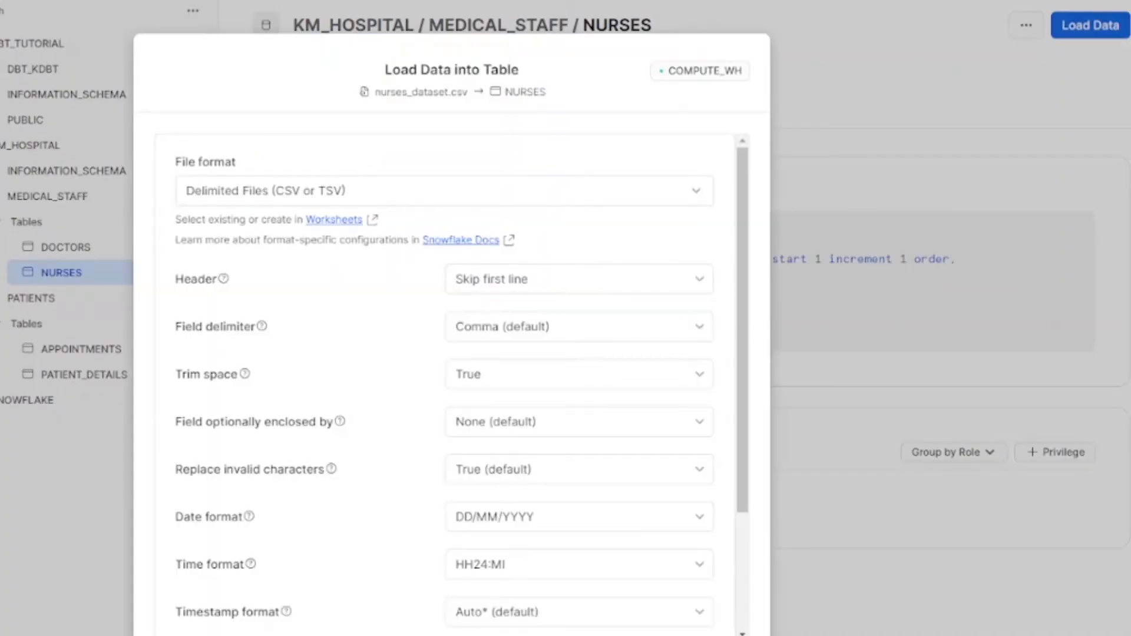
{"action": "left_click", "coordinate": [670, 635]}
{"action": "left_click", "coordinate": [454, 281]}
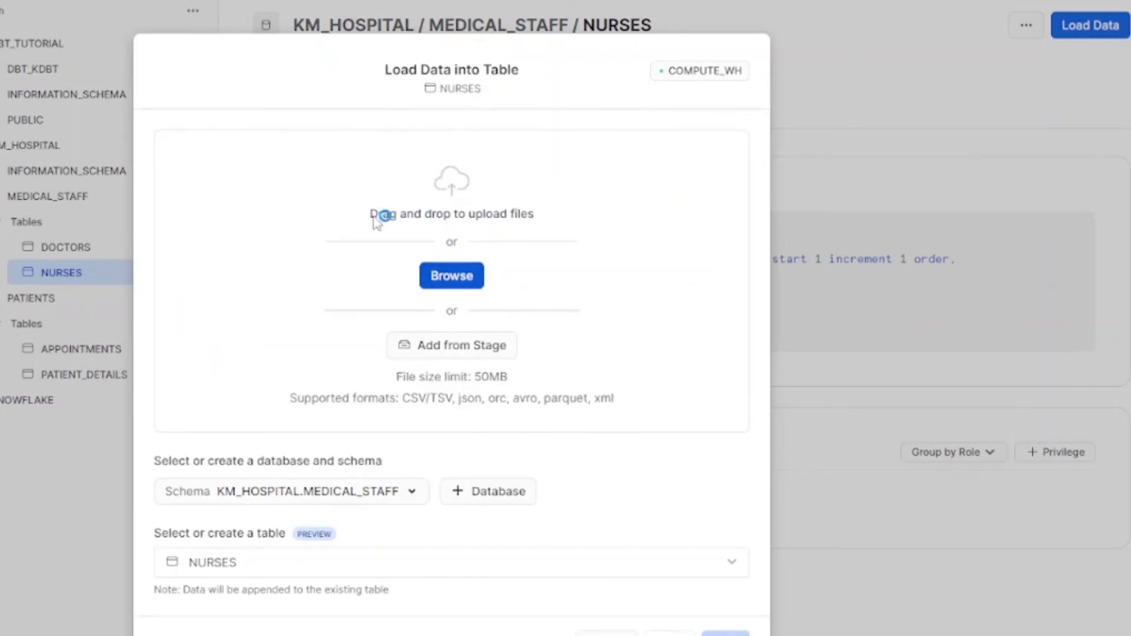
{"action": "left_click", "coordinate": [6, 53]}
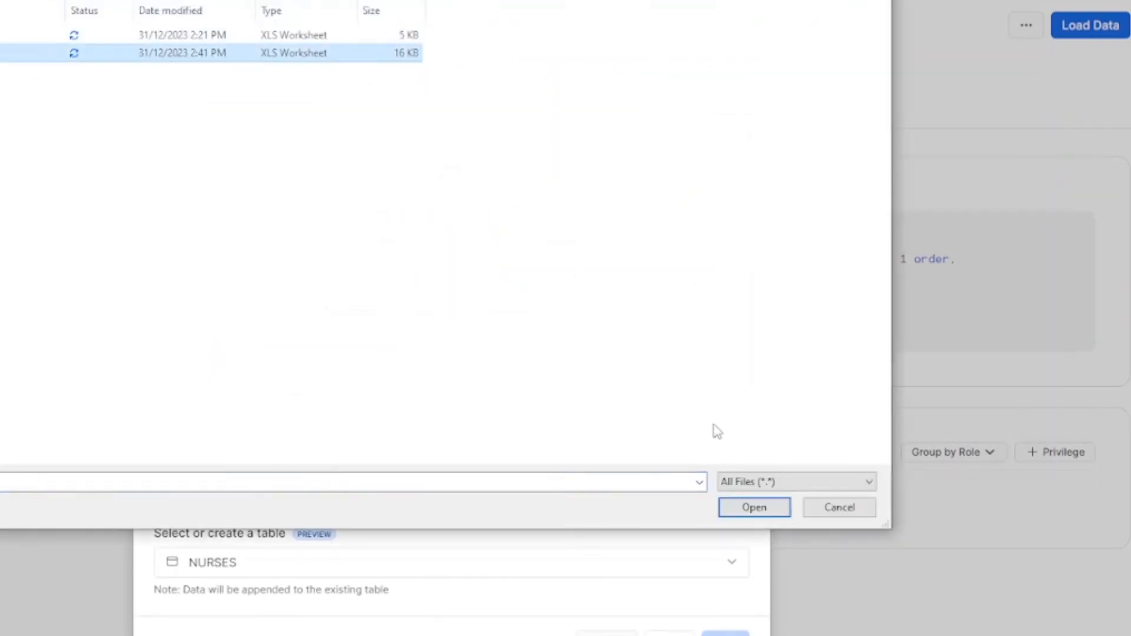
{"action": "left_click", "coordinate": [749, 507]}
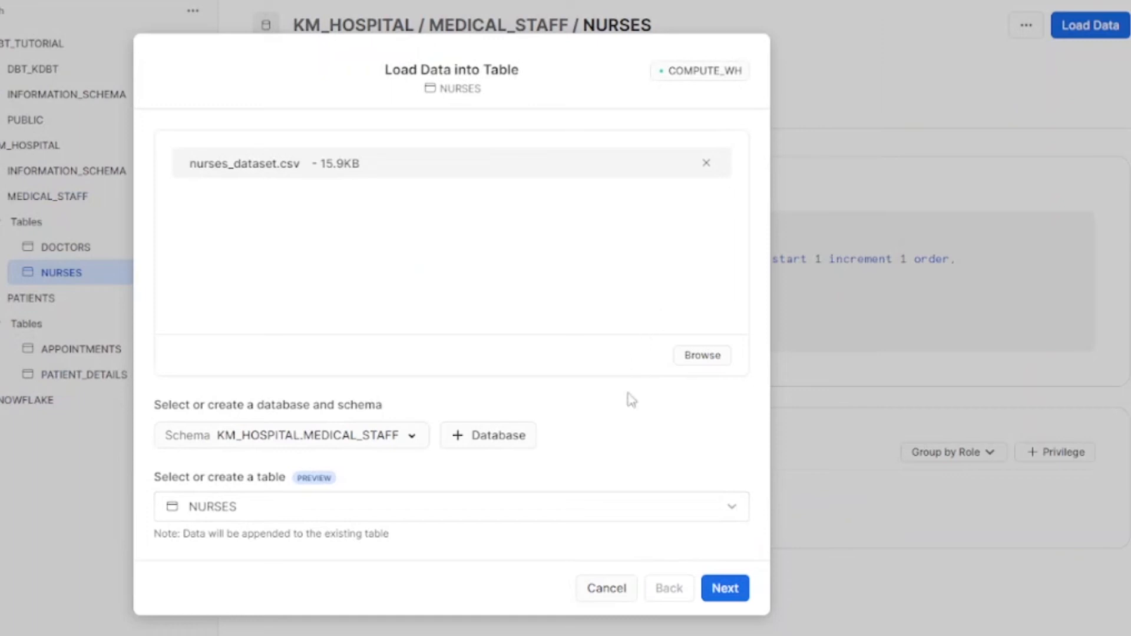
Step: Attempt the load into NURSES and dismiss the error rejecting 'Pending' as a Boolean
{"action": "left_click", "coordinate": [724, 590]}
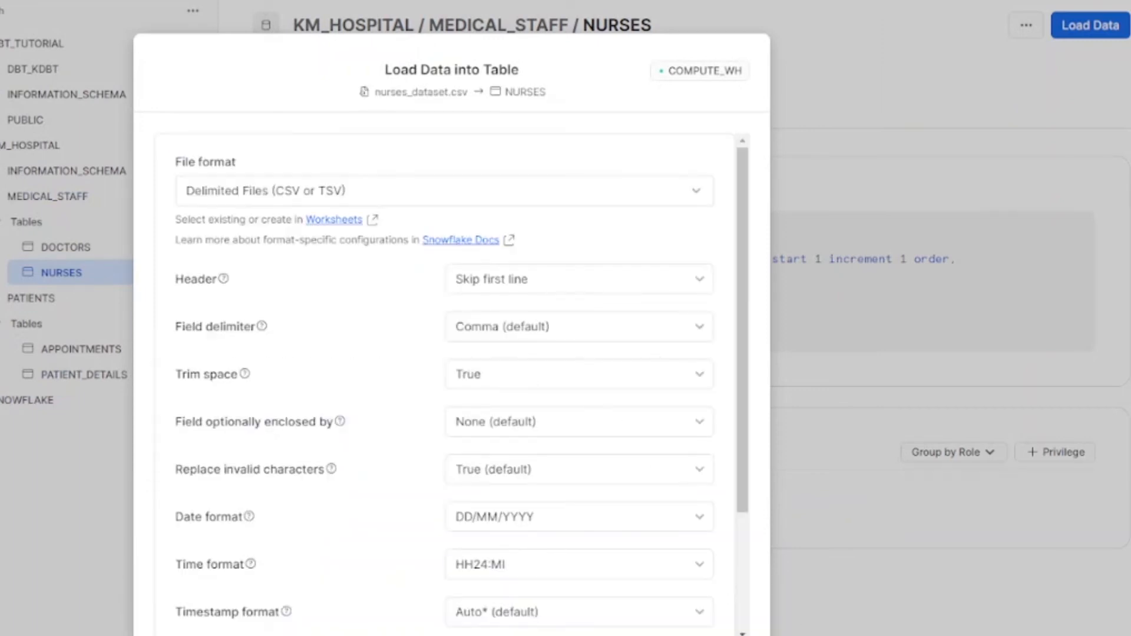
{"action": "left_click", "coordinate": [729, 635]}
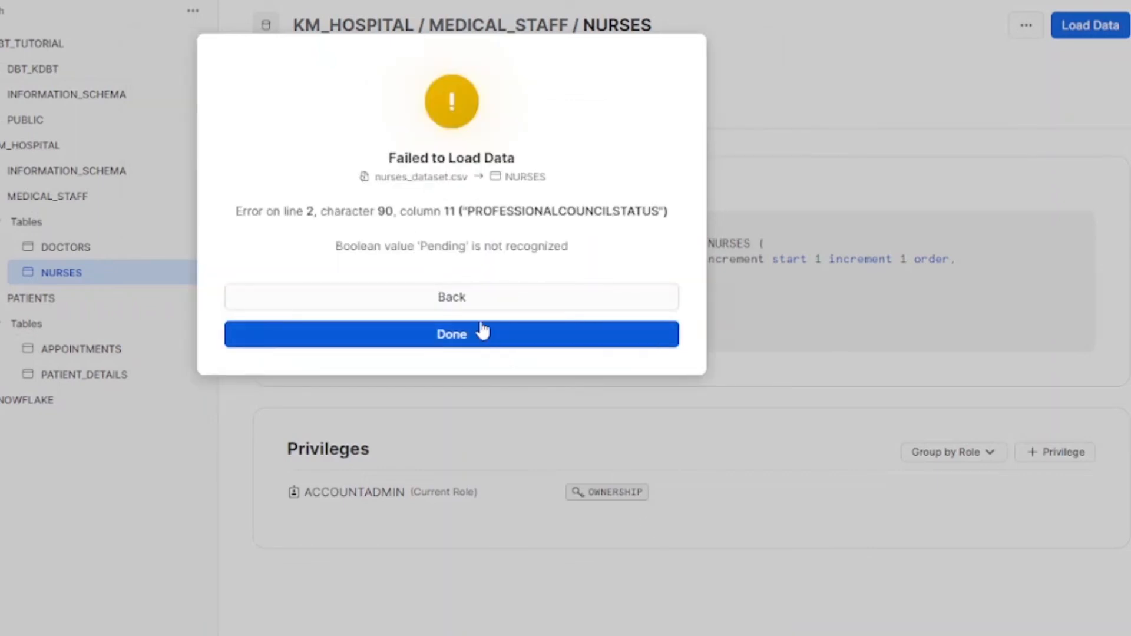
{"action": "left_click", "coordinate": [480, 298]}
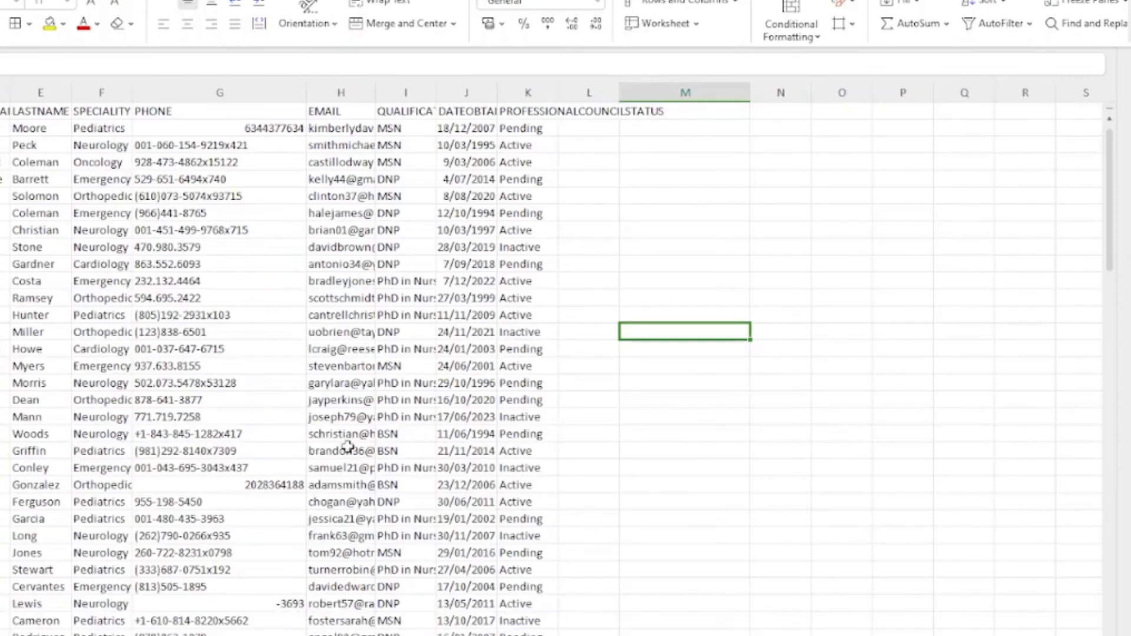
Step: In the nurses sheet, replace all 'Inactive' values with 0, matching entire cells
{"action": "left_click", "coordinate": [588, 247]}
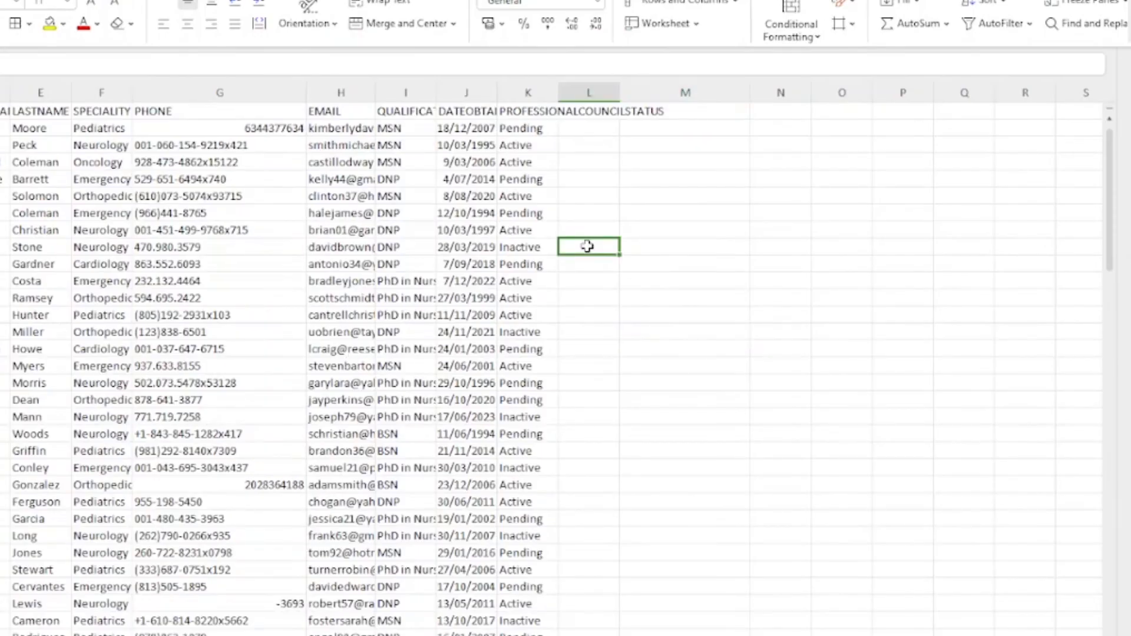
{"action": "key", "text": "ctrl+f"}
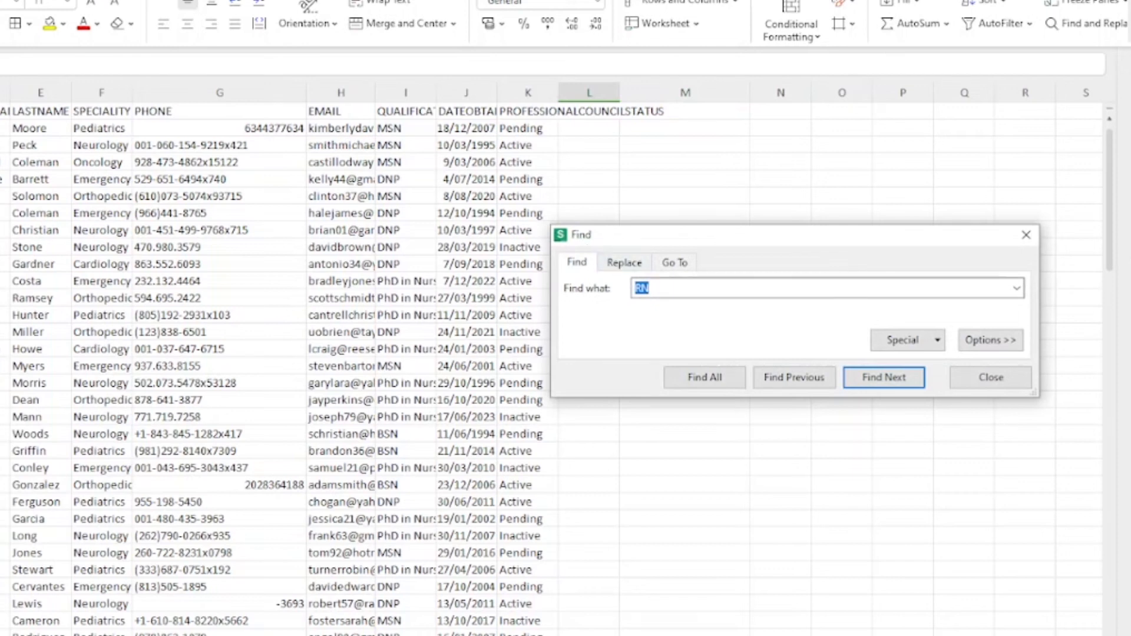
{"action": "key", "text": "ctrl+h"}
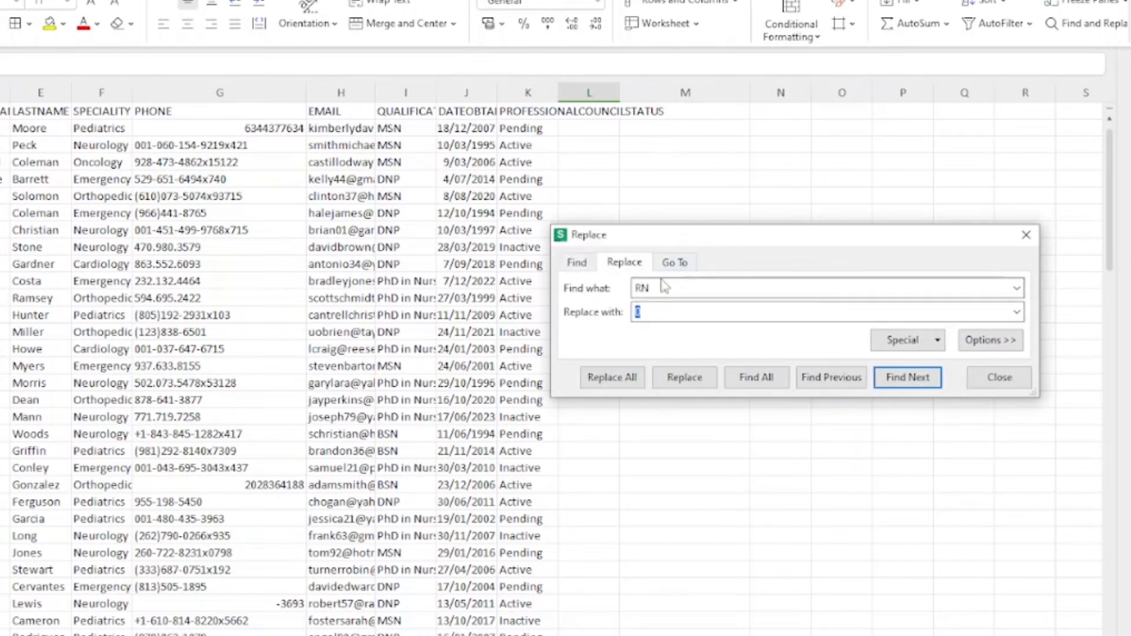
{"action": "double_click", "coordinate": [649, 287]}
{"action": "type", "text": "ive"}
{"action": "key", "text": "Return"}
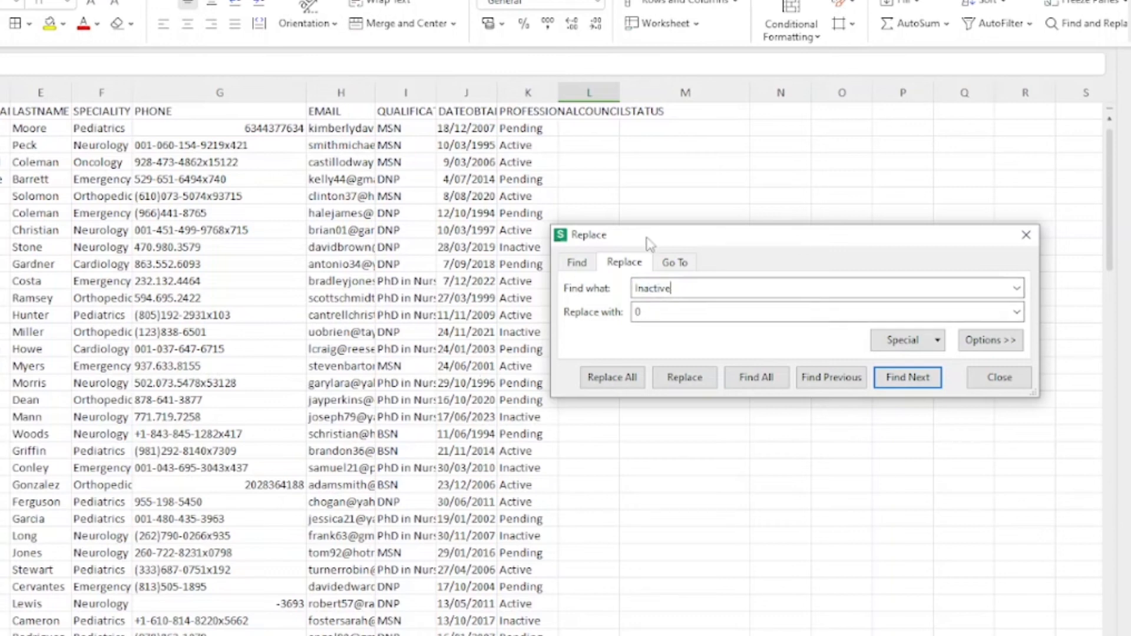
{"action": "left_click", "coordinate": [979, 342]}
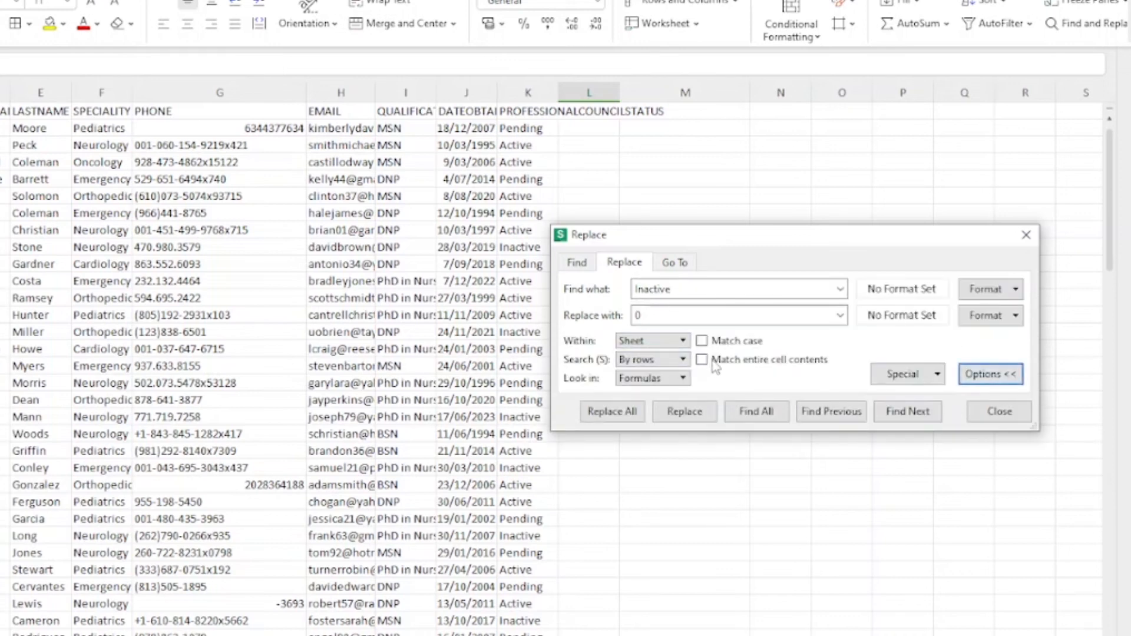
{"action": "left_click", "coordinate": [597, 411]}
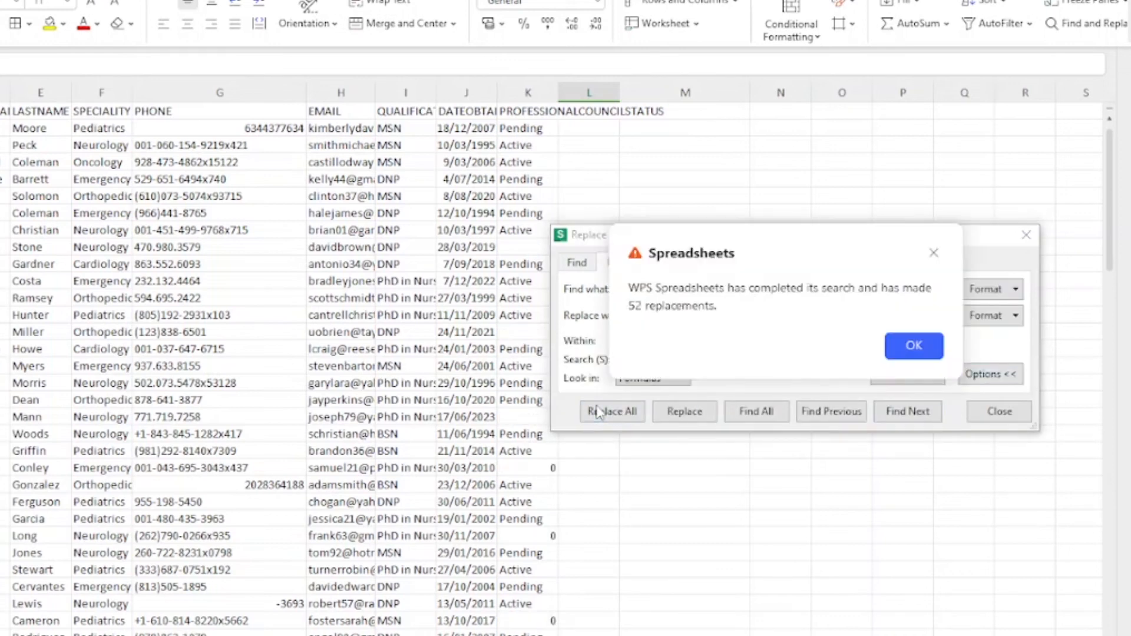
{"action": "left_click", "coordinate": [910, 346]}
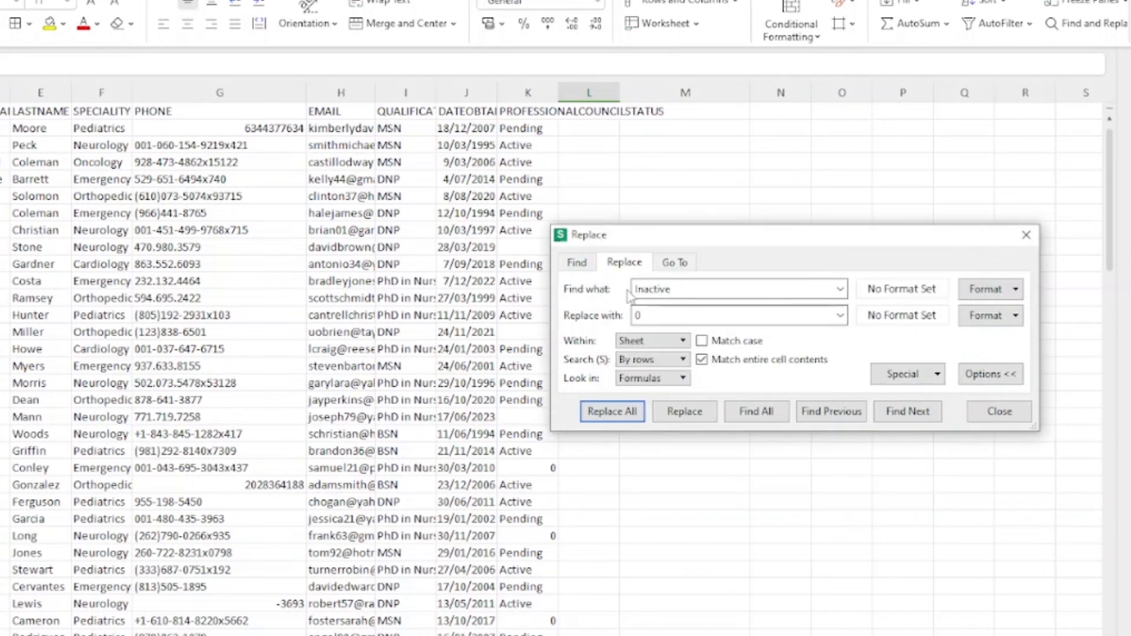
Step: Replace all 'Active' values with 1
{"action": "left_click_drag", "start_coordinate": [649, 290], "coordinate": [580, 291]}
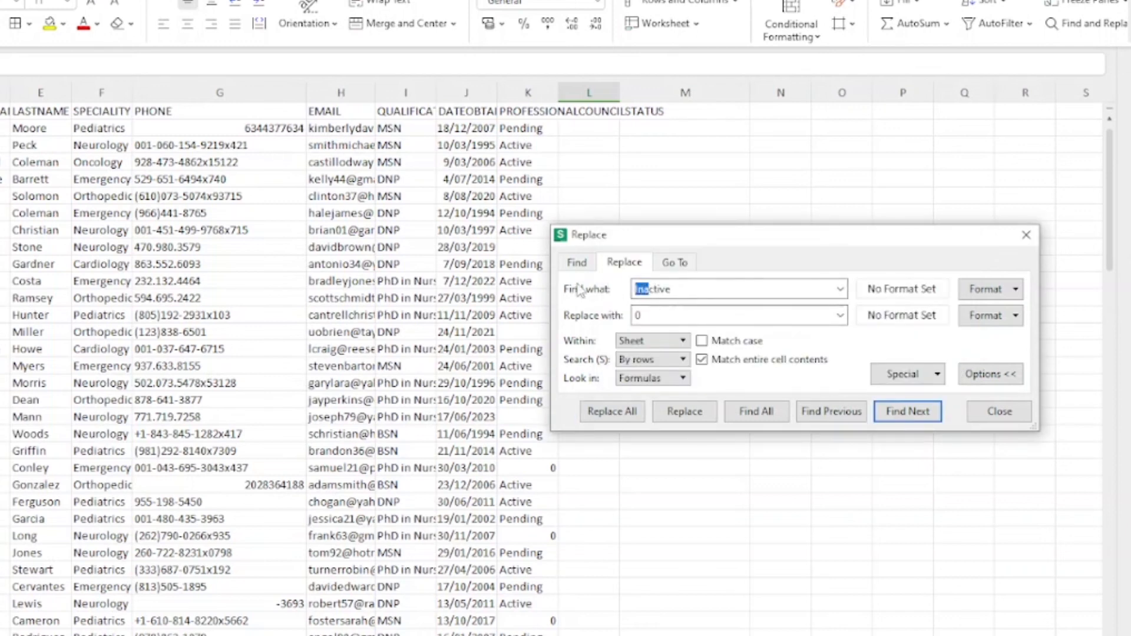
{"action": "type", "text": "a"}
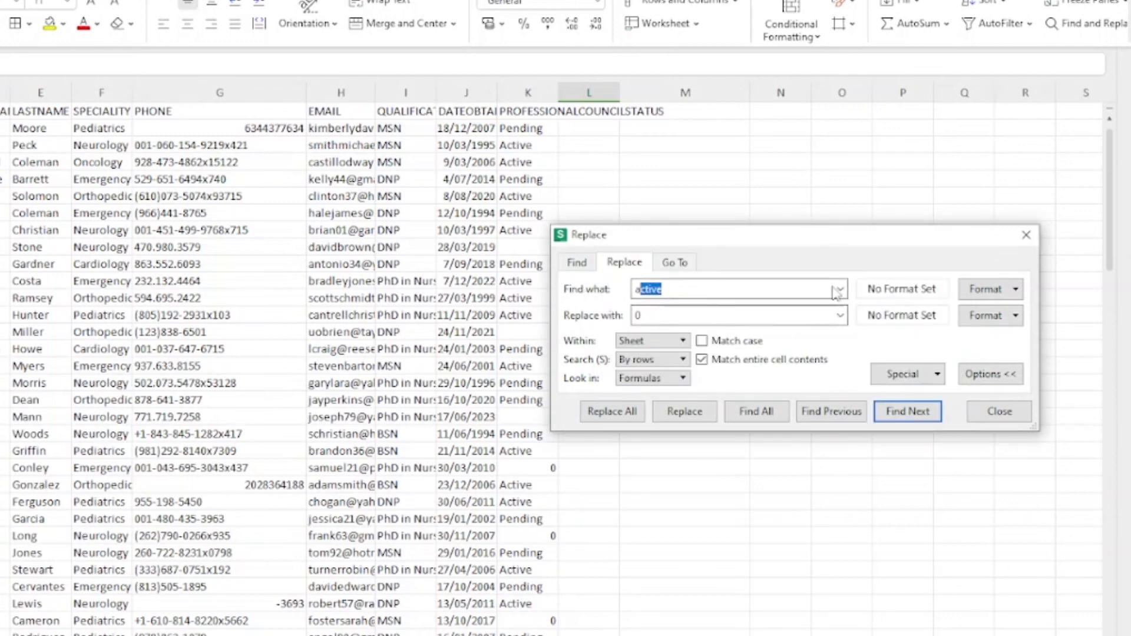
{"action": "left_click_drag", "start_coordinate": [652, 318], "coordinate": [634, 317]}
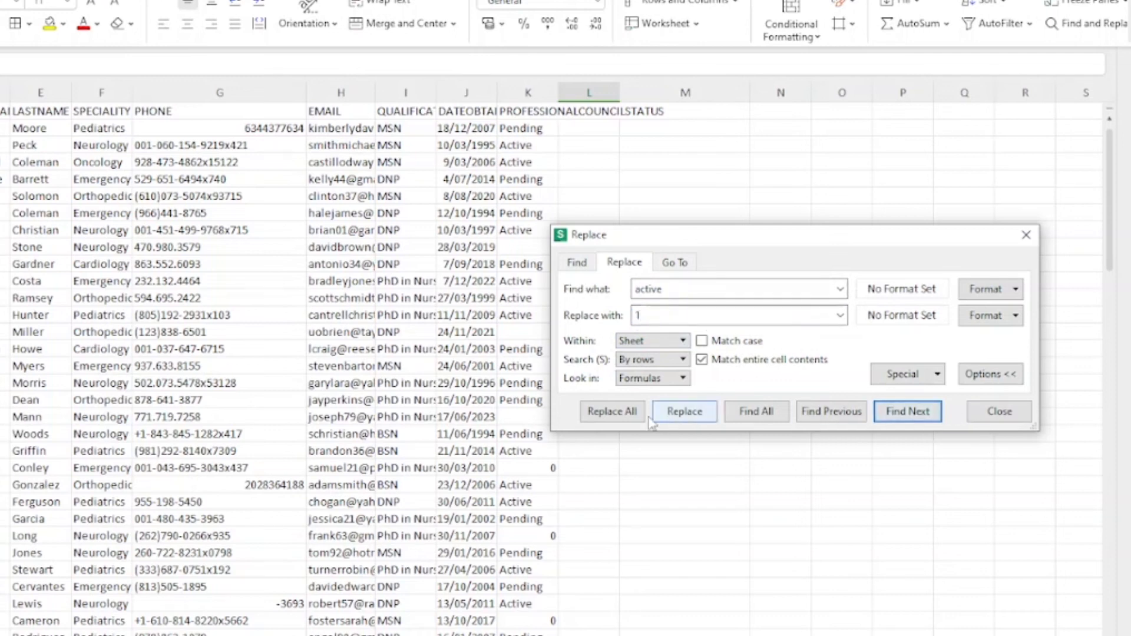
{"action": "left_click", "coordinate": [618, 415]}
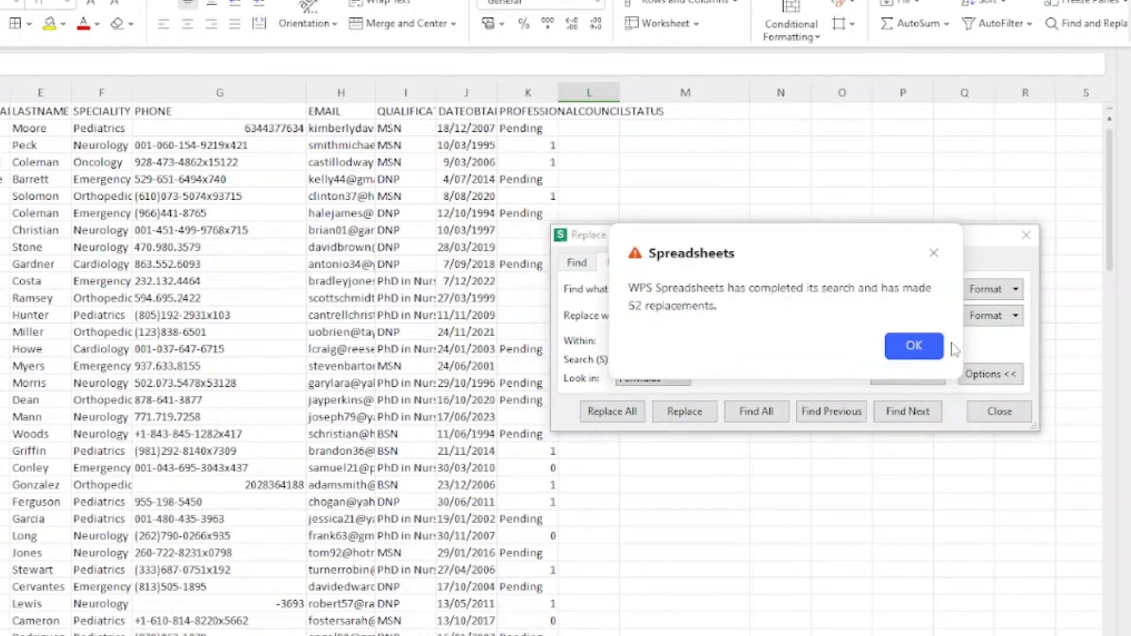
{"action": "left_click", "coordinate": [934, 348]}
Step: Replace all 'Pending' values with 1
{"action": "left_click_drag", "start_coordinate": [672, 289], "coordinate": [599, 288]}
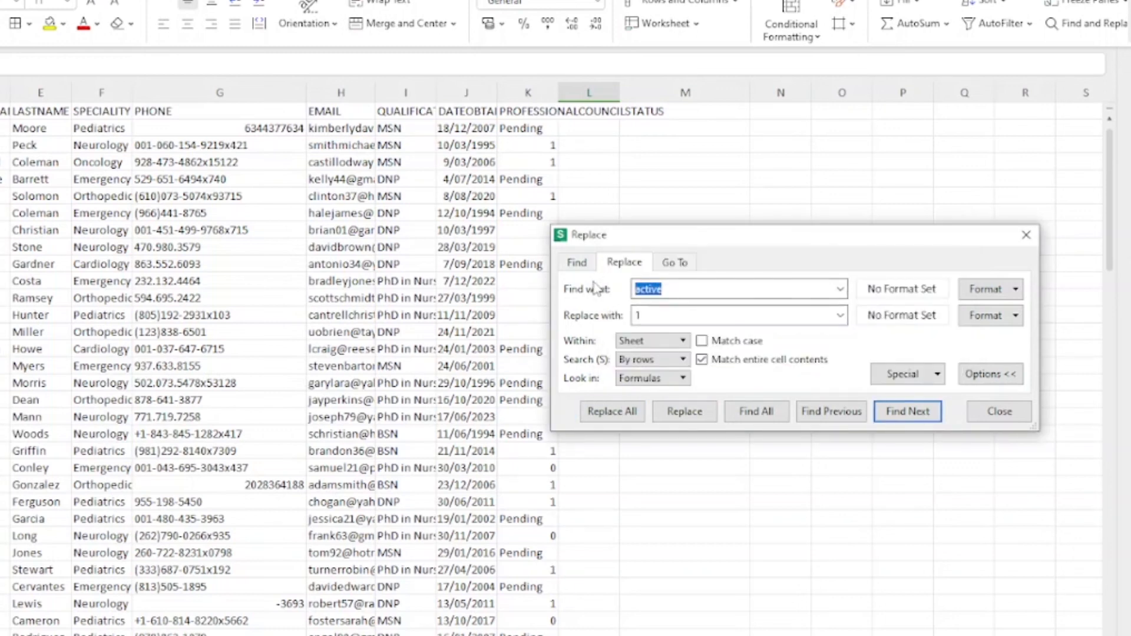
{"action": "type", "text": "Pending"}
{"action": "key", "text": "Right"}
{"action": "left_click_drag", "start_coordinate": [648, 317], "coordinate": [625, 318]}
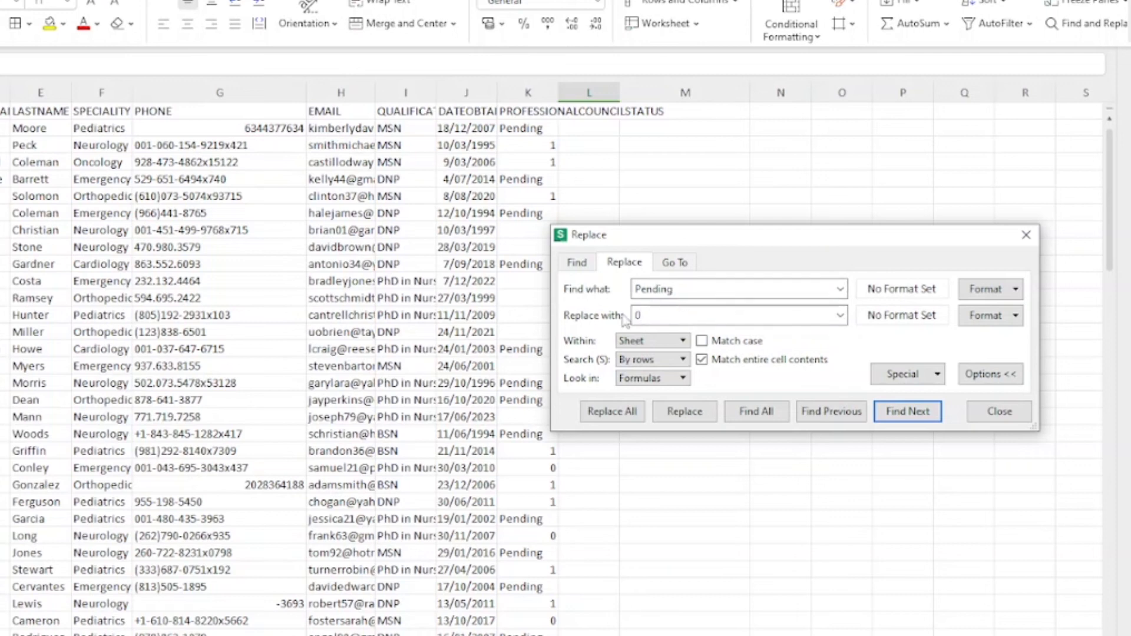
{"action": "type", "text": "0"}
{"action": "key", "text": "BackSpace"}
{"action": "left_click", "coordinate": [613, 411]}
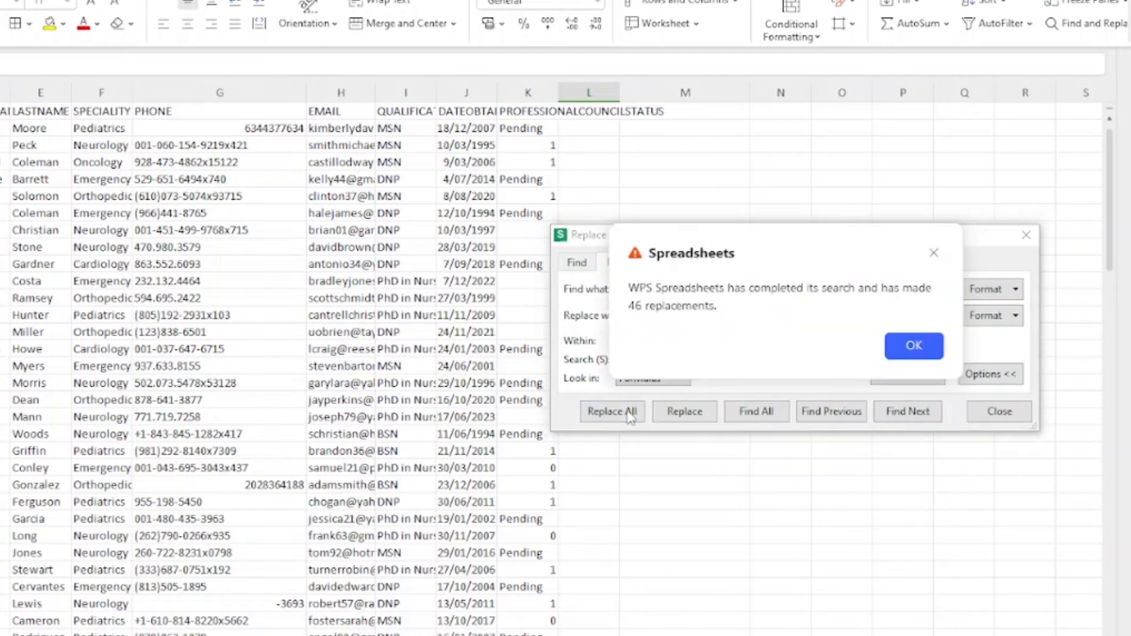
{"action": "left_click", "coordinate": [907, 349]}
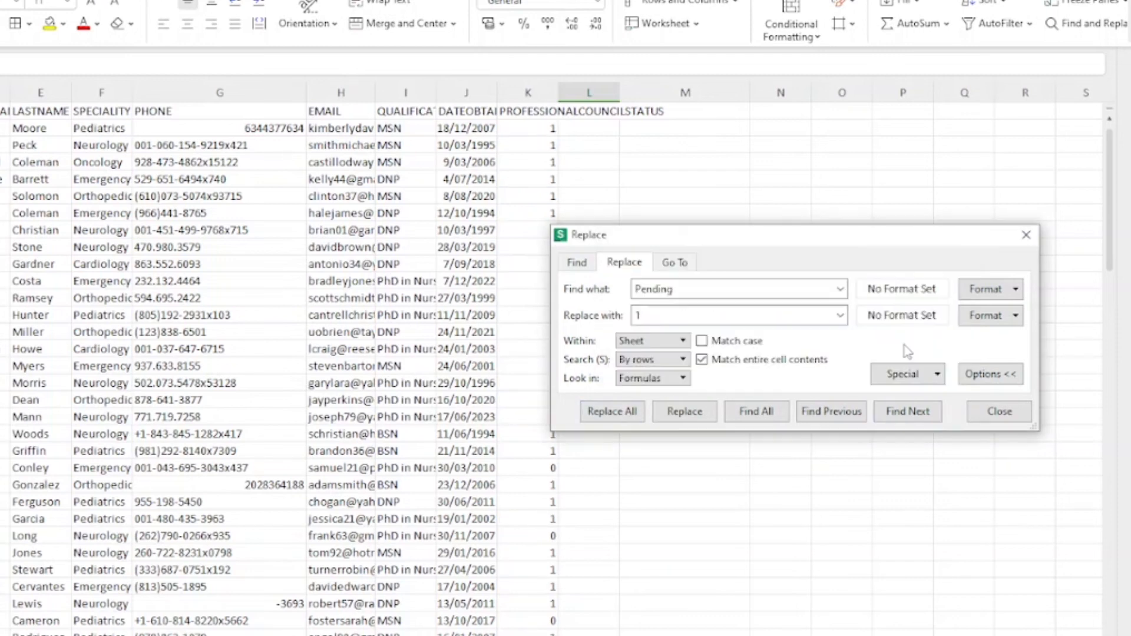
Step: Close Find and Replace and save the workbook, keeping its current file format
{"action": "left_click", "coordinate": [1005, 412]}
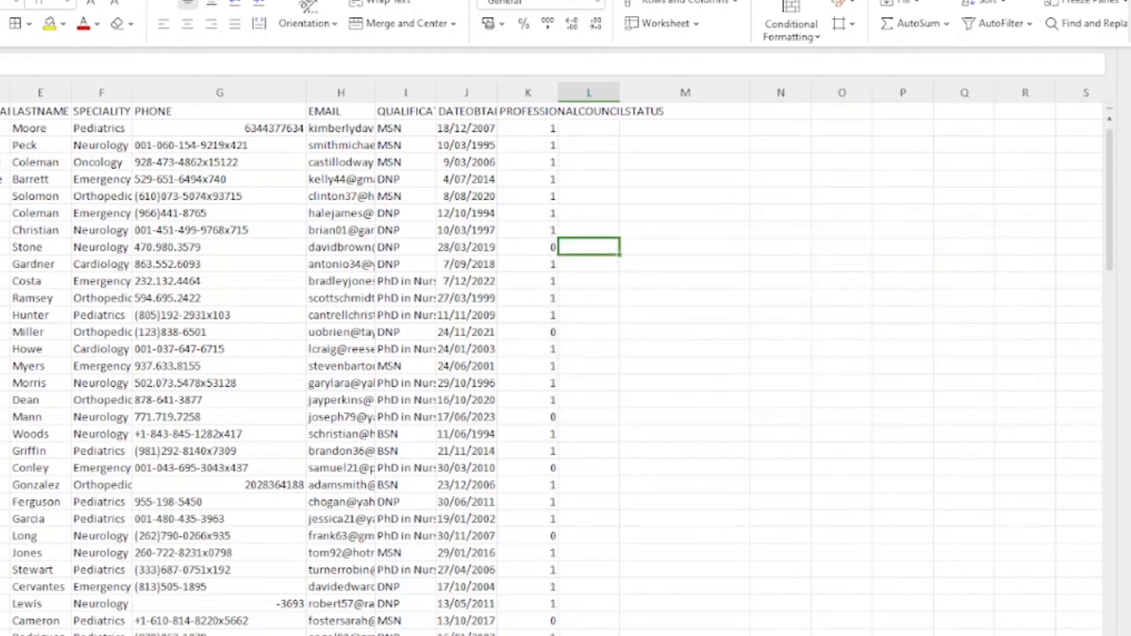
{"action": "key", "text": "ctrl+s"}
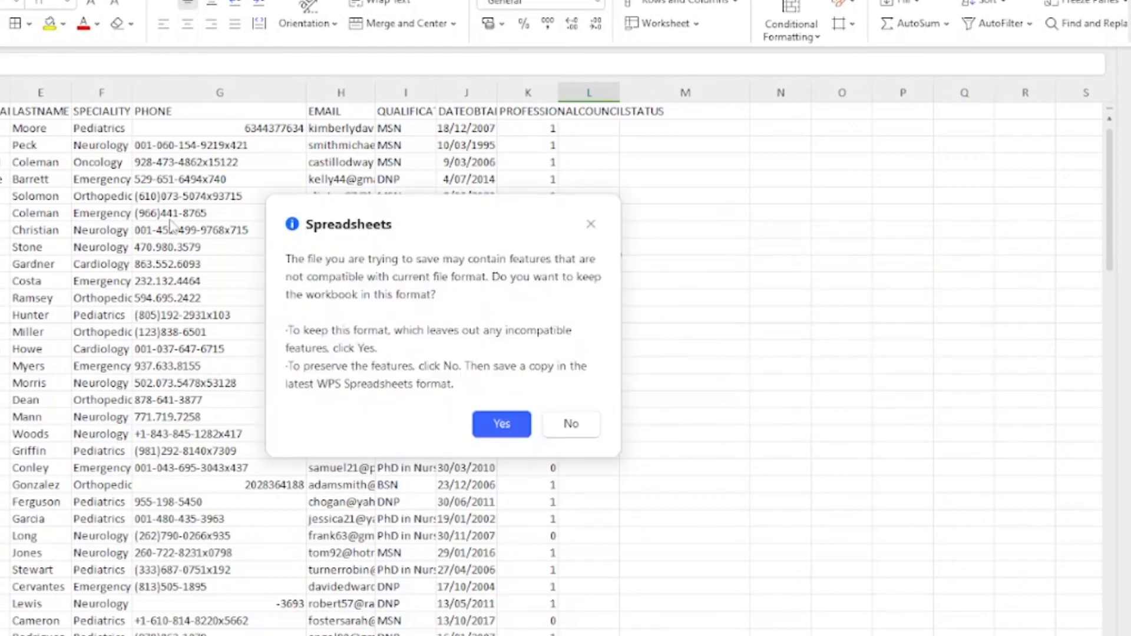
{"action": "left_click", "coordinate": [503, 424]}
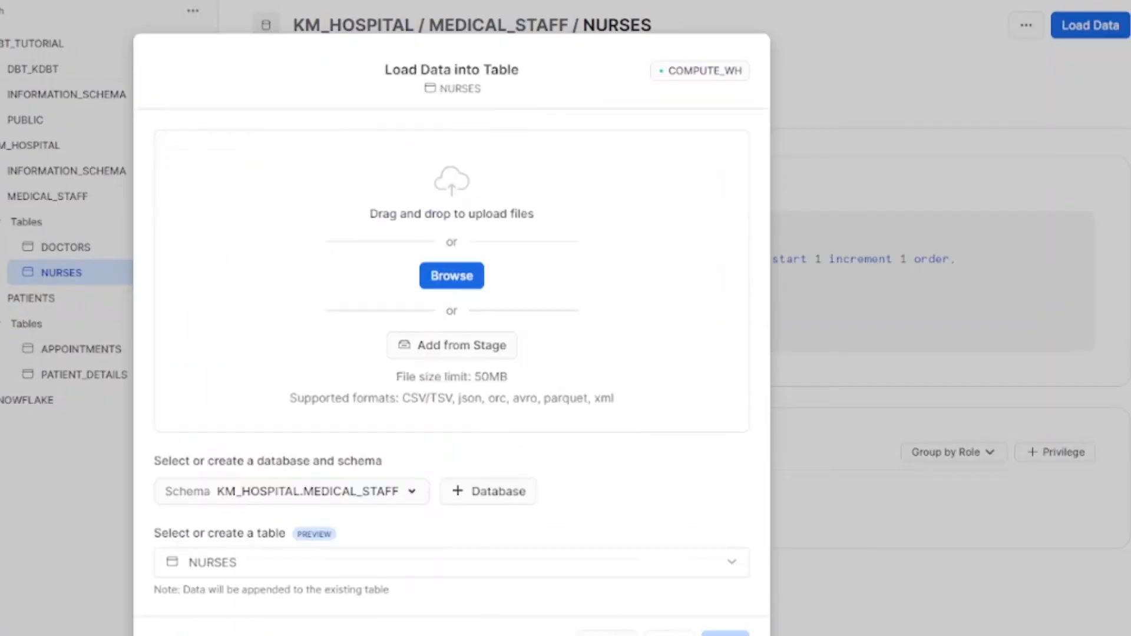
Step: Attach the cleaned nurses_dataset.csv in Load Data and load it into NURSES
{"action": "left_click", "coordinate": [458, 273]}
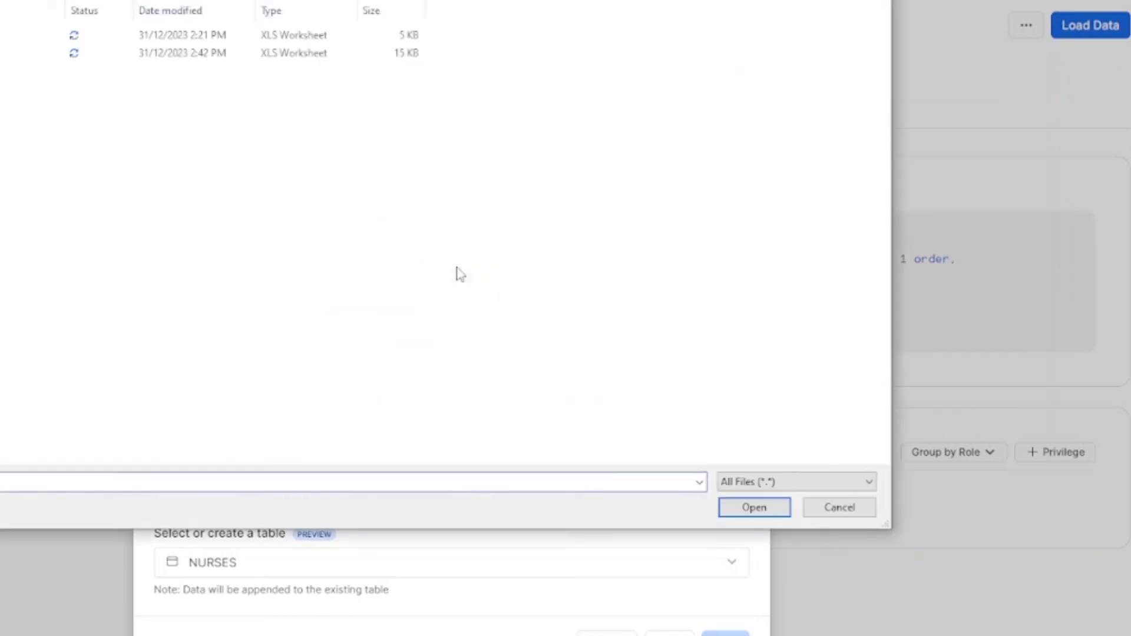
{"action": "left_click", "coordinate": [154, 53]}
{"action": "left_click", "coordinate": [754, 508]}
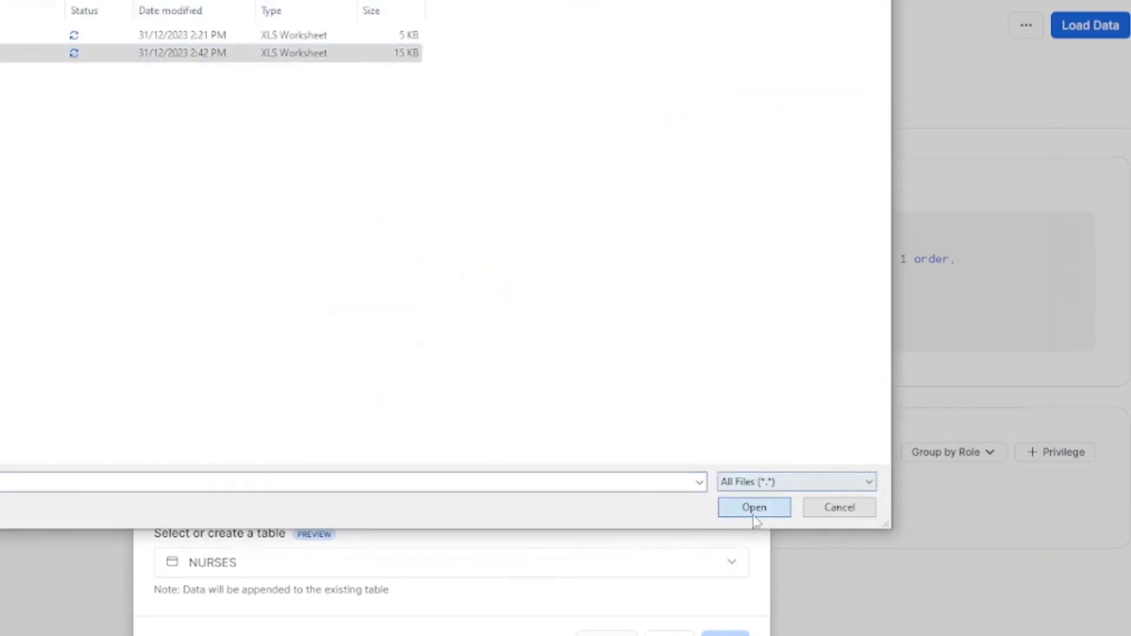
{"action": "left_click", "coordinate": [725, 588]}
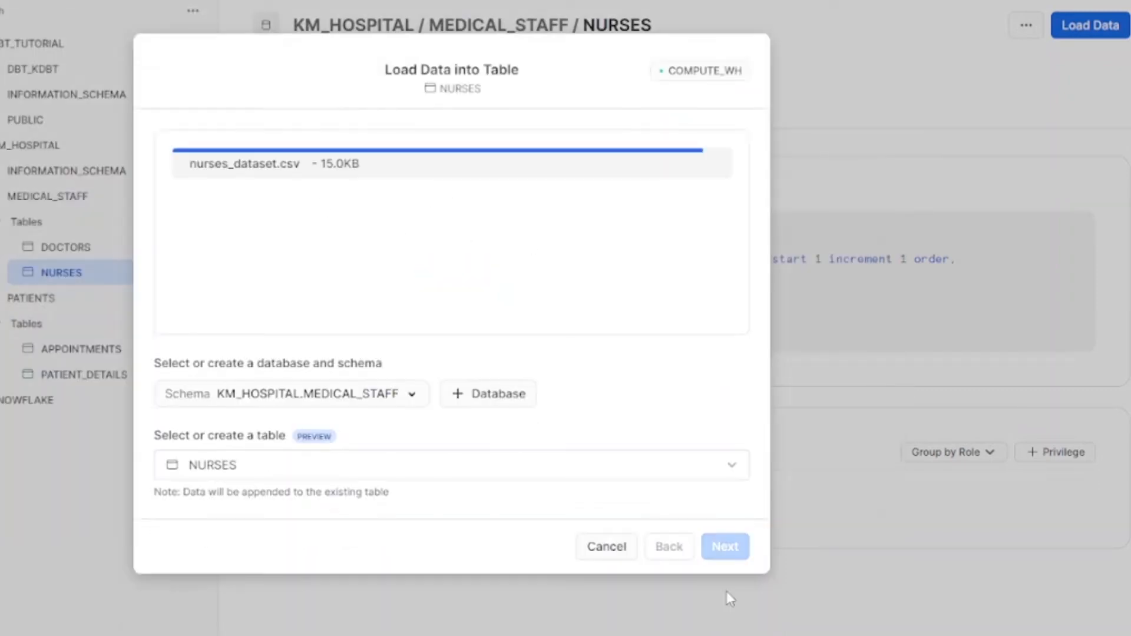
{"action": "scroll", "coordinate": [727, 576], "scroll_direction": "down", "scroll_amount": 3}
{"action": "left_click", "coordinate": [725, 634]}
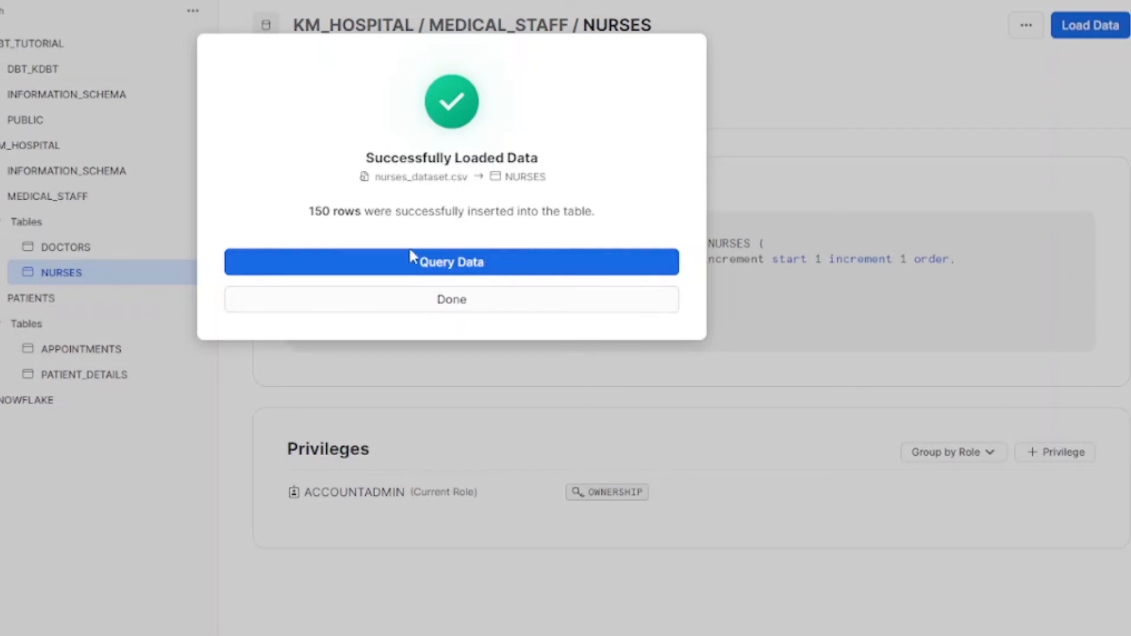
Step: Dismiss the success message and scroll through the NURSES data preview
{"action": "left_click", "coordinate": [467, 305]}
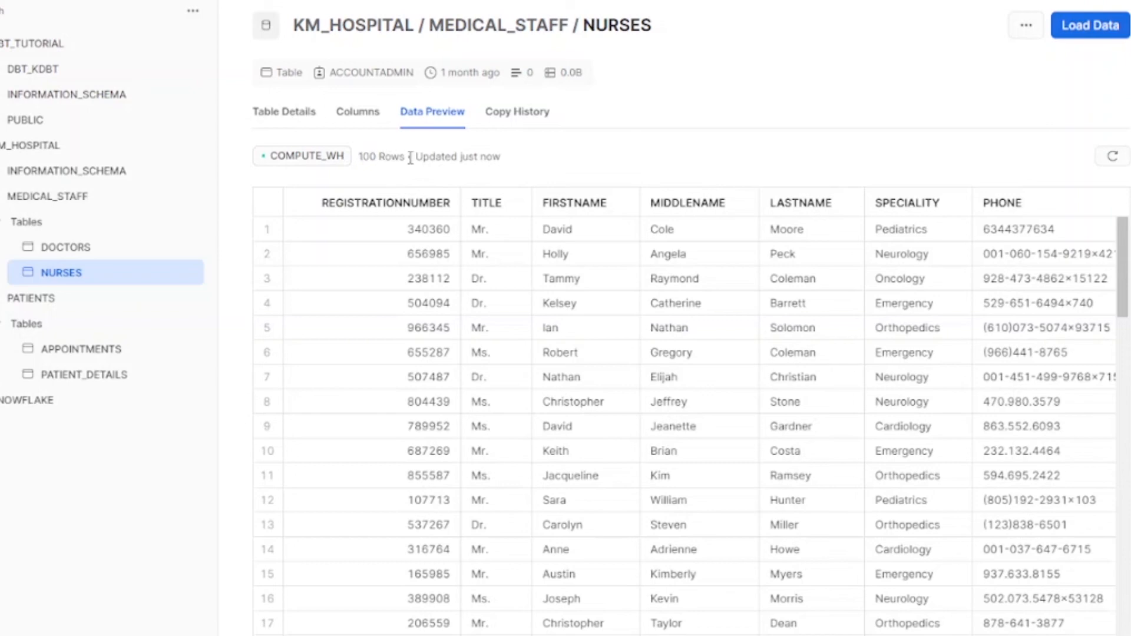
{"action": "scroll", "coordinate": [451, 421], "scroll_direction": "down", "scroll_amount": 20}
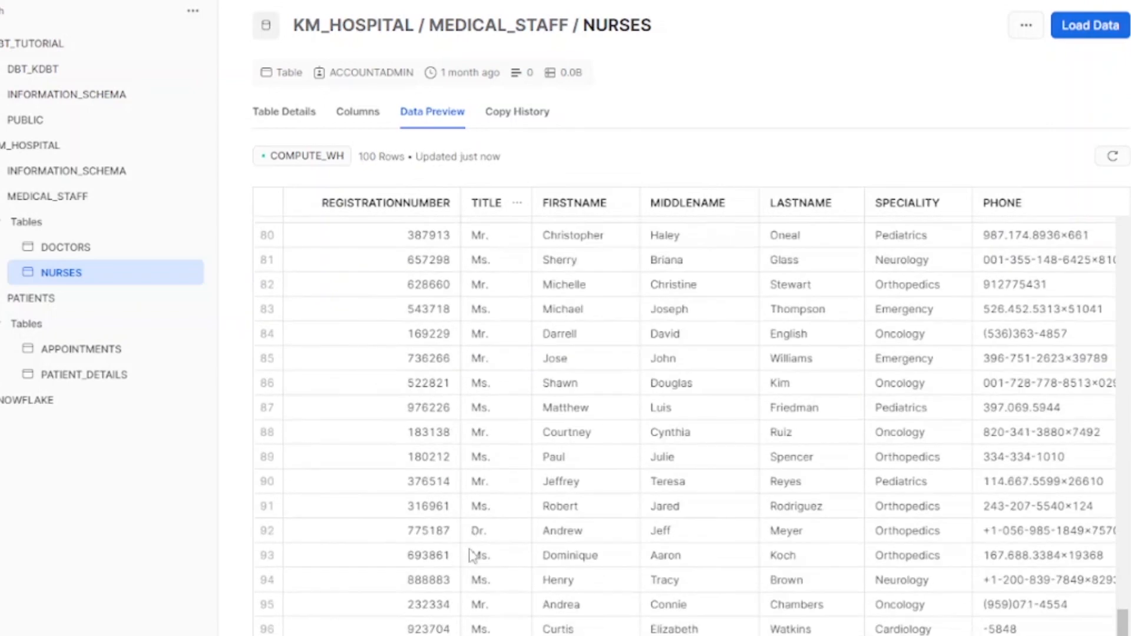
{"action": "scroll", "coordinate": [519, 580], "scroll_direction": "up", "scroll_amount": 7}
{"action": "scroll", "coordinate": [518, 581], "scroll_direction": "up", "scroll_amount": 20}
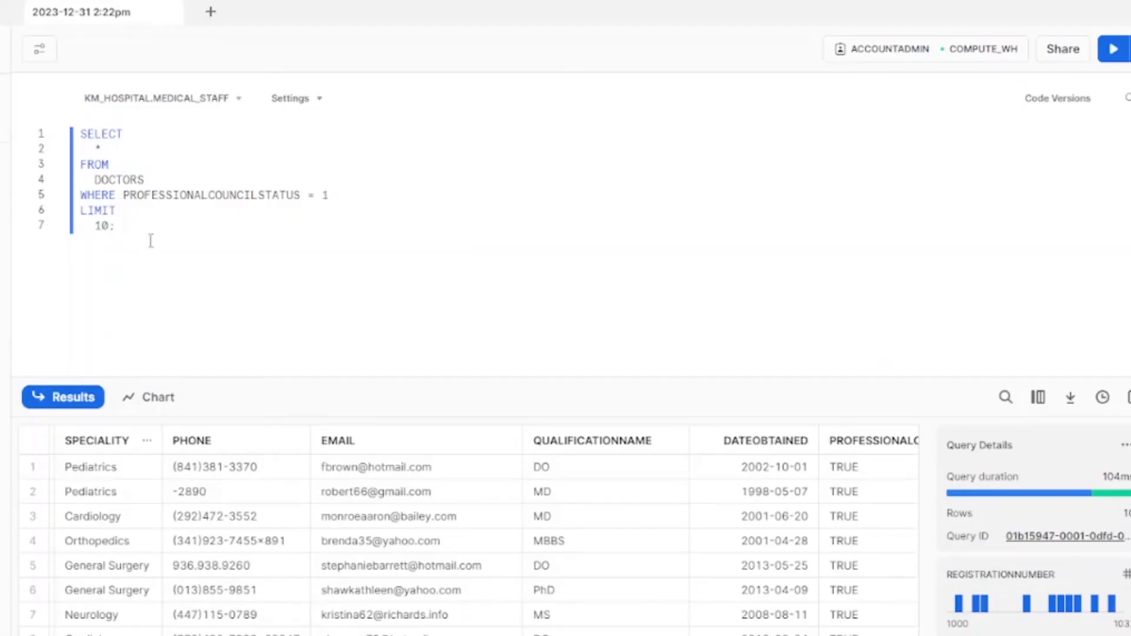
Step: Replace the worksheet query with 'SELECT QOUNT(*) FROM' and locate KM_HOSPITAL.MEDICAL_STAFF's NURSES table
{"action": "left_click_drag", "start_coordinate": [150, 238], "coordinate": [30, 70]}
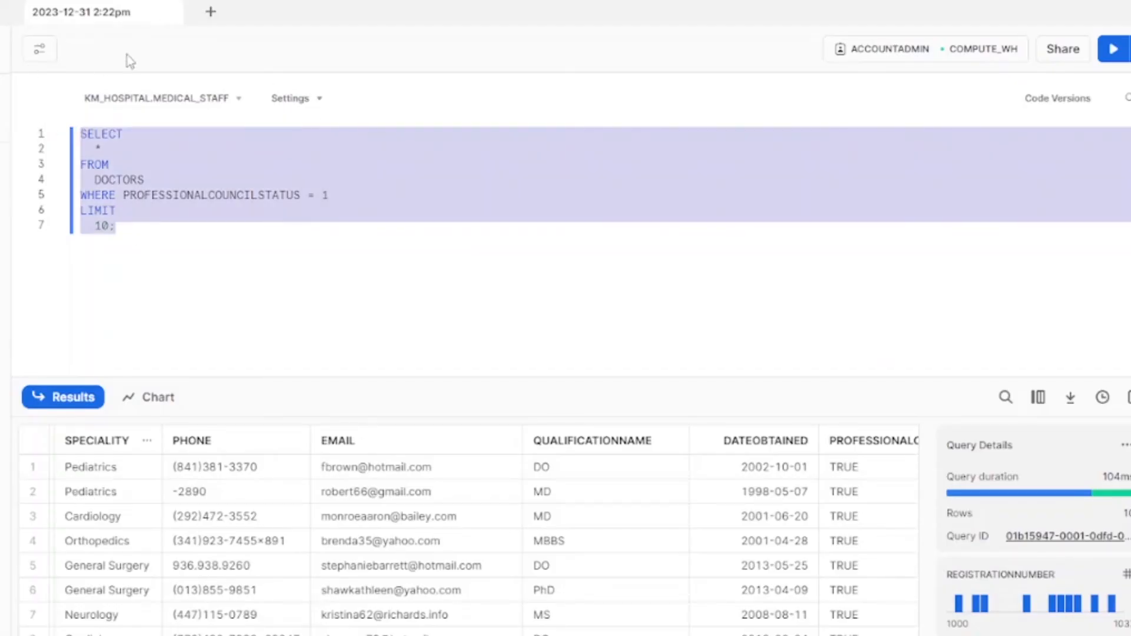
{"action": "type", "text": "SELECT Q"}
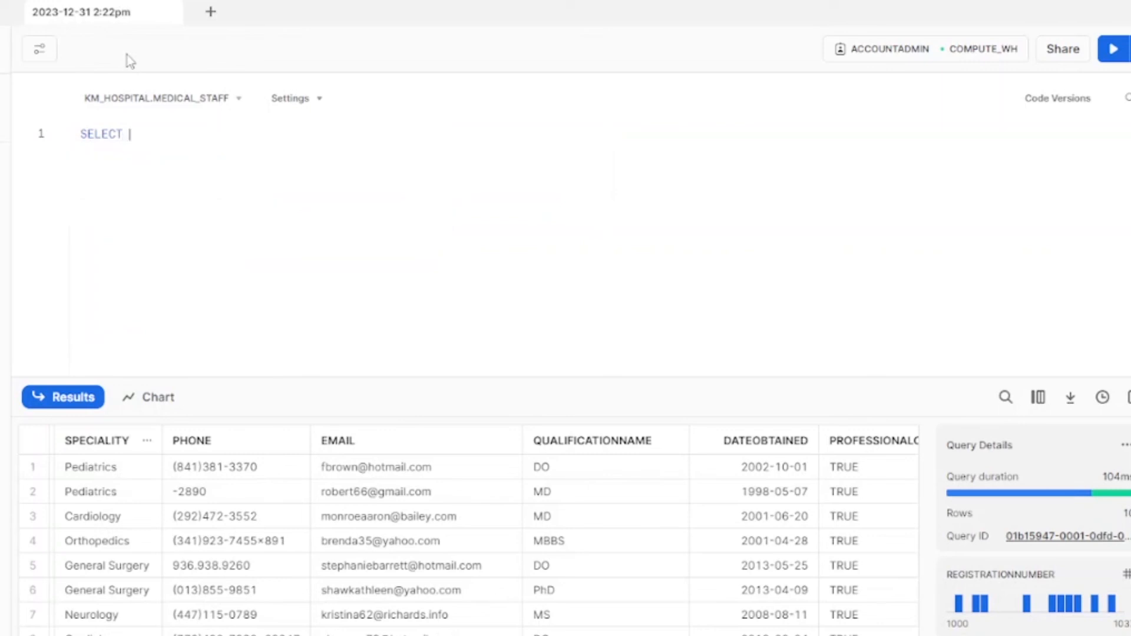
{"action": "type", "text": "OUNT("}
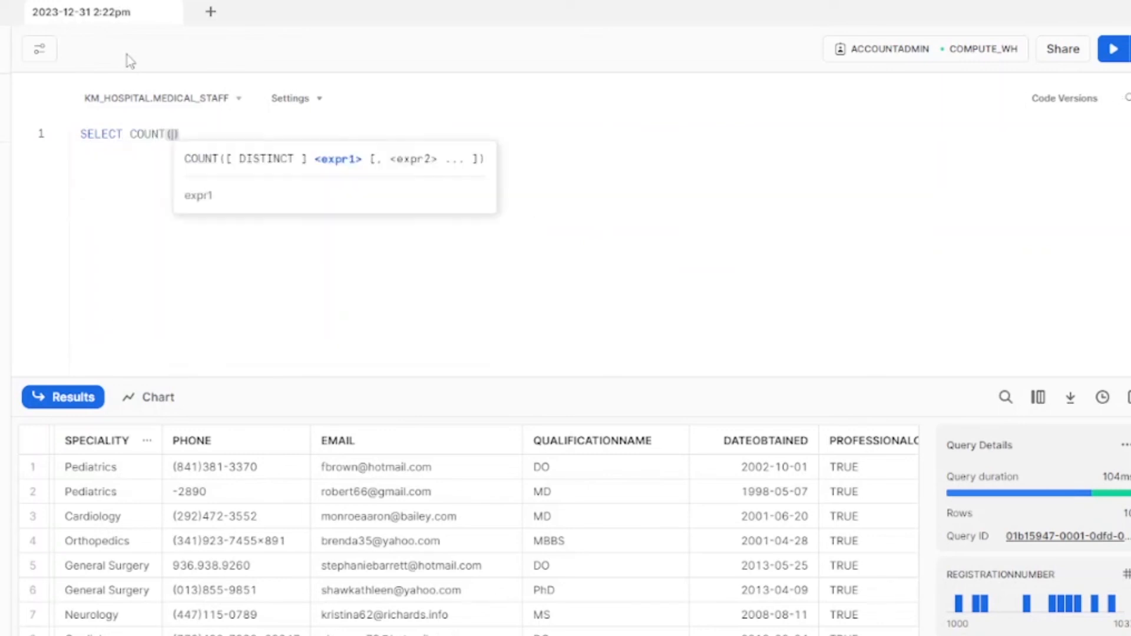
{"action": "type", "text": "*) FR"}
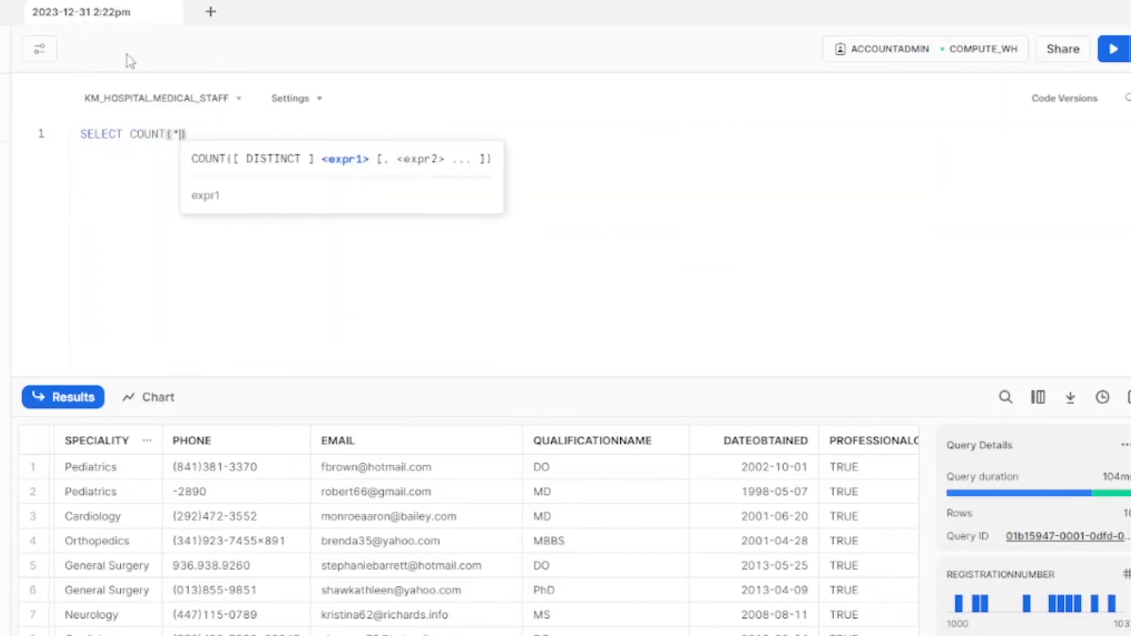
{"action": "type", "text": "OM"}
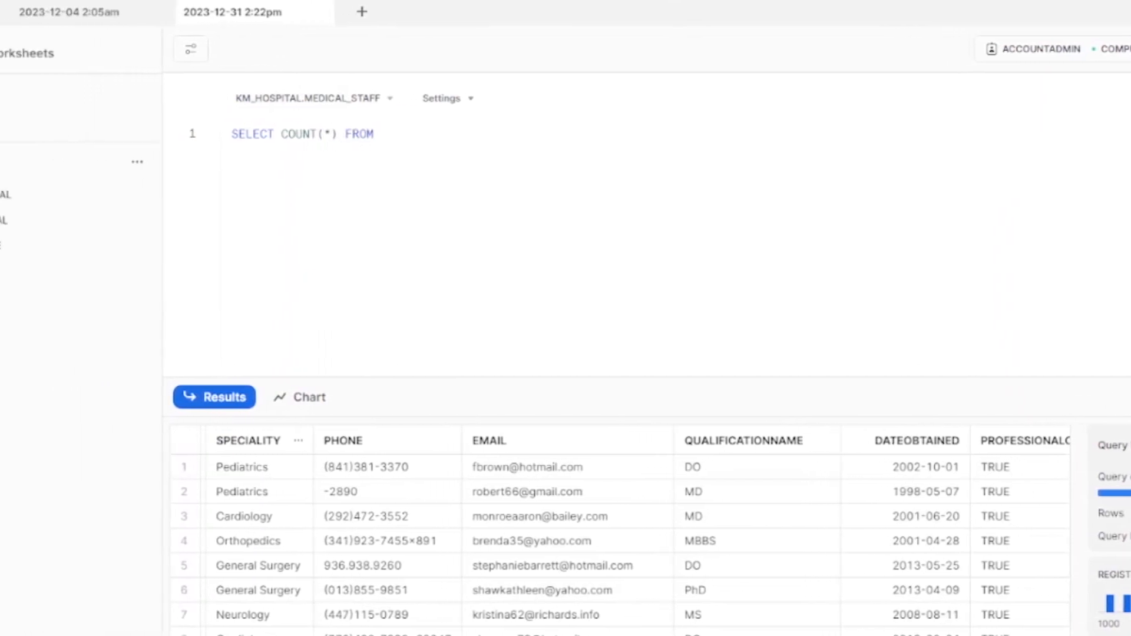
{"action": "left_click", "coordinate": [20, 220]}
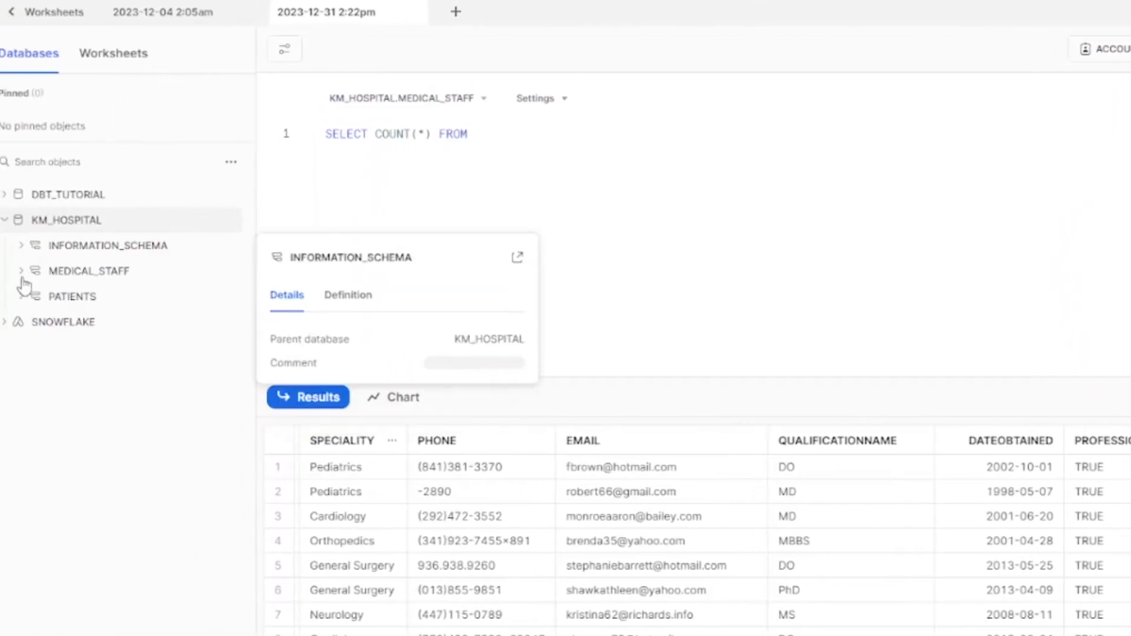
{"action": "left_click", "coordinate": [36, 270]}
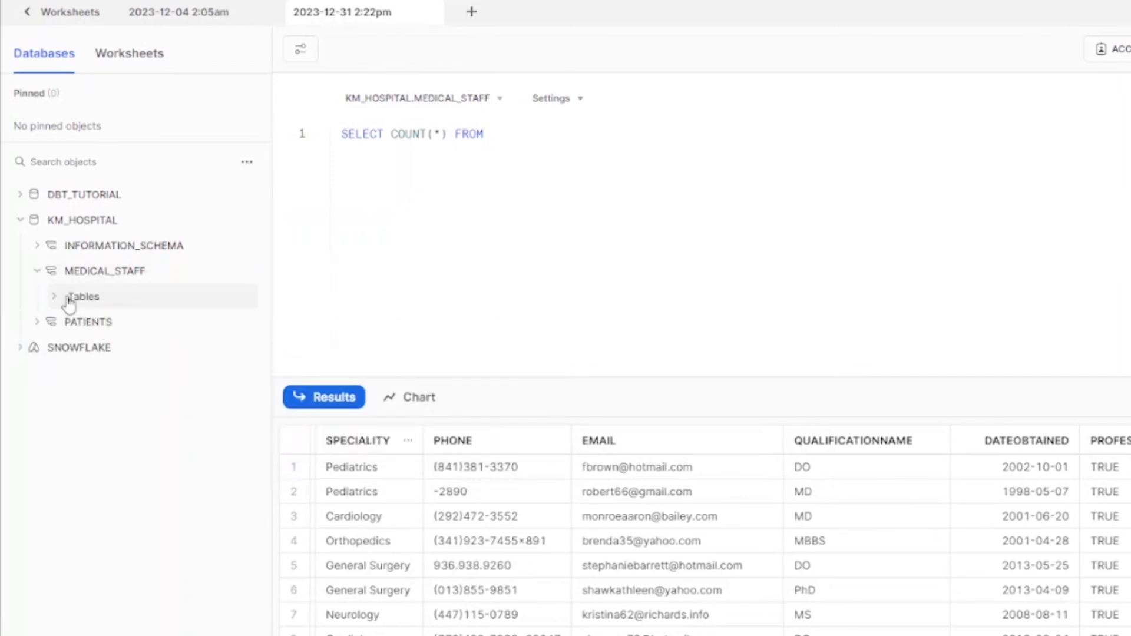
{"action": "left_click", "coordinate": [65, 300]}
{"action": "left_click", "coordinate": [121, 349]}
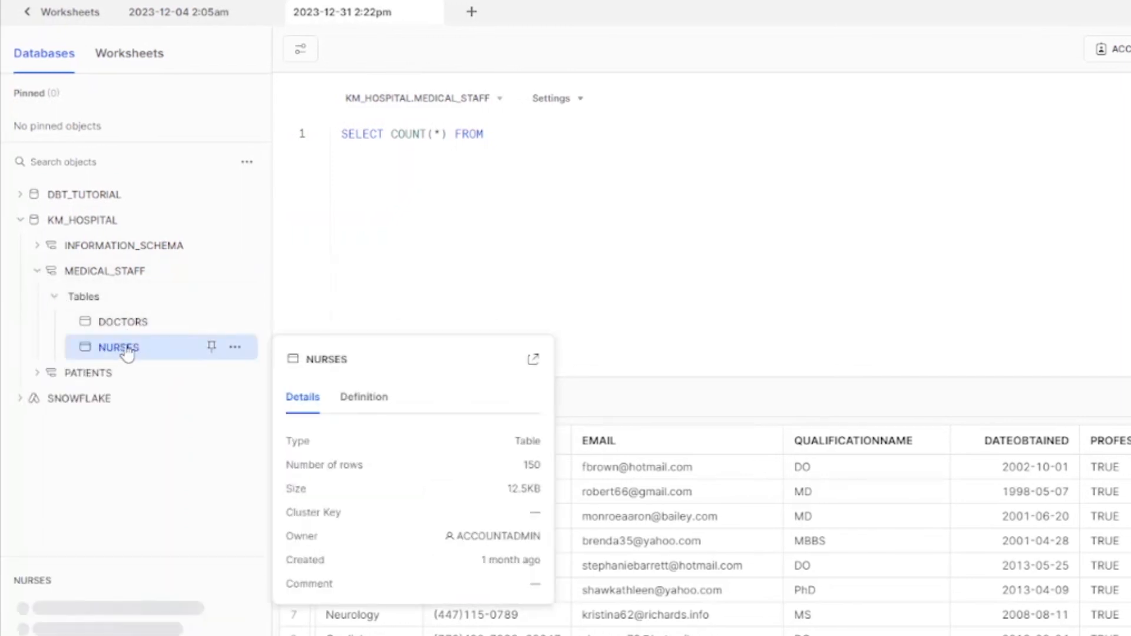
{"action": "left_click", "coordinate": [248, 511]}
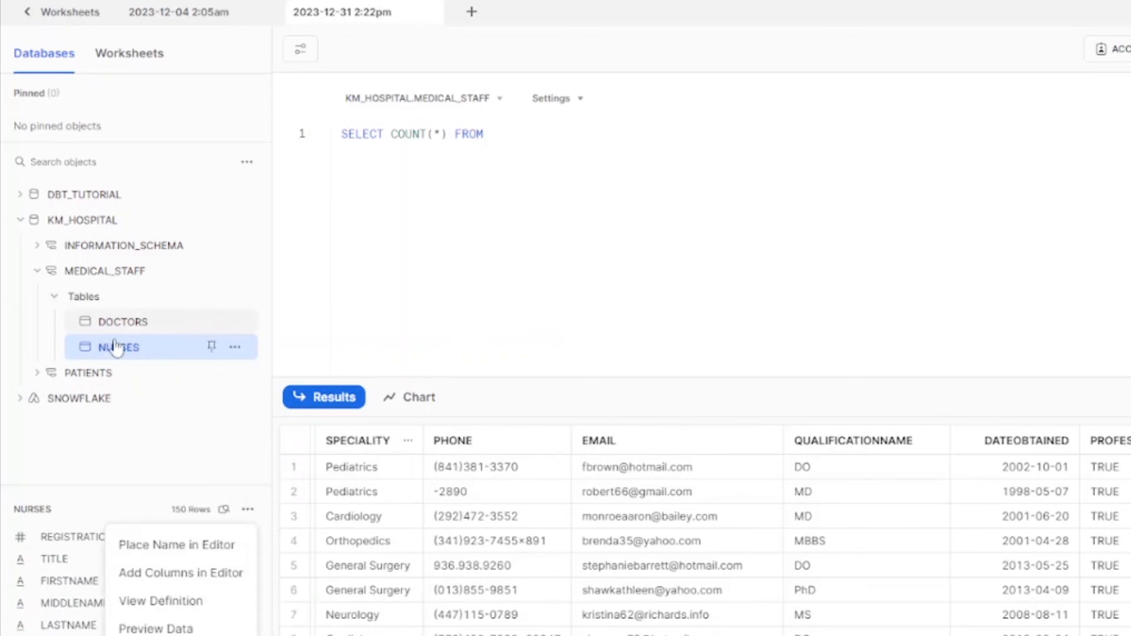
Step: Set the worksheet context to database DBT_TUTORIAL and schema DBT_KDBT
{"action": "mouse_move", "coordinate": [139, 318]}
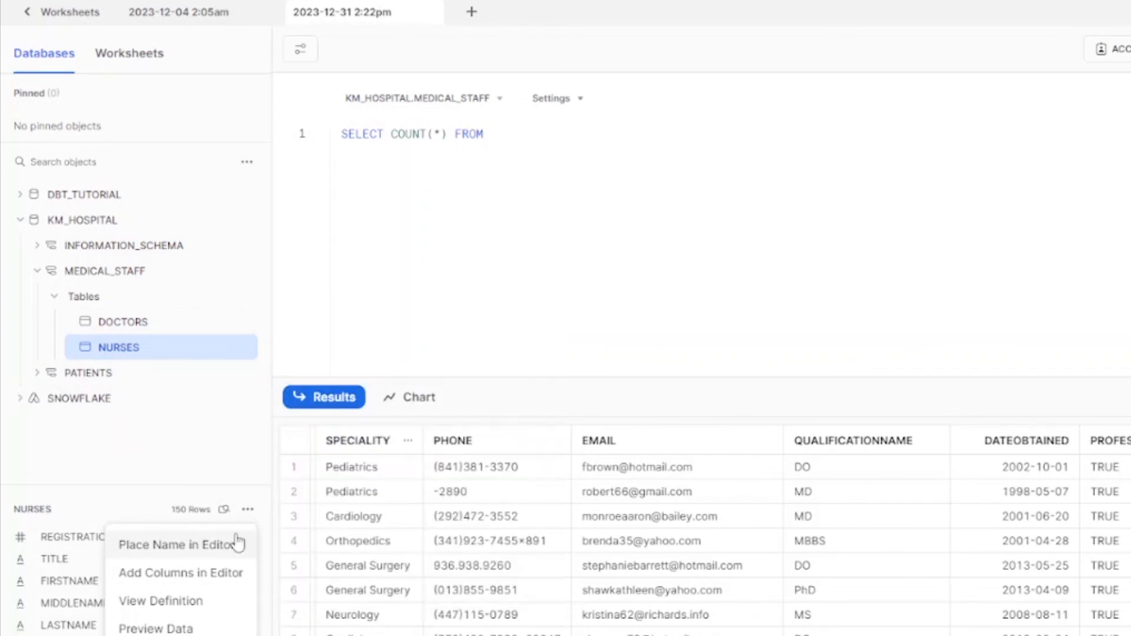
{"action": "left_click", "coordinate": [502, 108]}
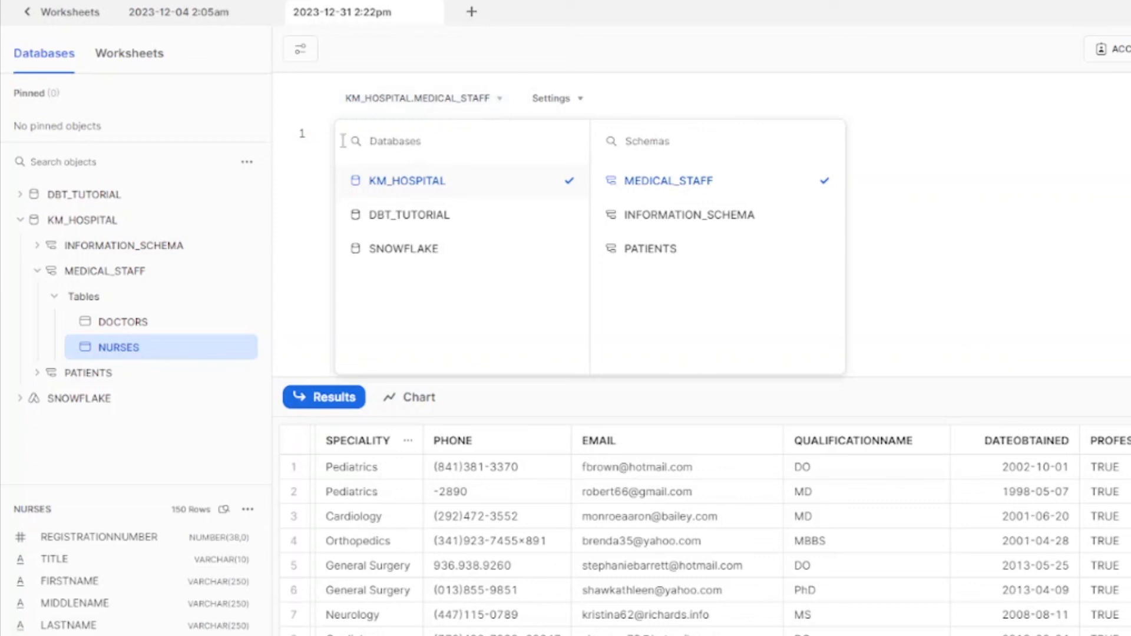
{"action": "left_click", "coordinate": [417, 221]}
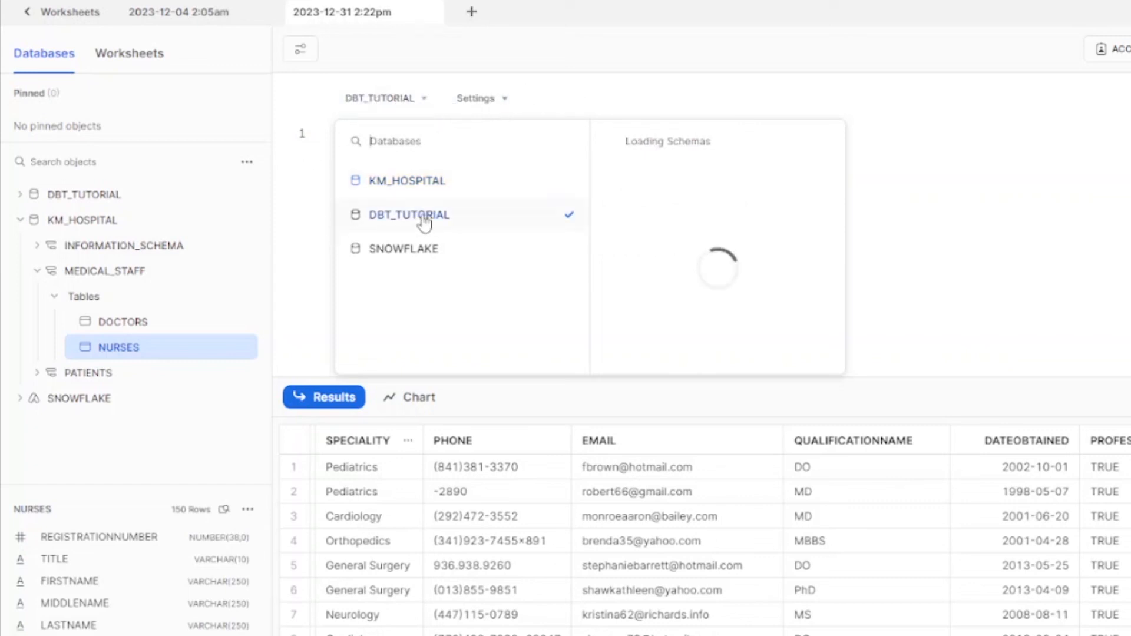
{"action": "left_click", "coordinate": [650, 217]}
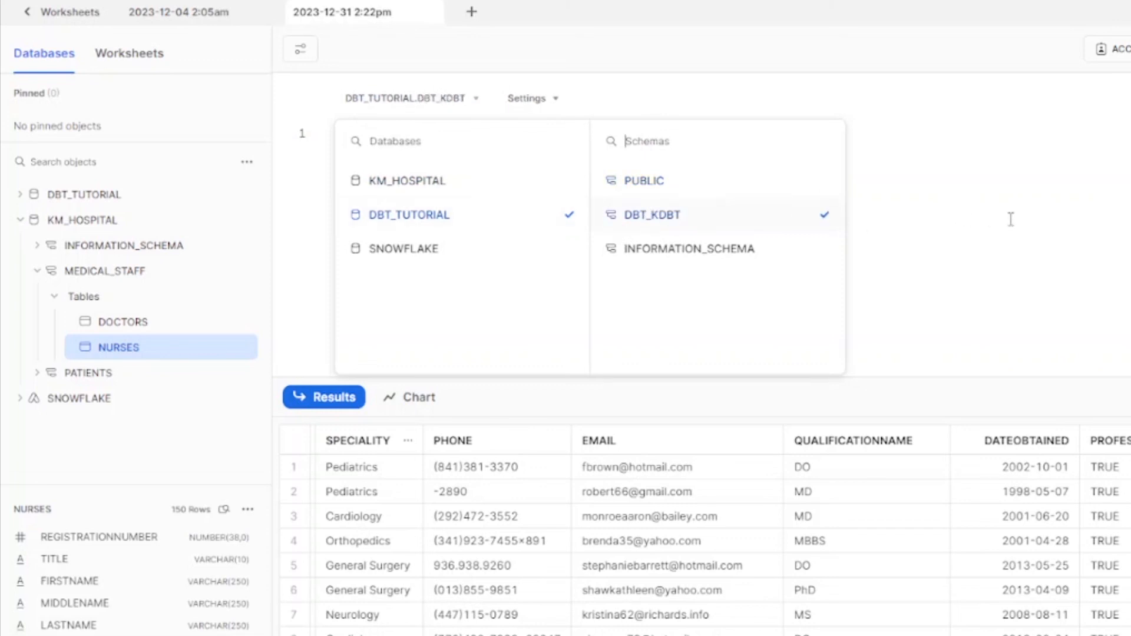
{"action": "left_click", "coordinate": [1010, 220]}
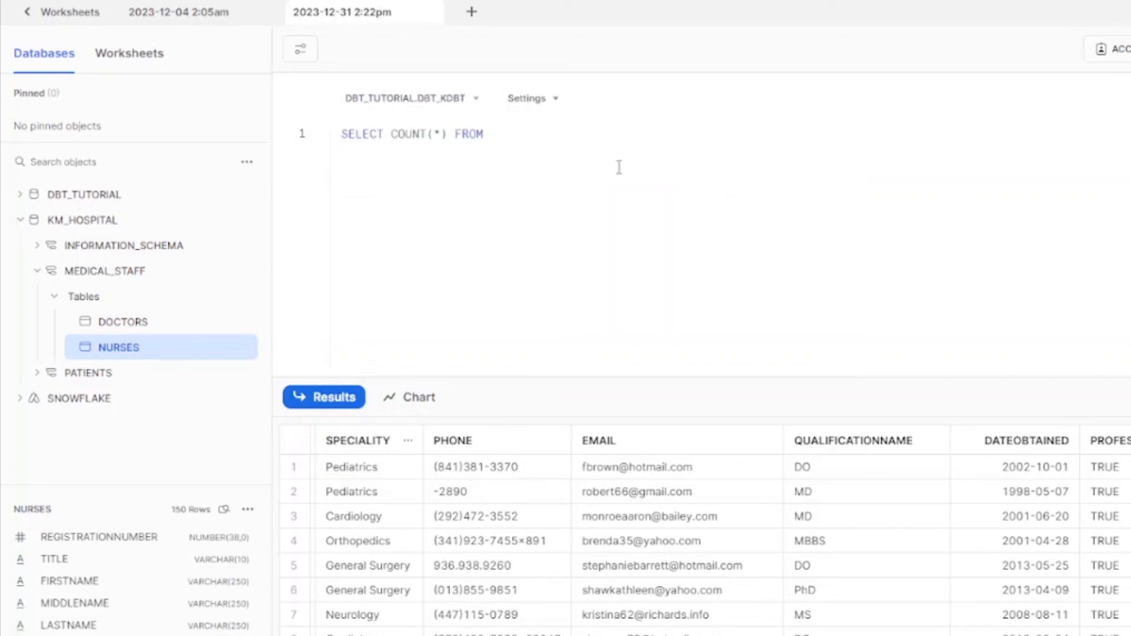
Step: Insert the fully qualified KM_HOSPITAL.MEDICAL_STAFF.NURSES name after FROM and run the count
{"action": "left_click", "coordinate": [248, 510]}
{"action": "left_click", "coordinate": [226, 557]}
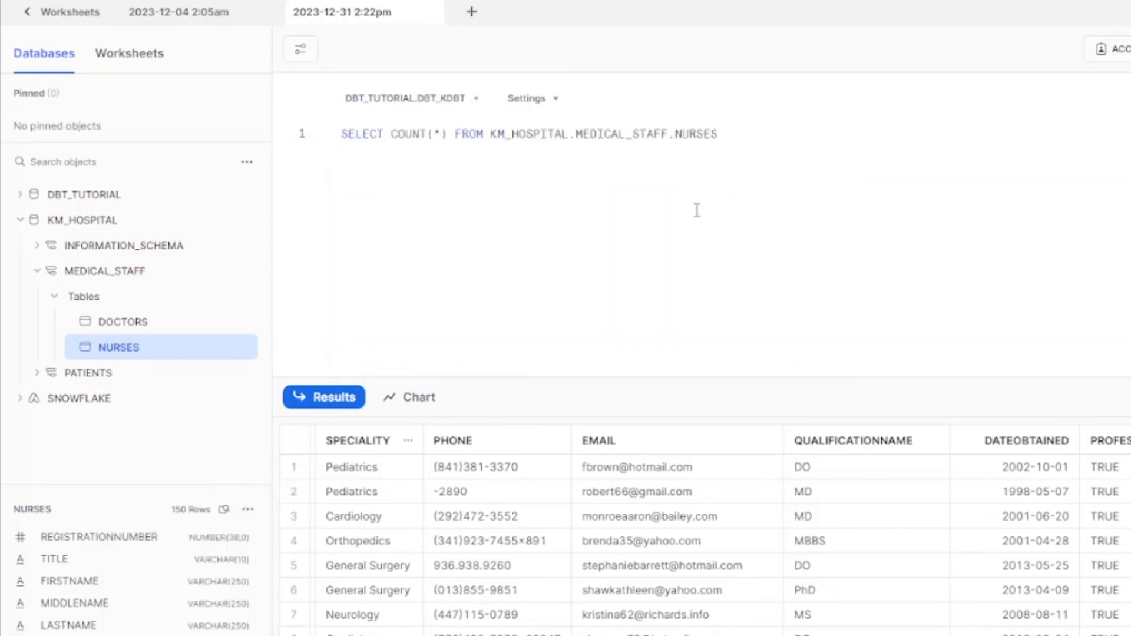
{"action": "left_click_drag", "start_coordinate": [570, 135], "coordinate": [495, 143]}
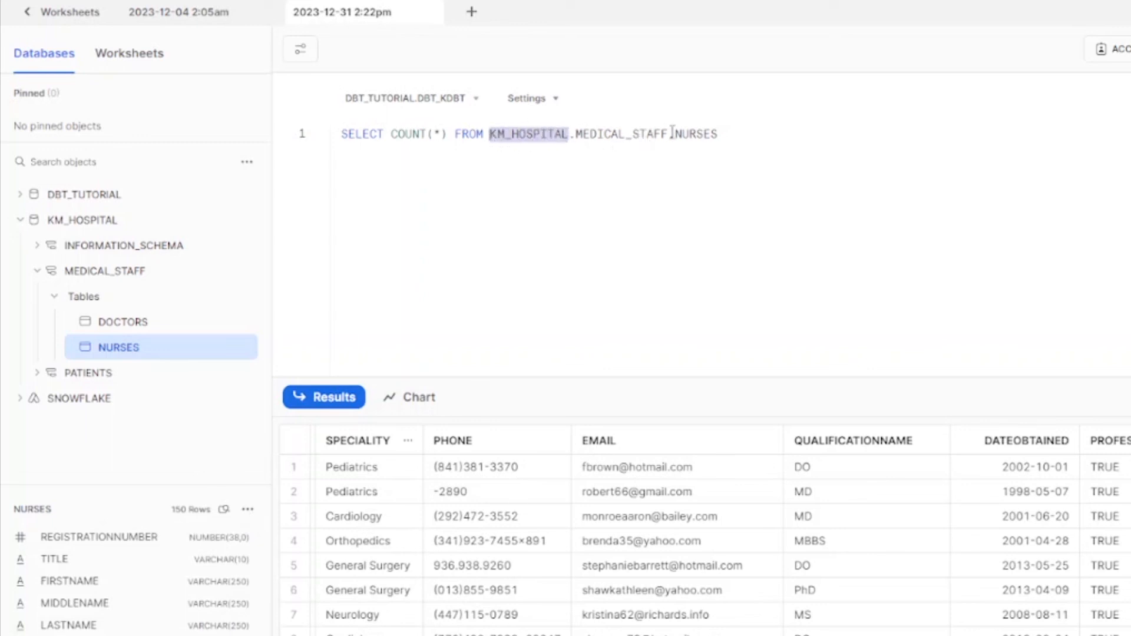
{"action": "left_click_drag", "start_coordinate": [670, 133], "coordinate": [579, 133]}
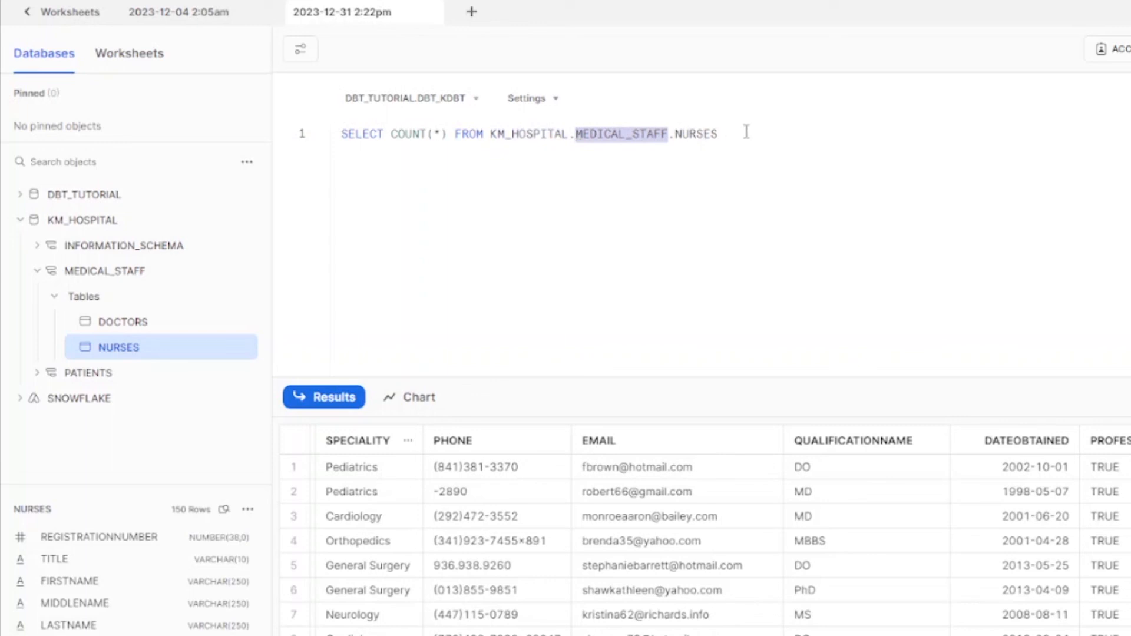
{"action": "left_click_drag", "start_coordinate": [747, 133], "coordinate": [676, 134]}
{"action": "left_click", "coordinate": [761, 195]}
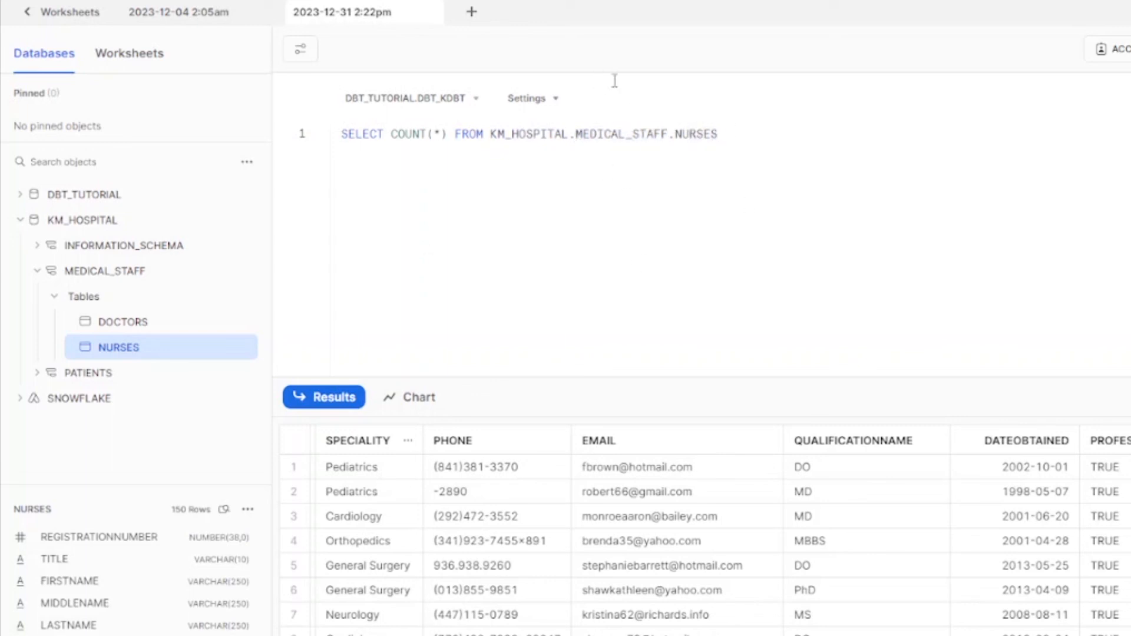
{"action": "key", "text": "ctrl+Return"}
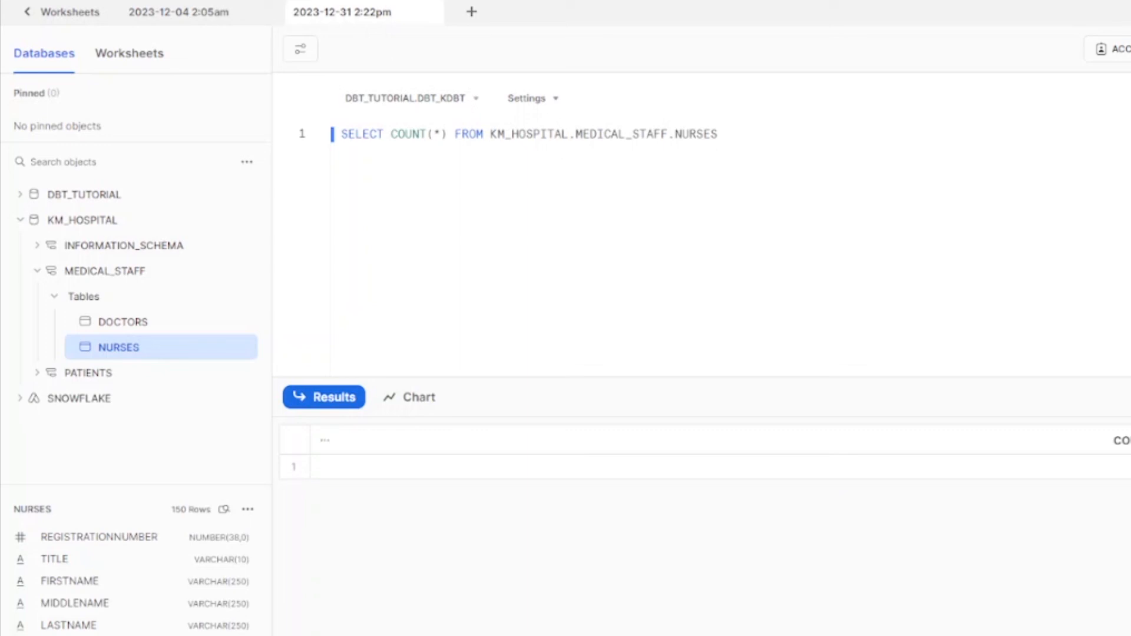
Step: Remove the KM_HOSPITAL.MEDICAL_STAFF. prefix and run the count on NURSES alone
{"action": "left_click", "coordinate": [722, 467]}
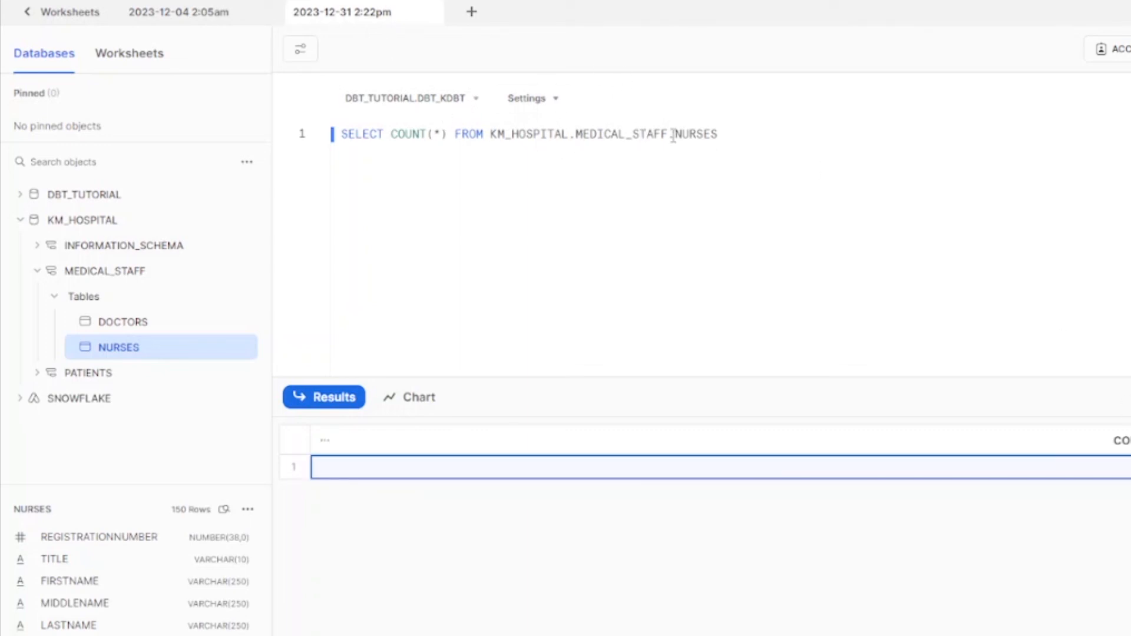
{"action": "left_click_drag", "start_coordinate": [674, 134], "coordinate": [491, 128]}
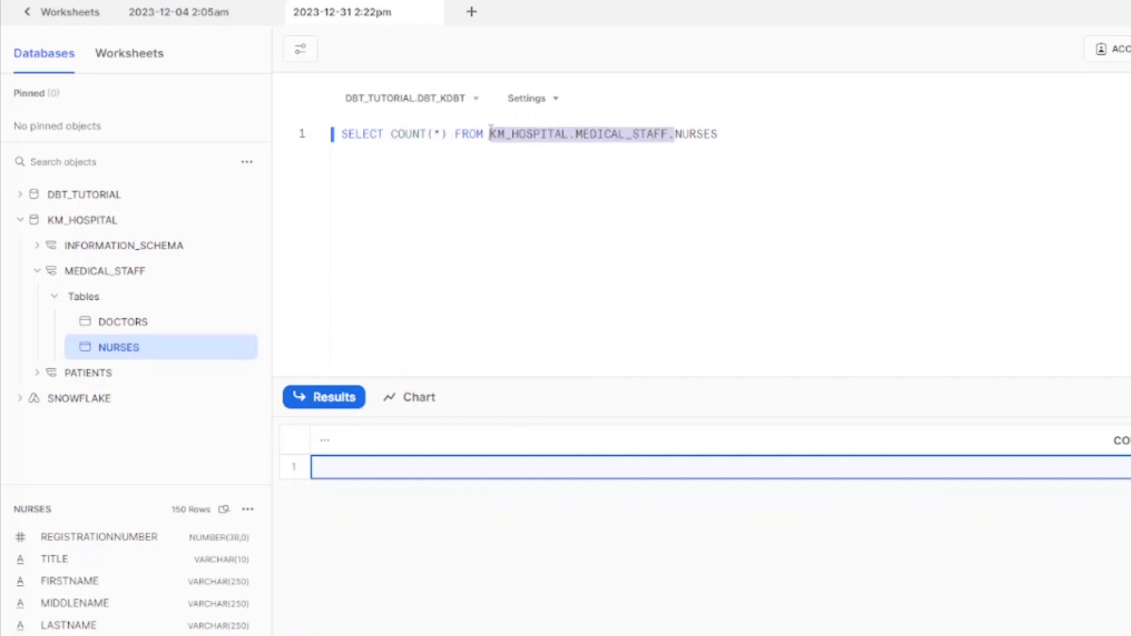
{"action": "key", "text": "BackSpace"}
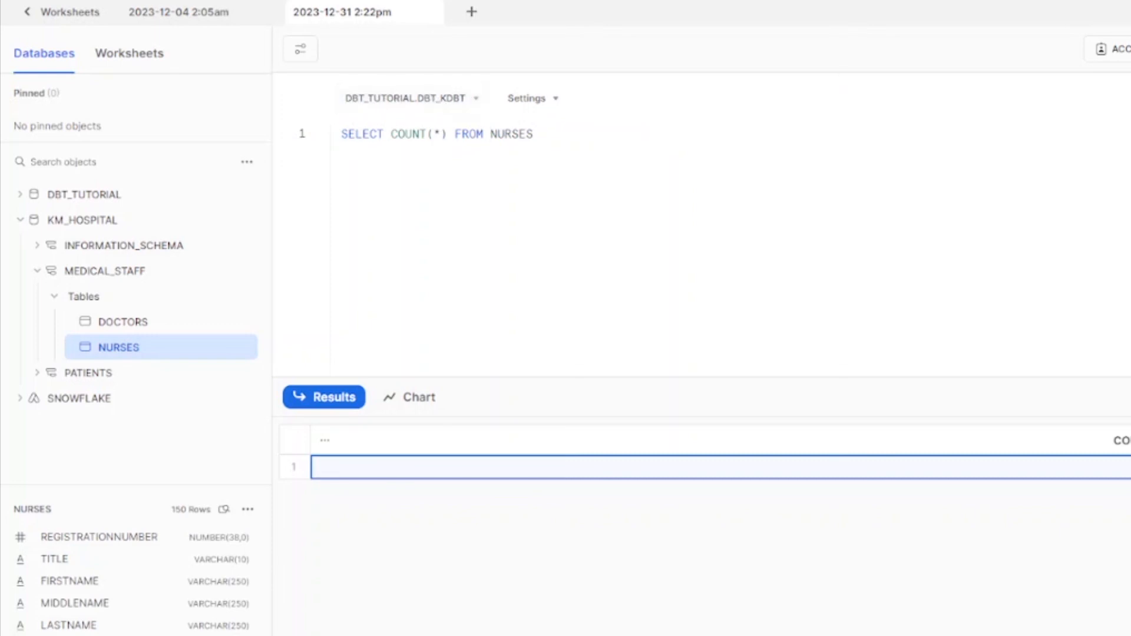
{"action": "key", "text": "ctrl+Return"}
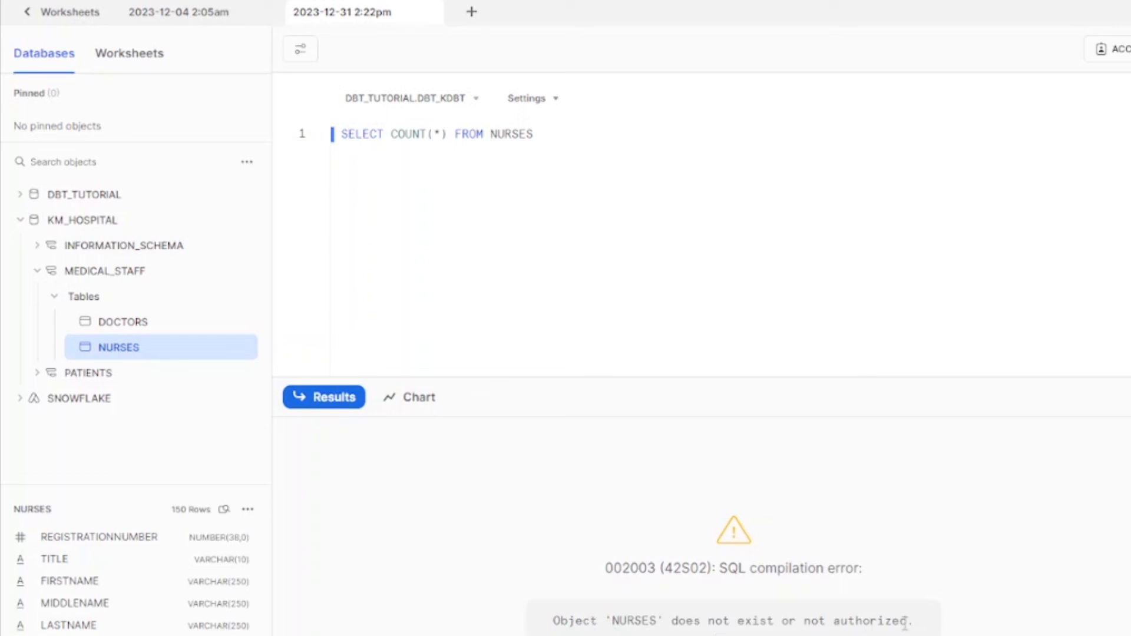
Step: Set the worksheet context to KM_HOSPITAL.MEDICAL_STAFF and rerun the NURSES count
{"action": "left_click", "coordinate": [457, 106]}
{"action": "left_click", "coordinate": [439, 219]}
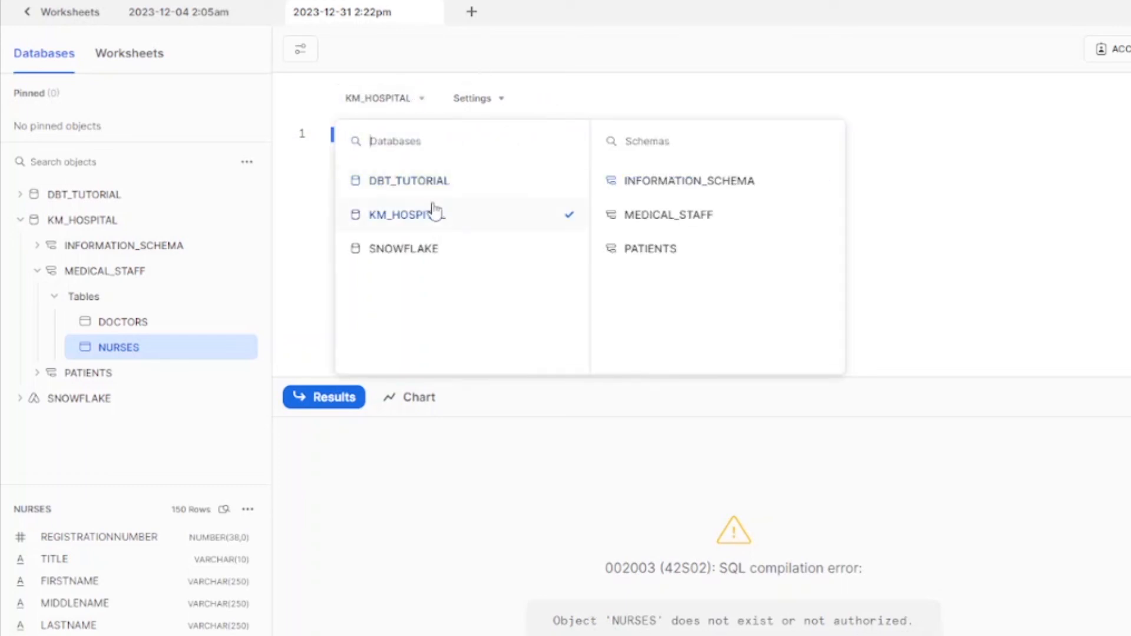
{"action": "left_click", "coordinate": [663, 223]}
{"action": "left_click", "coordinate": [1090, 224]}
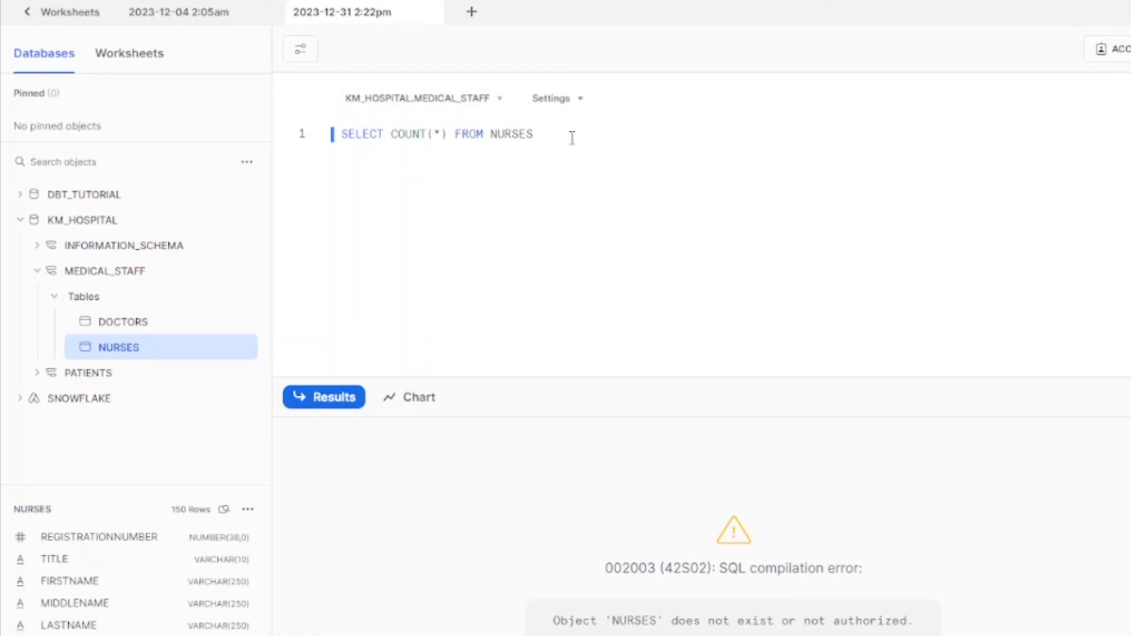
{"action": "key", "text": "ctrl+Return"}
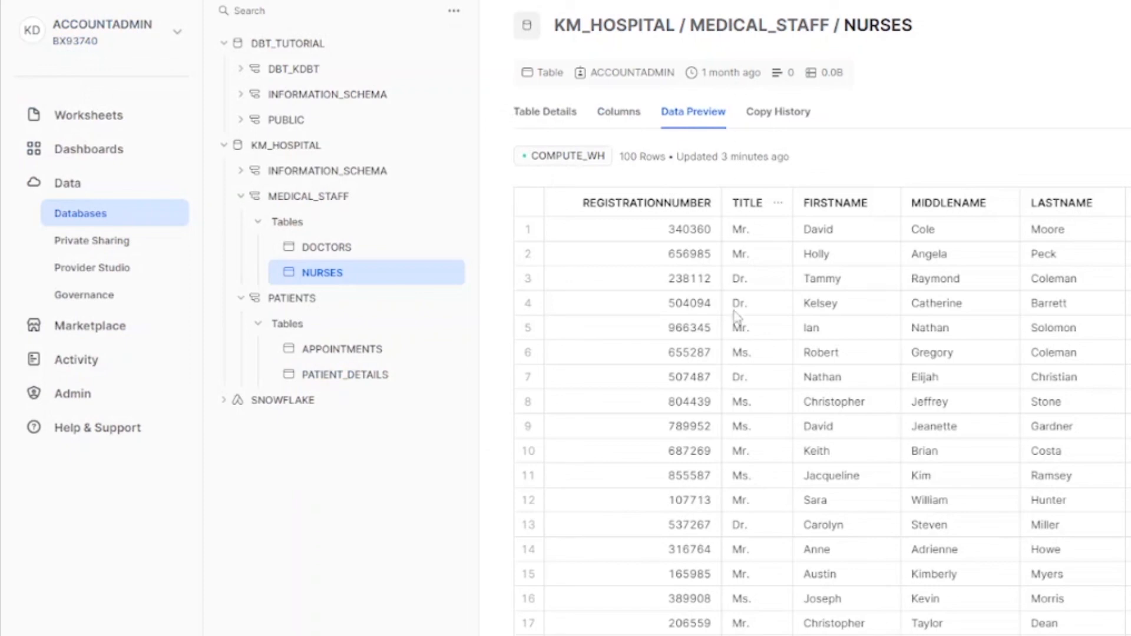
{"action": "scroll", "coordinate": [822, 413], "scroll_direction": "right", "scroll_amount": 10}
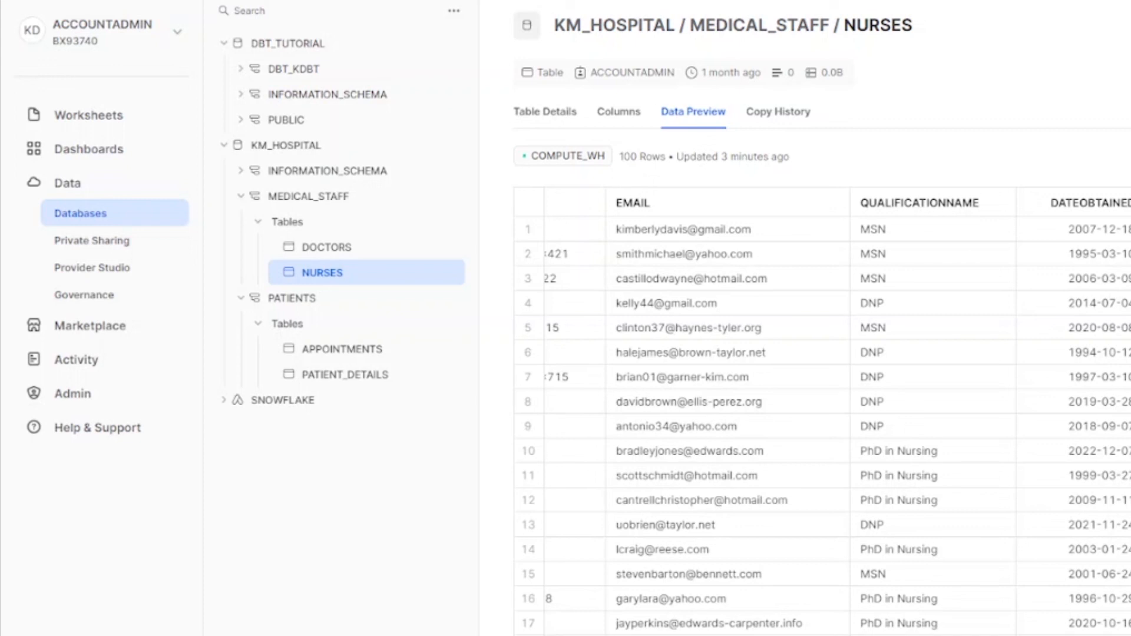
{"action": "scroll", "coordinate": [823, 411], "scroll_direction": "left", "scroll_amount": 1}
{"action": "scroll", "coordinate": [823, 412], "scroll_direction": "right", "scroll_amount": 1}
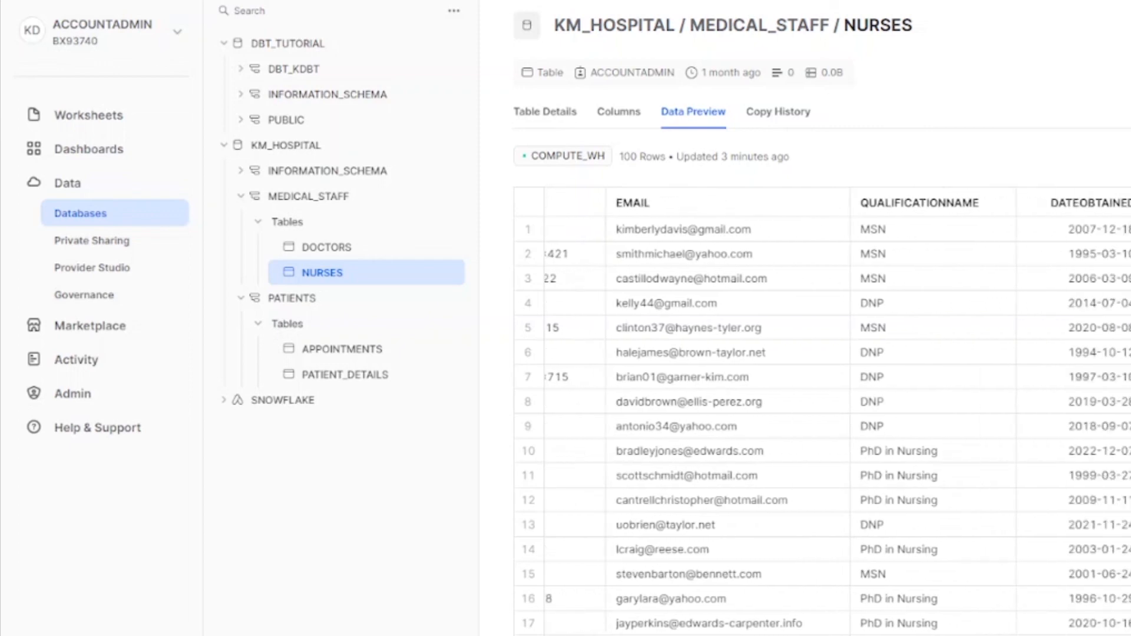